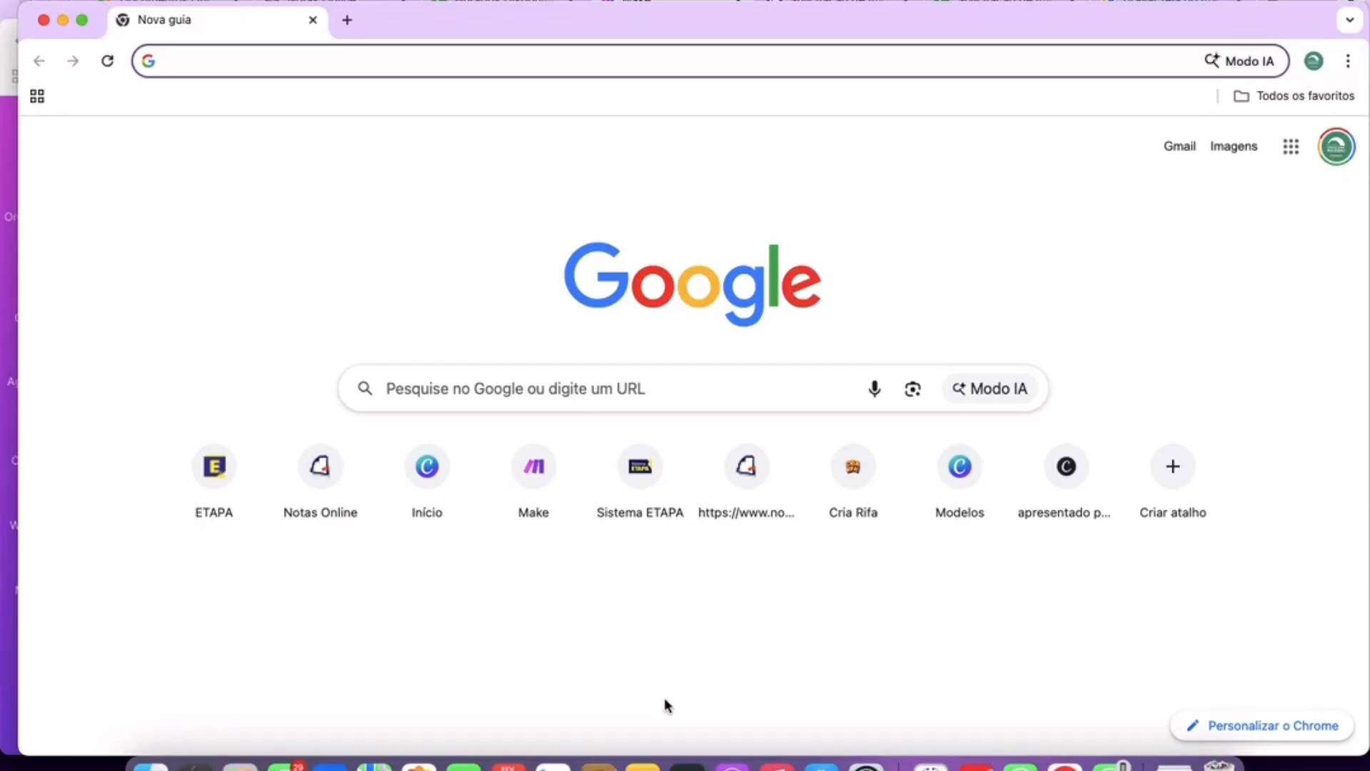
type("www.")
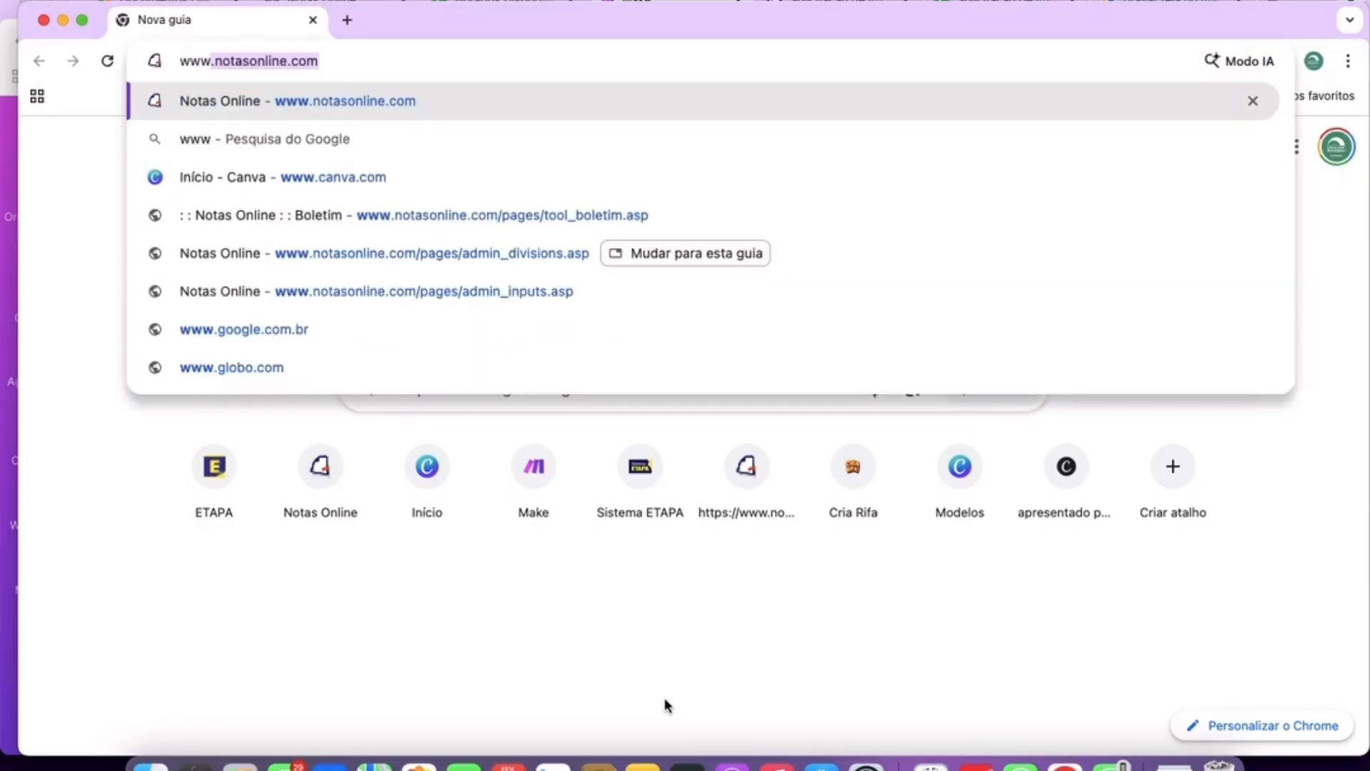
type("sistem")
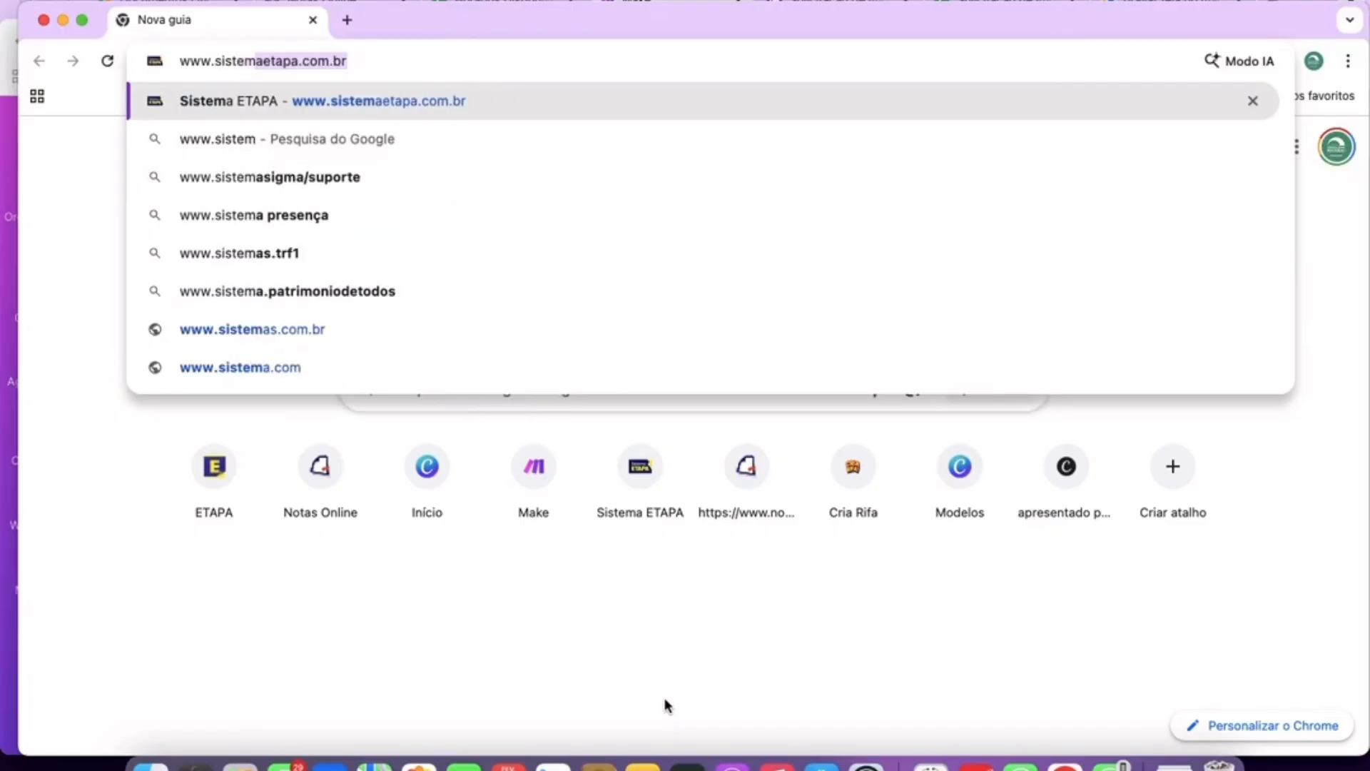
type("aetapa.com.br")
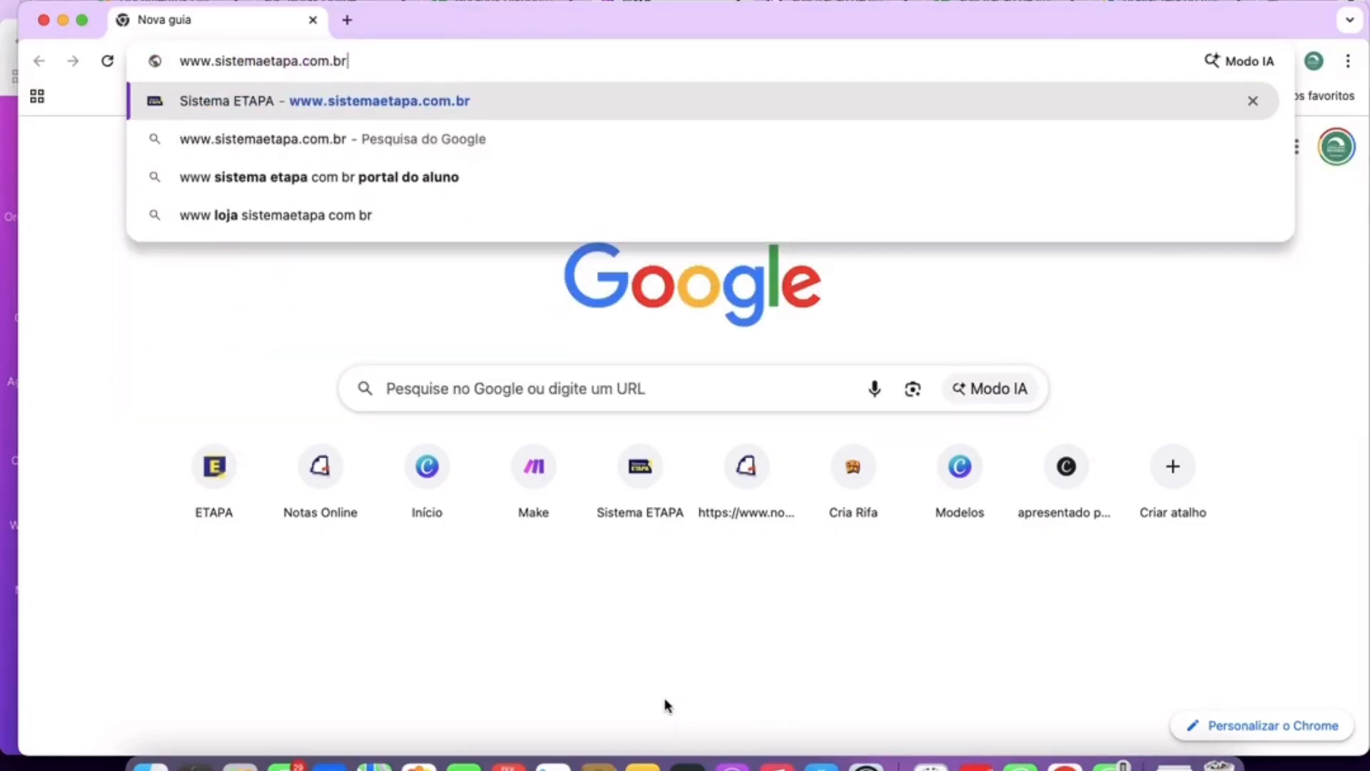
key("Return")
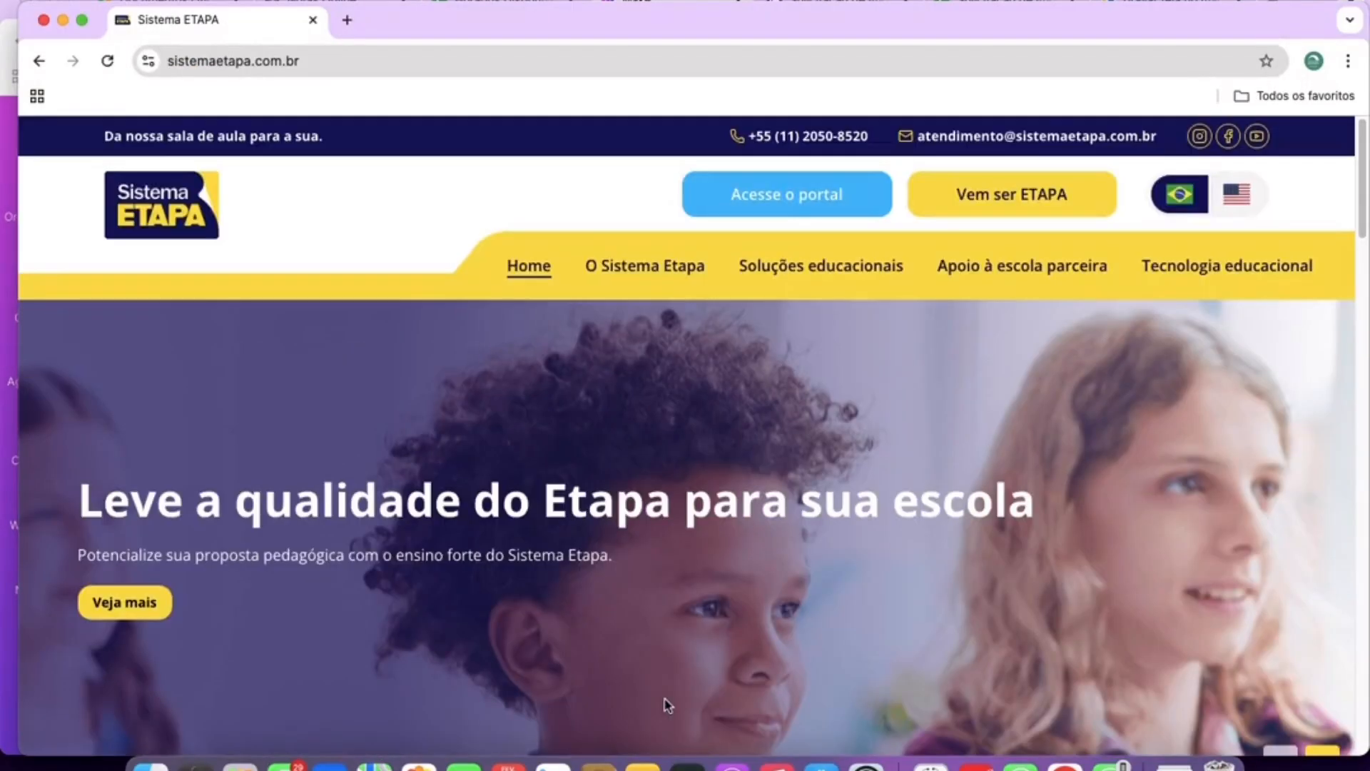
Open the Portal do Parceiro login page in a new tab from 'Acesse o portal'.
mouse_move(740, 206)
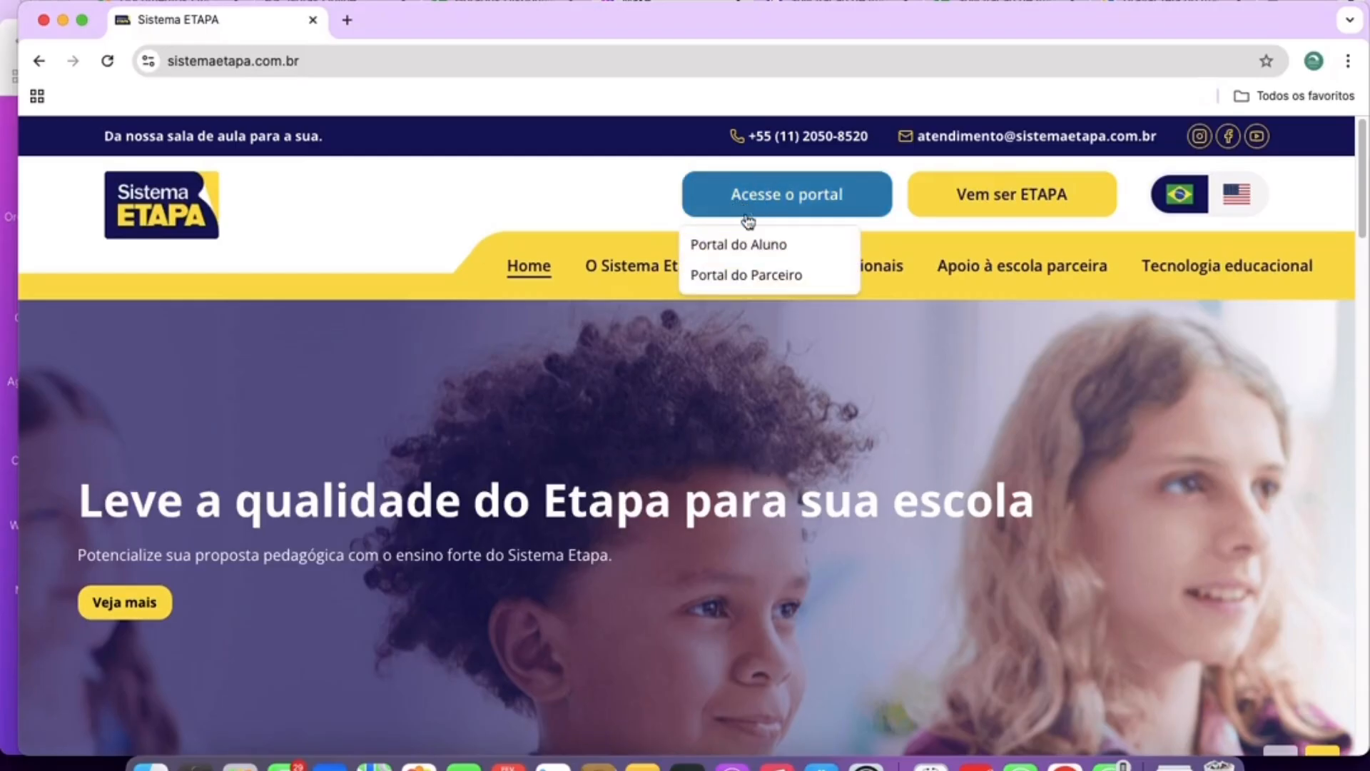
left_click(753, 278)
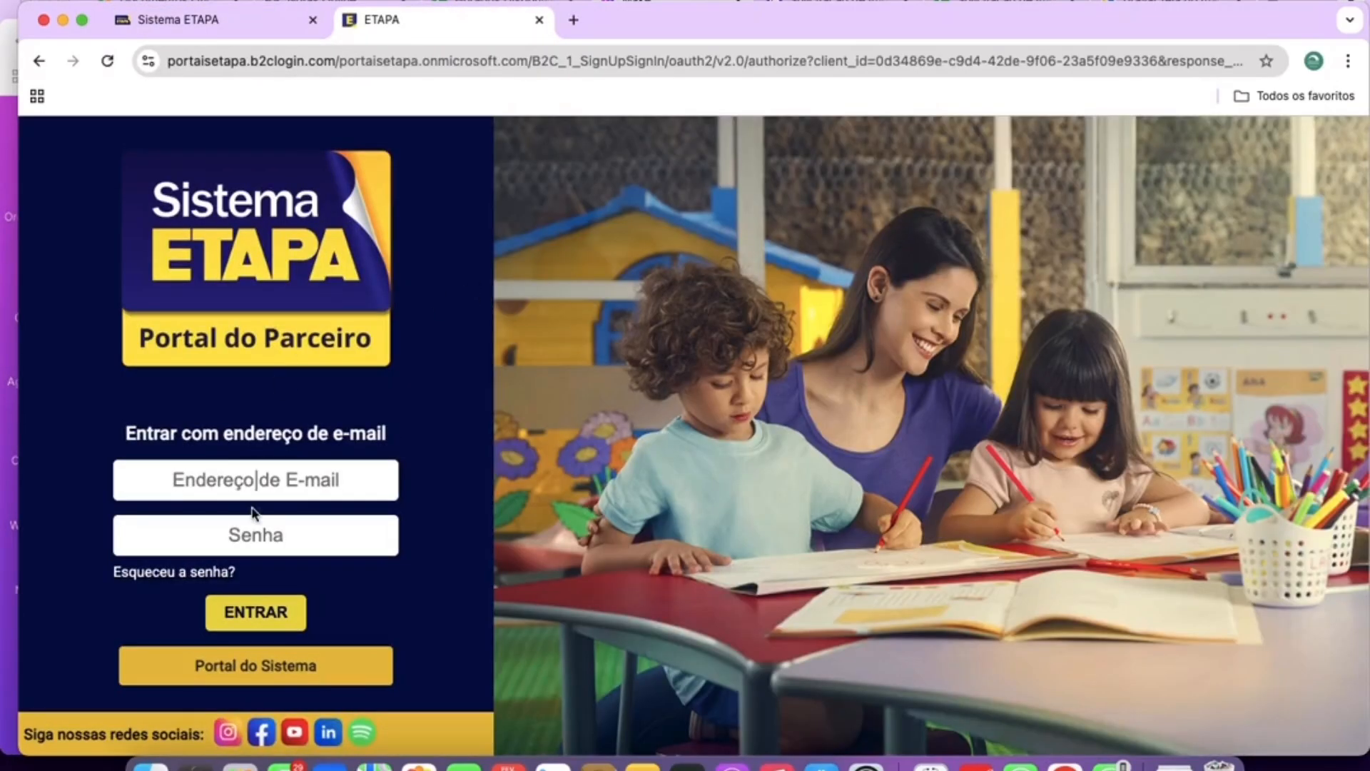
left_click(276, 480)
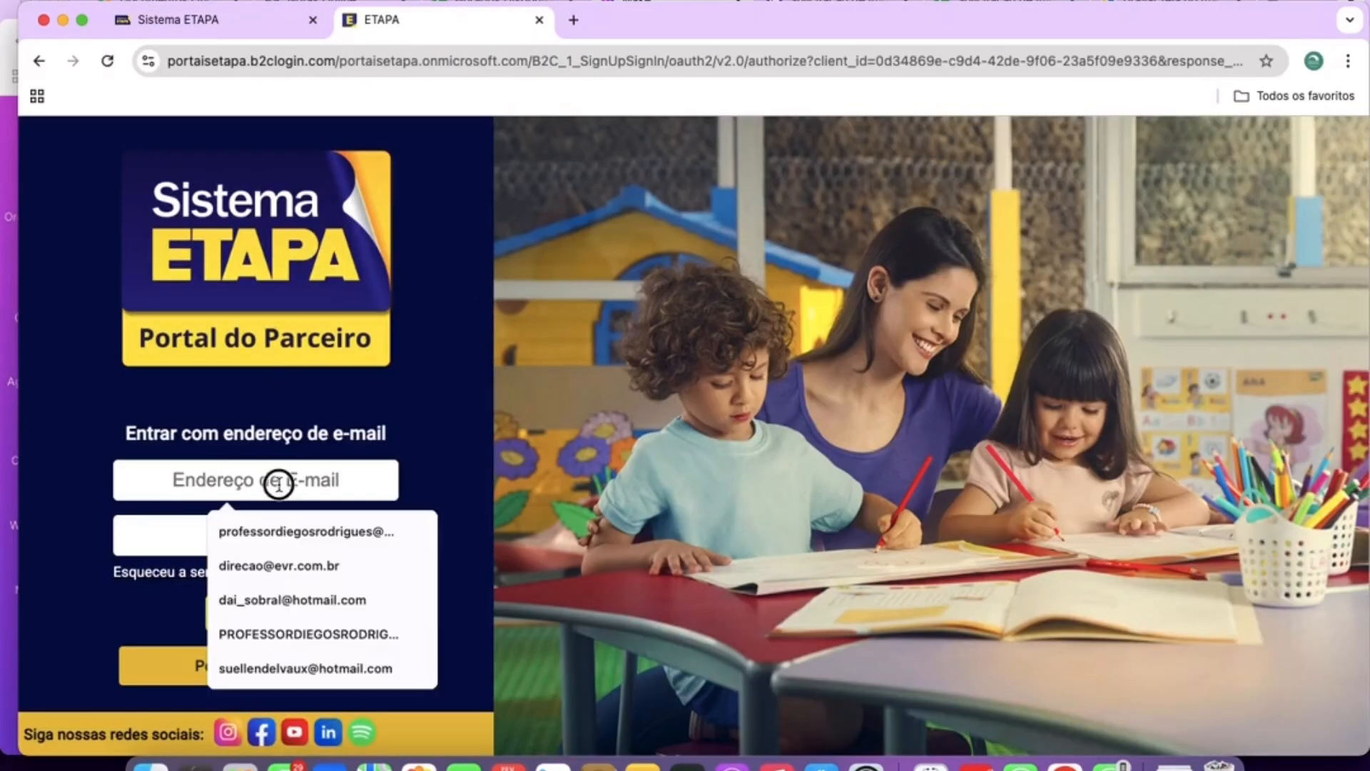
left_click(159, 525)
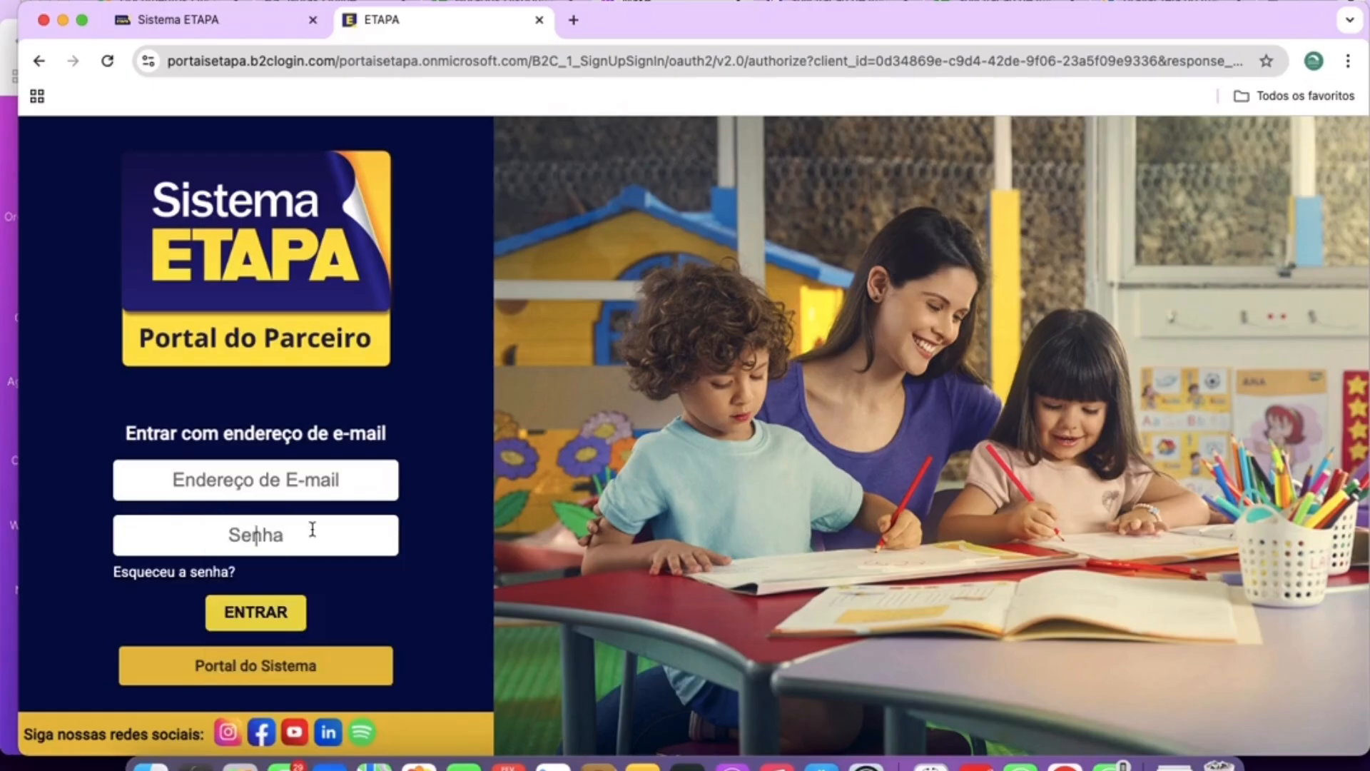
Enter the login e-mail, using the saved e-mail suggestions.
left_click(329, 481)
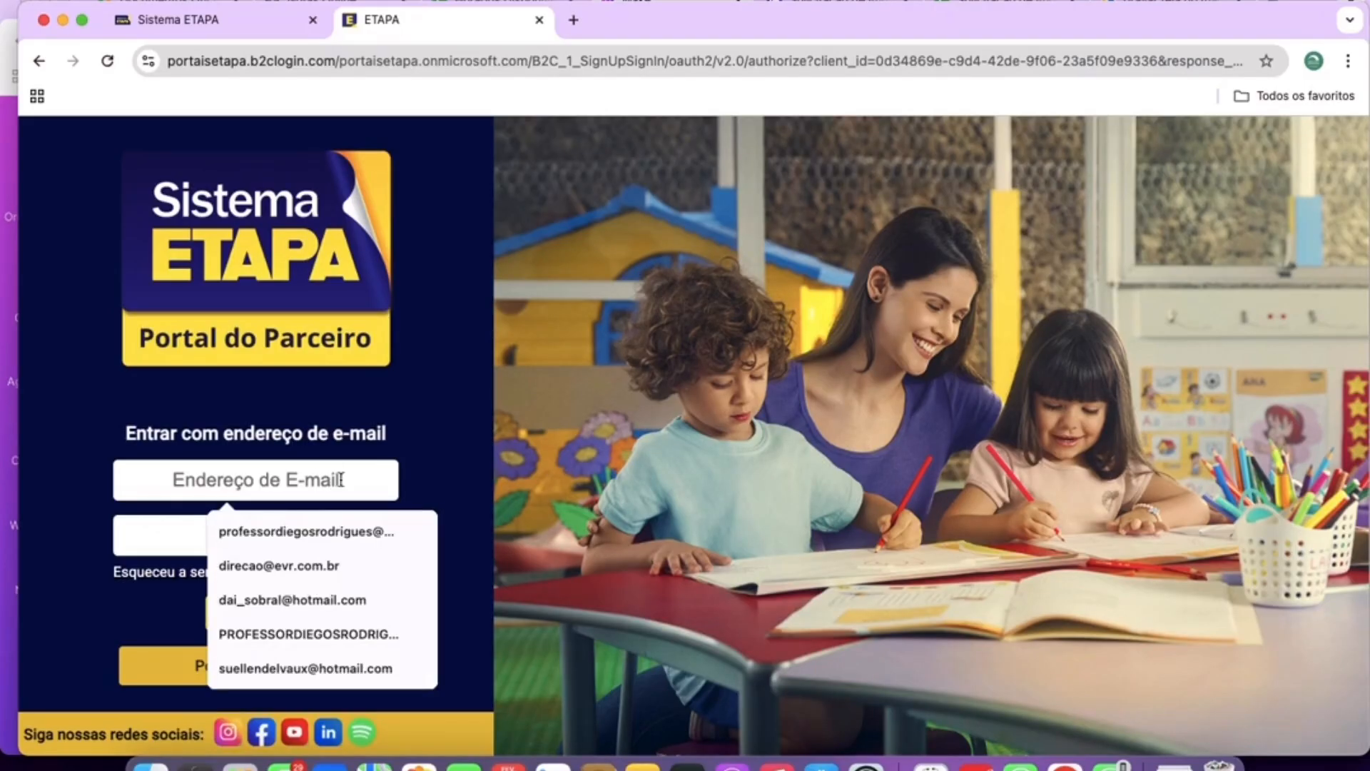
left_click(449, 441)
left_click(373, 471)
left_click(409, 450)
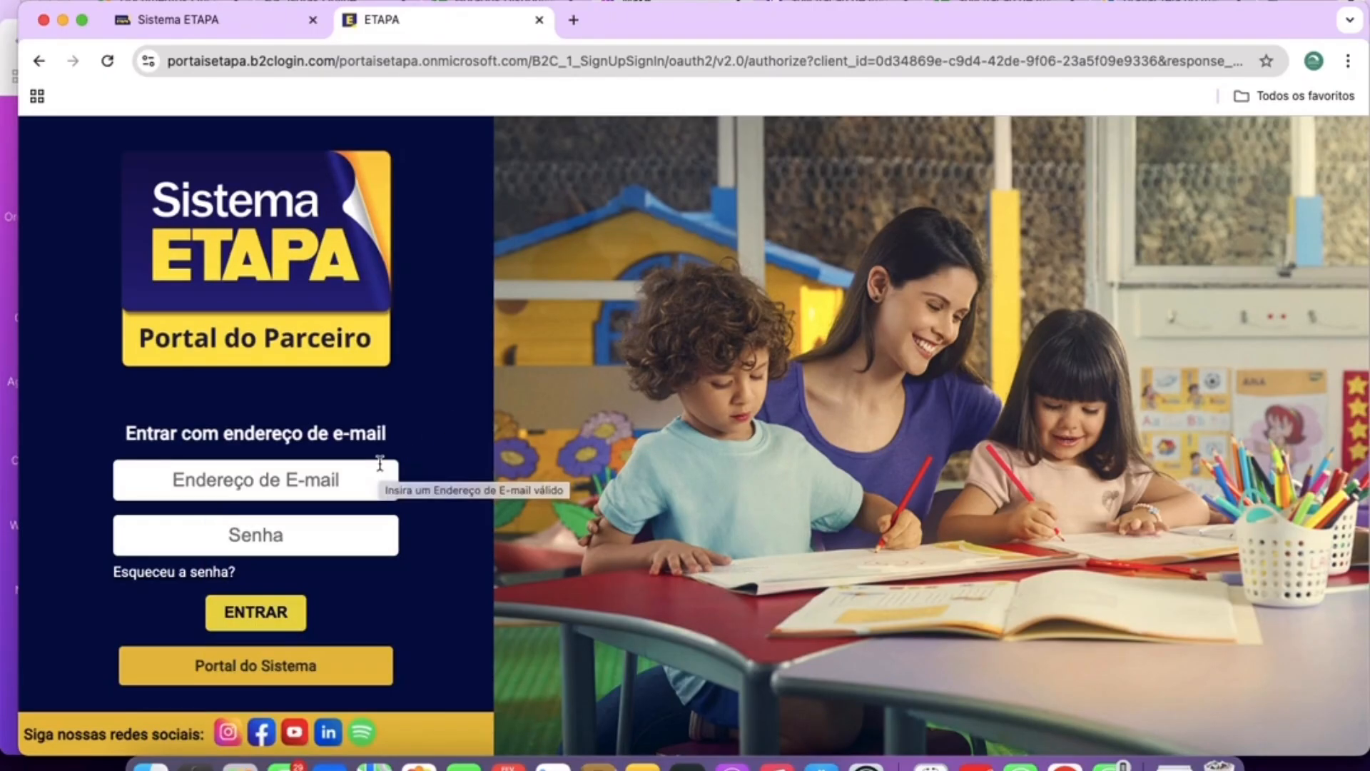
left_click(355, 464)
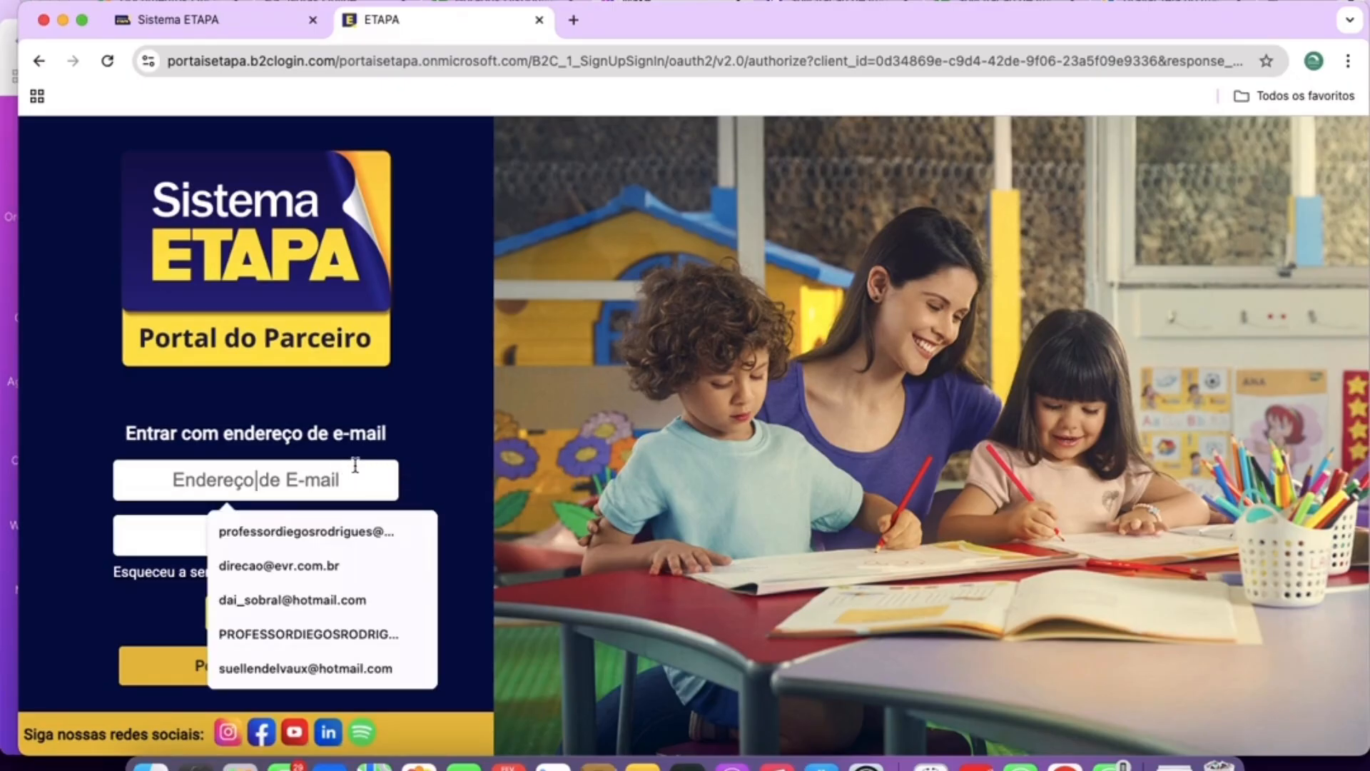
type("suellen")
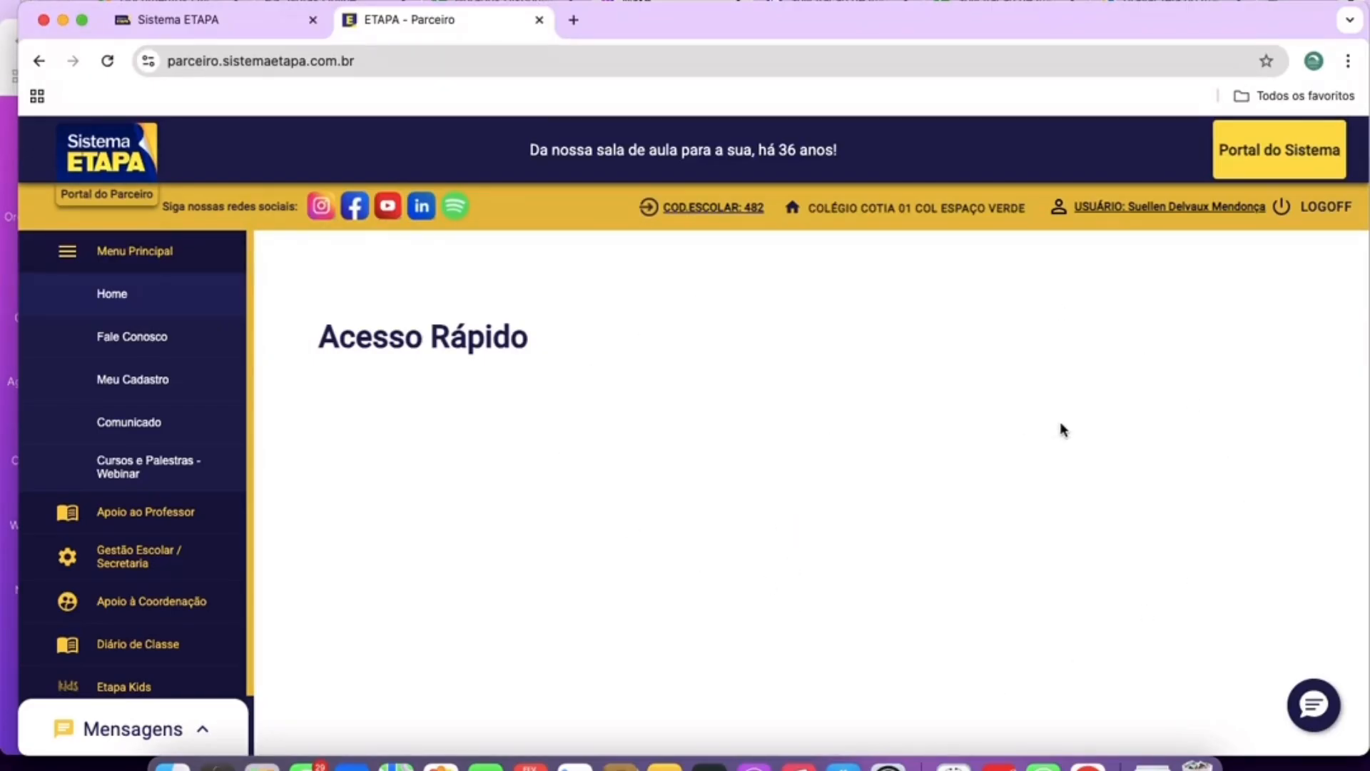
Open the Fale Conosco contact form and scroll through it.
left_click(164, 353)
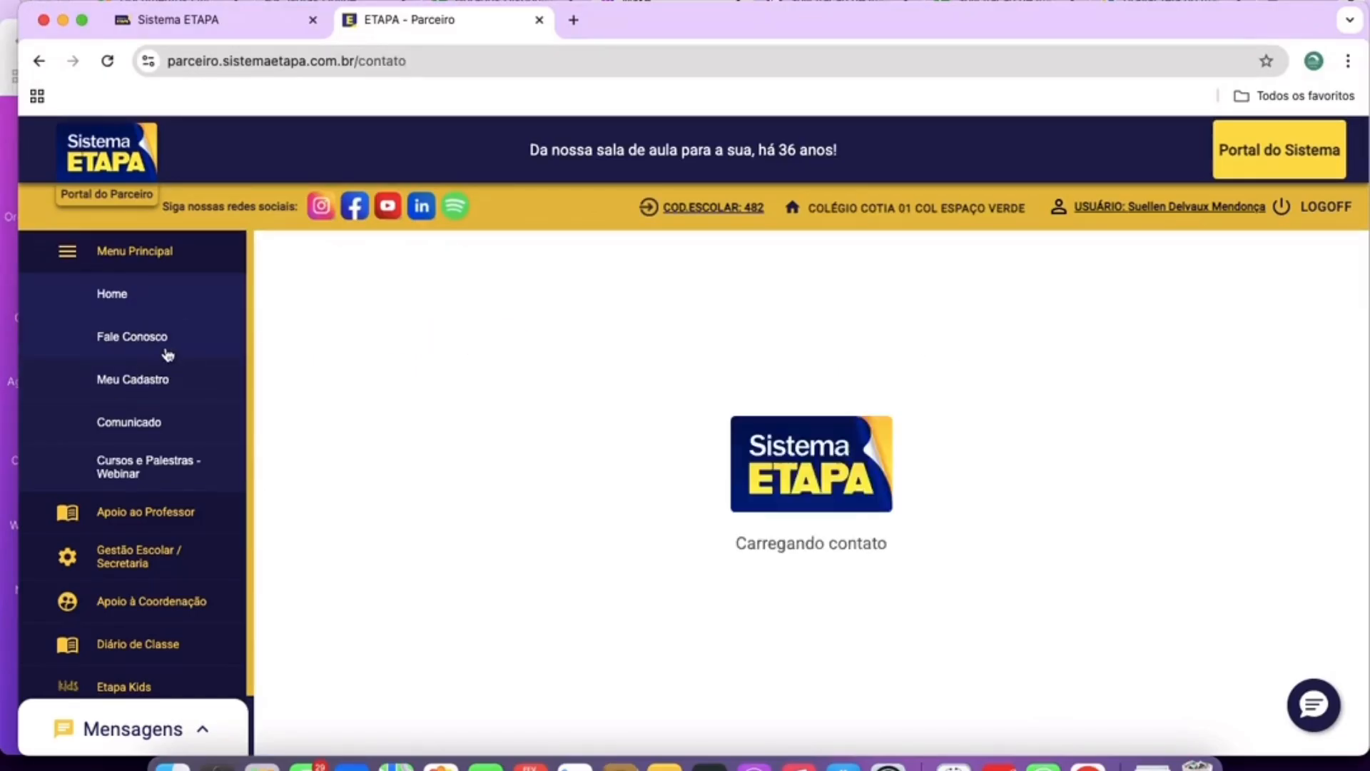
scroll(794, 385, "down", 1)
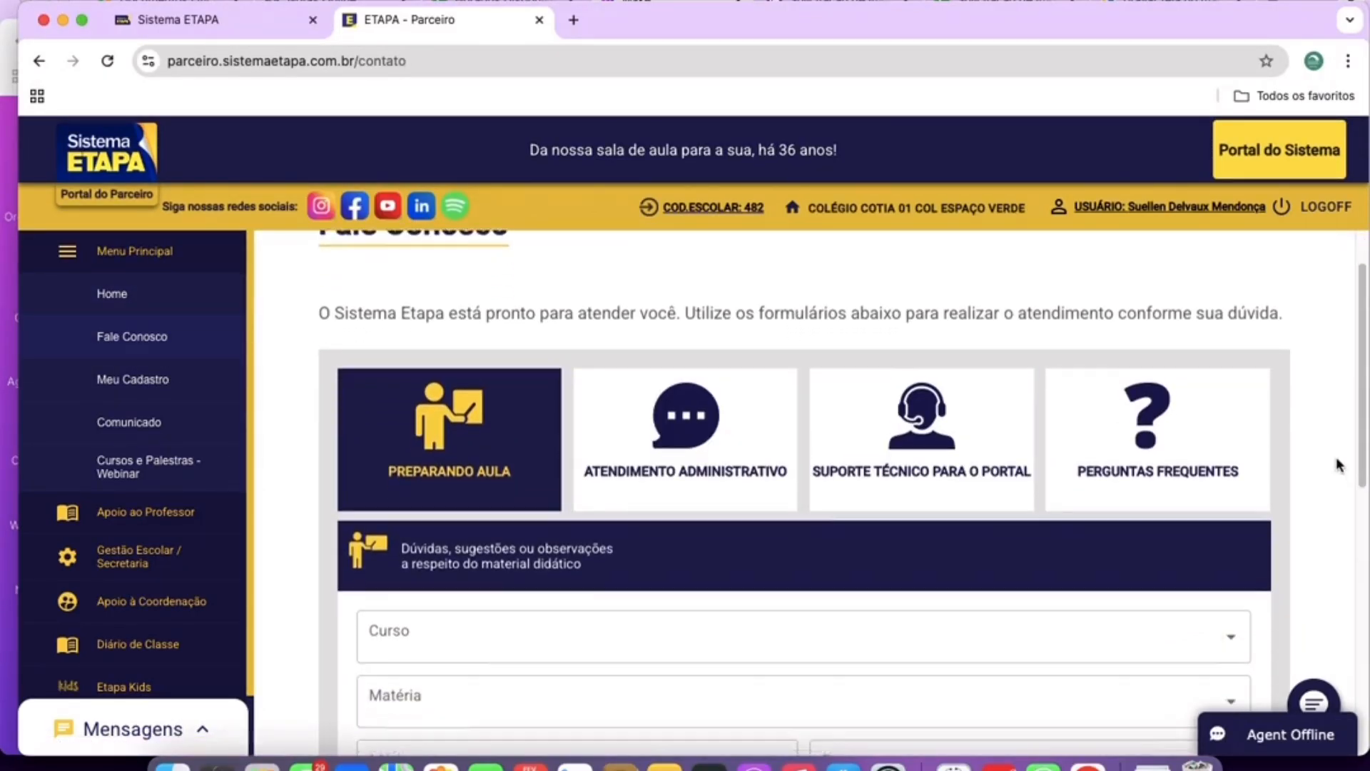
scroll(1338, 464, "down", 2)
scroll(1337, 460, "down", 1)
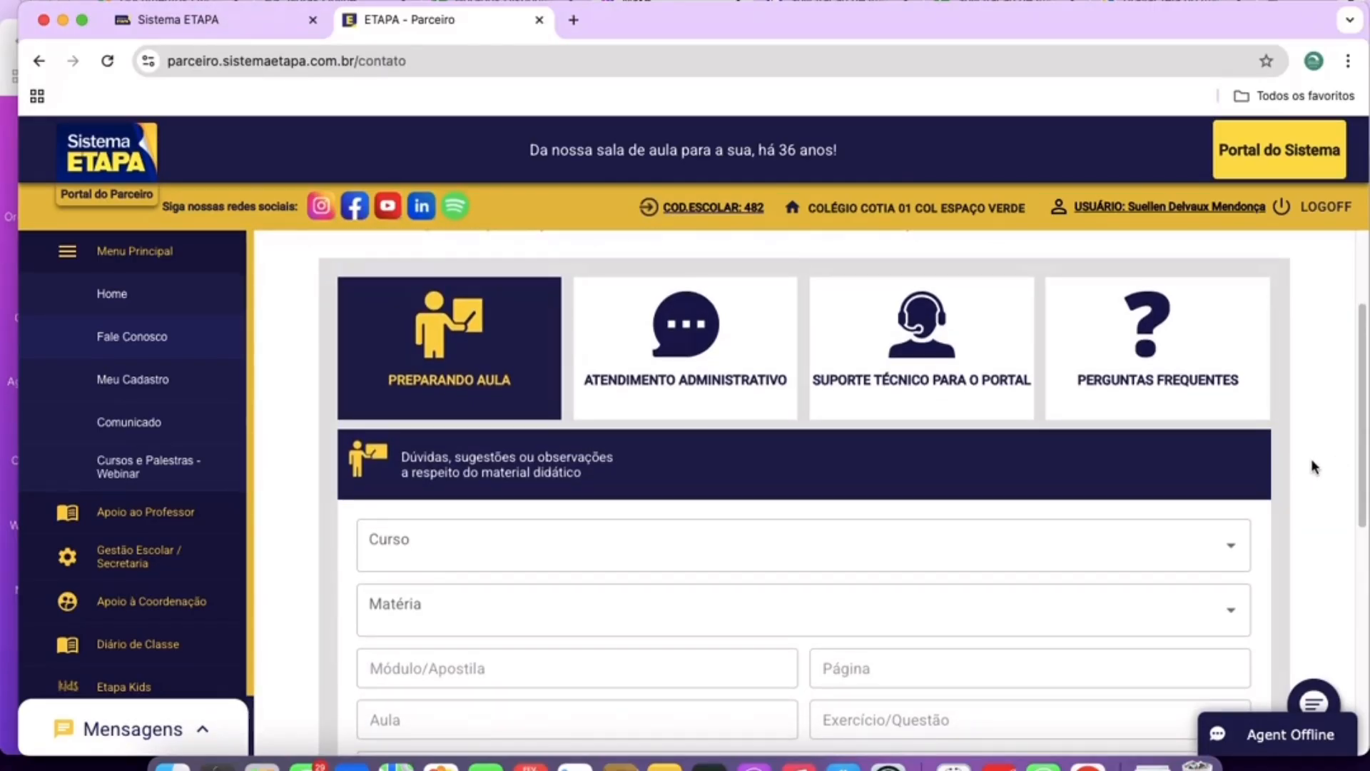
scroll(1312, 468, "down", 2)
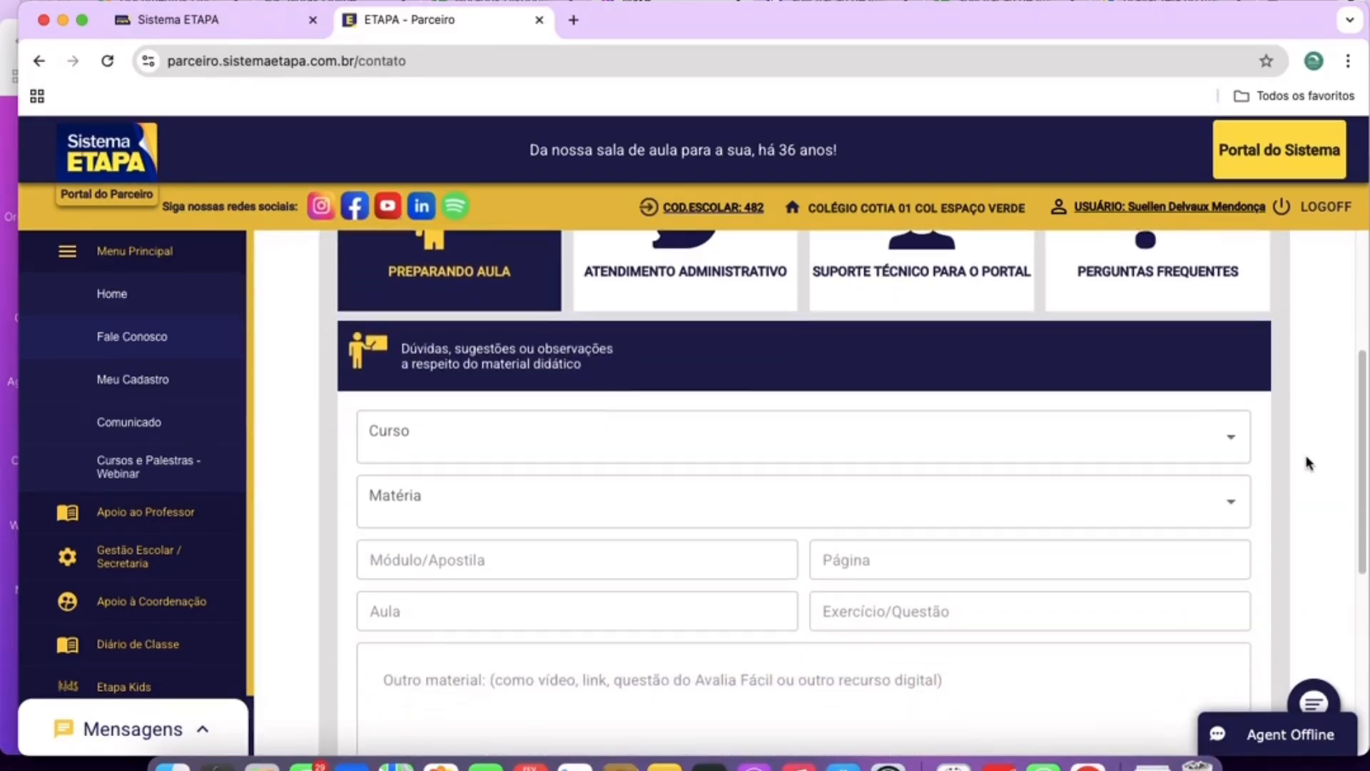
Check the Curso and Matéria dropdowns and the message box, then go to Meu Cadastro.
left_click(1226, 440)
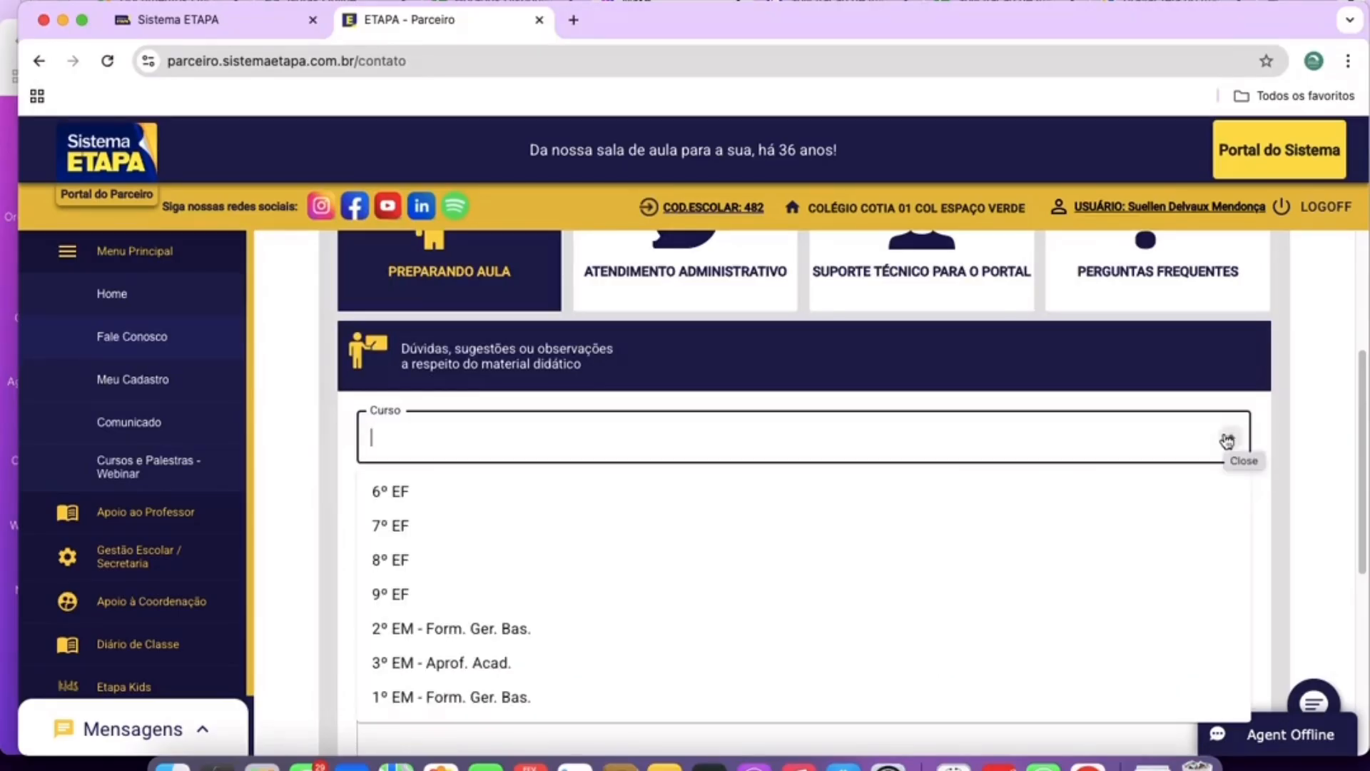
scroll(1327, 464, "down", 2)
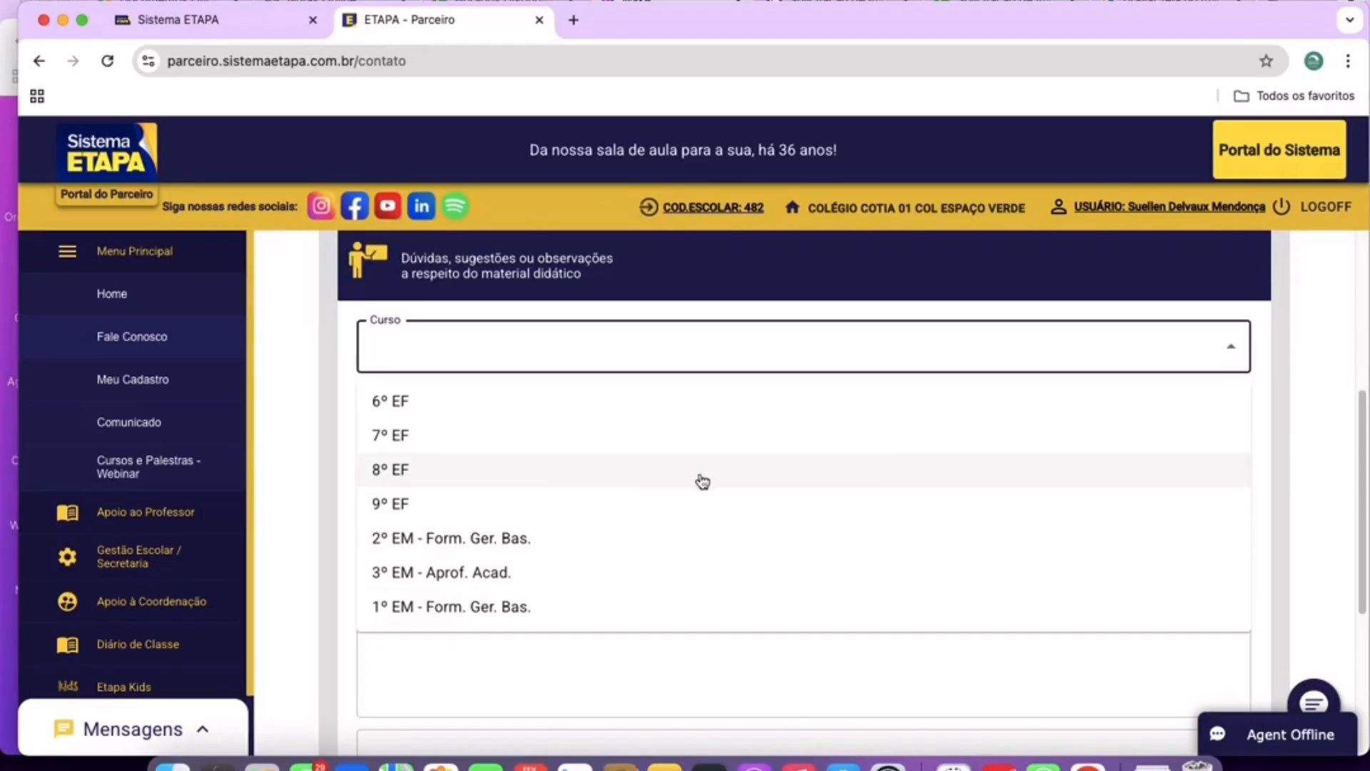
left_click(709, 422)
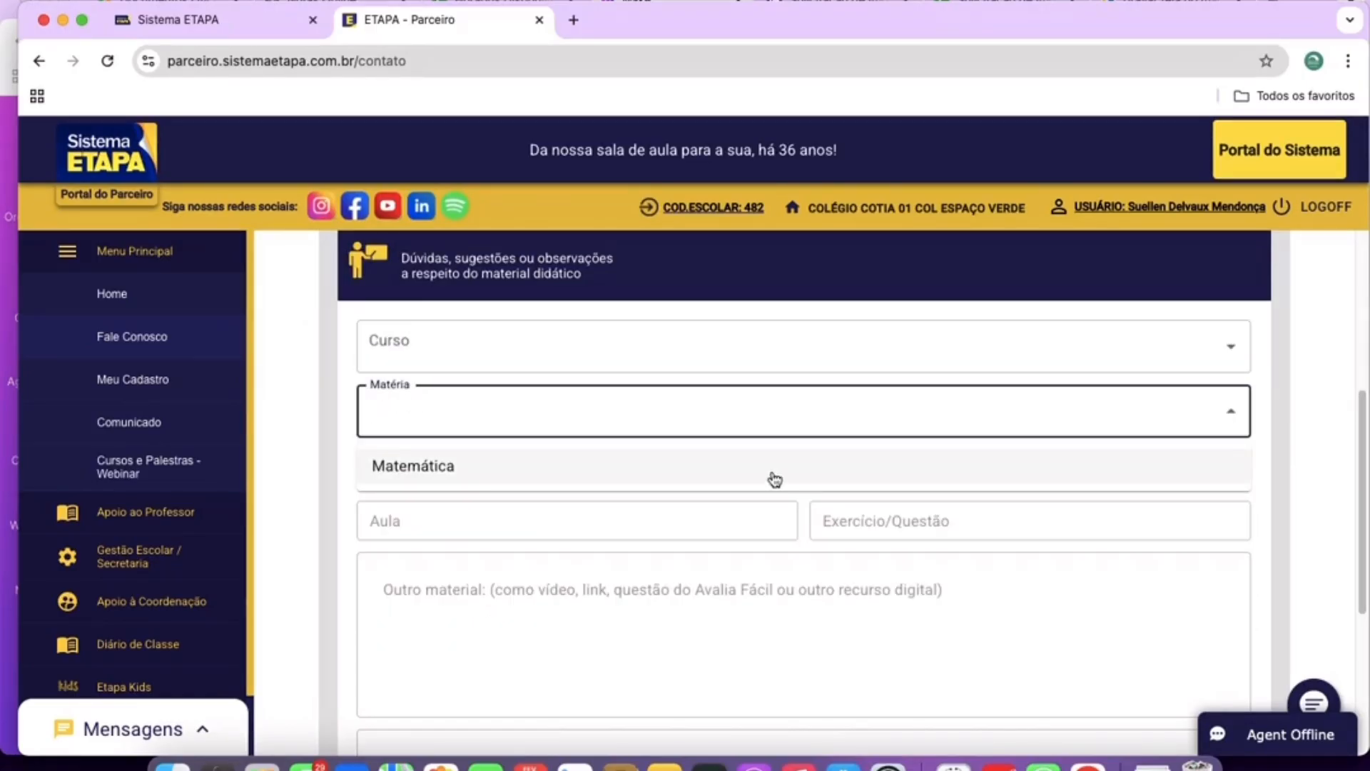
left_click(775, 480)
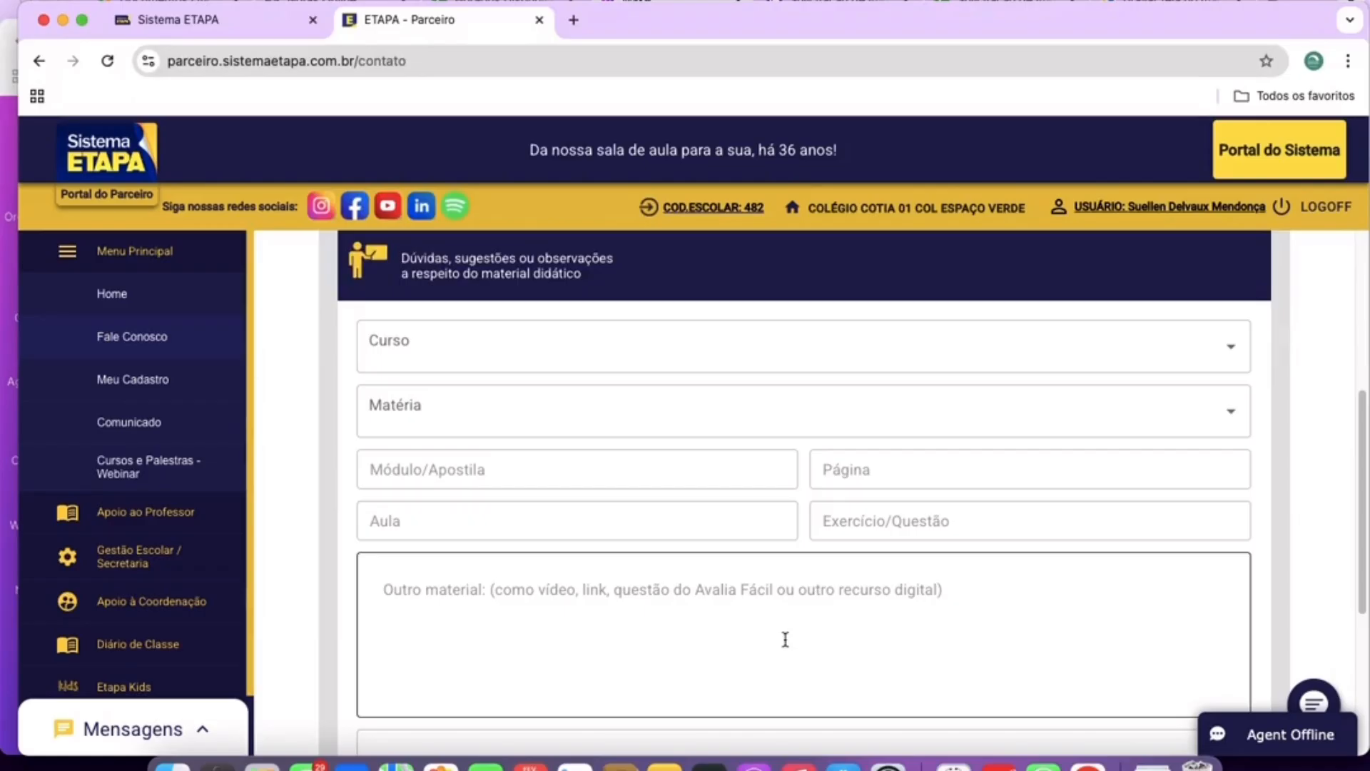
scroll(785, 638, "down", 3)
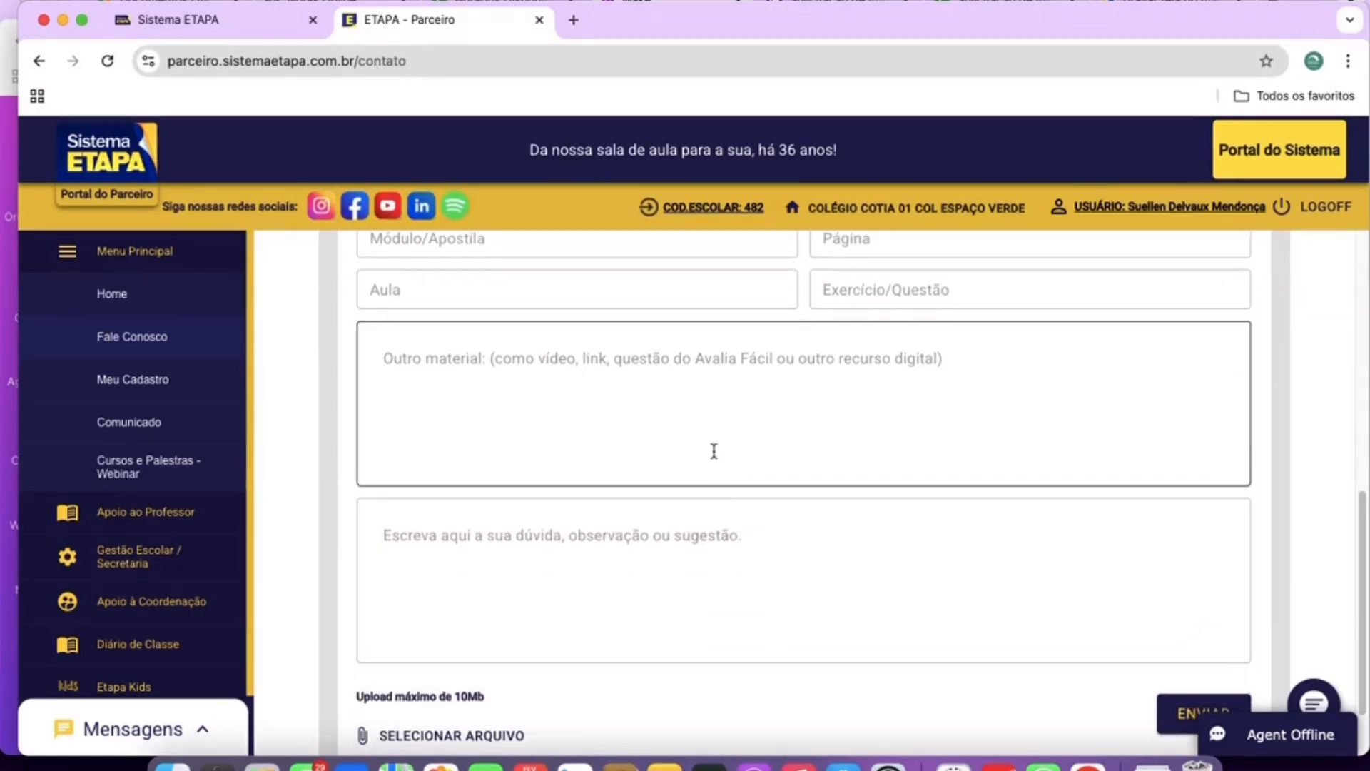
left_click(768, 569)
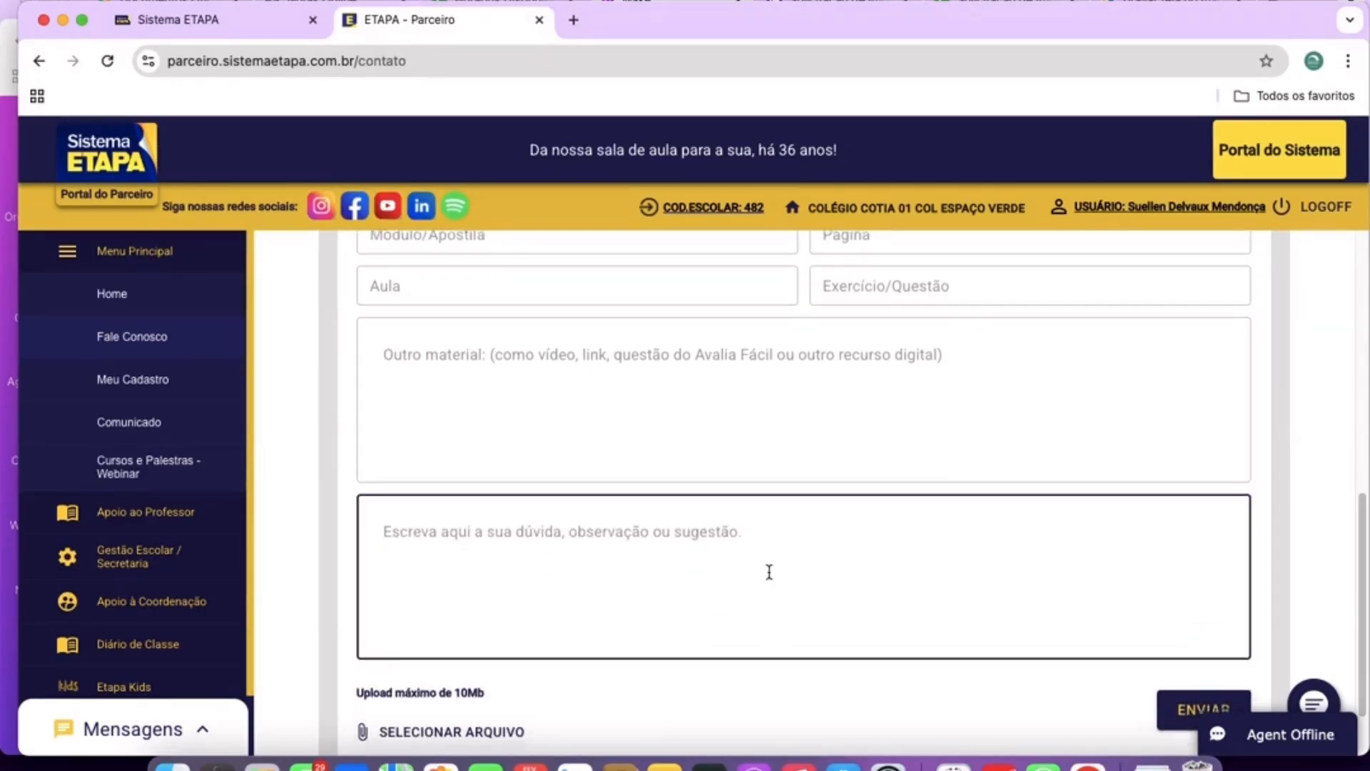
scroll(767, 568, "down", 1)
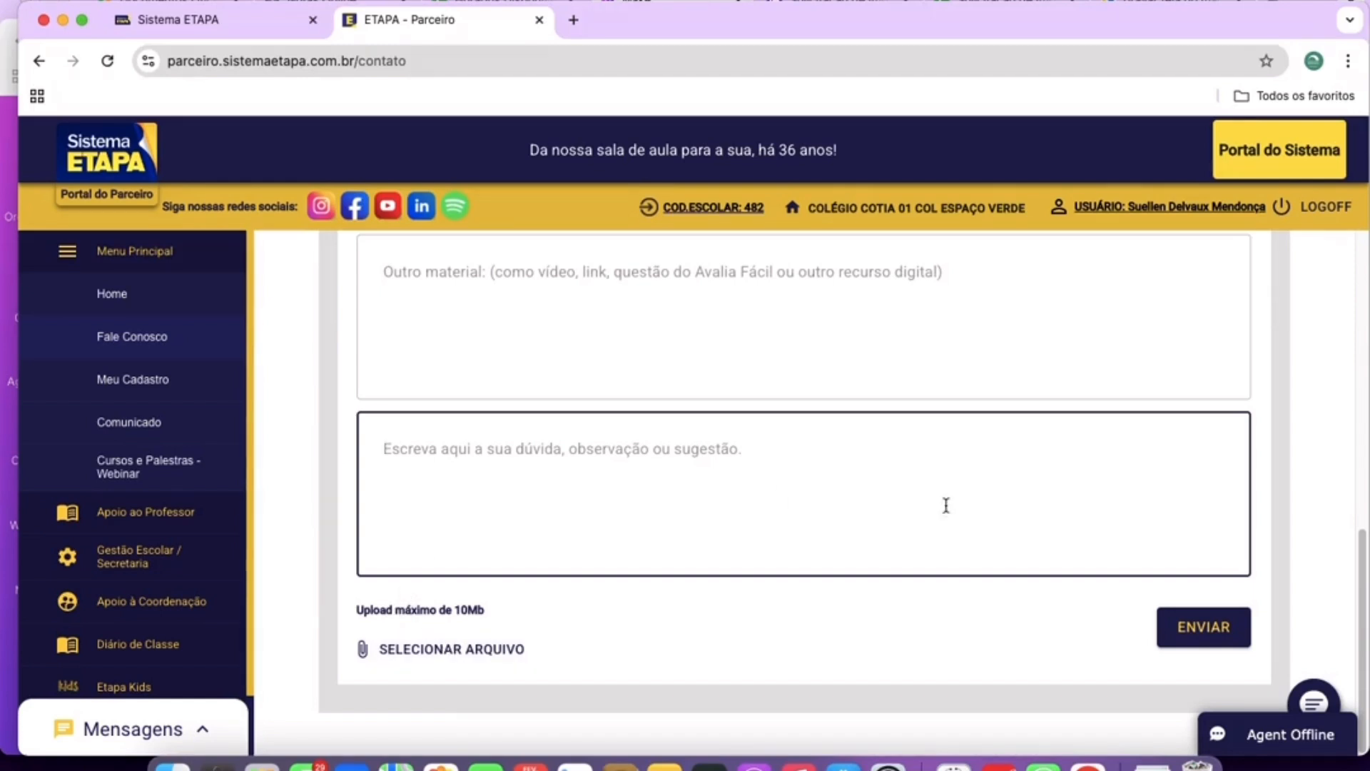
left_click(128, 389)
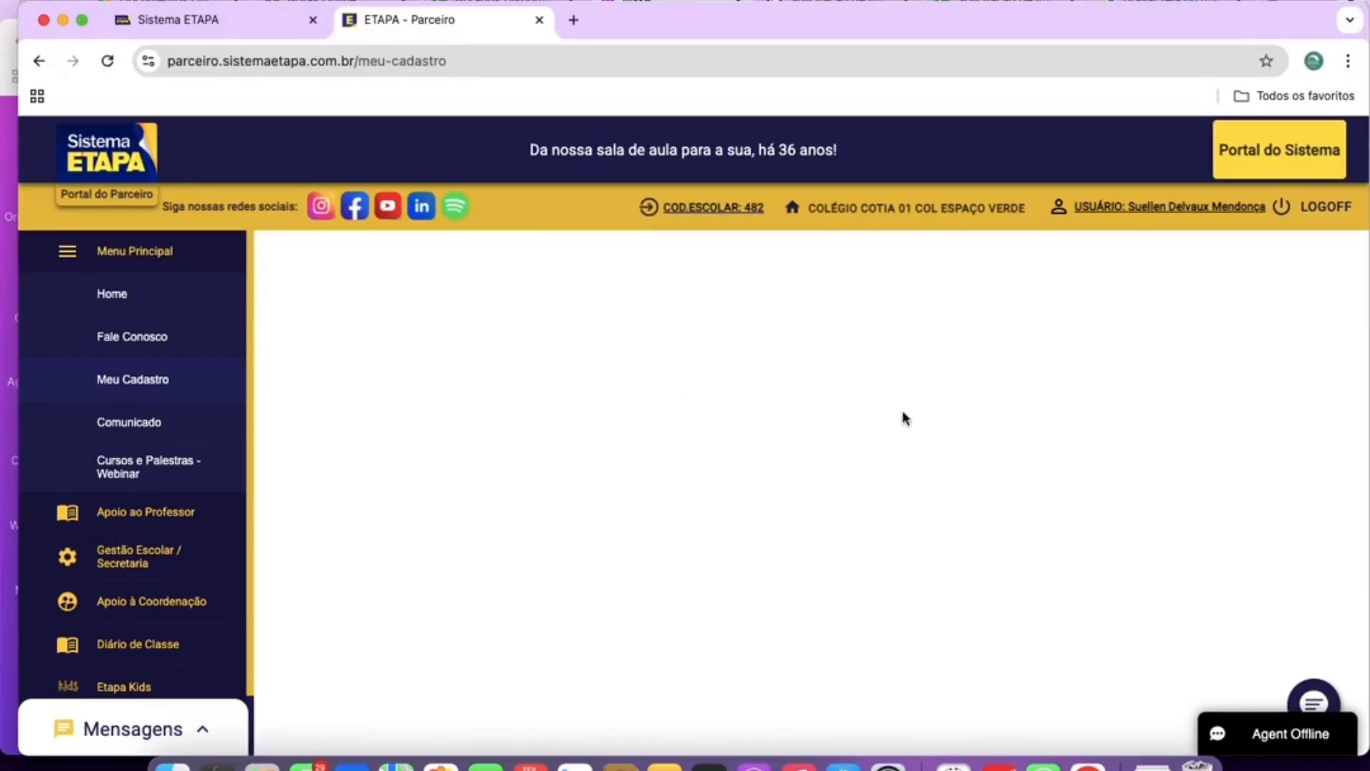
Reload Meu Cadastro and confirm the Regulares courses 6º EF through 3º EM.
left_click(107, 61)
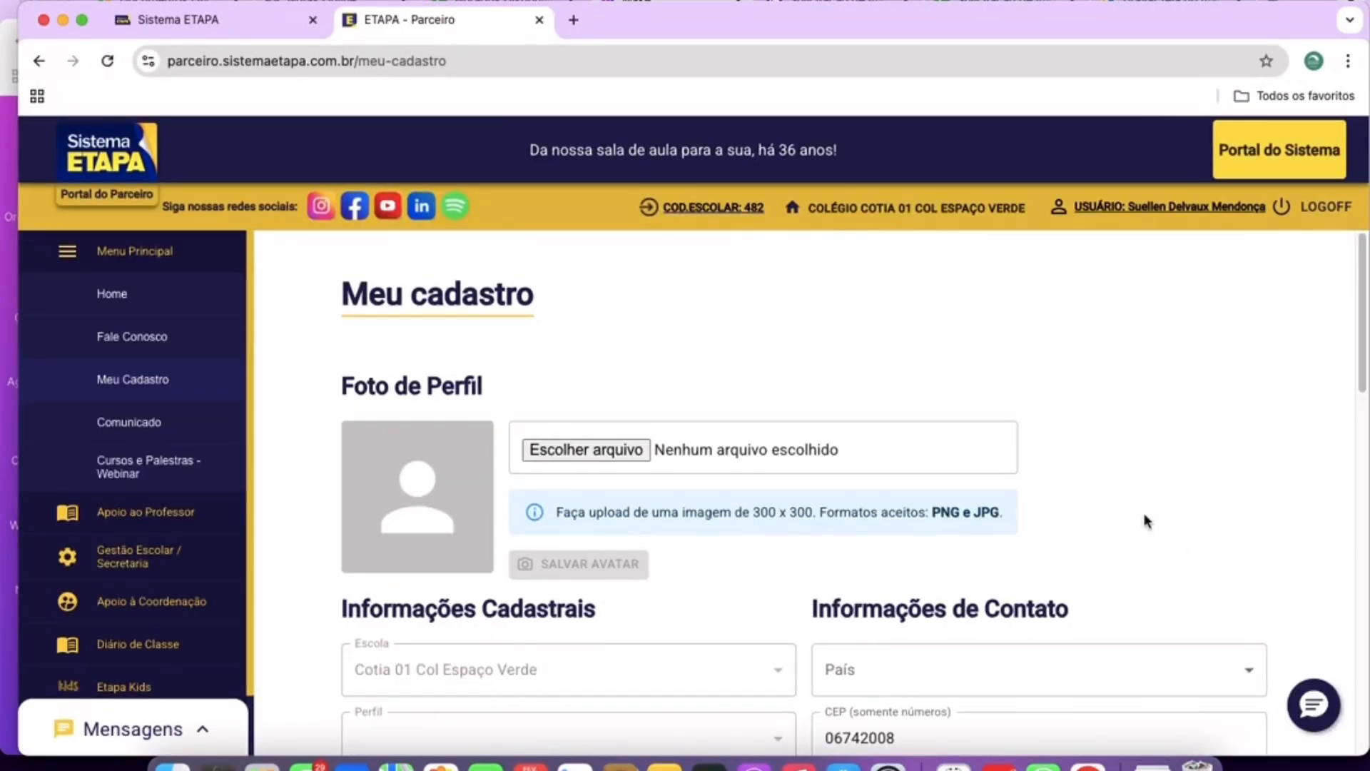
scroll(1146, 521, "down", 1)
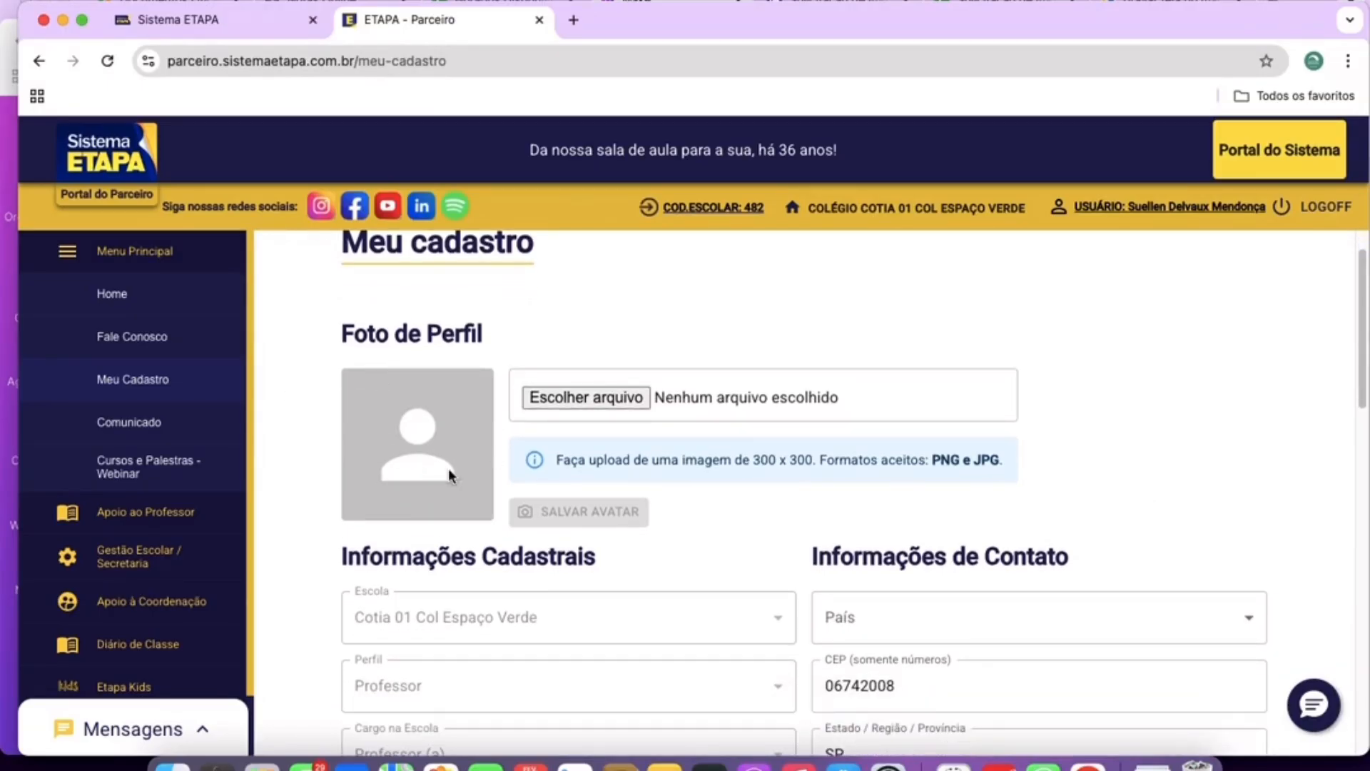
scroll(820, 535, "down", 5)
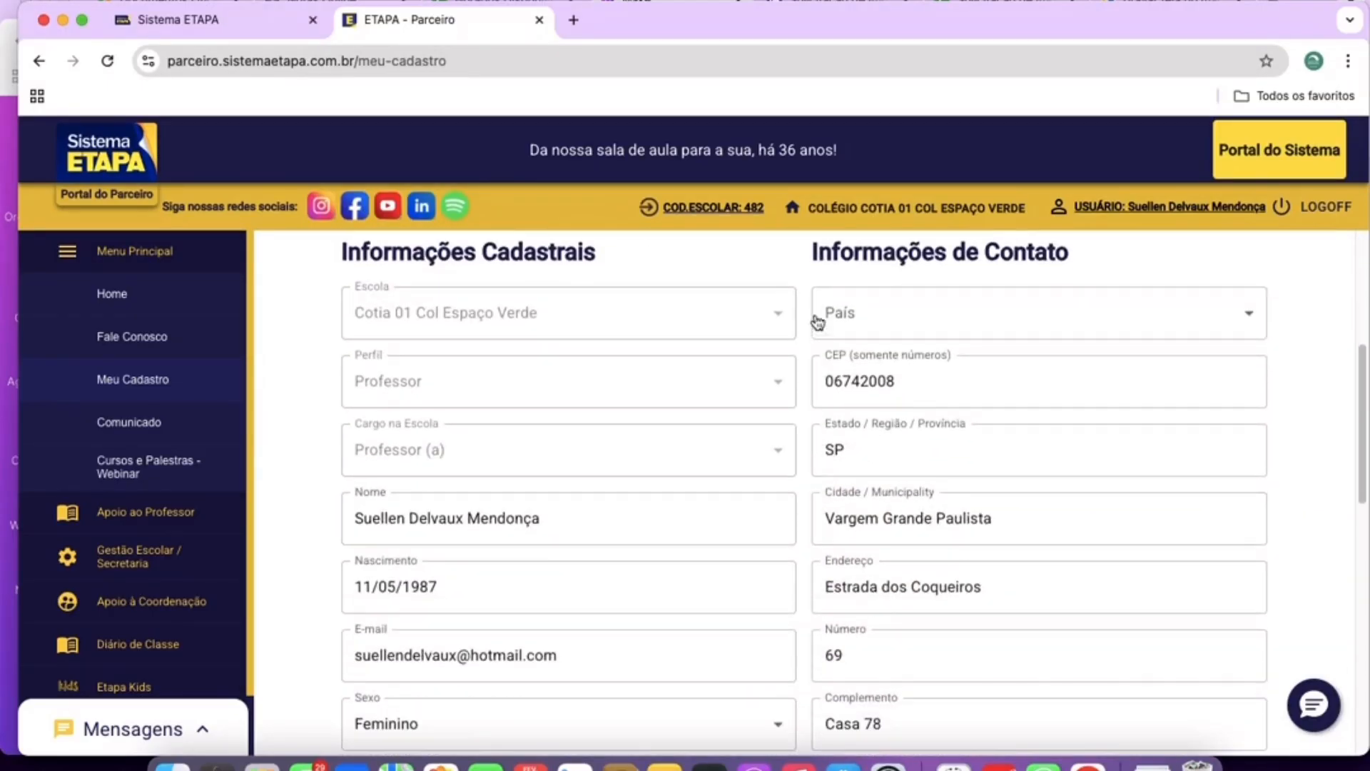
scroll(951, 628, "down", 4)
scroll(950, 630, "down", 5)
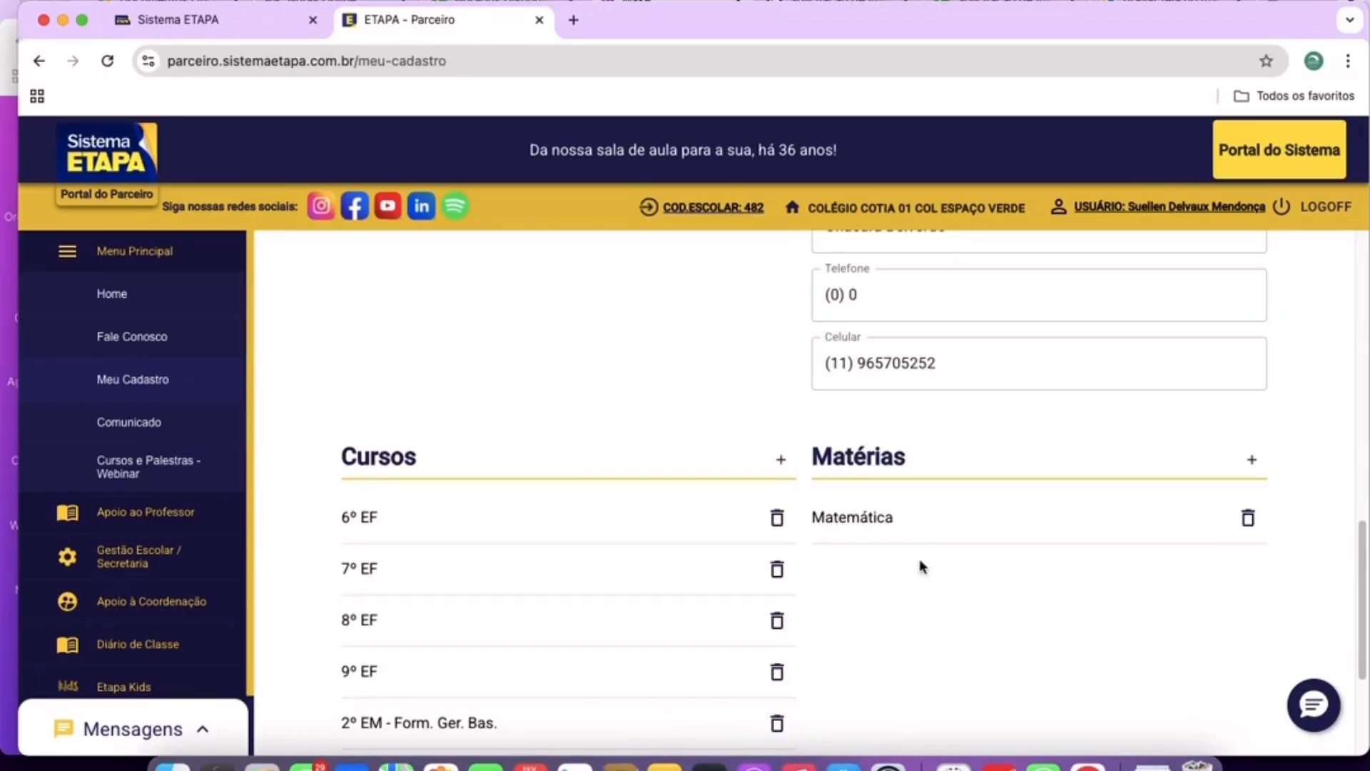
scroll(1016, 664, "down", 2)
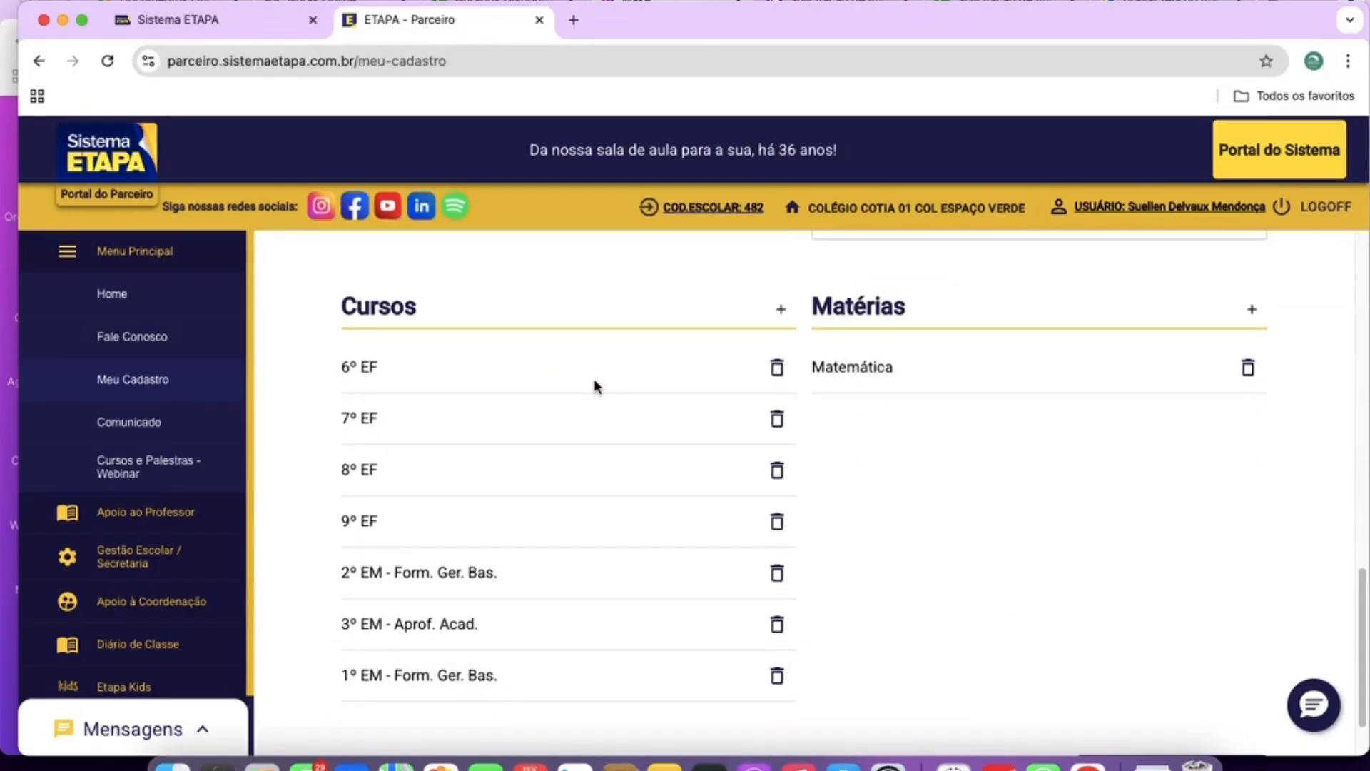
left_click(782, 312)
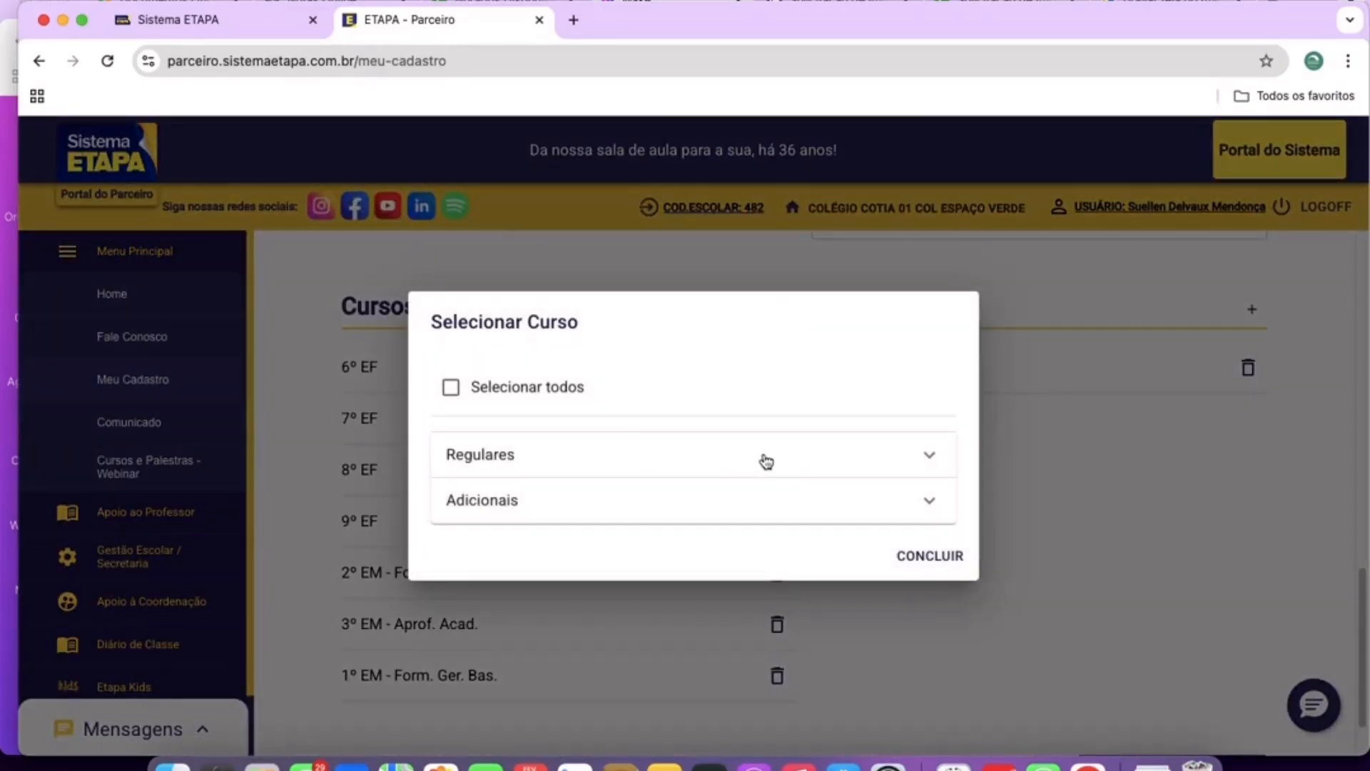
left_click(764, 459)
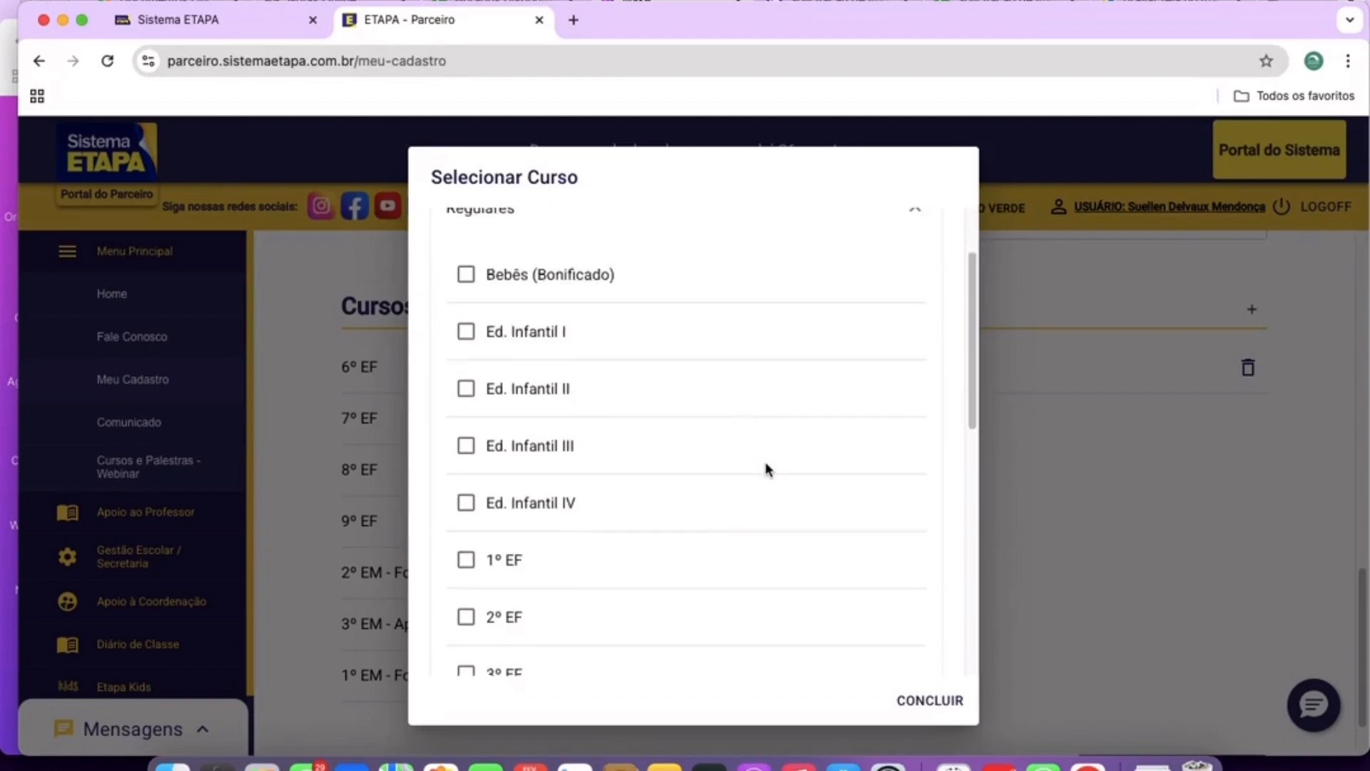
scroll(765, 470, "down", 8)
scroll(765, 469, "up", 3)
scroll(766, 469, "down", 4)
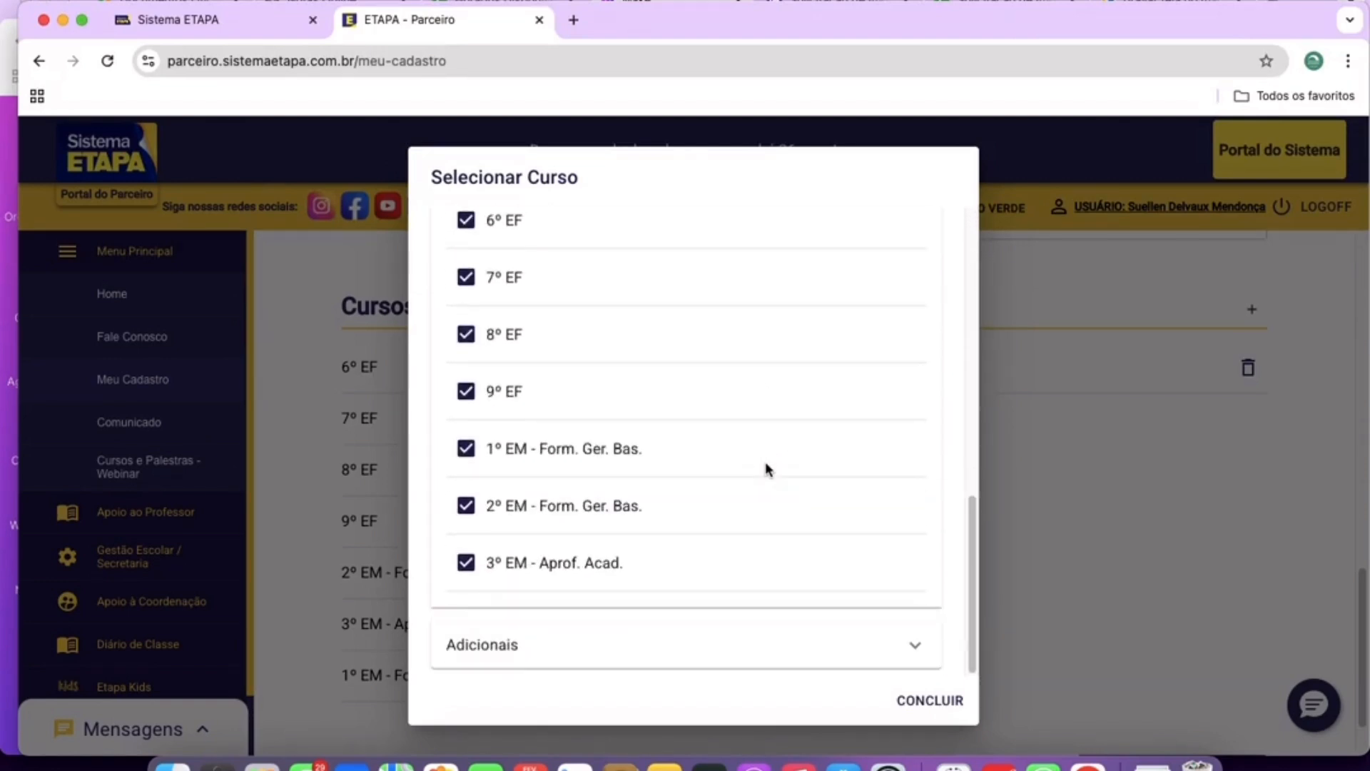
scroll(766, 470, "up", 8)
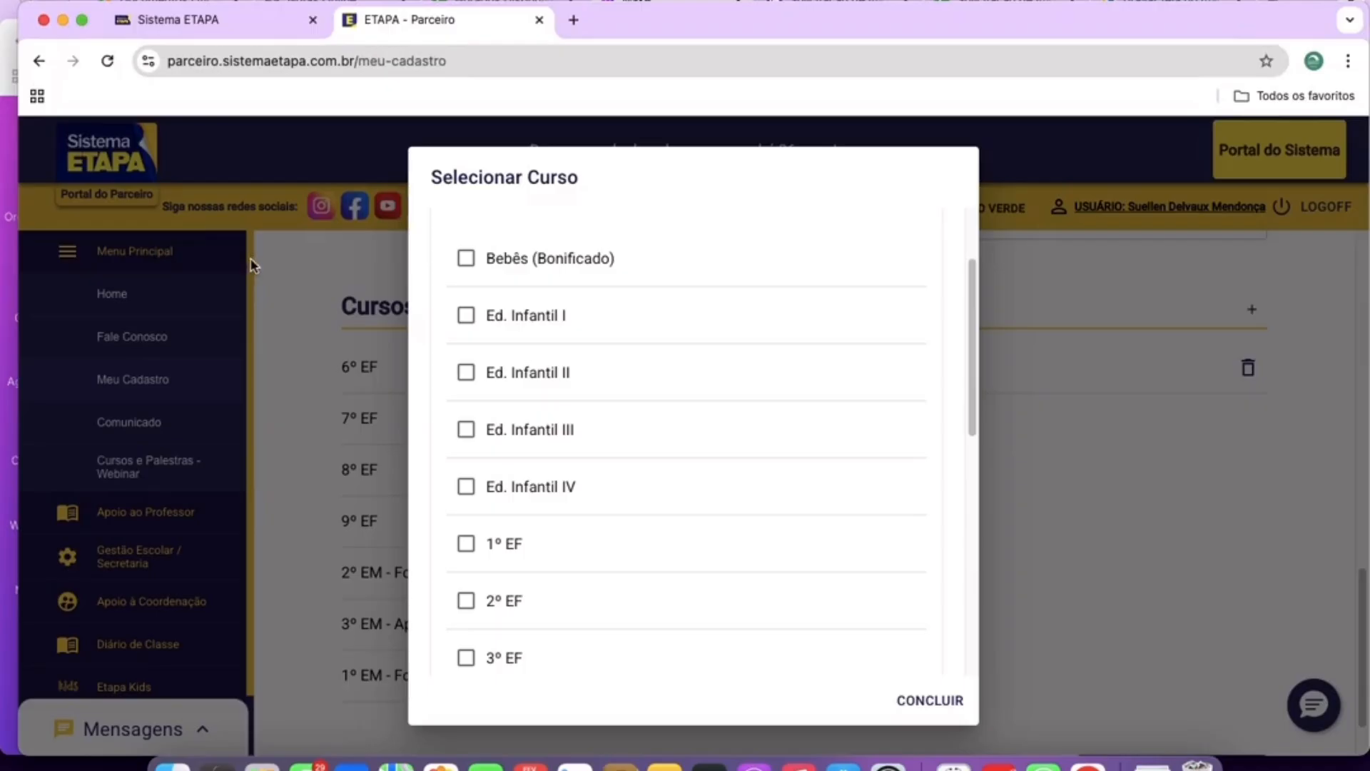
left_click(925, 700)
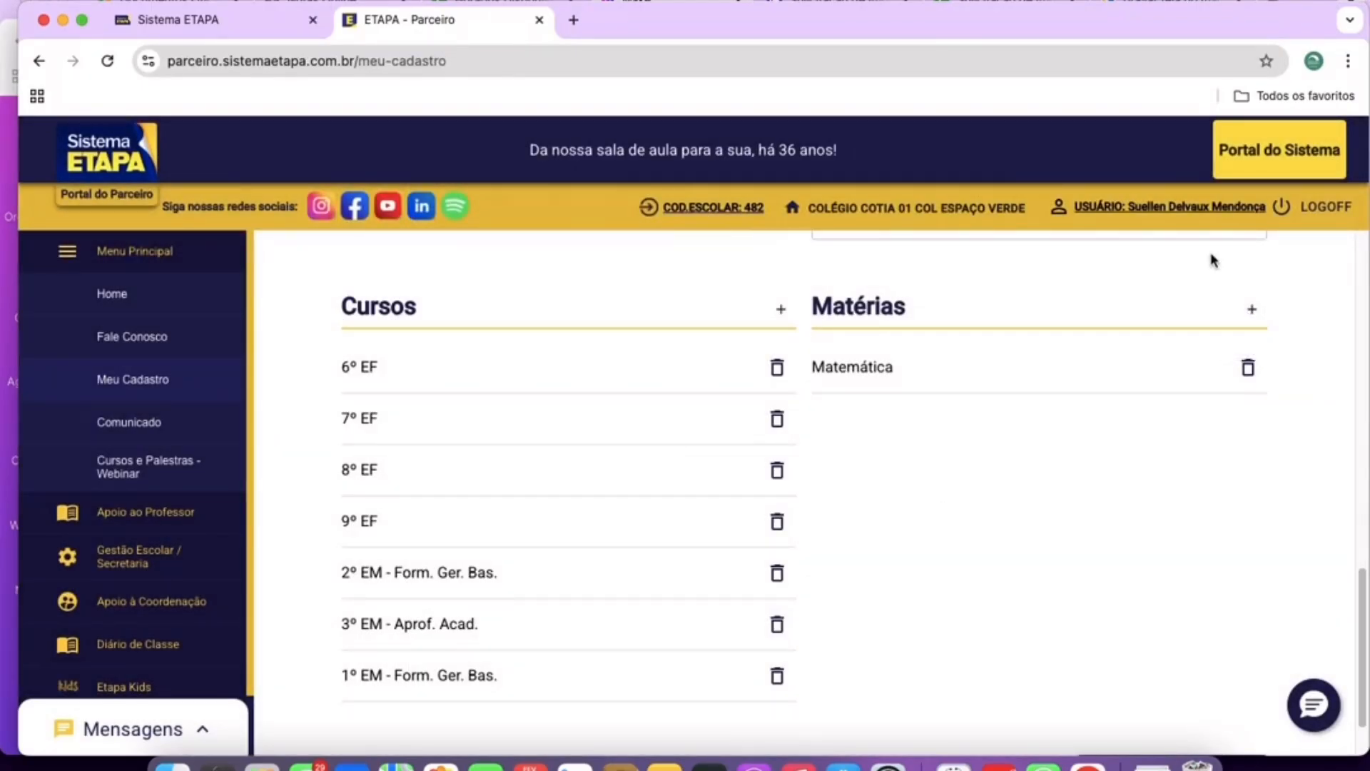
Review the Matérias list with Matemática ticked and confirm it.
left_click(1251, 311)
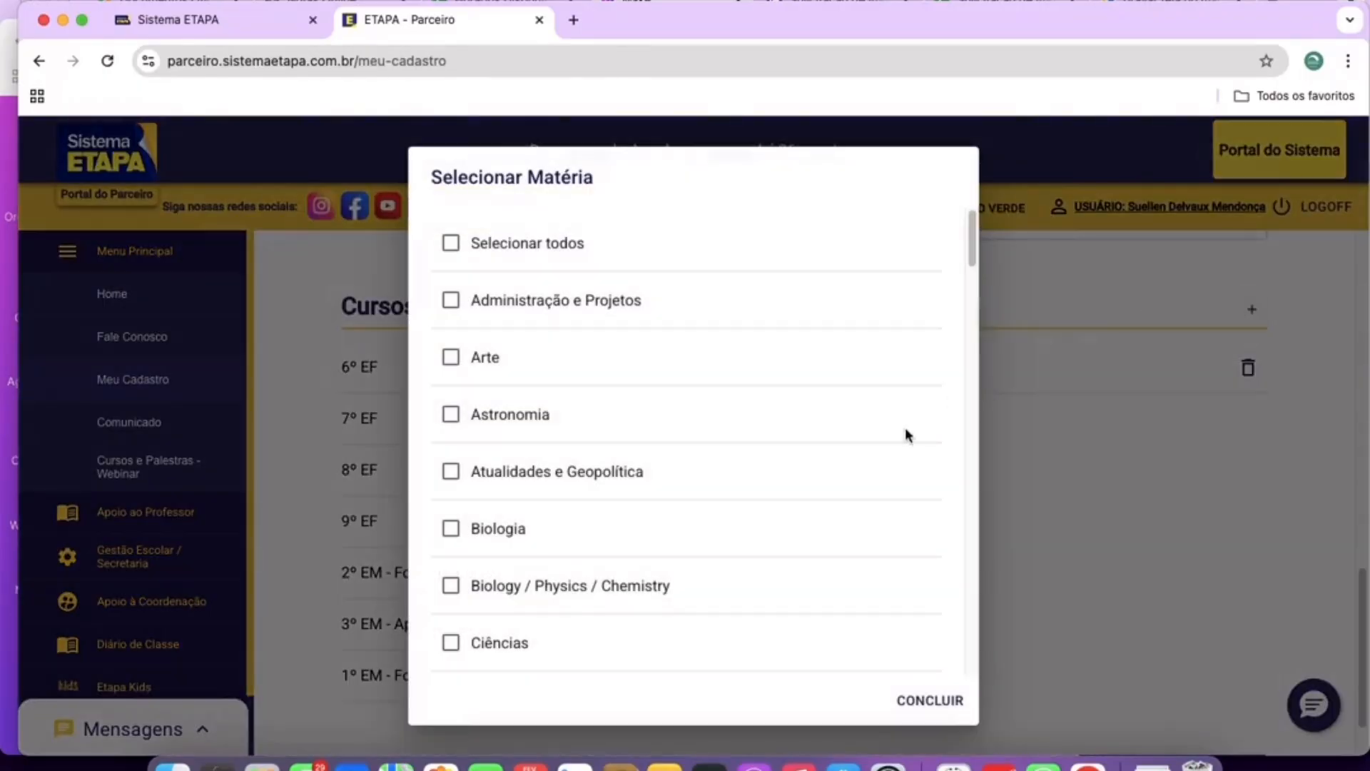
scroll(426, 432, "down", 5)
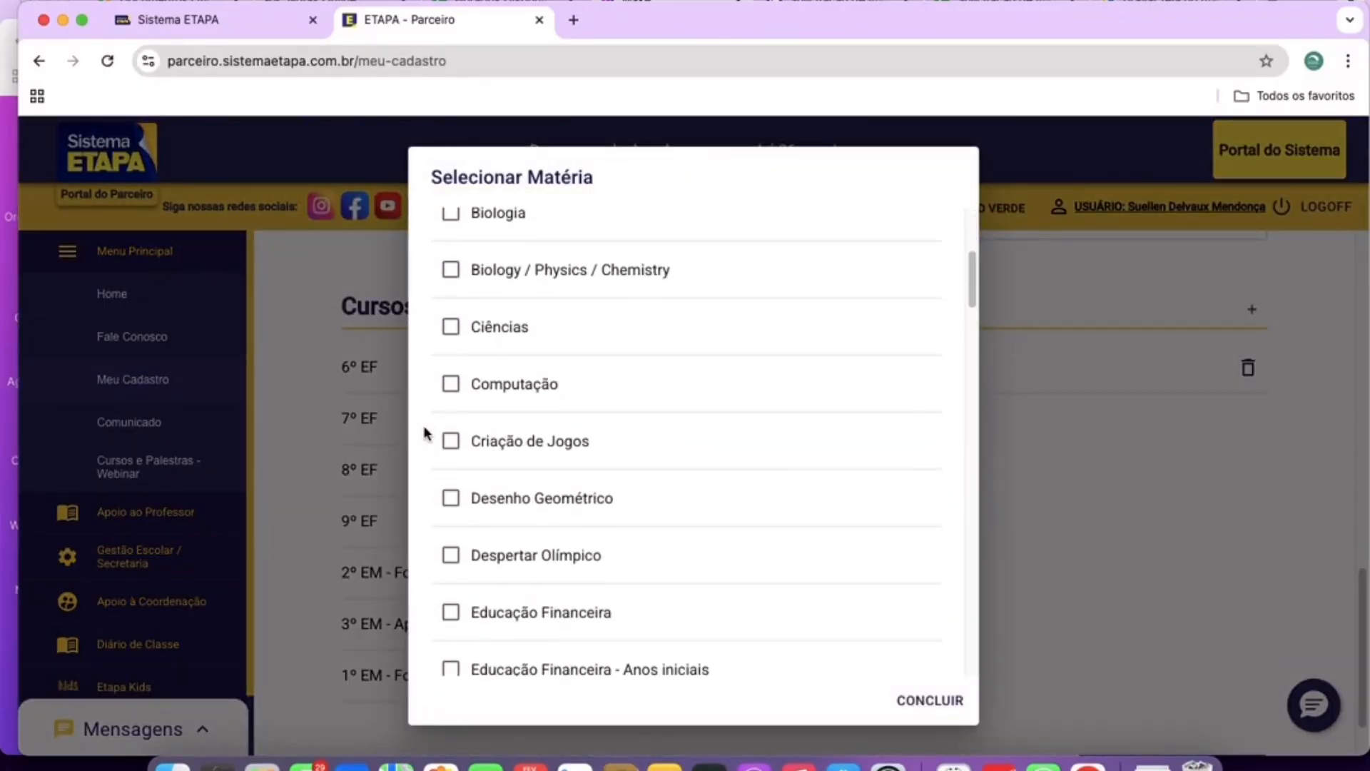
scroll(426, 432, "down", 4)
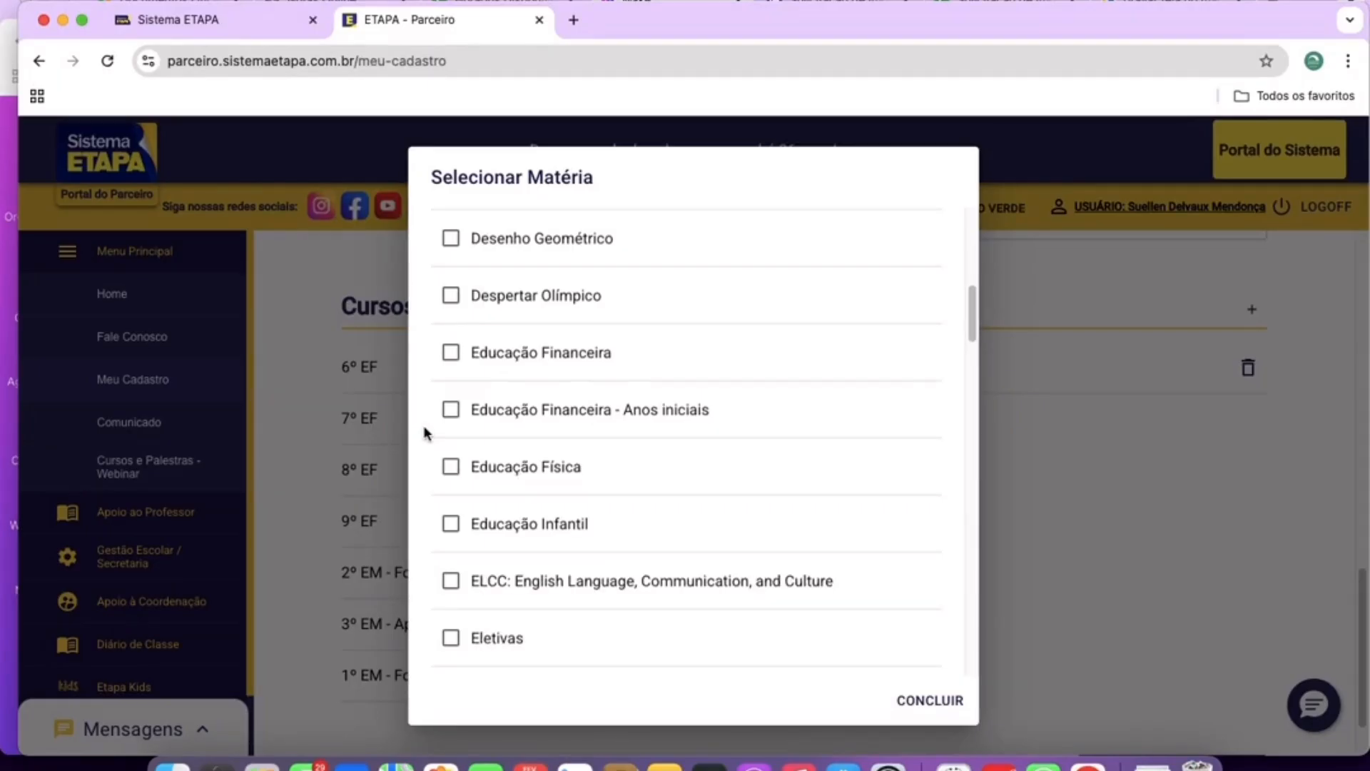
scroll(474, 419, "down", 20)
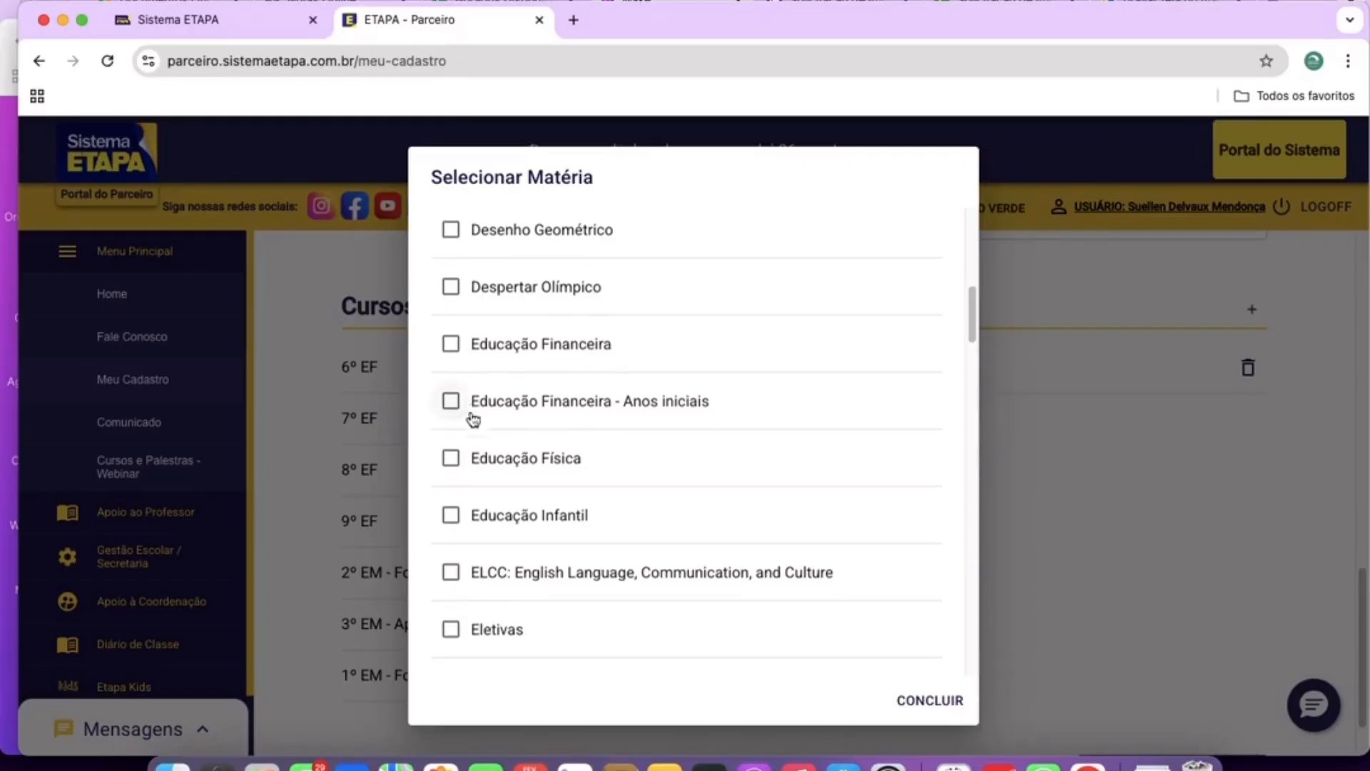
scroll(471, 419, "down", 12)
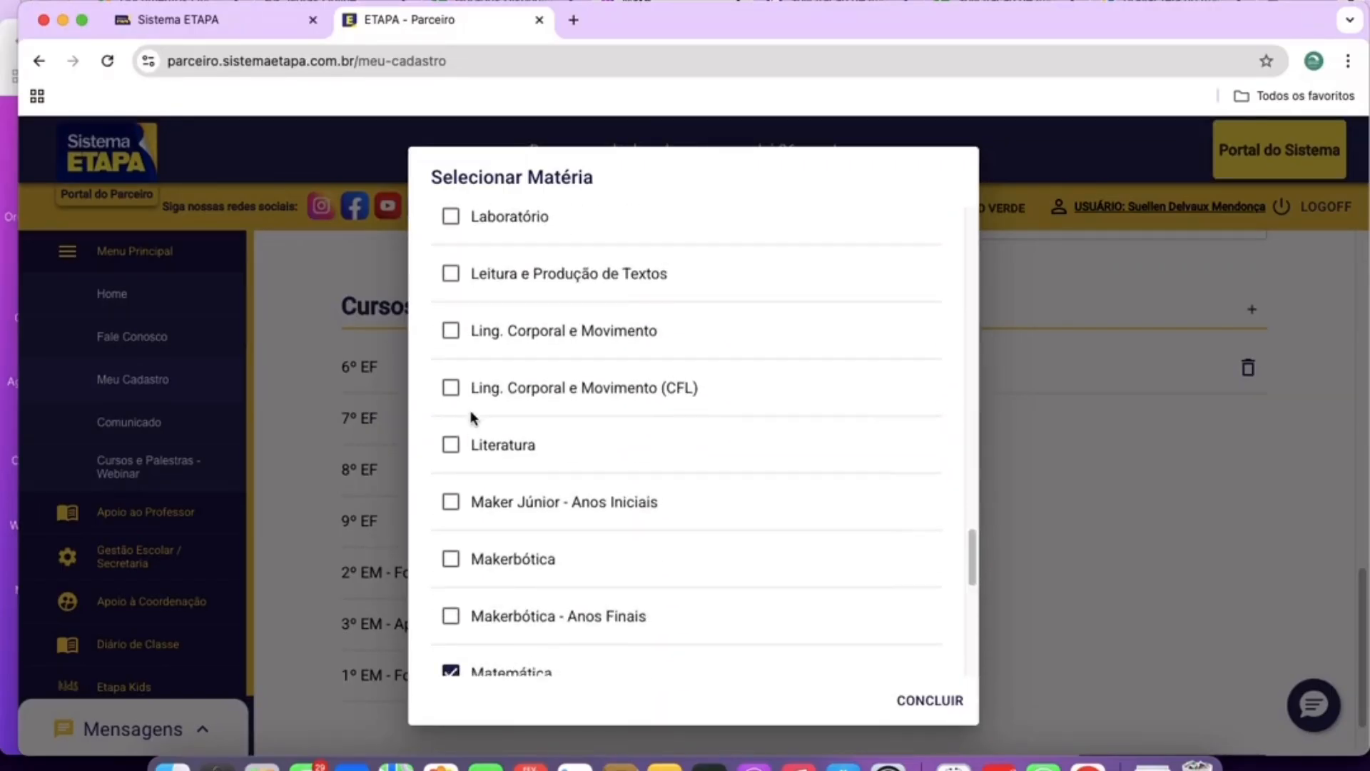
left_click(908, 701)
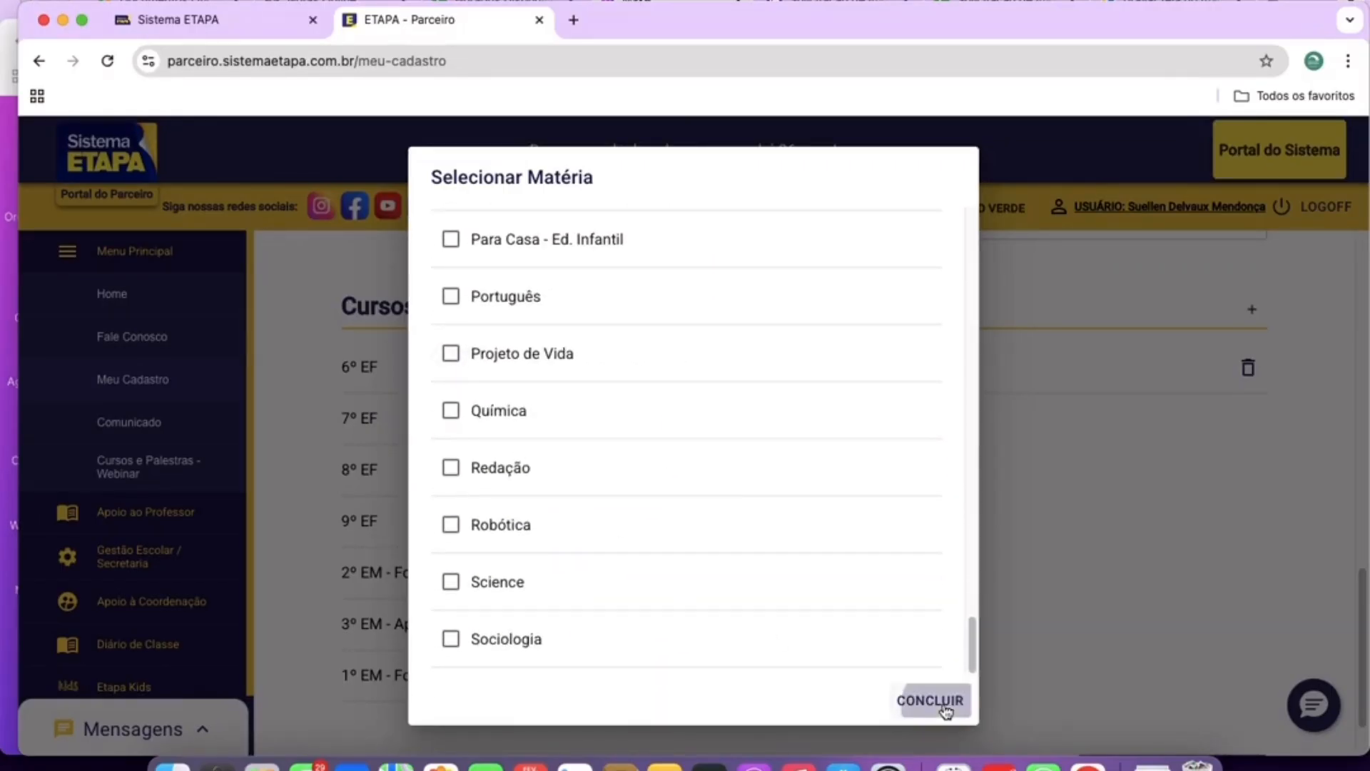
Open Comunicados and scroll through the three-message Caixa de Entrada.
left_click(161, 424)
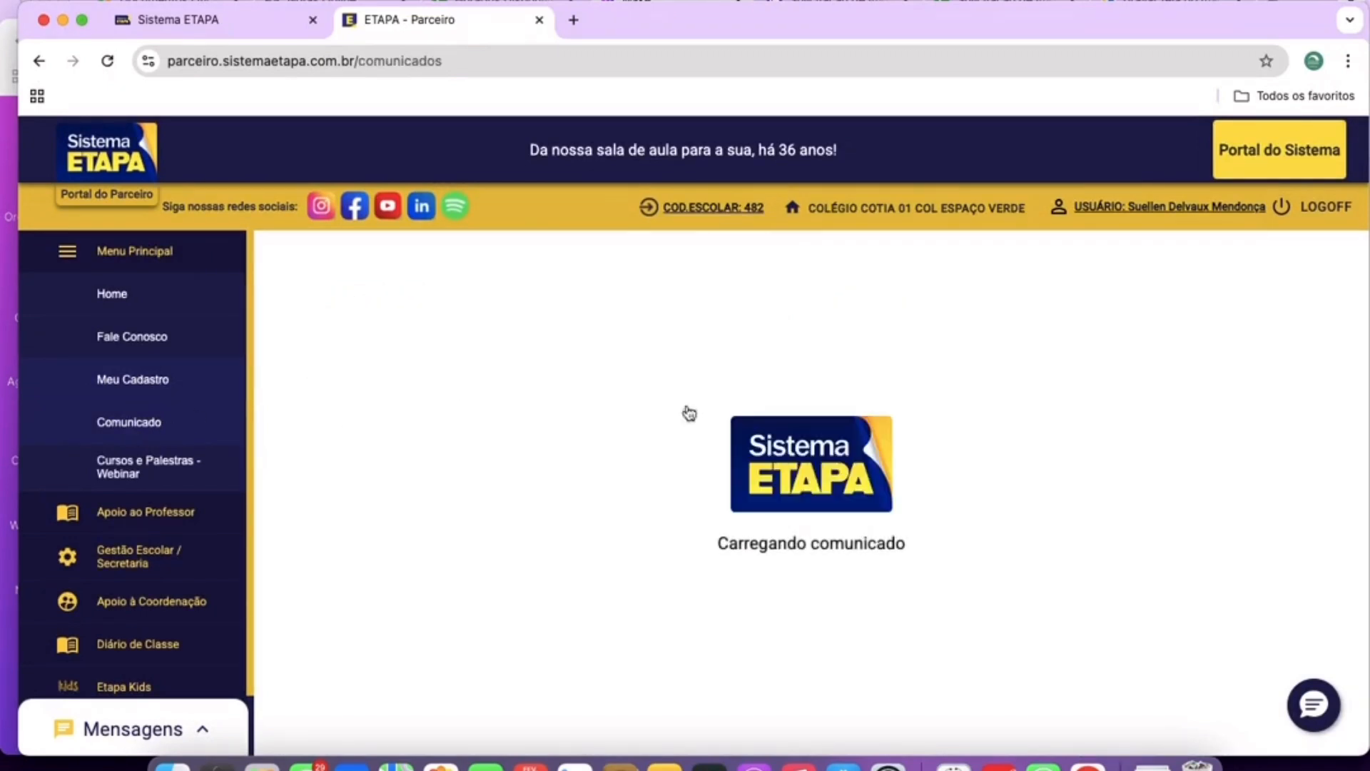
scroll(692, 399, "down", 2)
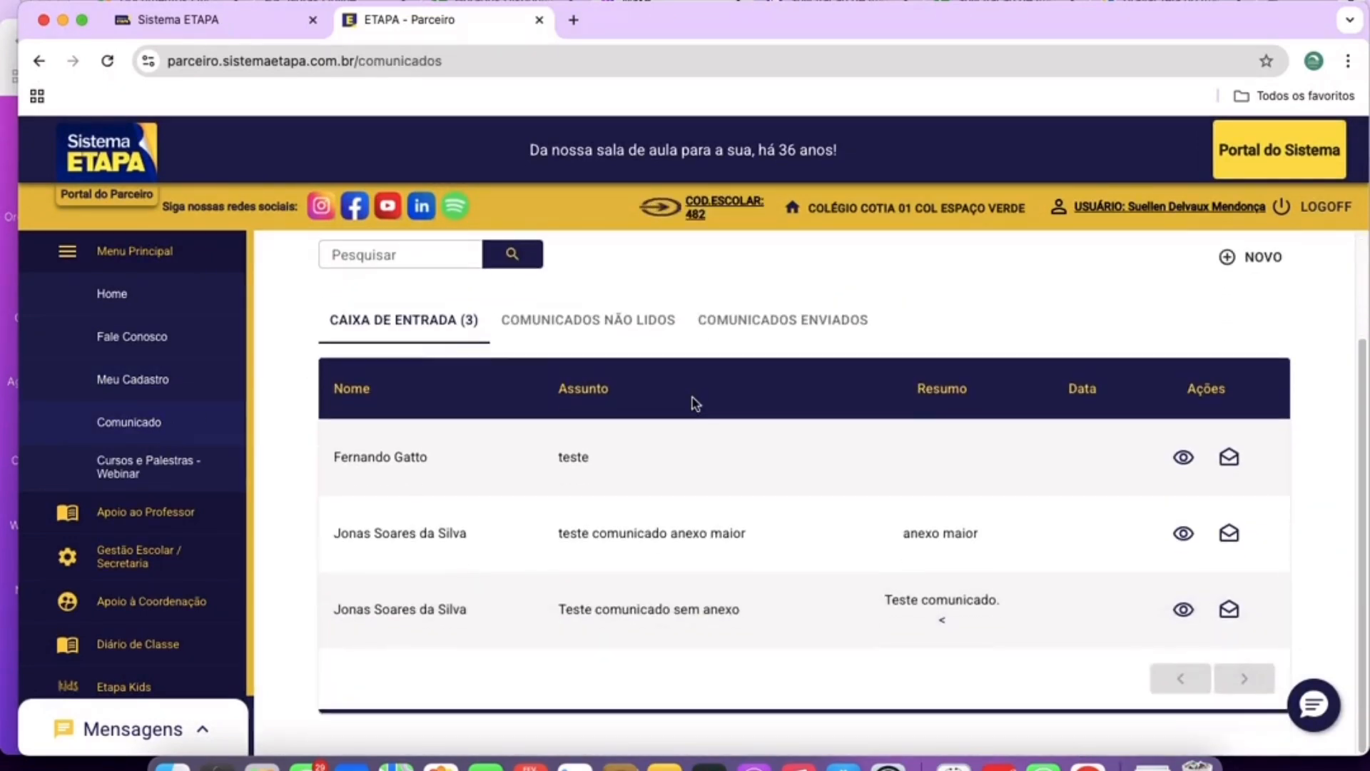
scroll(693, 400, "up", 3)
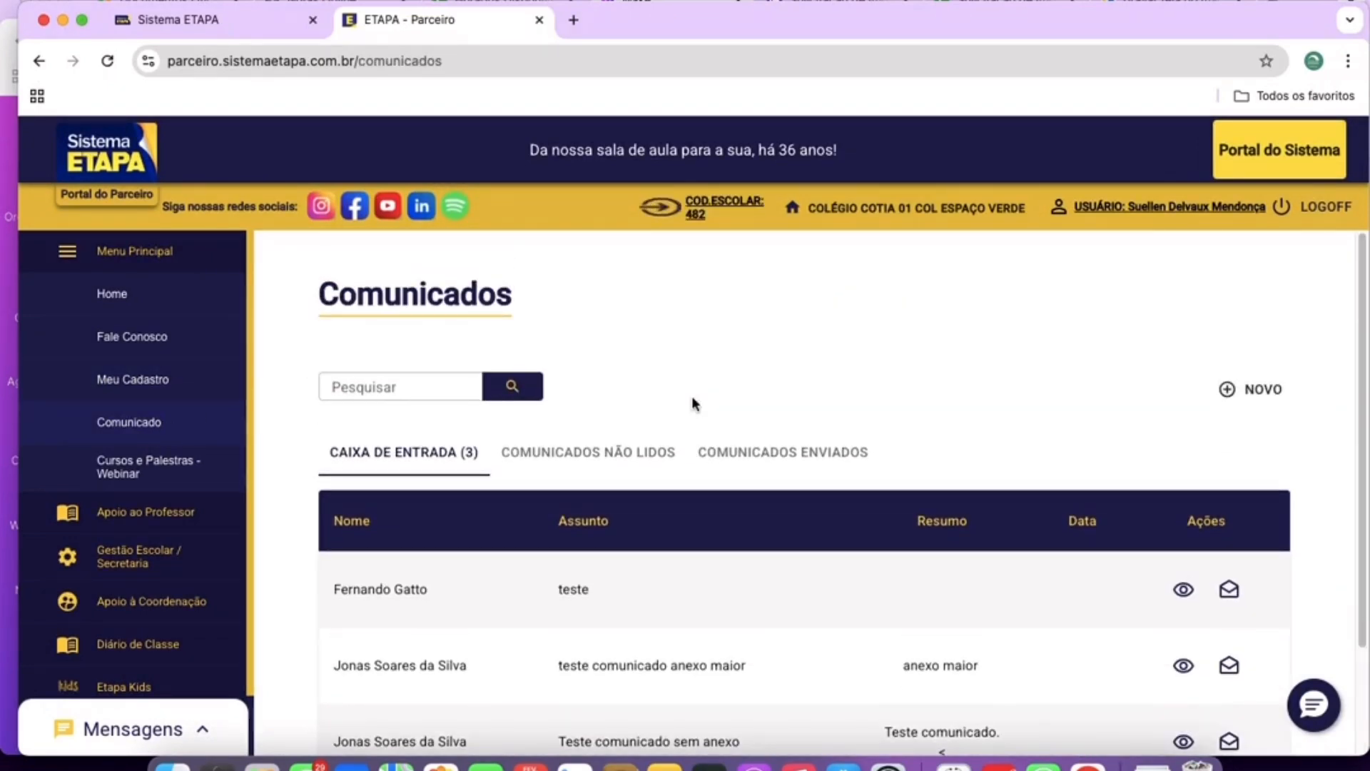
scroll(667, 395, "down", 4)
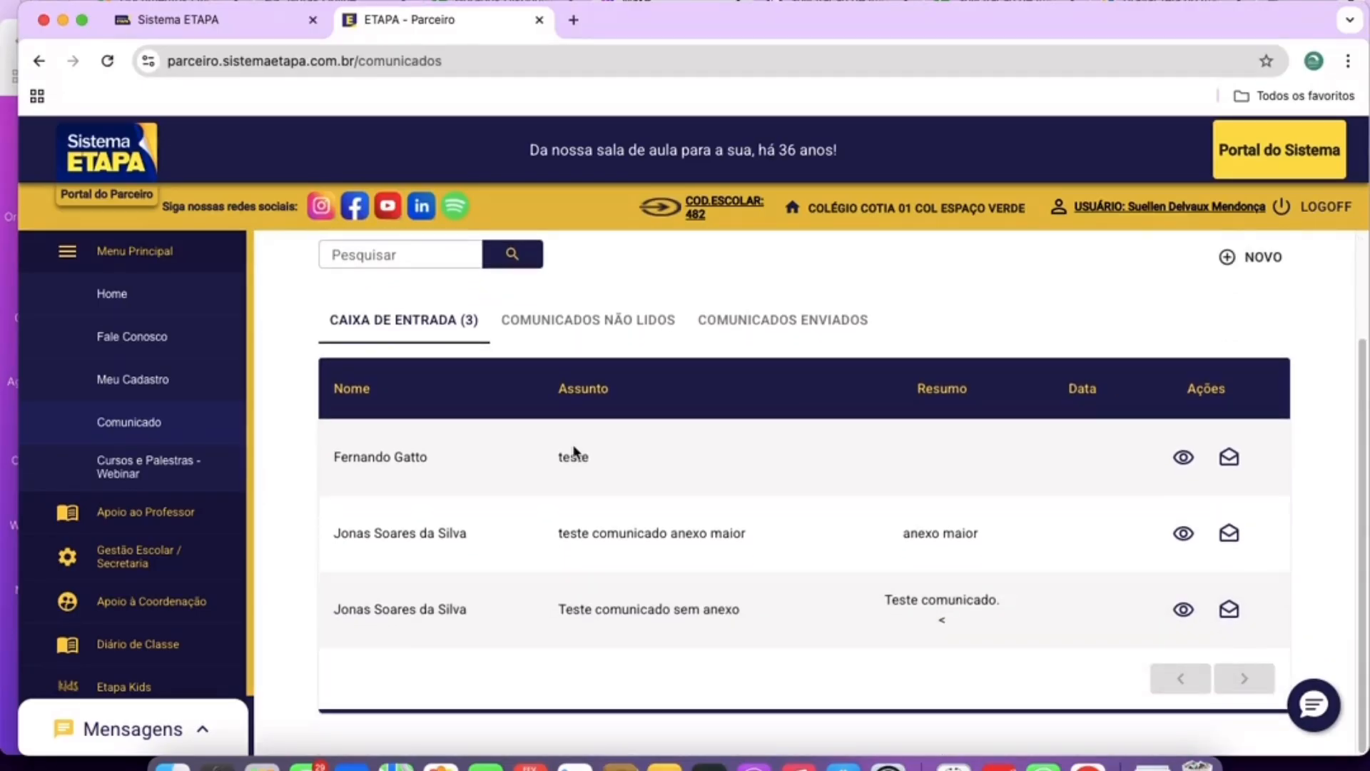
scroll(575, 451, "up", 4)
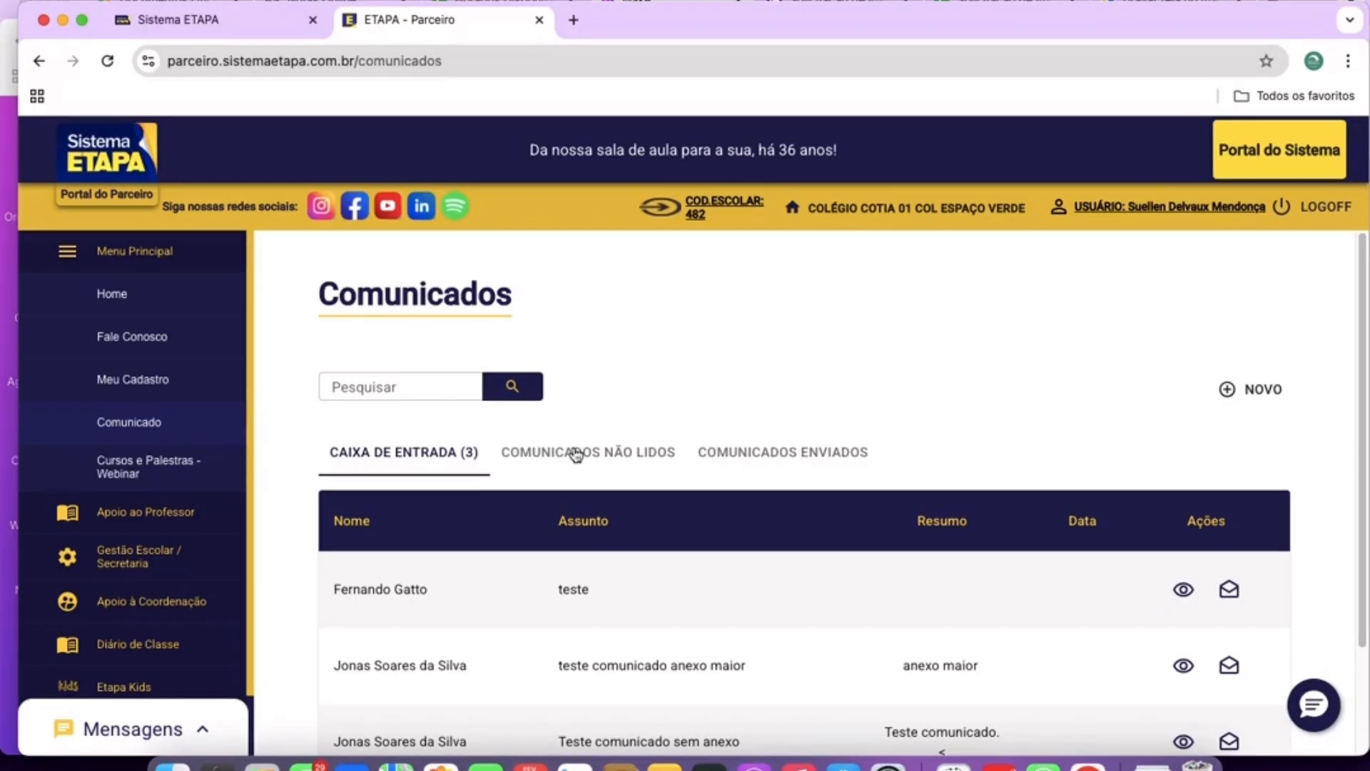
scroll(577, 454, "down", 1)
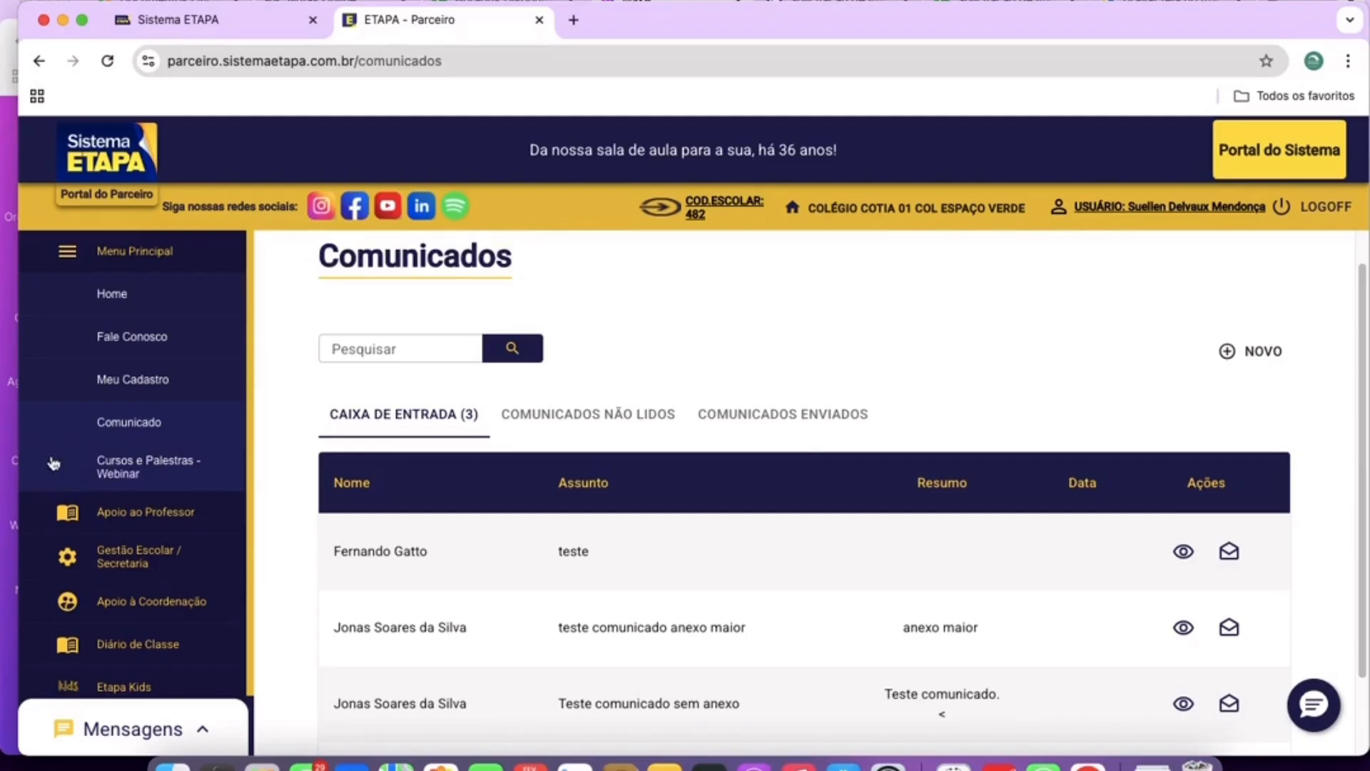
scroll(54, 463, "down", 1)
Open Cursos e Palestras - Webinar and scroll through the ten RECENTES webinars.
left_click(119, 399)
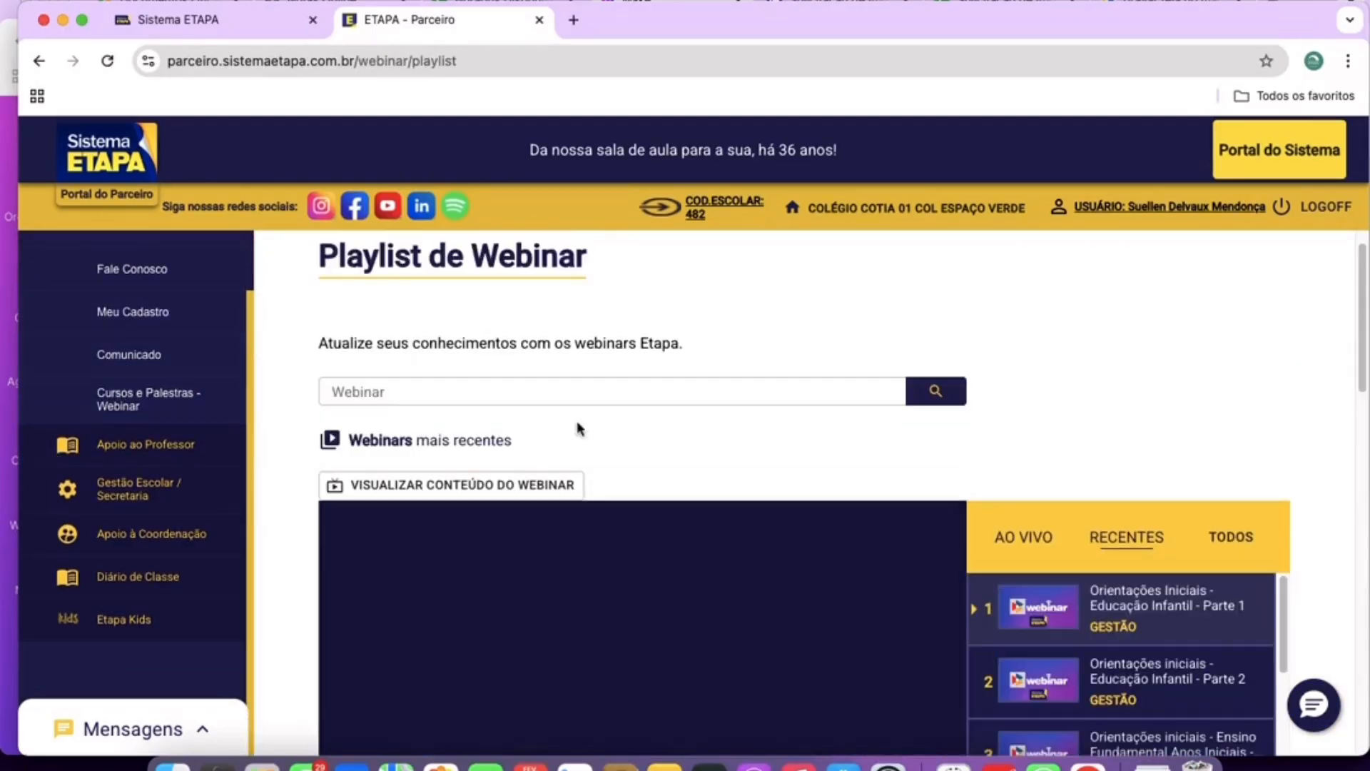
scroll(1119, 428, "down", 4)
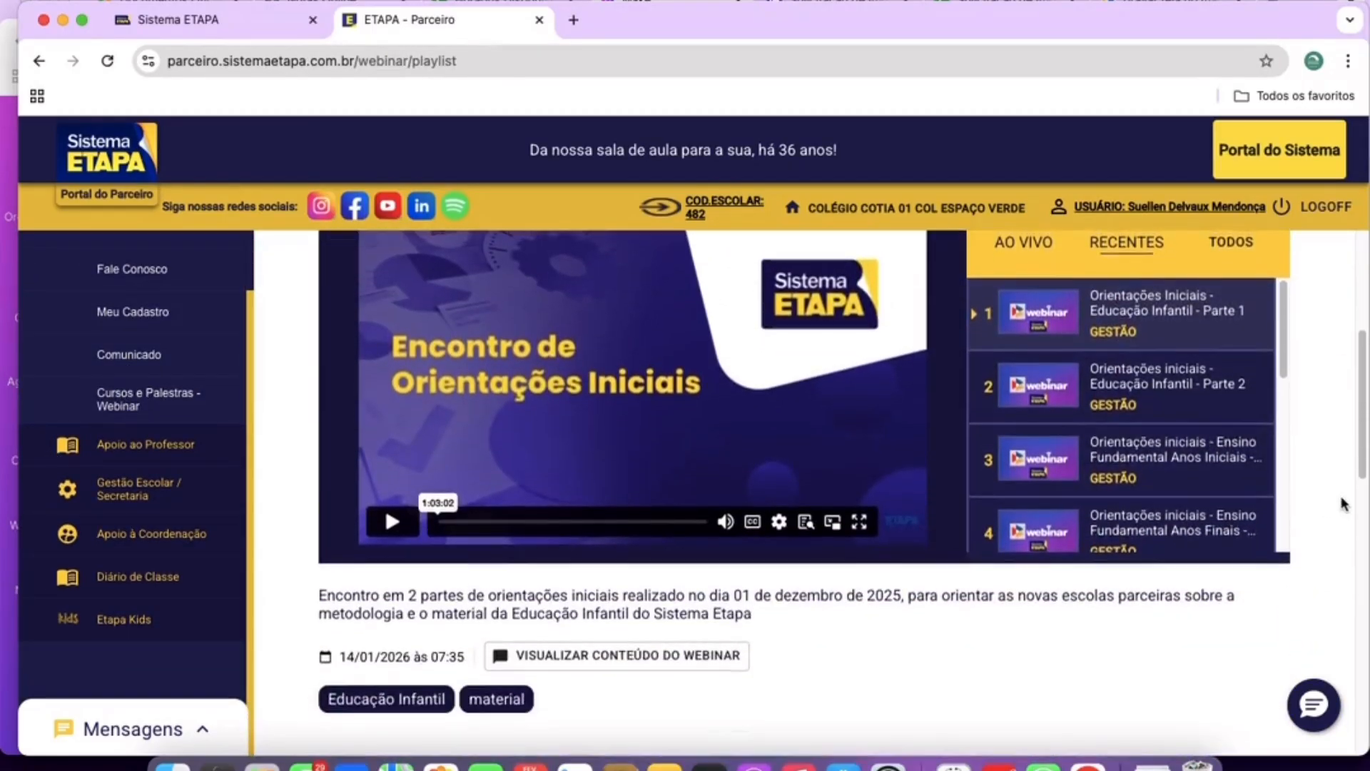
scroll(1341, 504, "up", 3)
scroll(1092, 569, "down", 1)
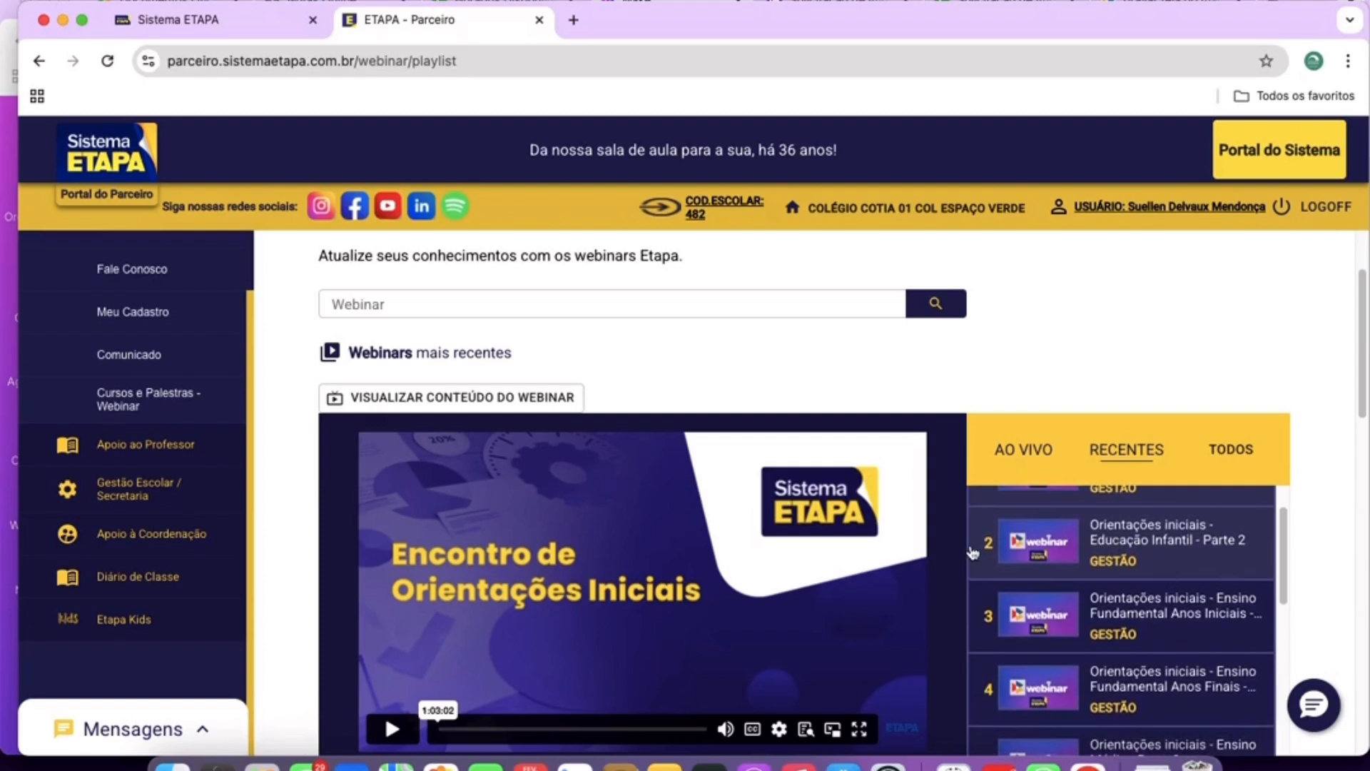
scroll(972, 552, "down", 5)
scroll(1297, 596, "down", 1)
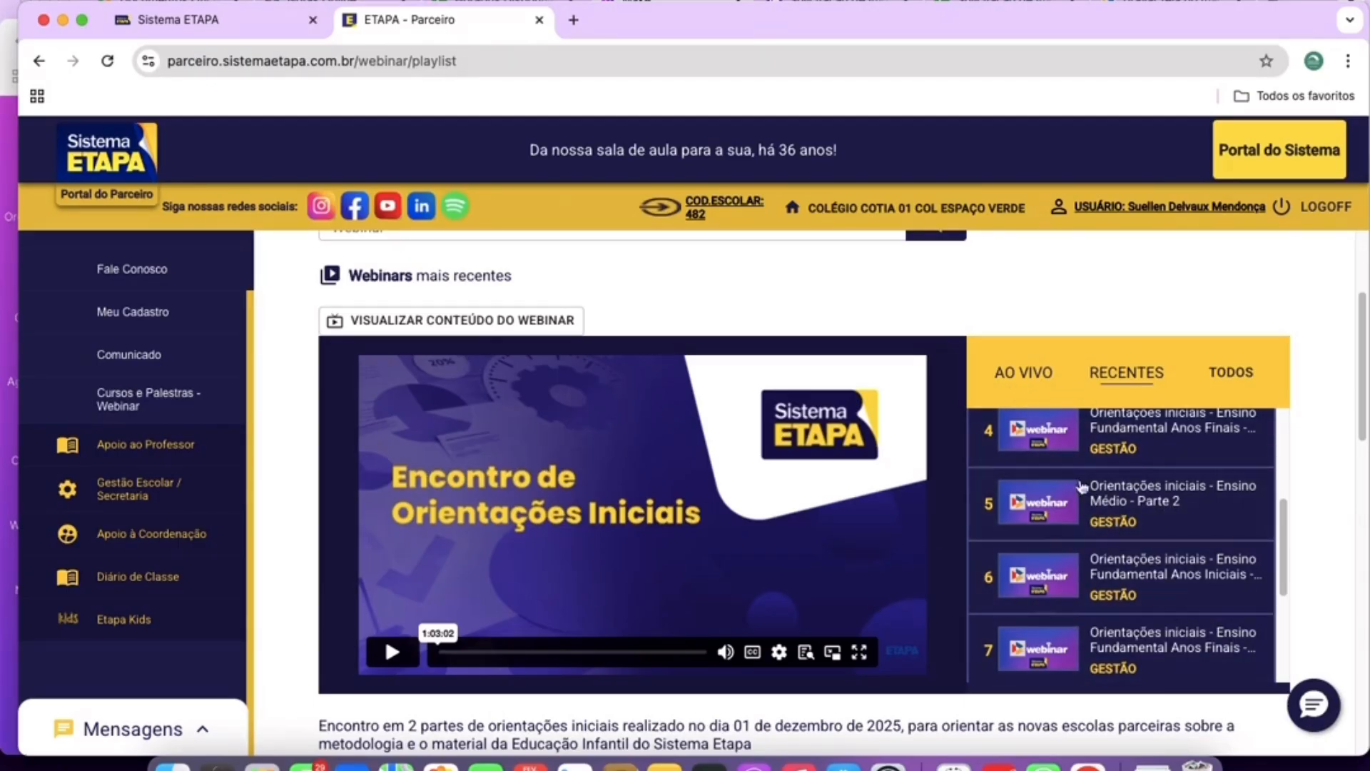
scroll(1133, 560, "down", 1)
scroll(1133, 560, "down", 3)
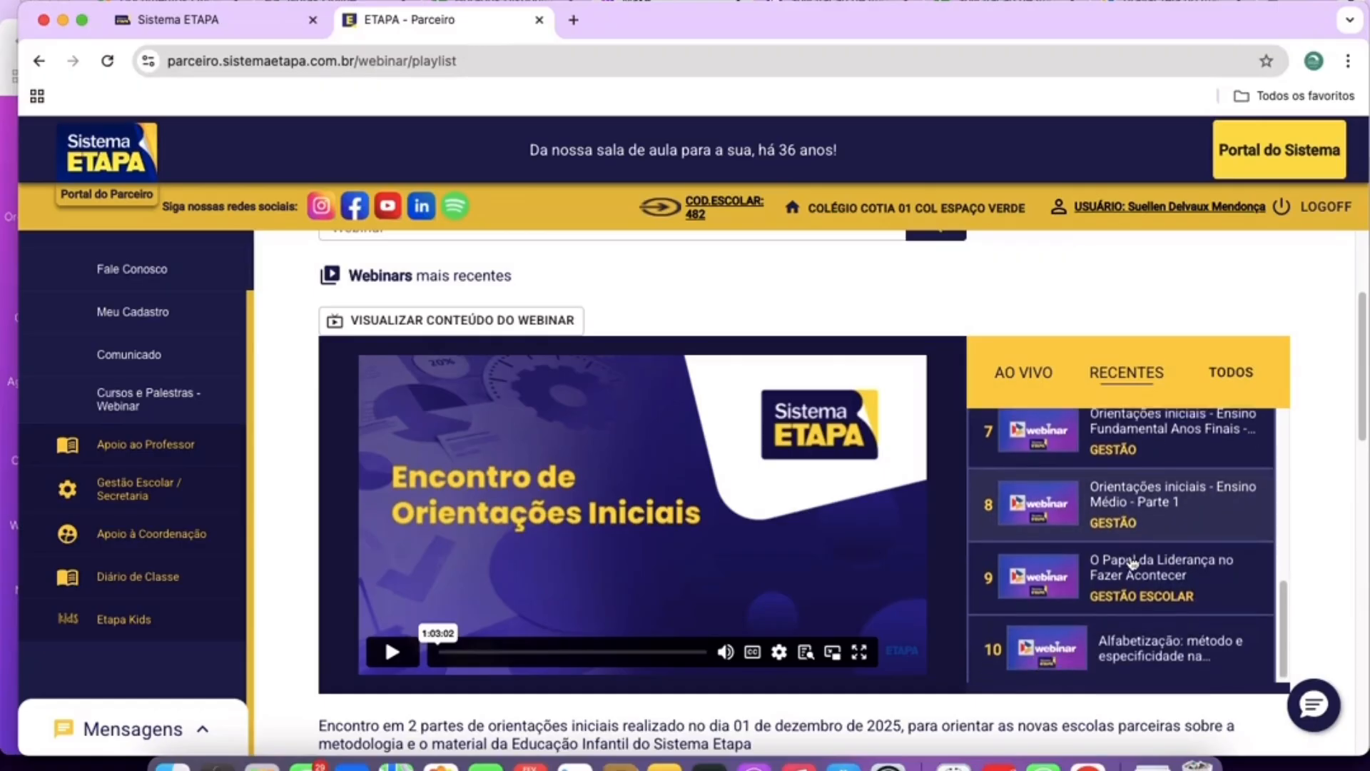
scroll(1133, 560, "down", 2)
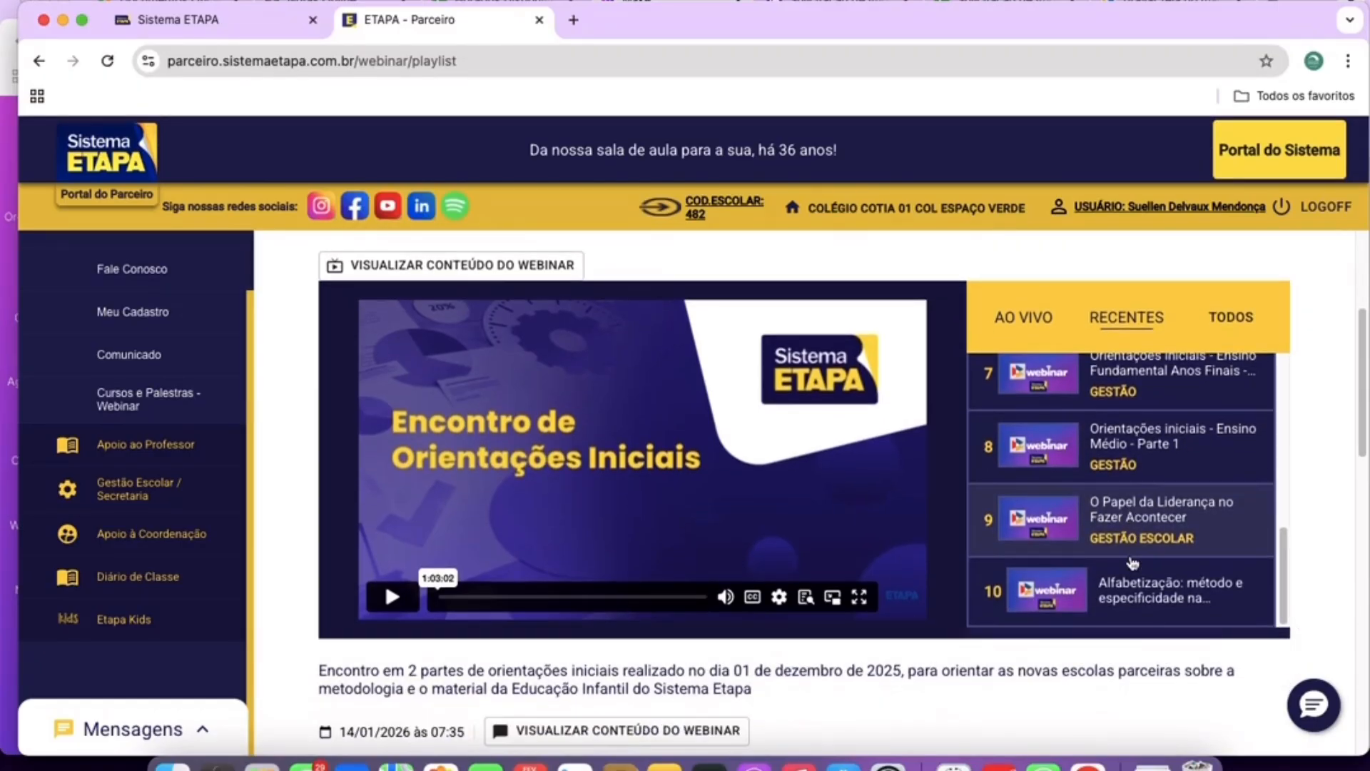
scroll(1133, 561, "down", 2)
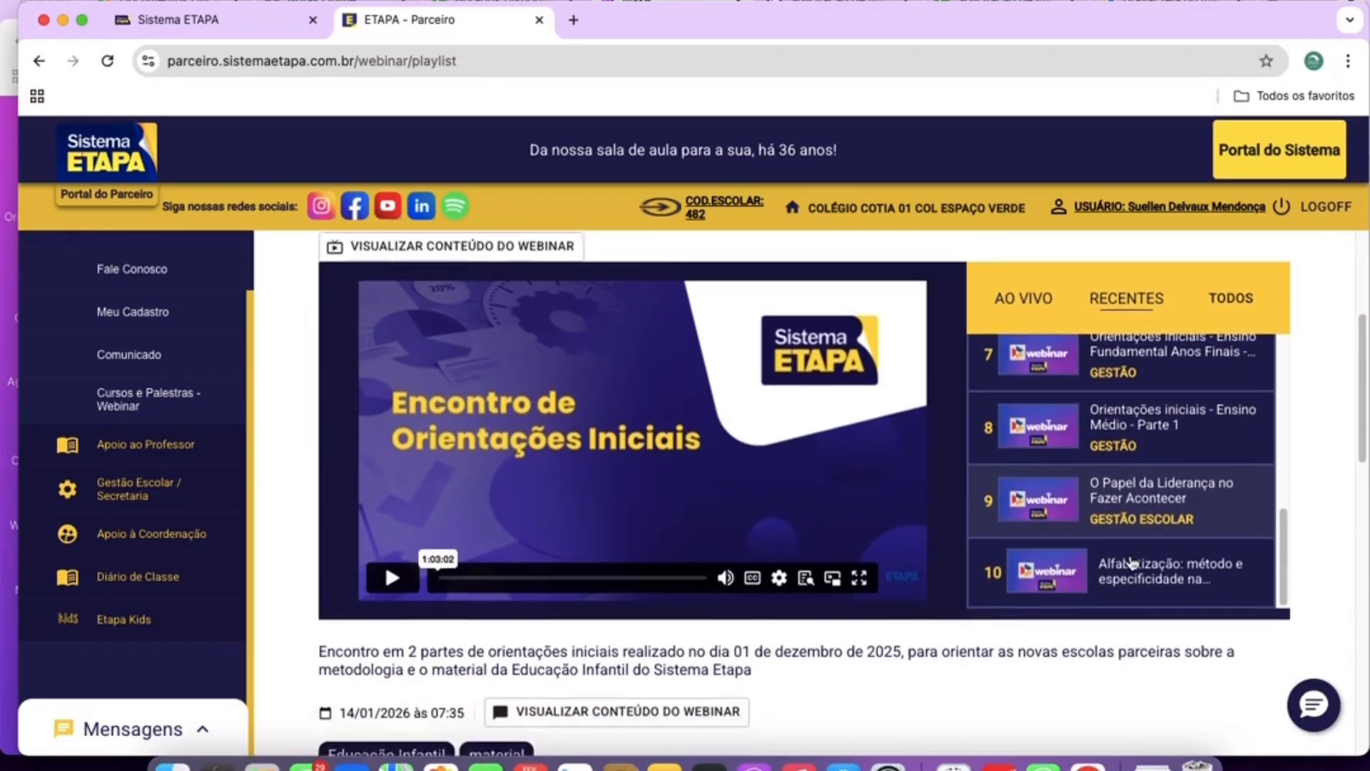
scroll(1308, 550, "up", 4)
scroll(1201, 559, "up", 3)
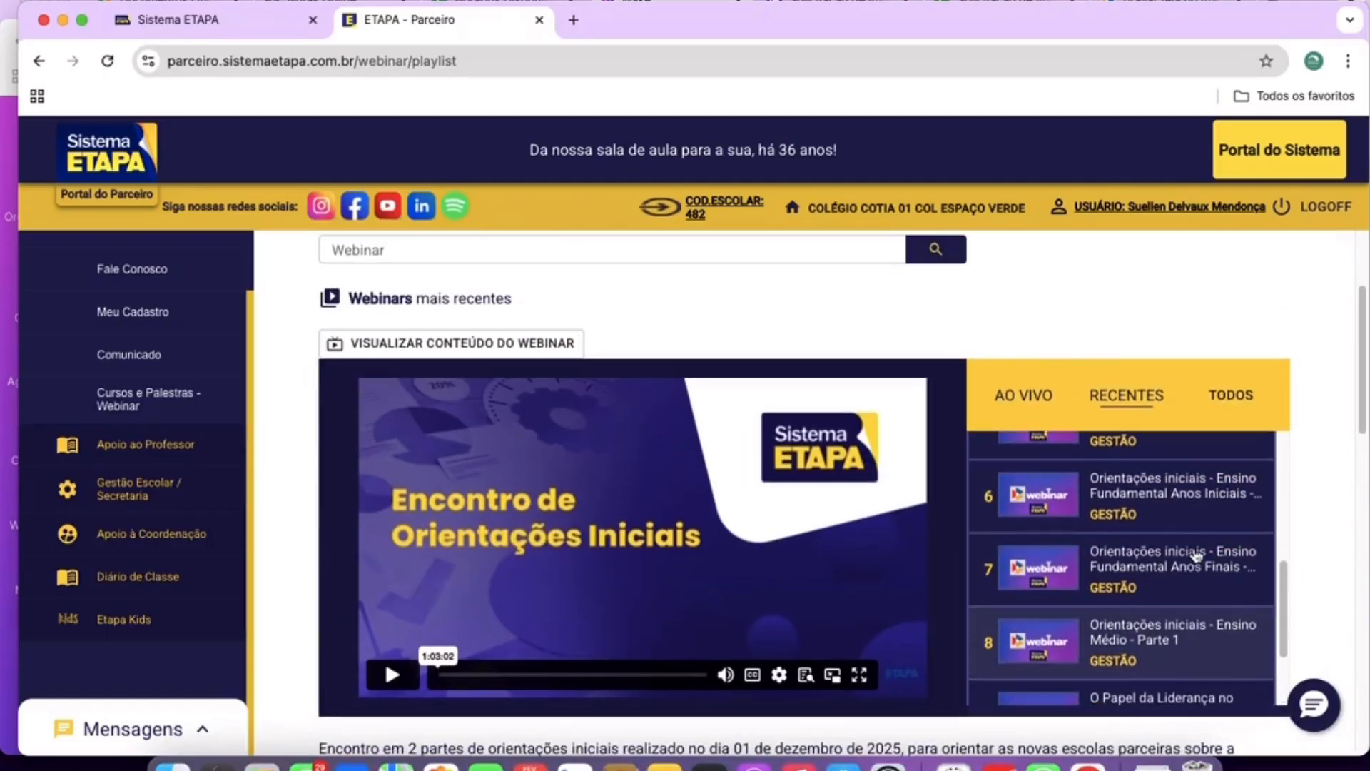
scroll(1197, 555, "up", 1)
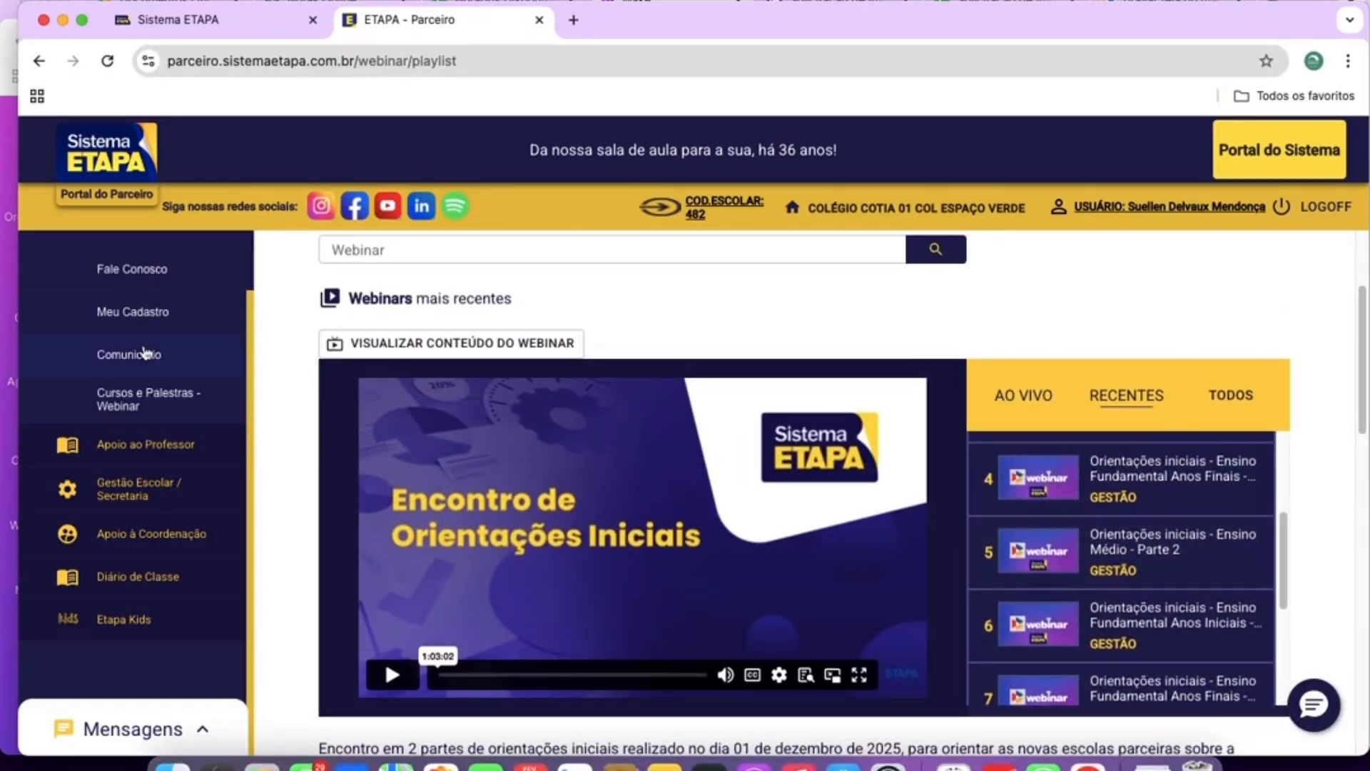
List all webinars, move to page two, and expand Apoio ao Professor.
left_click(1215, 400)
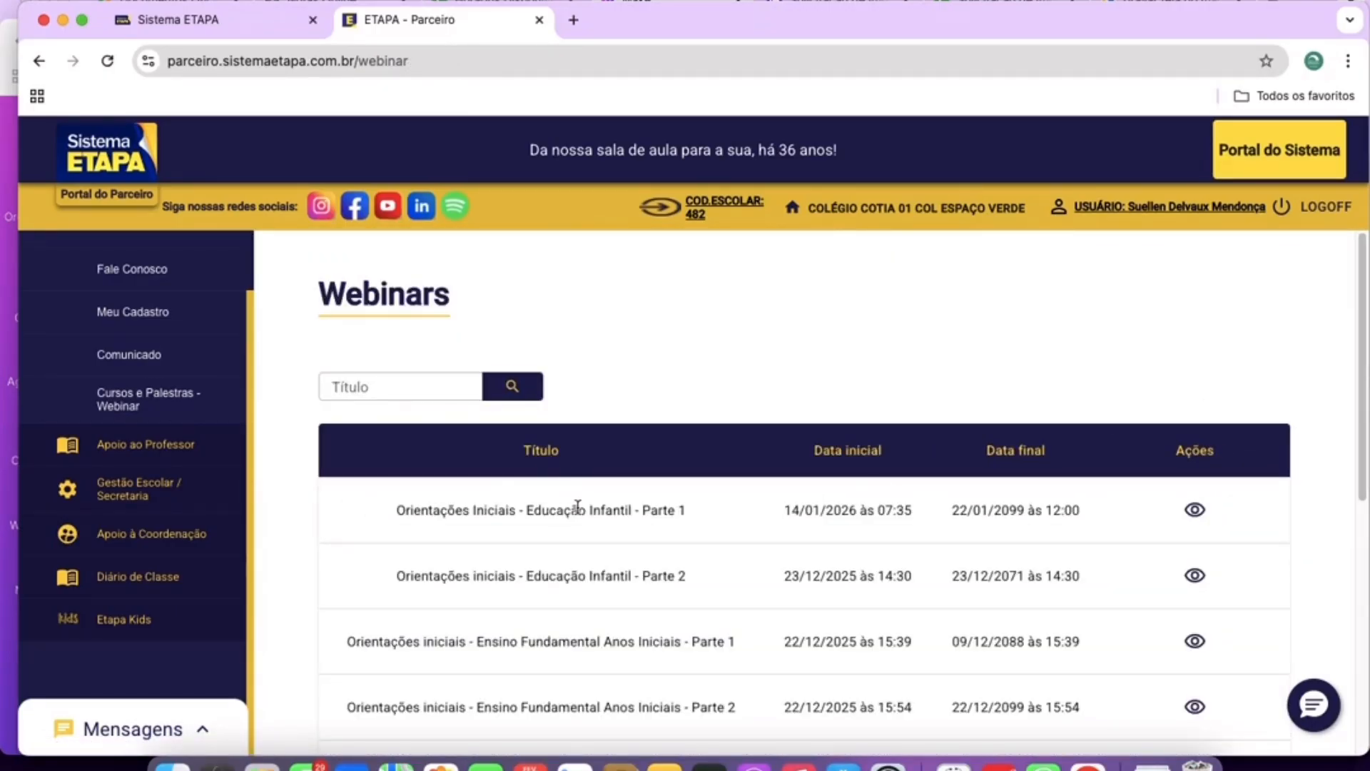
scroll(576, 506, "down", 7)
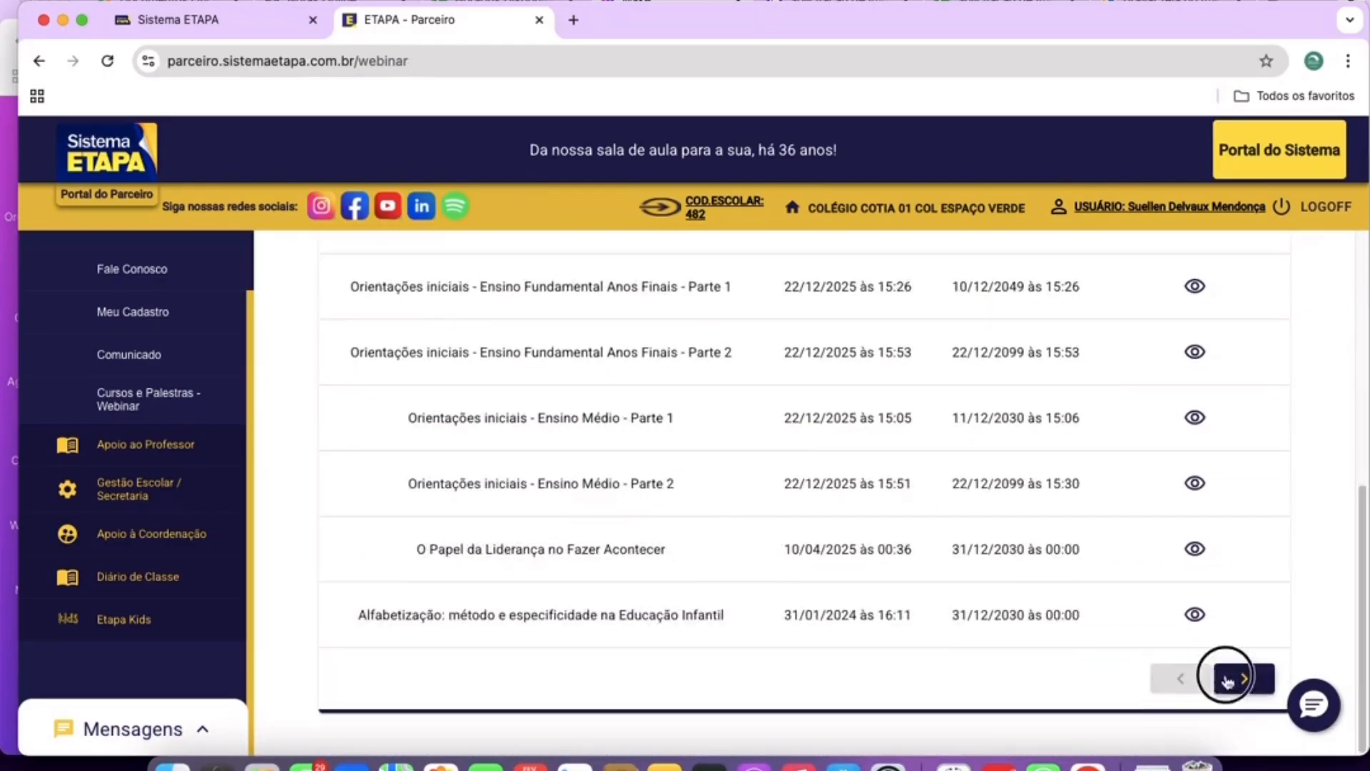
left_click(1244, 683)
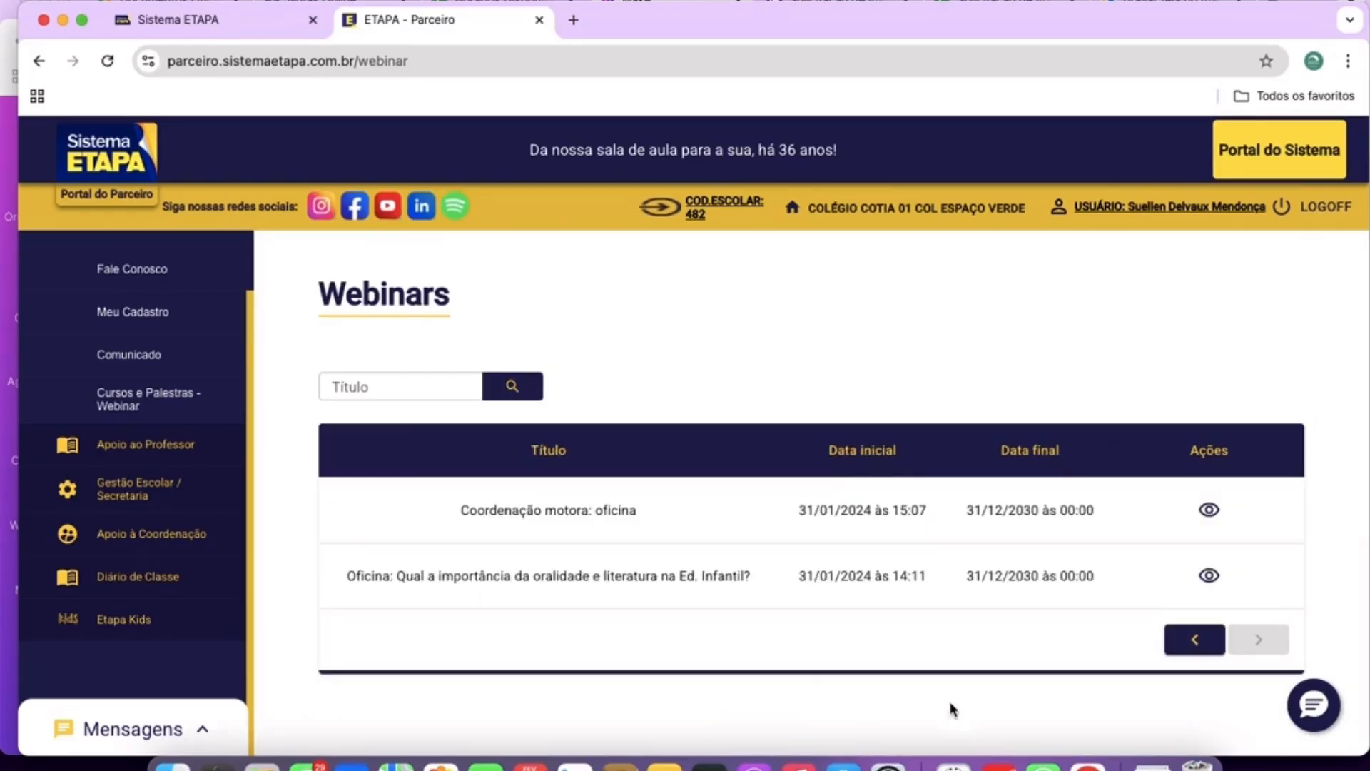
left_click(147, 455)
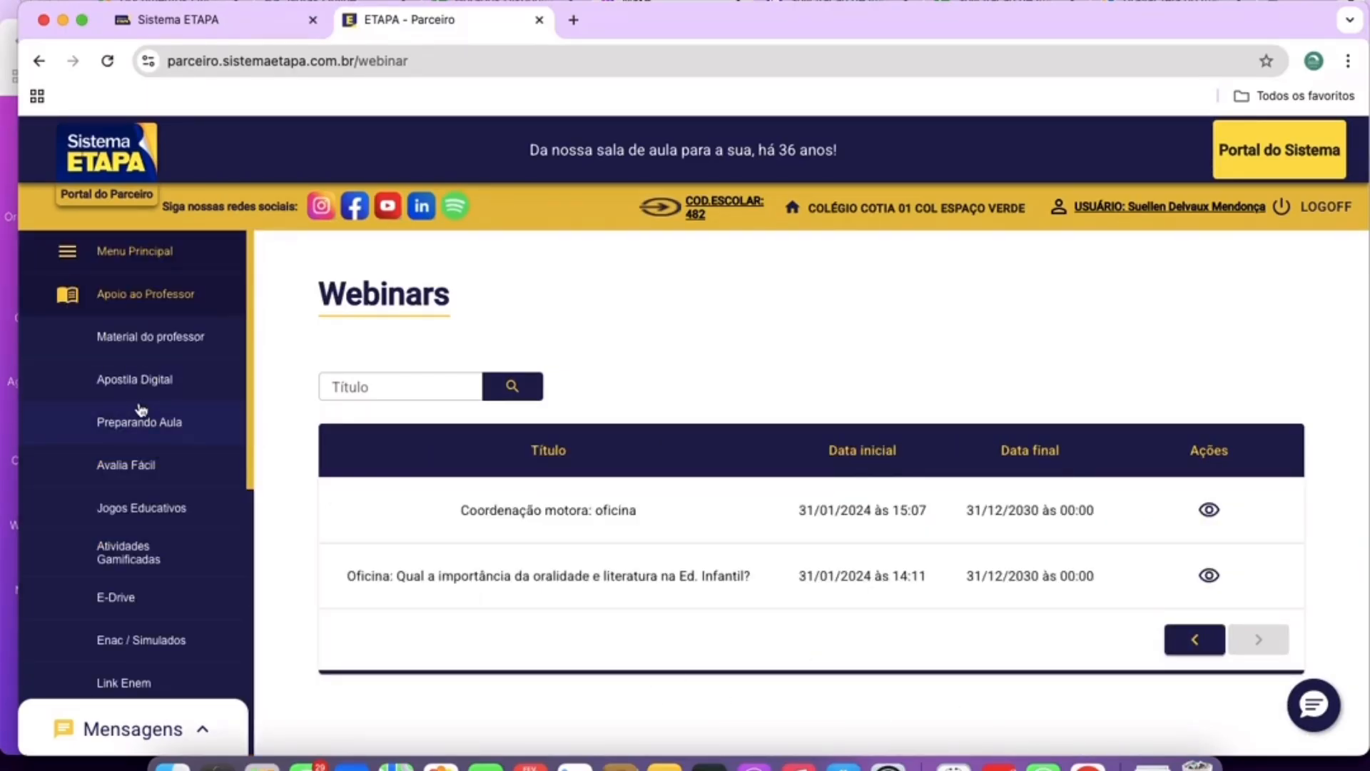
Open Material do professor, enter Matemática 9º EF, and preview Programação Geral Anual 2026.
left_click(191, 343)
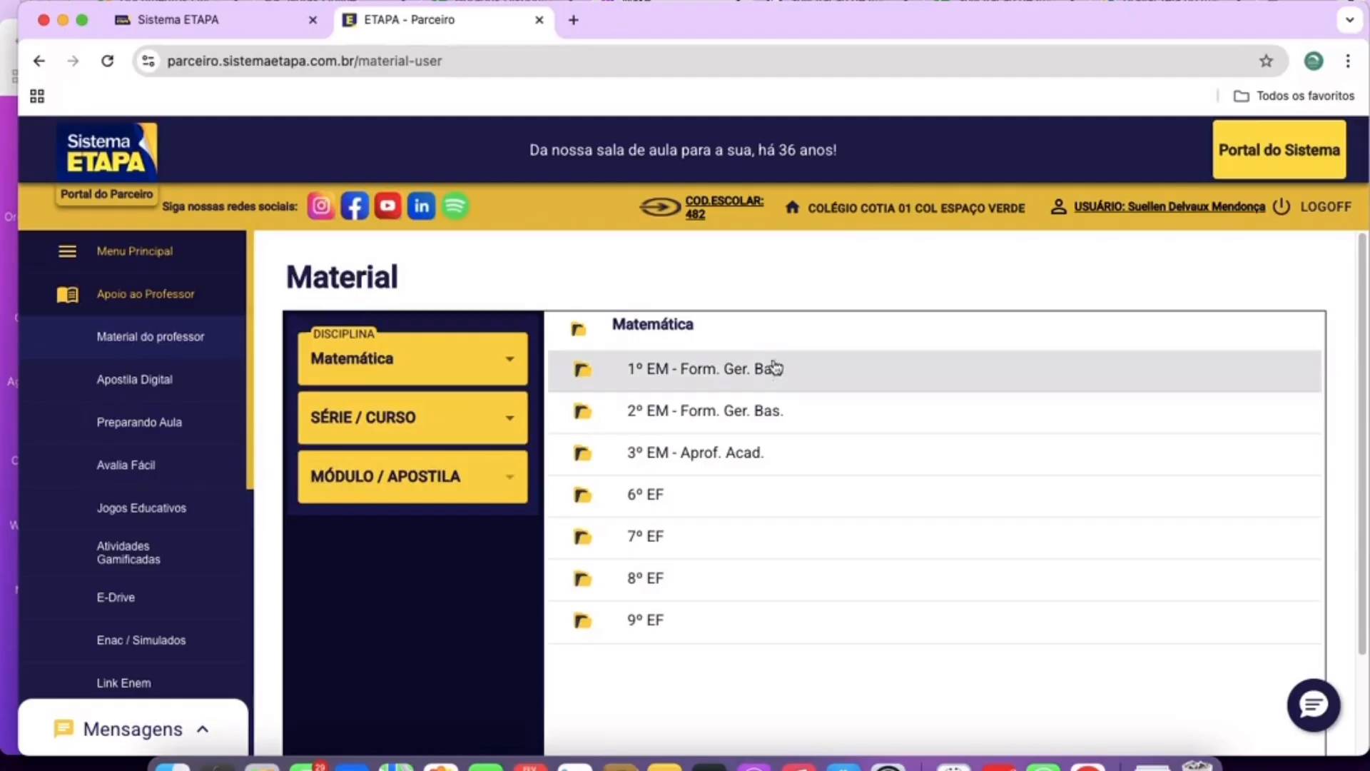
left_click(648, 619)
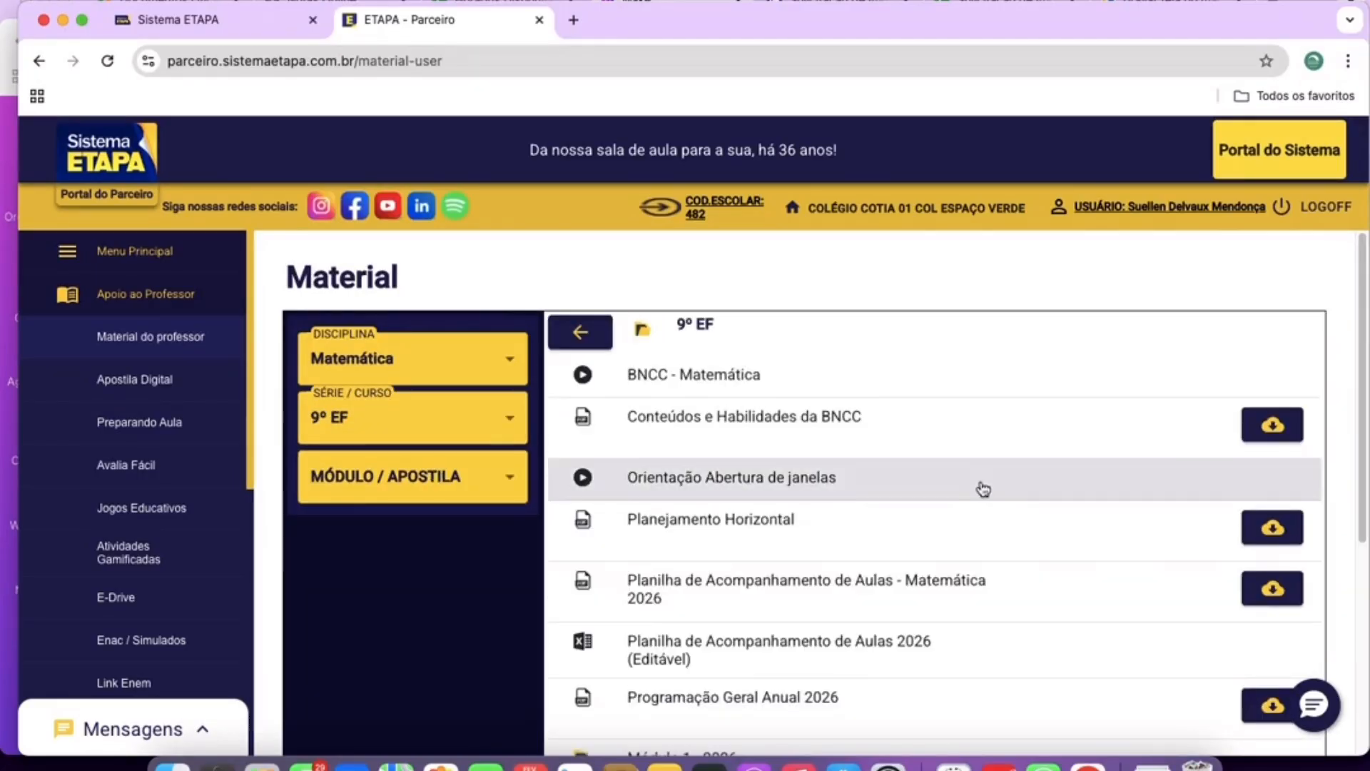
scroll(982, 486, "down", 1)
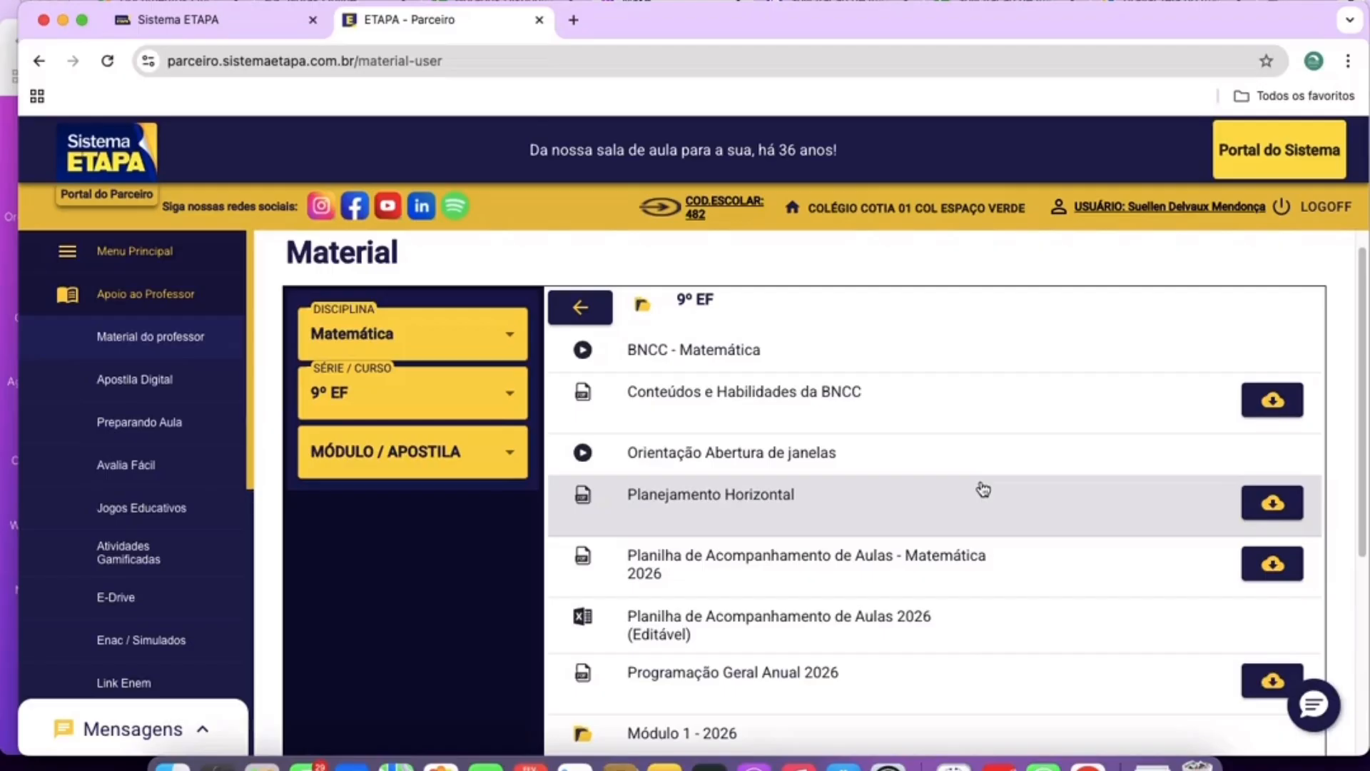
scroll(983, 490, "down", 1)
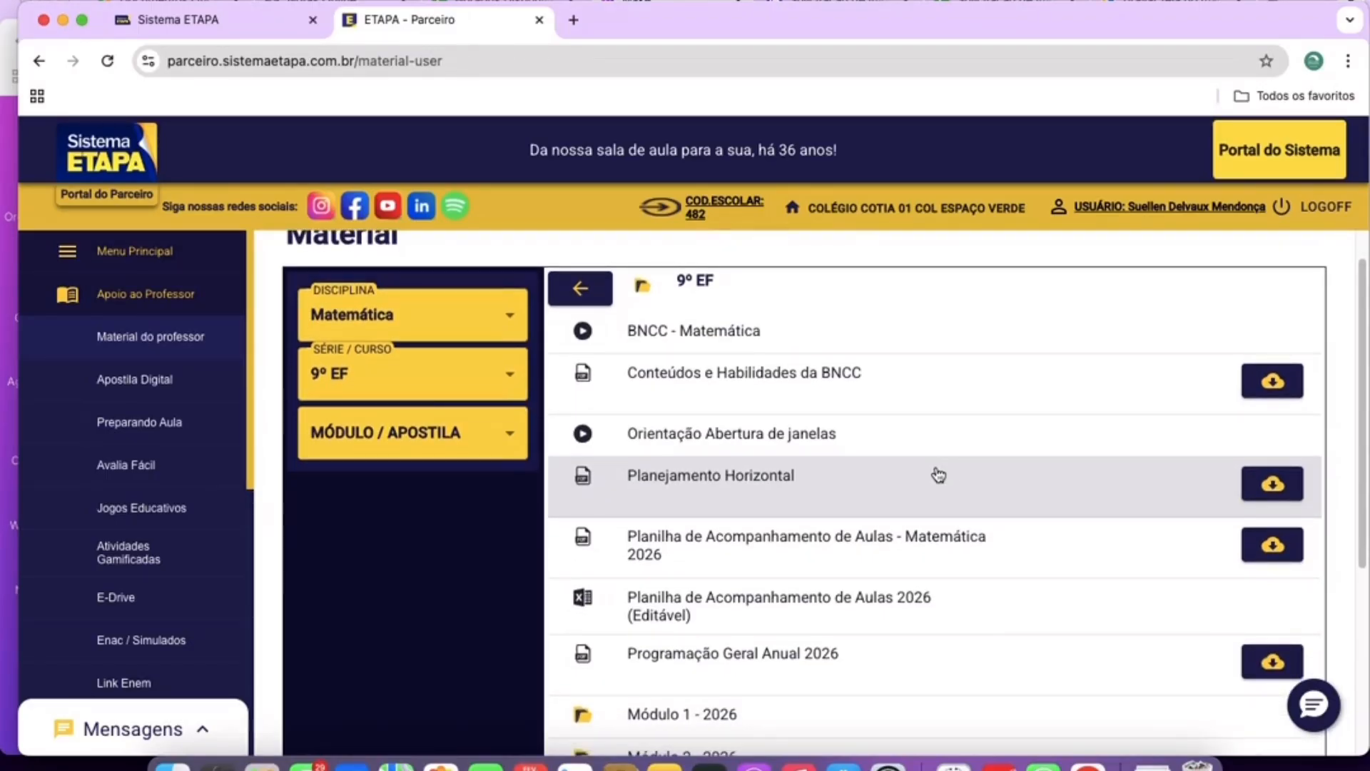
scroll(938, 474, "down", 2)
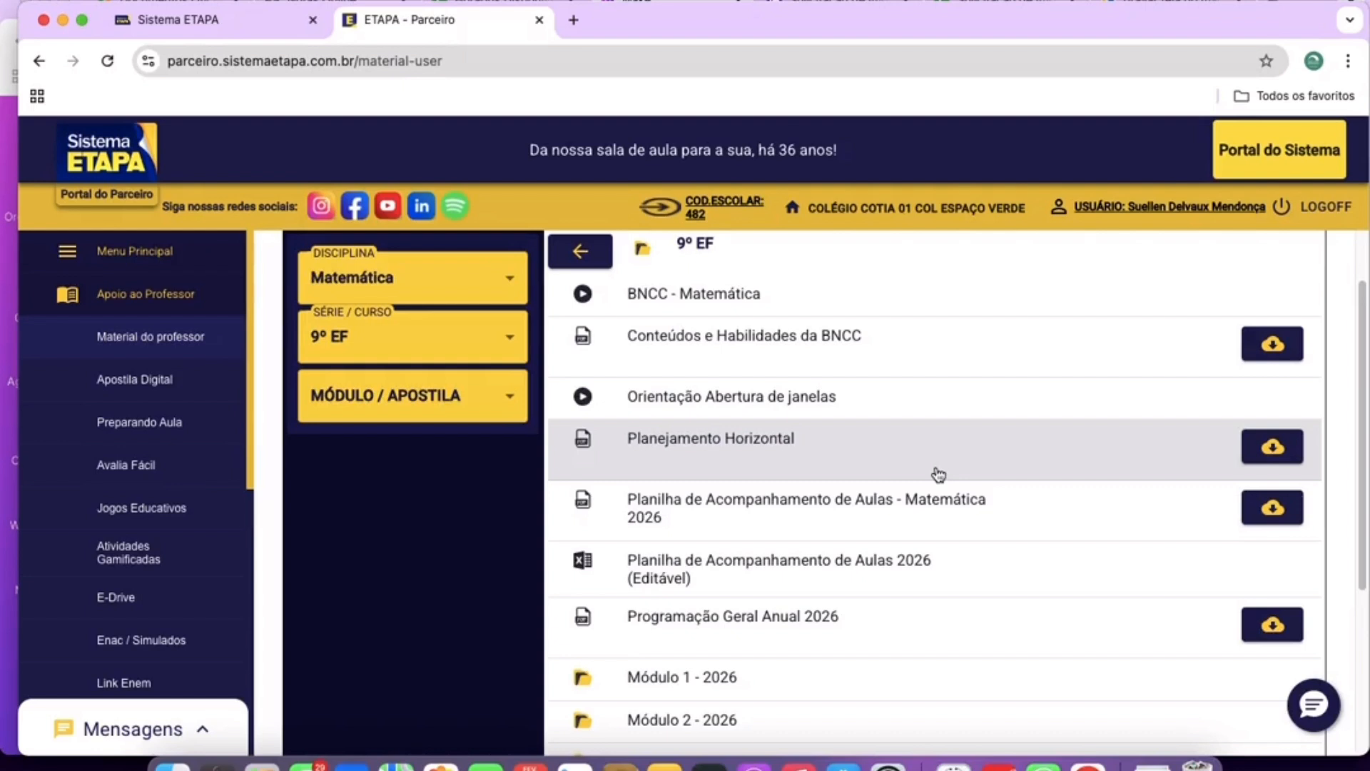
scroll(939, 475, "down", 5)
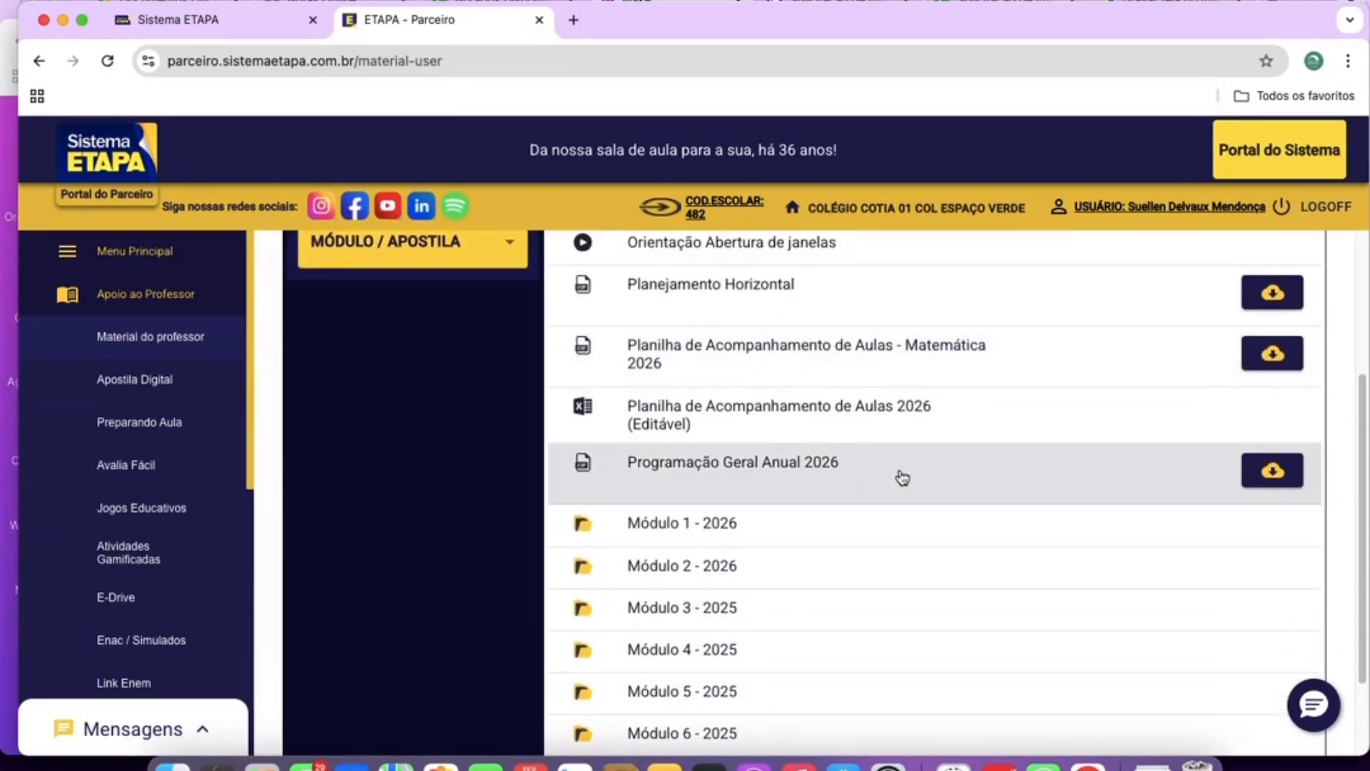
scroll(903, 477, "down", 2)
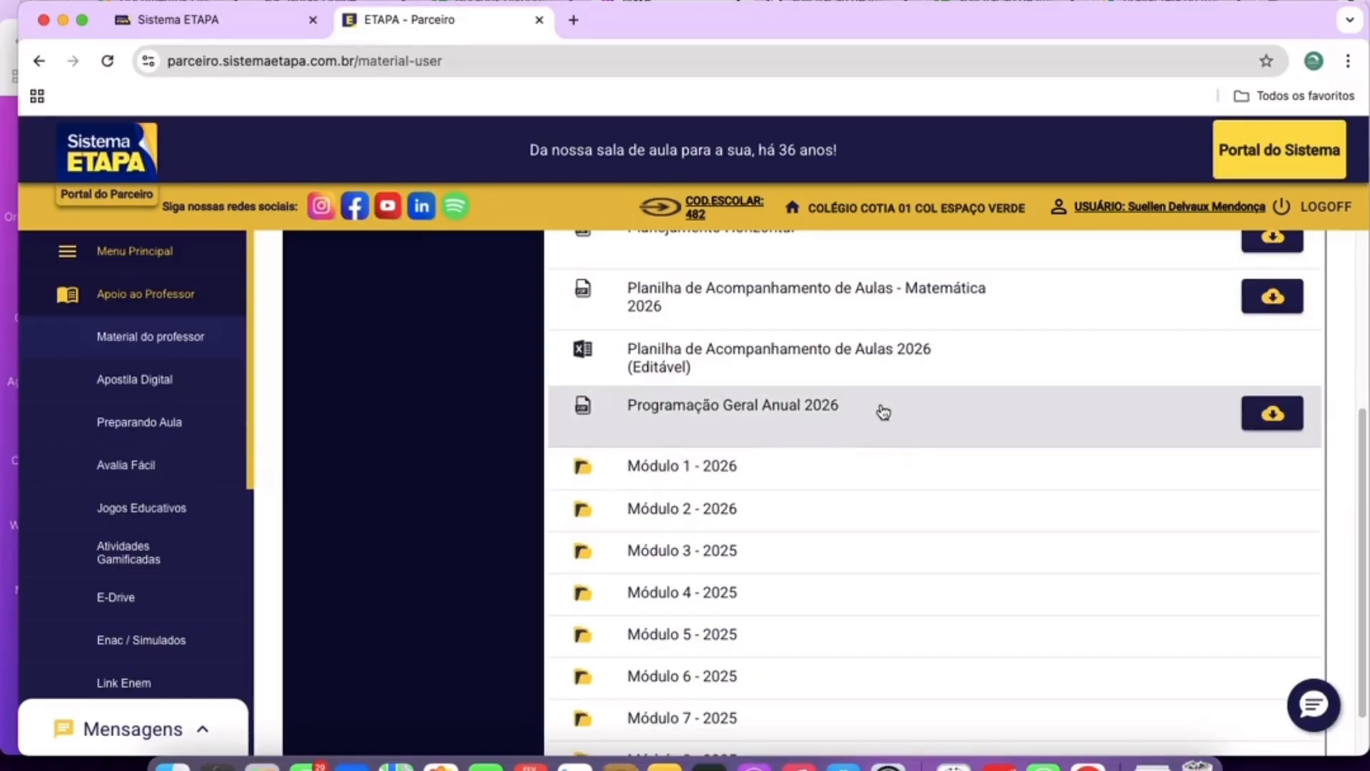
left_click(884, 413)
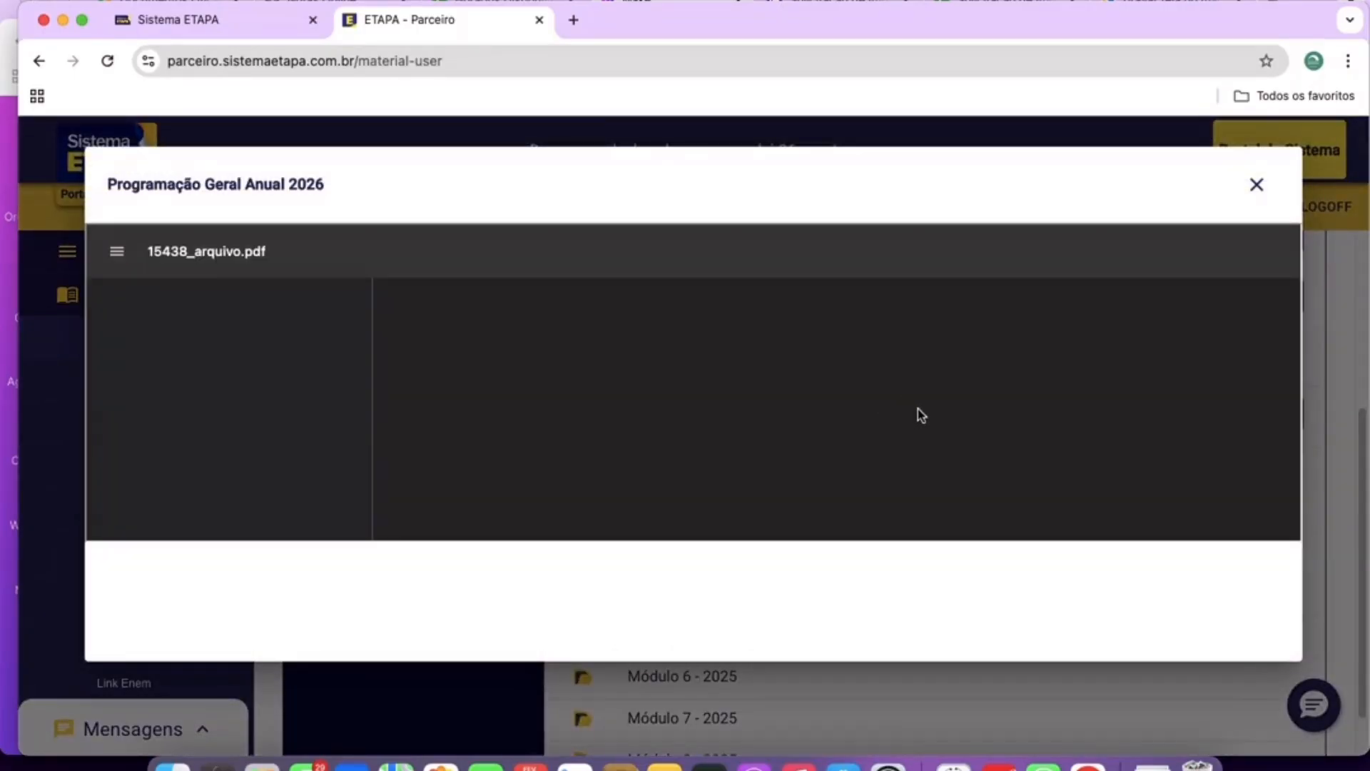
Close the Programação Geral Anual 2026 preview and open the Módulo 1 - 2026 folder.
scroll(921, 414, "down", 5)
scroll(924, 417, "down", 3)
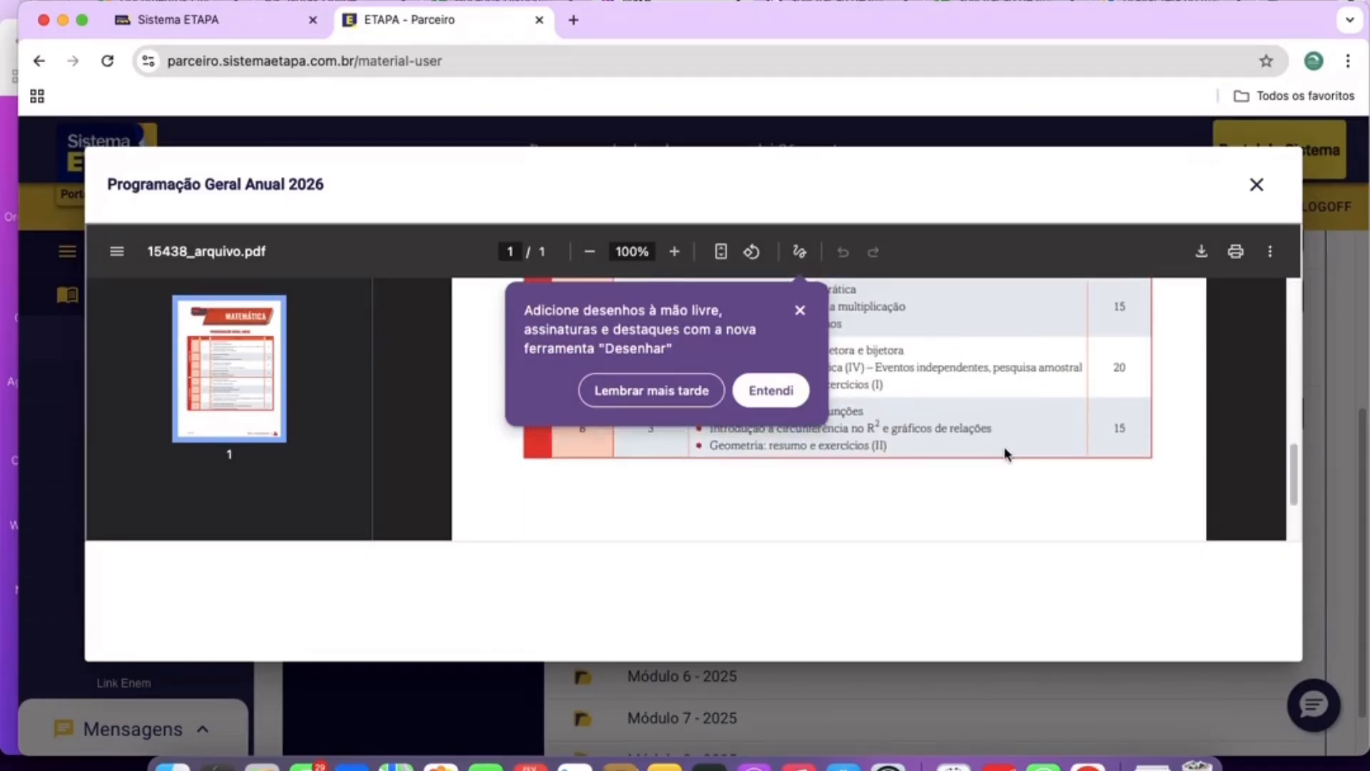
left_click(1257, 188)
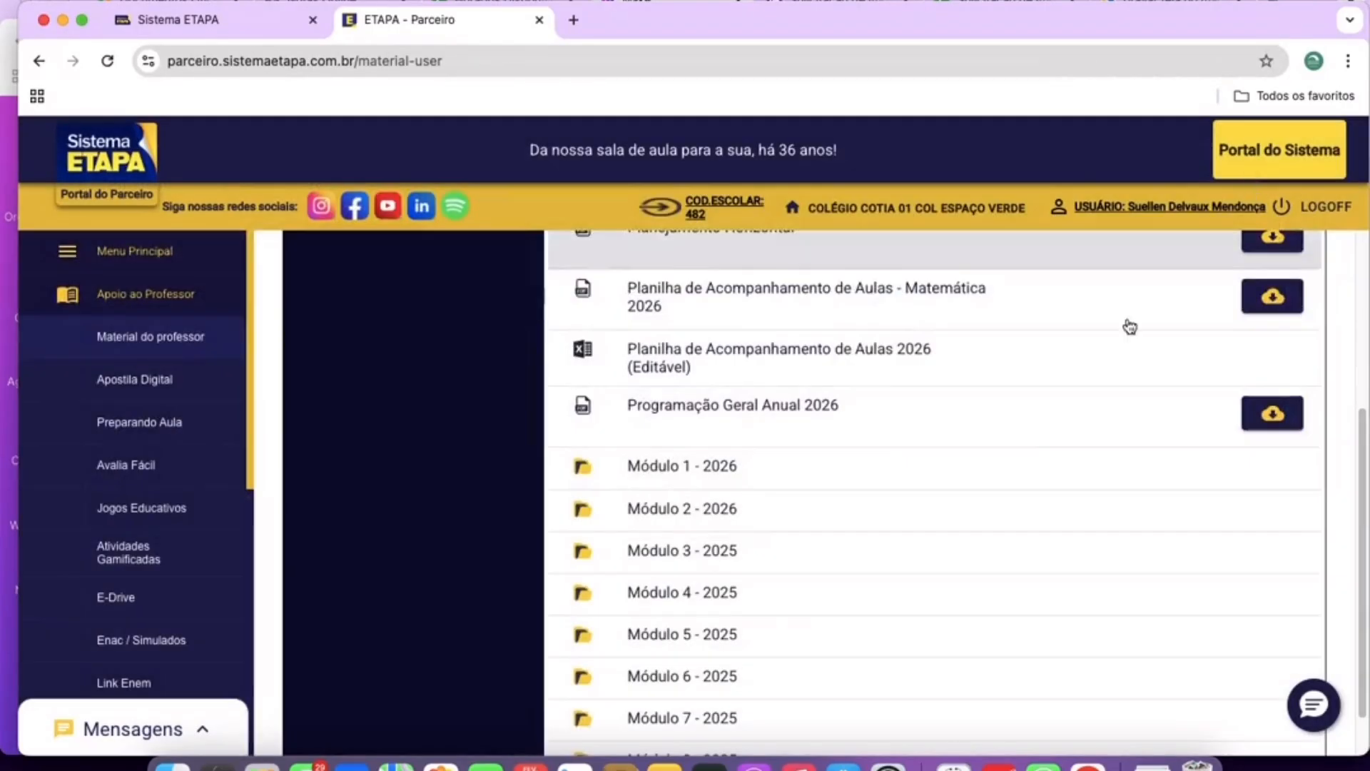
scroll(1027, 468, "down", 1)
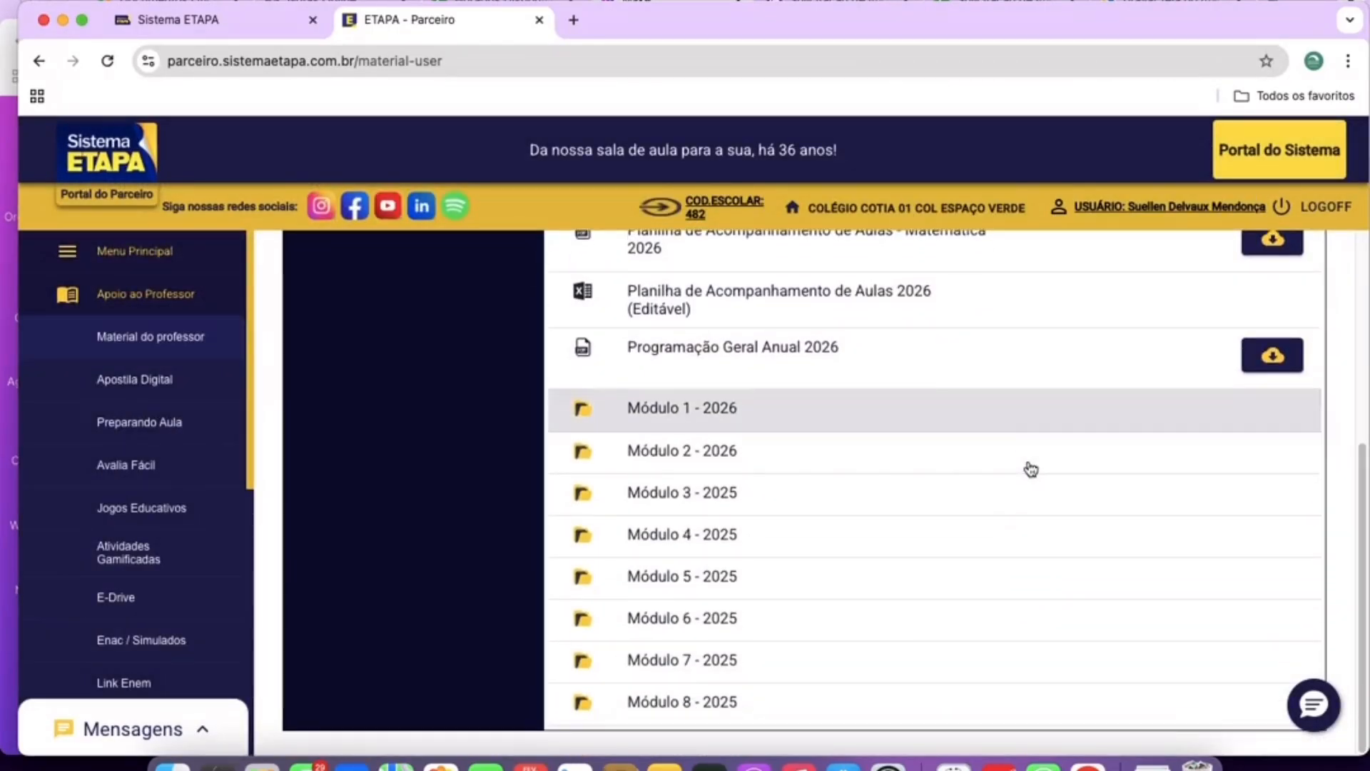
left_click(789, 433)
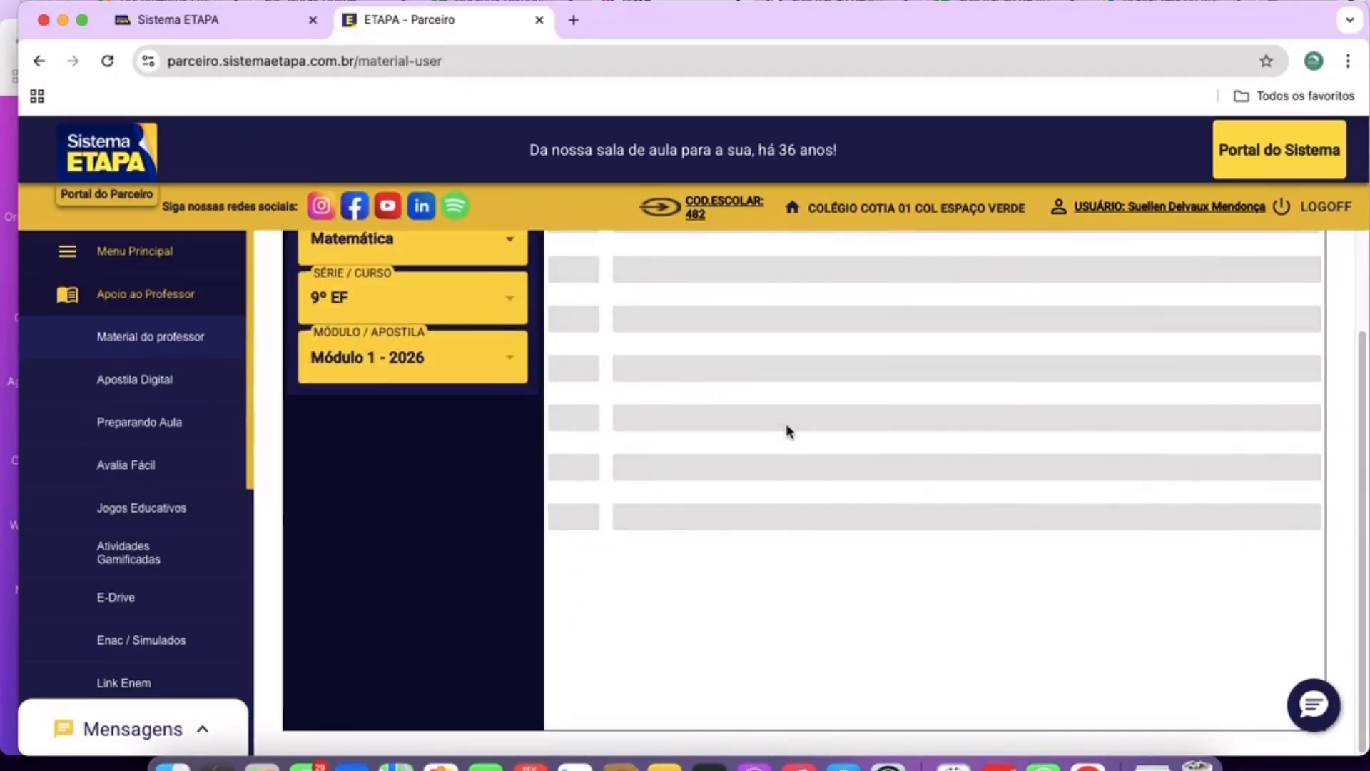
scroll(785, 442, "up", 2)
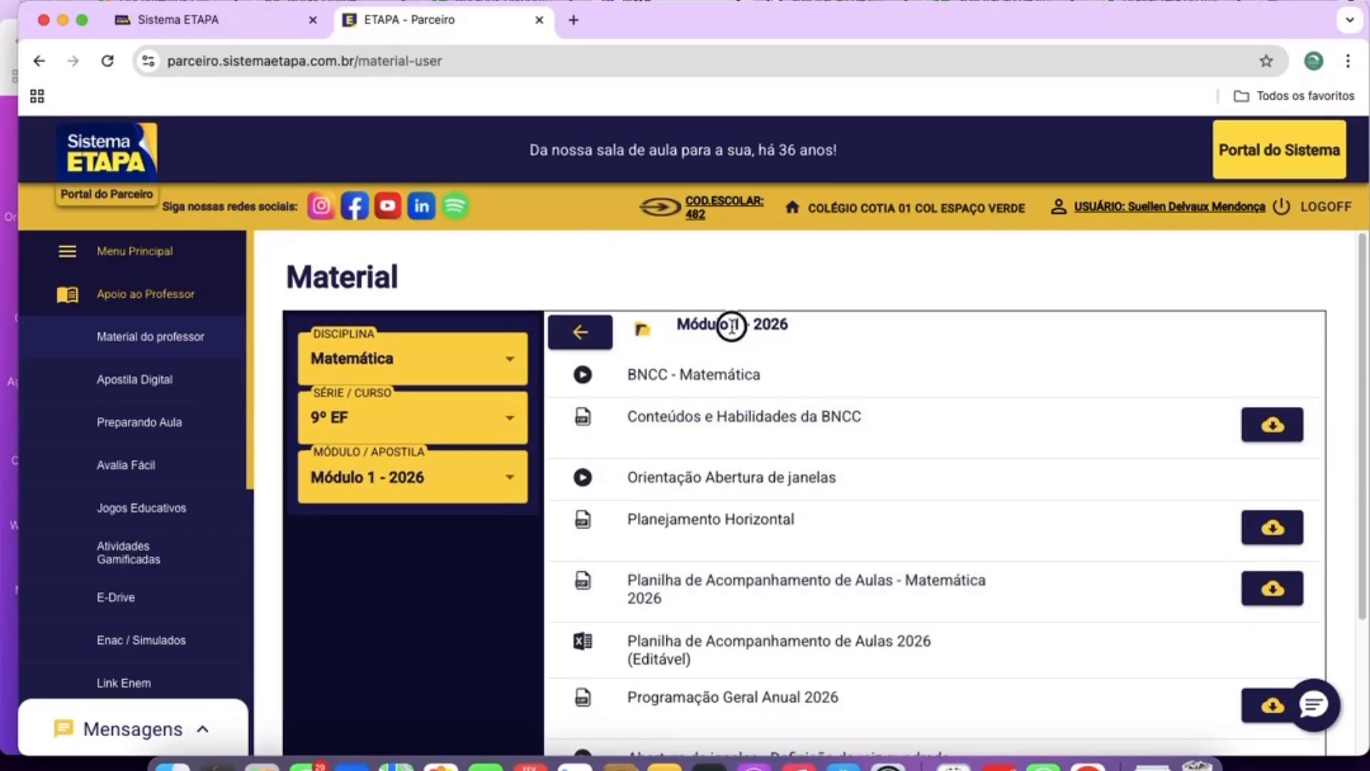
left_click_drag(730, 324, 789, 325)
scroll(887, 433, "down", 2)
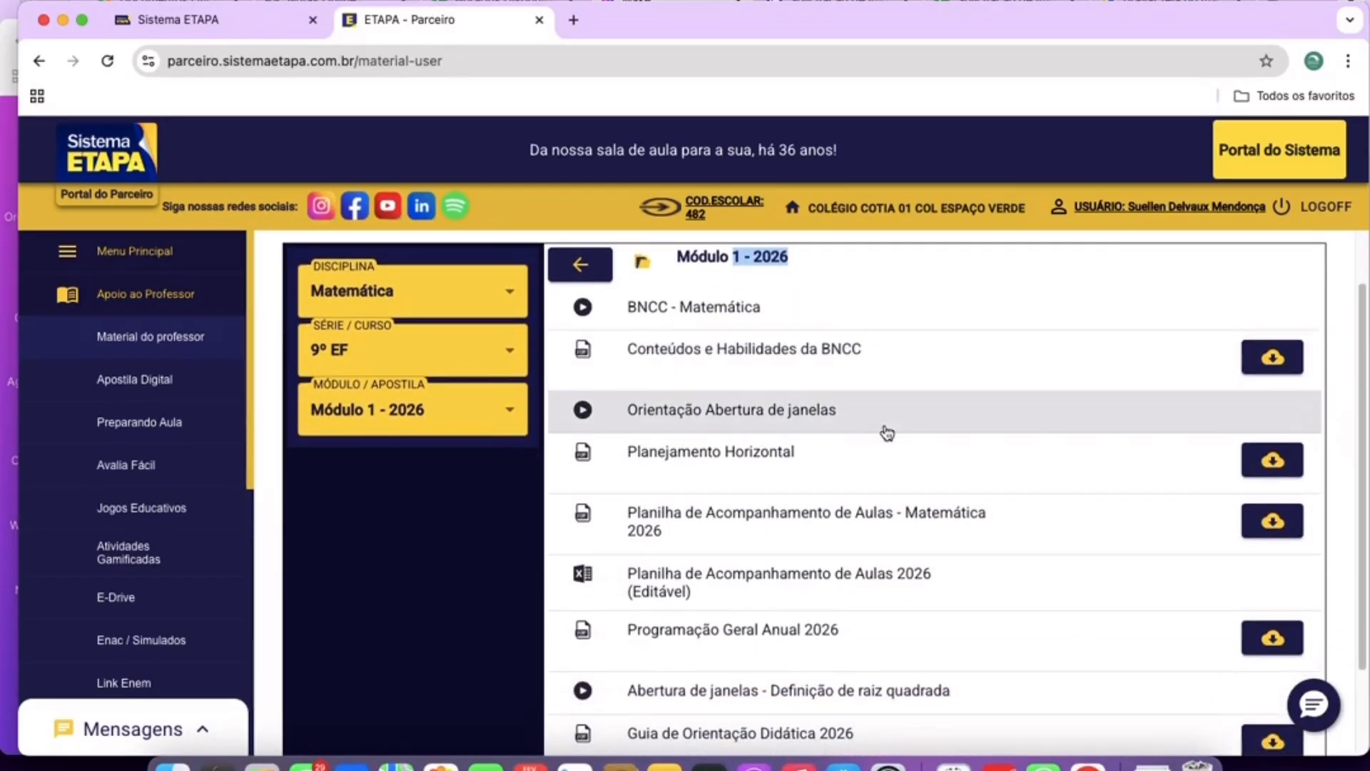
scroll(887, 433, "down", 3)
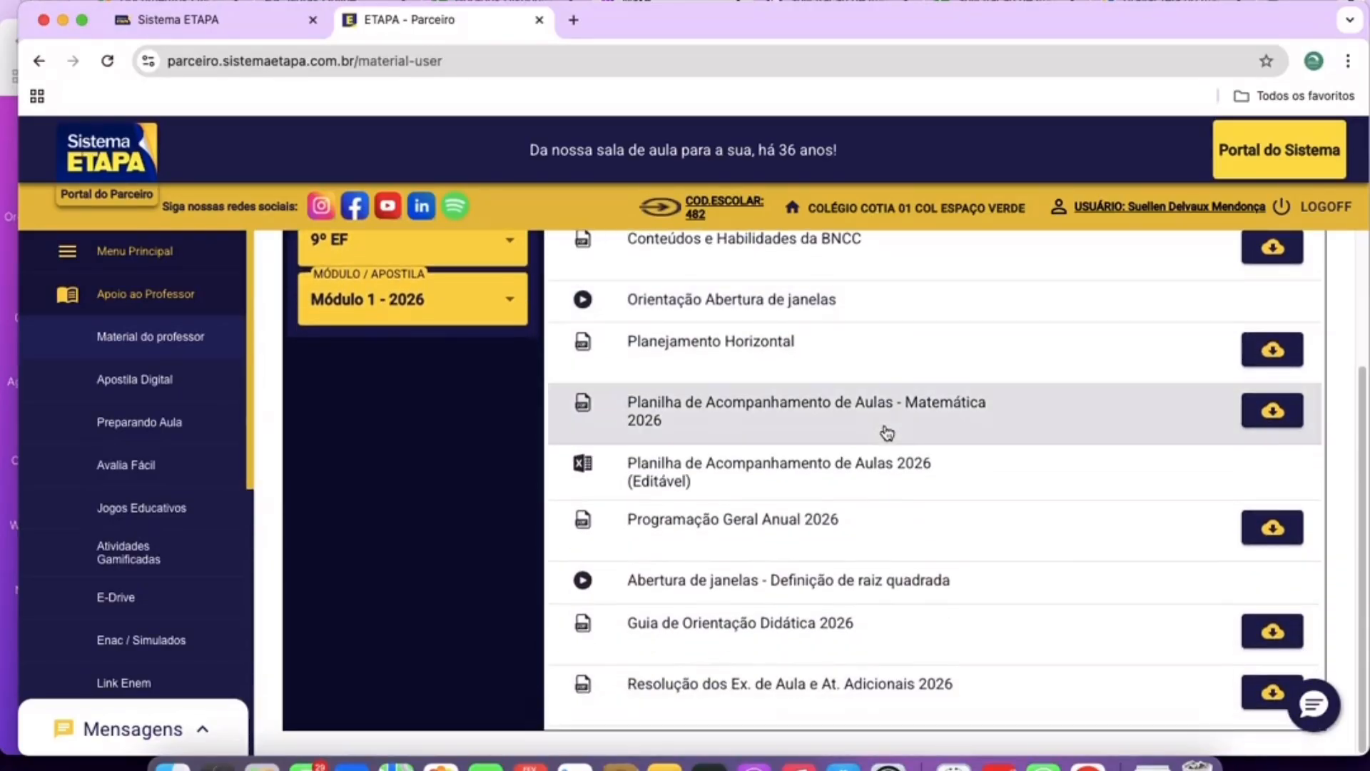
Preview Guia de Orientação Didática 2026 and scroll to the lesson pages.
left_click(747, 628)
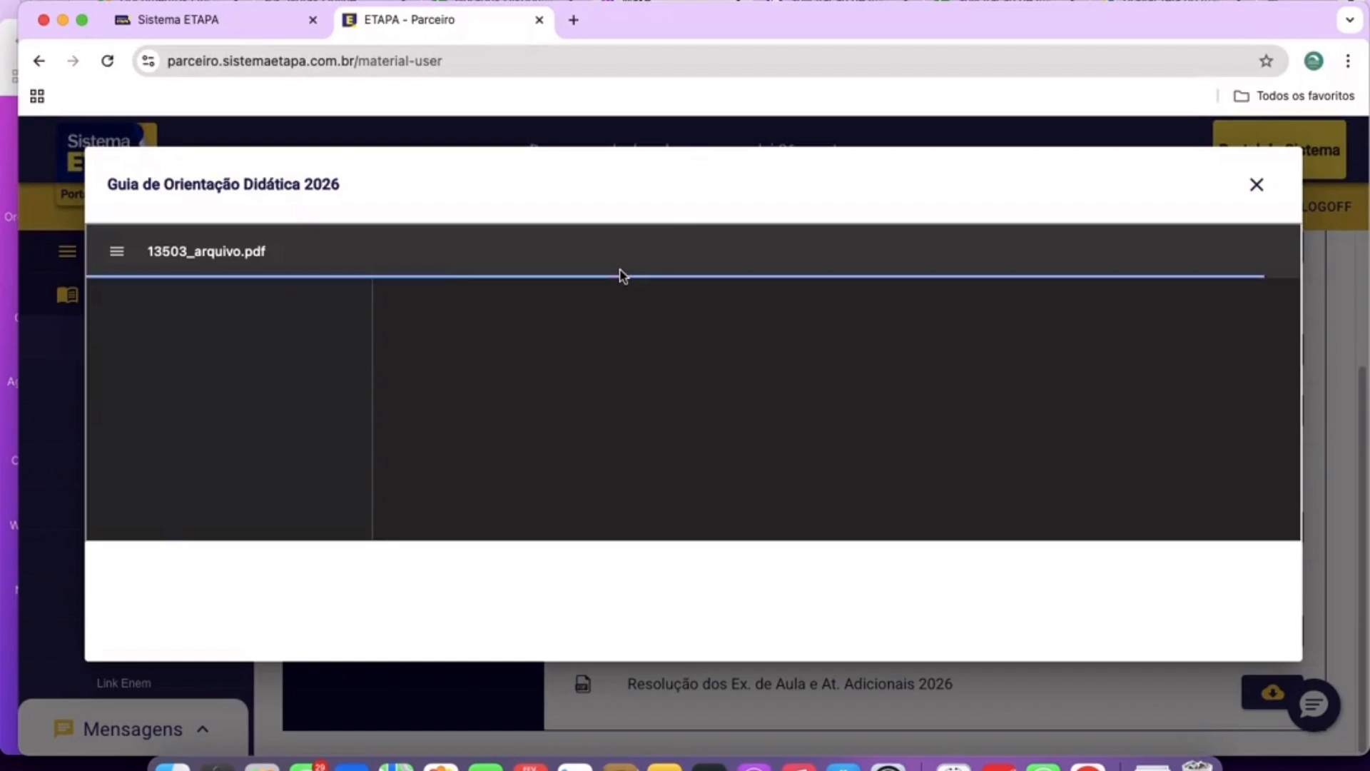
scroll(889, 449, "down", 10)
scroll(888, 449, "up", 2)
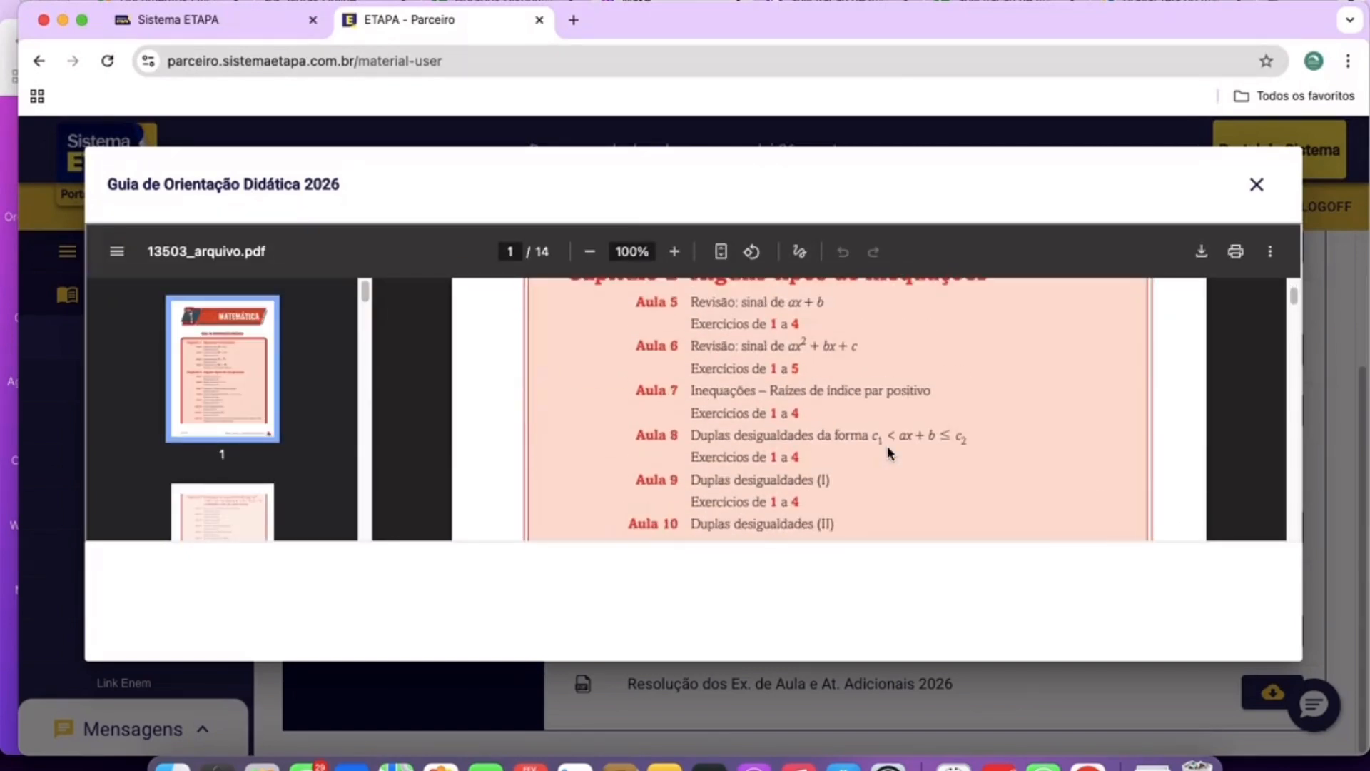
scroll(888, 445, "up", 2)
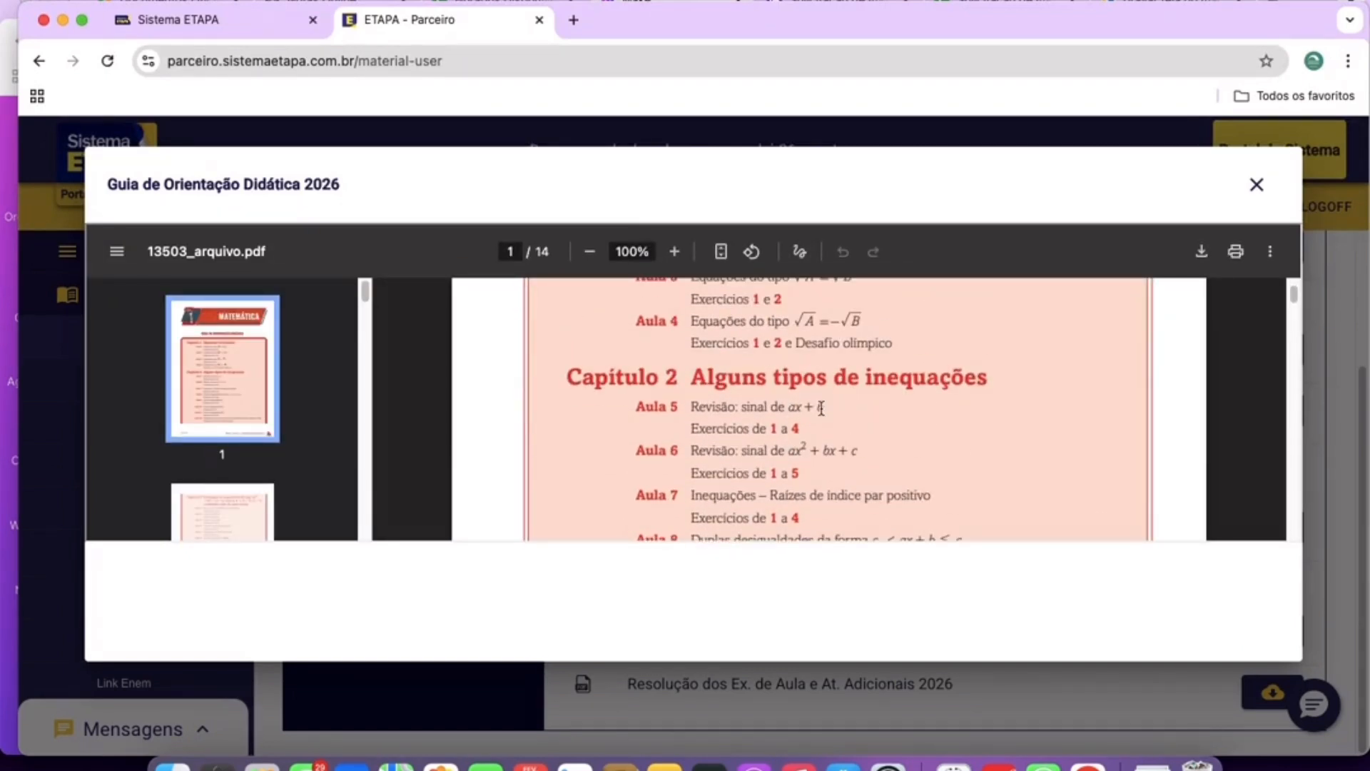
scroll(821, 408, "down", 10)
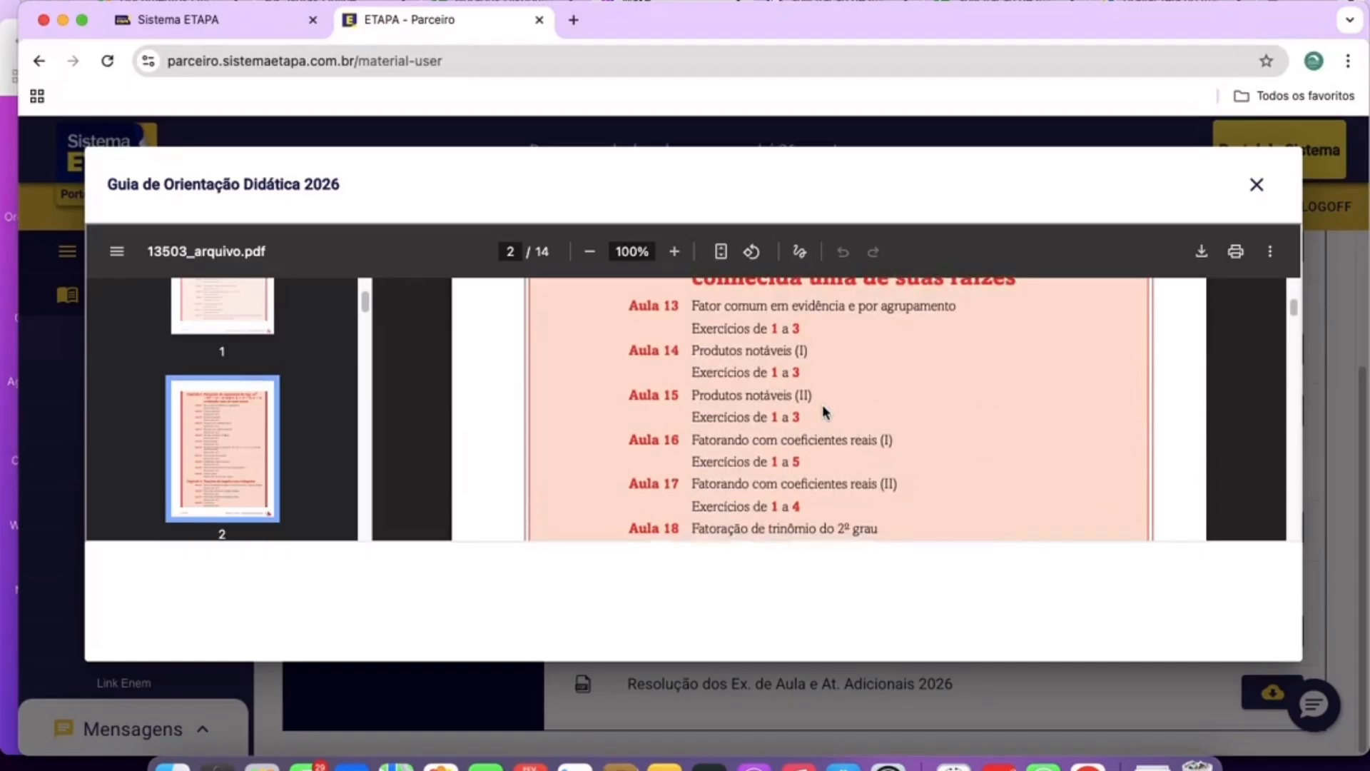
scroll(822, 404, "down", 10)
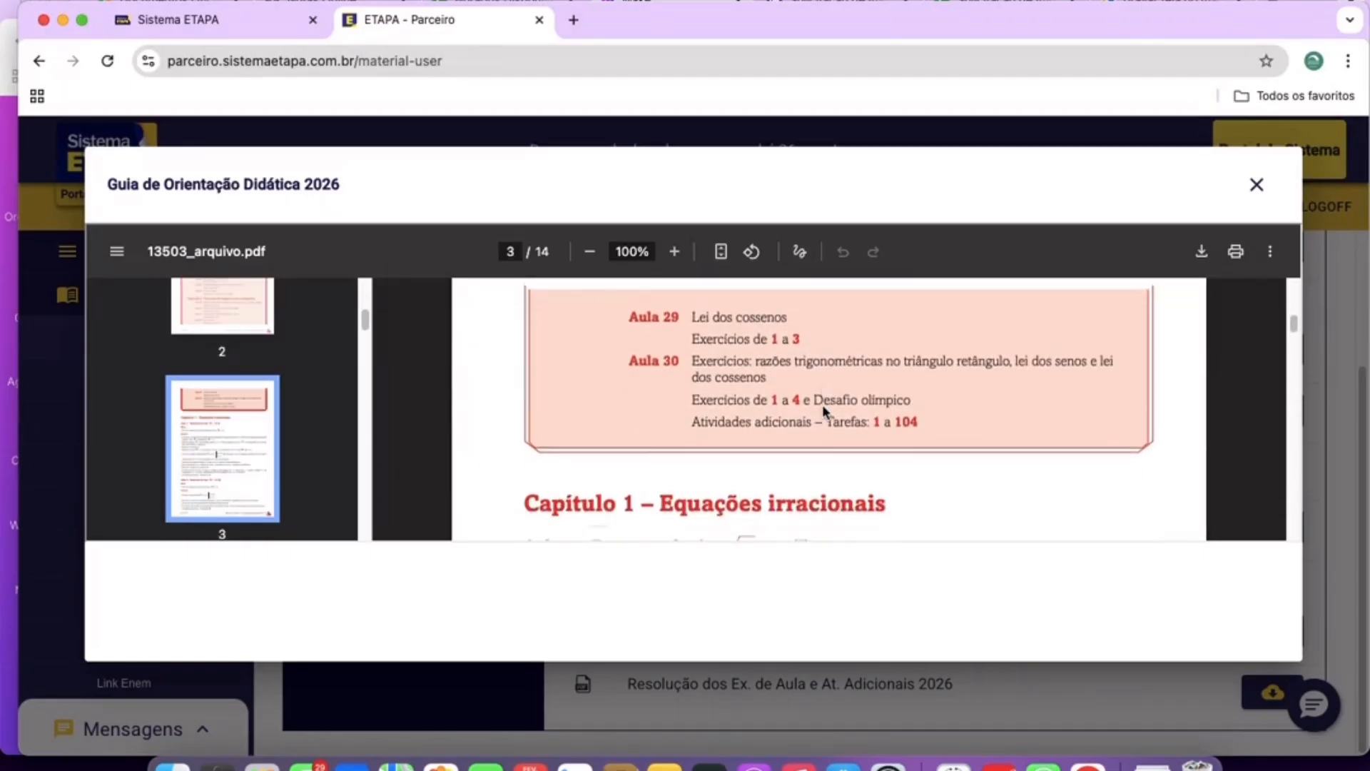
scroll(823, 408, "down", 5)
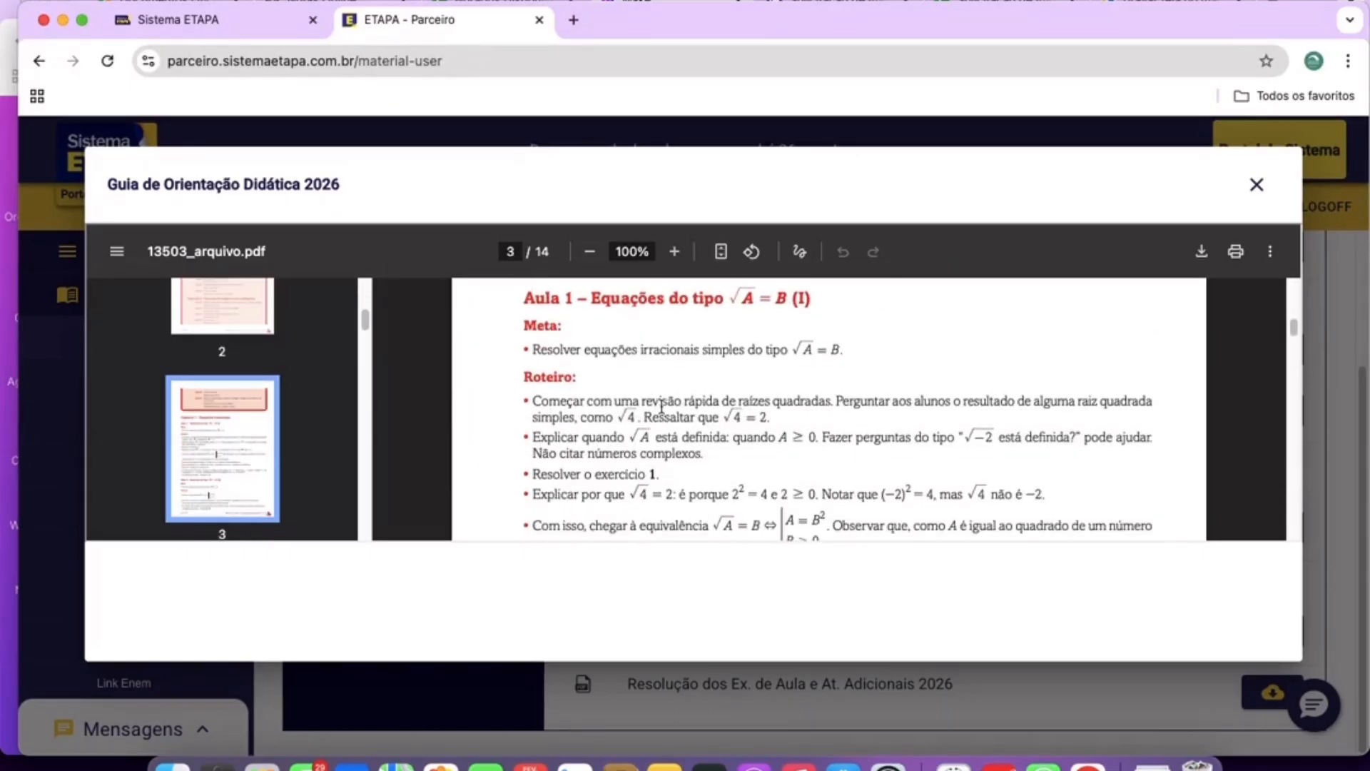
Highlight the Aula 1 heading, its equation, and the Meta goal sentence.
left_click_drag(548, 300, 805, 297)
left_click(539, 300)
left_click_drag(539, 300, 744, 304)
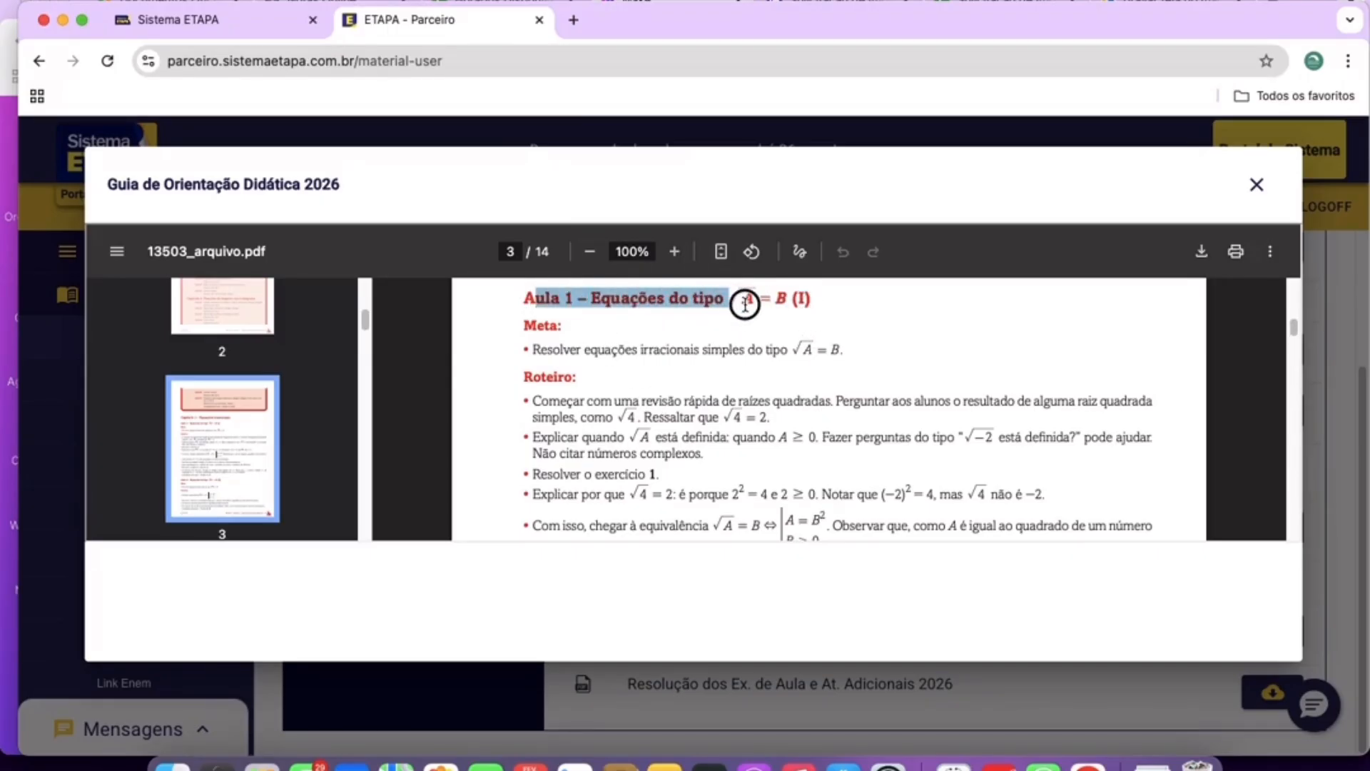
left_click(723, 300)
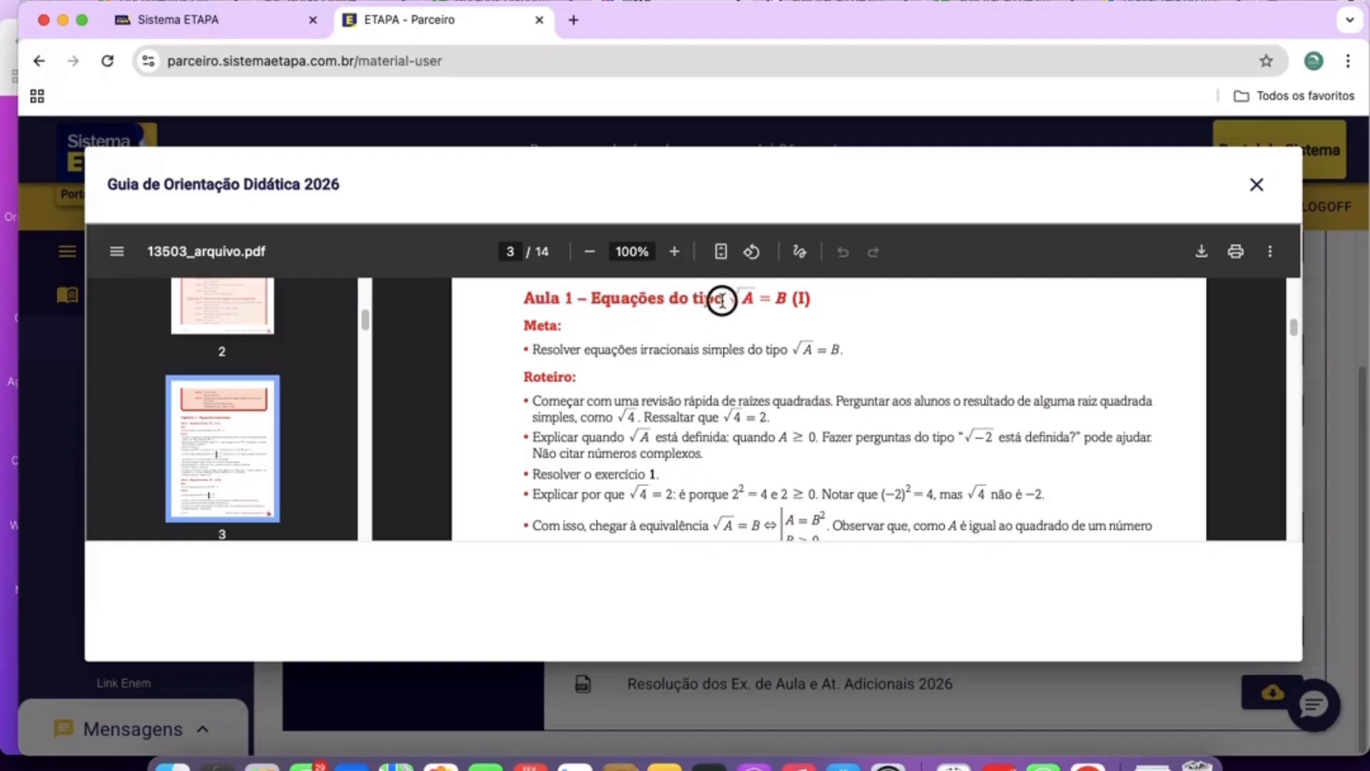
left_click_drag(725, 299, 810, 301)
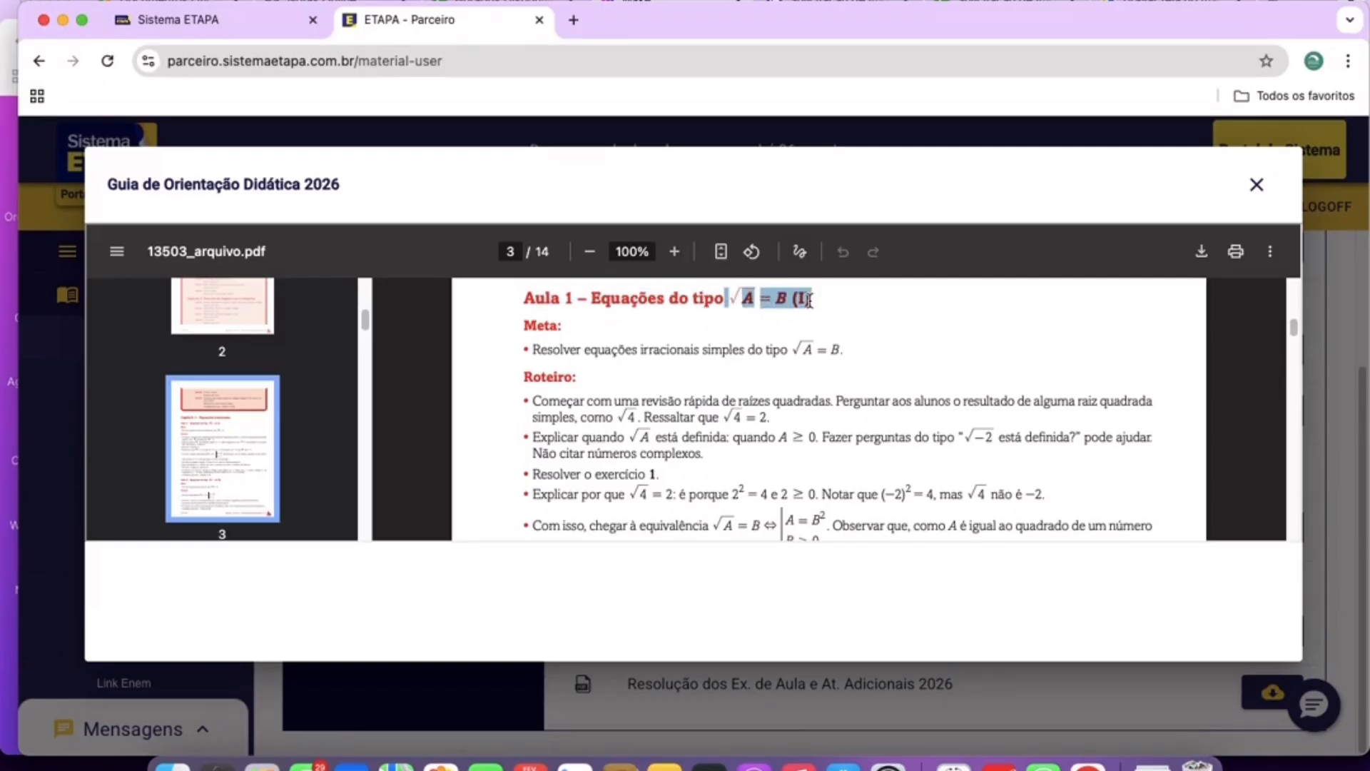
left_click_drag(549, 355, 788, 353)
Highlight parts of the Explicar bullet and the line explaining why √4 = 2.
scroll(719, 431, "down", 1)
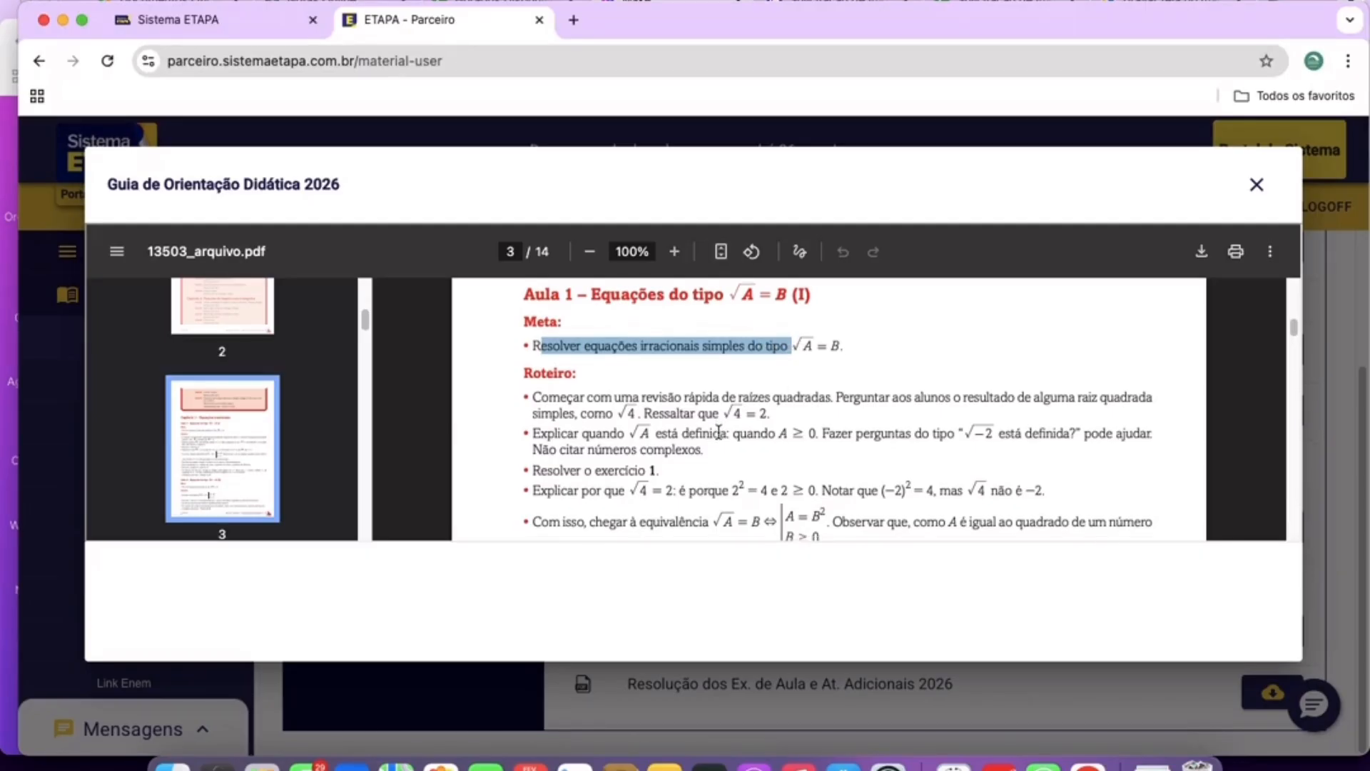
scroll(719, 431, "down", 1)
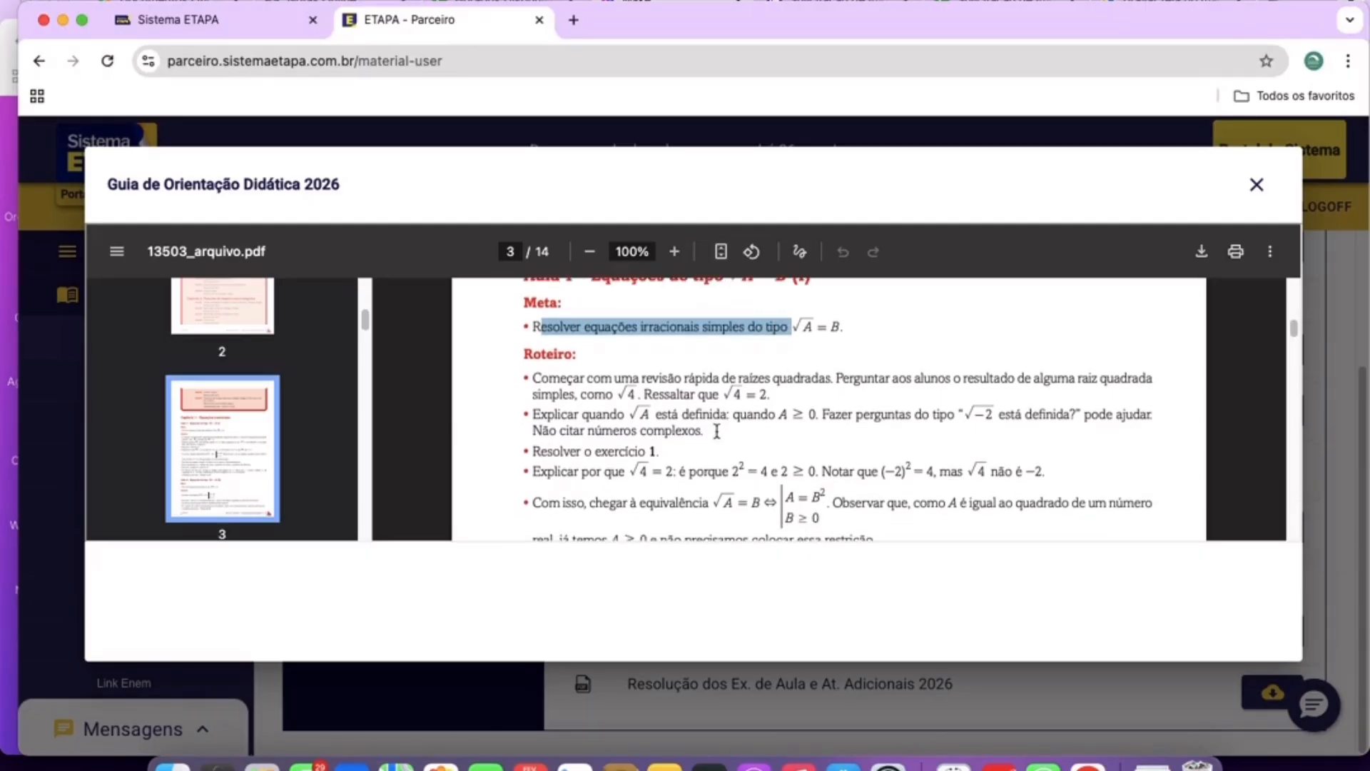
left_click(547, 387)
left_click_drag(540, 413, 686, 429)
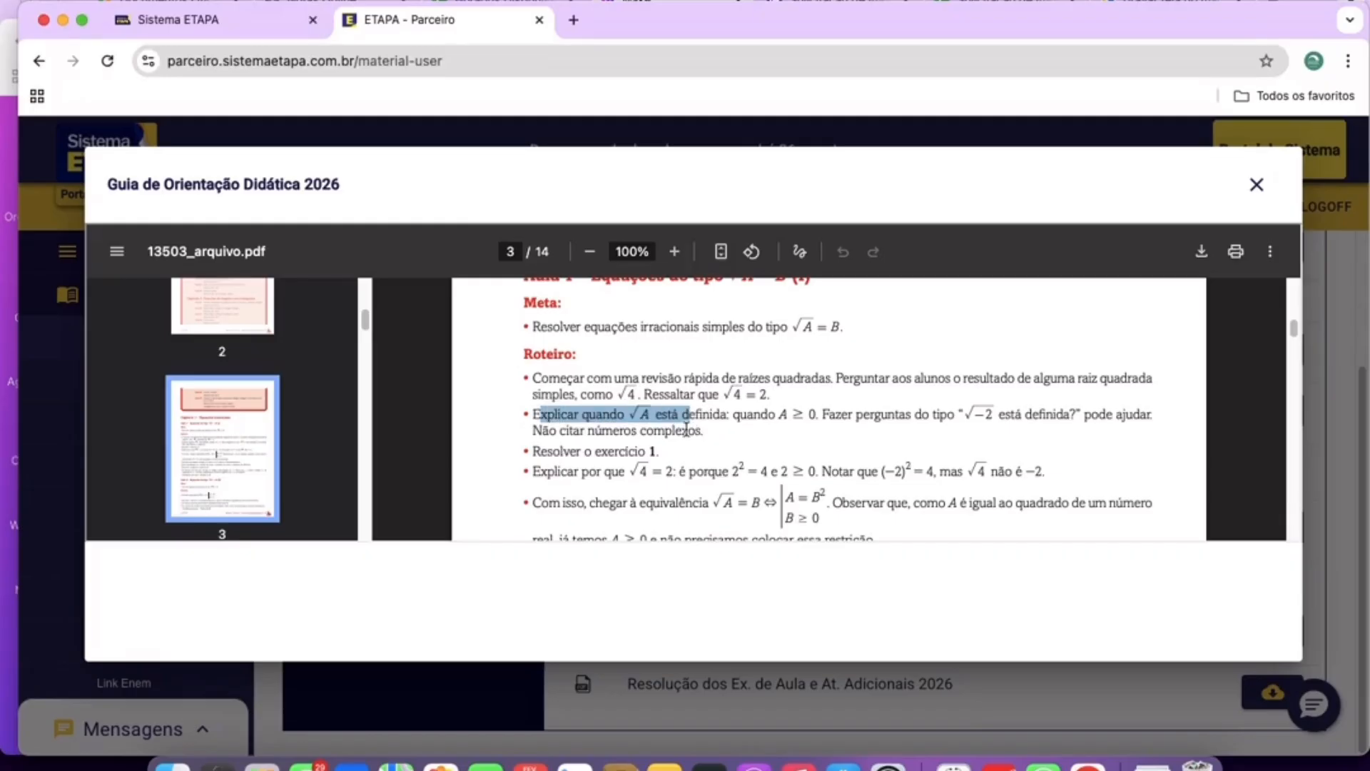
scroll(685, 429, "down", 2)
left_click(522, 414)
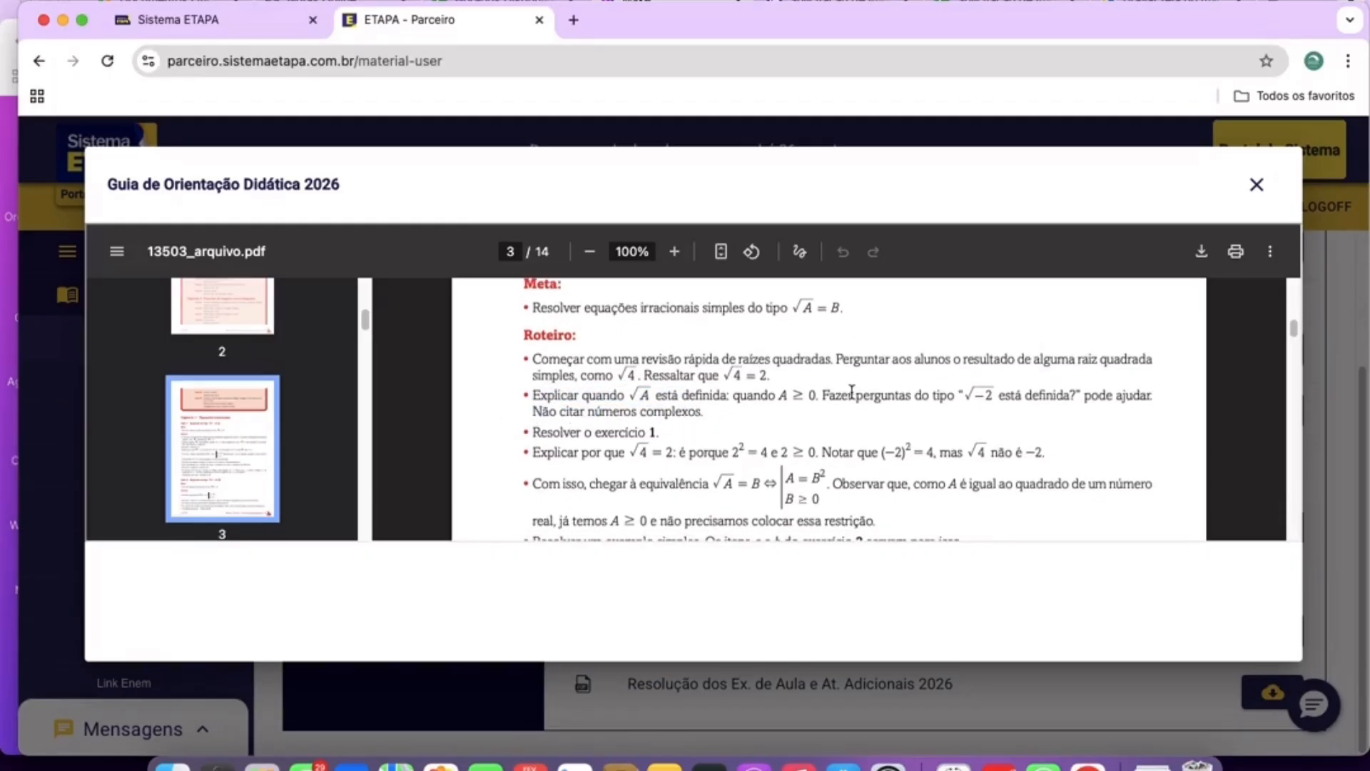
left_click_drag(851, 392, 953, 398)
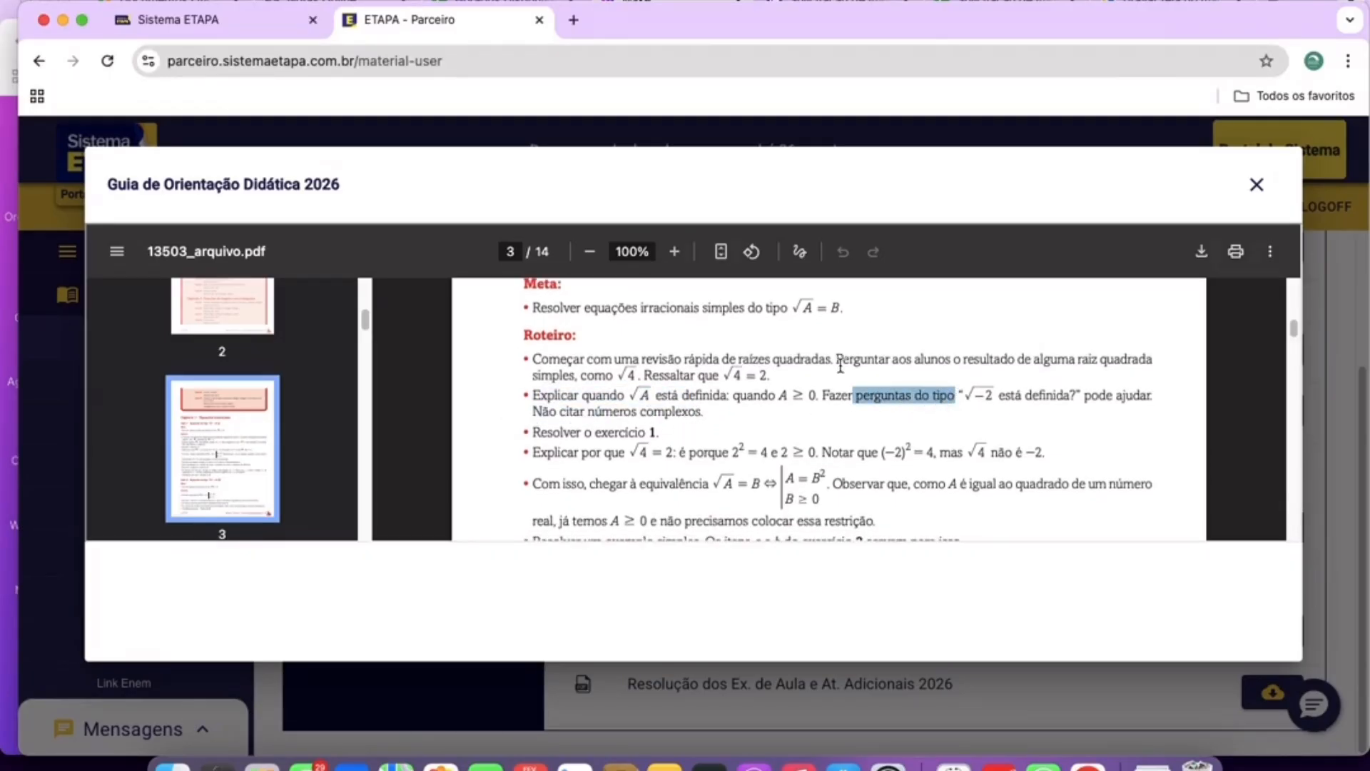
left_click_drag(621, 408, 707, 395)
scroll(719, 409, "down", 2)
left_click(716, 396)
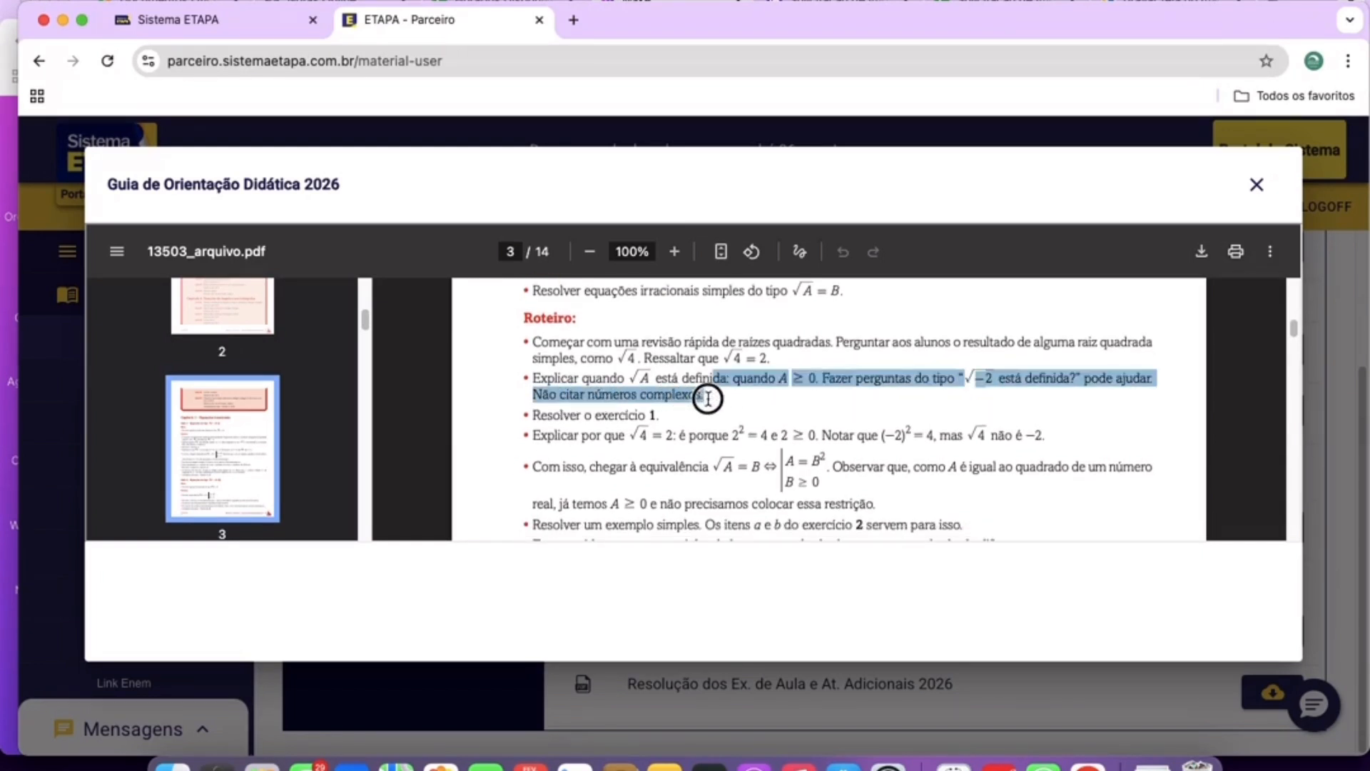
left_click(707, 395)
scroll(709, 395, "down", 5)
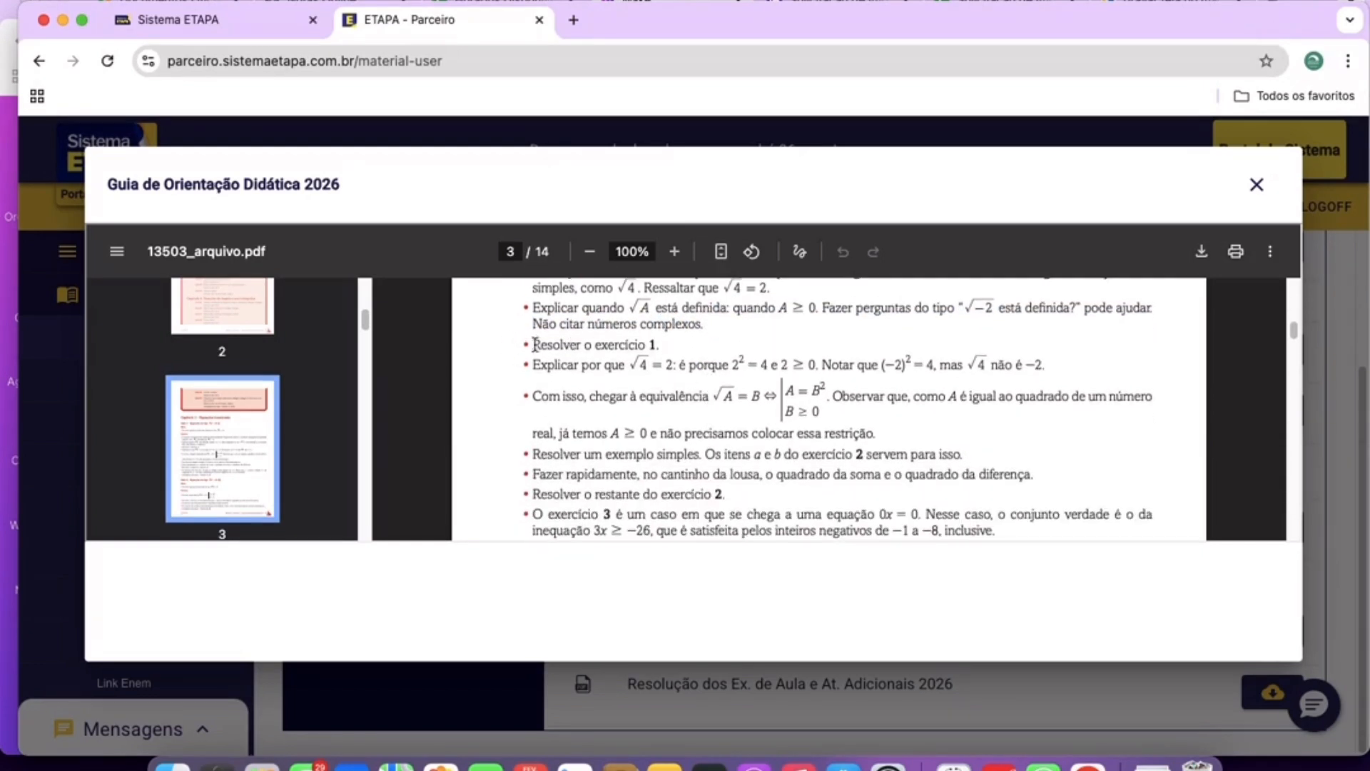
left_click_drag(531, 345, 671, 346)
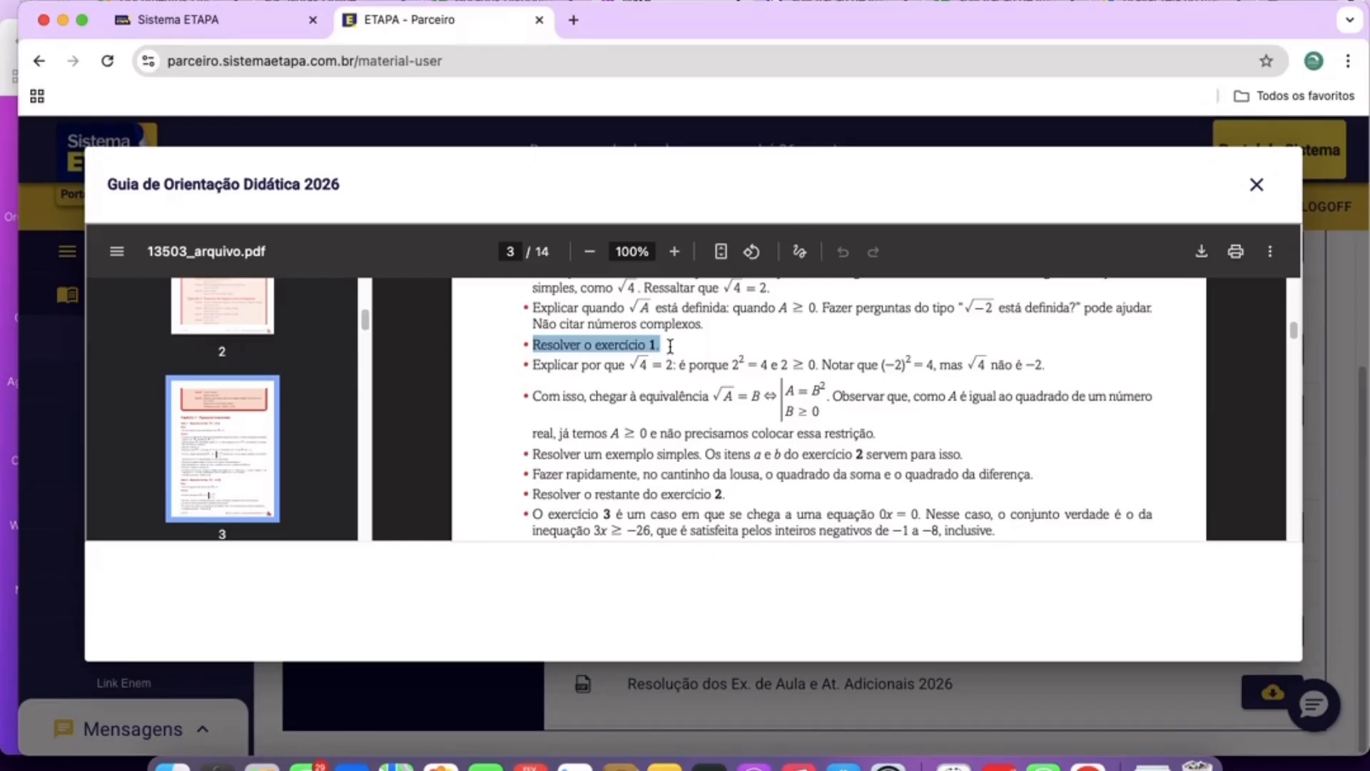
left_click_drag(555, 367, 1090, 370)
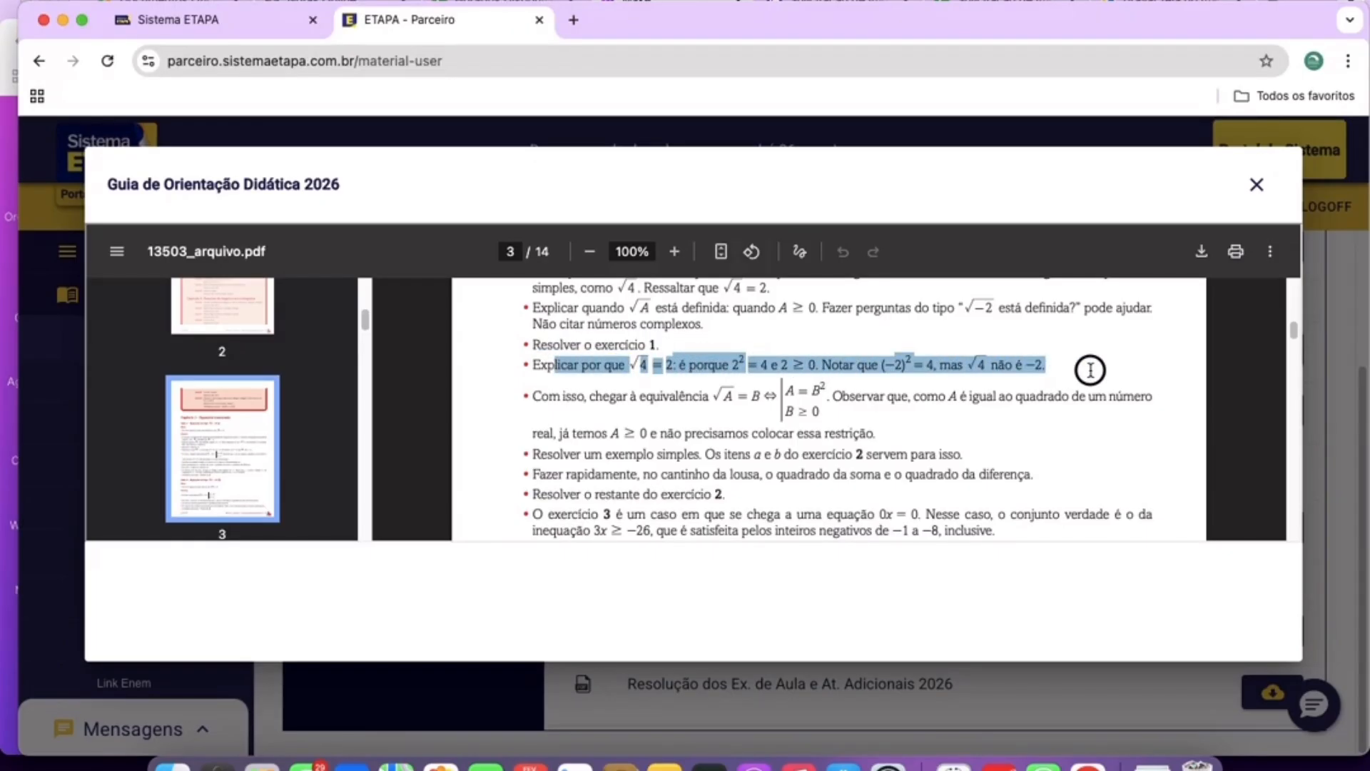
Highlight the exercise bullets, ending on 'Atividades adicionais – Tarefas: 1 a 3'.
scroll(890, 438, "down", 3)
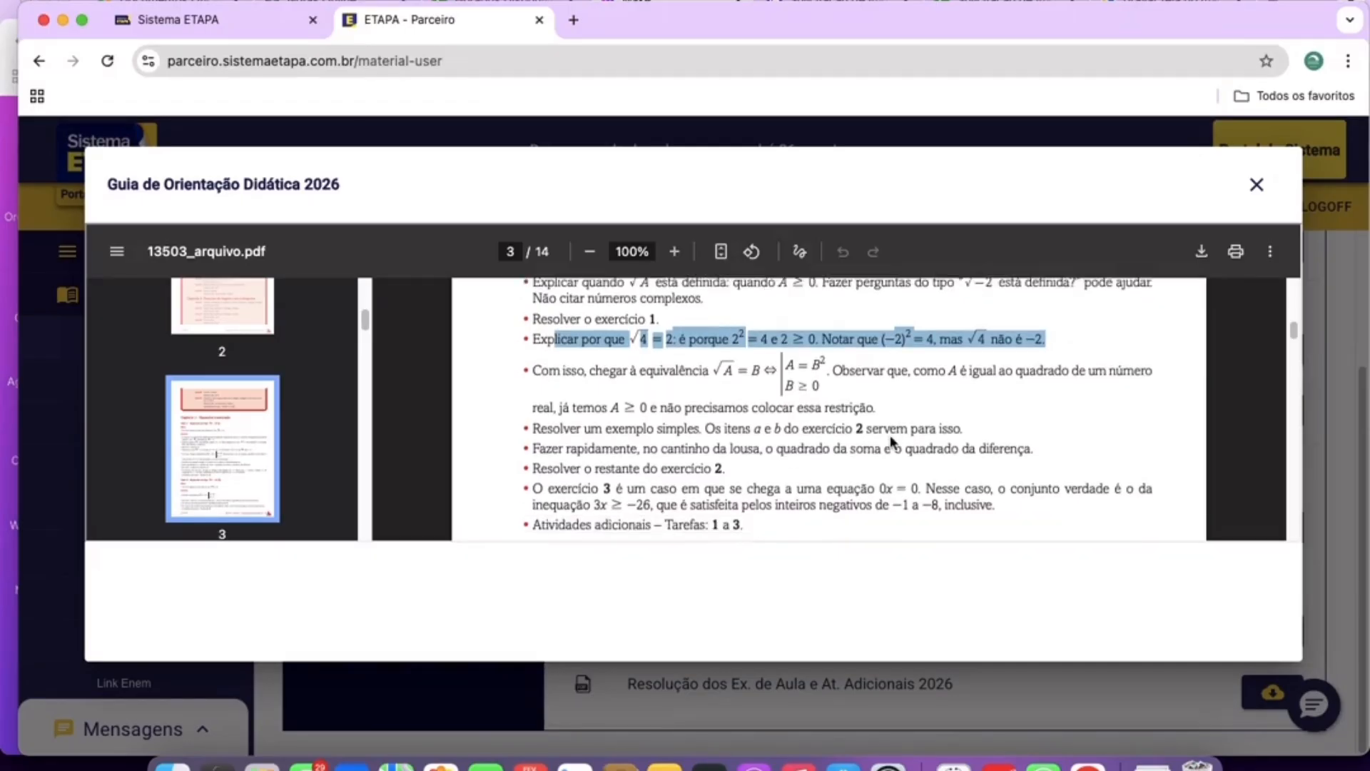
left_click_drag(553, 410, 928, 491)
left_click(727, 473)
left_click_drag(528, 426, 807, 455)
left_click_drag(819, 454, 844, 456)
left_click_drag(540, 410, 724, 414)
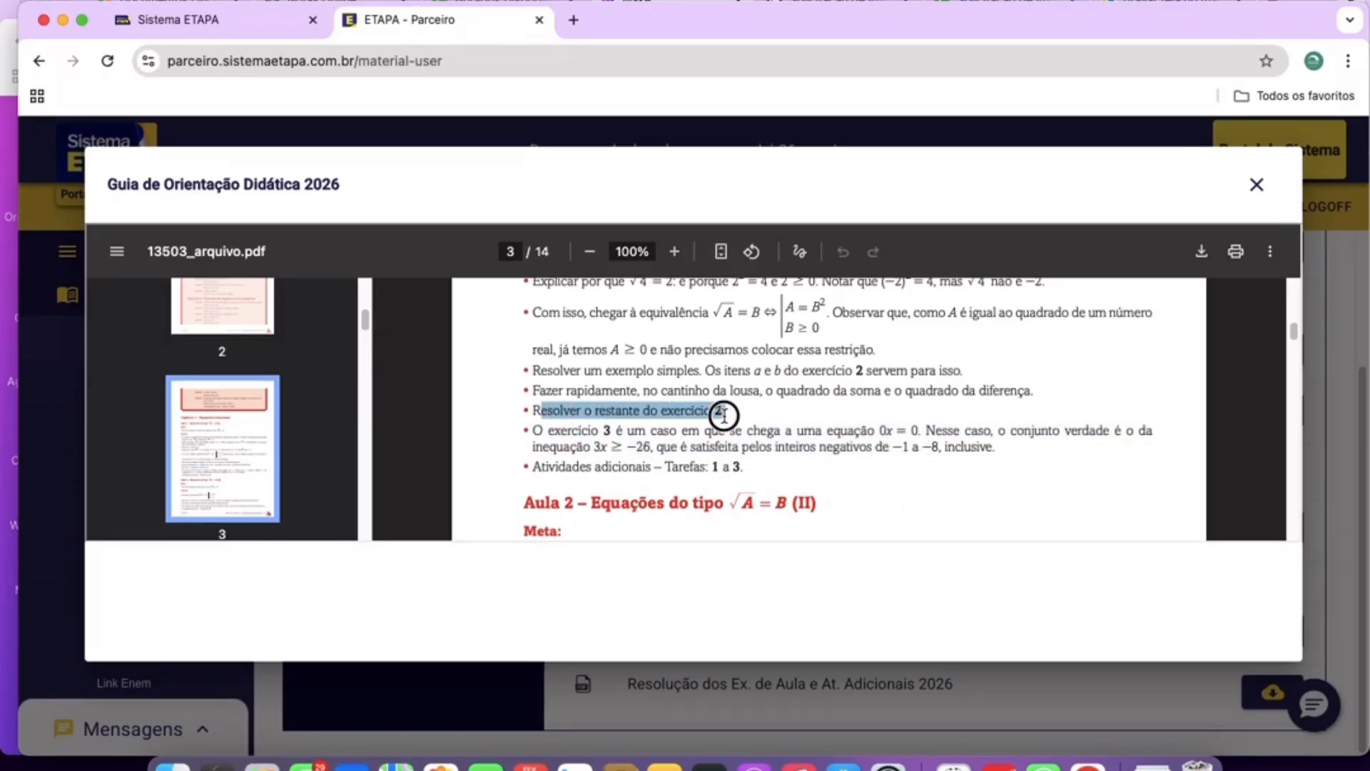
left_click_drag(724, 414, 755, 437)
left_click(630, 469)
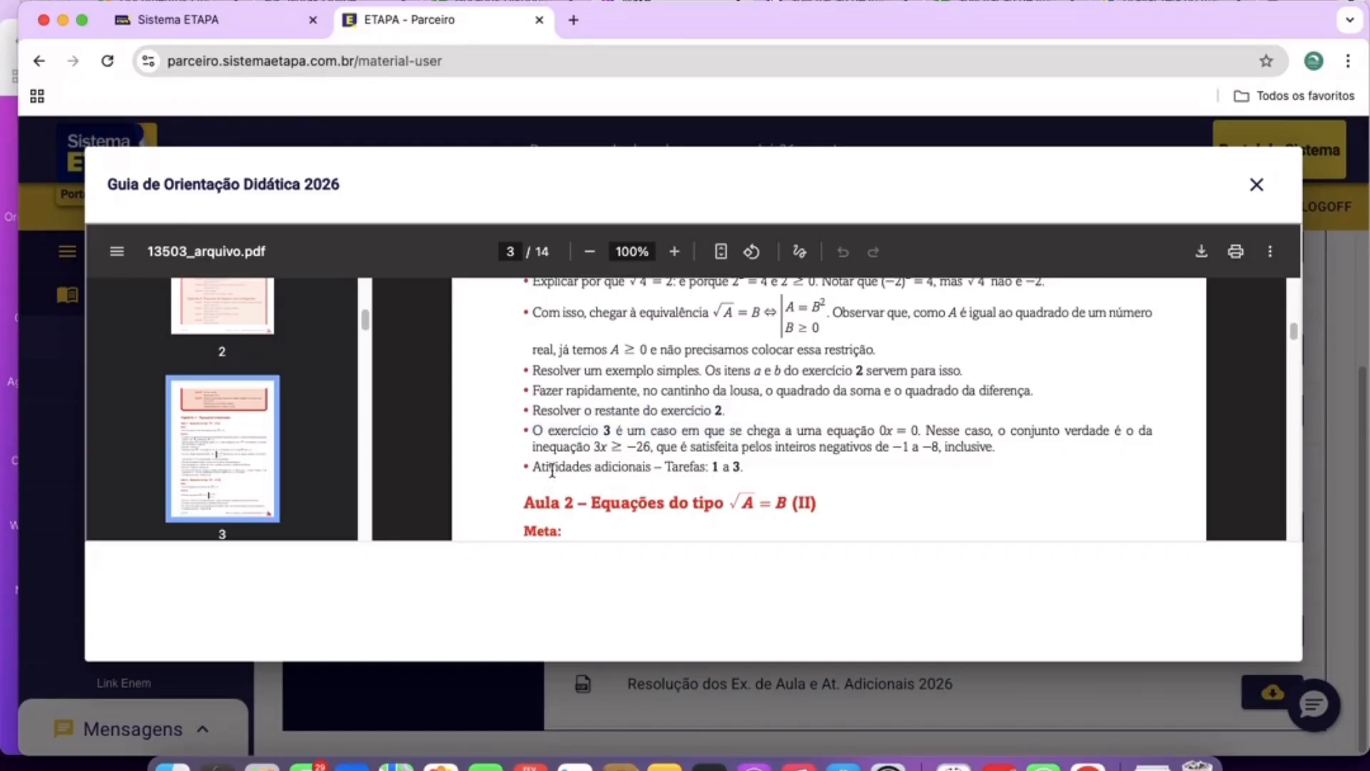
left_click_drag(556, 468, 755, 470)
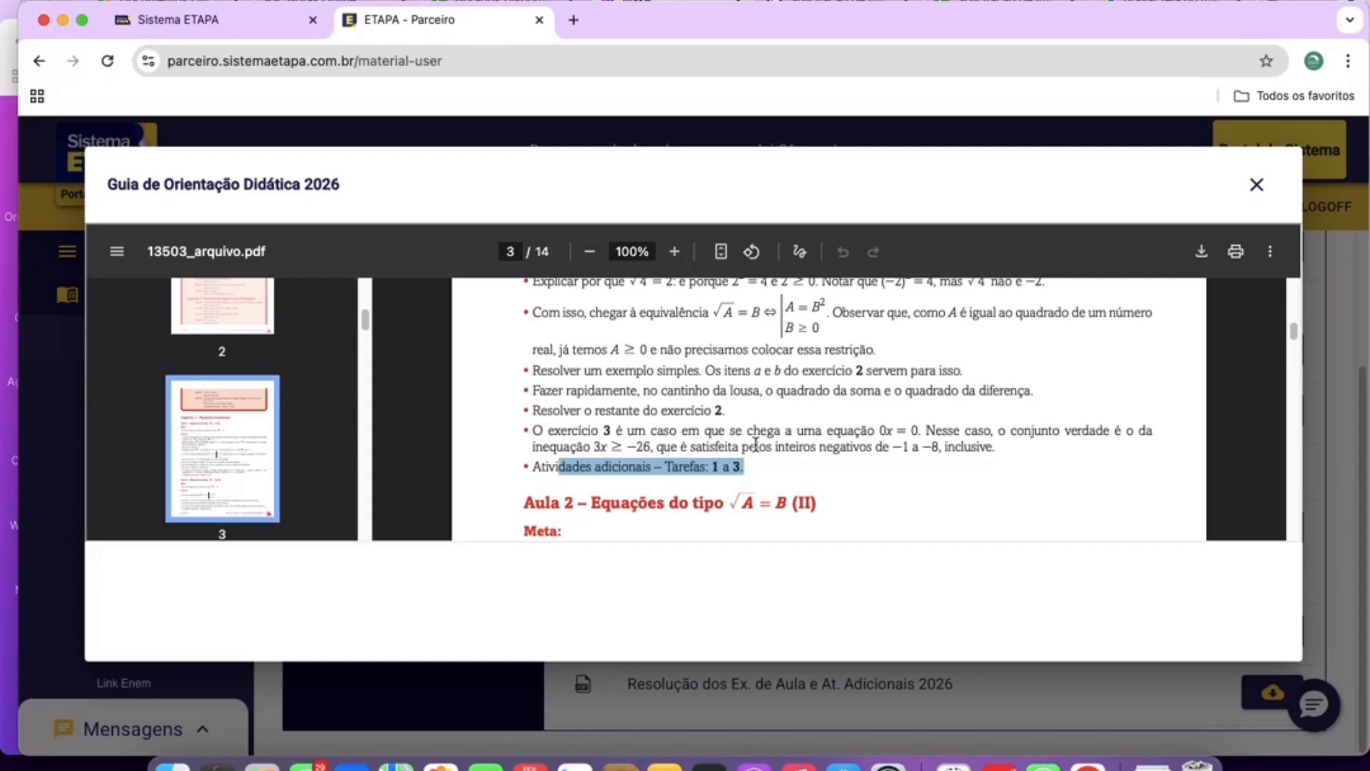
Scroll on to page 4 and highlight the Aula 4 Roteiro bullets.
scroll(756, 443, "down", 1)
scroll(756, 443, "down", 1)
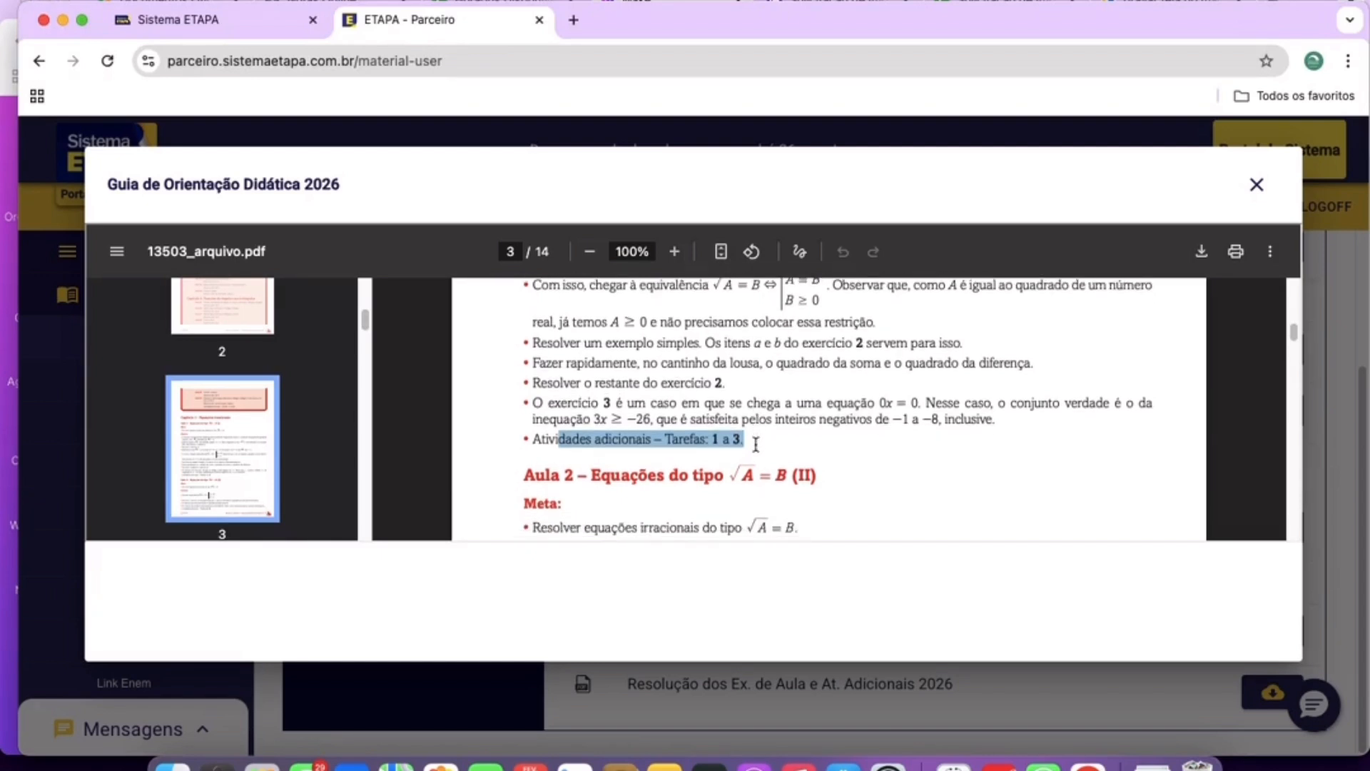
scroll(756, 444, "down", 5)
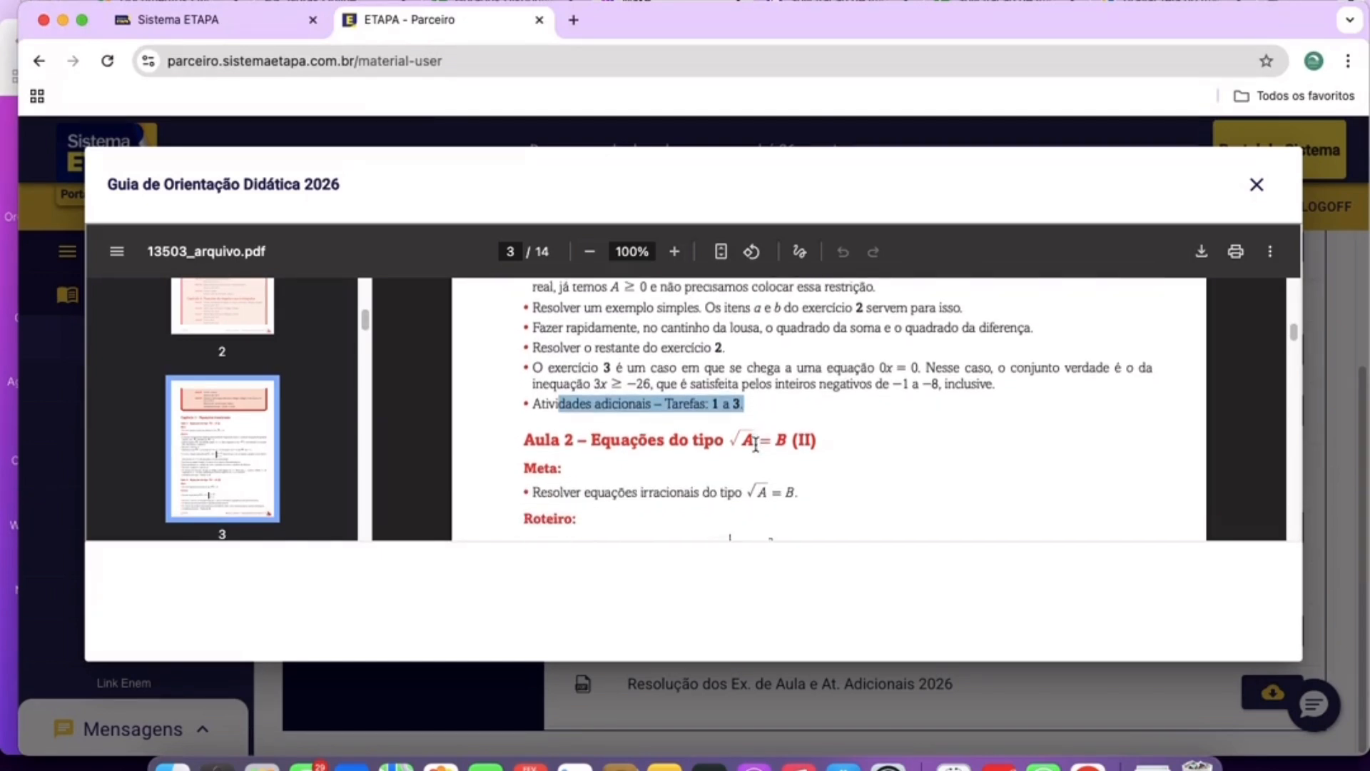
scroll(756, 443, "down", 10)
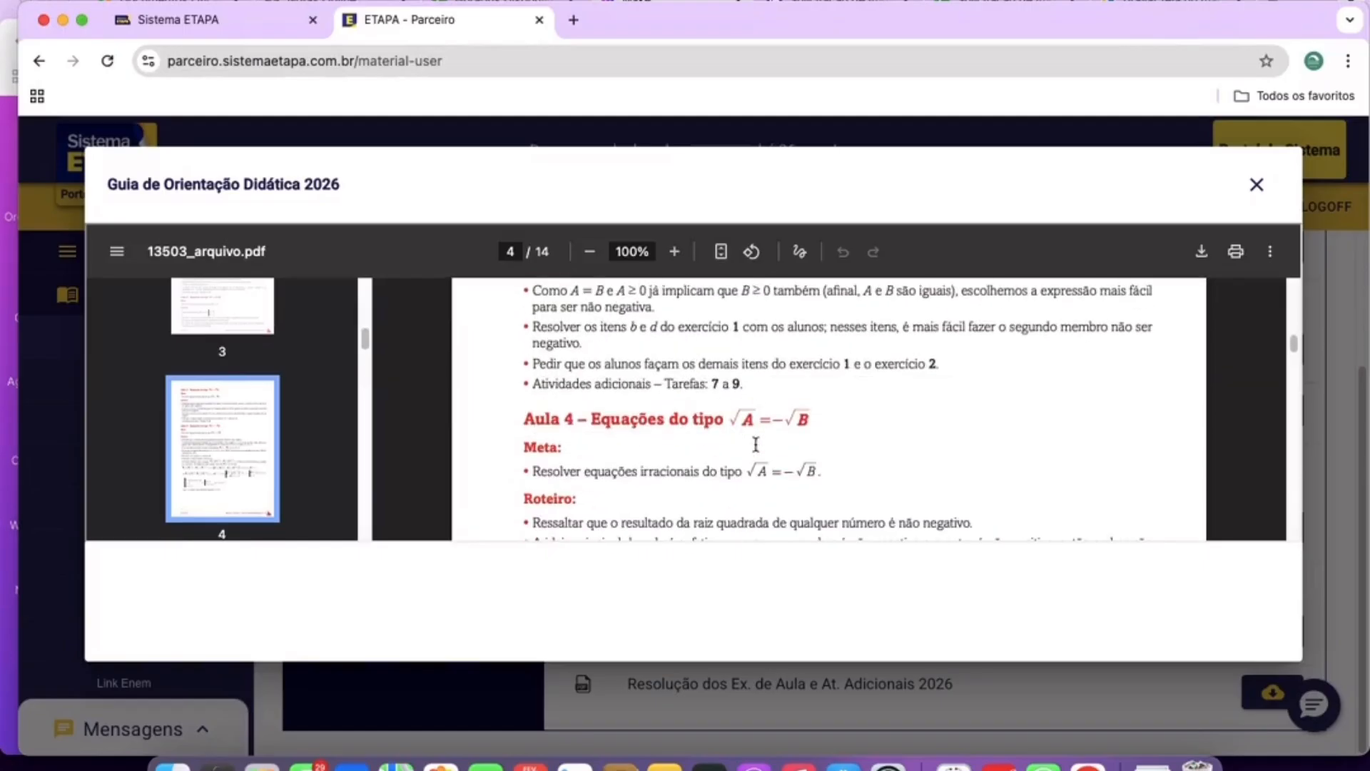
scroll(755, 443, "down", 1)
scroll(756, 443, "down", 3)
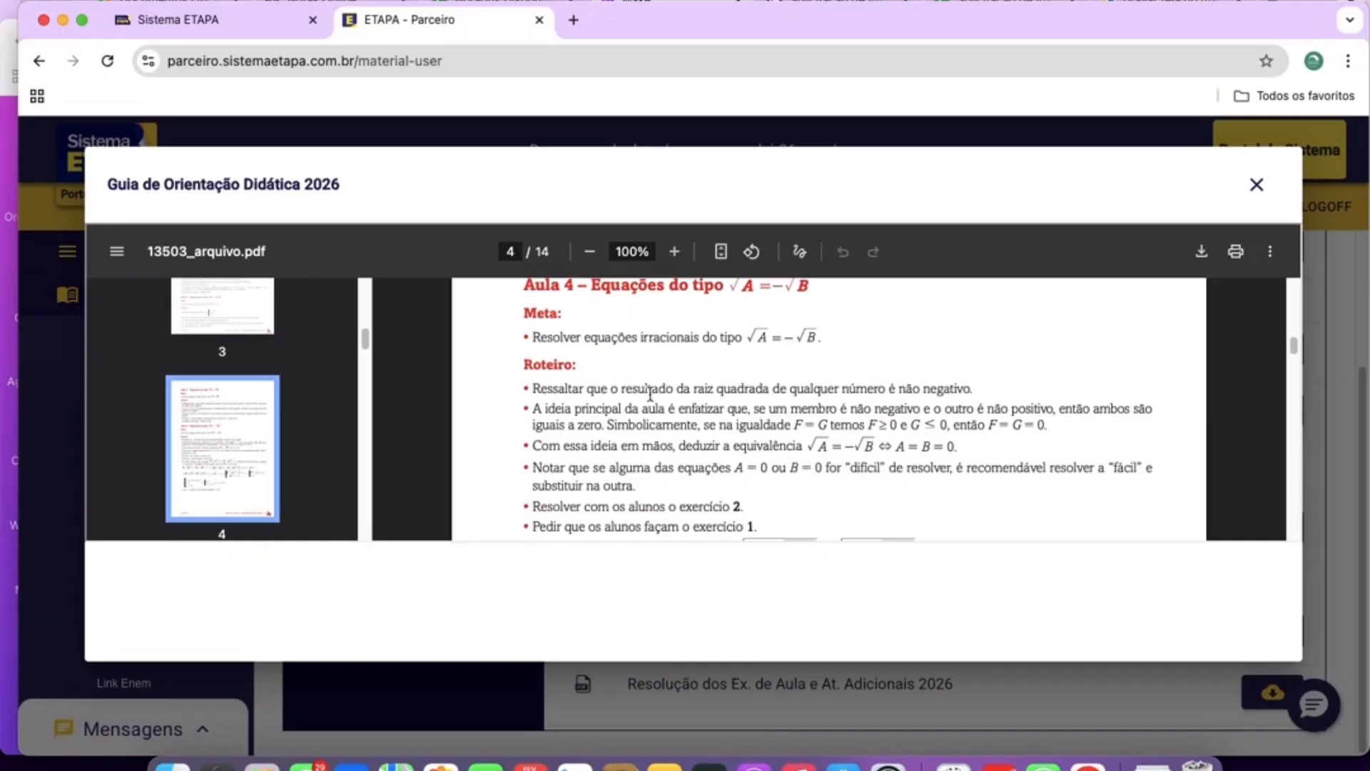
left_click_drag(543, 394, 908, 502)
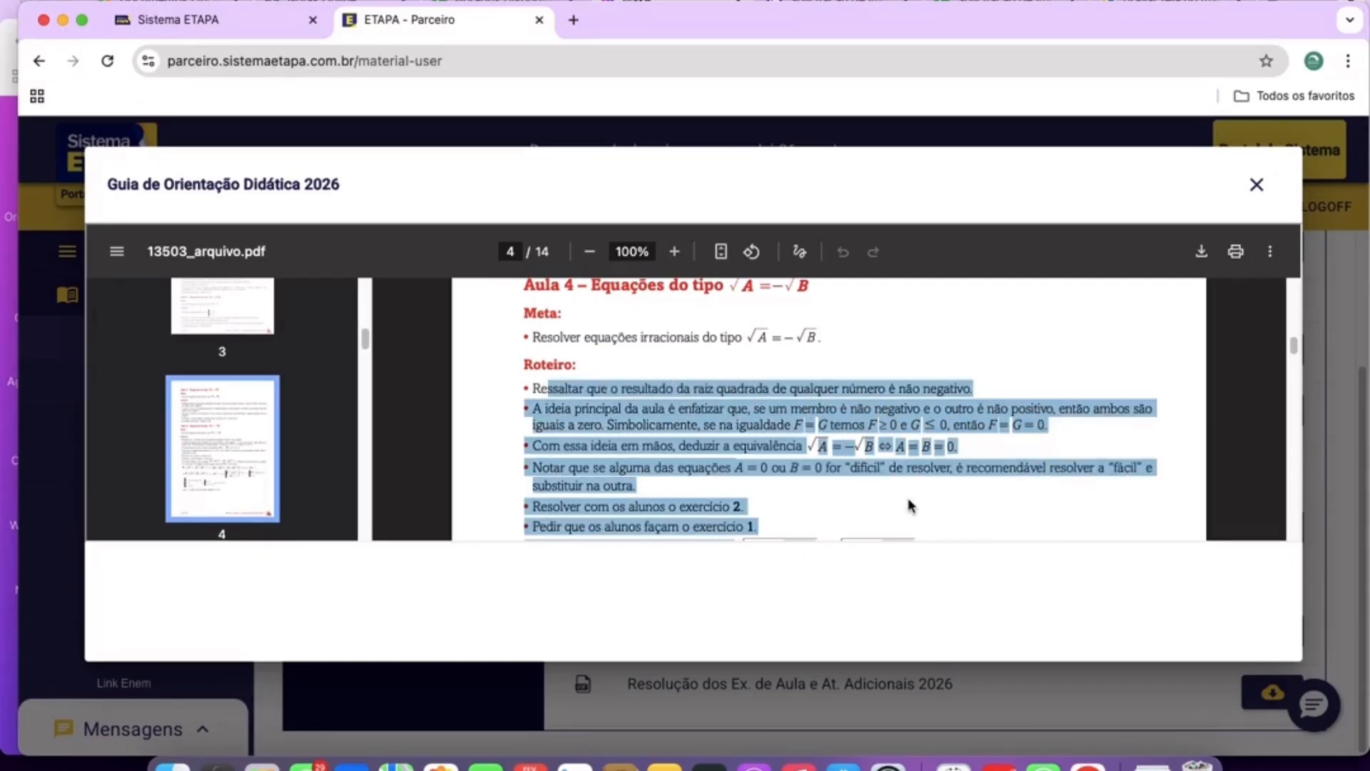
scroll(907, 500, "down", 10)
scroll(907, 498, "up", 3)
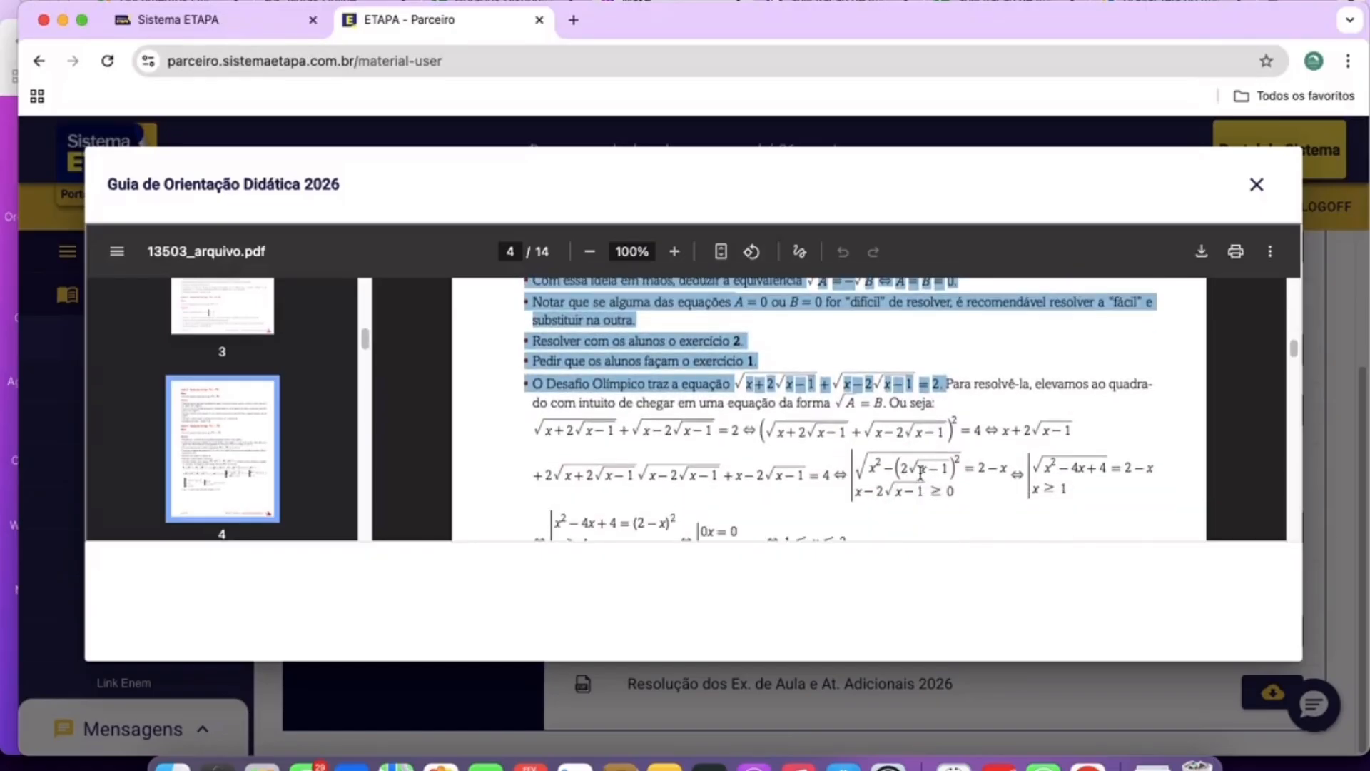
Replace the open teaching guide with the Resolução dos Ex. de Aula e At. Adicionais 2026 PDF.
left_click(1256, 184)
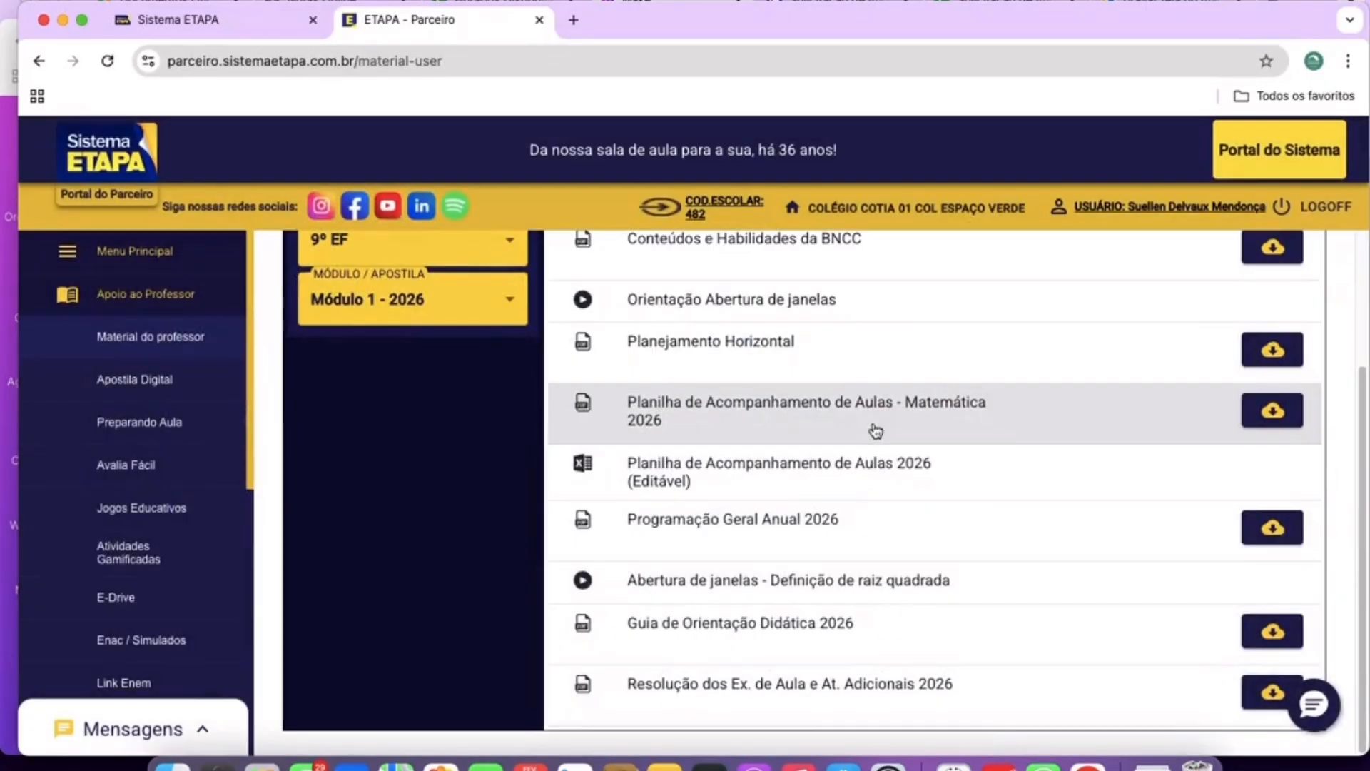
left_click(696, 696)
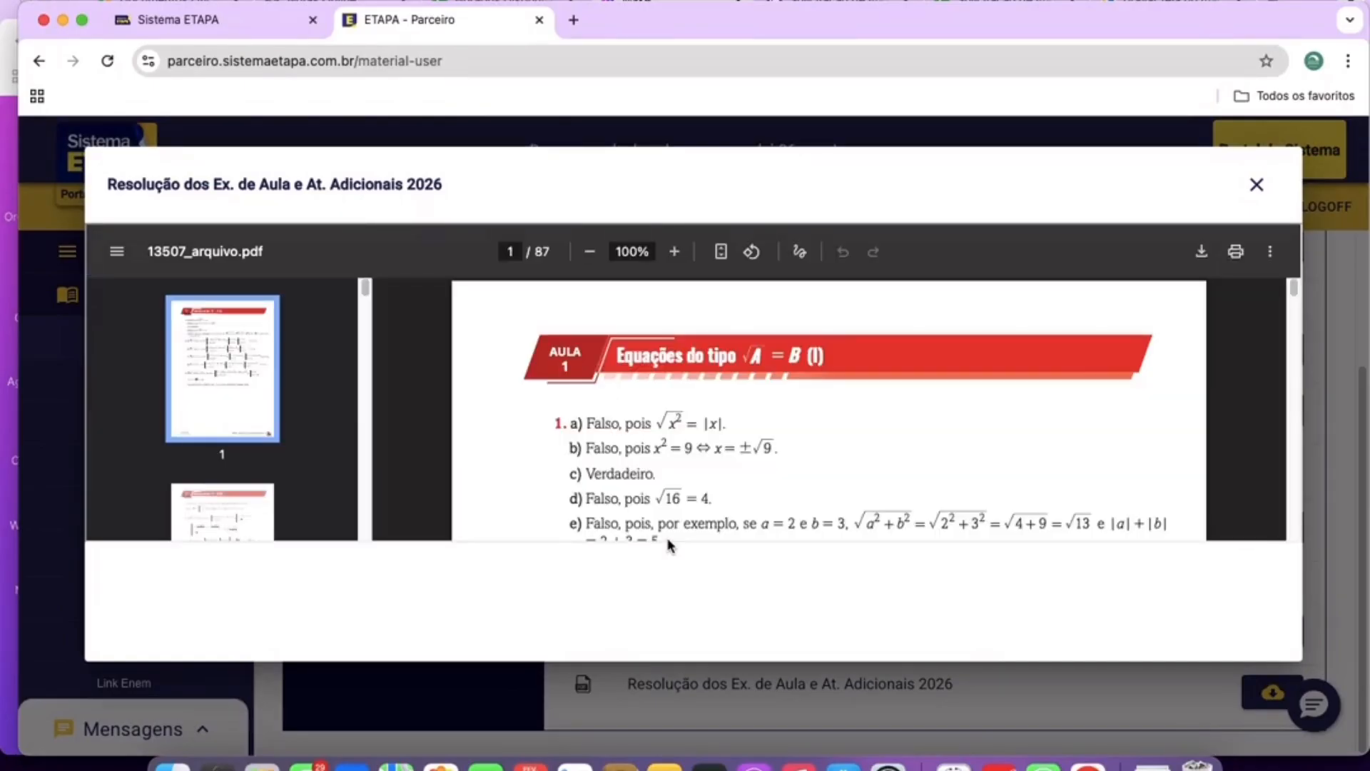
scroll(669, 528, "down", 3)
scroll(784, 489, "up", 2)
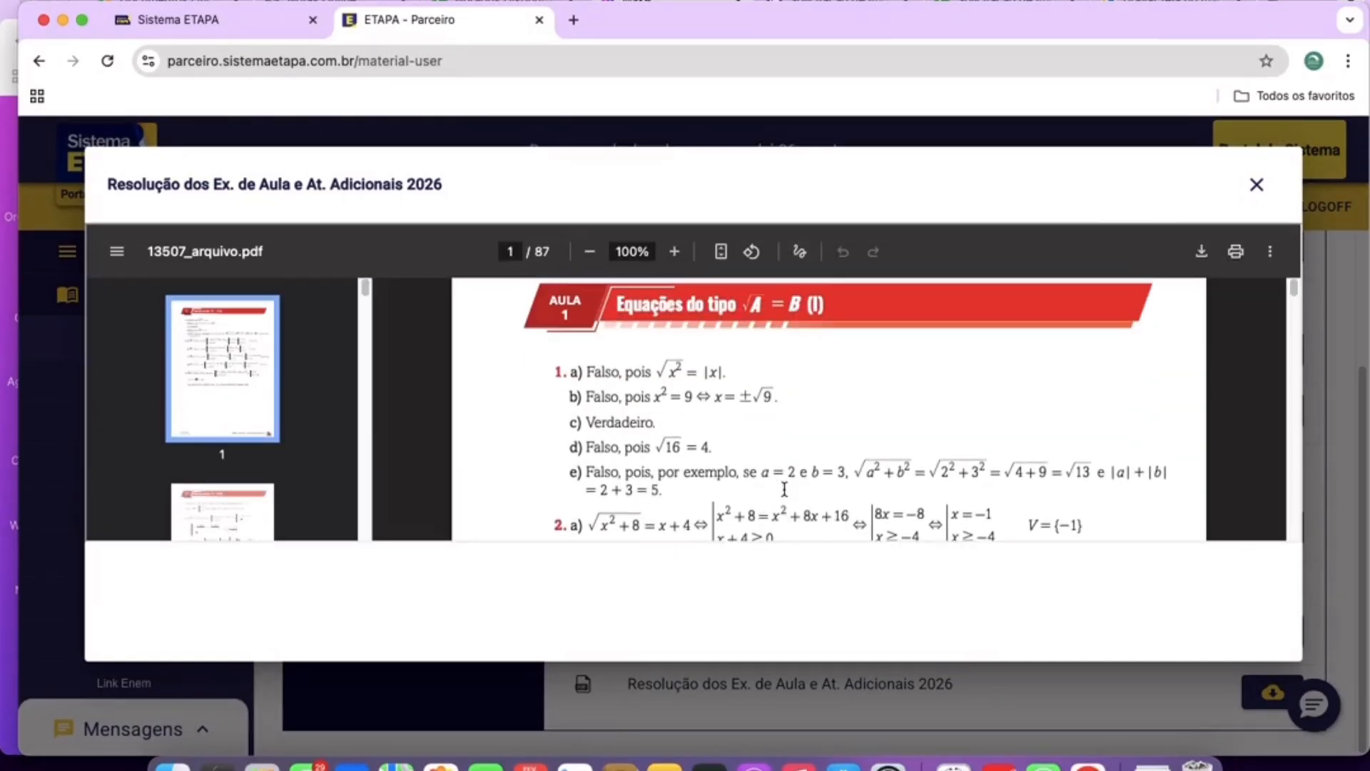
scroll(784, 490, "up", 2)
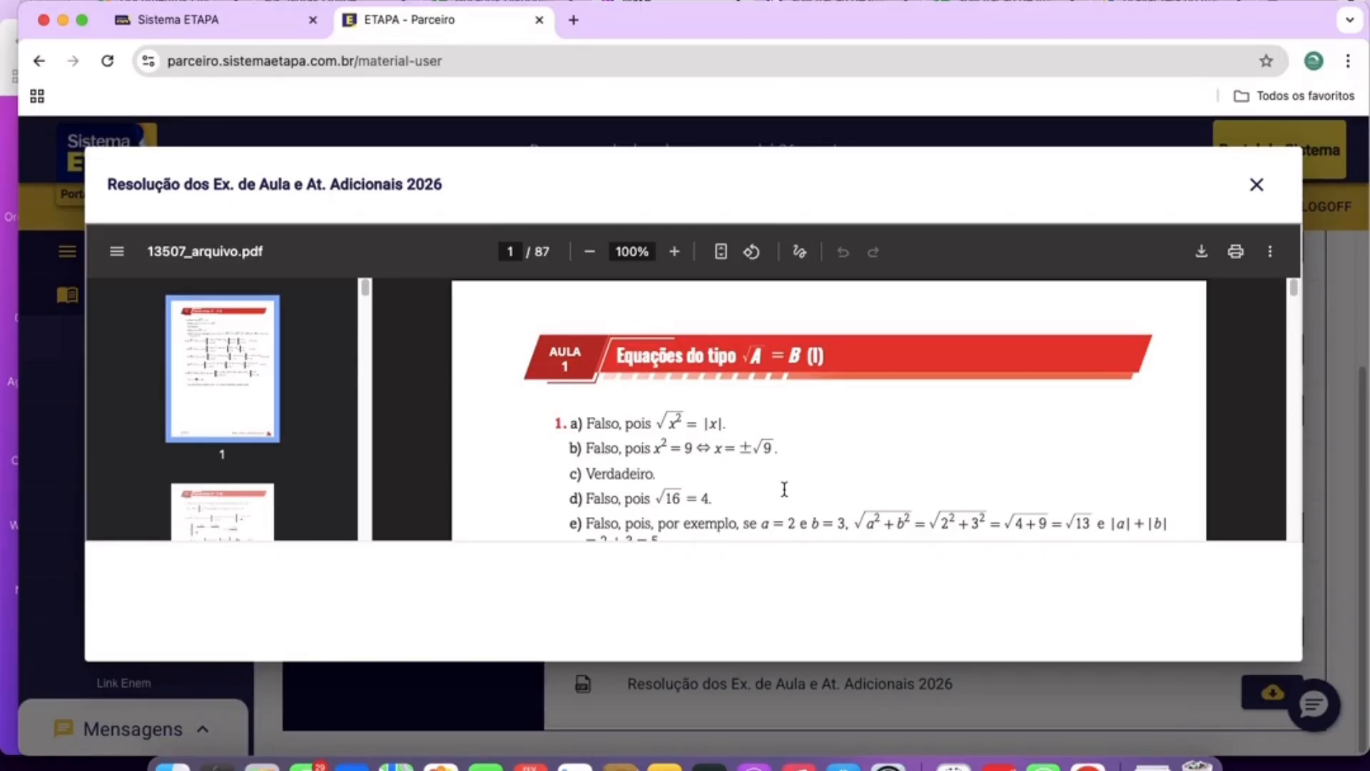
scroll(784, 489, "down", 3)
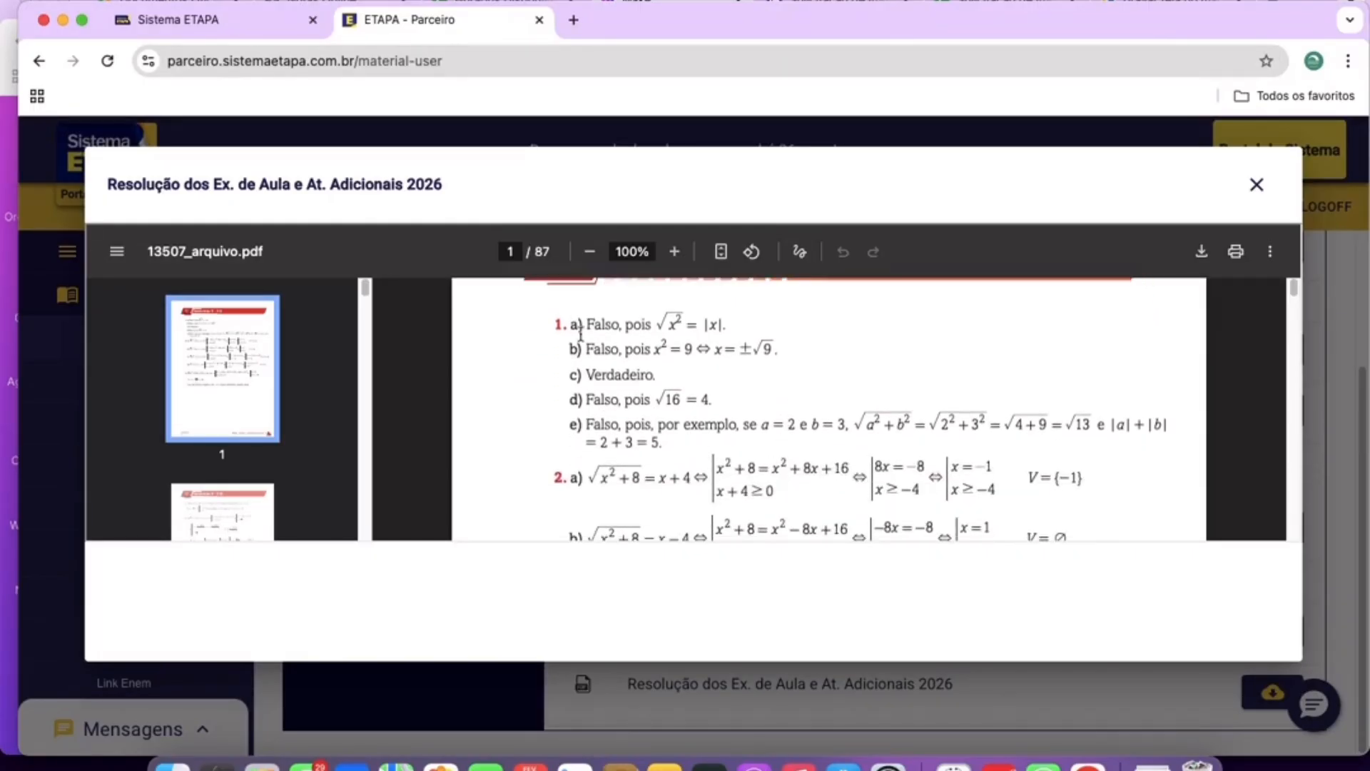
Highlight the exercise 1 answers and the exercise 3a equation, then close the PDF.
mouse_move(557, 323)
left_mouse_down()
mouse_move(678, 342)
mouse_move(772, 451)
left_mouse_up()
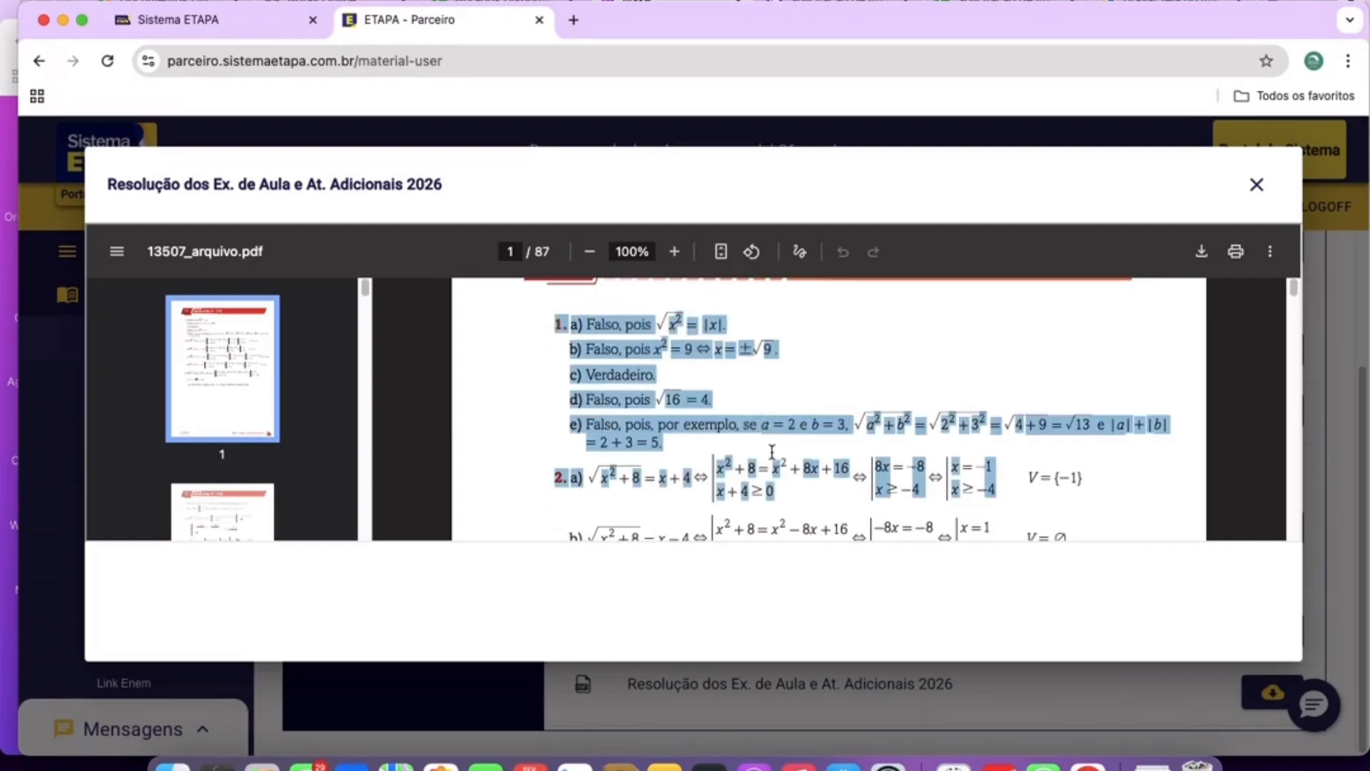
scroll(772, 451, "down", 1)
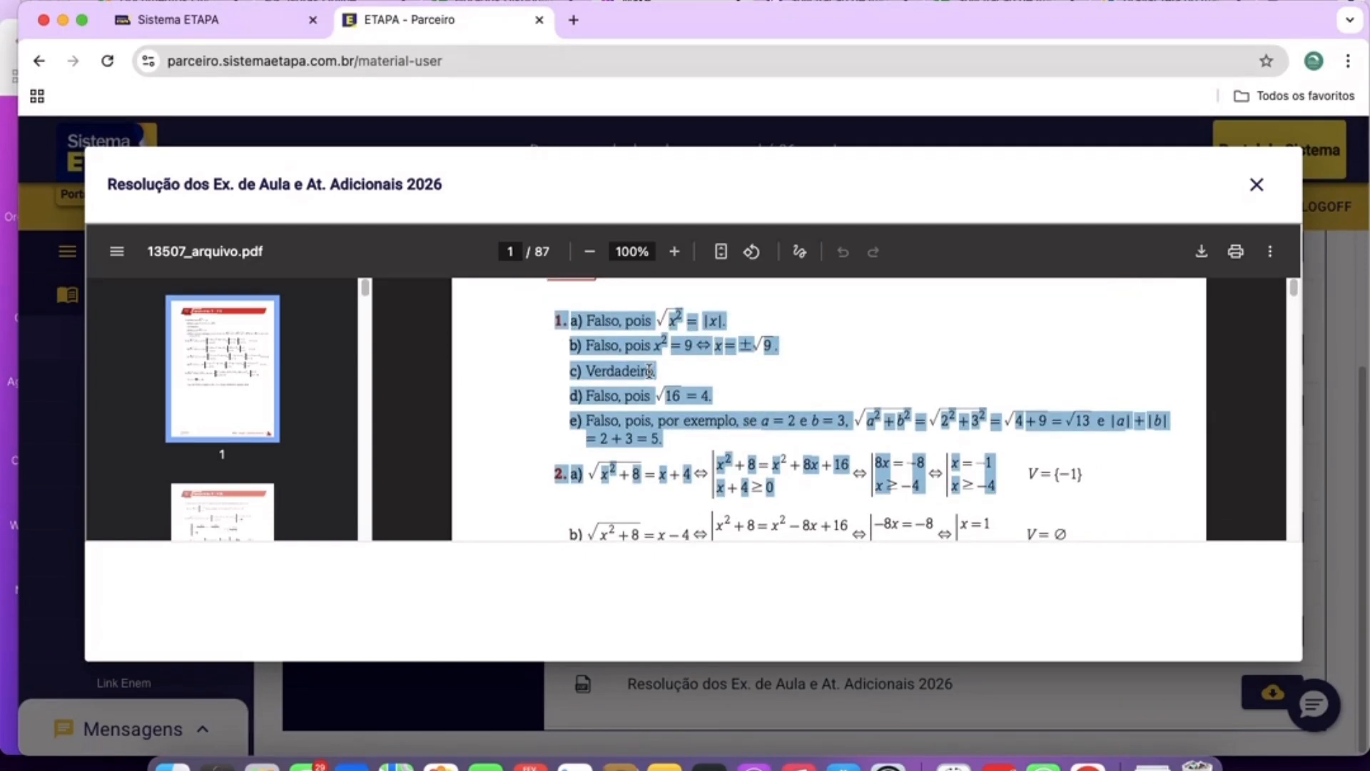
scroll(628, 368, "down", 5)
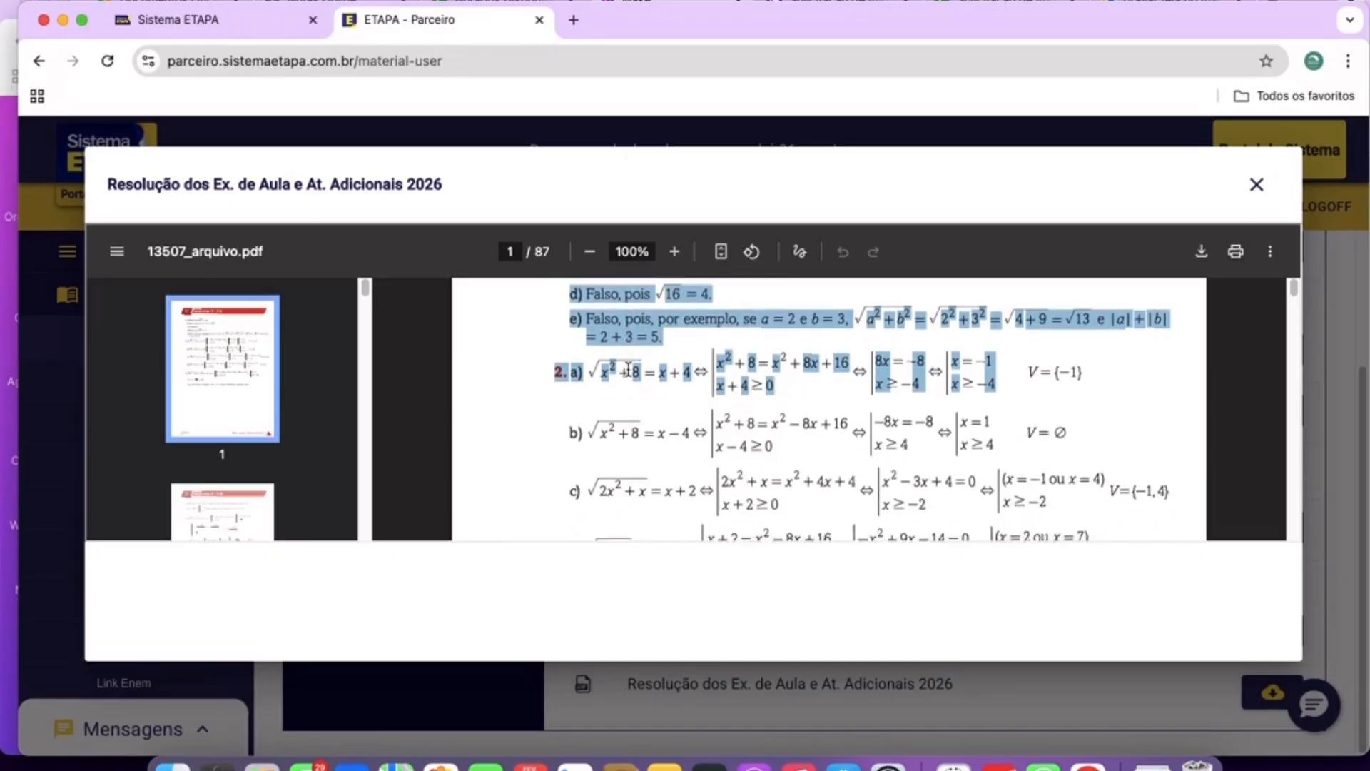
scroll(628, 368, "down", 15)
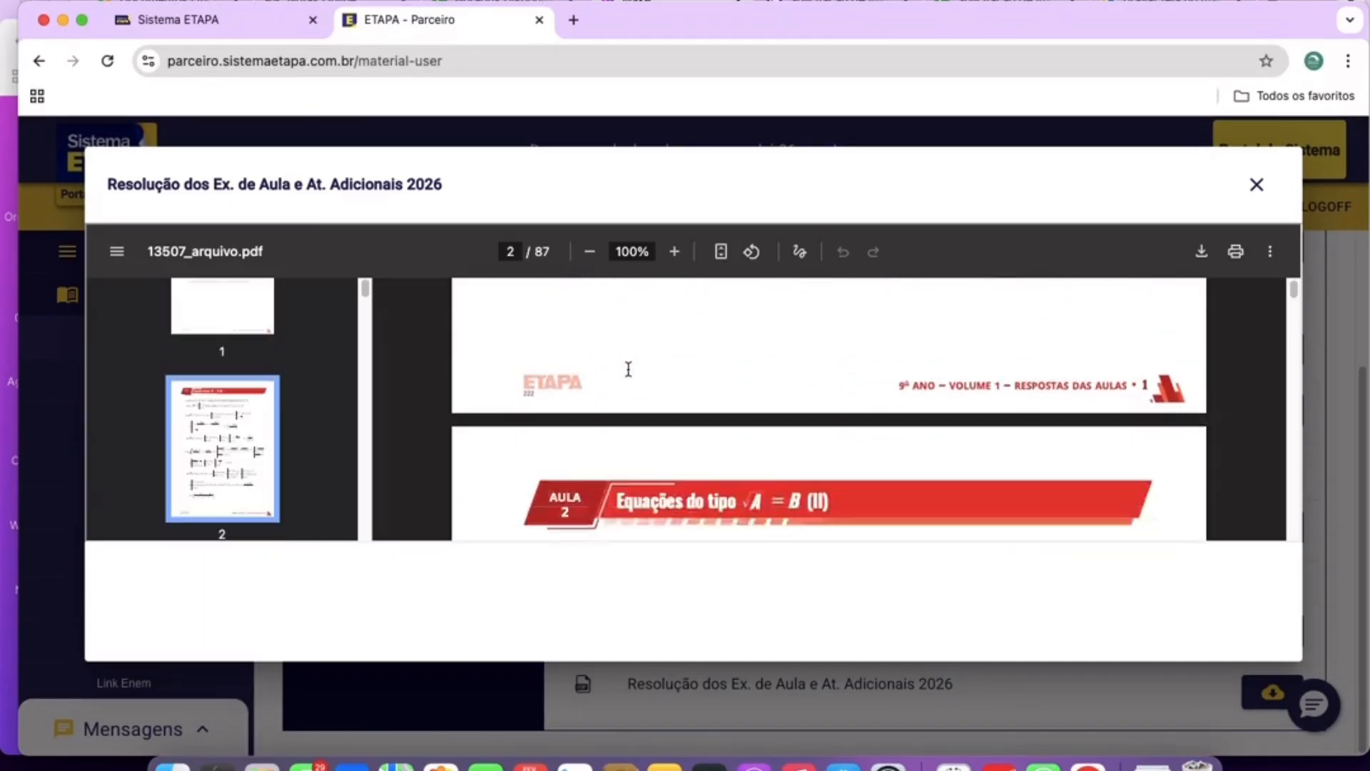
scroll(628, 368, "down", 5)
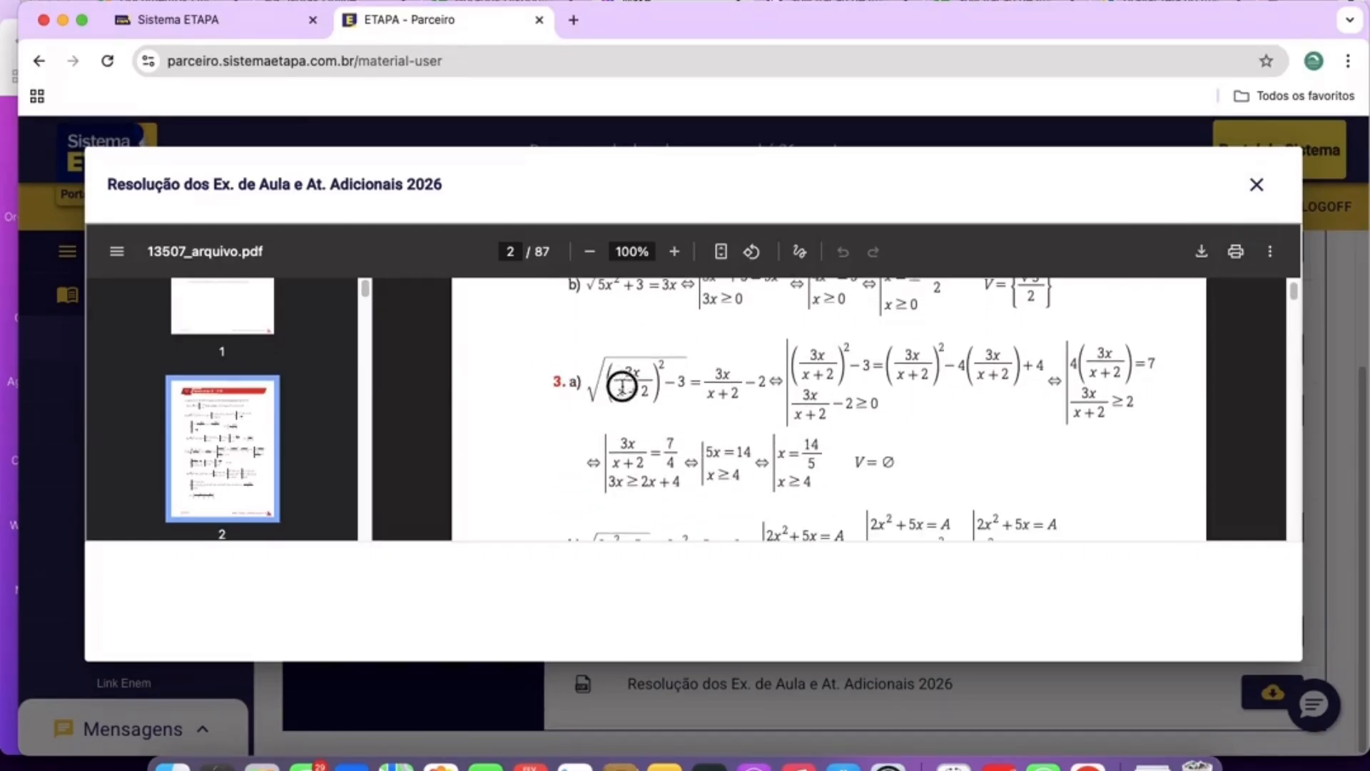
left_click_drag(566, 379, 601, 385)
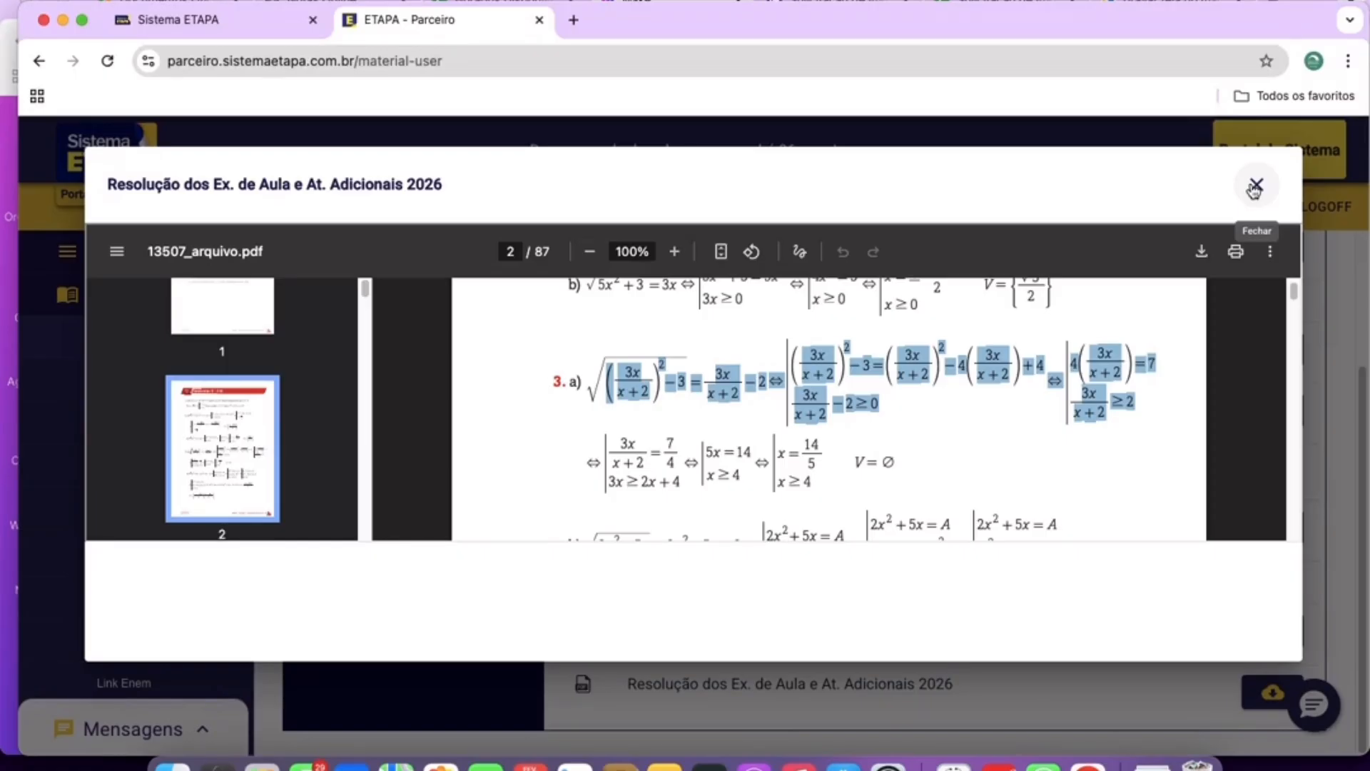
left_click(1254, 188)
Expand Apoio ao Professor in the sidebar and go to the Apostila Digital panel.
left_click(100, 251)
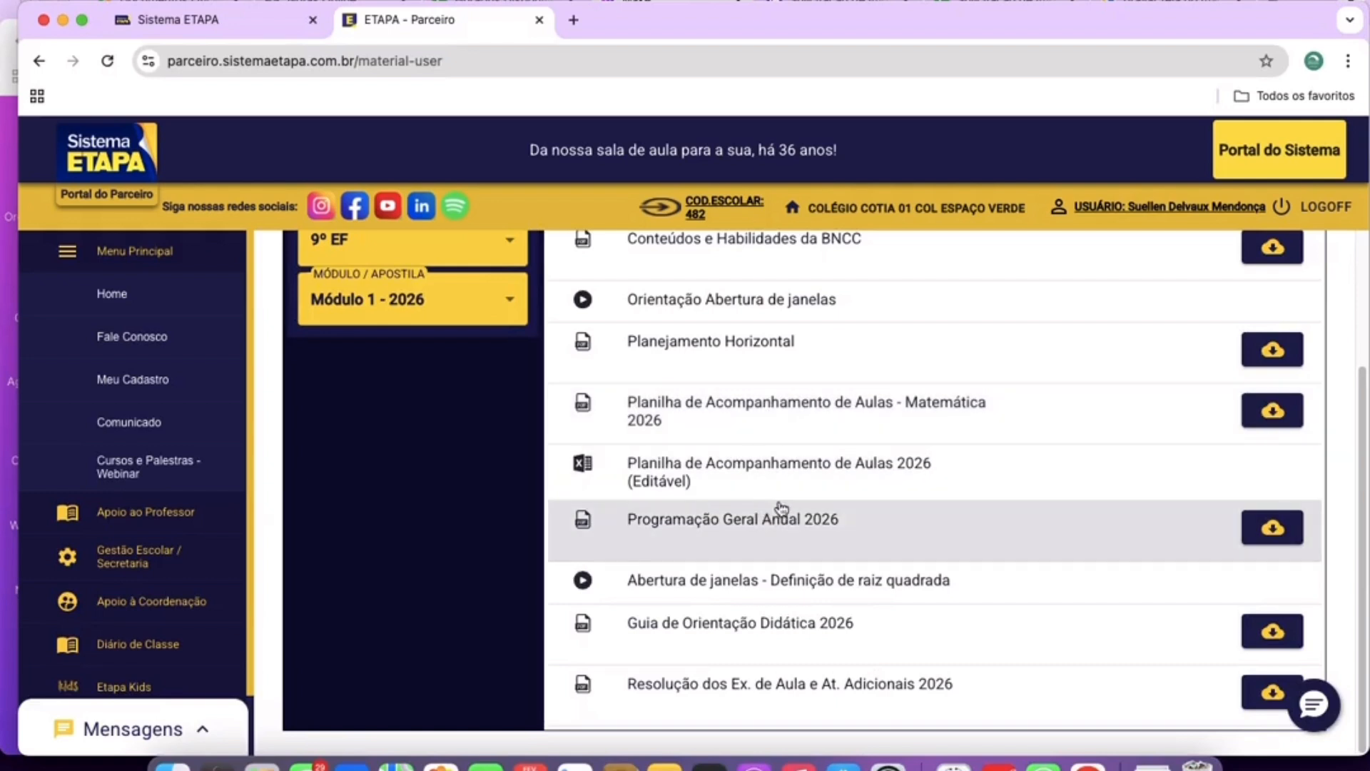
left_click(164, 513)
scroll(177, 455, "down", 3)
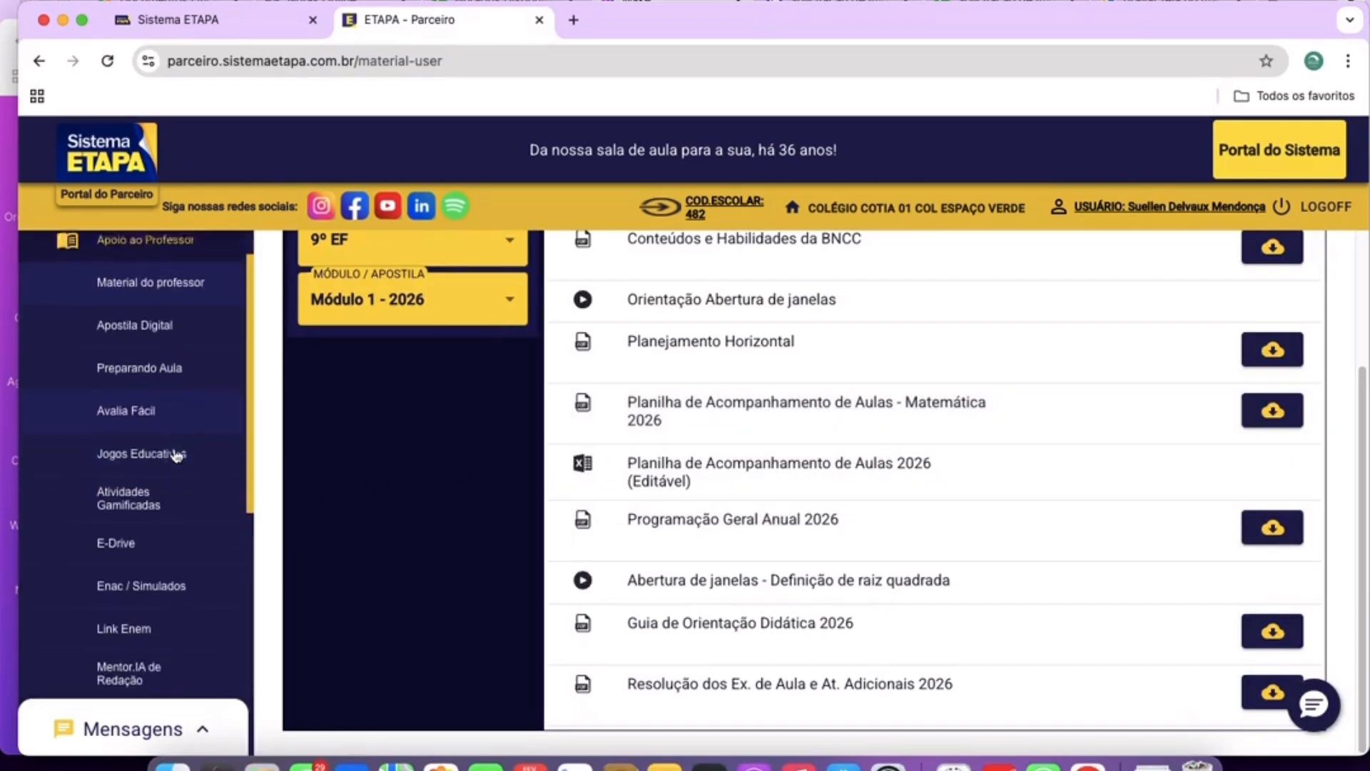
left_click(150, 287)
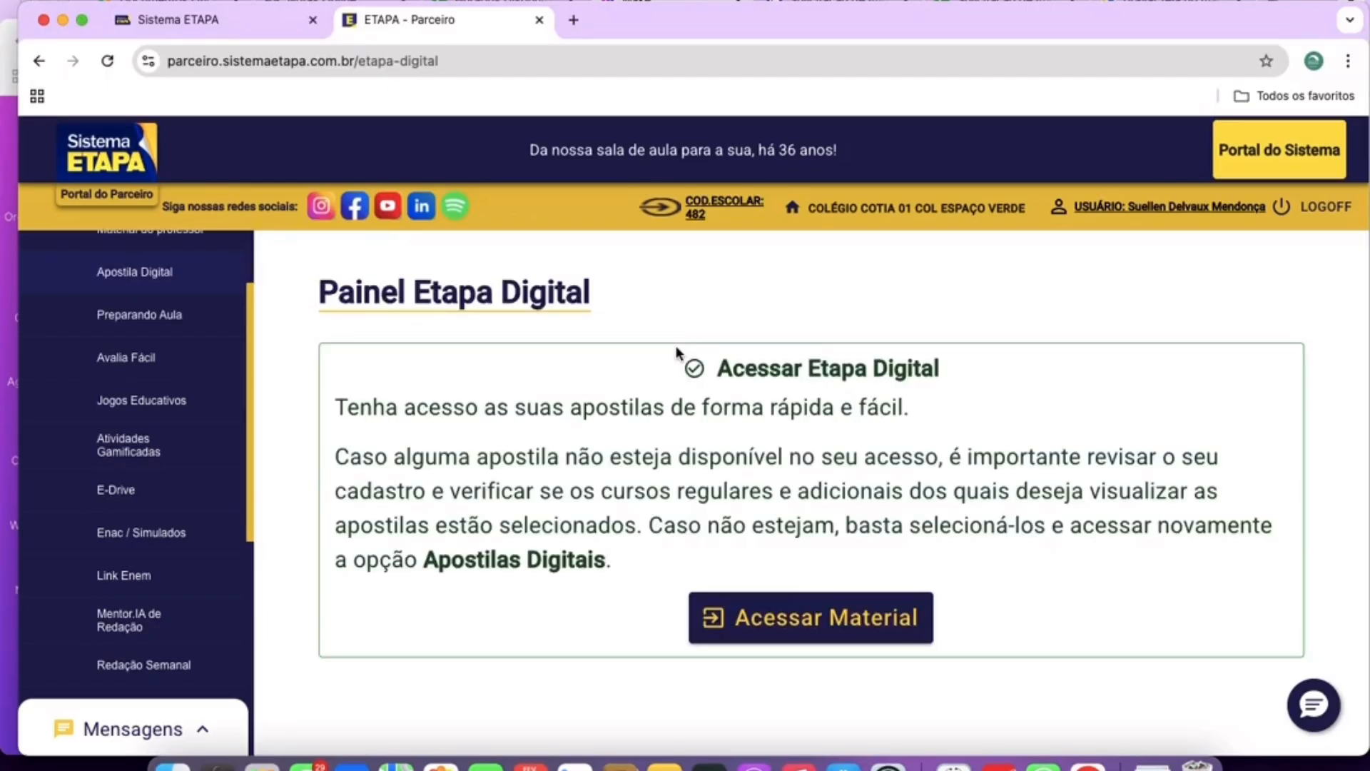
Open the digital coursebook library in a new tab and open 6º EF Volume 1 from Meus Livros.
left_click(775, 611)
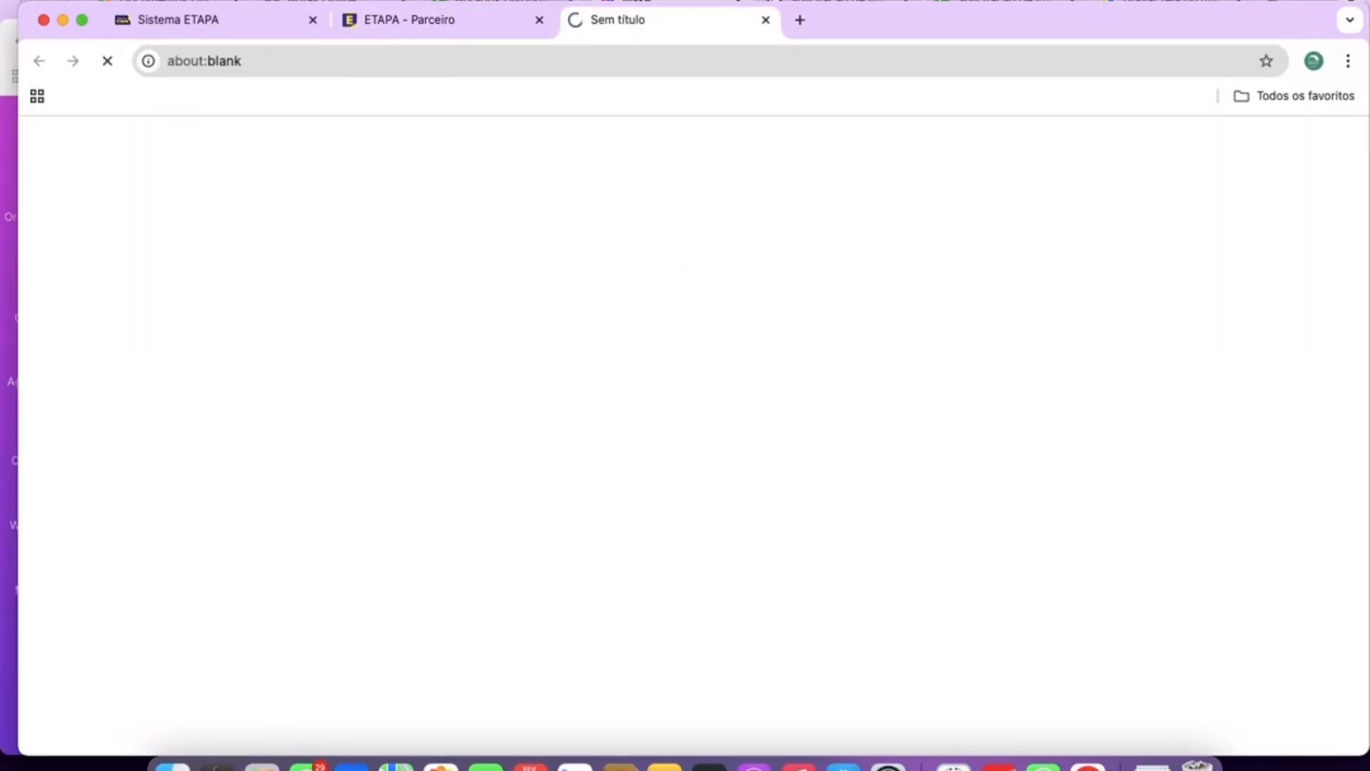
left_click_drag(832, 3, 832, 0)
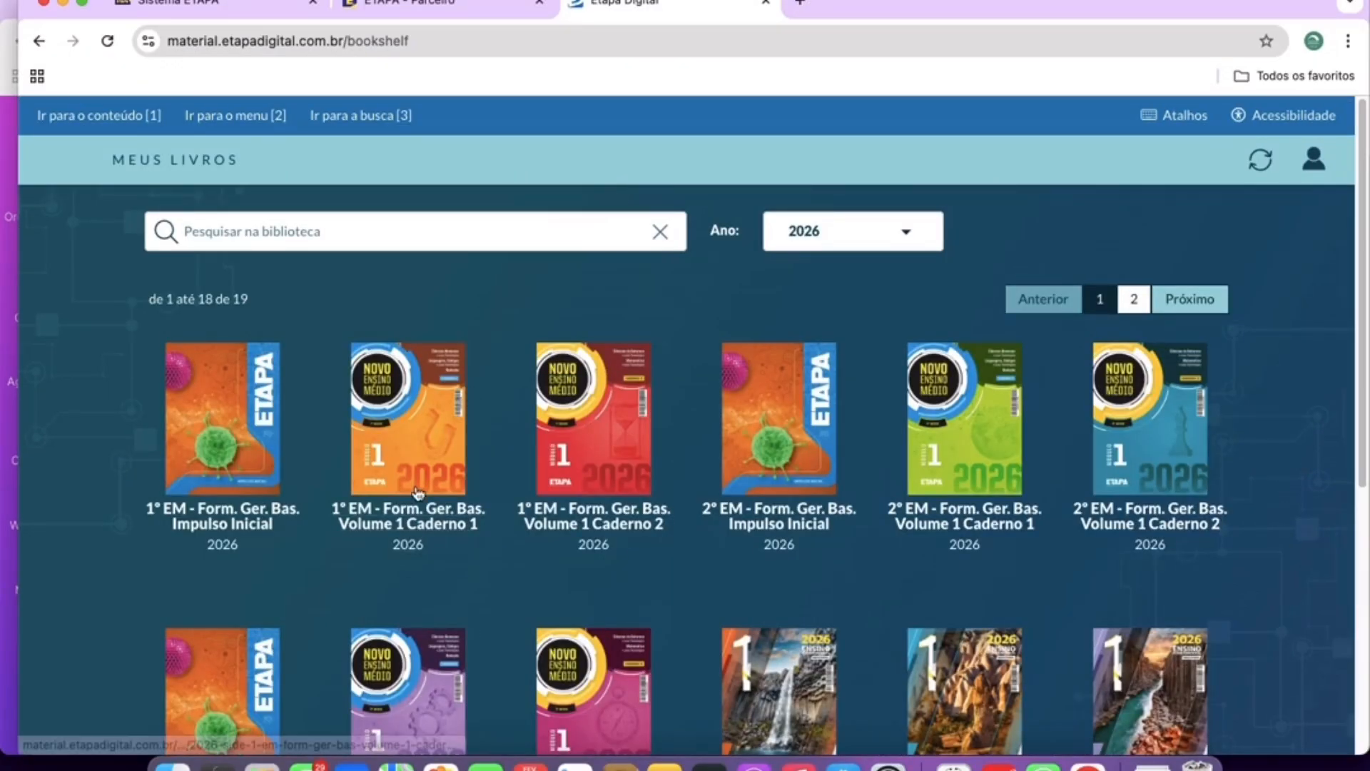
scroll(507, 489, "down", 5)
scroll(644, 393, "down", 2)
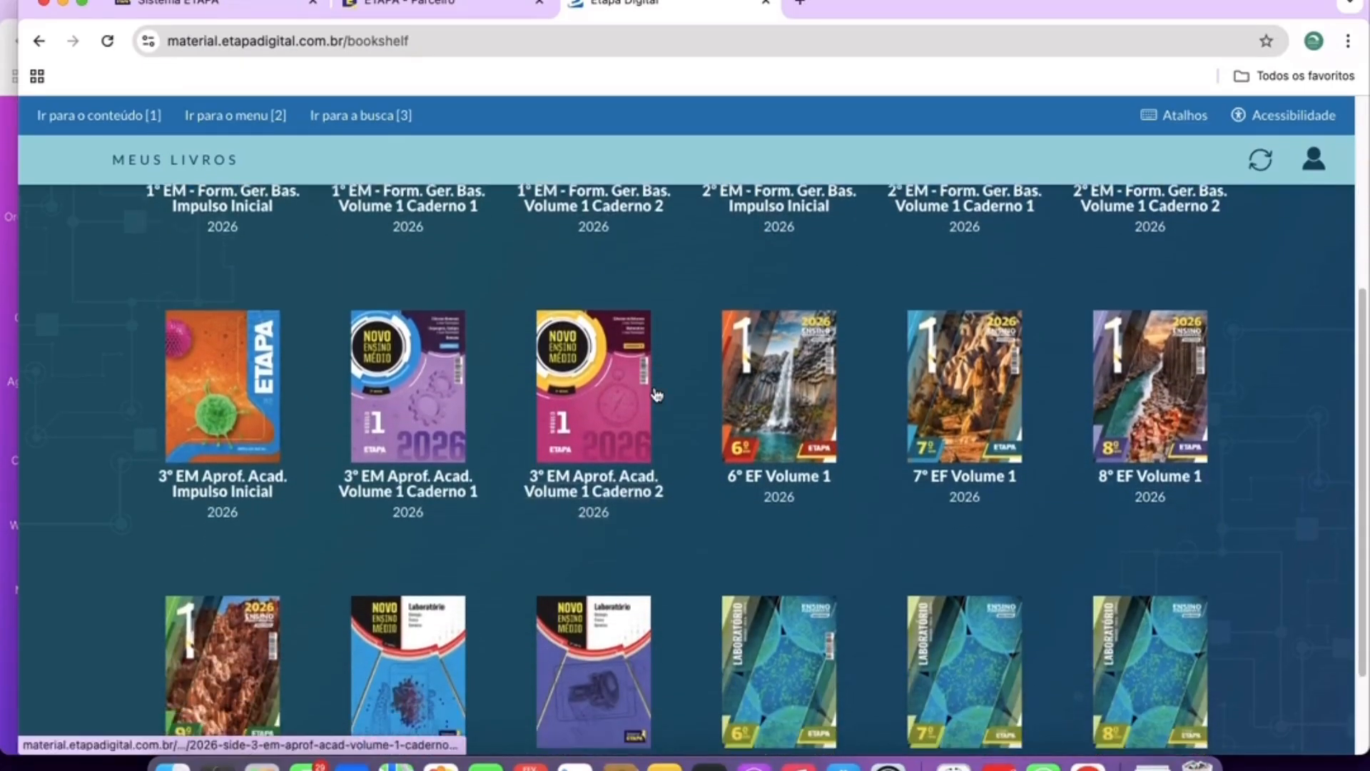
scroll(656, 394, "down", 2)
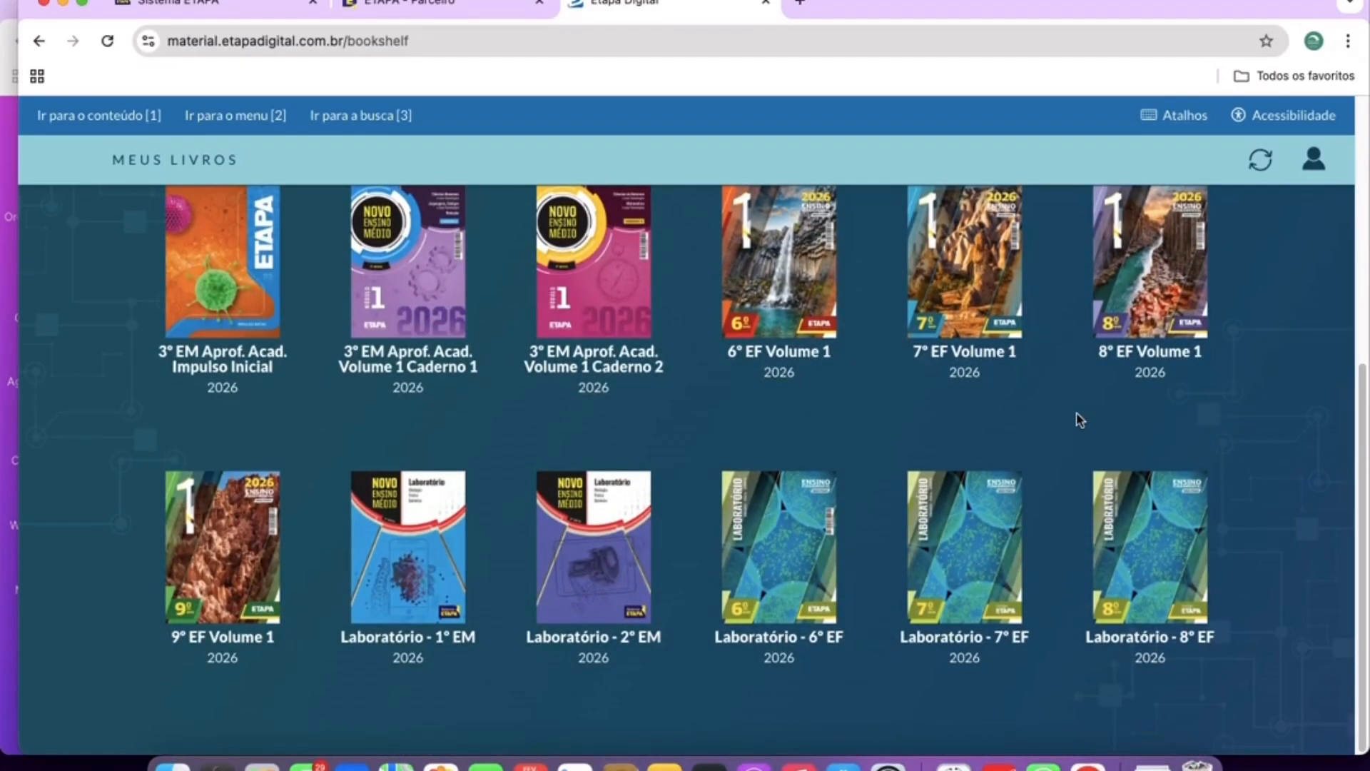
scroll(846, 367, "up", 3)
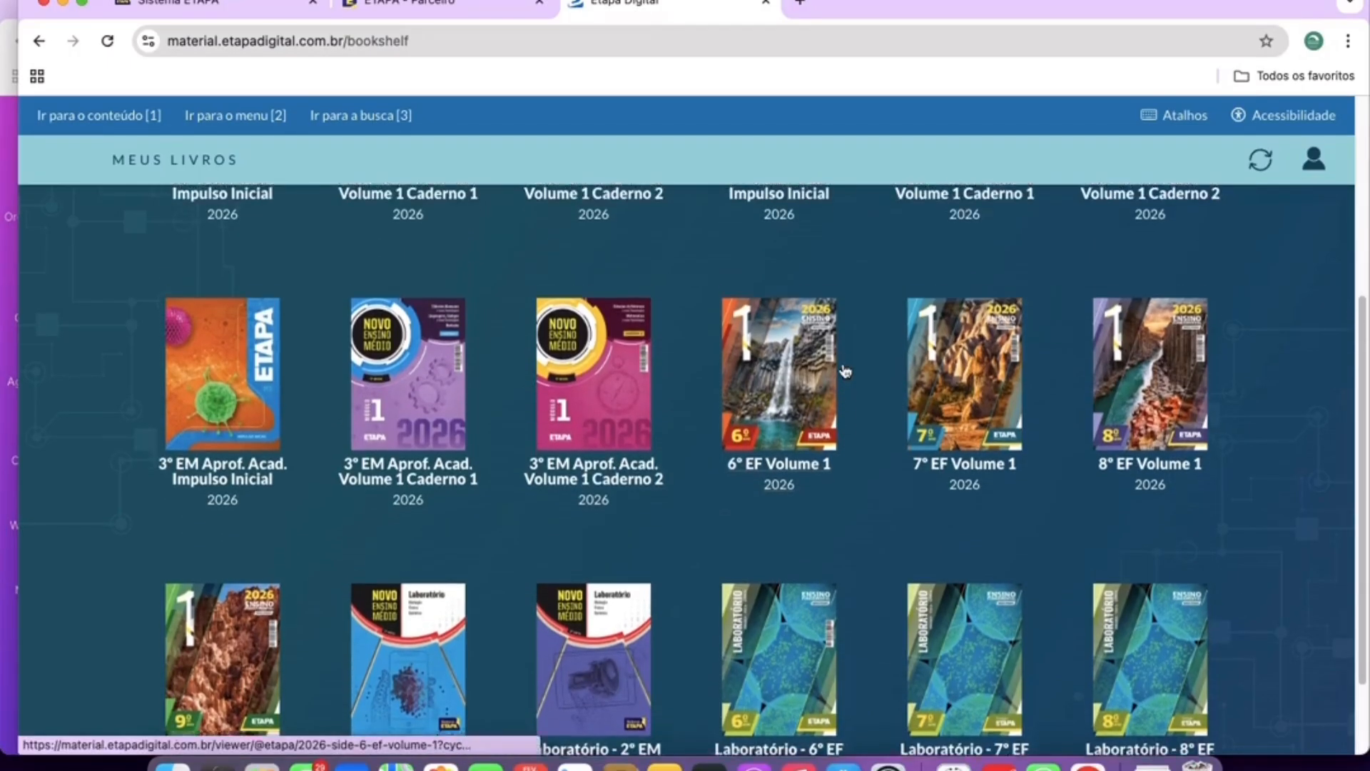
scroll(848, 366, "up", 1)
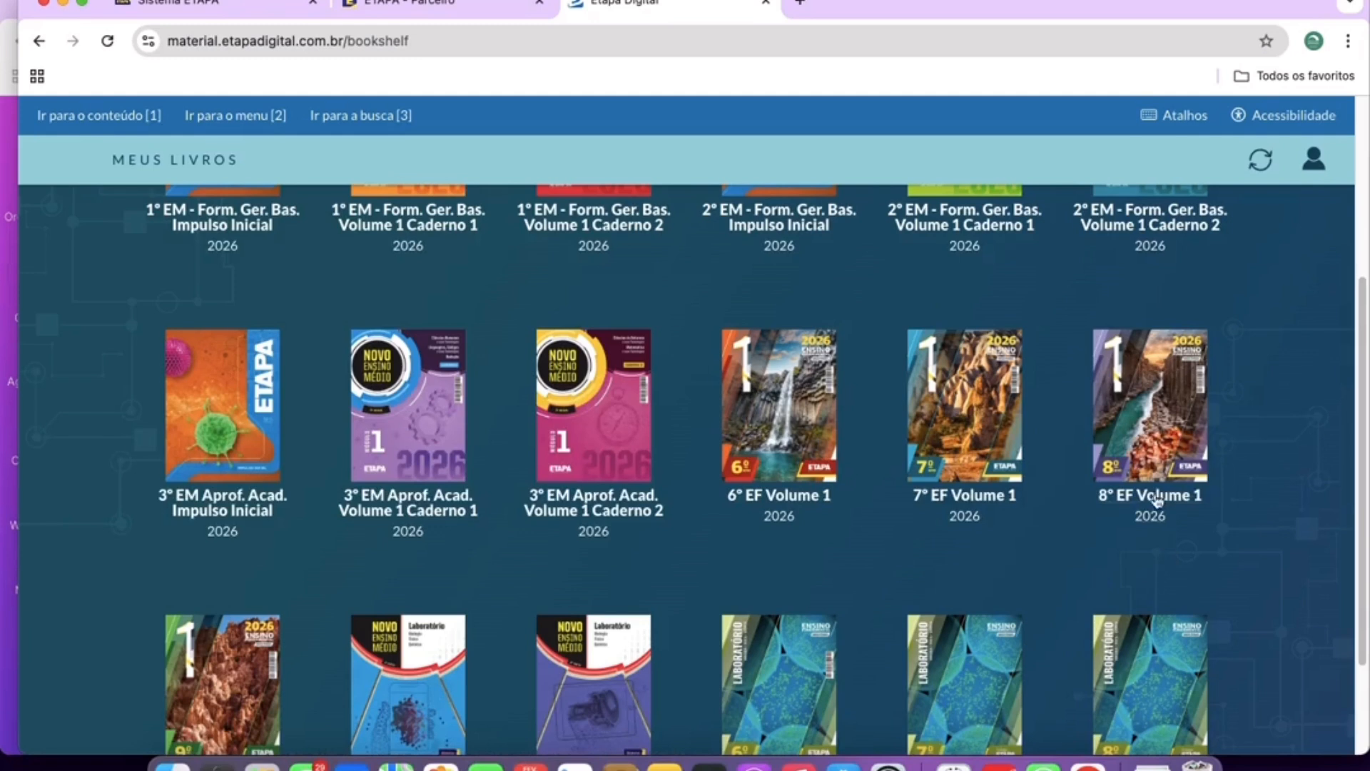
left_click(788, 421)
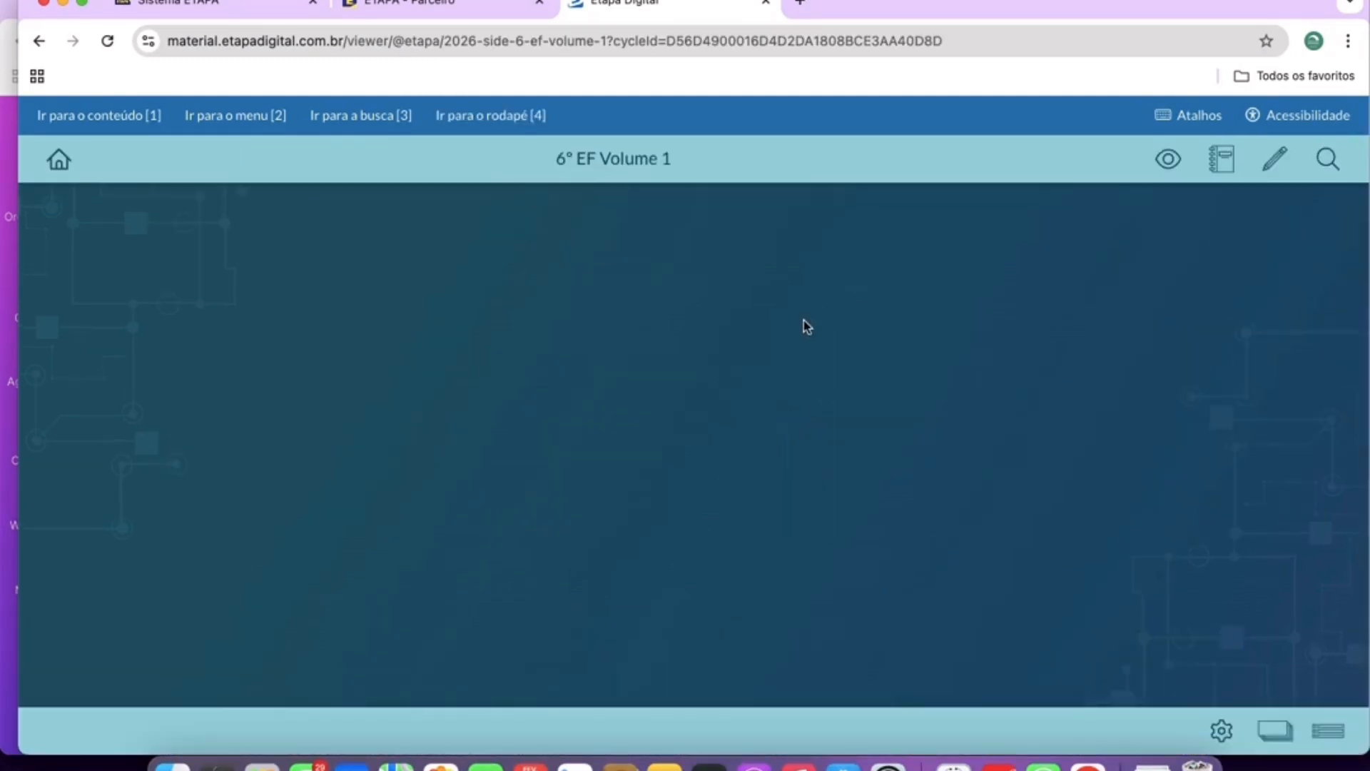
Set the book zoom to 80% and preview the page thumbnails.
left_click(1207, 730)
left_click(1221, 585)
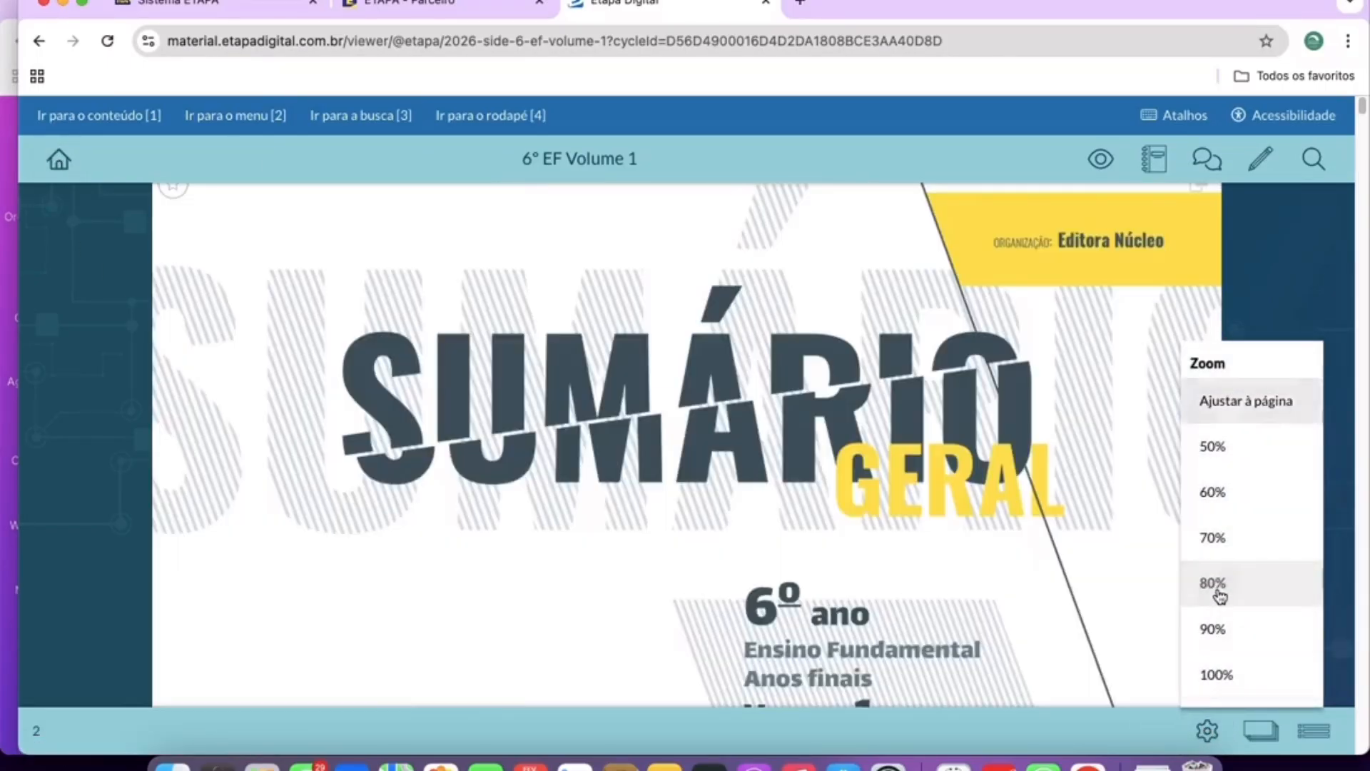
scroll(942, 526, "down", 3)
scroll(950, 539, "down", 10)
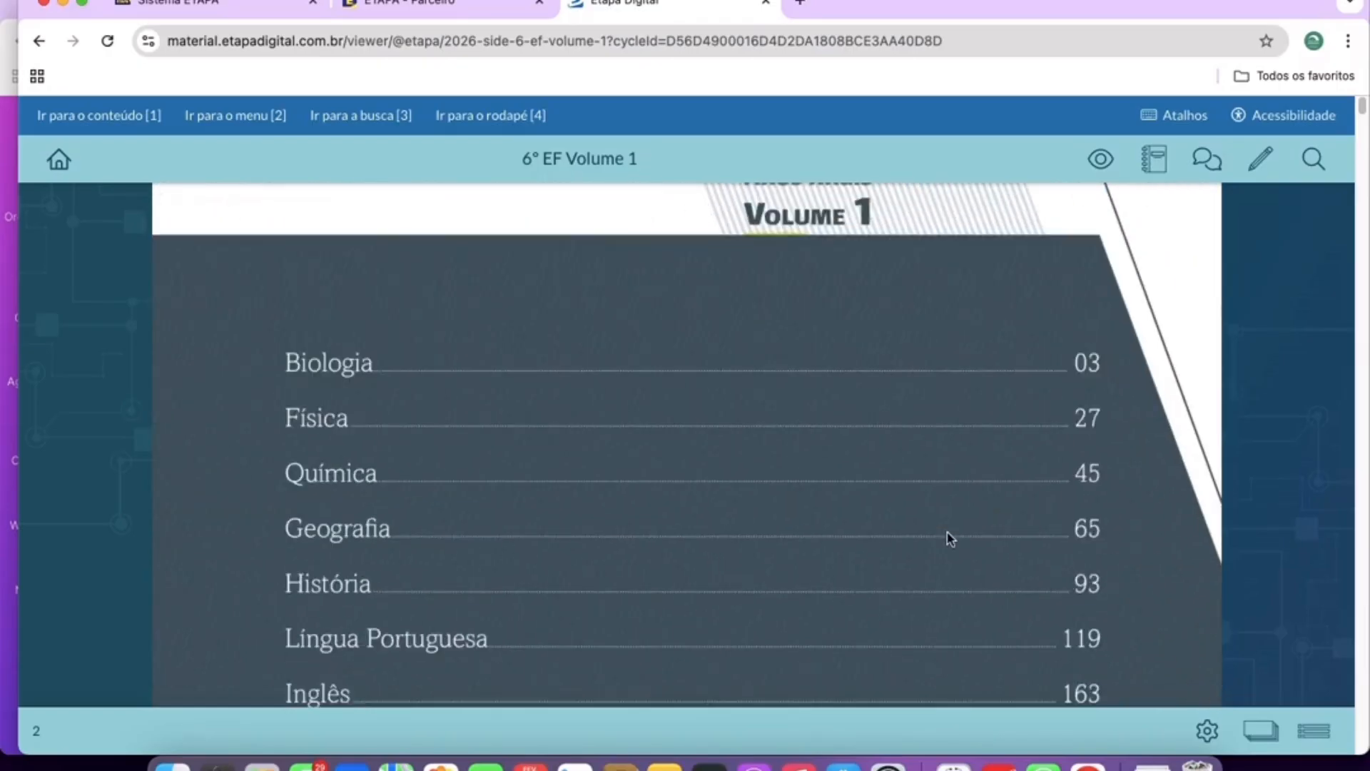
scroll(948, 534, "down", 10)
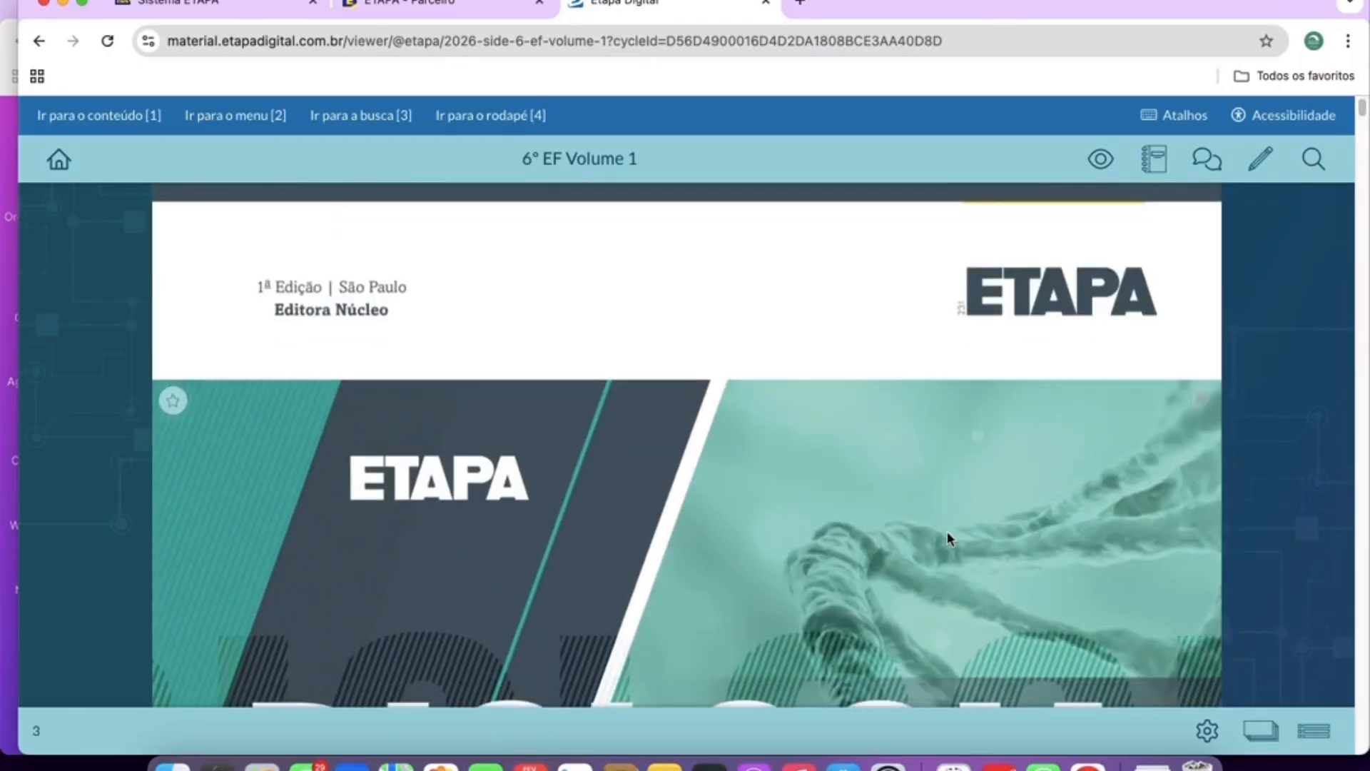
scroll(947, 537, "down", 10)
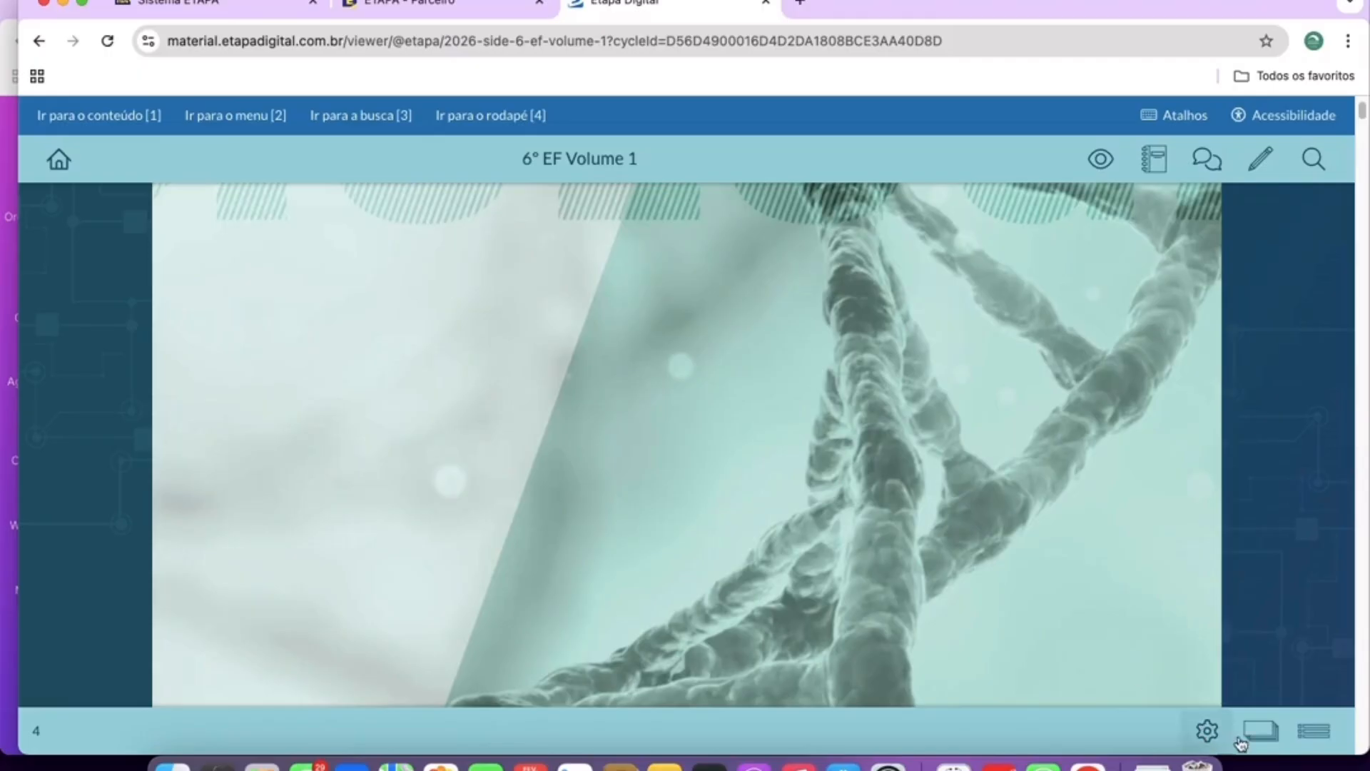
left_click(1242, 739)
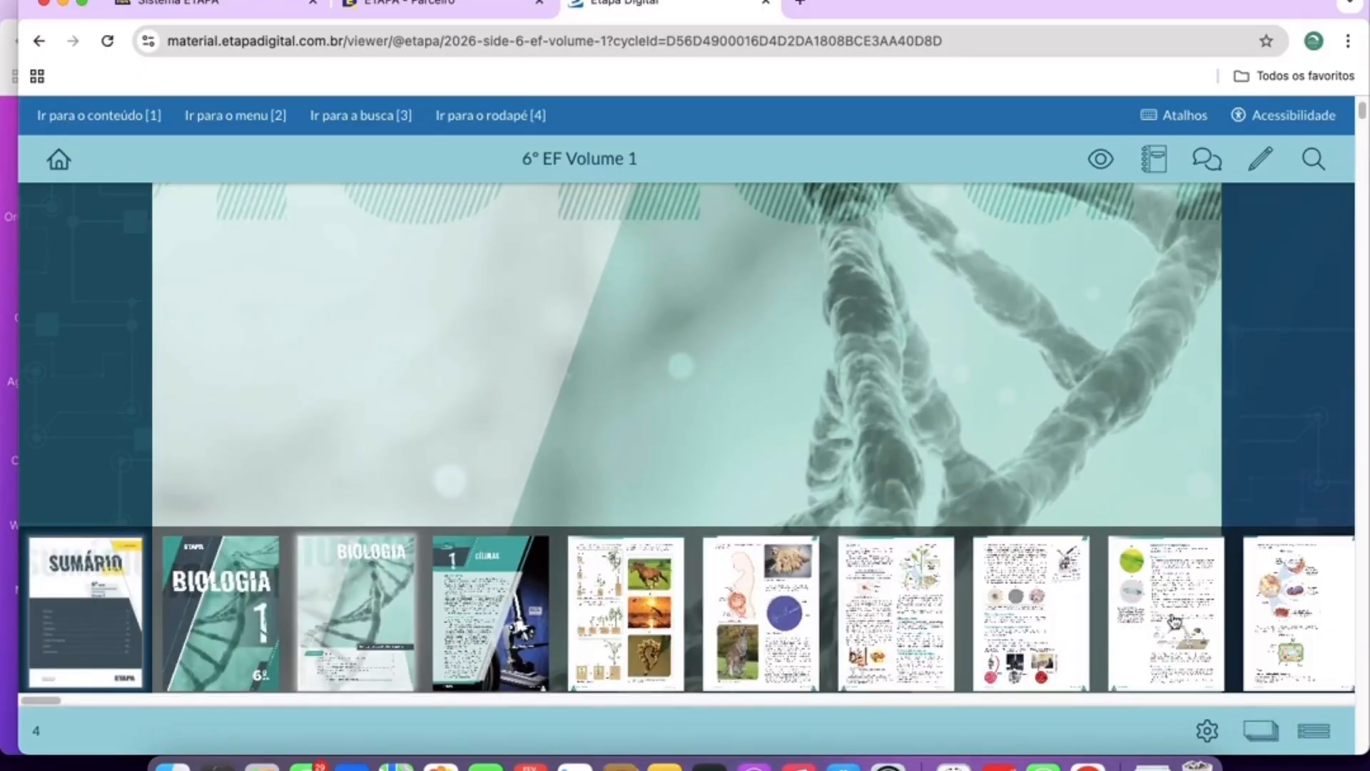
left_click(1268, 735)
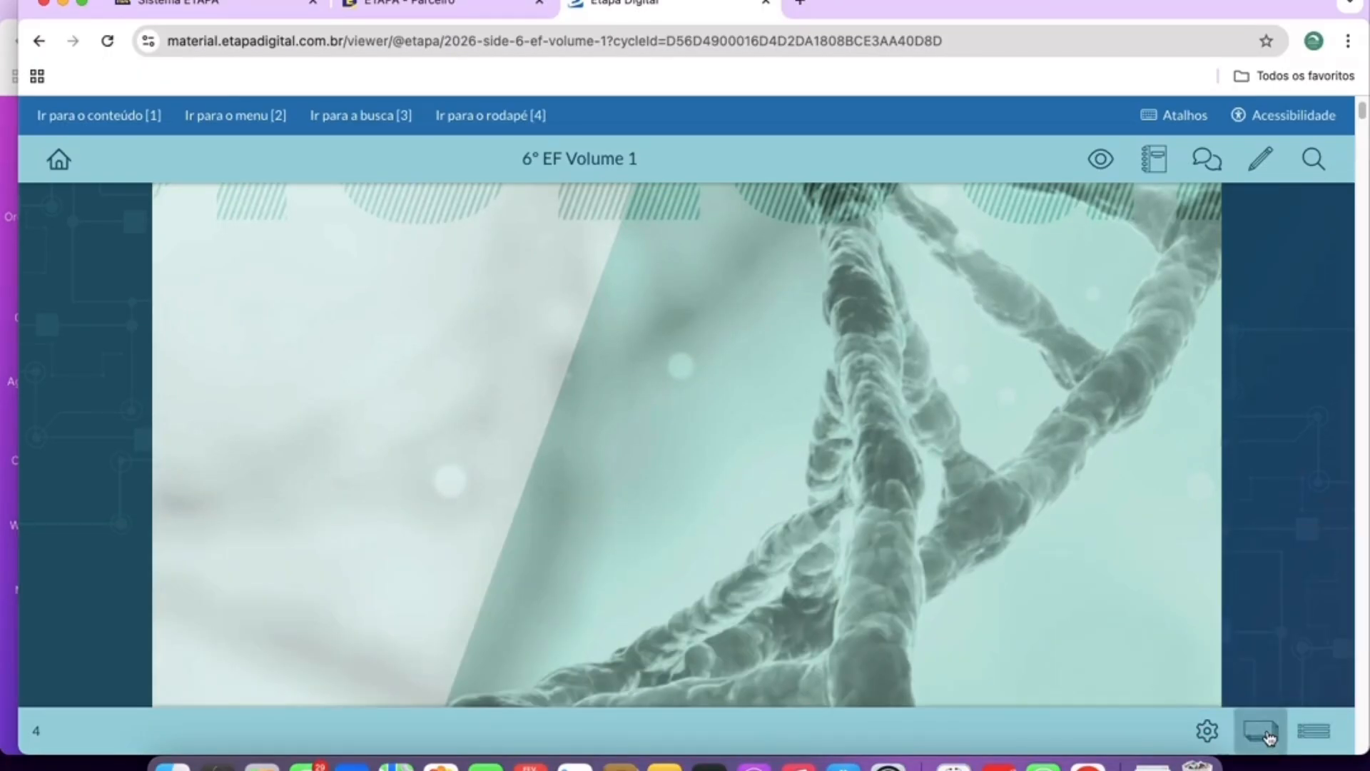
Jump to the Matemática section via the Sumário and scroll to page 209.
left_click(1313, 733)
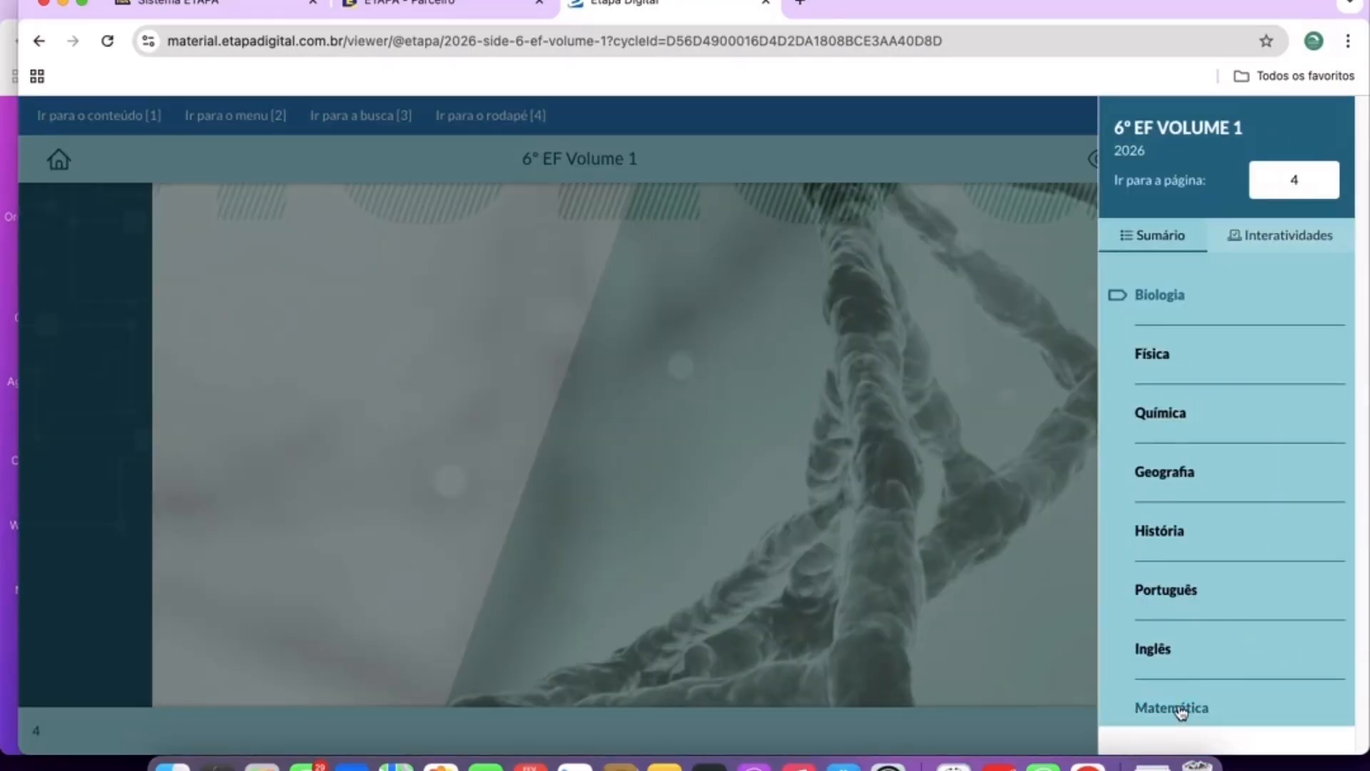
left_click(1179, 708)
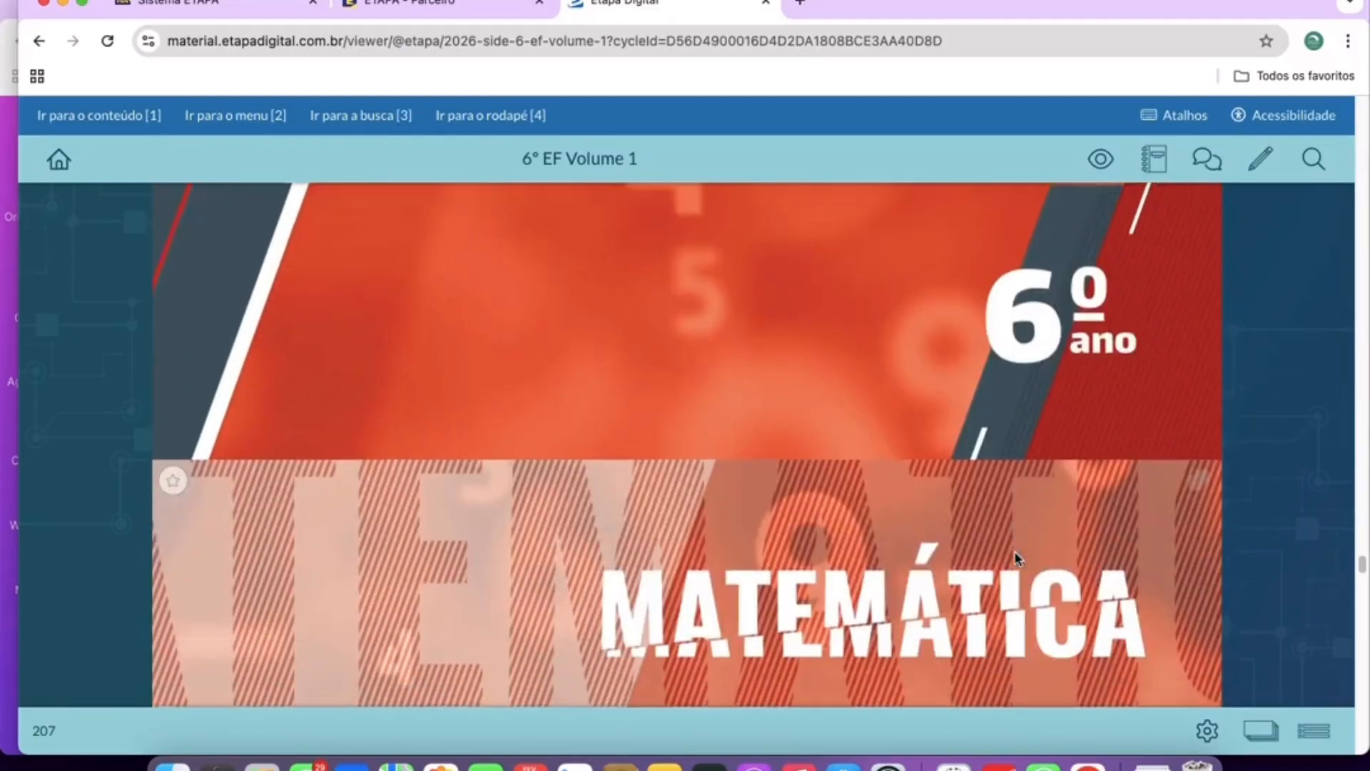
scroll(1017, 558, "down", 10)
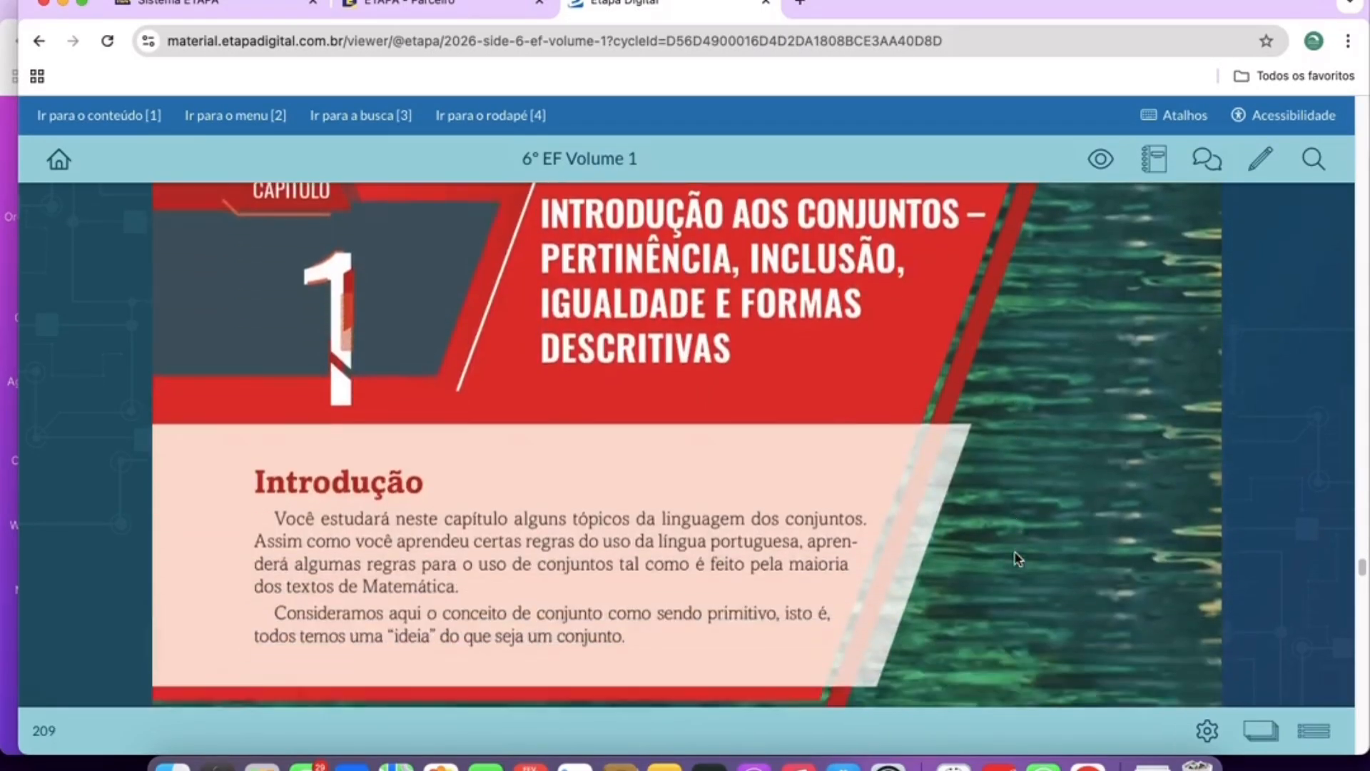
scroll(1016, 558, "down", 4)
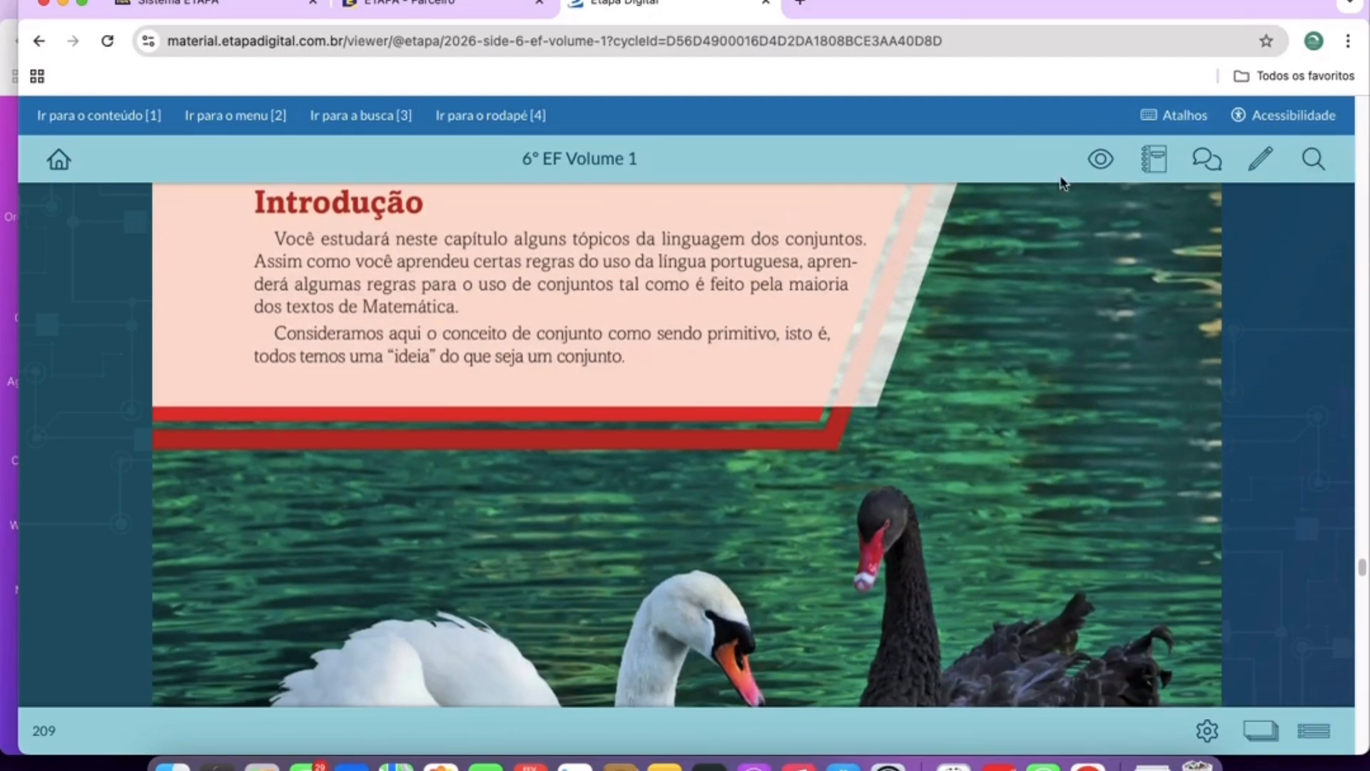
scroll(1115, 182, "down", 1)
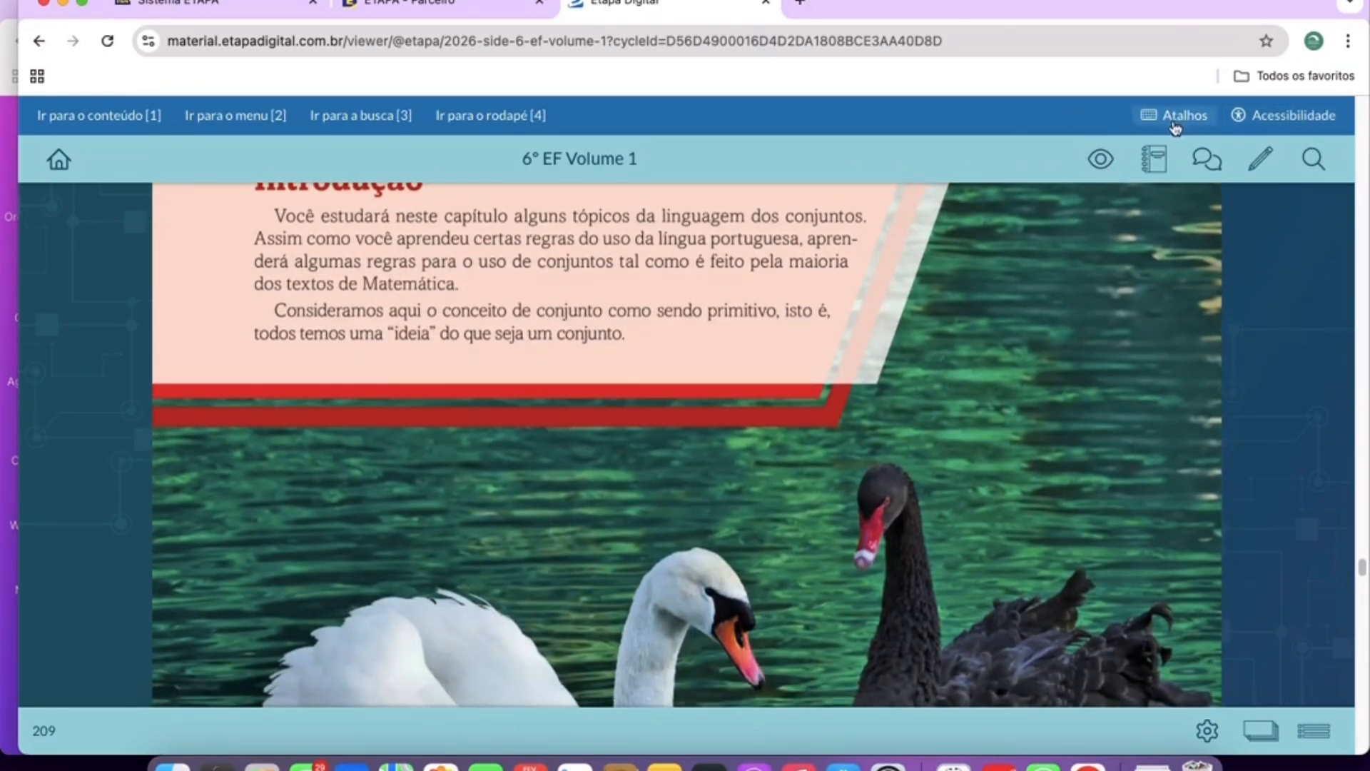
left_click(1101, 160)
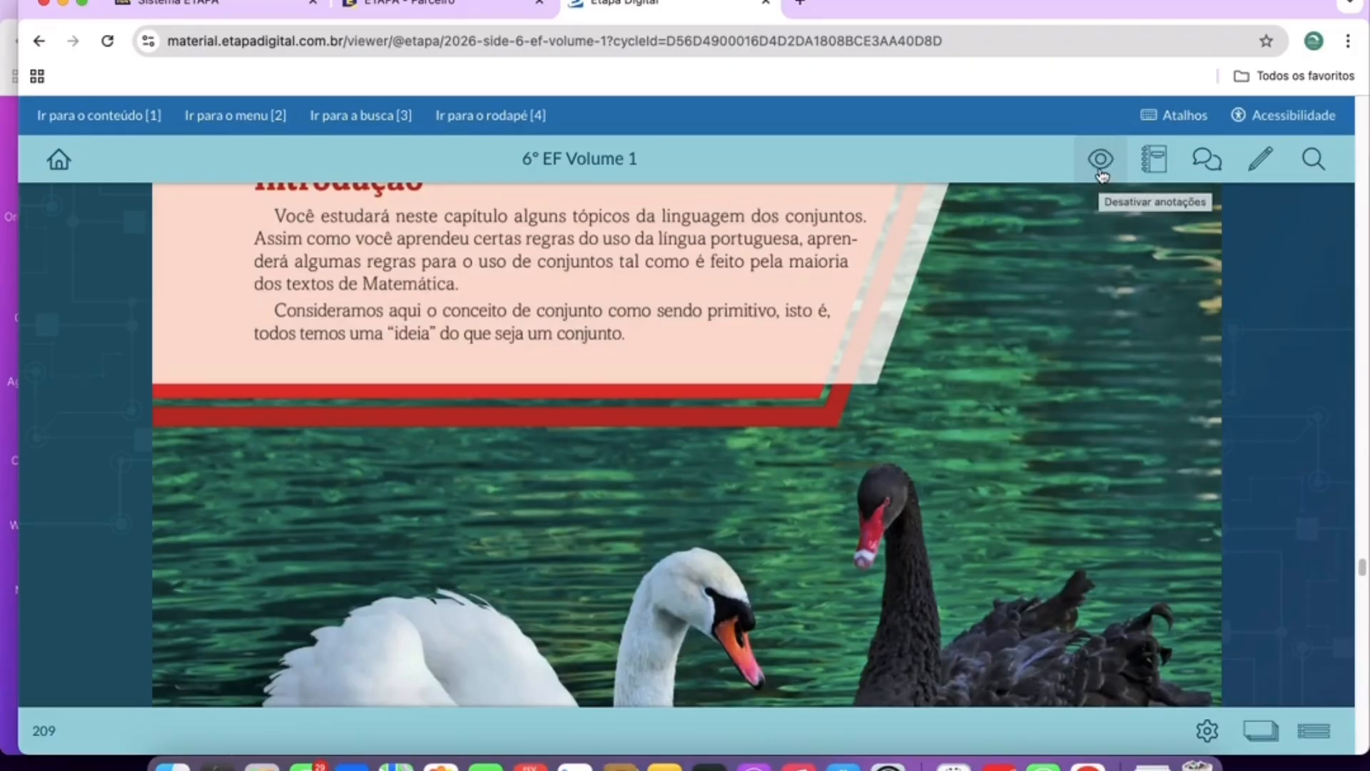
left_click(1102, 170)
left_click(1102, 170)
left_click_drag(550, 323, 805, 412)
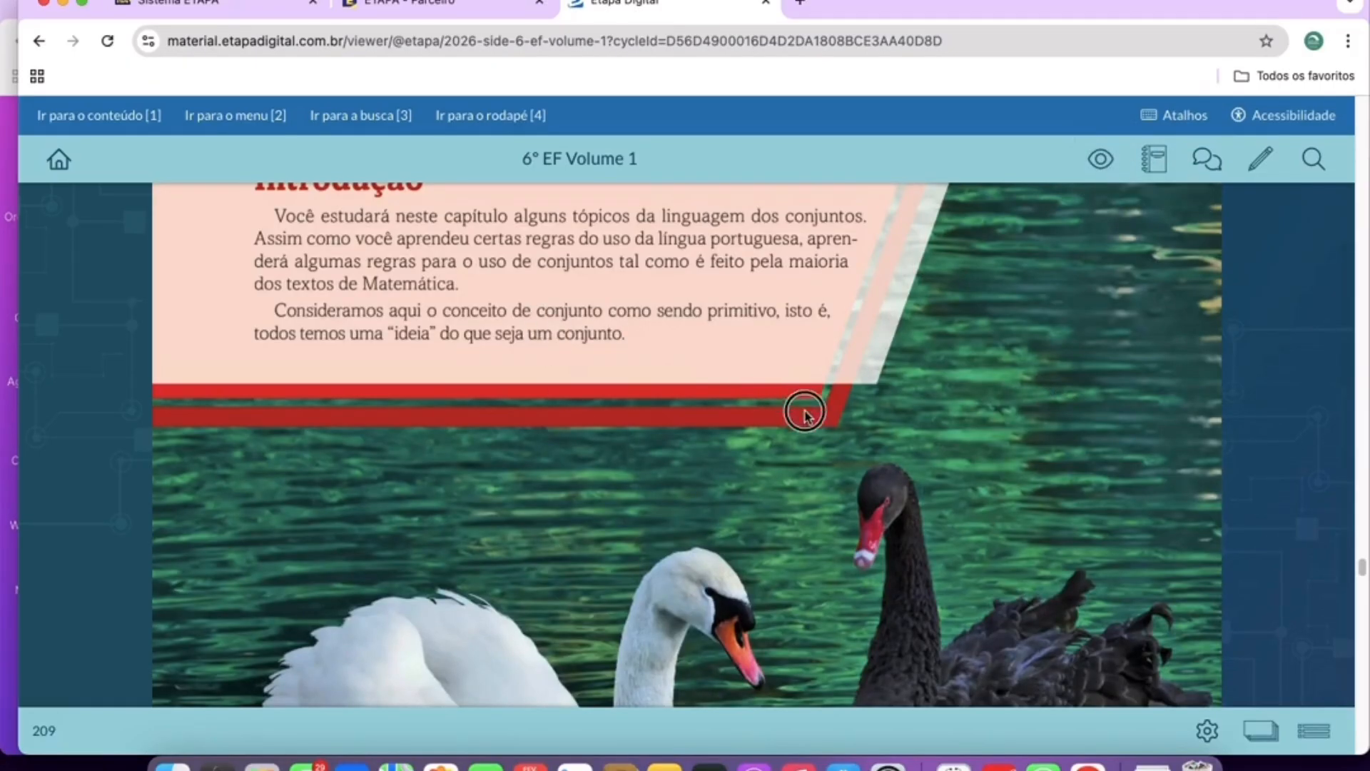
left_click(1101, 160)
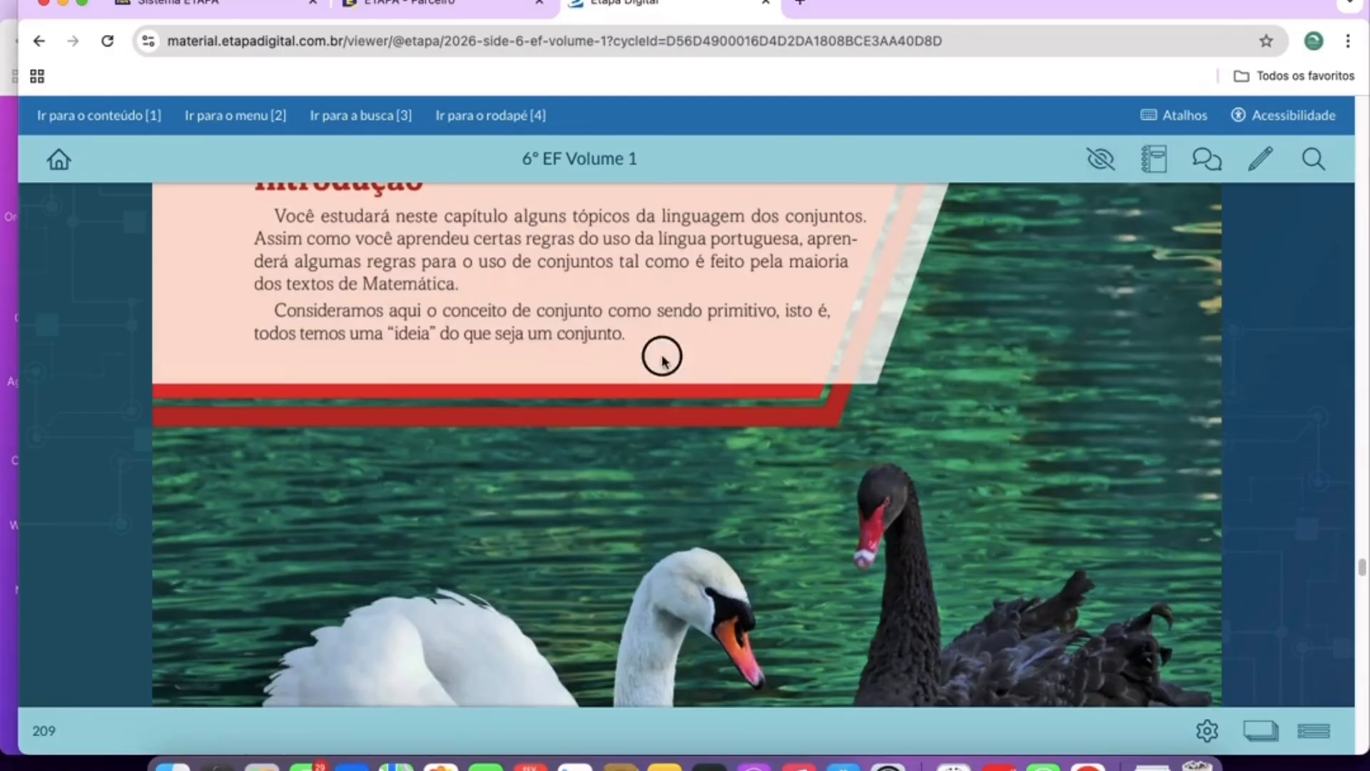
left_click(1101, 159)
scroll(428, 275, "down", 1)
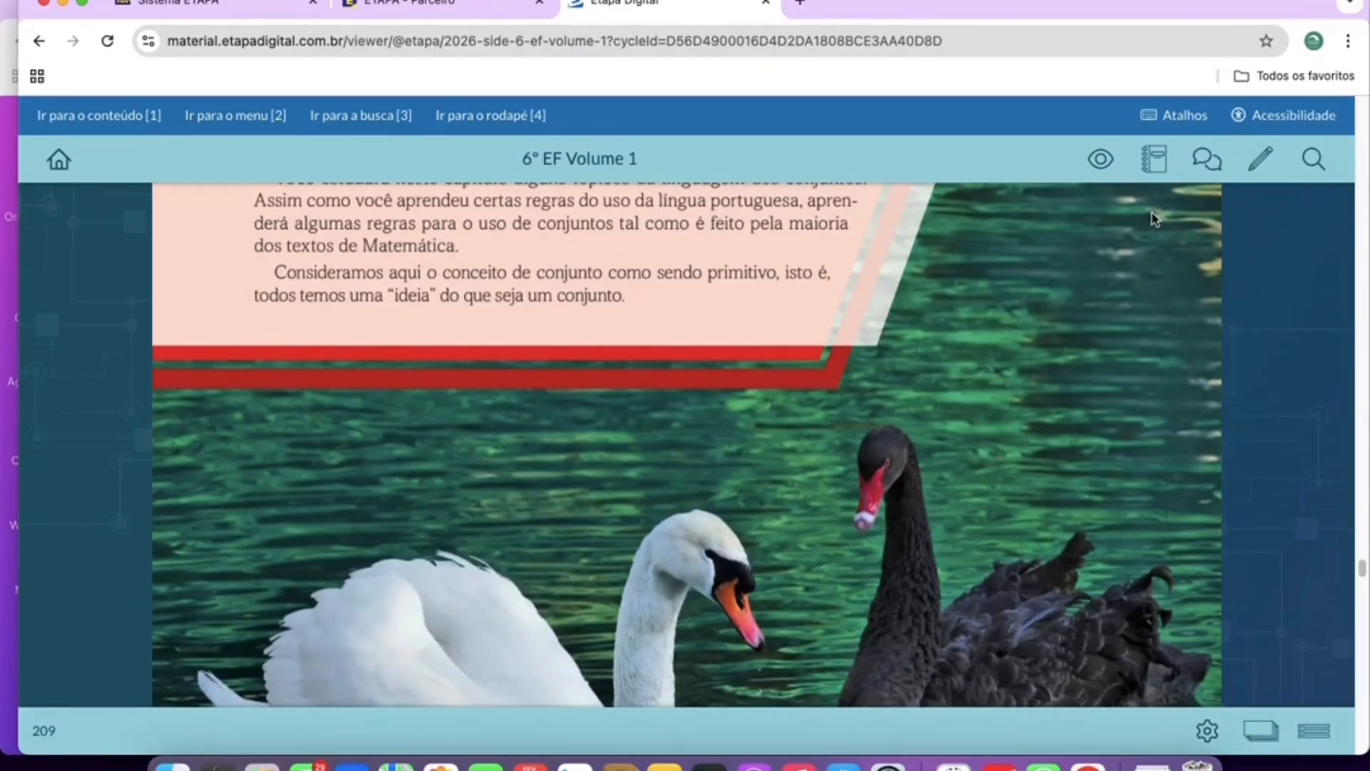
left_click(1154, 163)
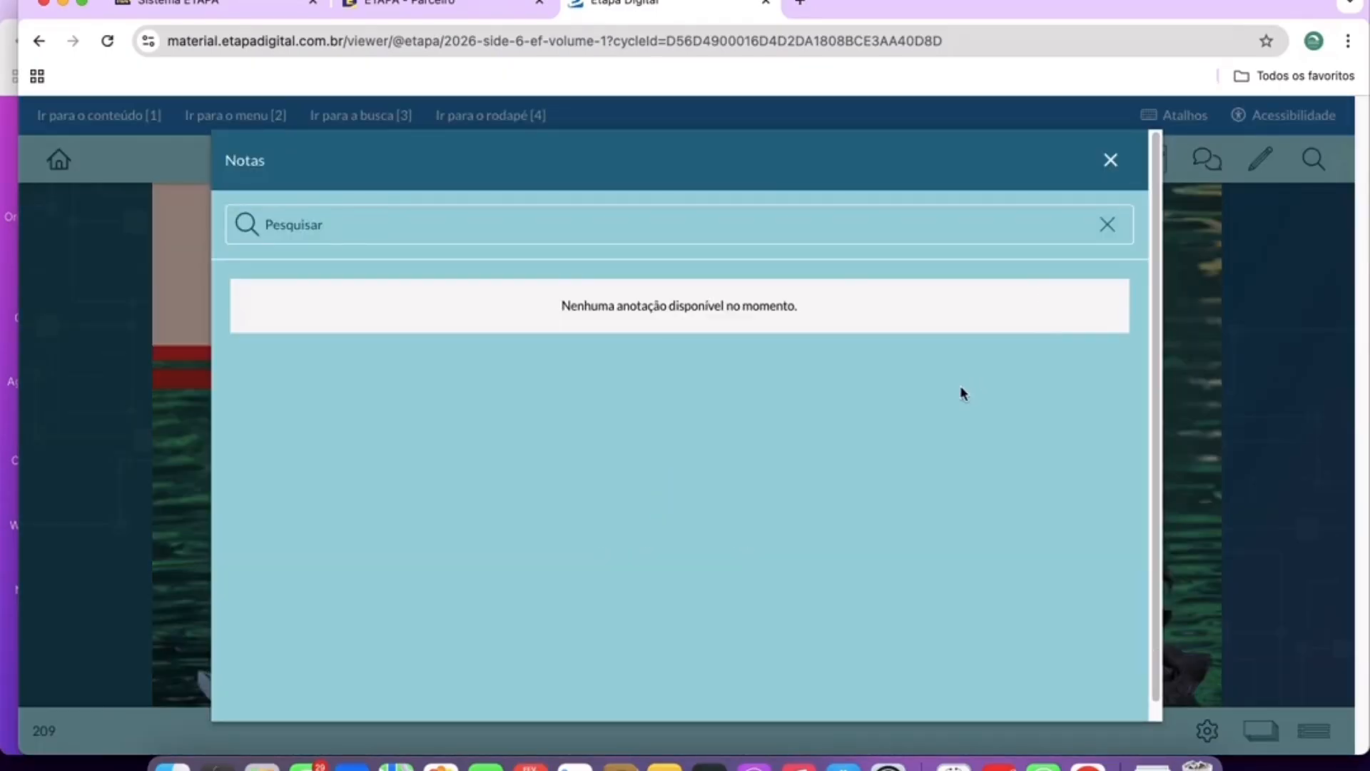
left_click(1110, 161)
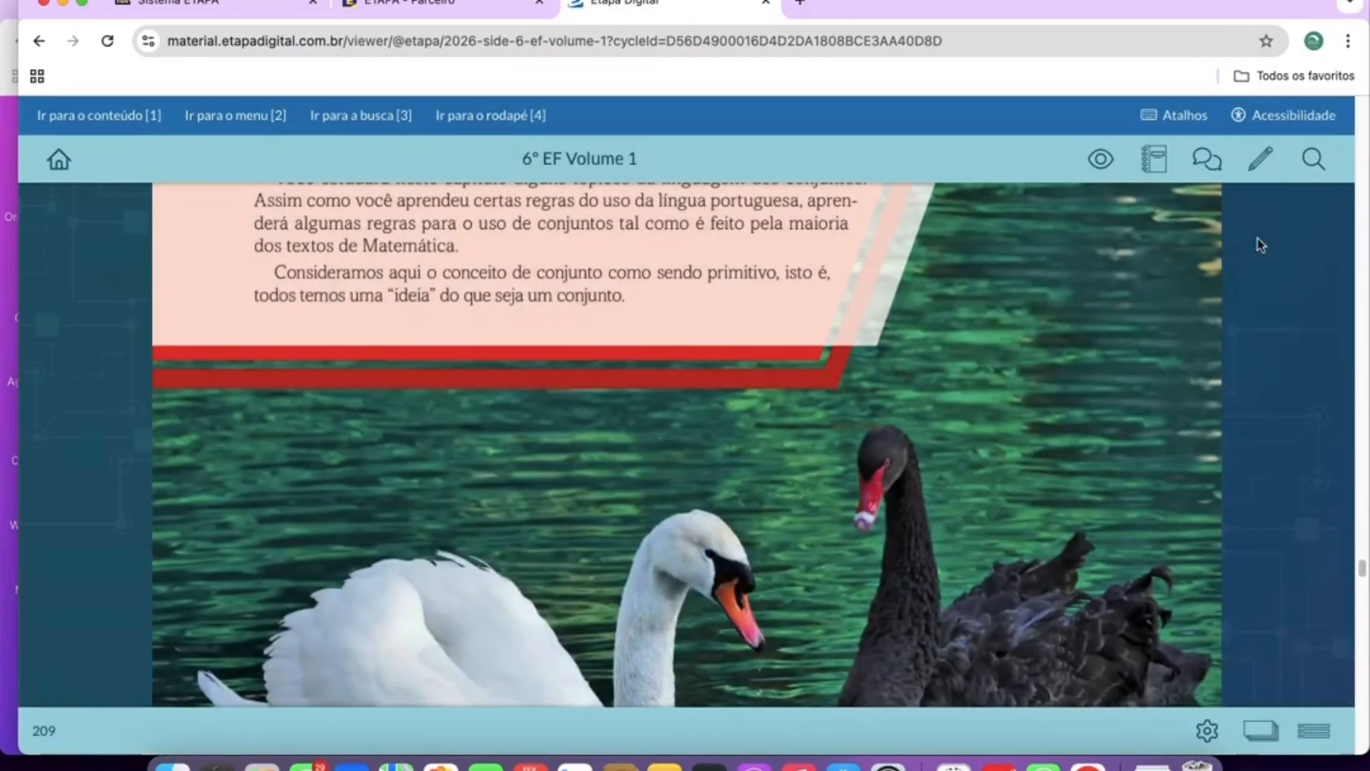
left_click(1206, 168)
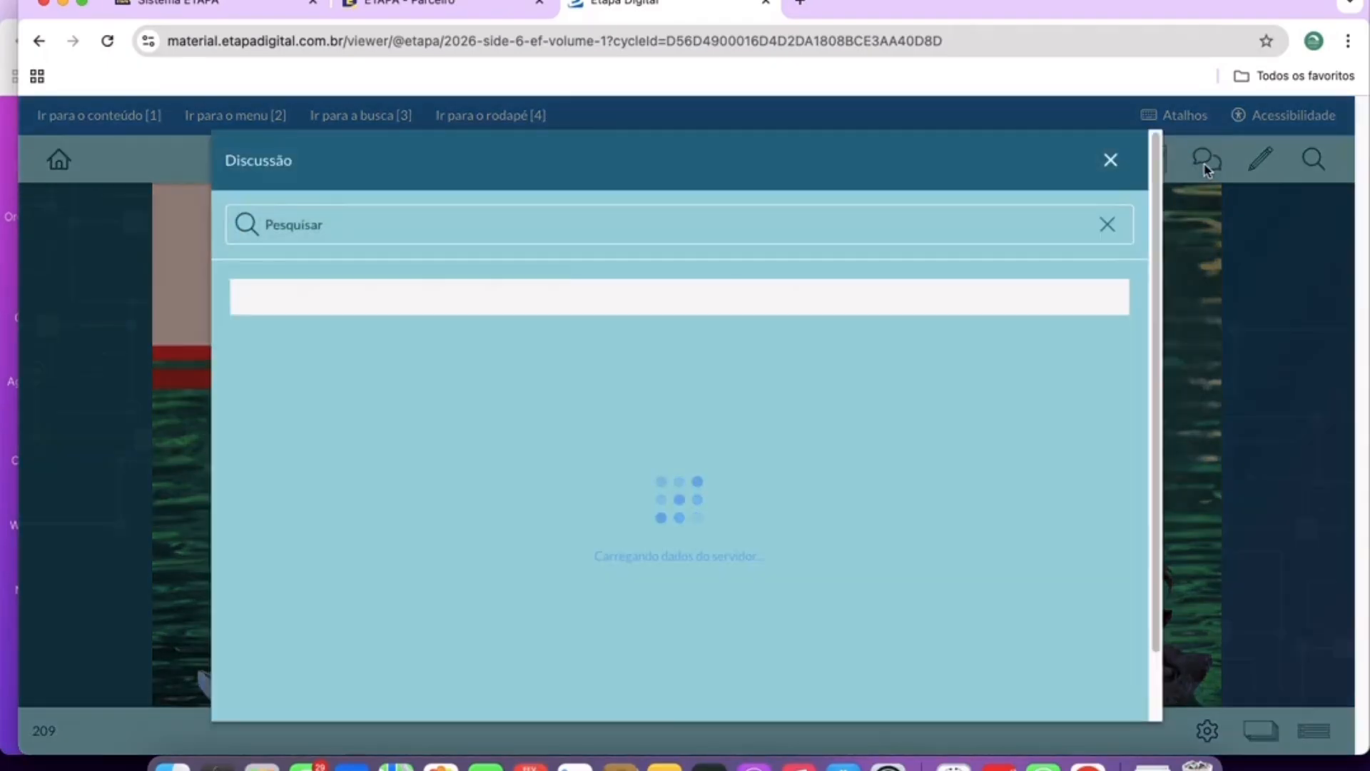
left_click(1111, 160)
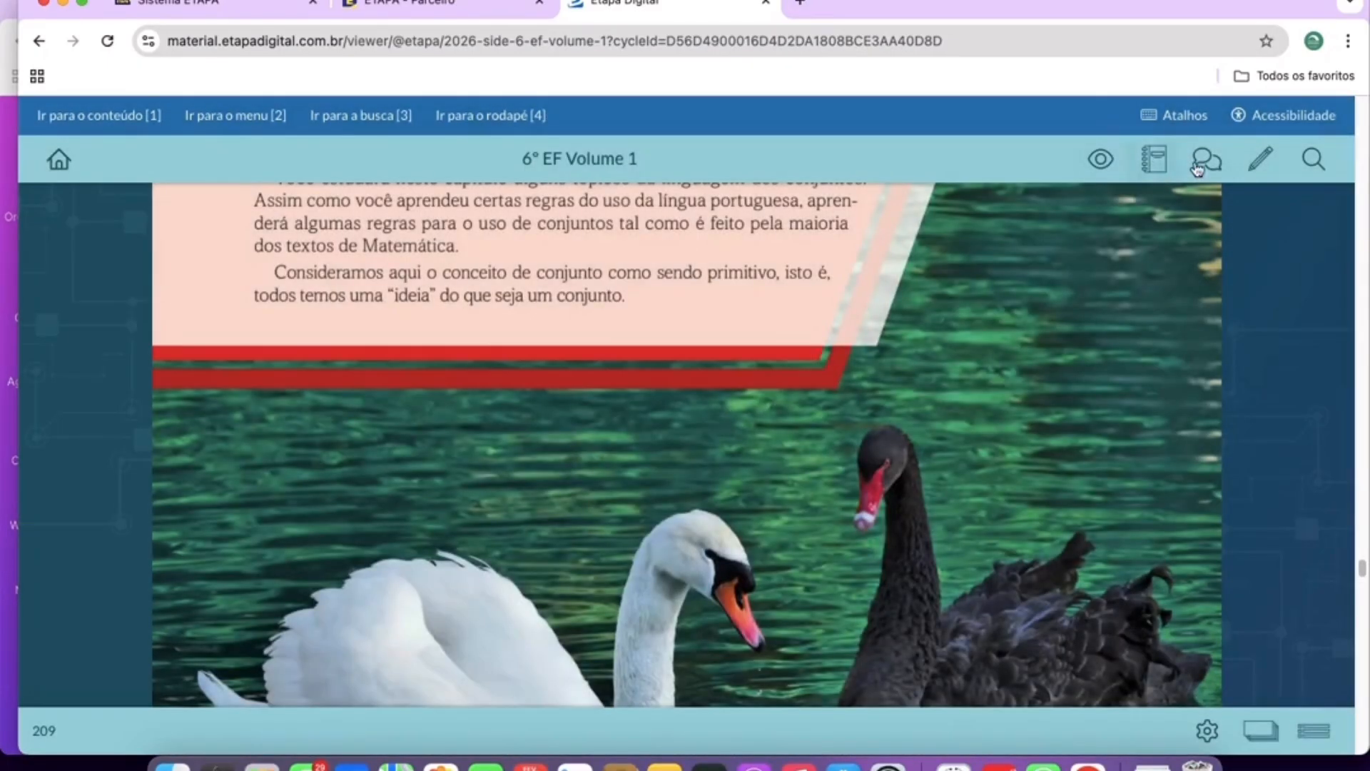
Highlight and save the 'Consideramos aqui o conceito de conjunto…' sentence, then confirm it under Notas.
left_click(1264, 161)
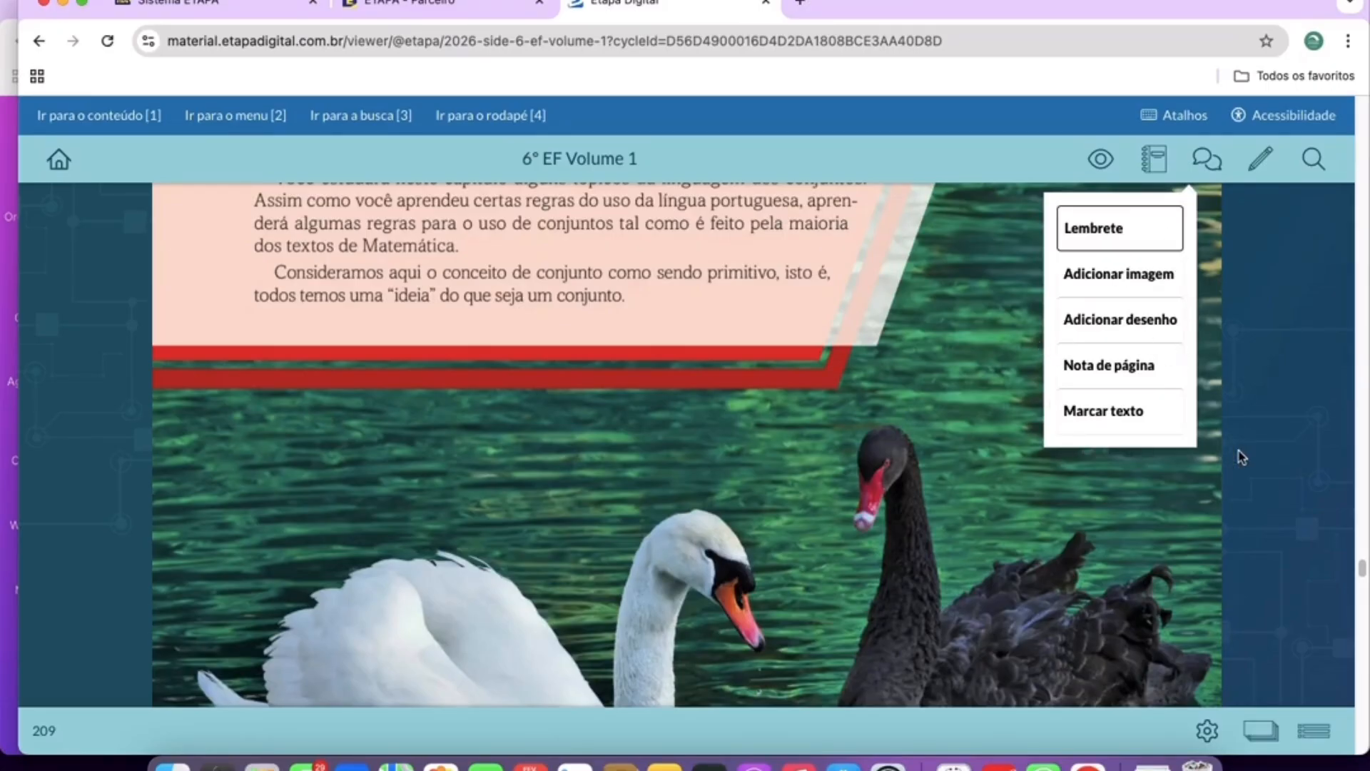
left_click(1126, 408)
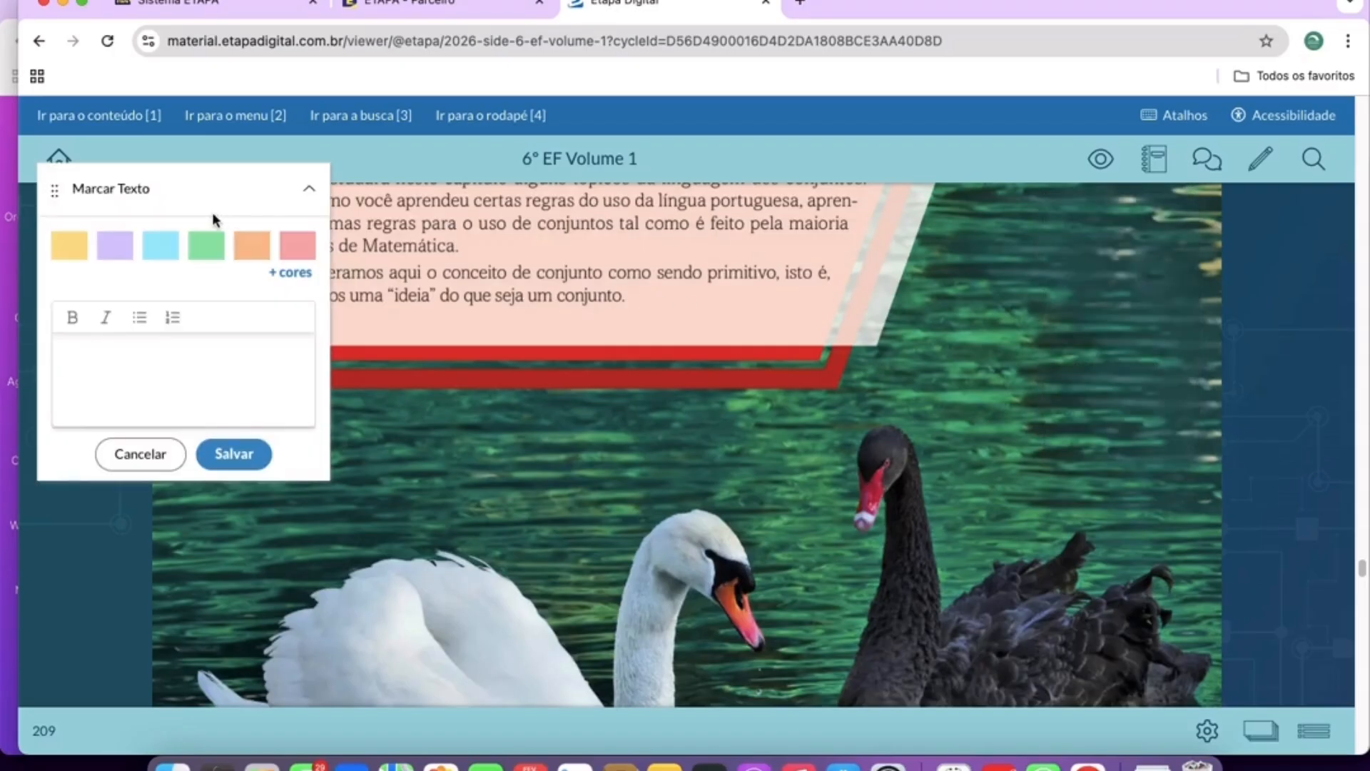
left_click_drag(380, 248, 649, 306)
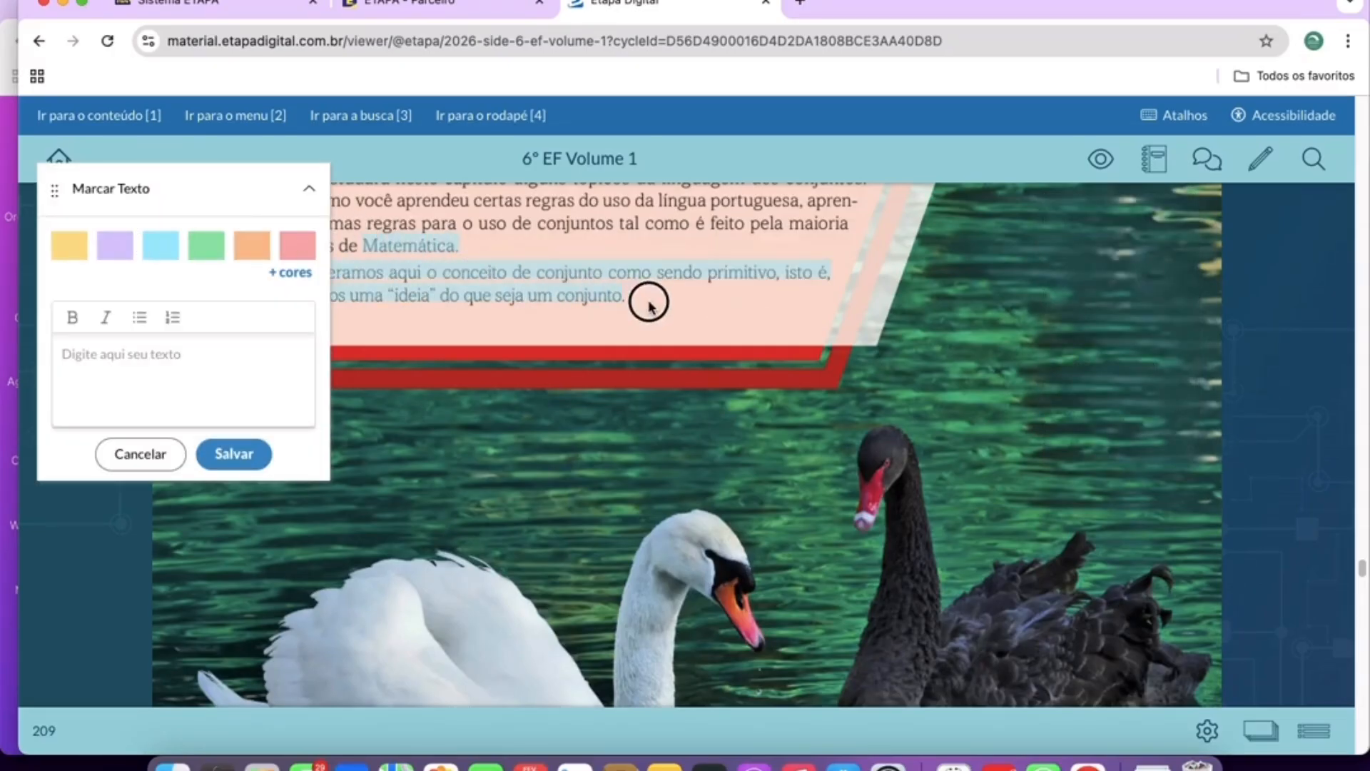
left_click(235, 458)
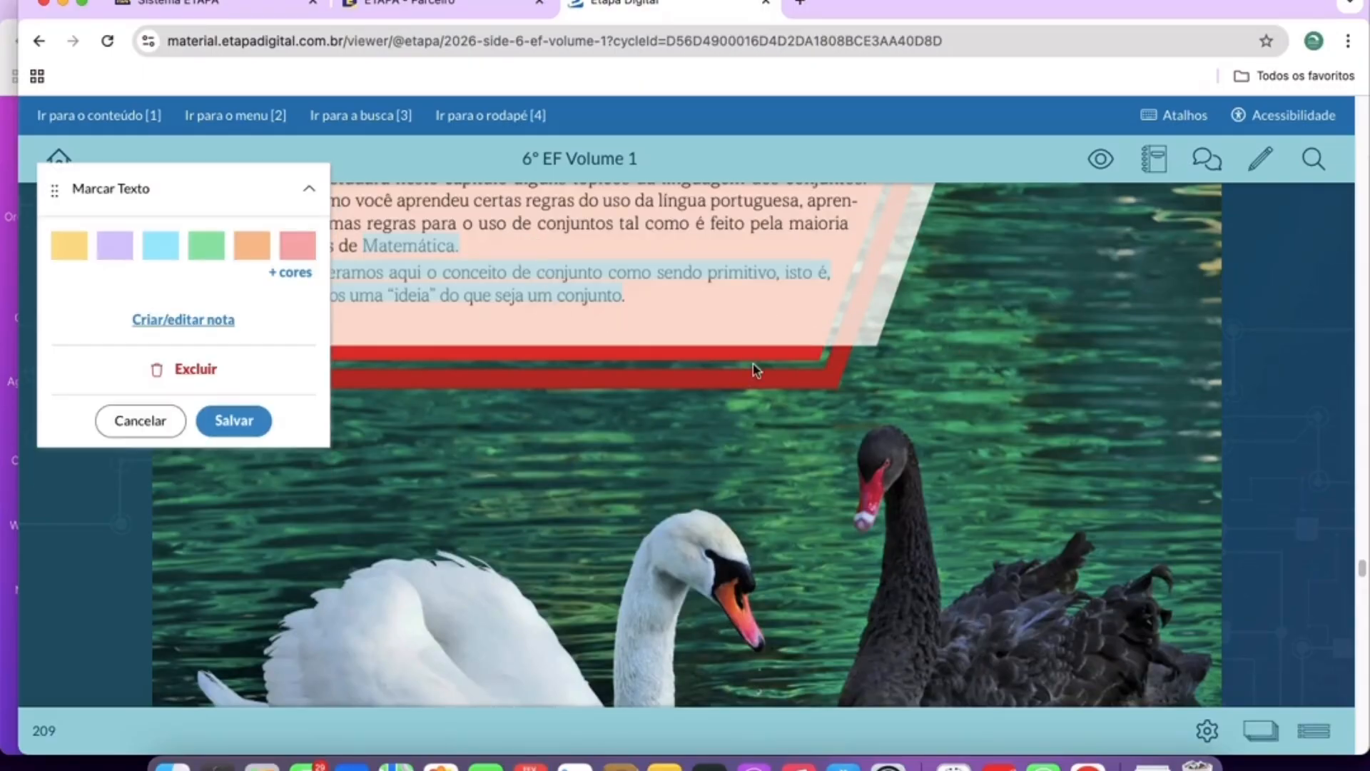
left_click(1156, 163)
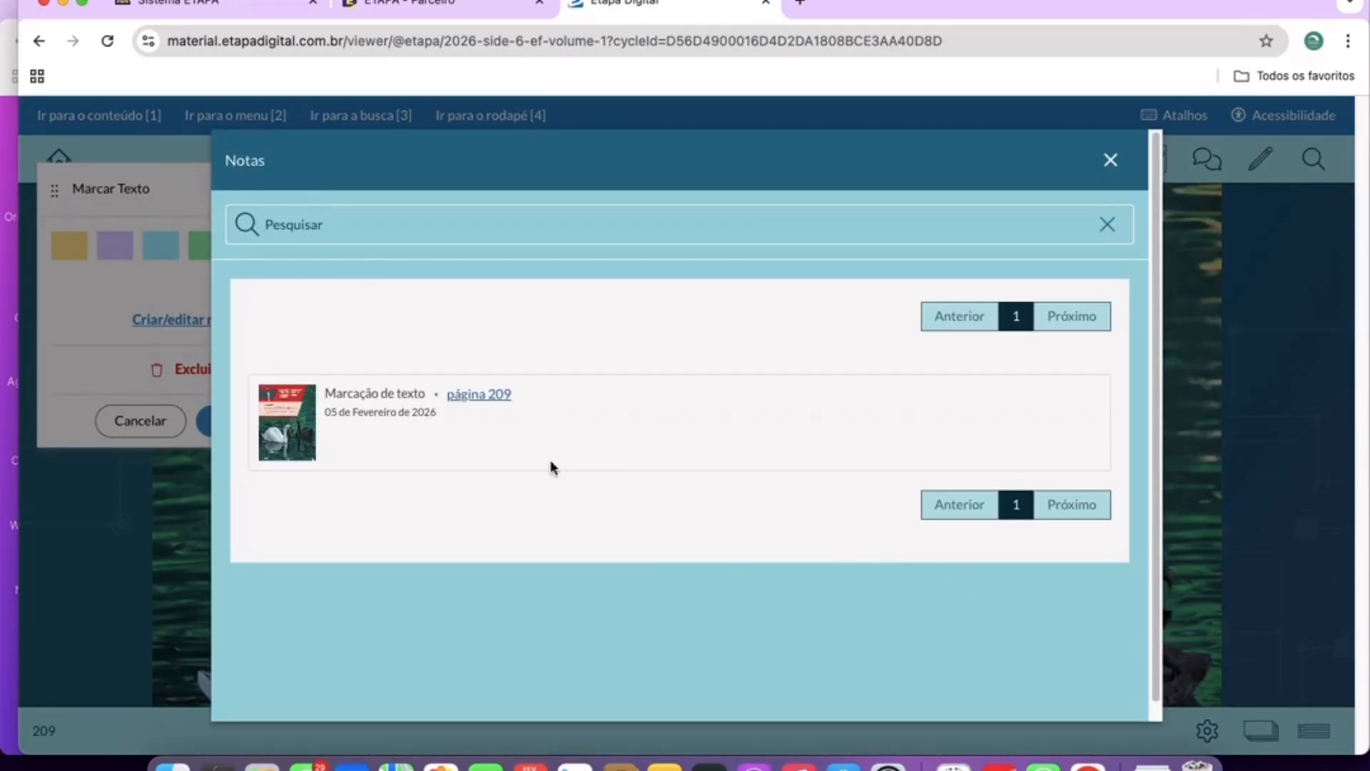
left_click(1111, 161)
left_click(307, 192)
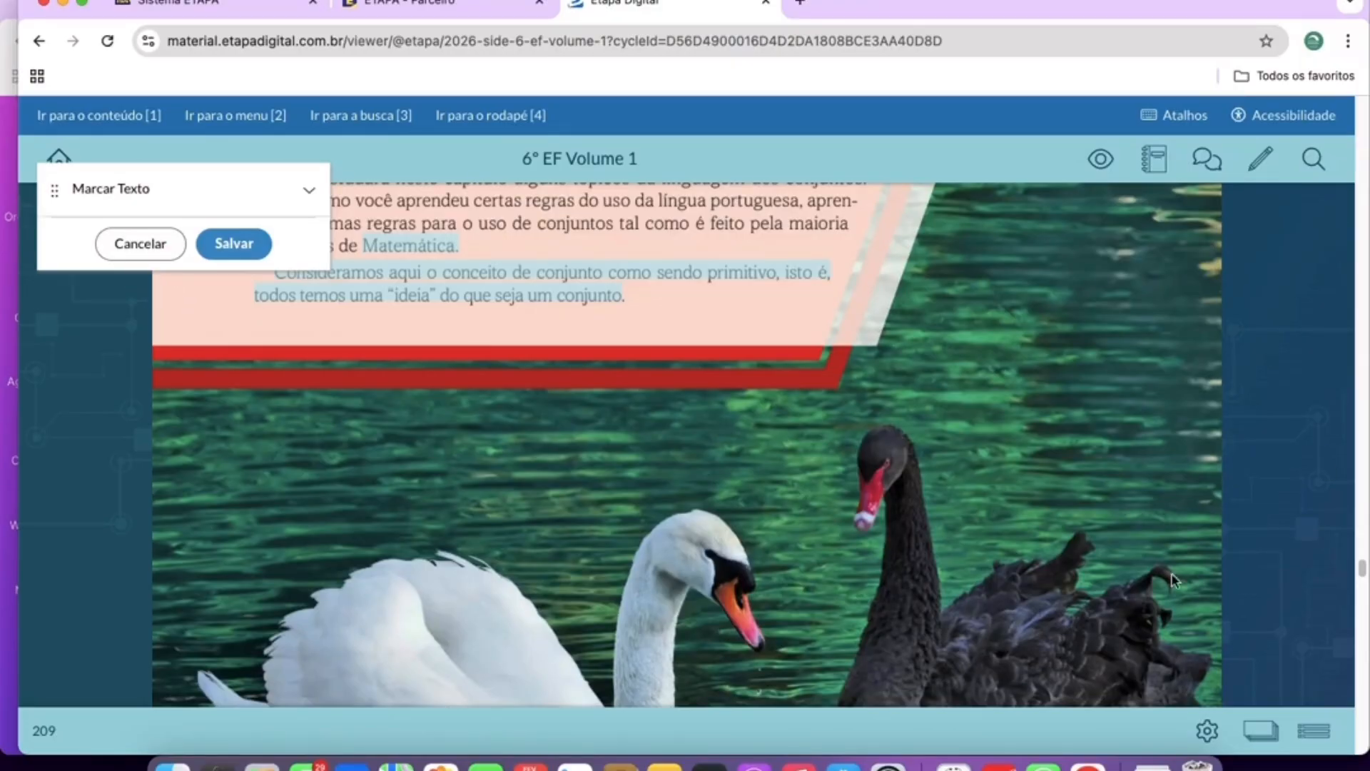
Search the book for 'conj' to list the conjunto matches.
left_click(1313, 158)
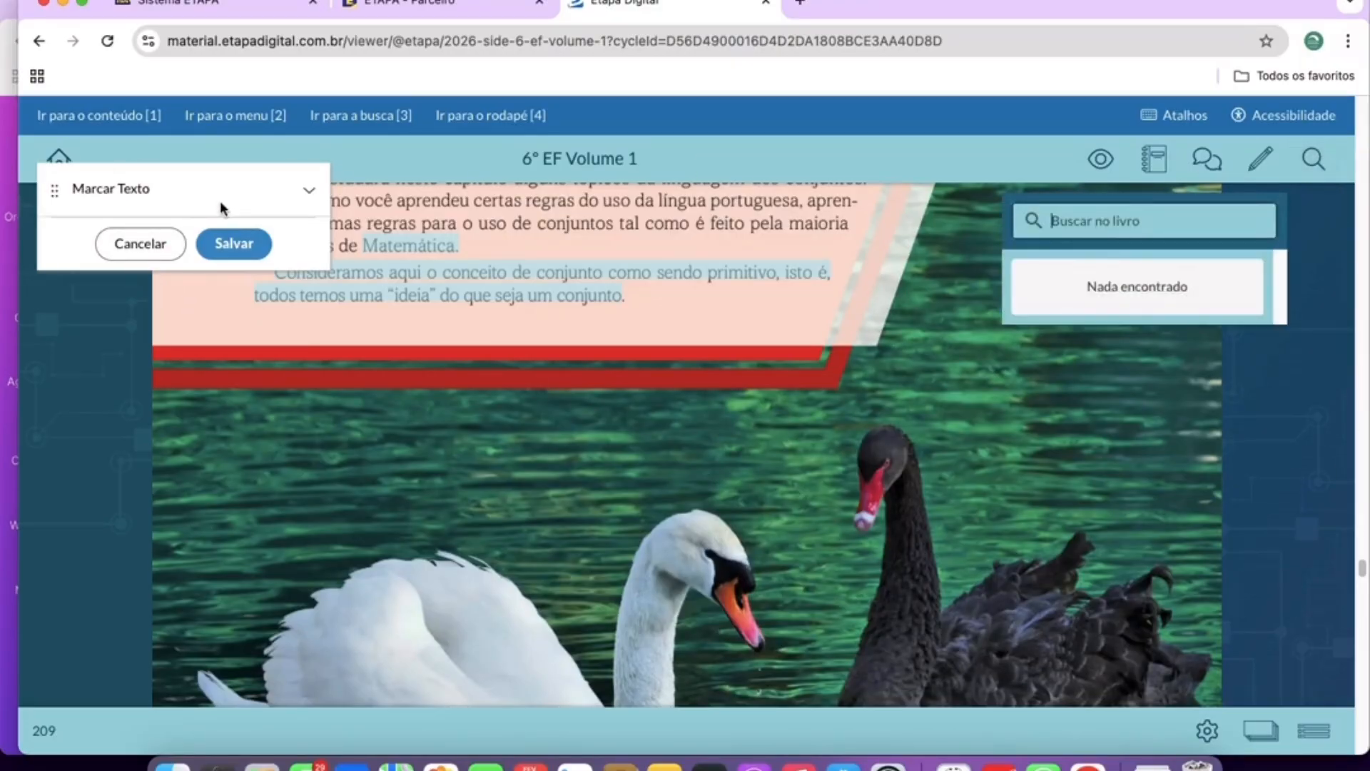
left_click(1147, 228)
type("conjunto")
key("Return")
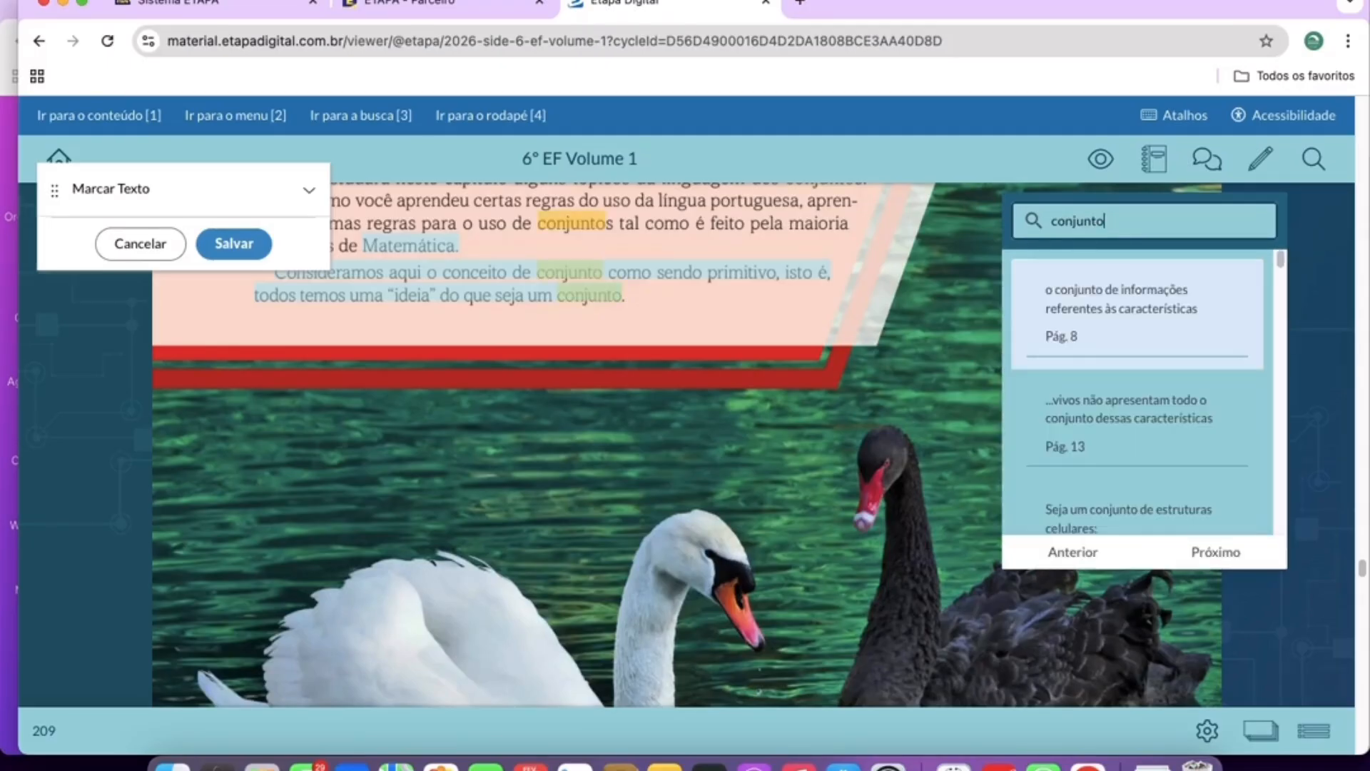
scroll(1158, 398, "down", 1)
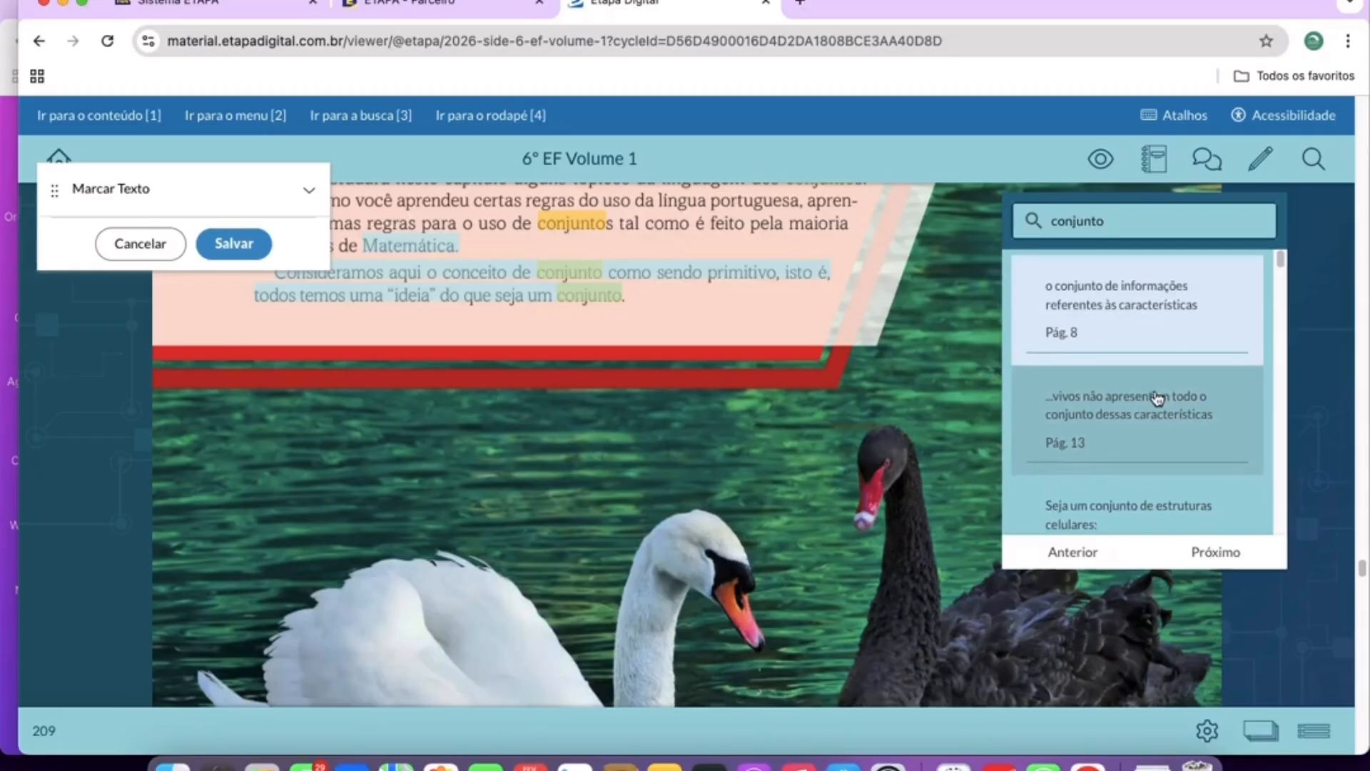
left_click(846, 528)
scroll(846, 527, "down", 5)
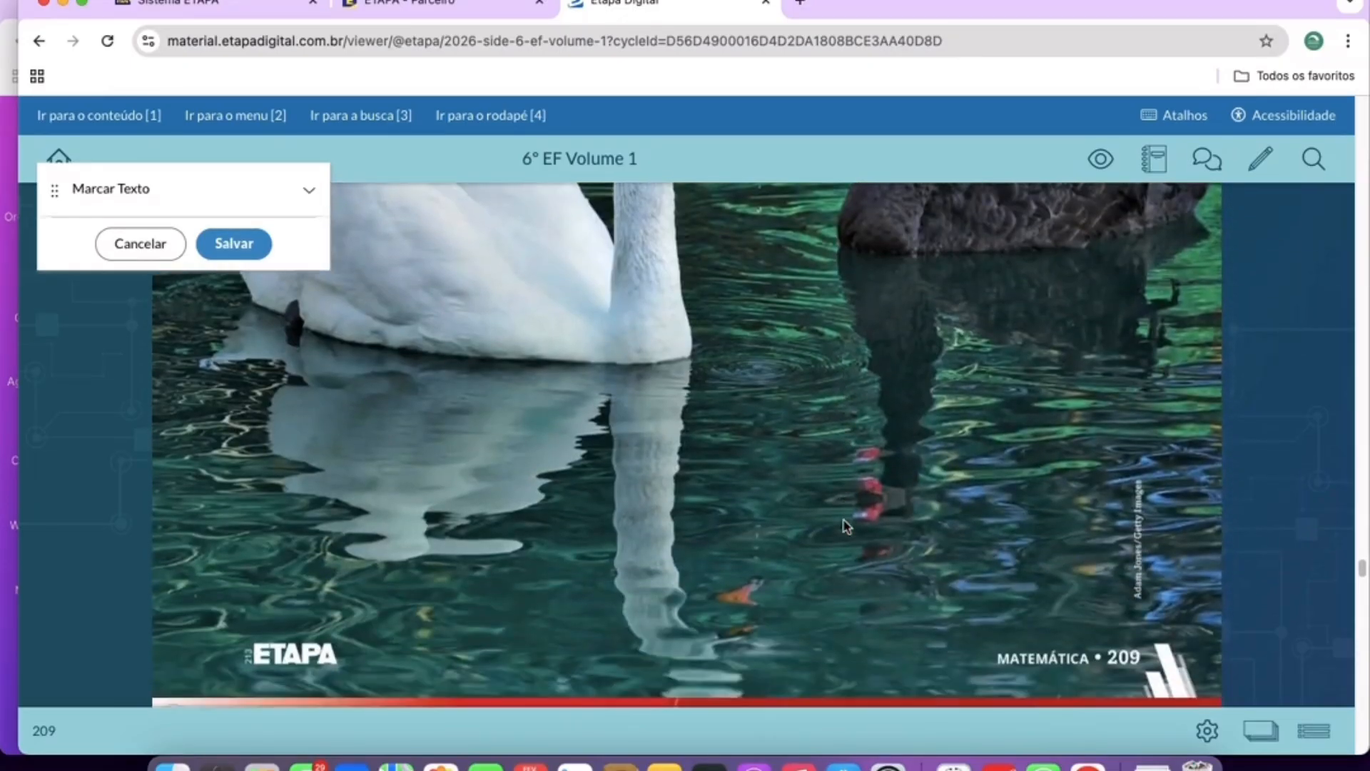
scroll(846, 528, "down", 3)
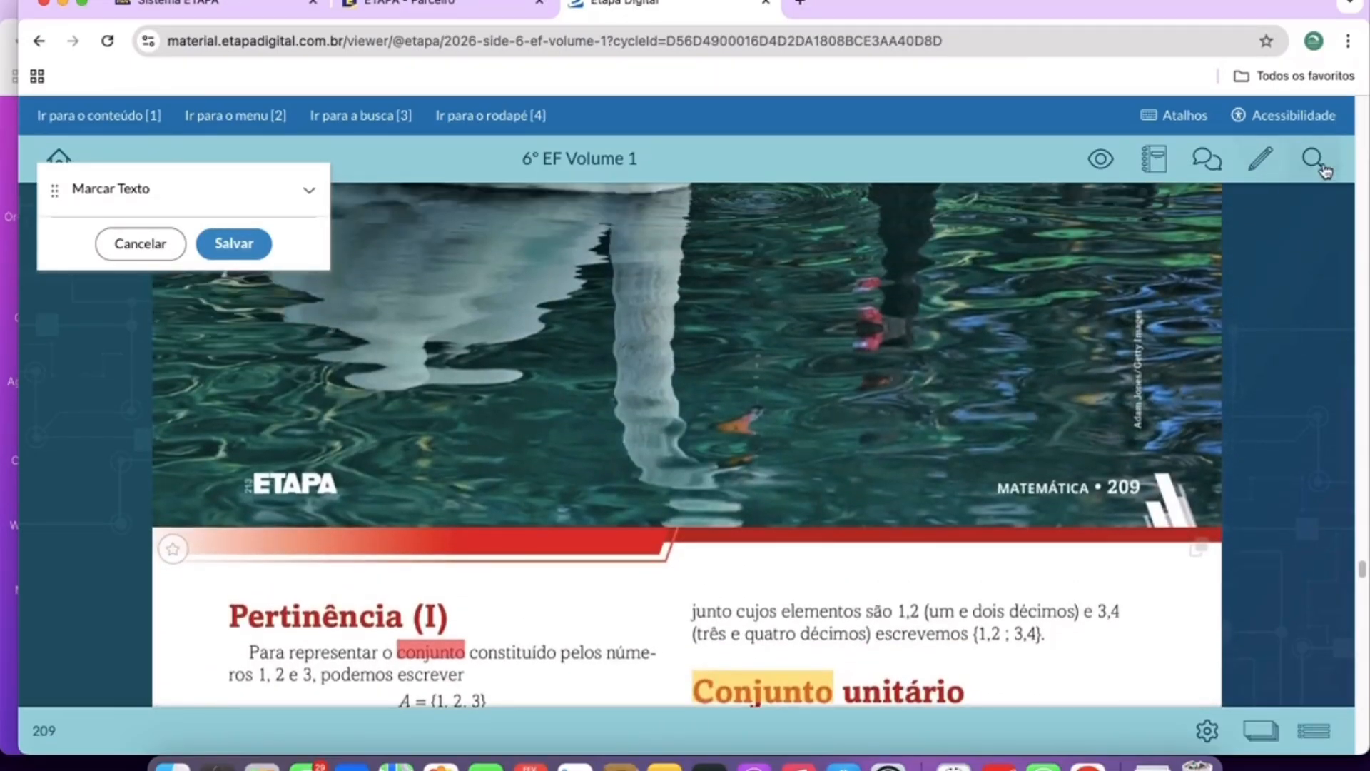
From the conjunto results, visit the page 209 match, then the 'Para representar o conjunto…' match on page 210.
left_click(1317, 163)
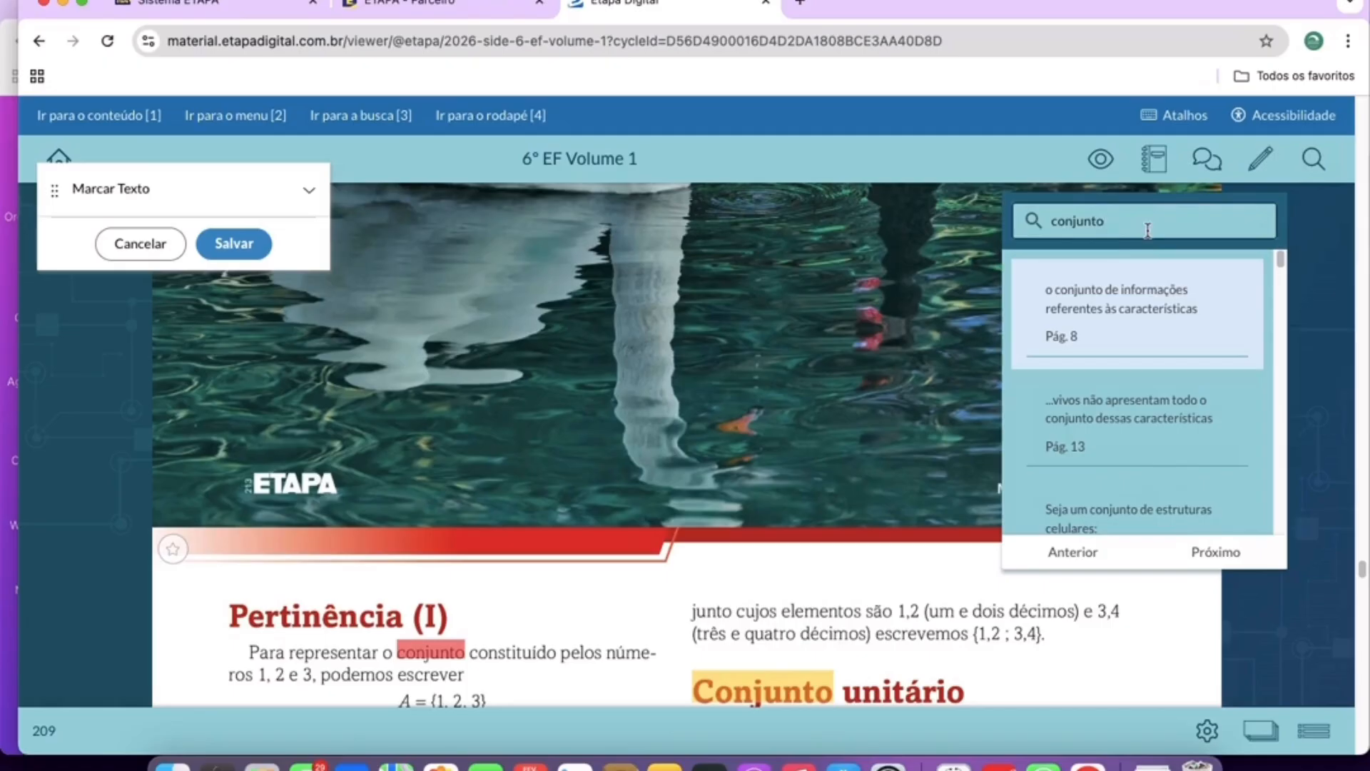
left_click_drag(1034, 492, 1129, 493)
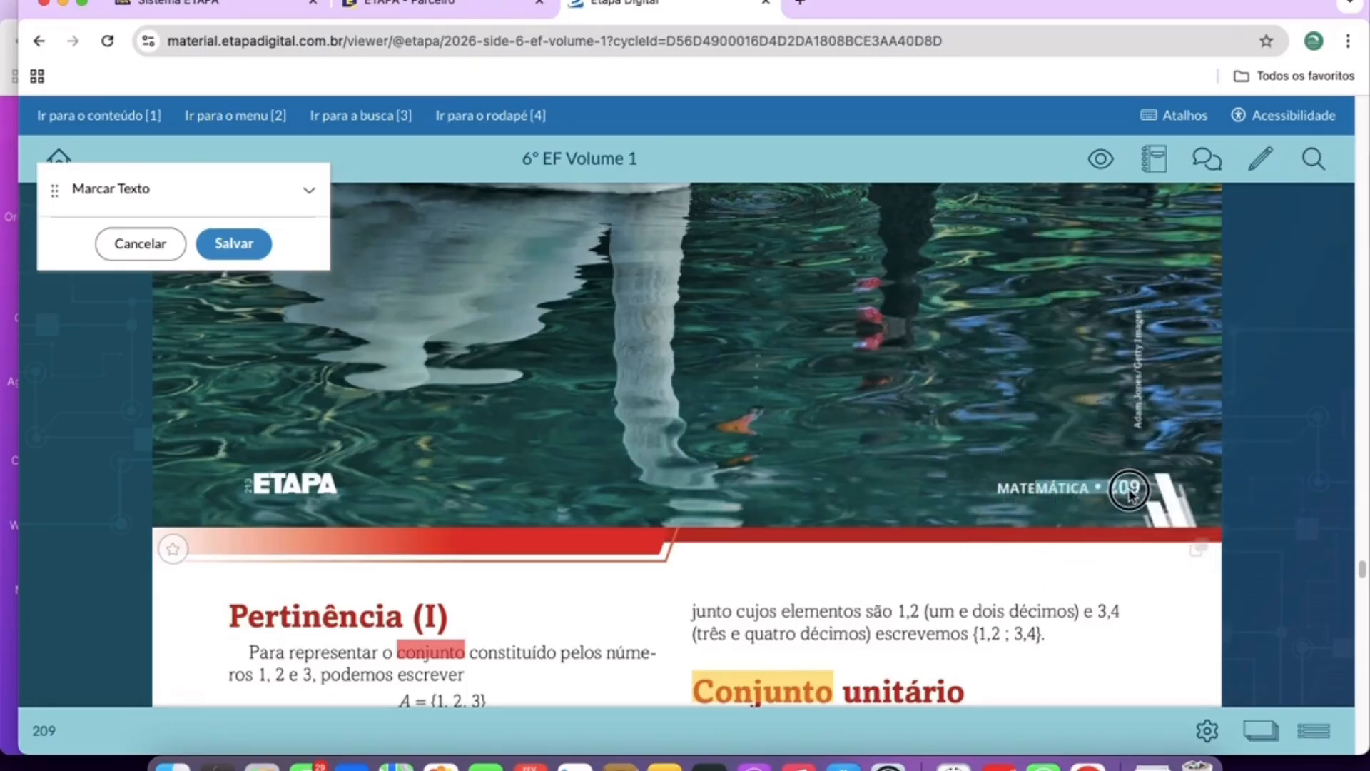
left_click(1313, 158)
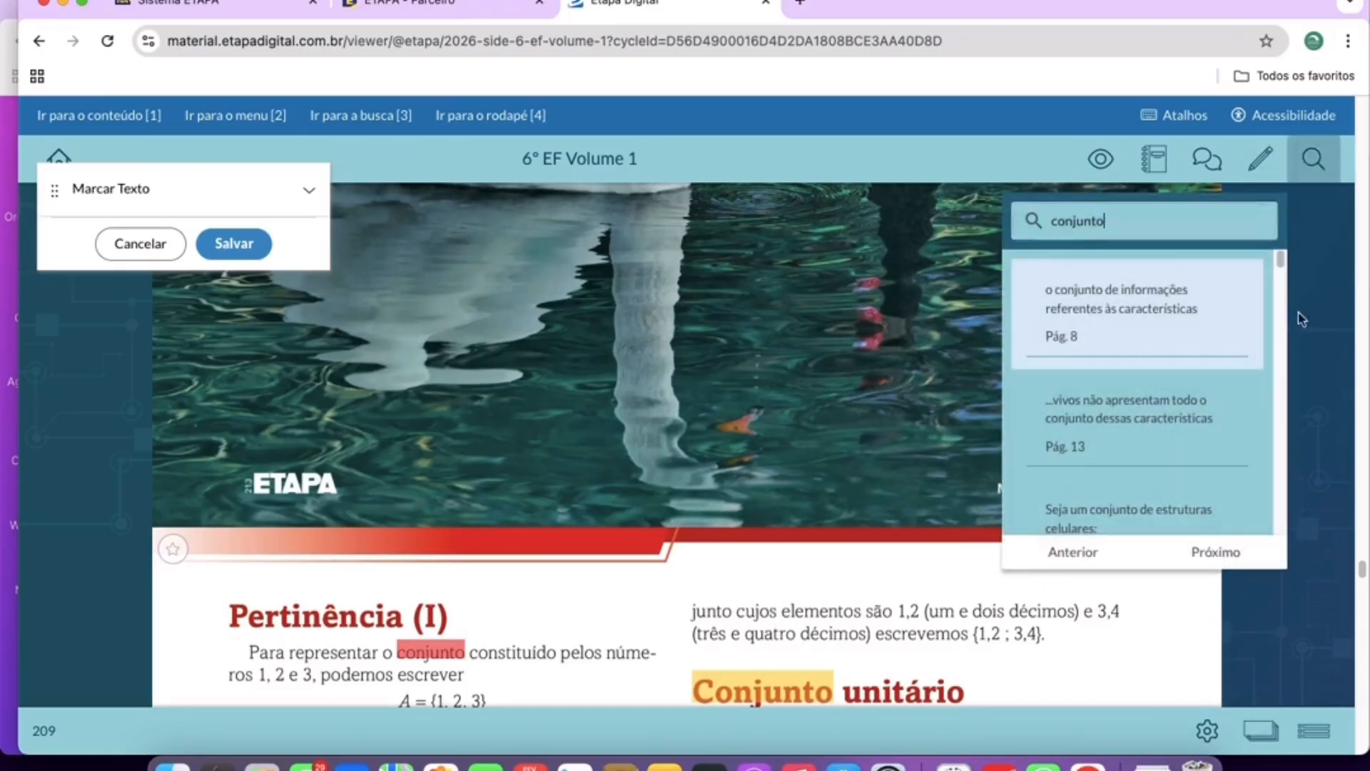
scroll(1142, 442, "down", 10)
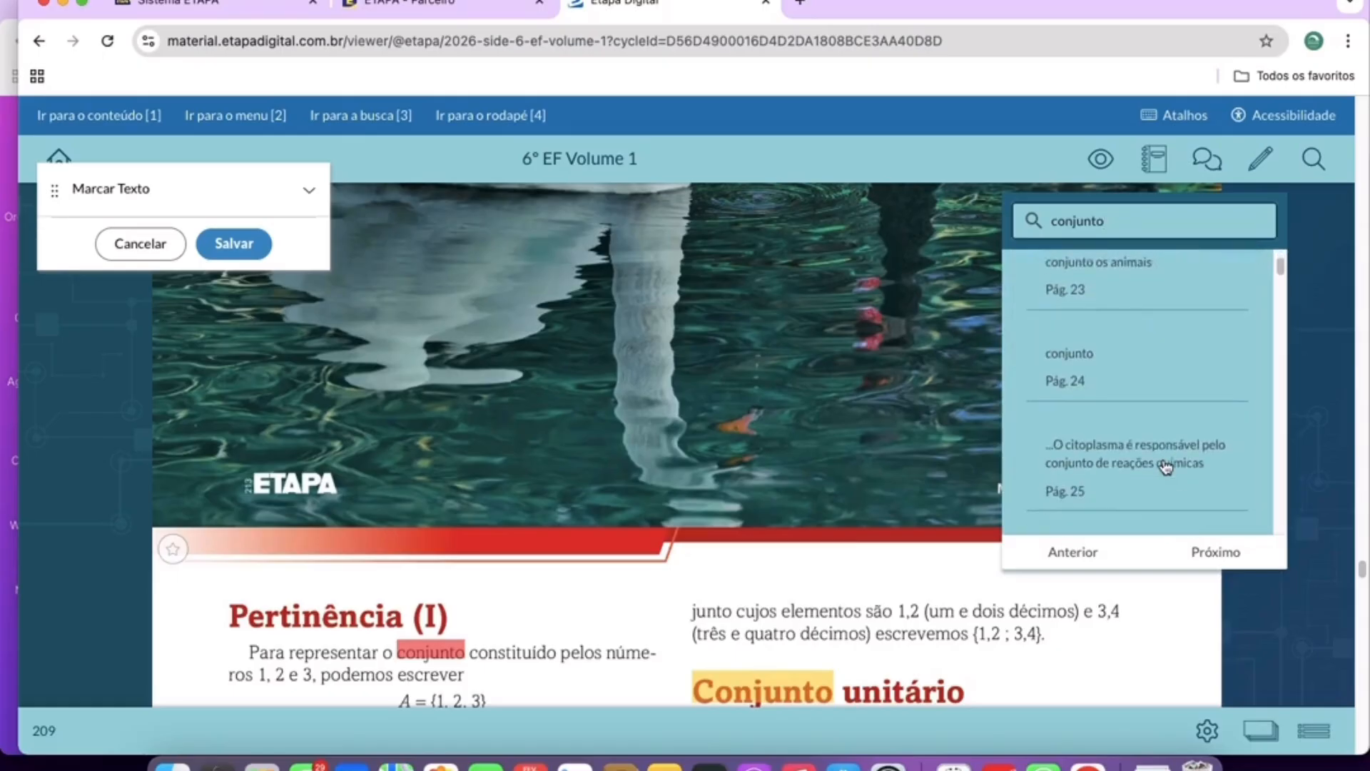
scroll(1166, 468, "down", 15)
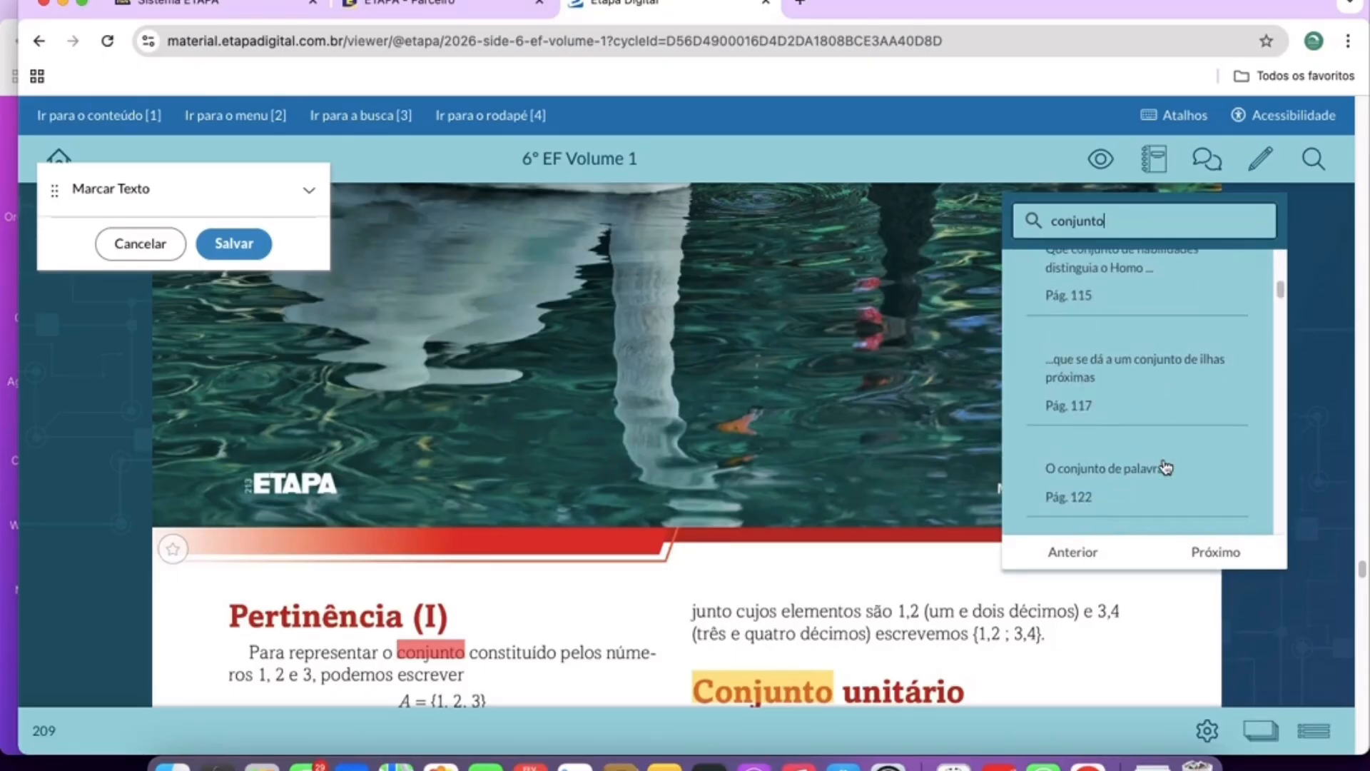
scroll(1166, 468, "down", 6)
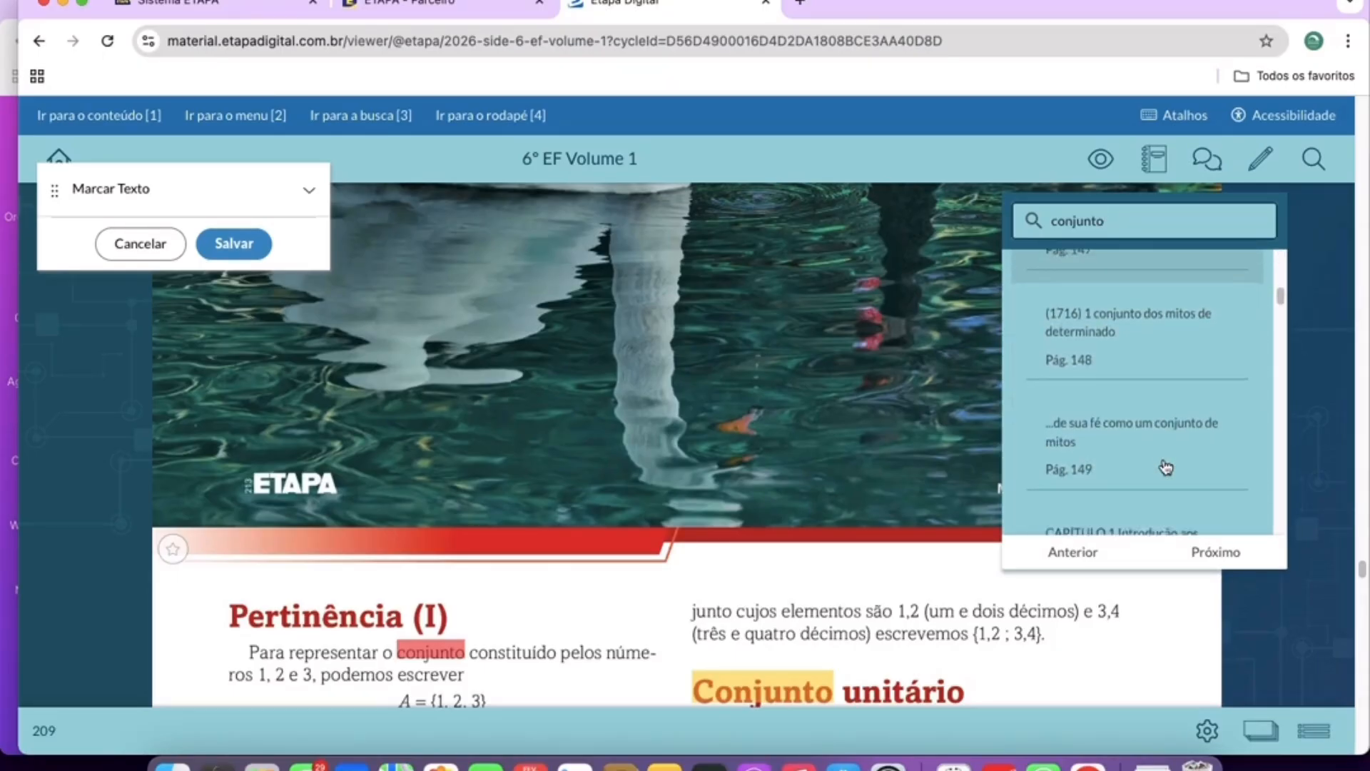
scroll(1166, 467, "down", 8)
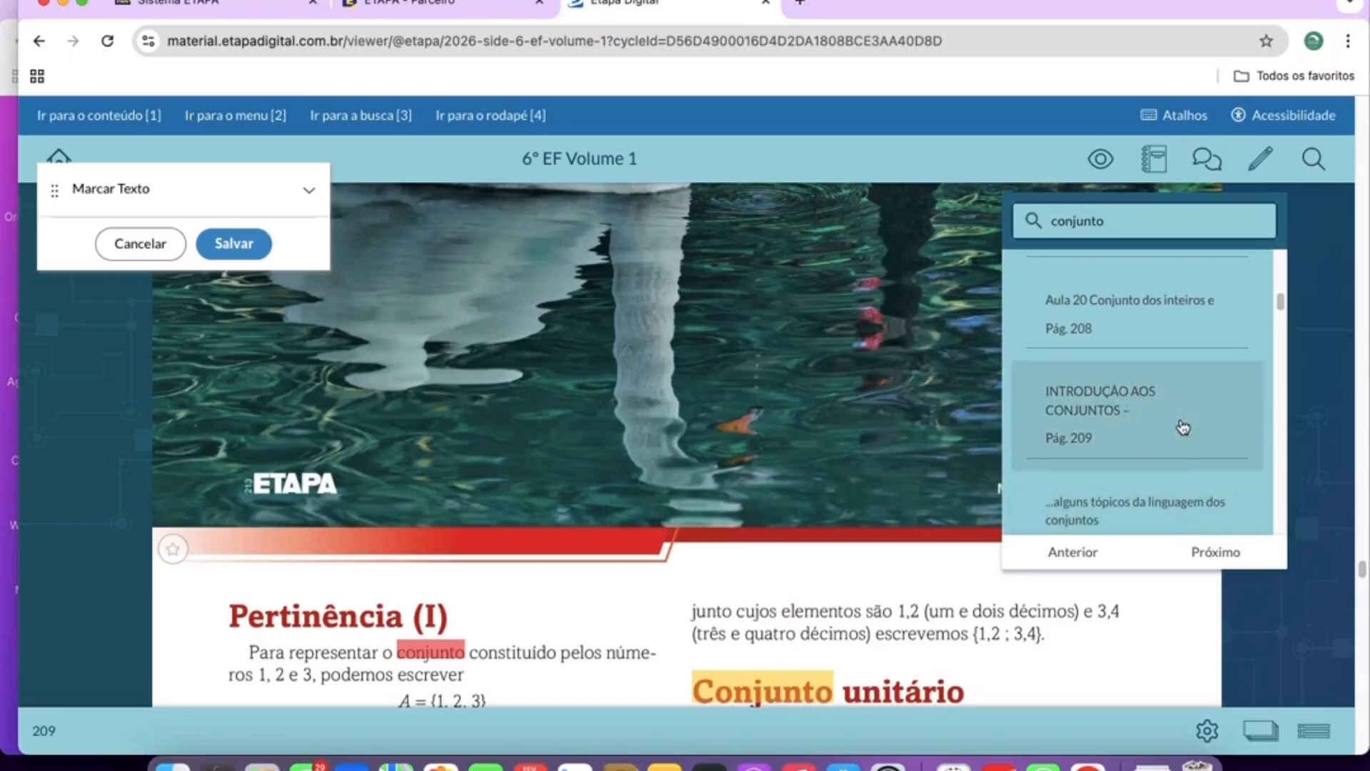
scroll(1151, 441, "down", 1)
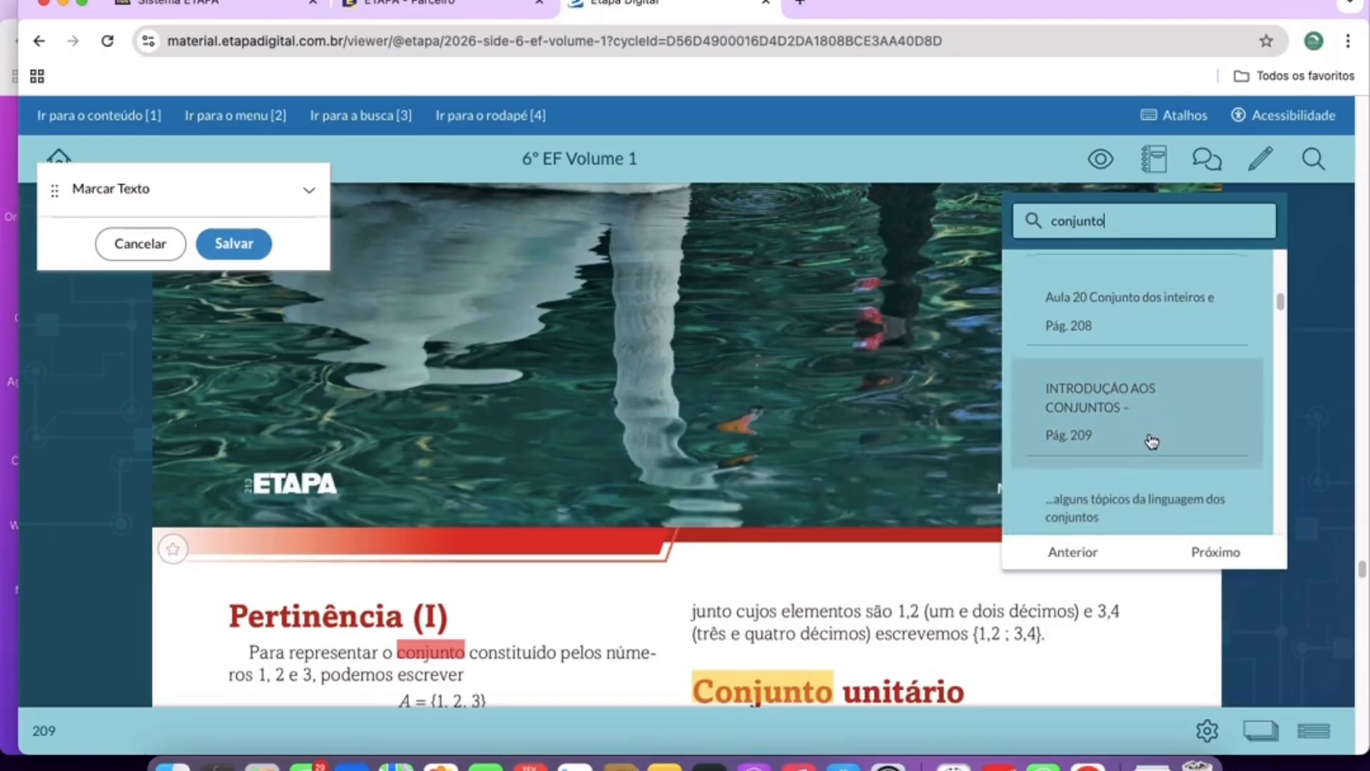
scroll(1151, 441, "down", 2)
left_click(1120, 407)
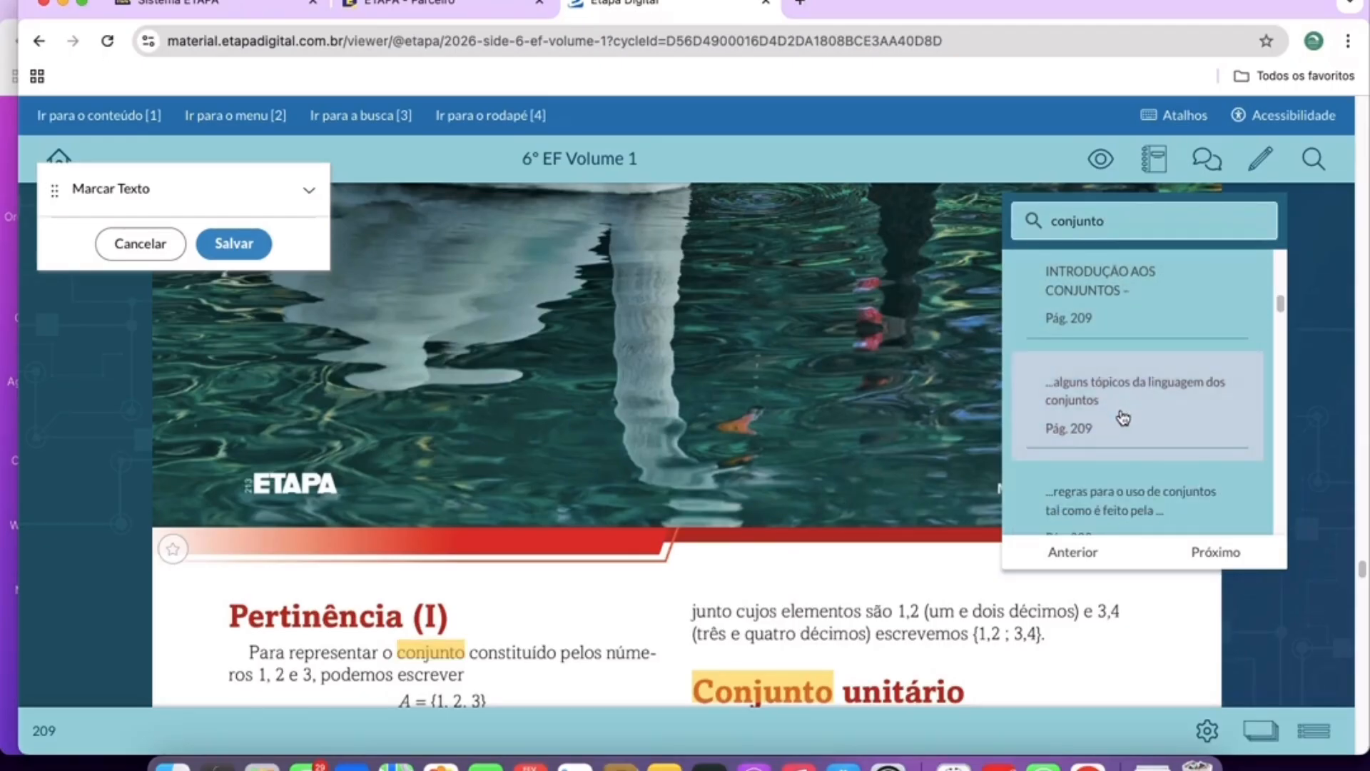
scroll(1128, 421, "down", 2)
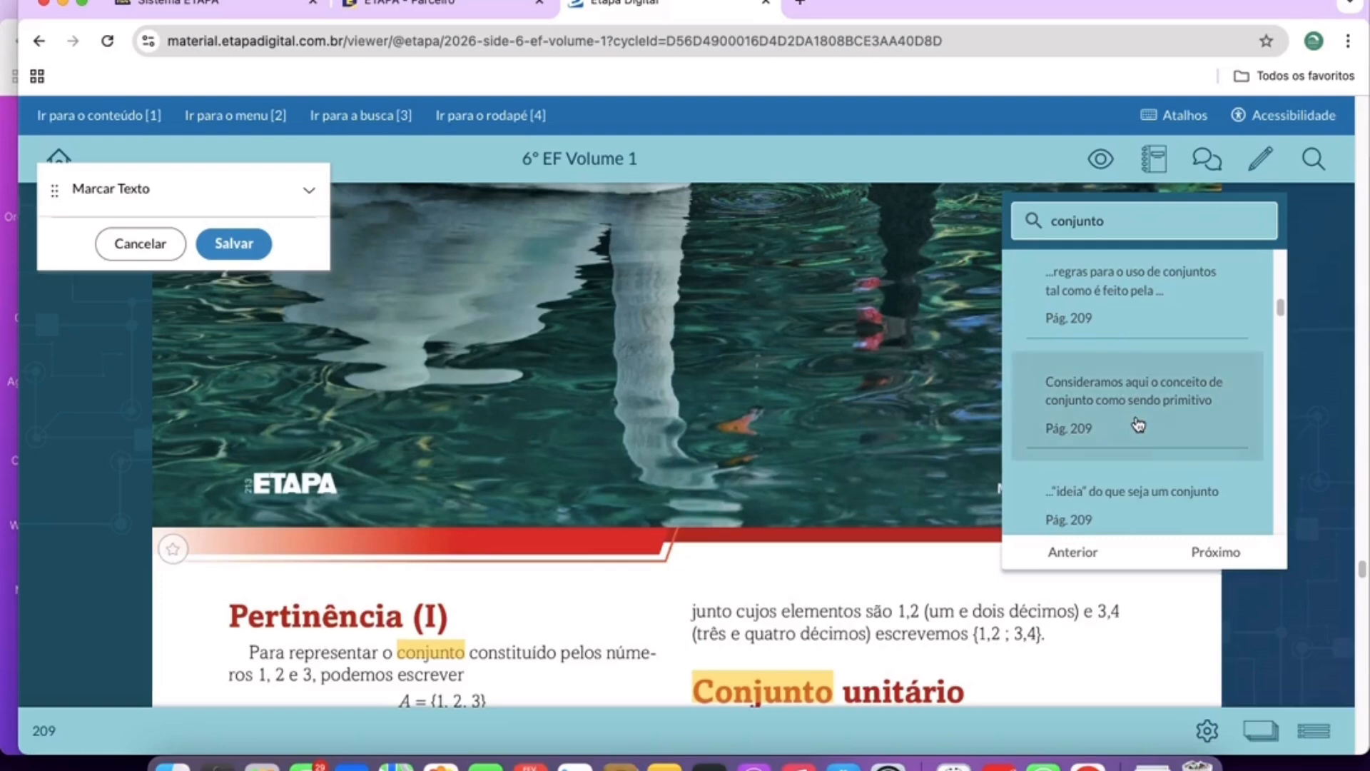
scroll(1145, 439, "down", 3)
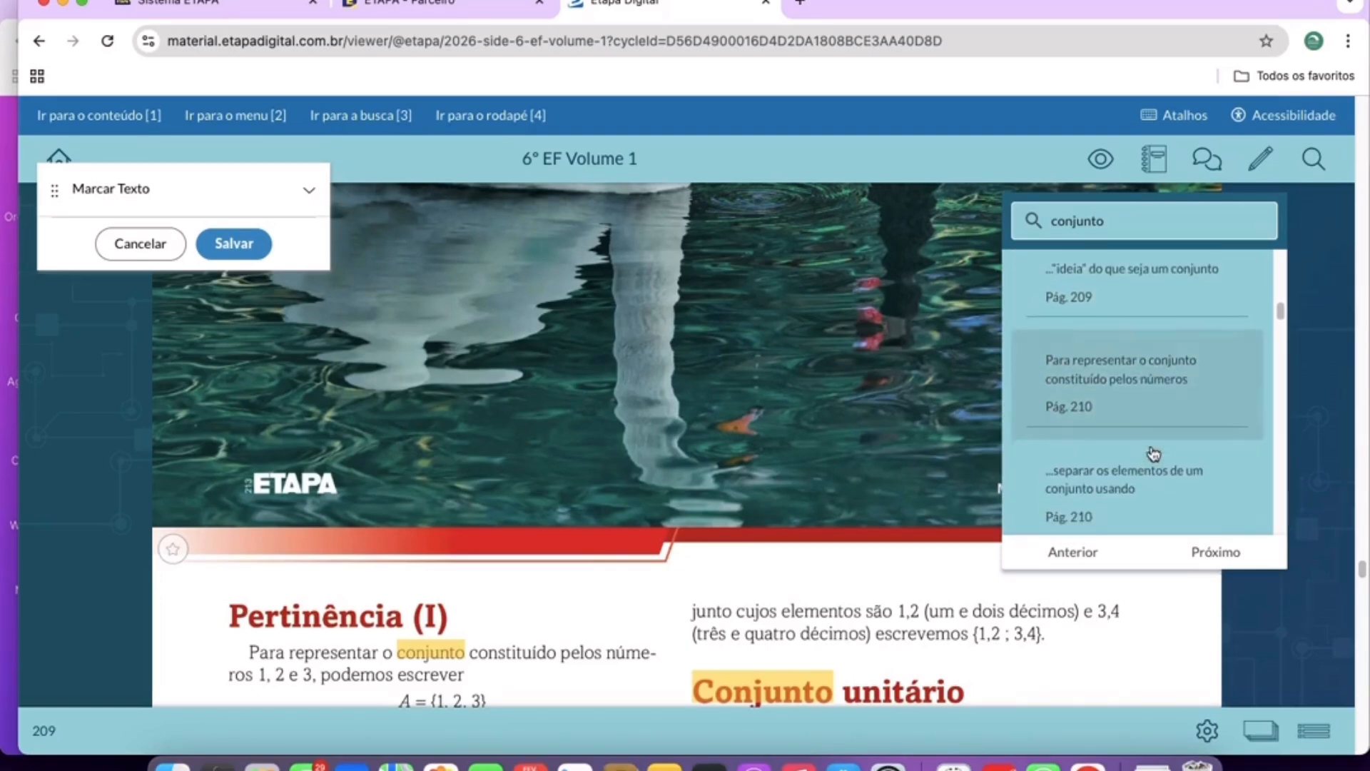
left_click(1126, 366)
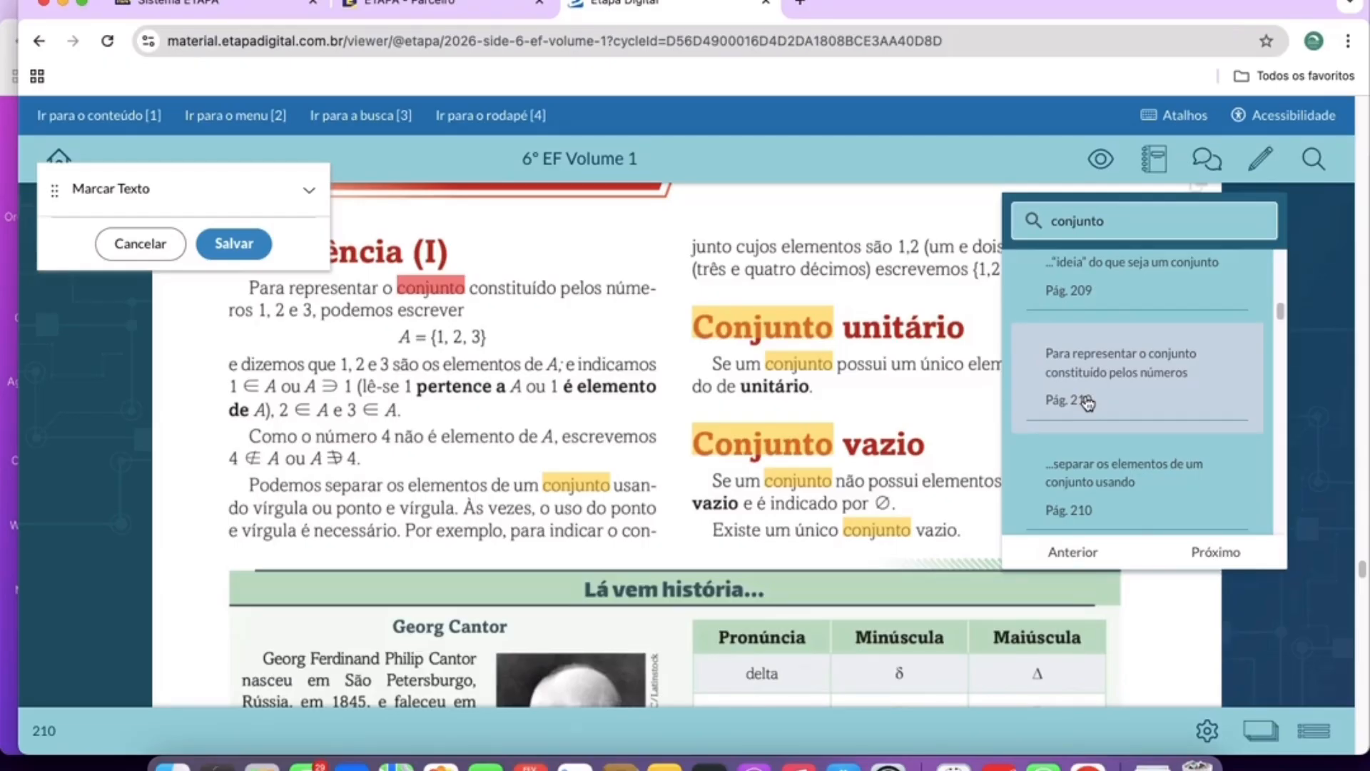
Close the search and open '13 – Página 118' from the Interatividades list.
left_click(1088, 403)
left_click(1317, 739)
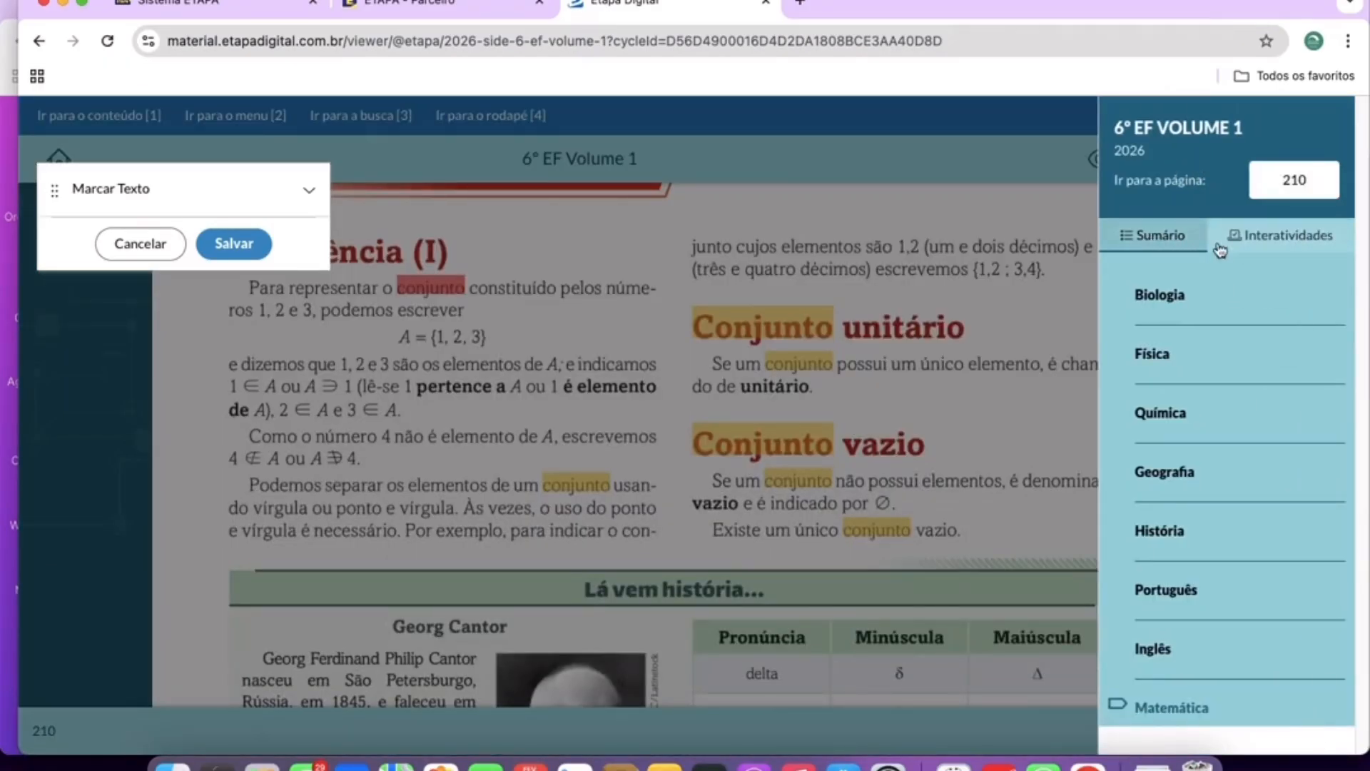
left_click(1284, 243)
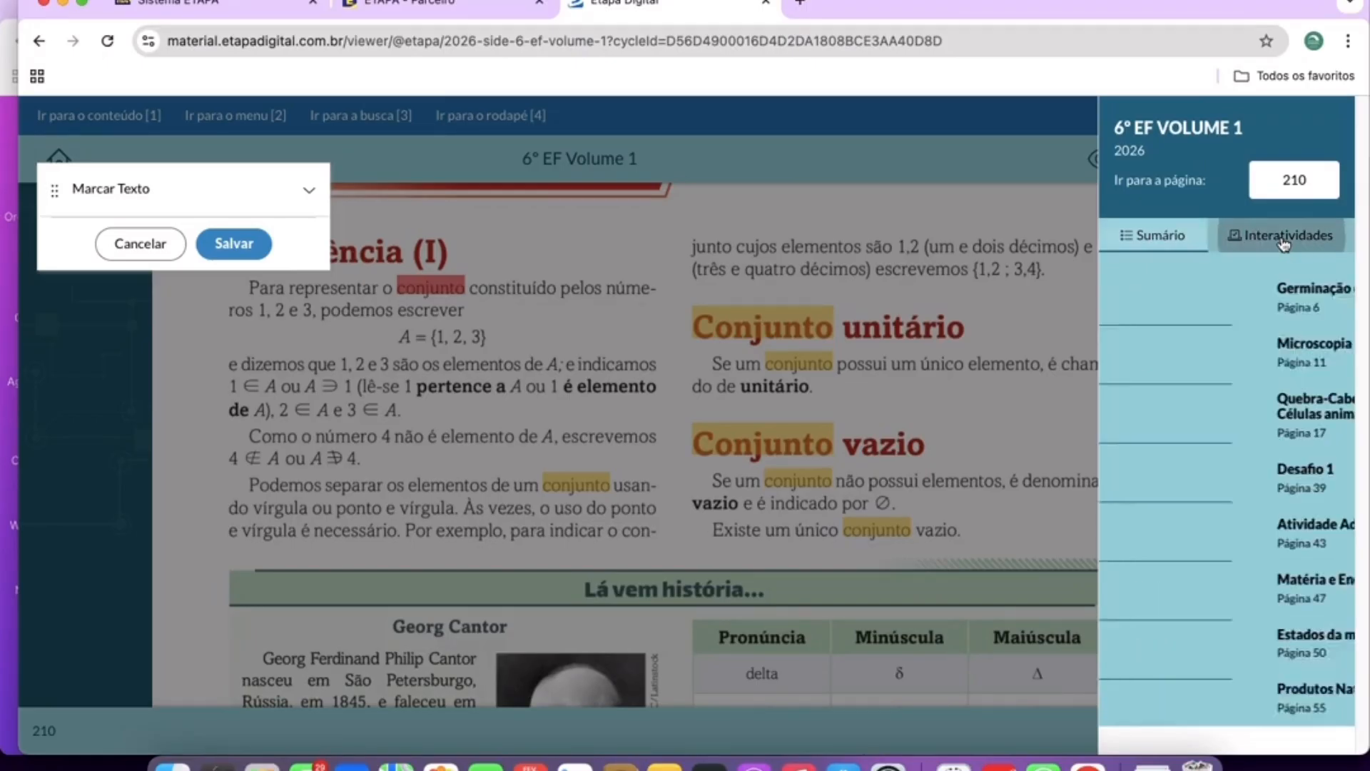
scroll(1253, 428, "down", 3)
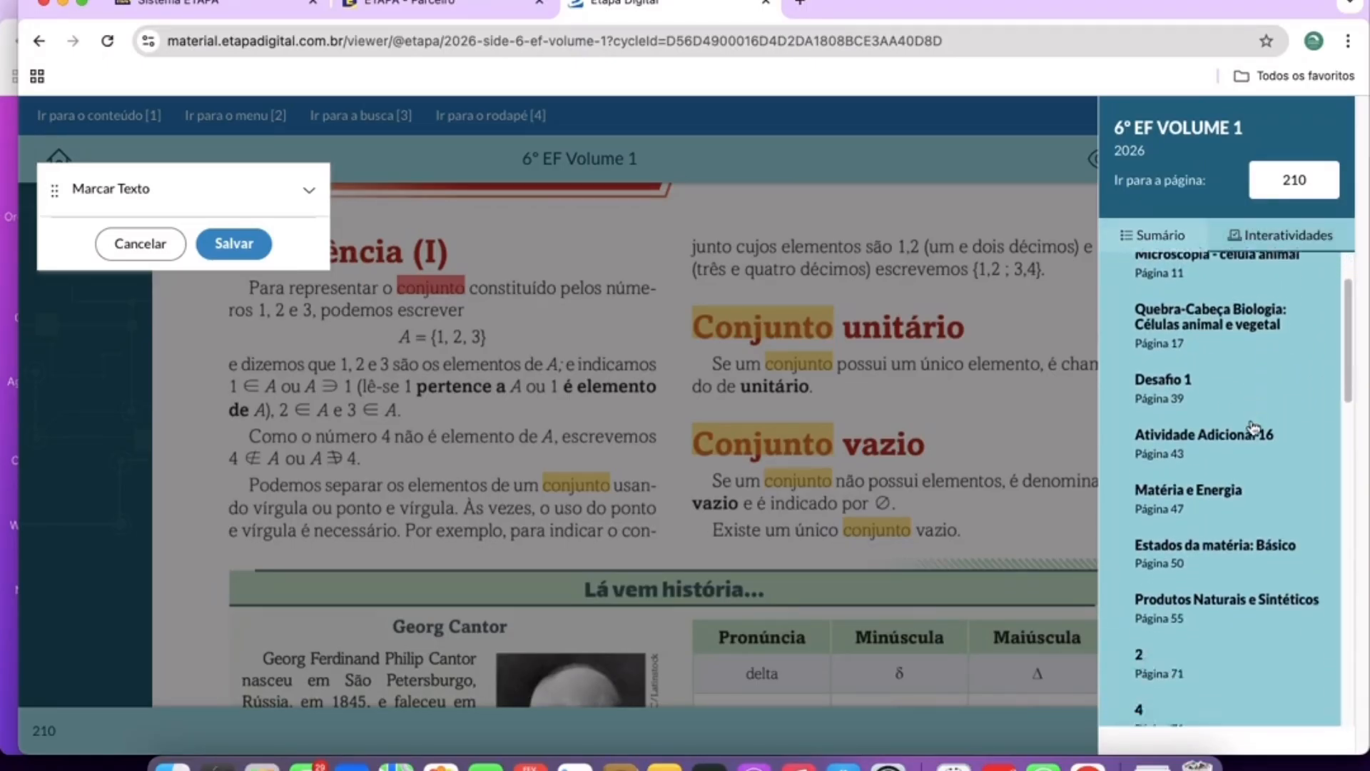
scroll(1253, 428, "down", 3)
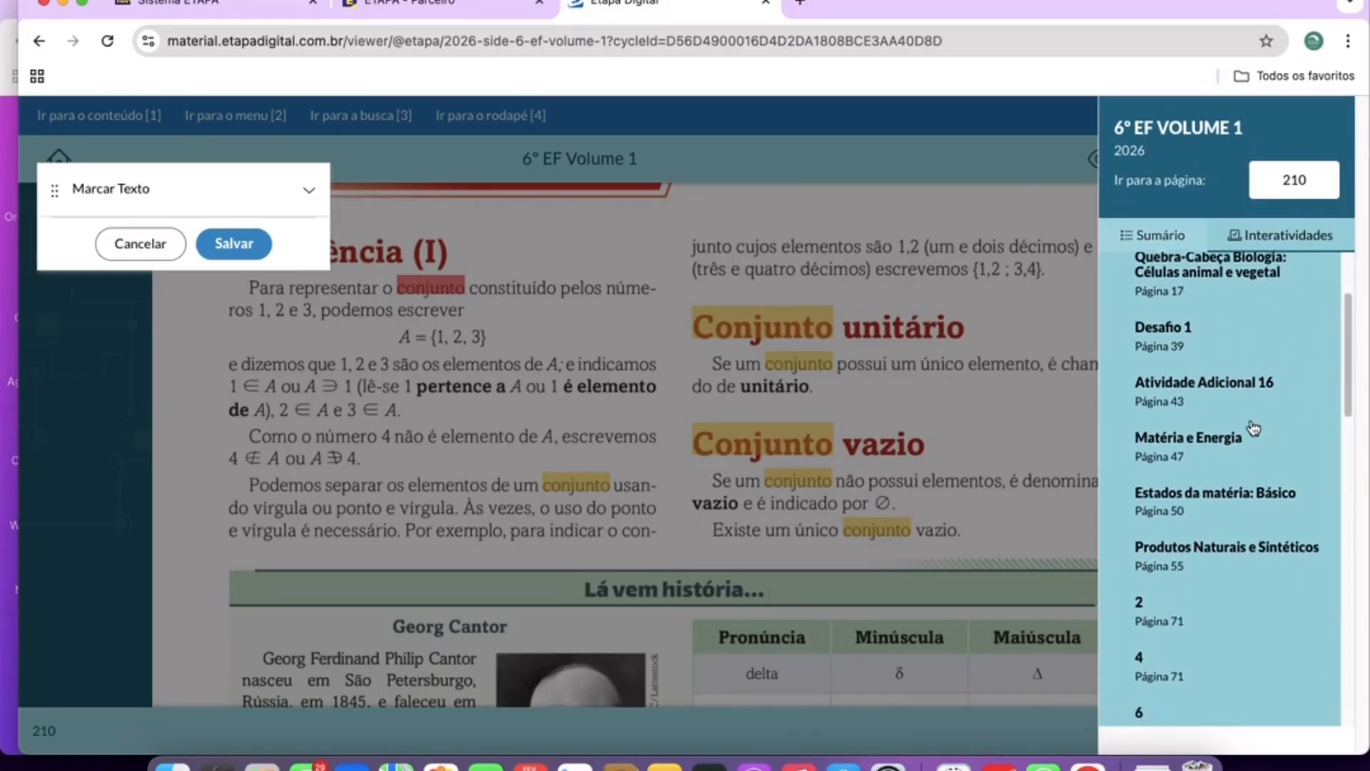
scroll(1253, 428, "down", 1)
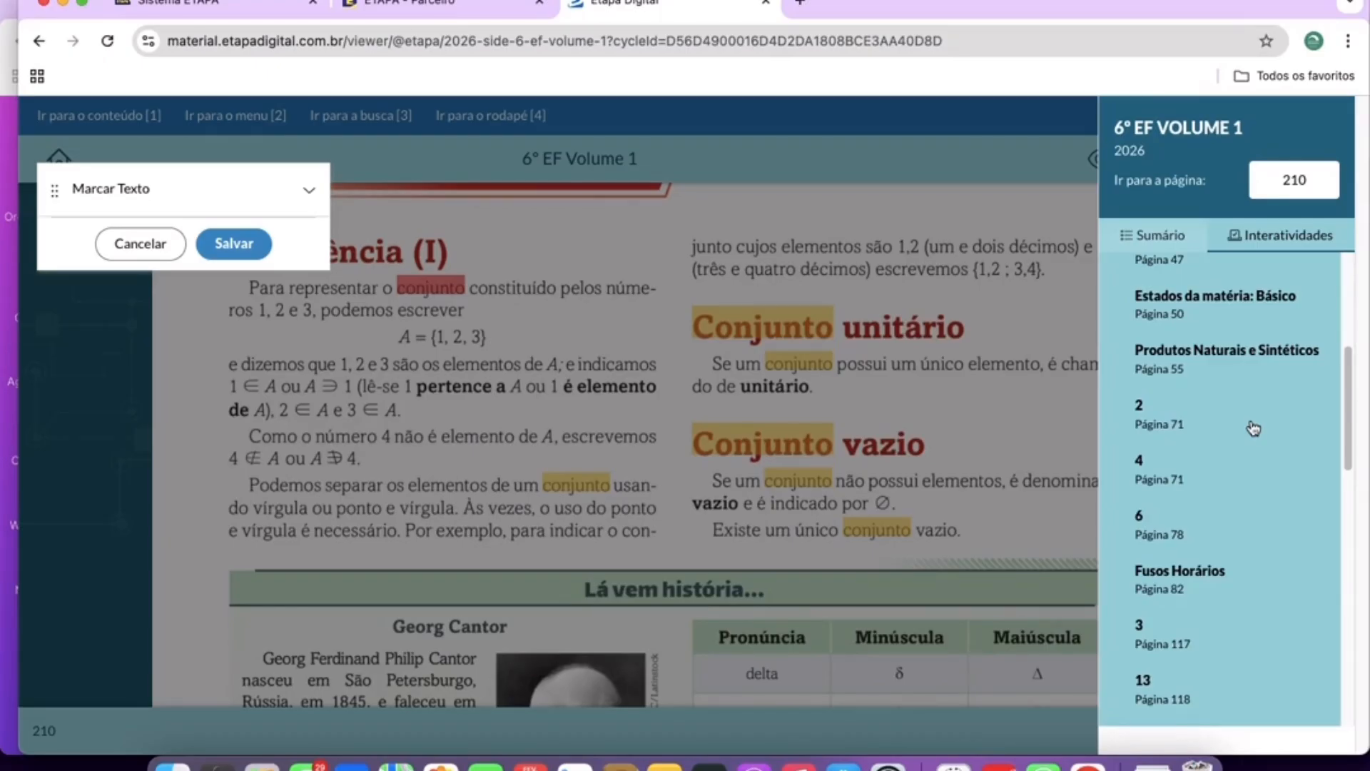
scroll(1254, 428, "down", 4)
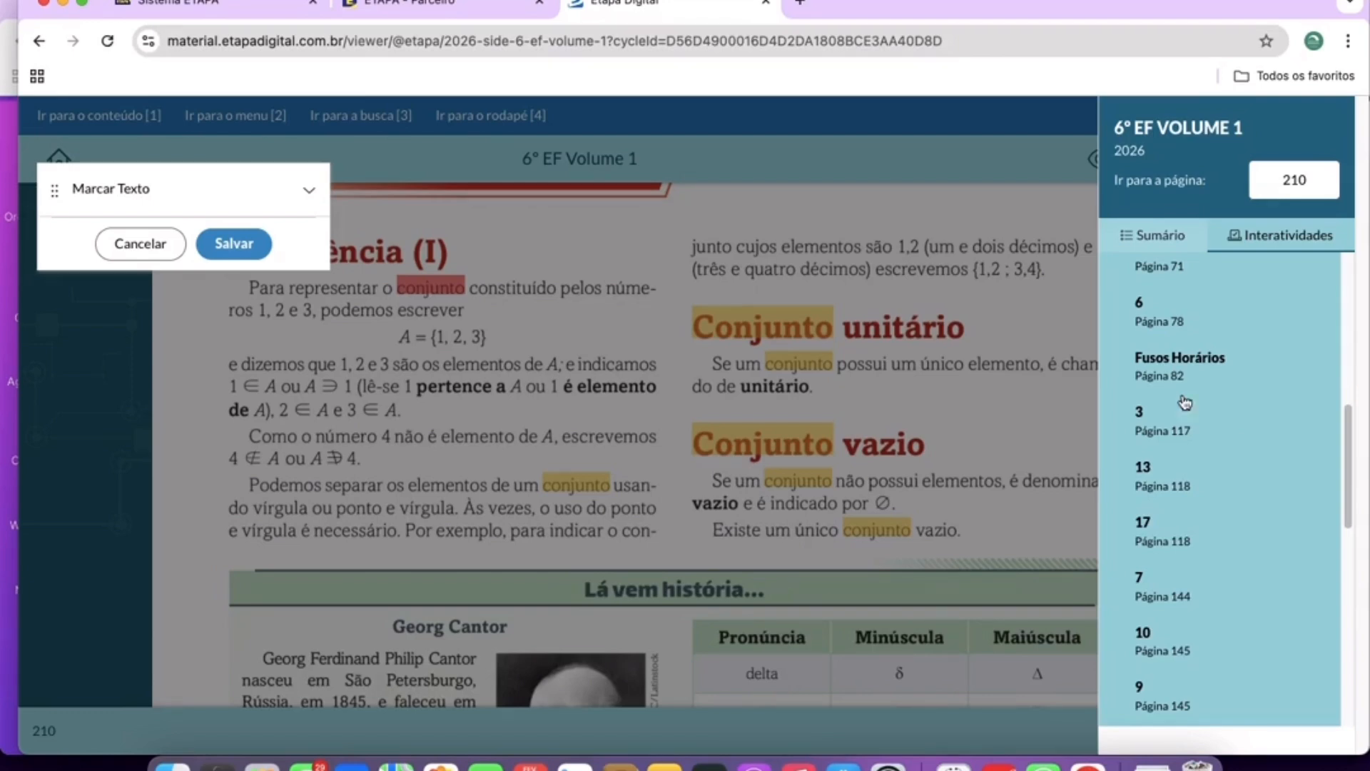
left_click(1167, 481)
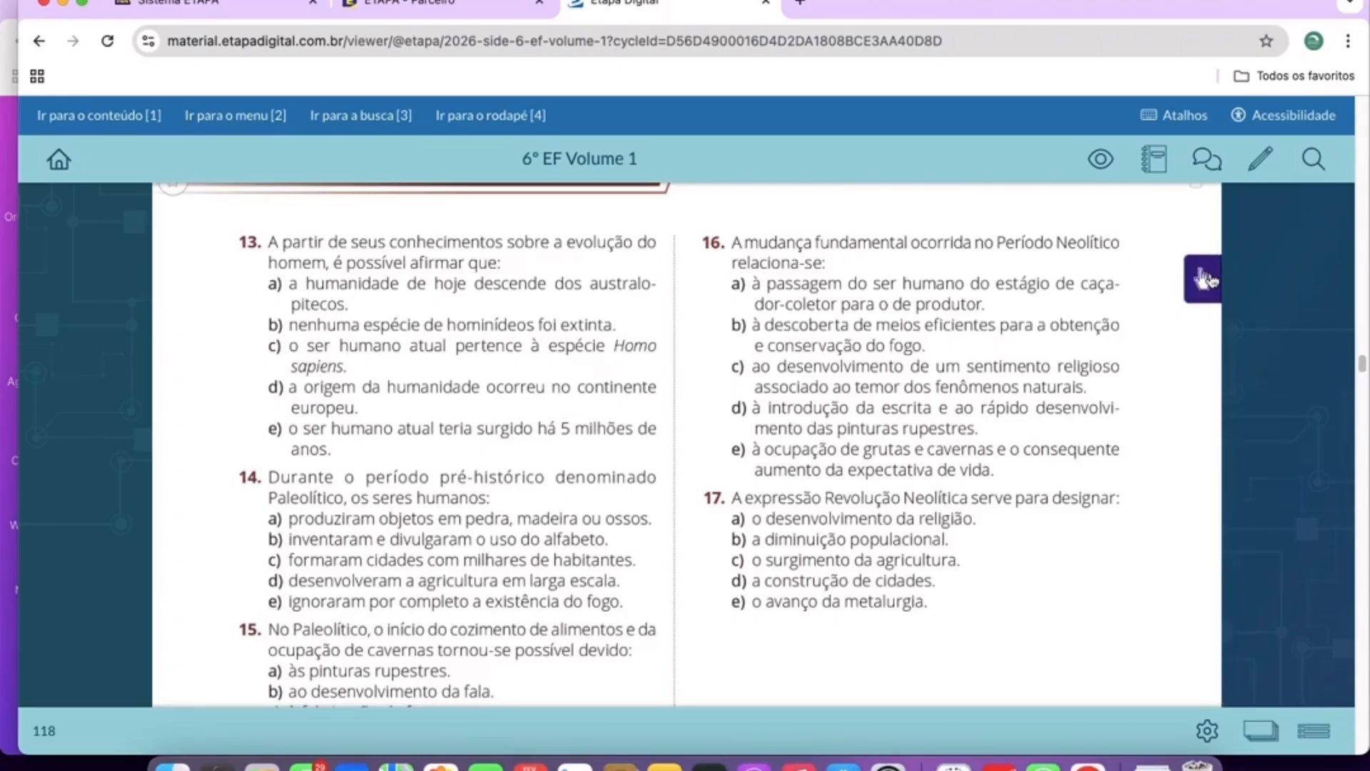
left_click(1210, 280)
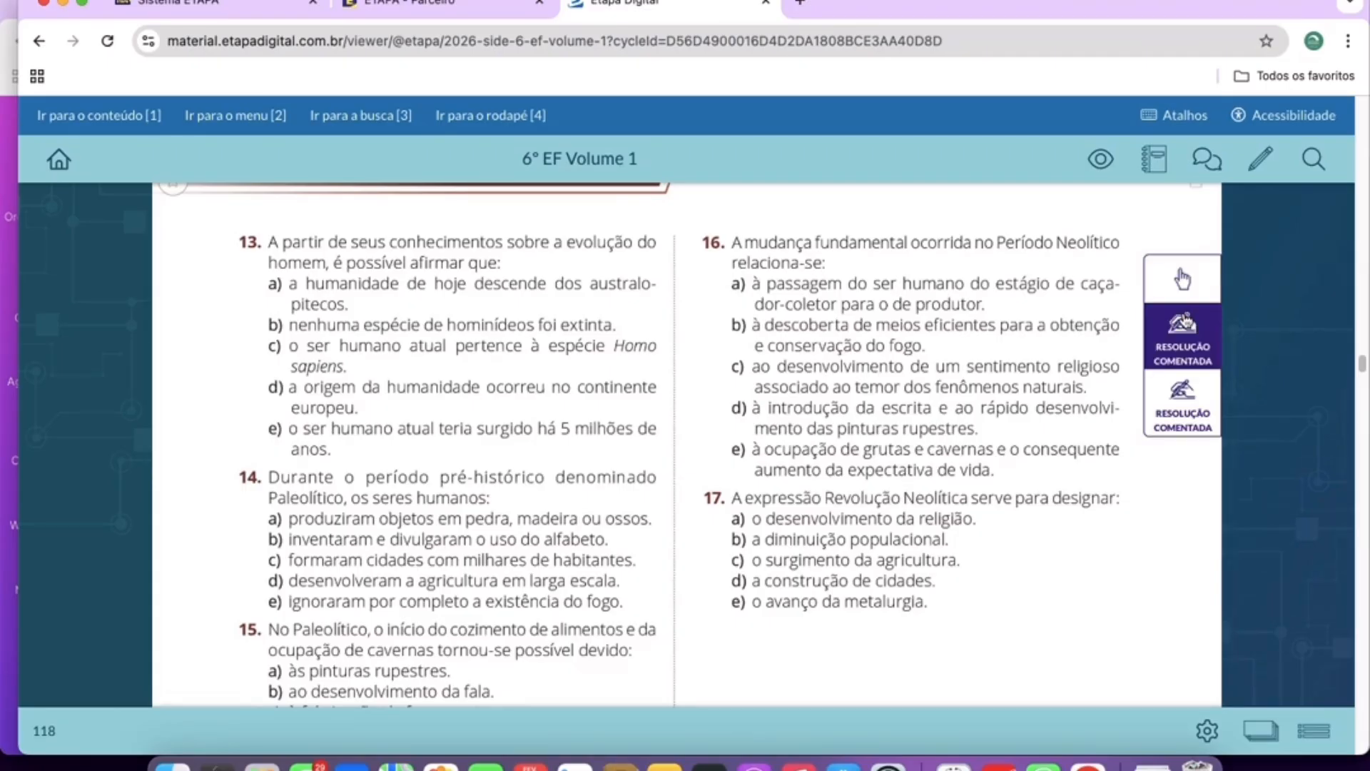
left_click(1197, 331)
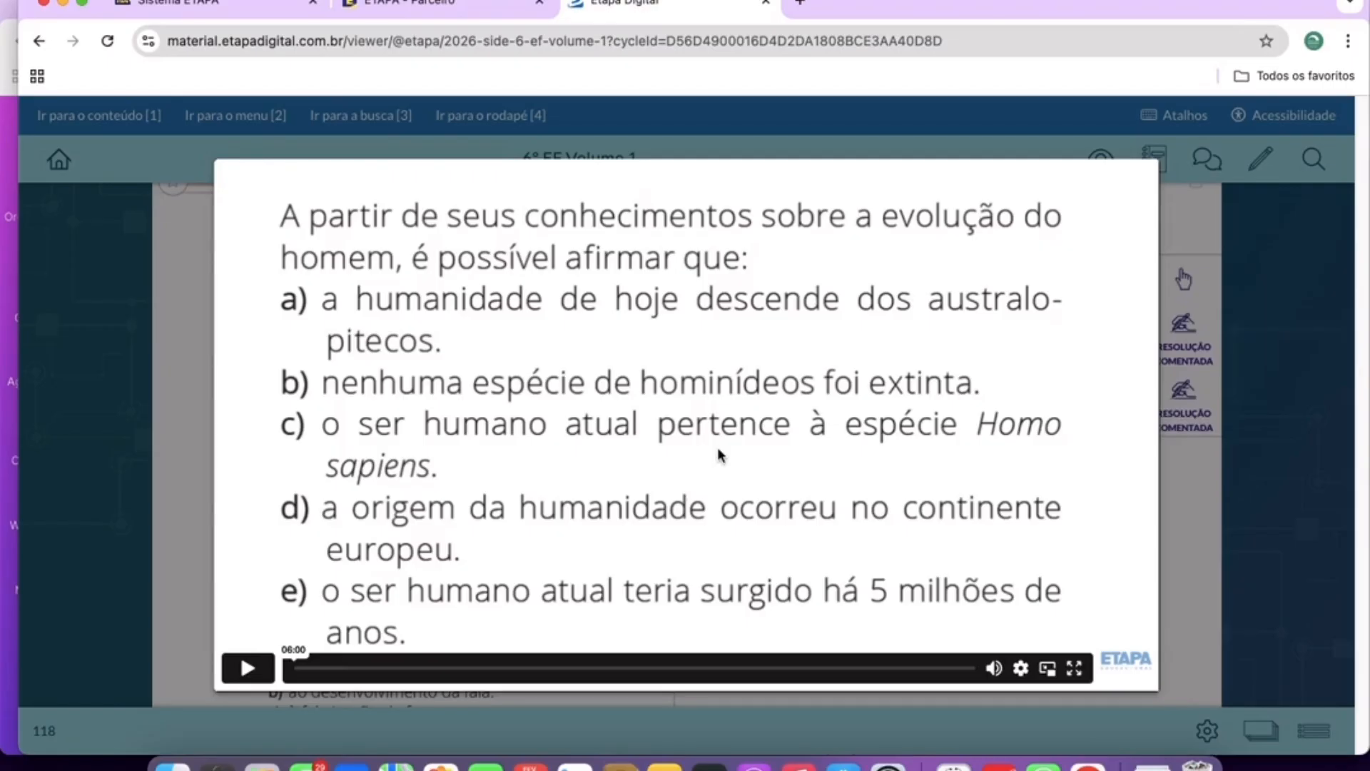
left_click(252, 667)
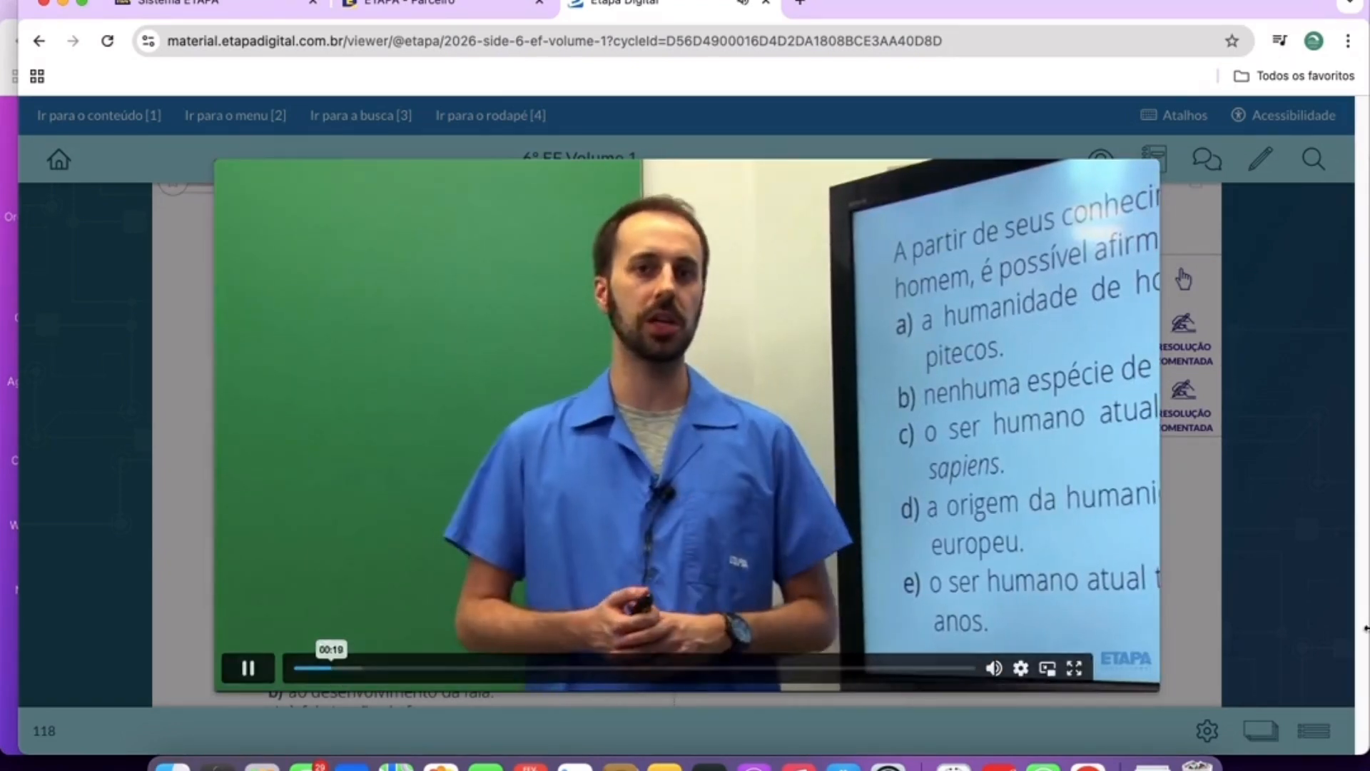
left_click(1259, 605)
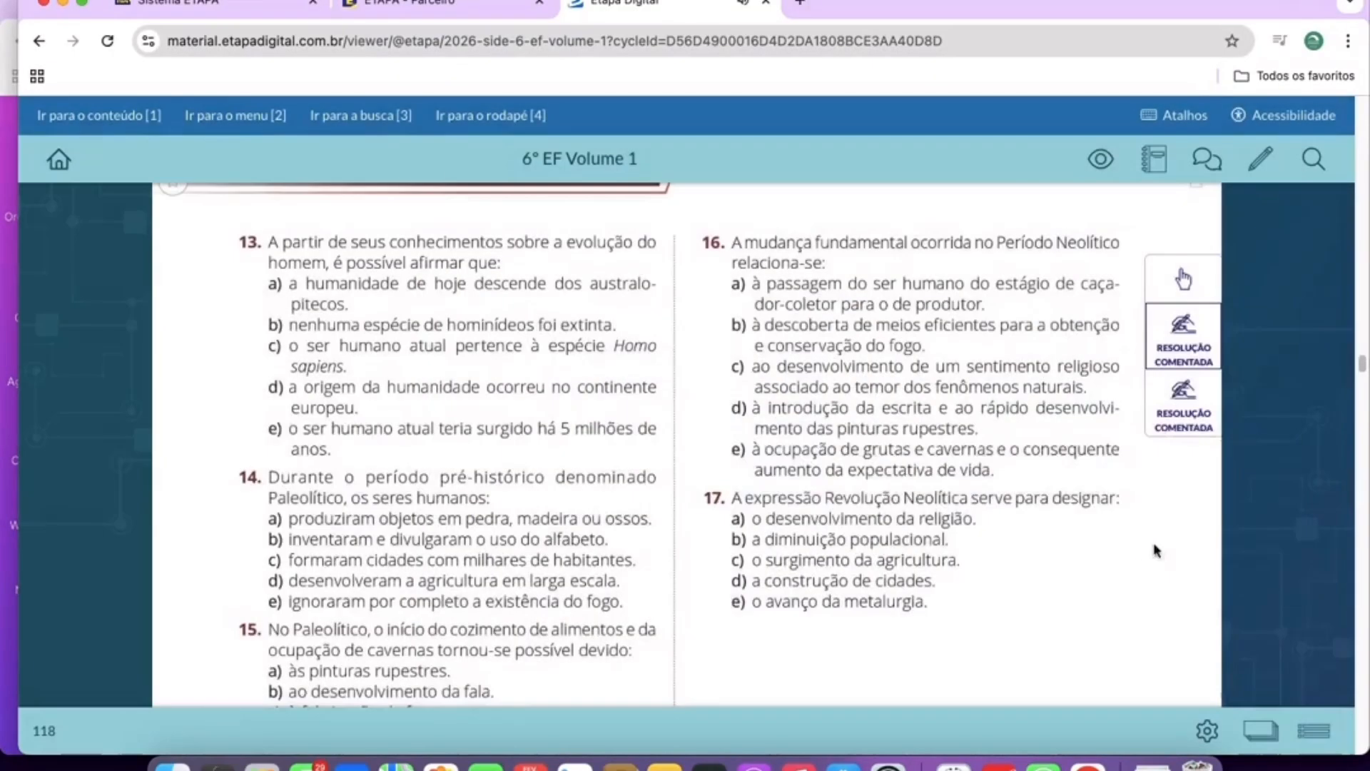
scroll(1139, 549, "down", 3)
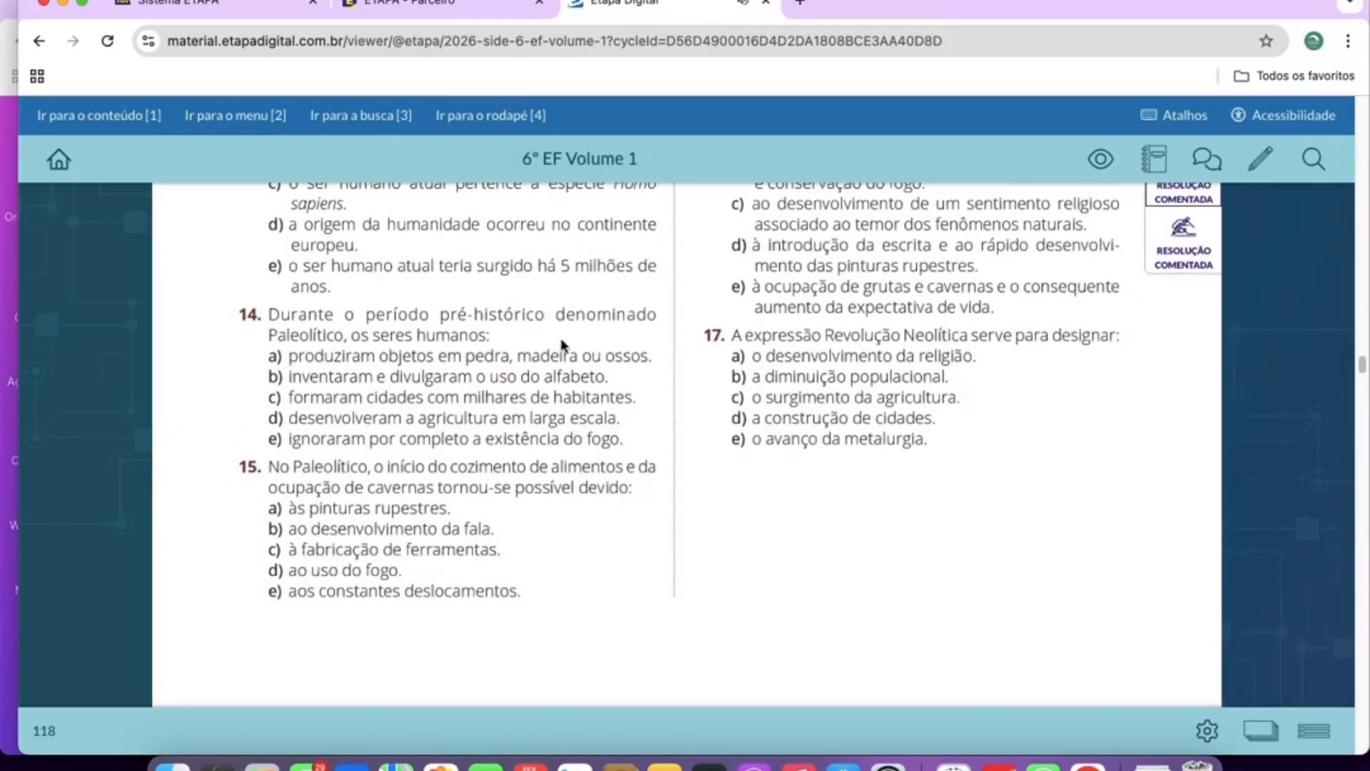
left_click(1328, 731)
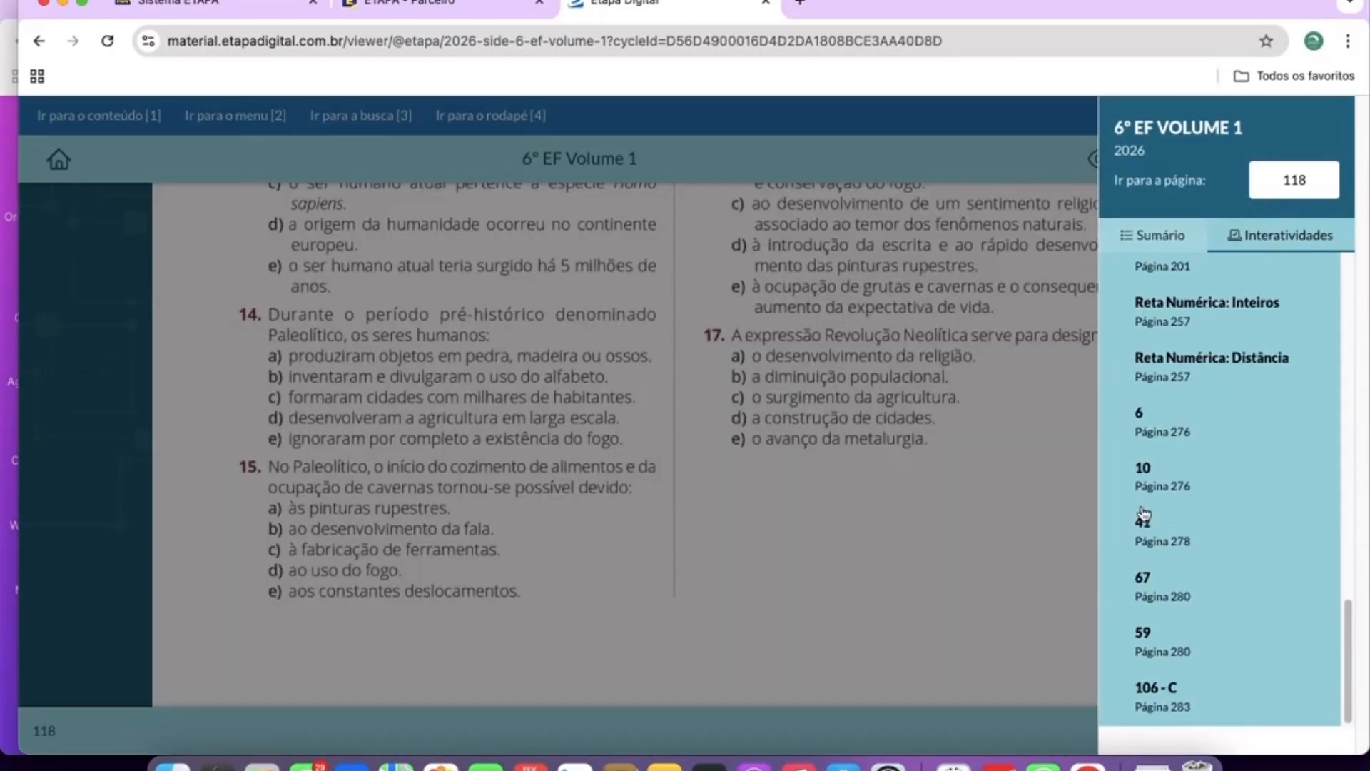
scroll(1174, 523, "up", 10)
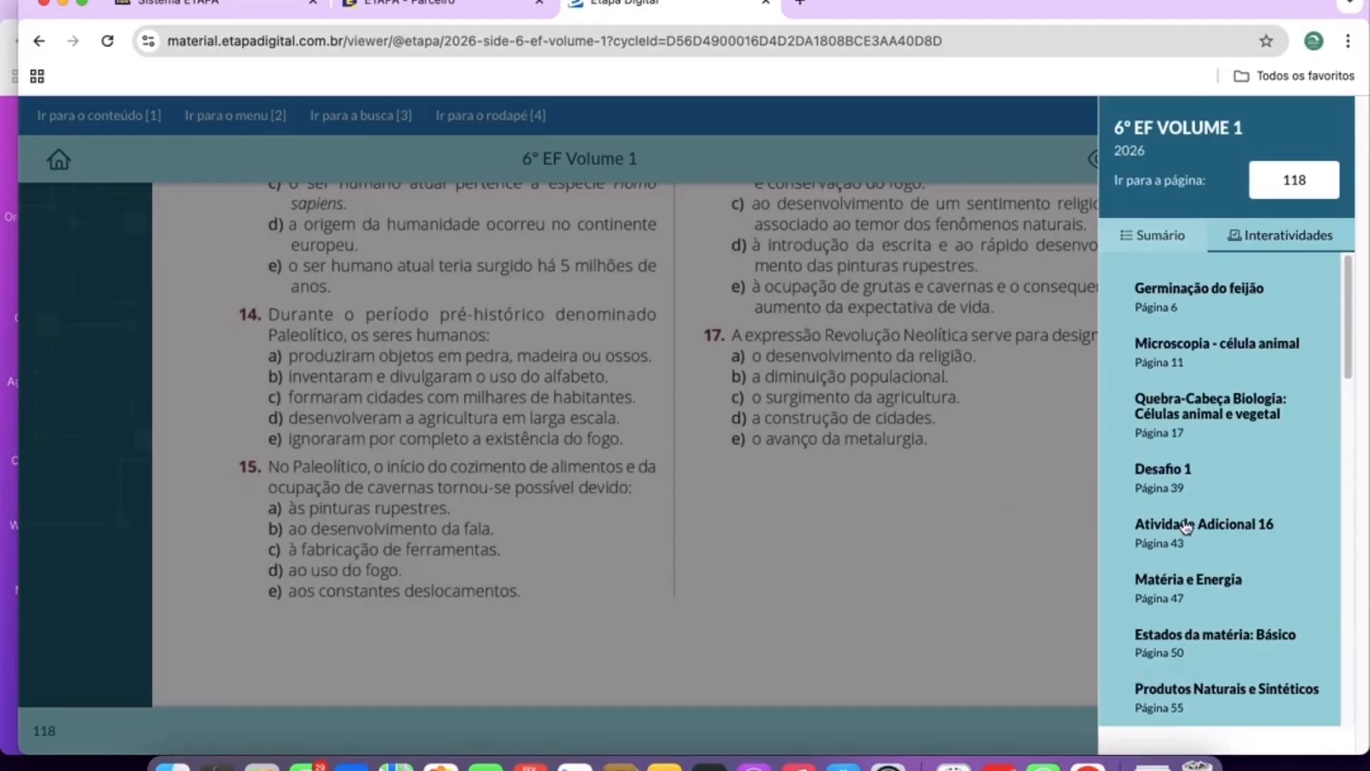
left_click(1195, 306)
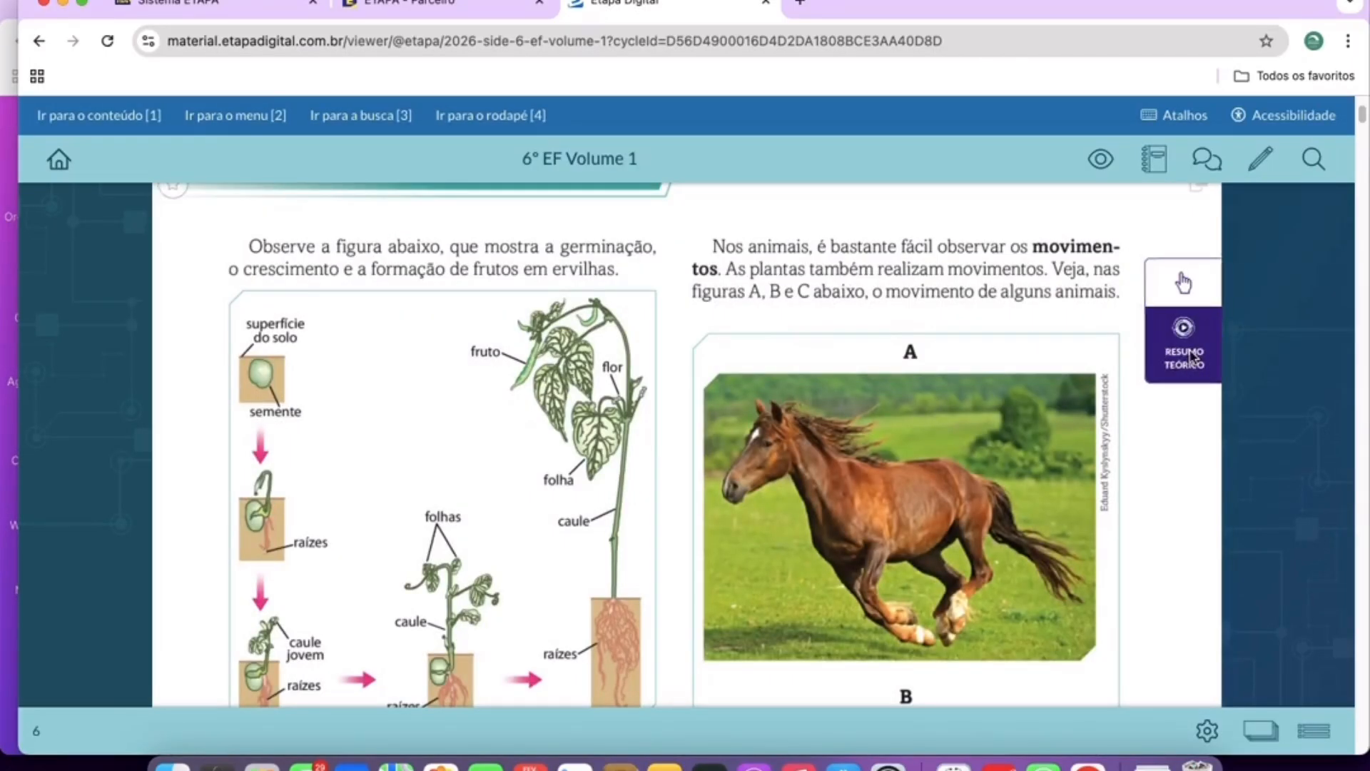
left_click(1181, 281)
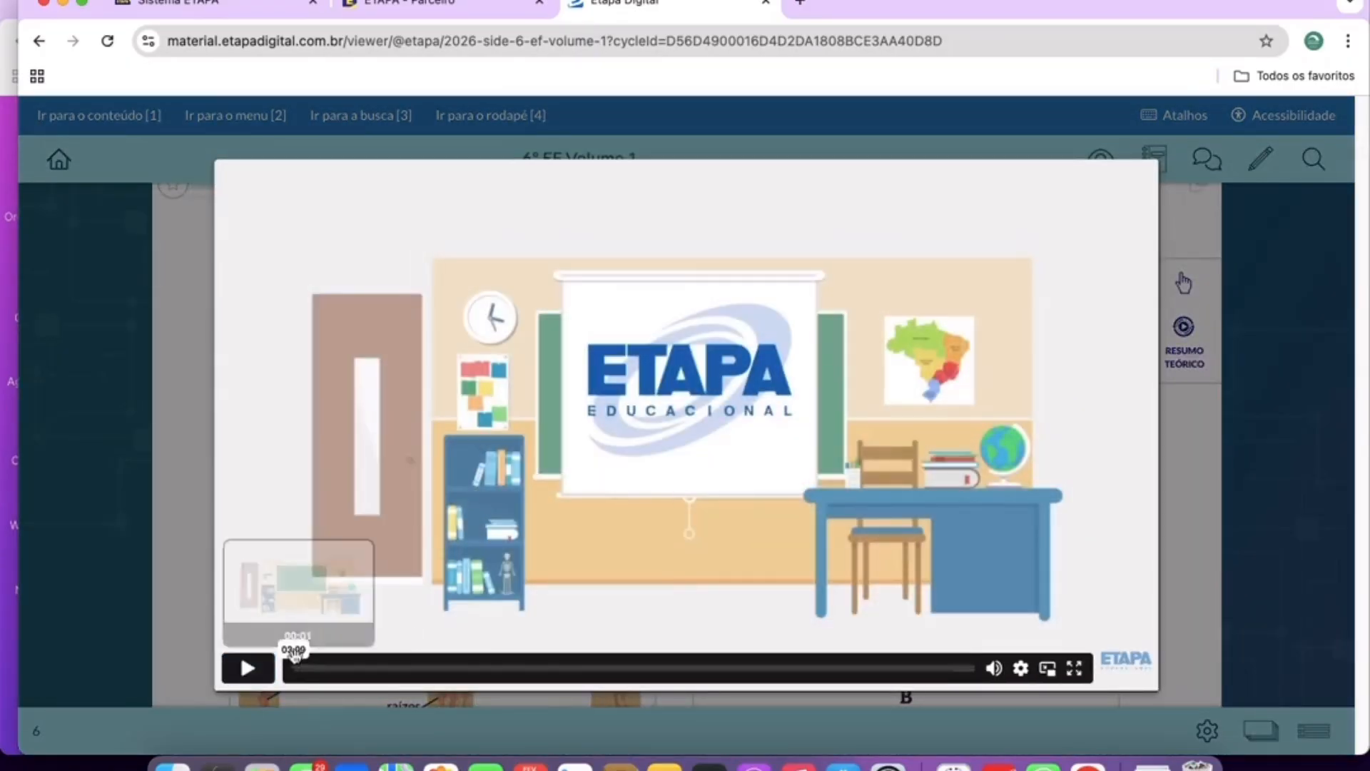
left_click(247, 668)
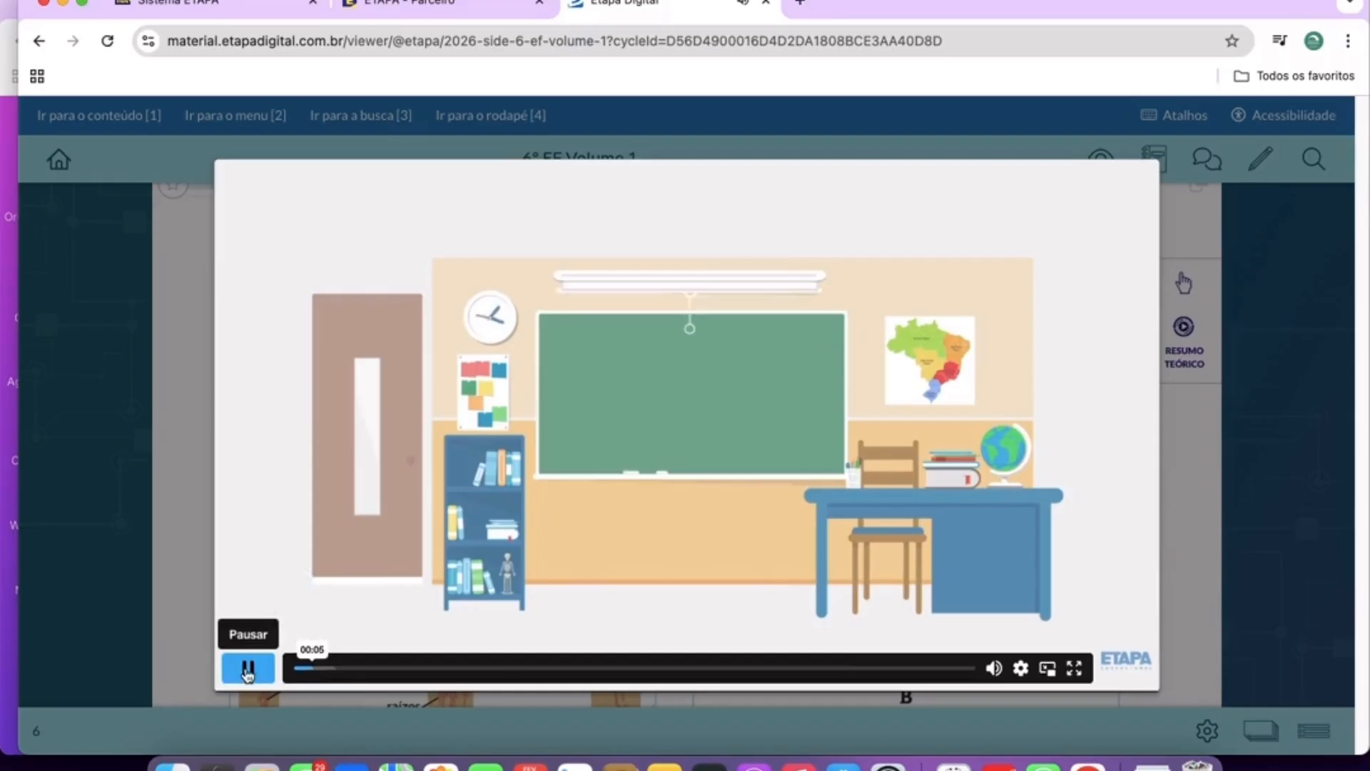
left_click(346, 670)
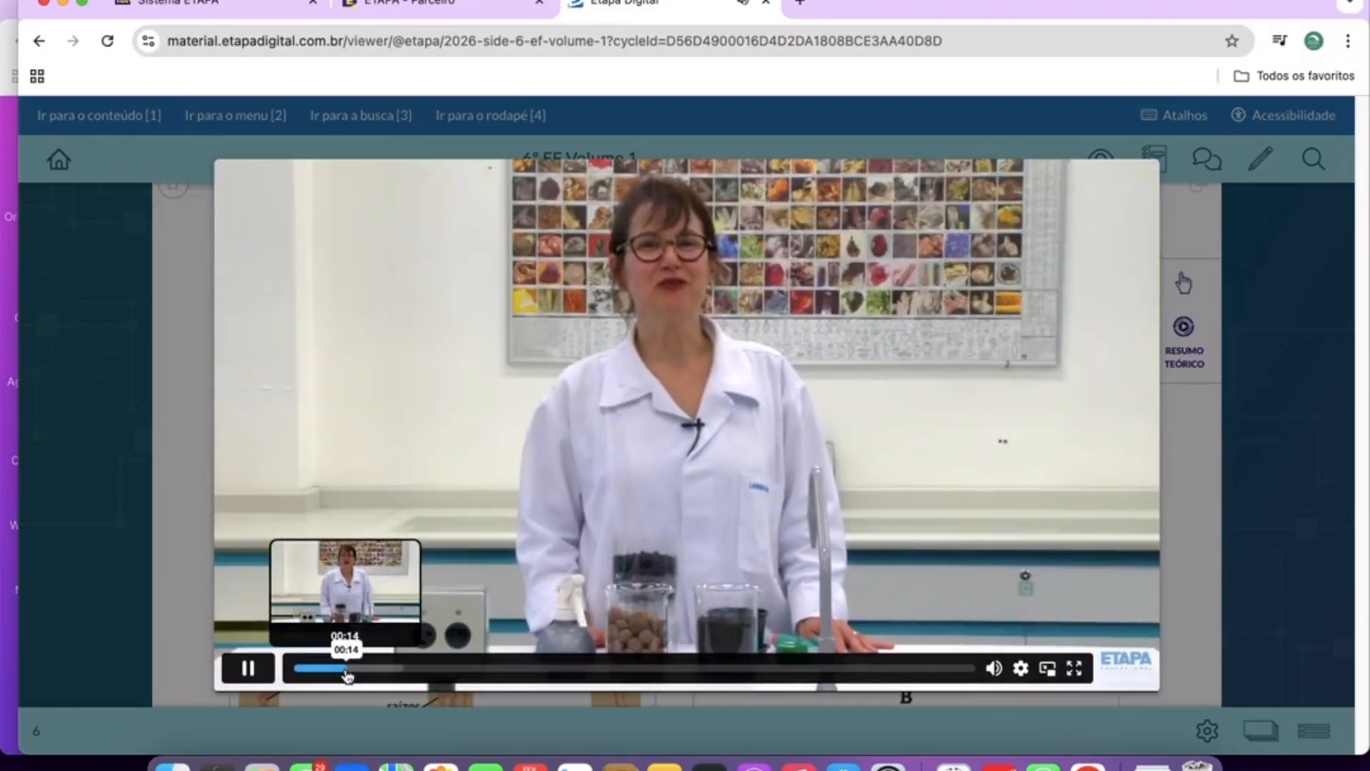
left_click(379, 669)
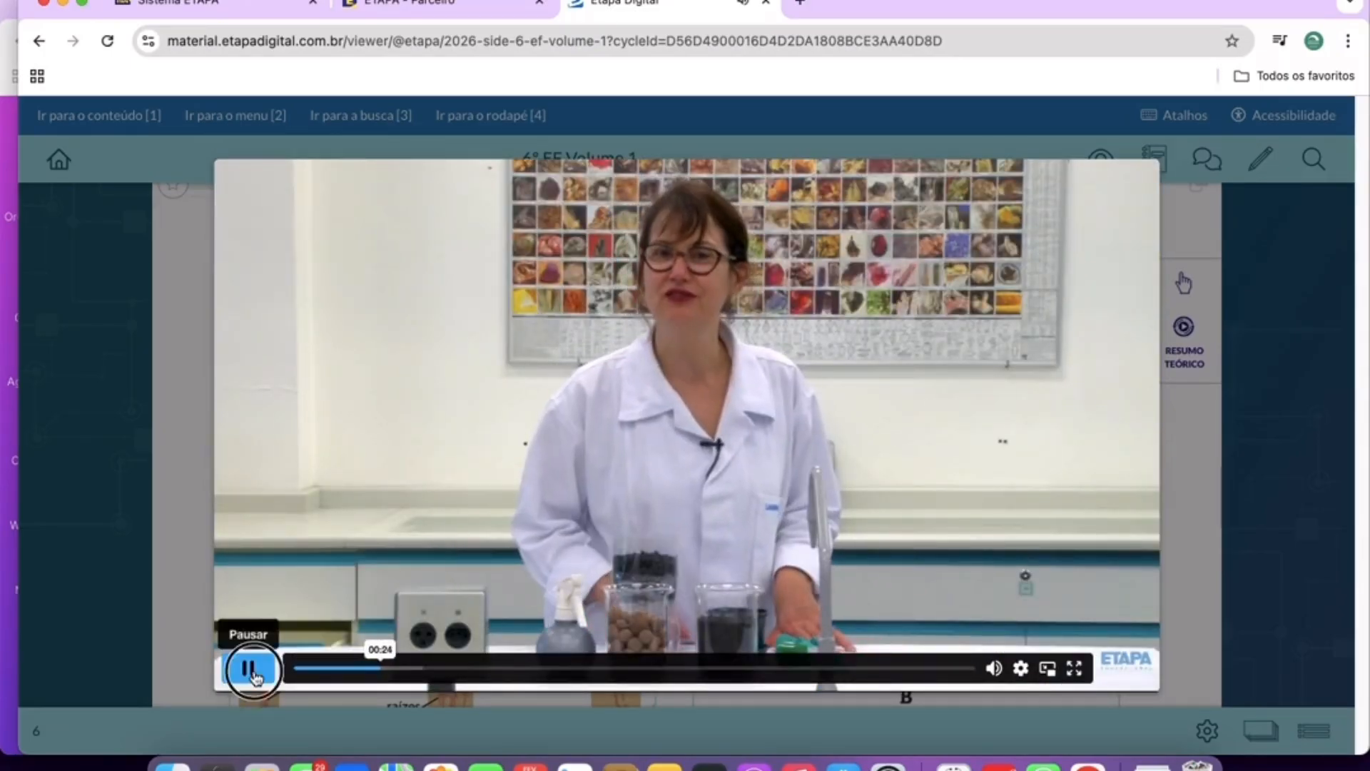
left_click(249, 668)
left_click(1301, 433)
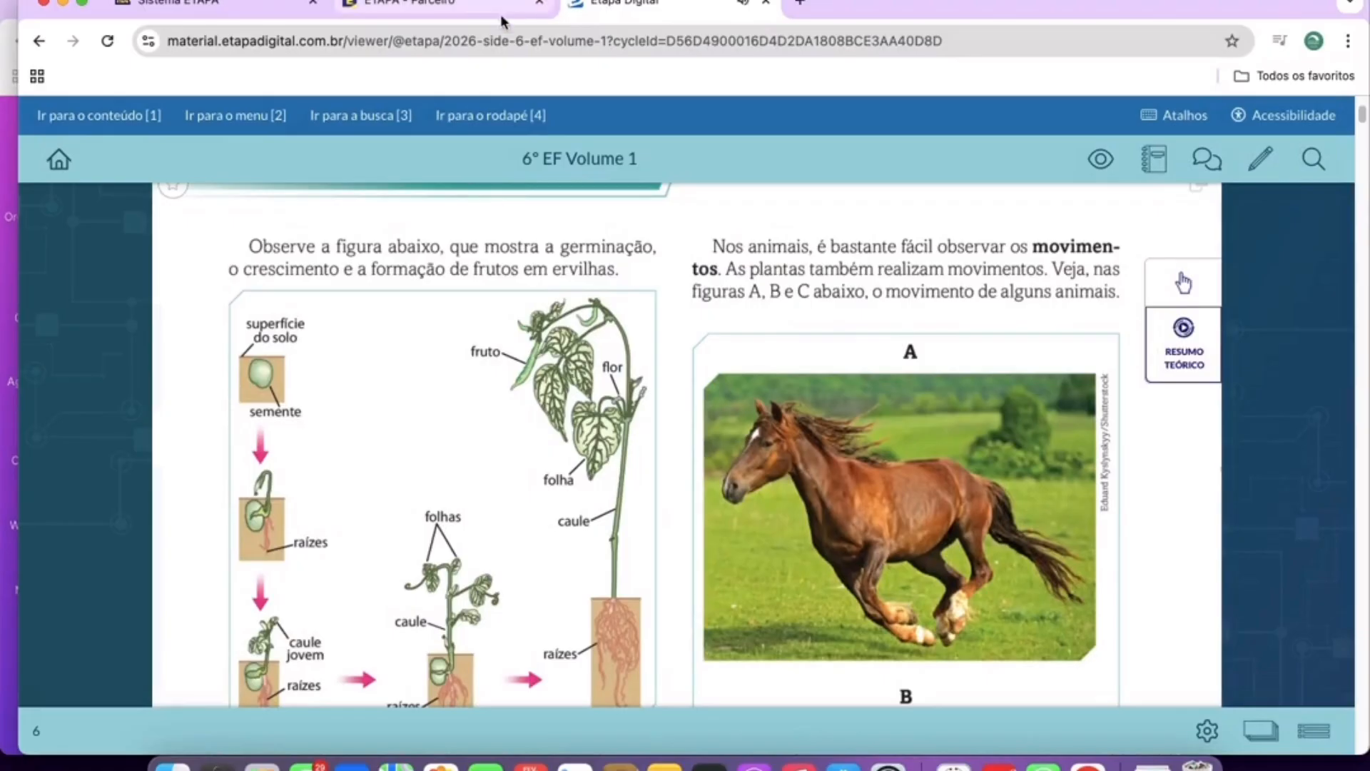
Return to the ETAPA - Parceiro tab and open Avalia Fácil under Preparando Aula.
left_click(500, 10)
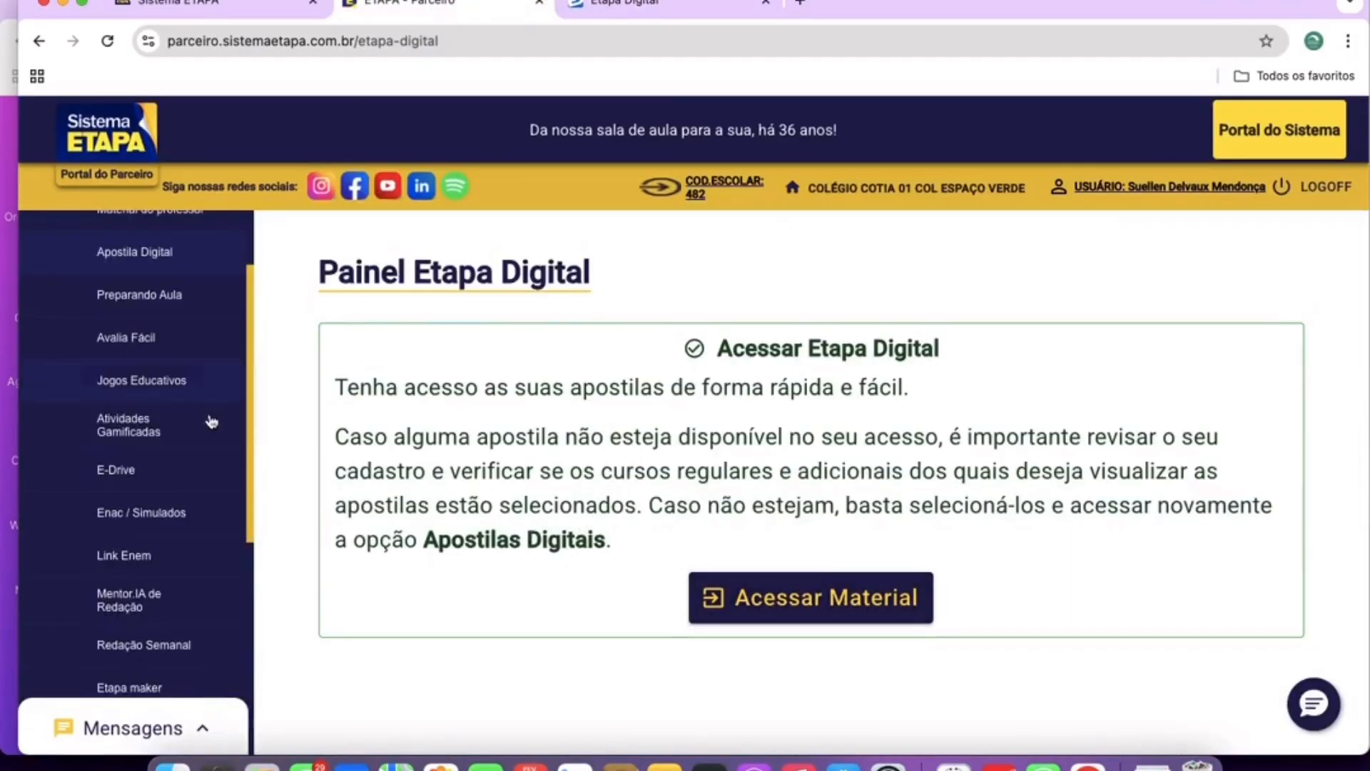
scroll(176, 358, "up", 3)
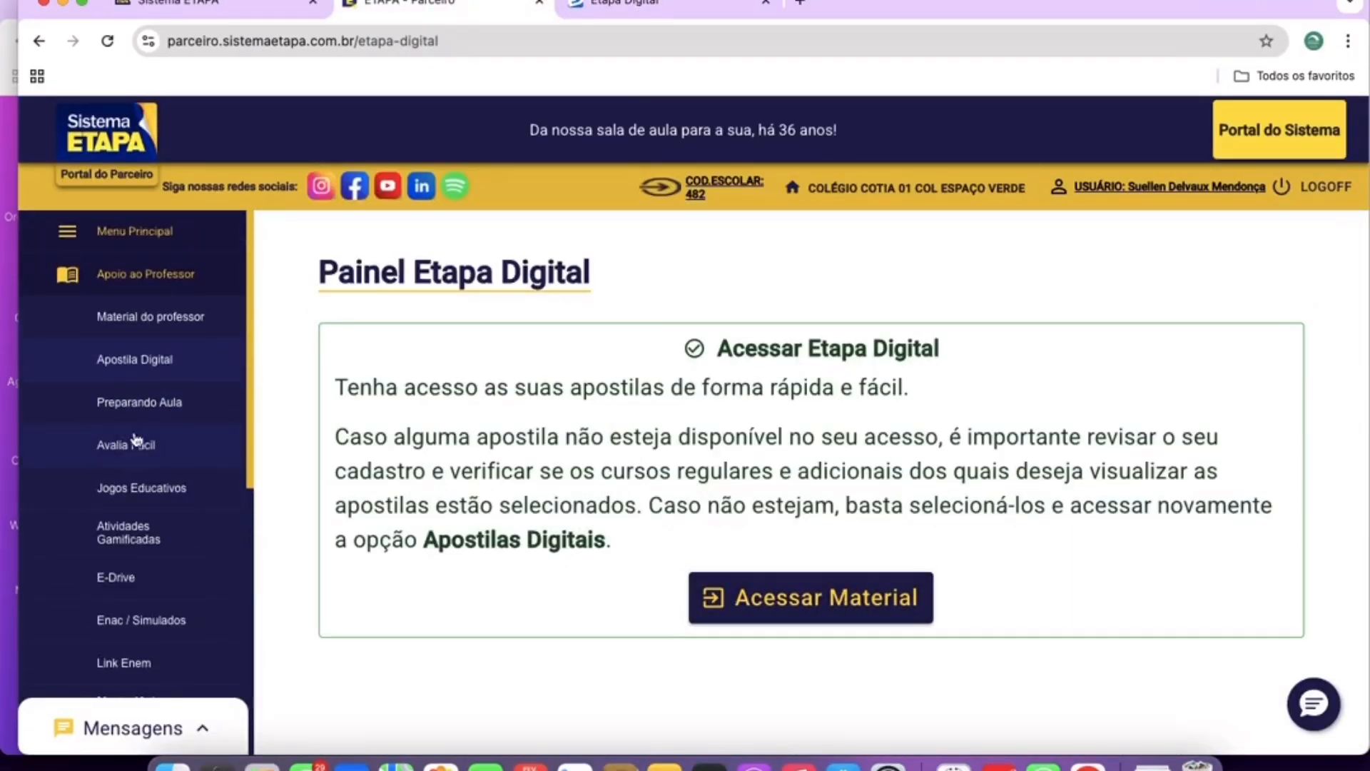
left_click(146, 414)
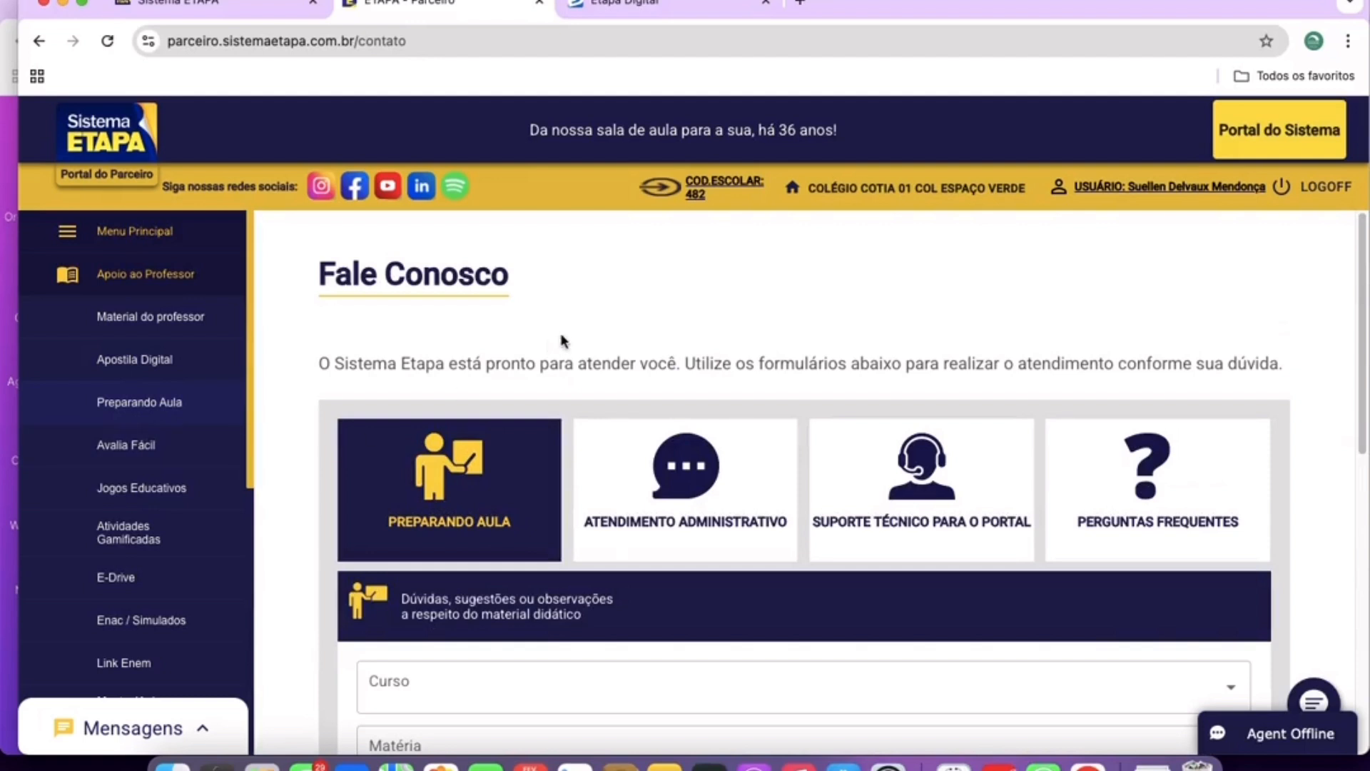
scroll(572, 360, "down", 3)
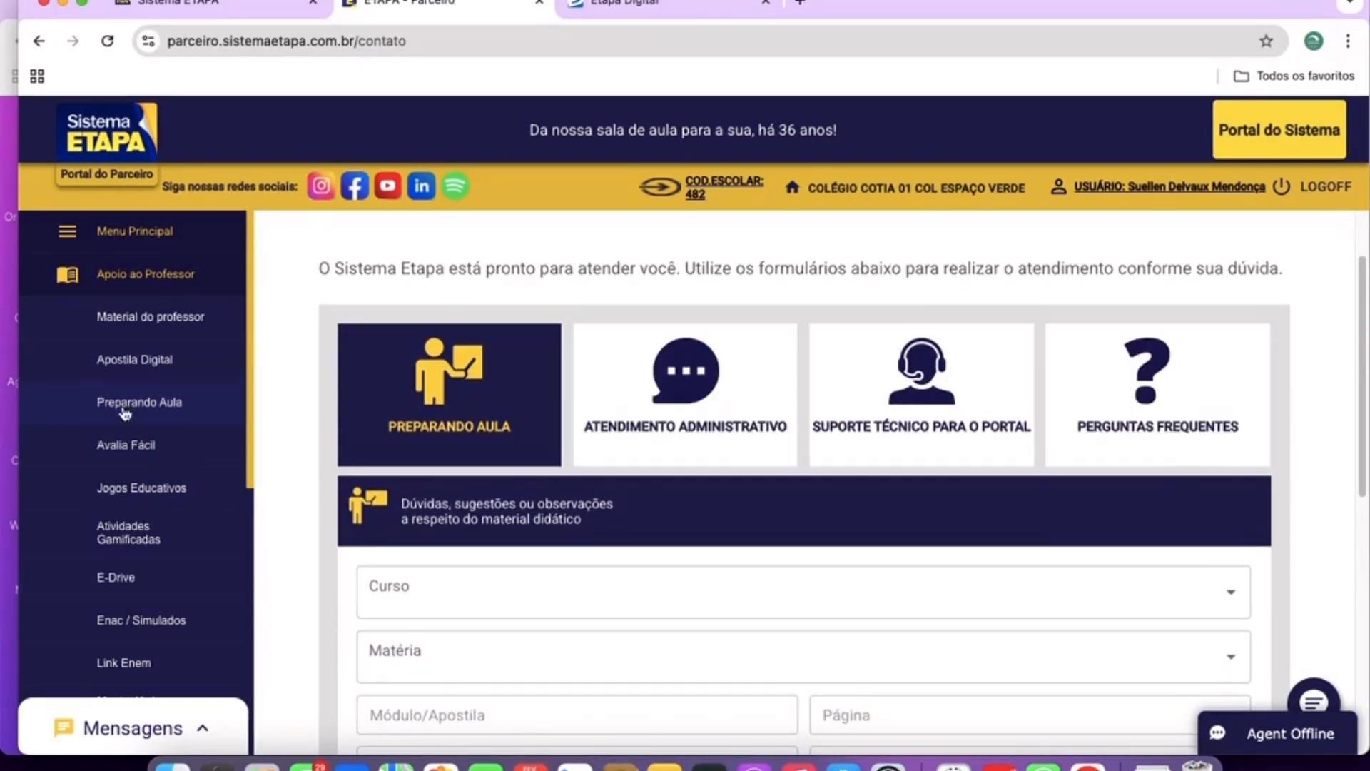
scroll(306, 382, "down", 2)
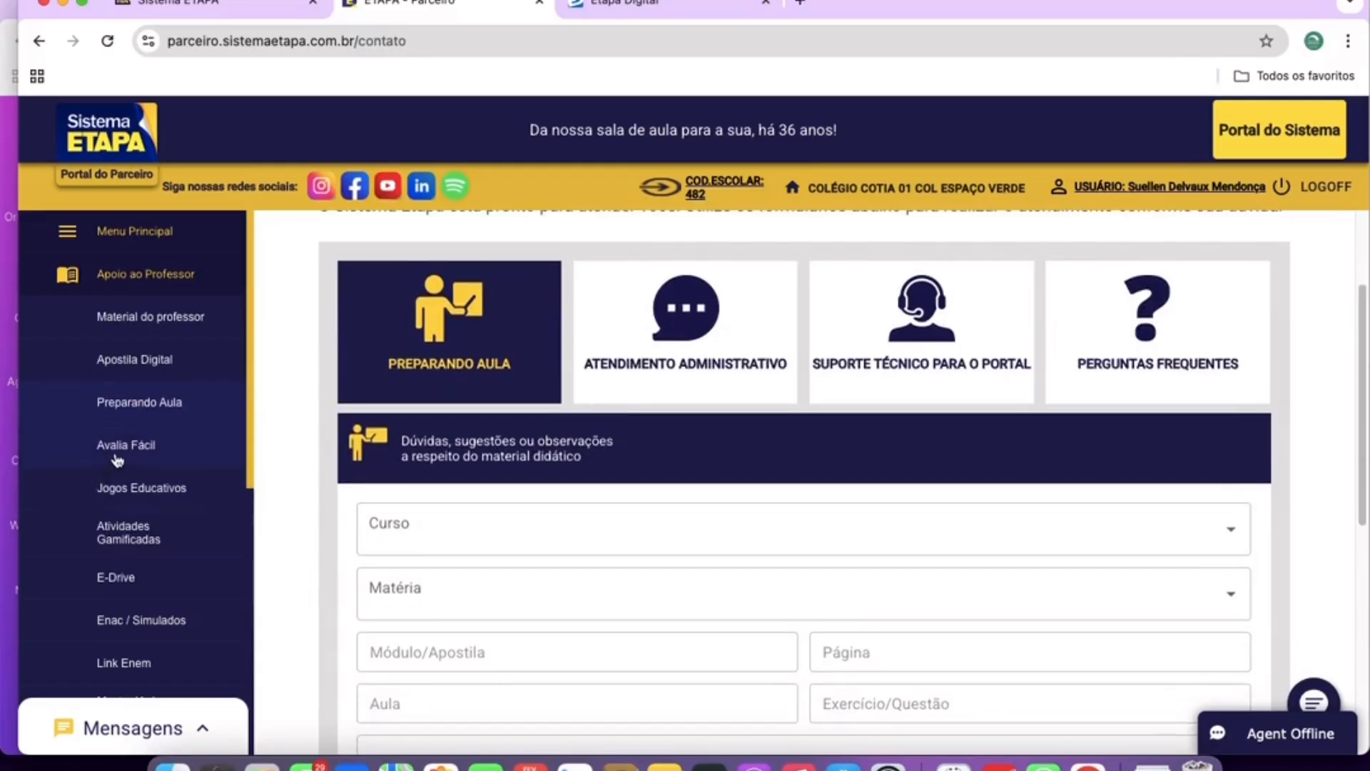
left_click(130, 461)
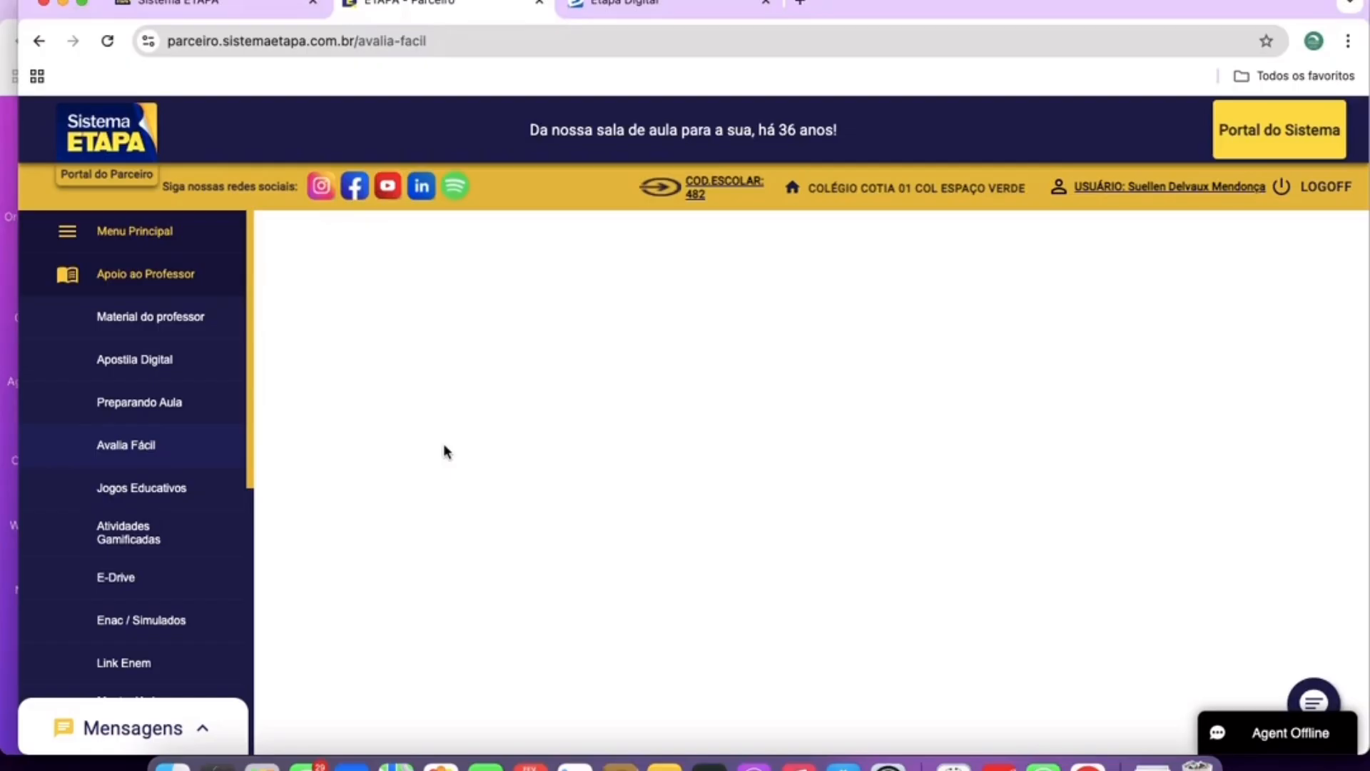
Reload the browser page until the Matemática assessments list appears.
left_click(107, 41)
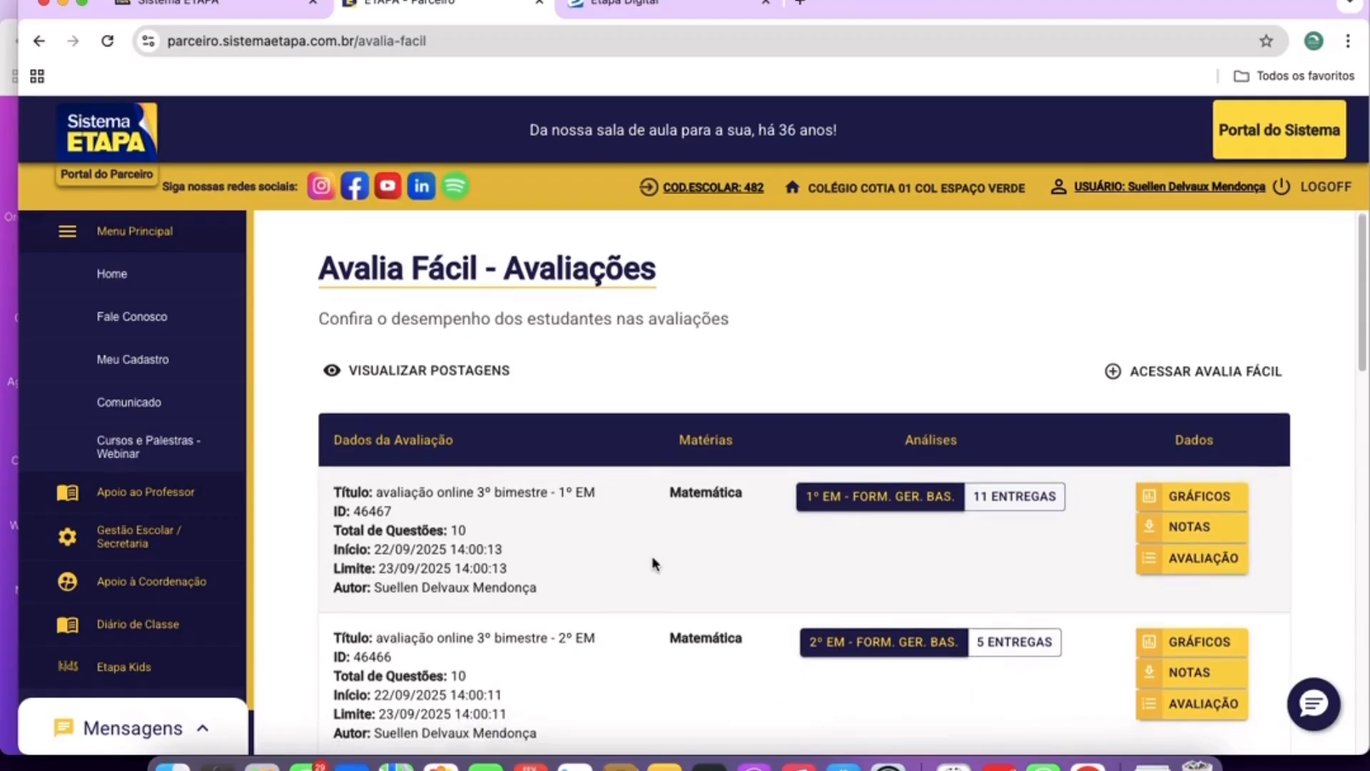
scroll(651, 563, "down", 2)
scroll(651, 563, "up", 2)
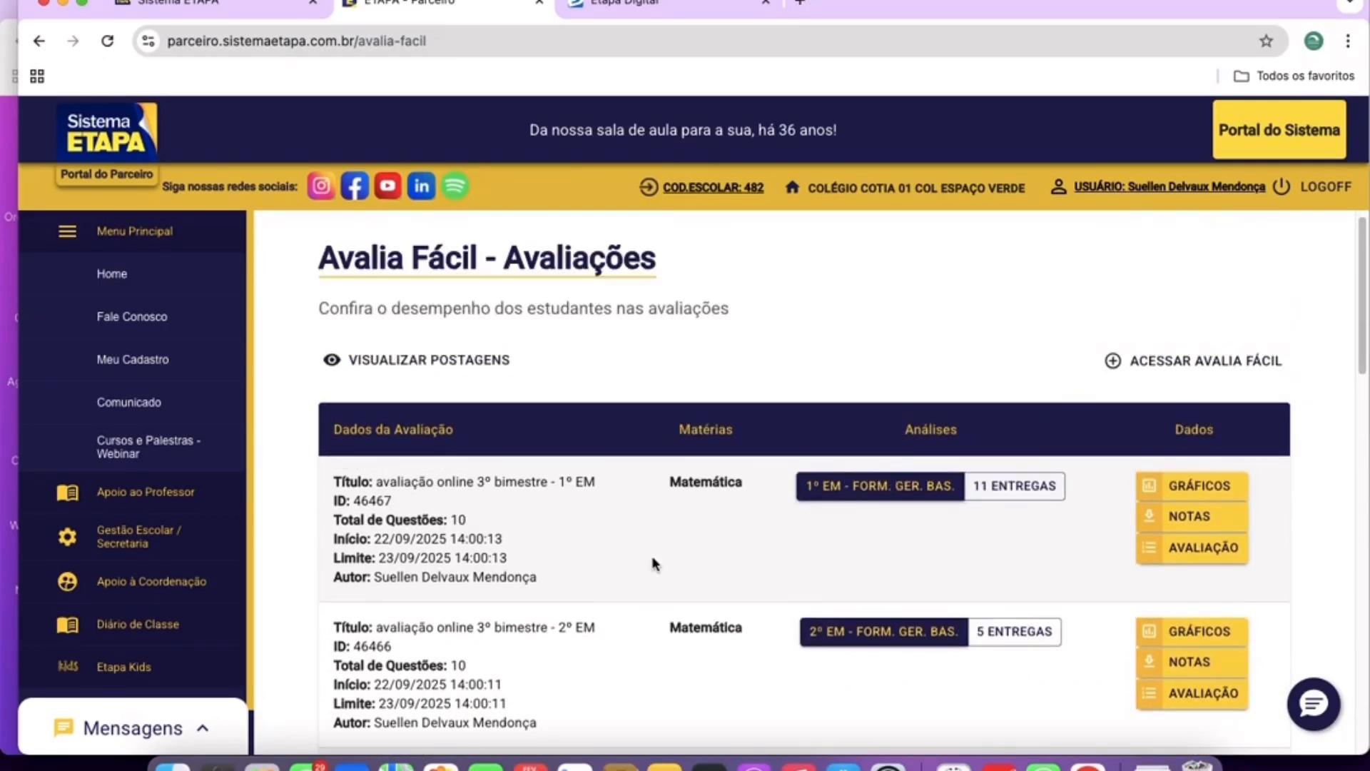
Launch Avalia Fácil and review the Home dashboard, noting 45894 available questions.
left_click(1206, 361)
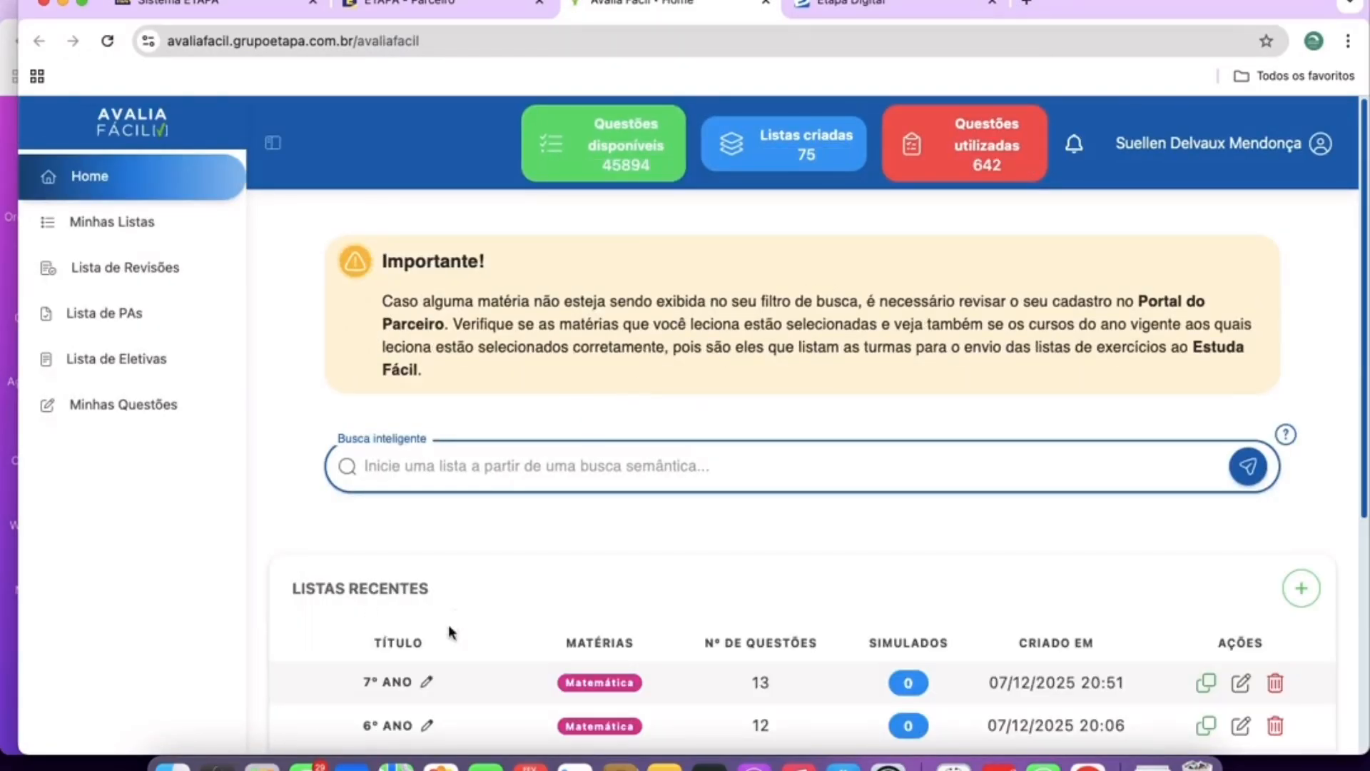
scroll(324, 553, "down", 1)
scroll(324, 554, "down", 5)
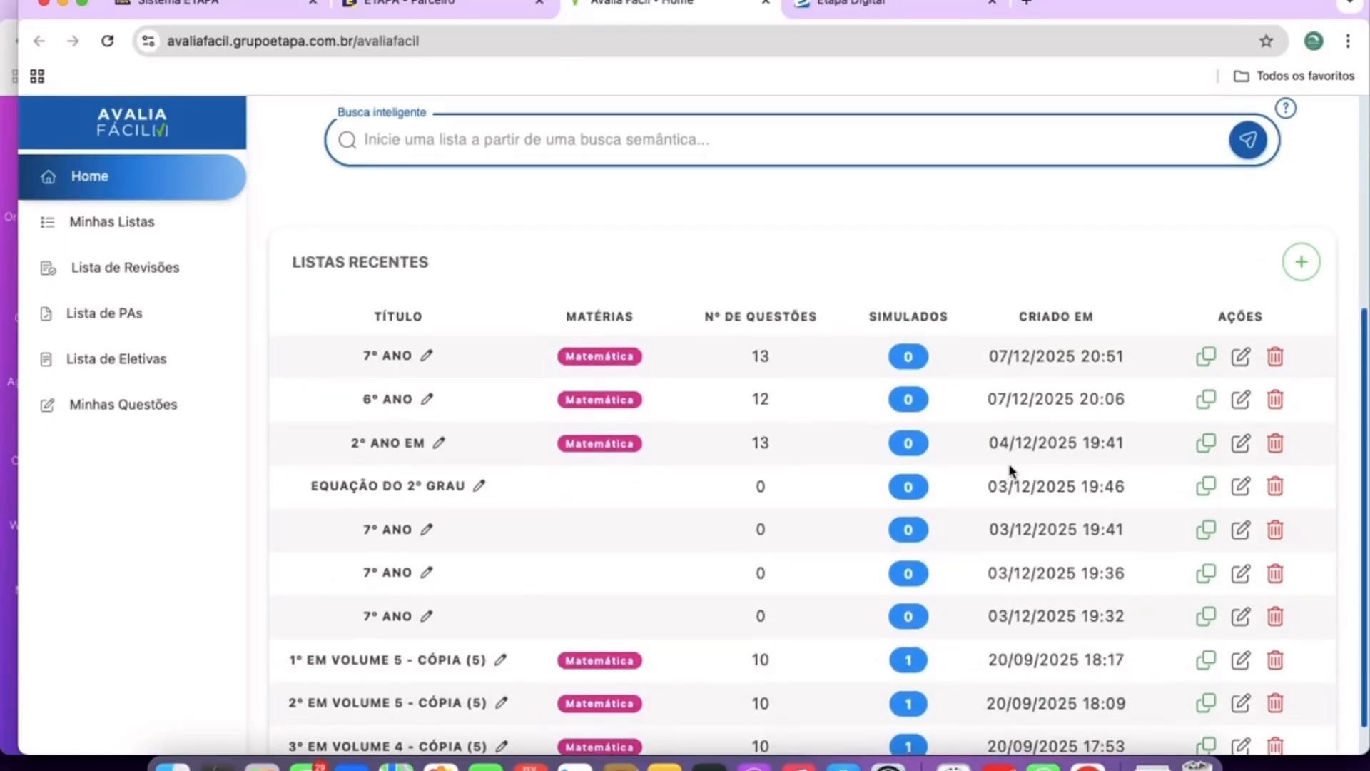
scroll(1009, 469, "up", 1)
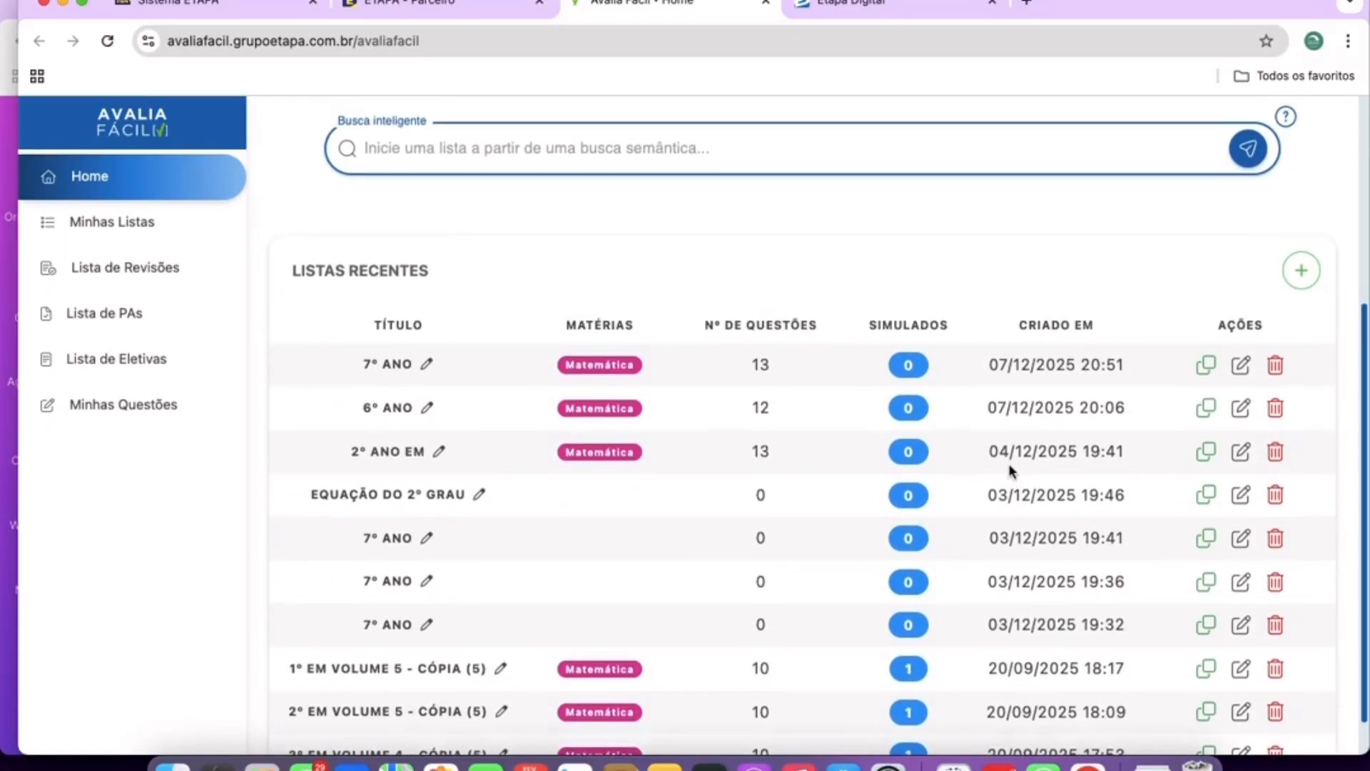
scroll(1009, 469, "up", 5)
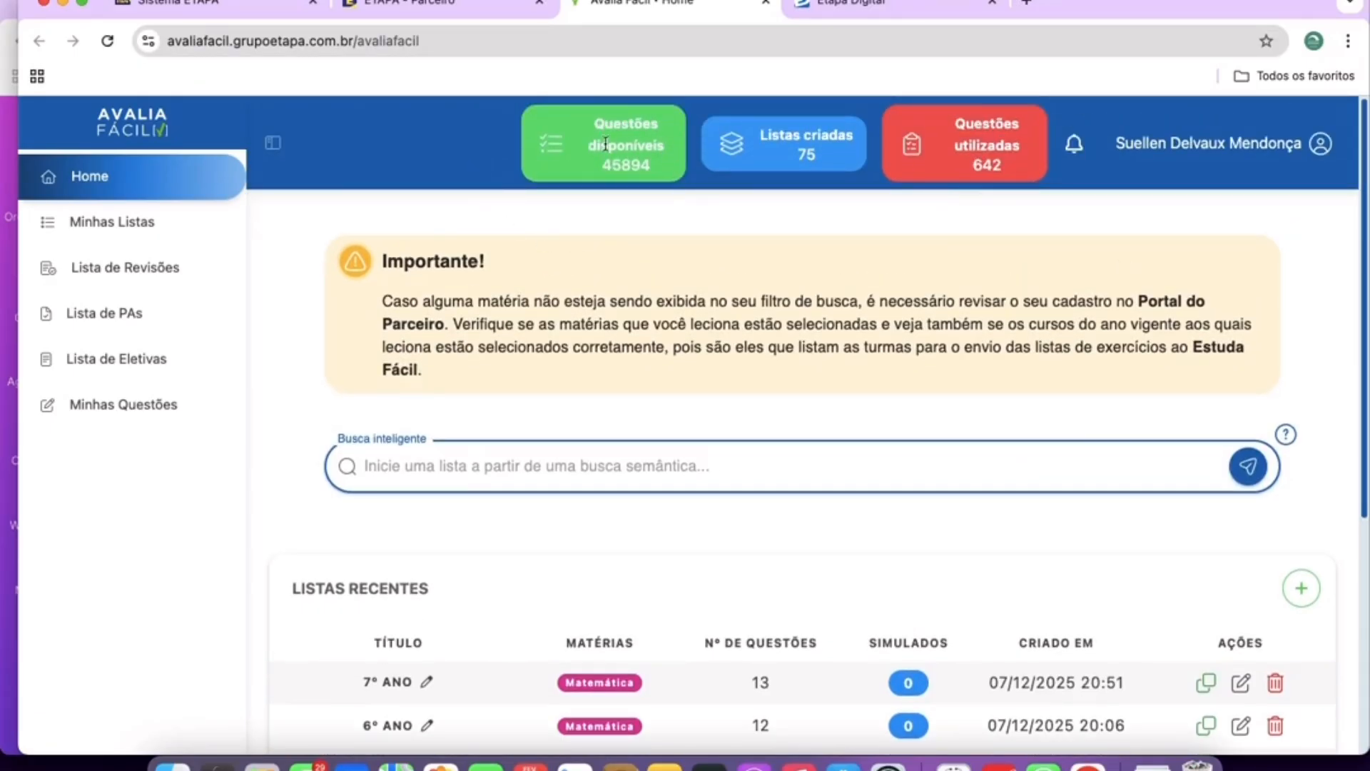
left_click_drag(589, 168, 665, 184)
left_click_drag(1112, 149, 1288, 146)
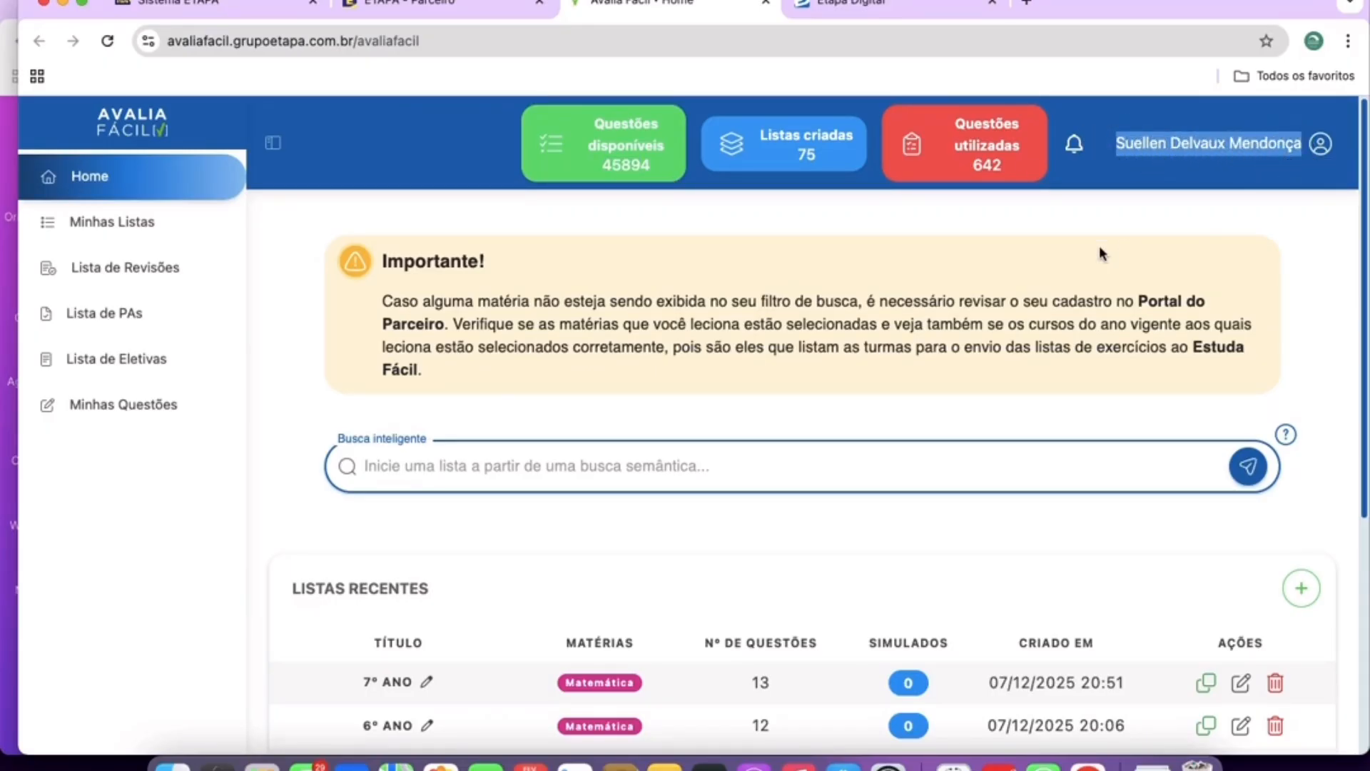
left_click(714, 207)
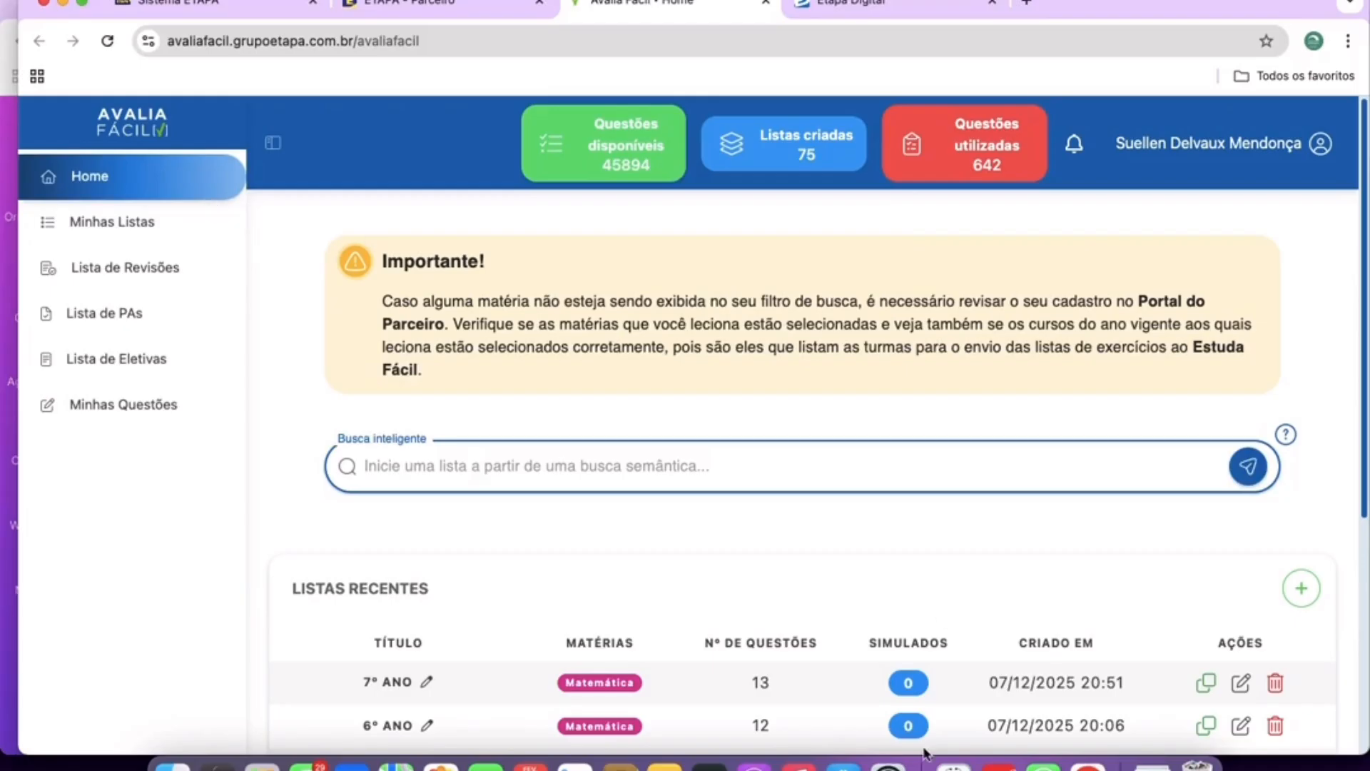
Go to Minhas Listas, showing the '7º ano' and '6º ano' saved lists.
scroll(905, 511, "down", 2)
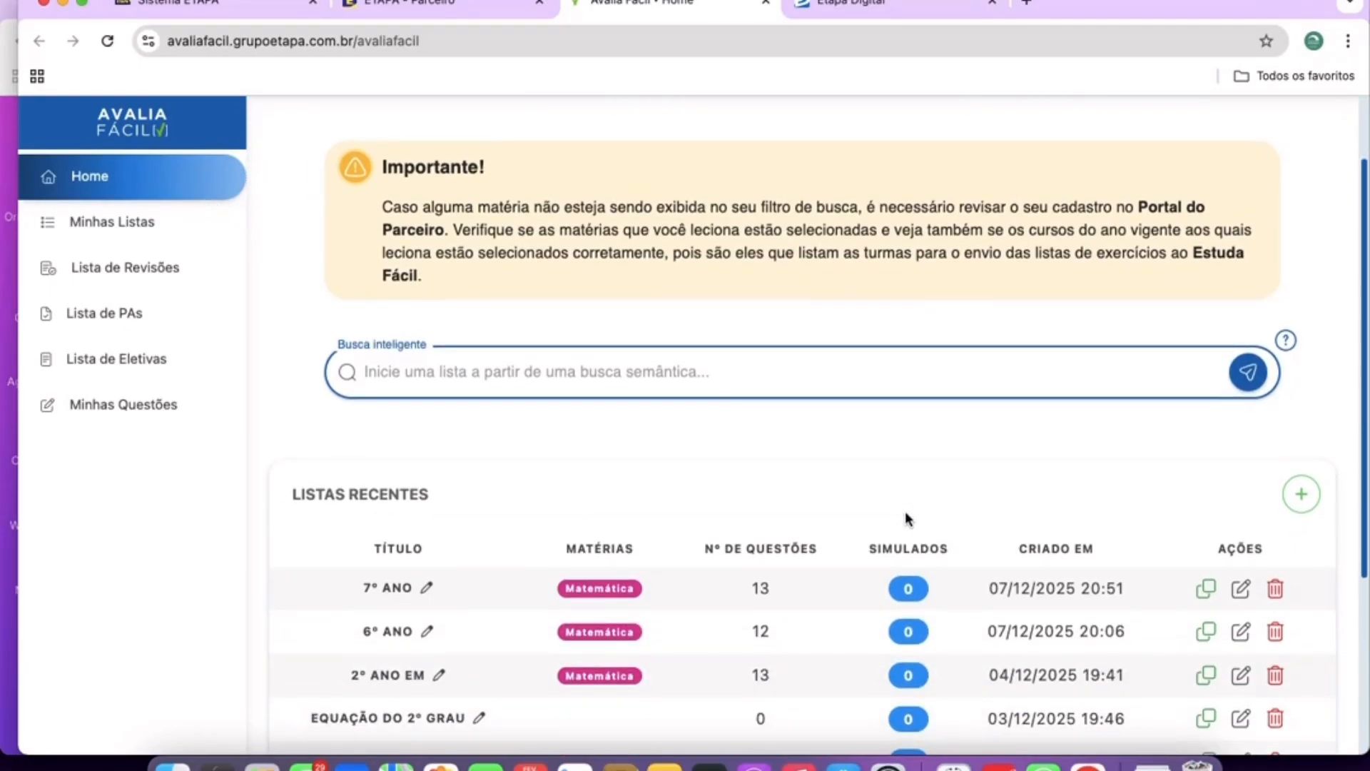
scroll(905, 514, "up", 2)
left_click(75, 214)
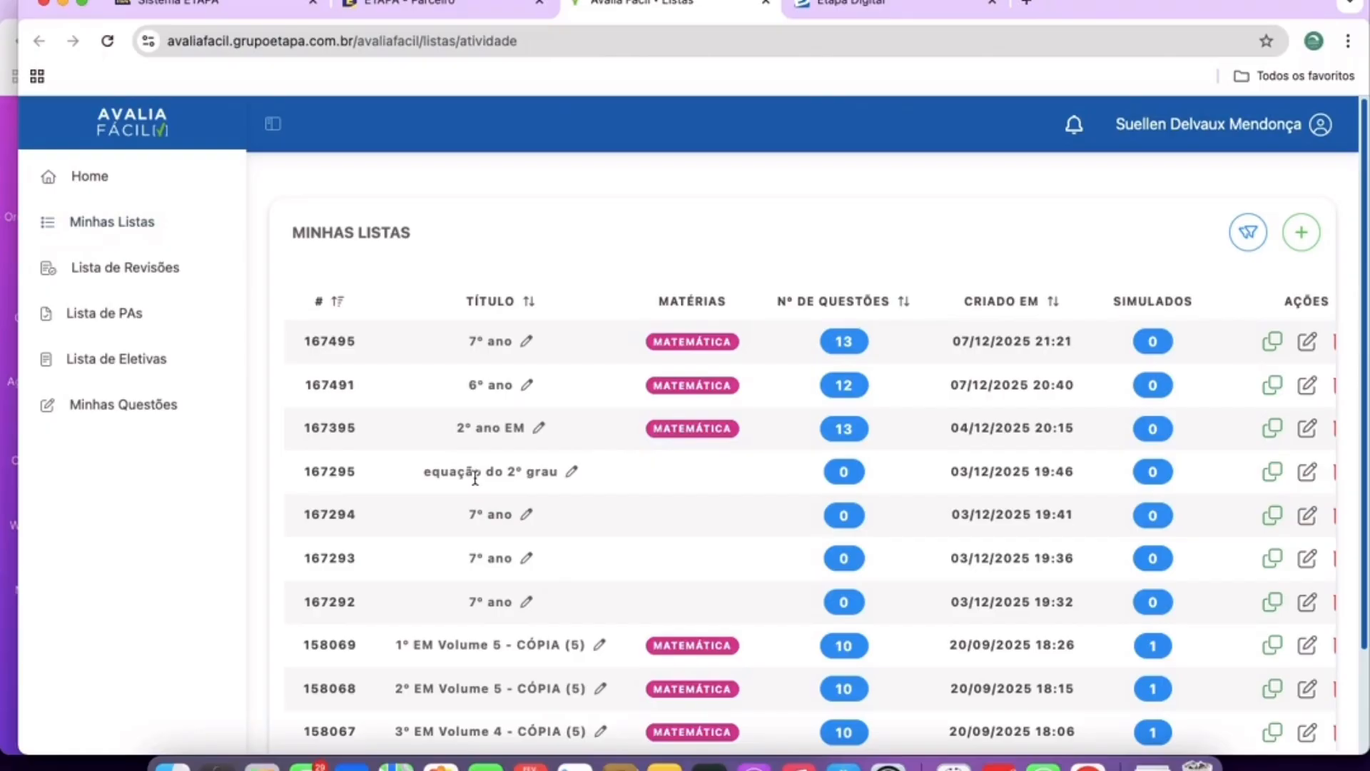
left_click_drag(921, 353, 1081, 513)
left_click(1049, 340)
left_click(1200, 339)
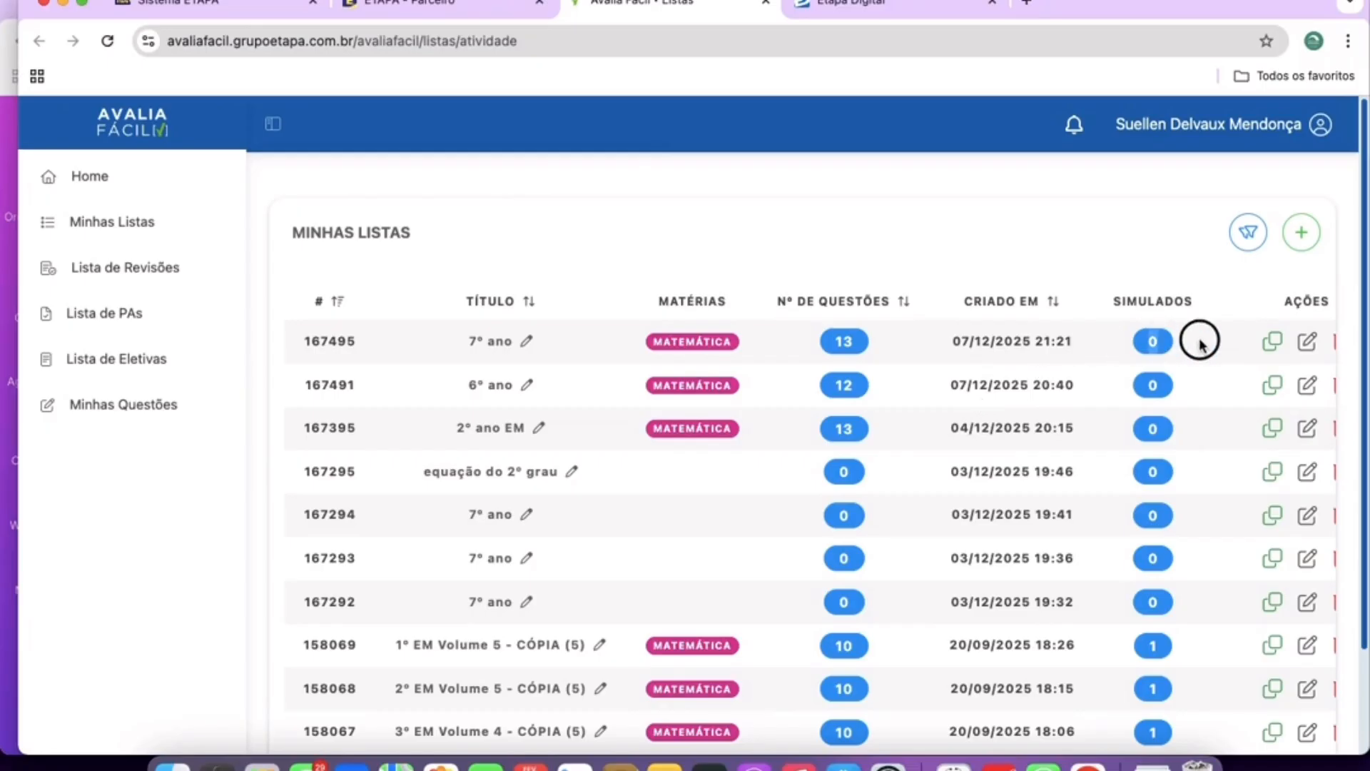
left_click_drag(466, 339, 1169, 347)
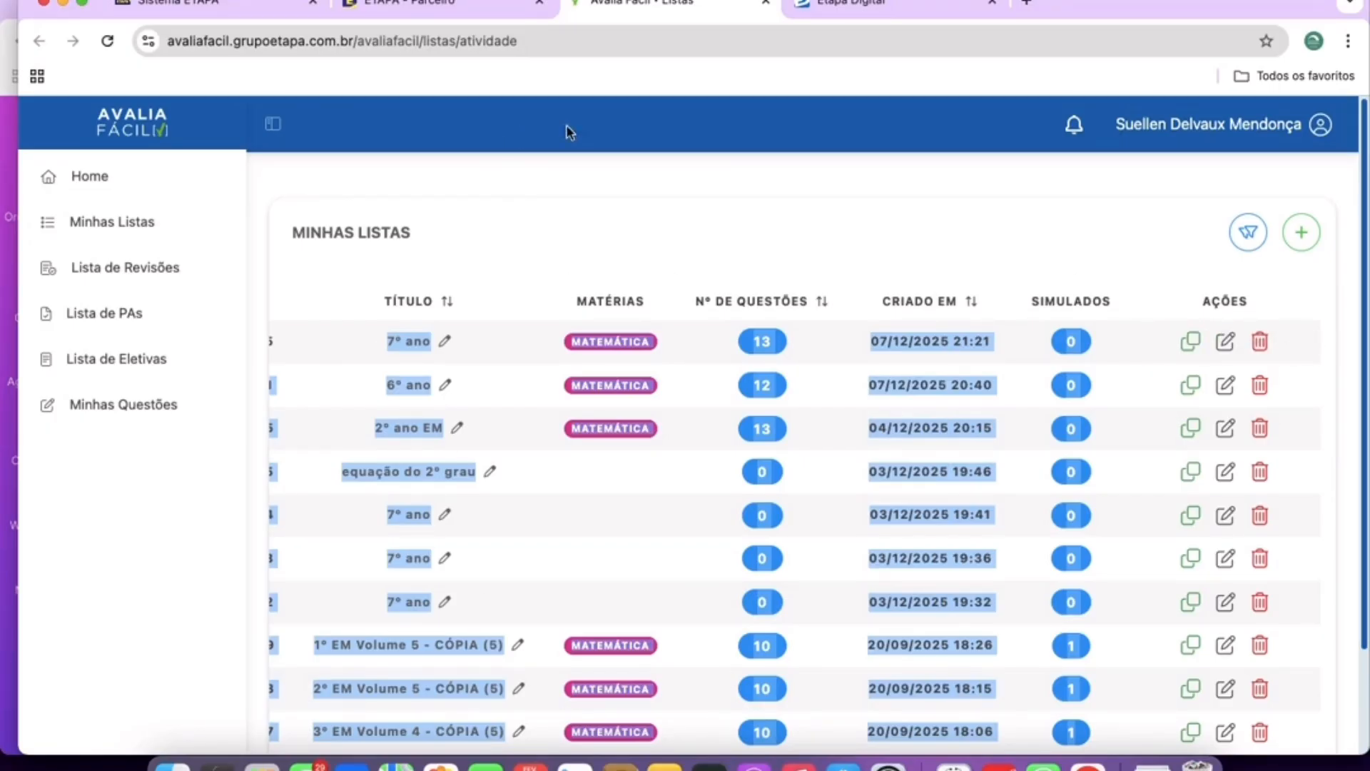
left_click(707, 268)
left_click(650, 254)
left_click_drag(939, 366, 259, 314)
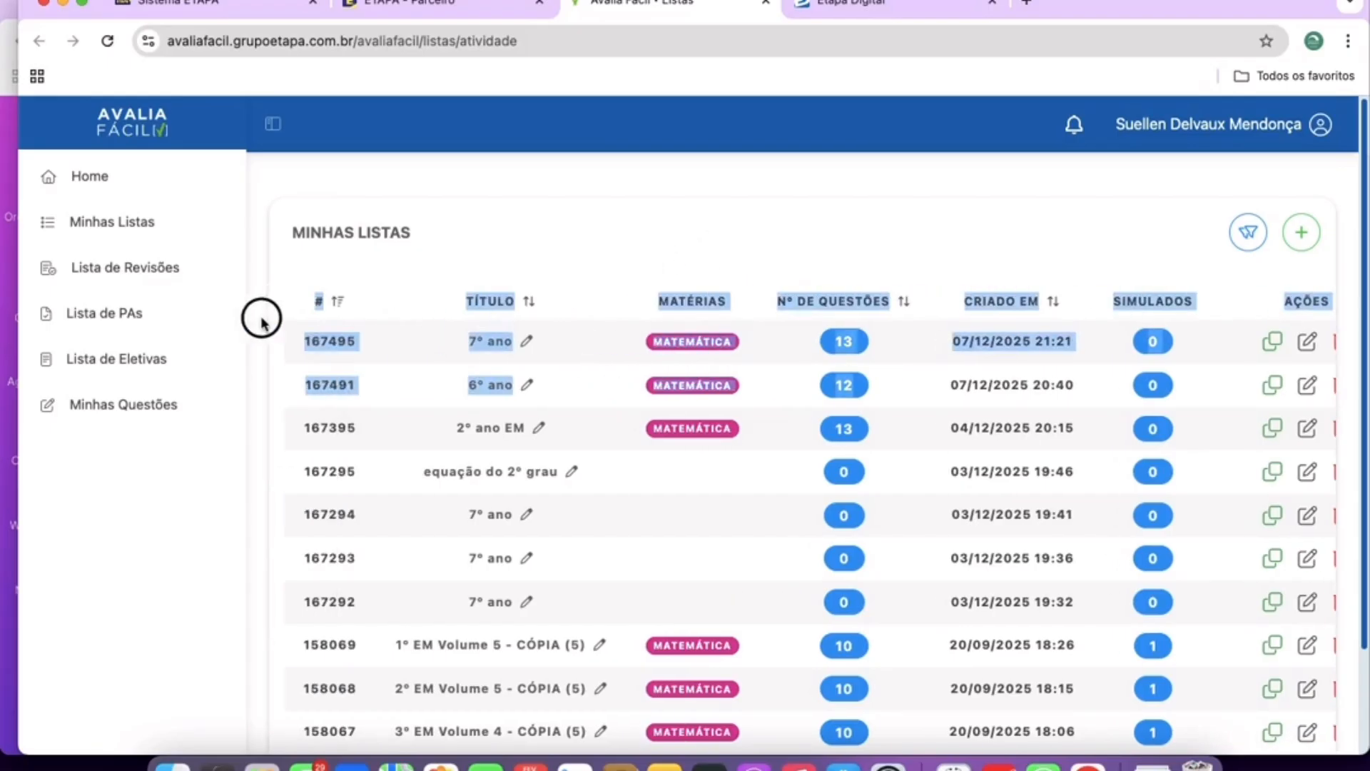
left_click(621, 263)
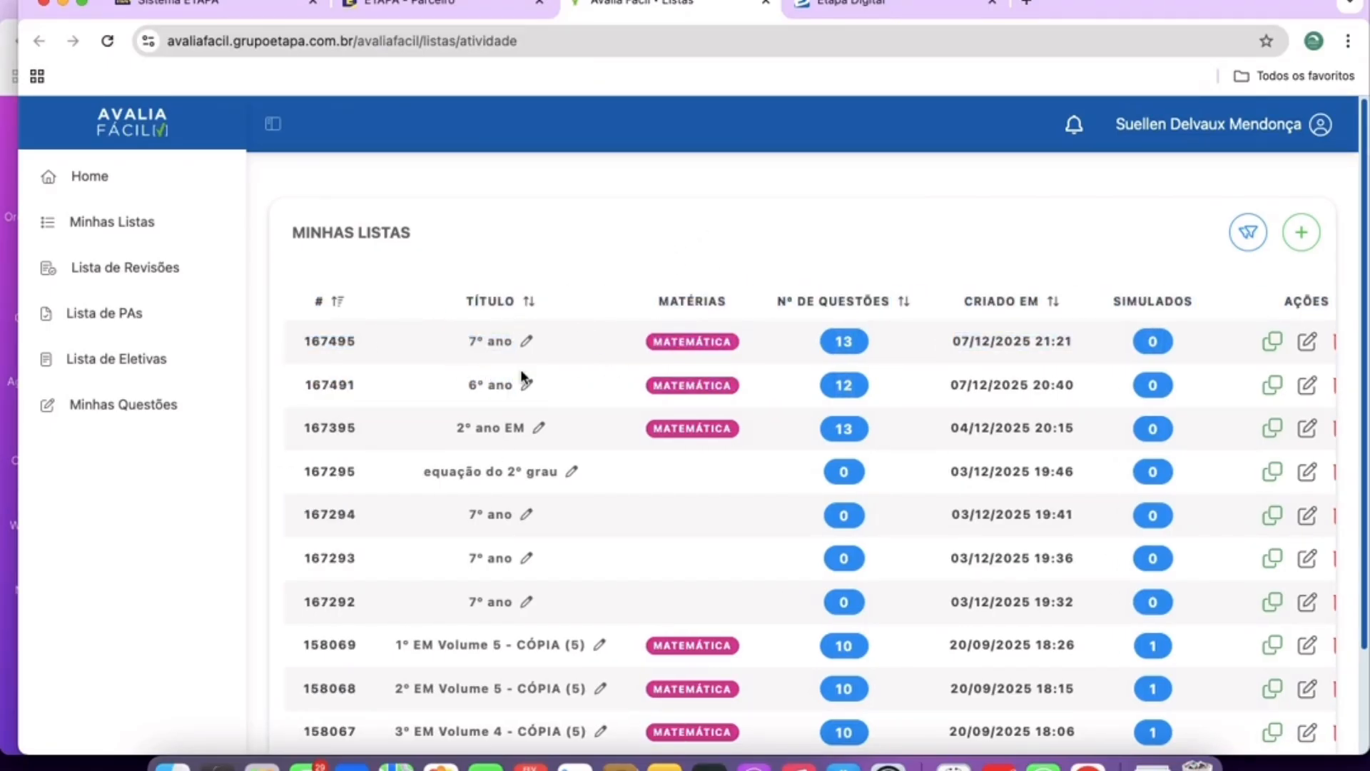
scroll(524, 376, "down", 2)
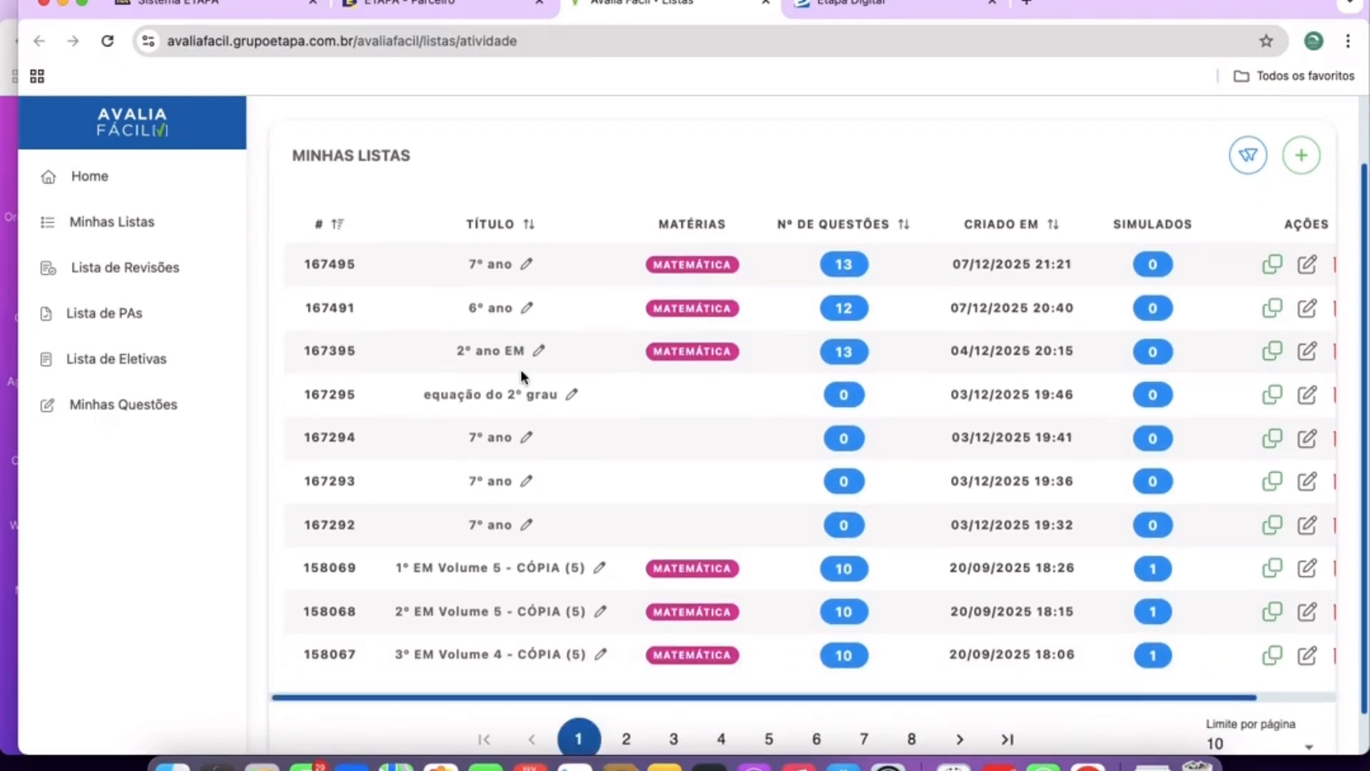
scroll(524, 376, "up", 2)
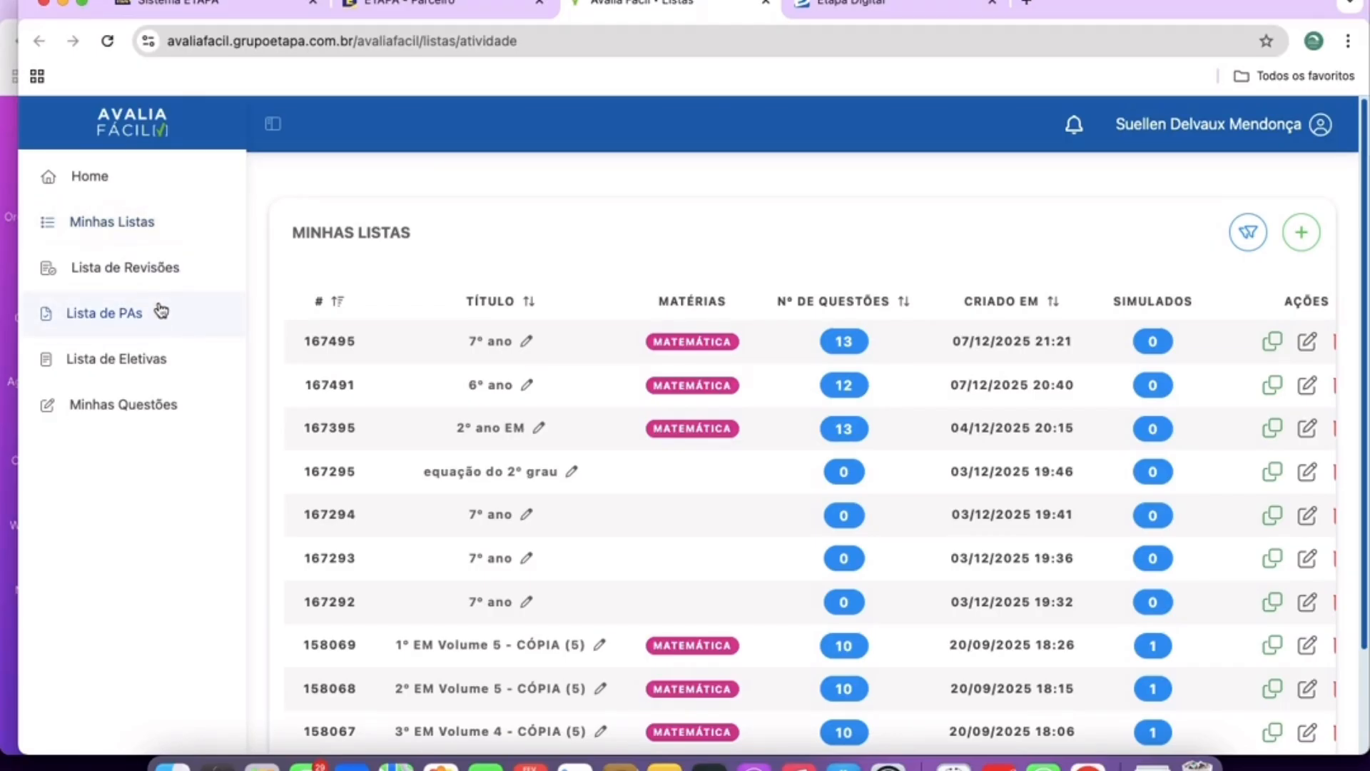
On the Lista de Revisões page, change the per-page limit from 100 to 10 lists.
left_click(141, 275)
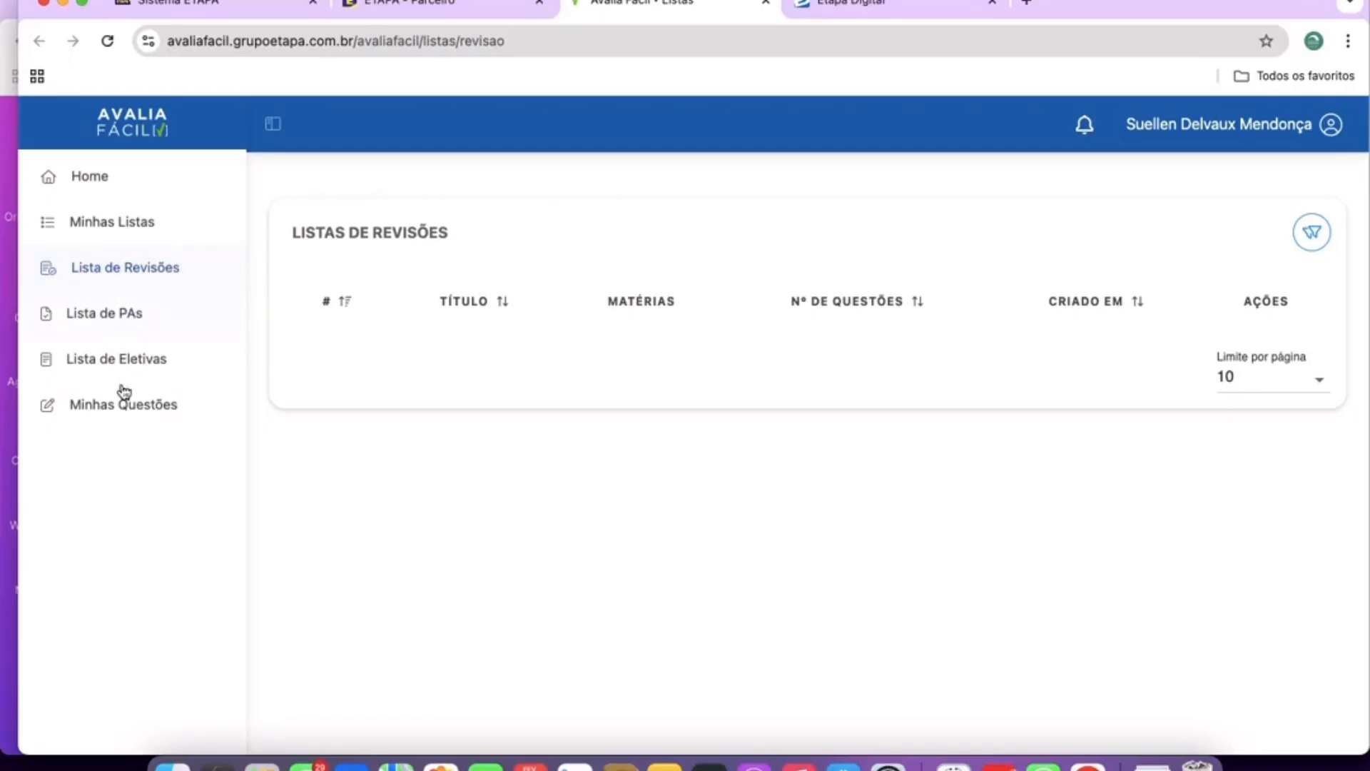
left_click(1294, 383)
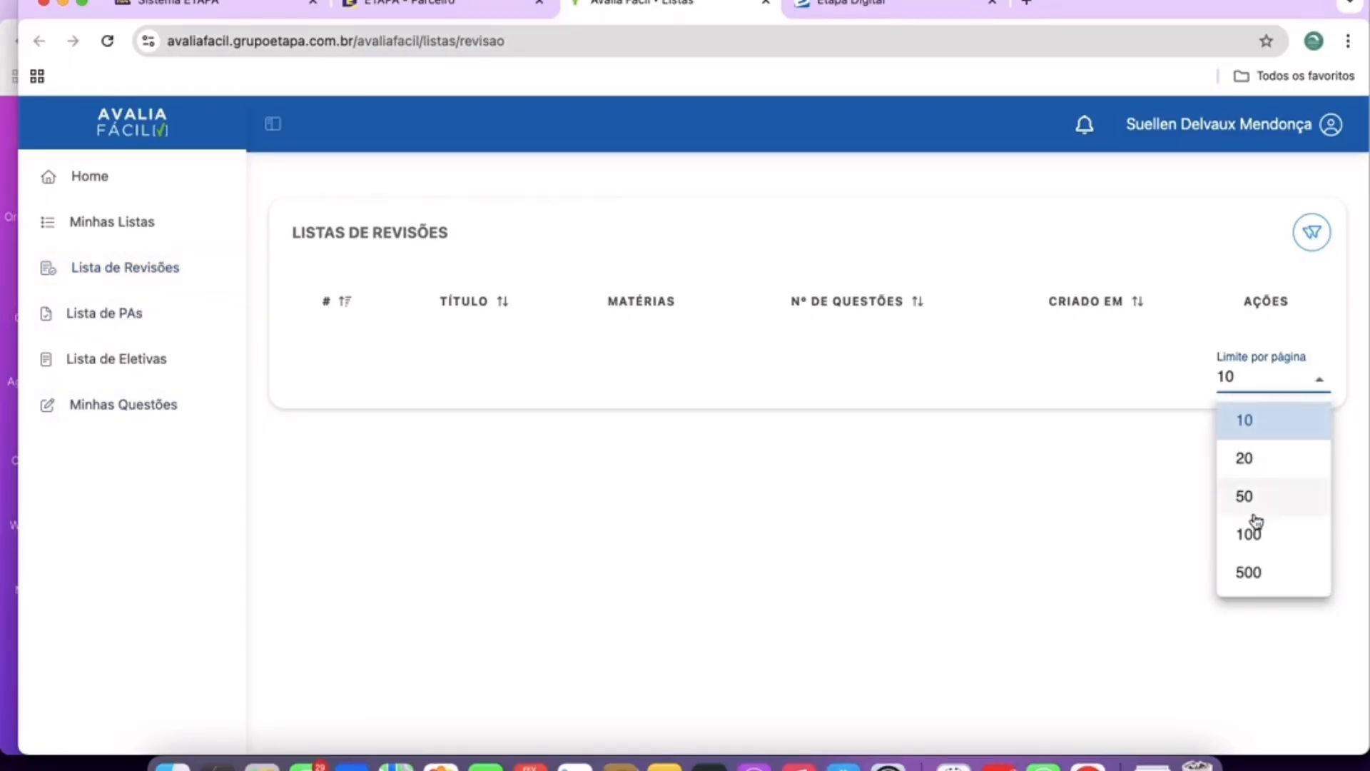
left_click(1254, 538)
left_click(1252, 382)
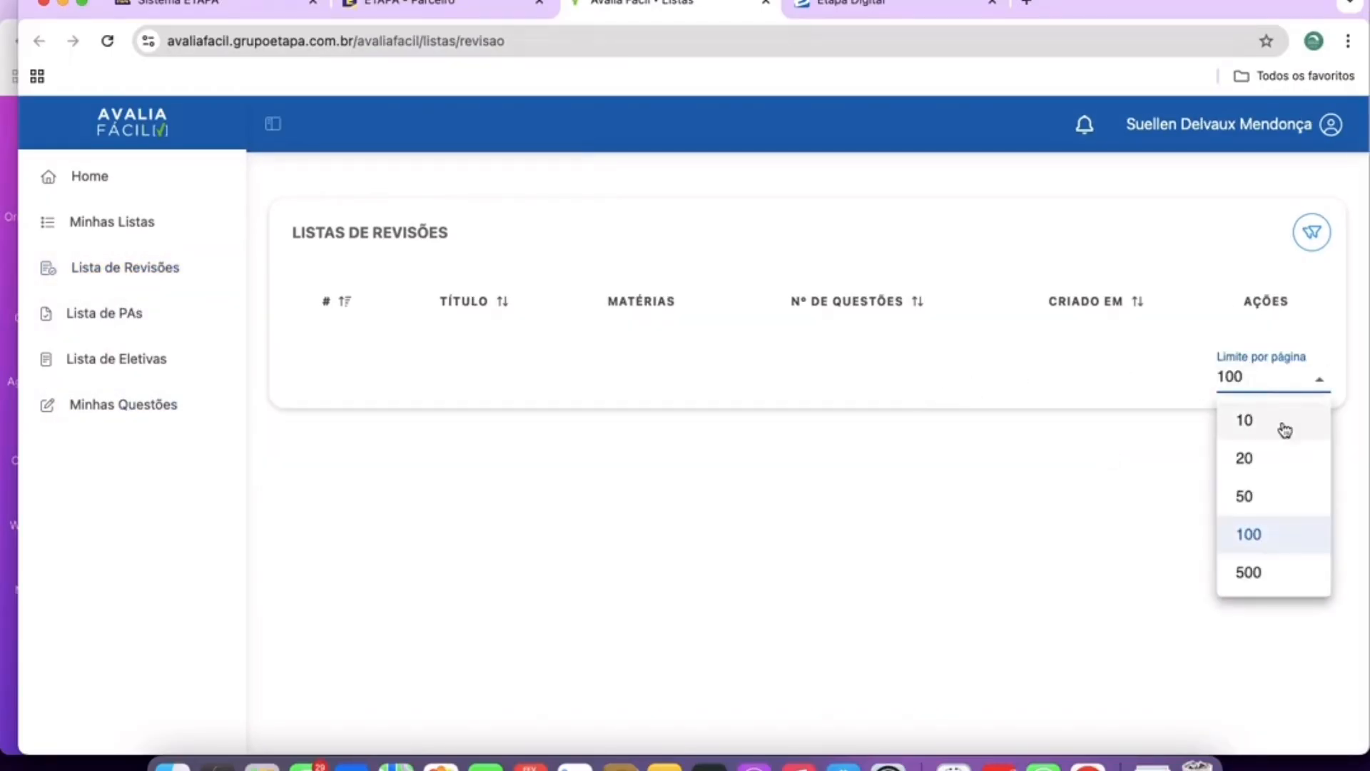
left_click(1267, 422)
Open and close Filtros, toggle the Título sort, and reload the revision lists page.
left_click(1303, 234)
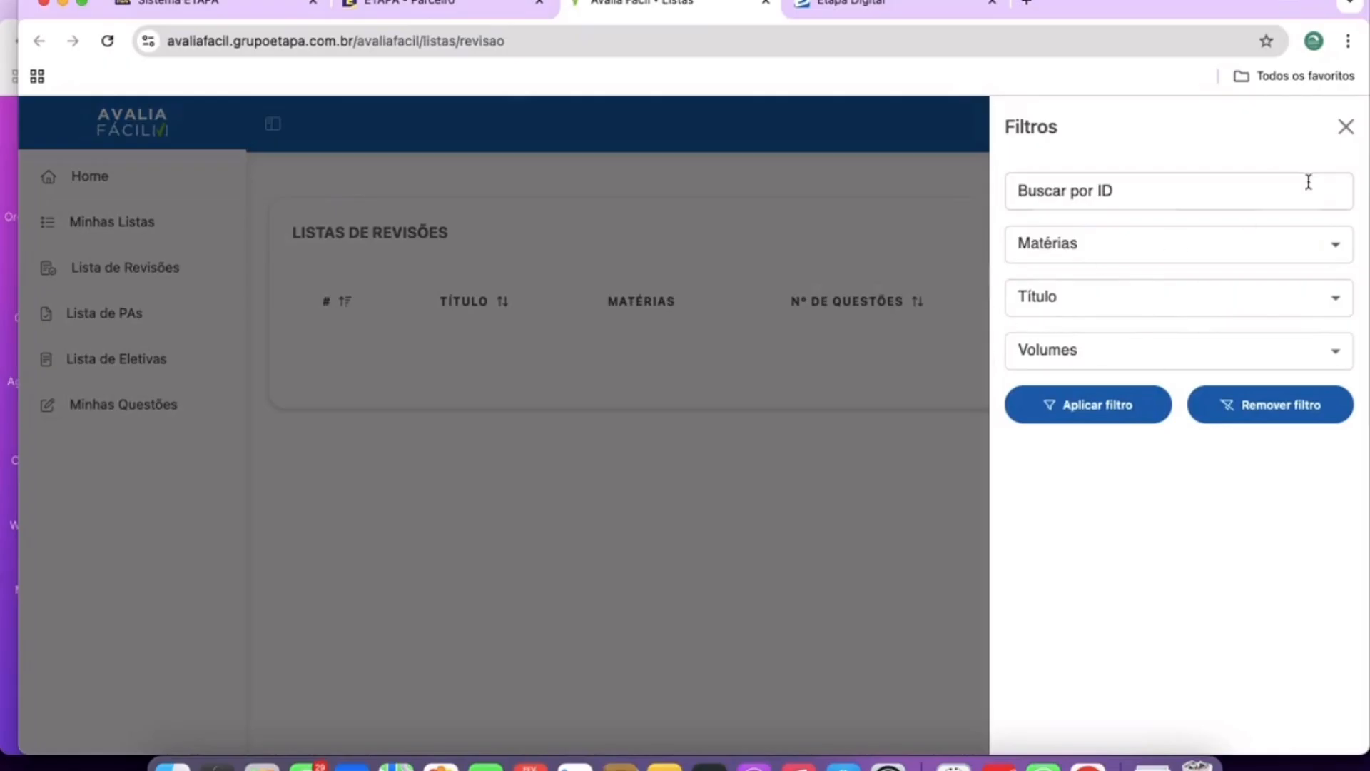
left_click(1346, 128)
left_click(474, 305)
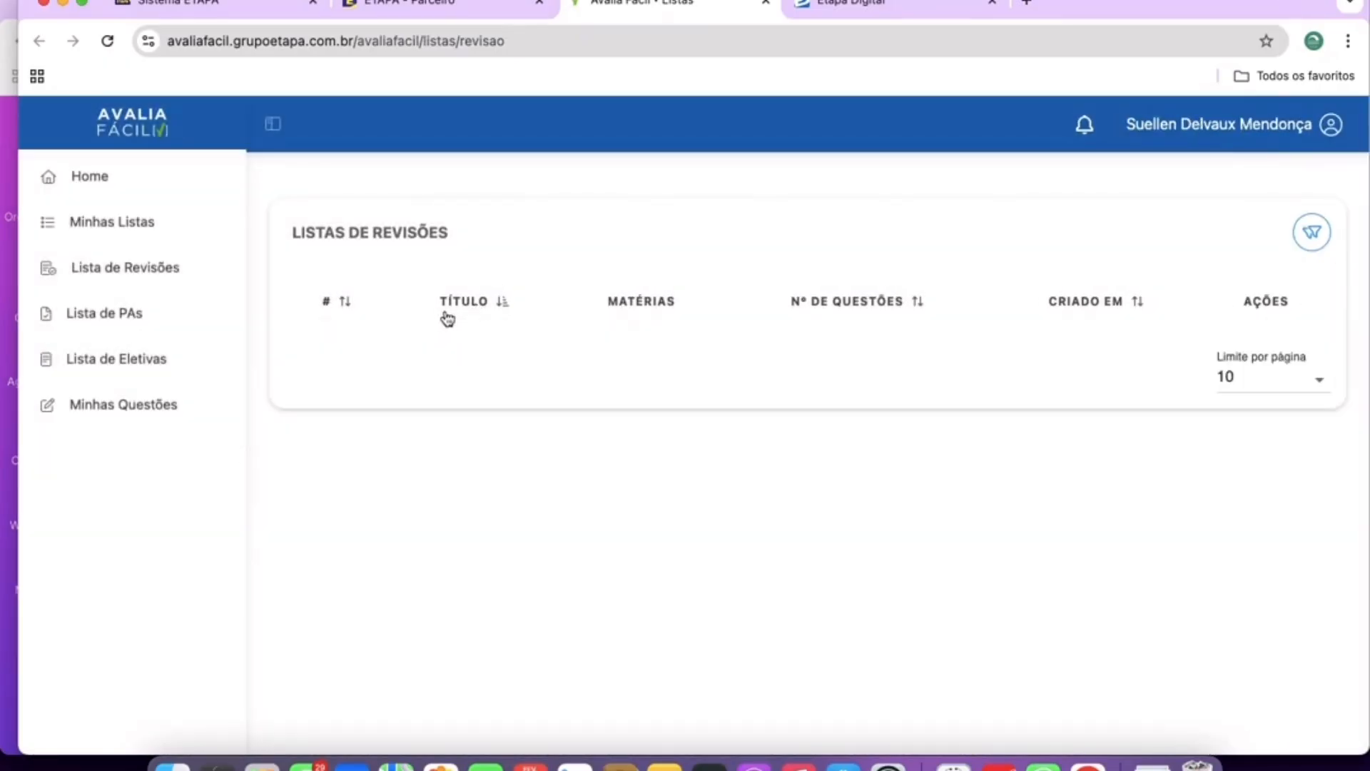
left_click(471, 311)
left_click(107, 42)
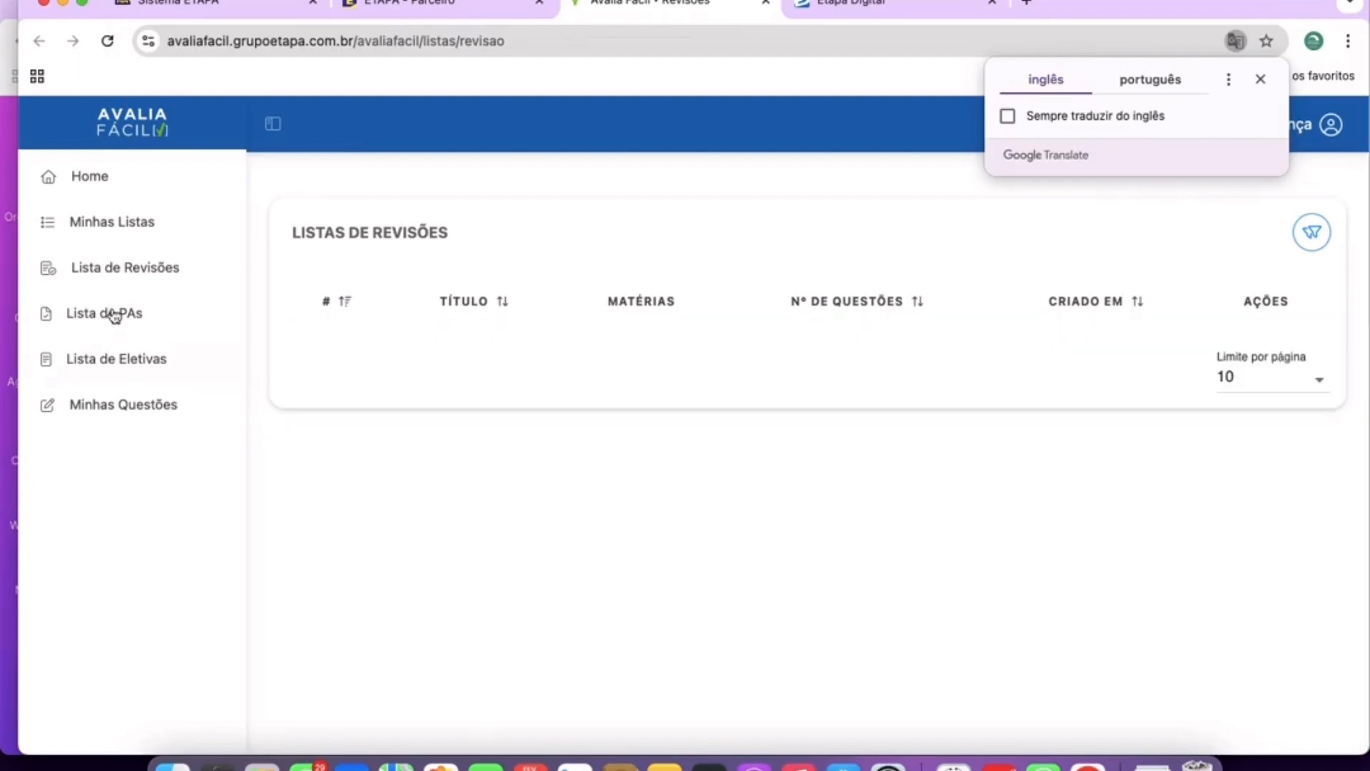
left_click(151, 266)
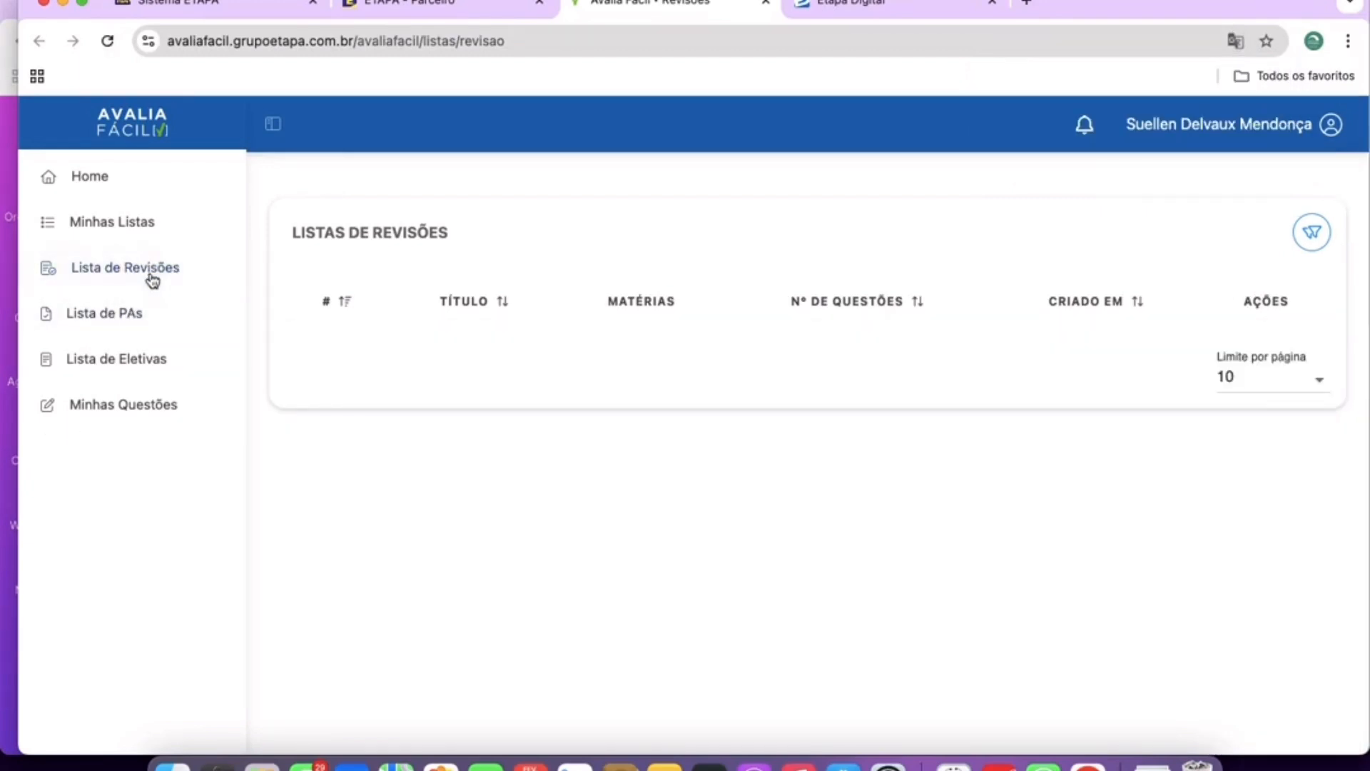
left_click(161, 287)
Go to Minhas Listas and locate list 158069 in the table.
left_click(1267, 318)
left_click(113, 223)
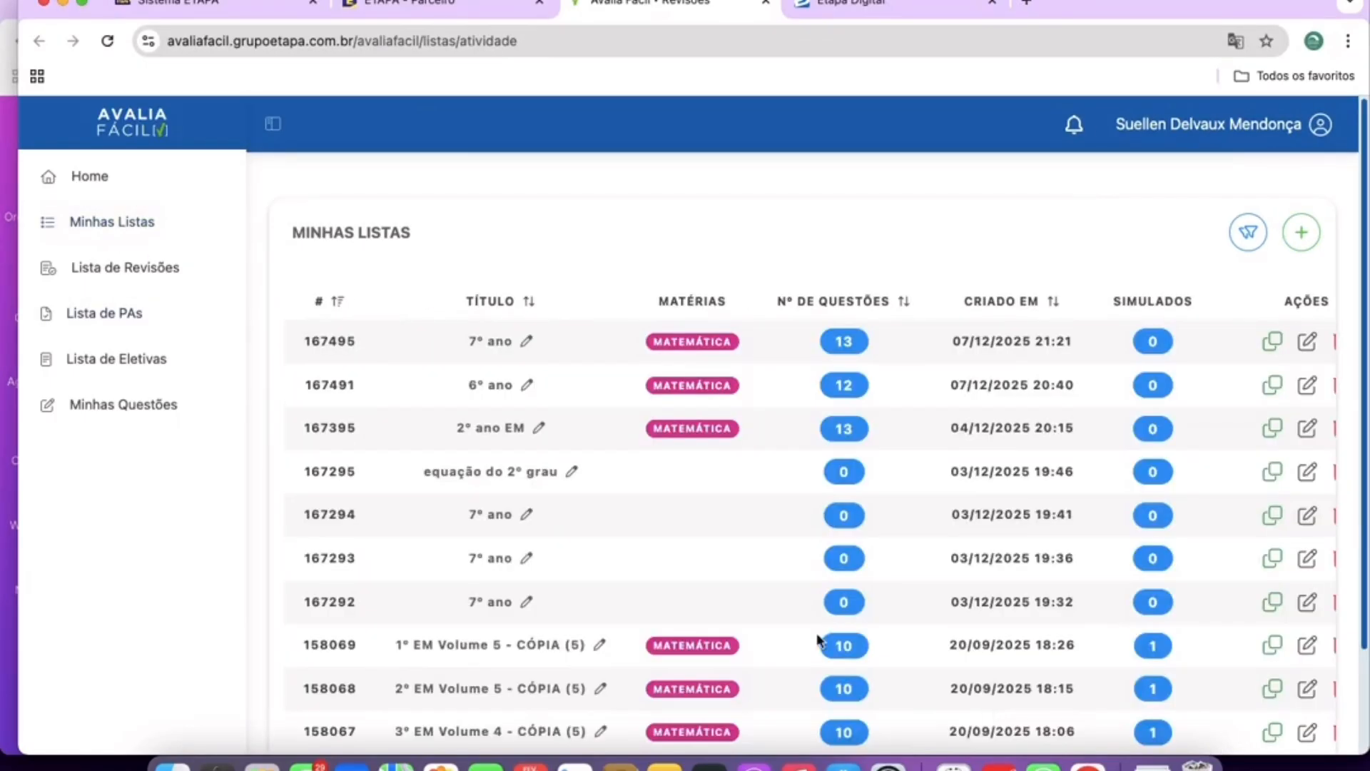
scroll(819, 639, "down", 3)
left_click_drag(406, 521, 566, 526)
left_click(411, 524)
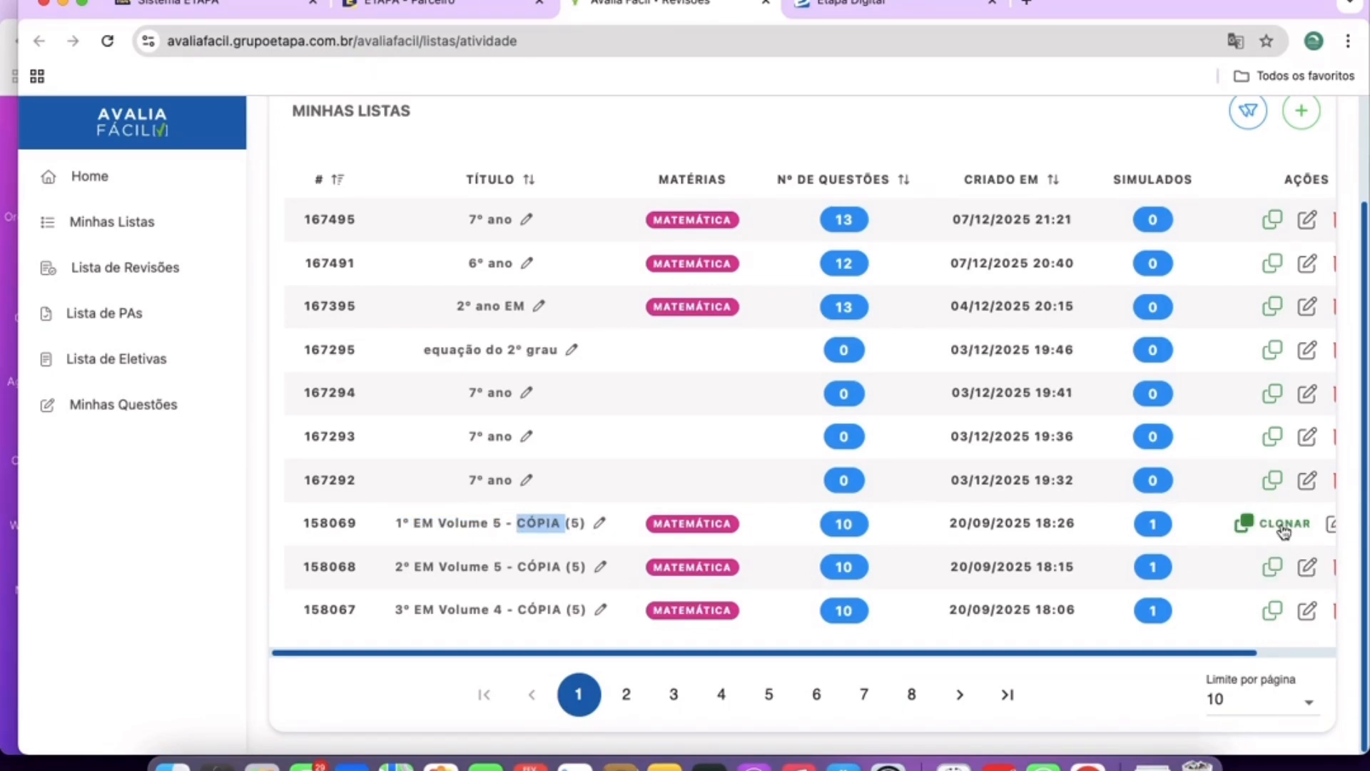
Retitle list 158069 as '1º EM - 1º Bimestre - 2026' and save with Atualizar.
left_click(600, 525)
left_click(732, 442)
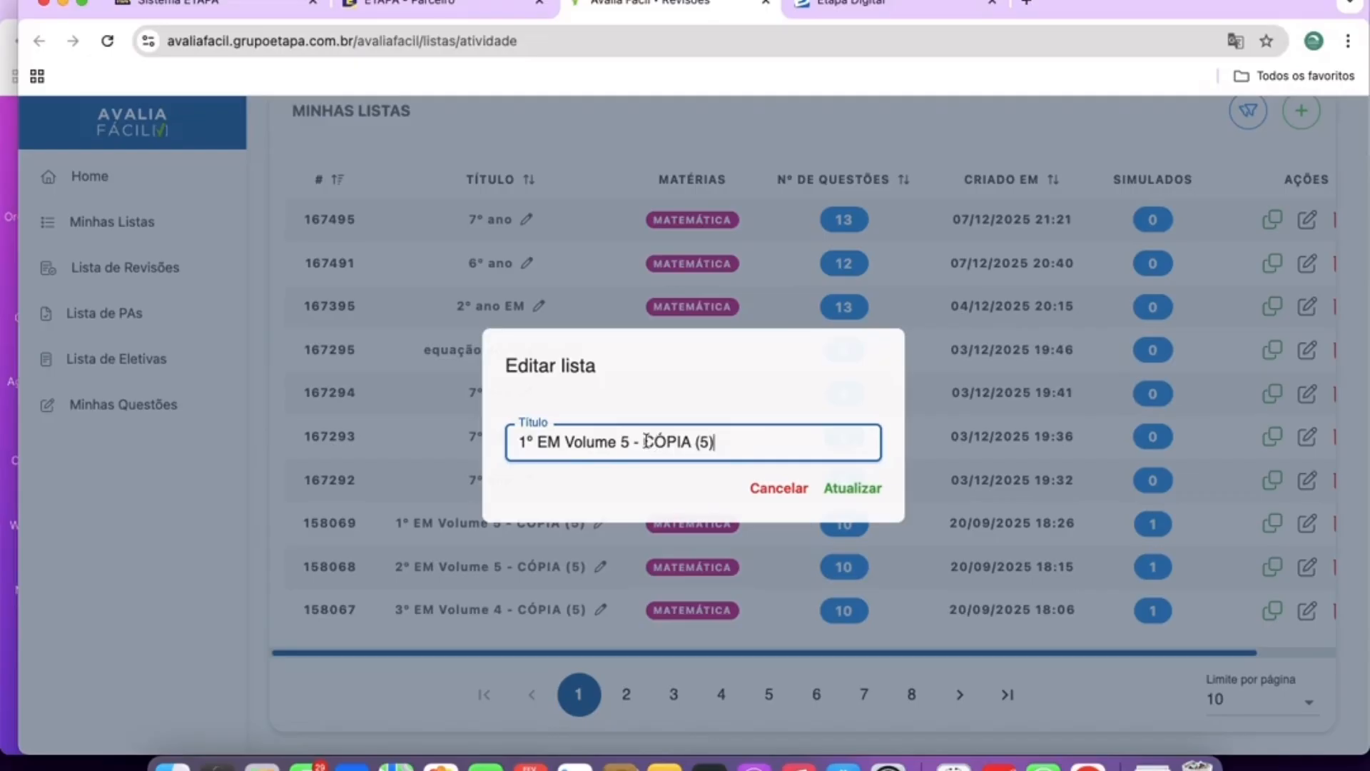
left_click_drag(595, 442, 567, 442)
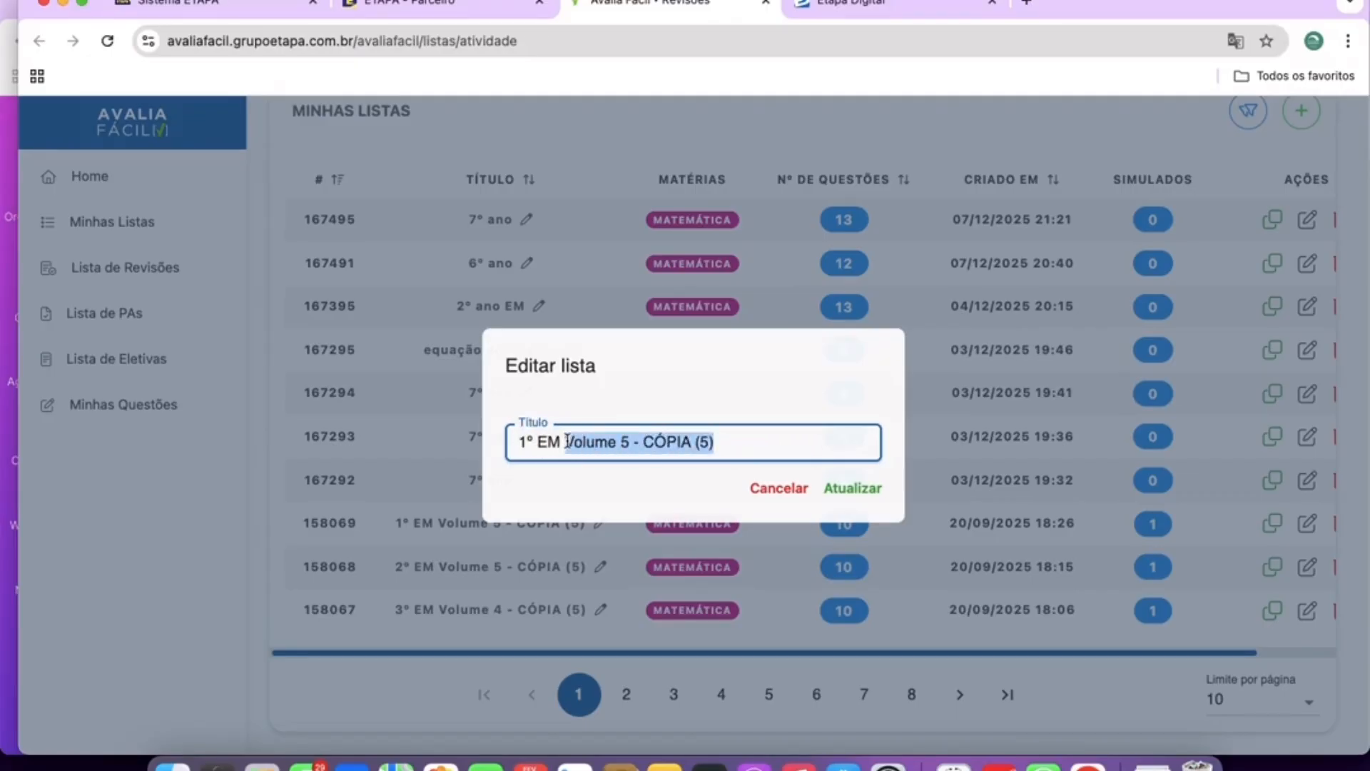
type("- ")
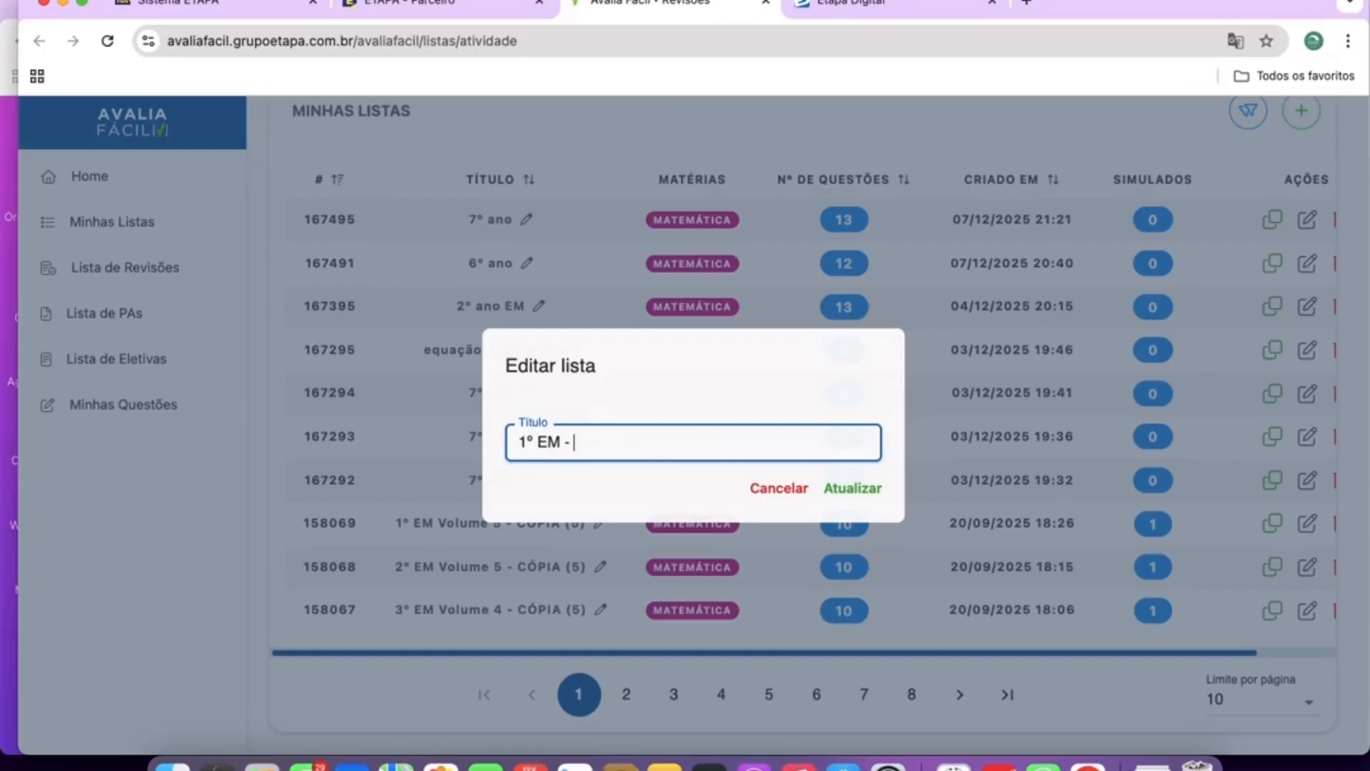
type("1° Bimestre - 2026")
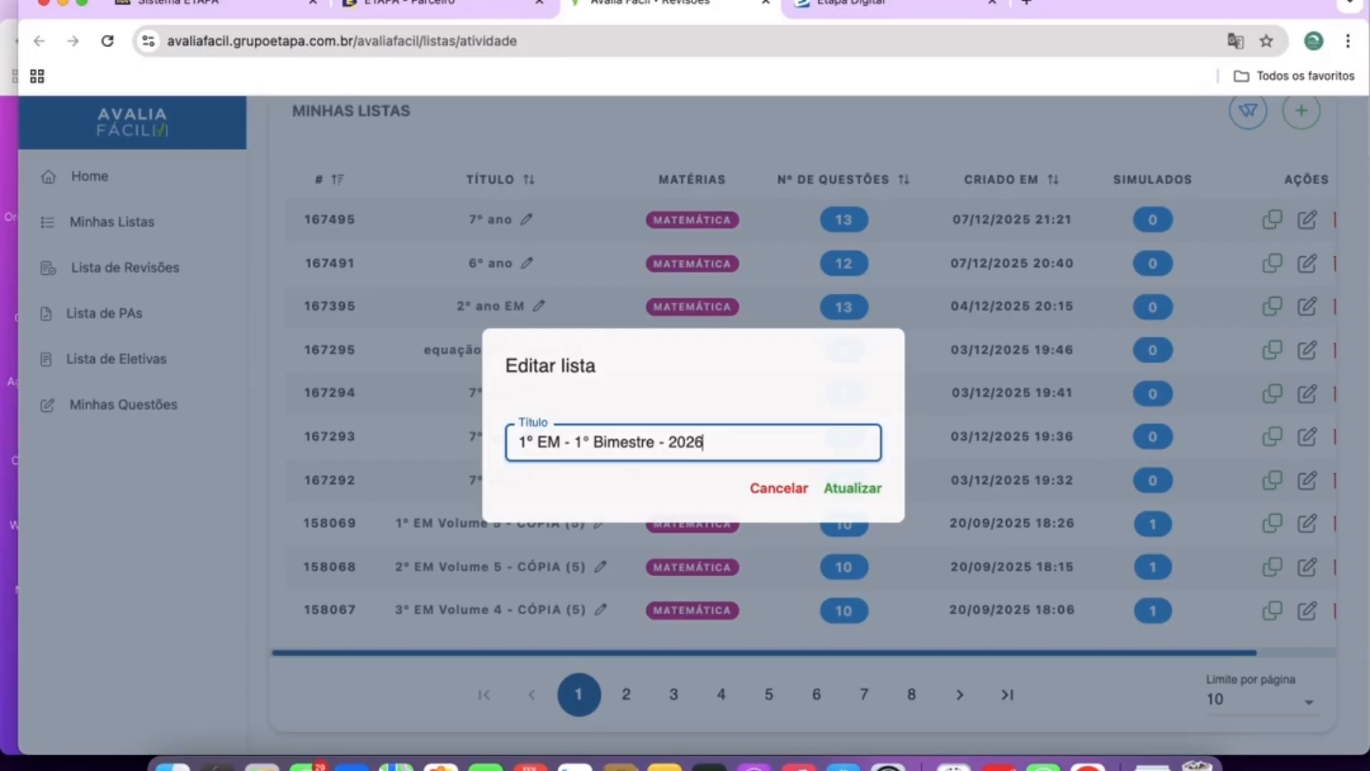
left_click(860, 491)
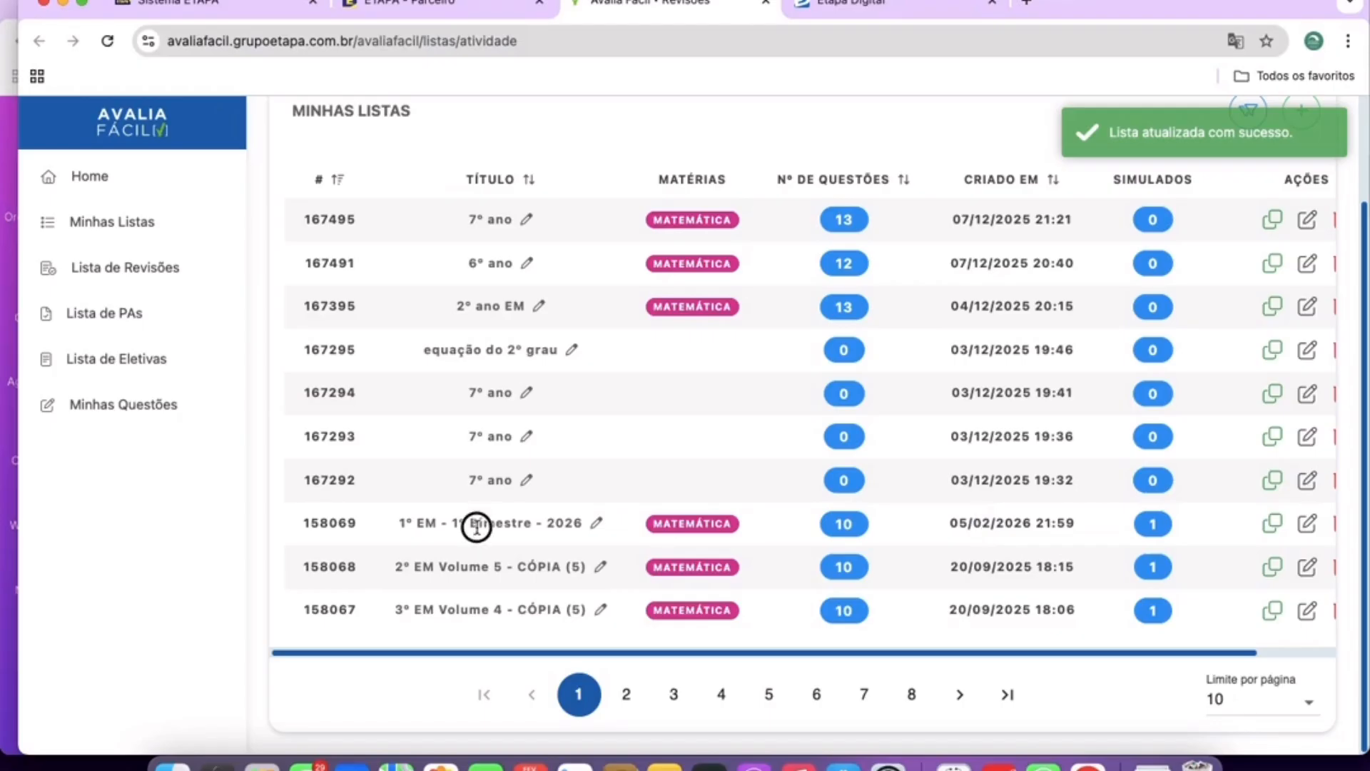
left_click_drag(481, 523, 678, 524)
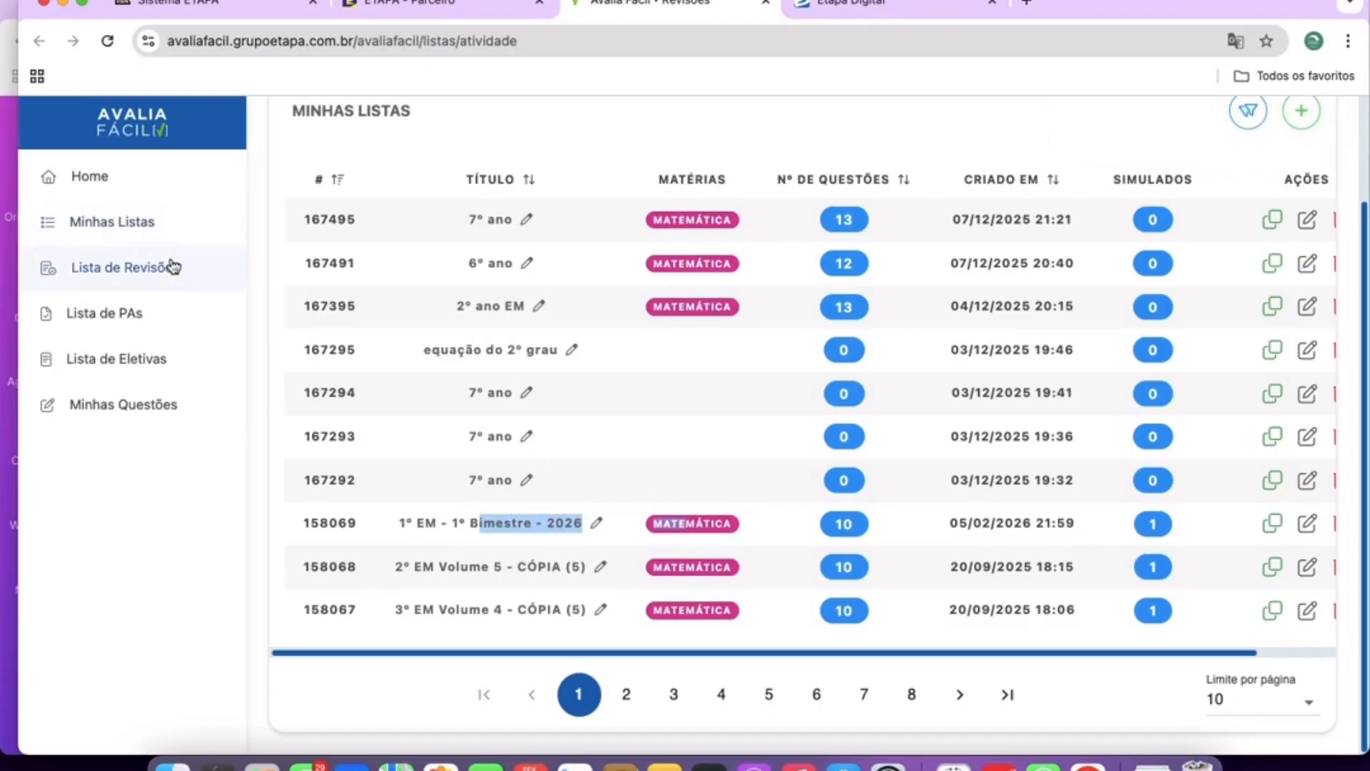
left_click_drag(993, 526, 1339, 526)
left_click(921, 525)
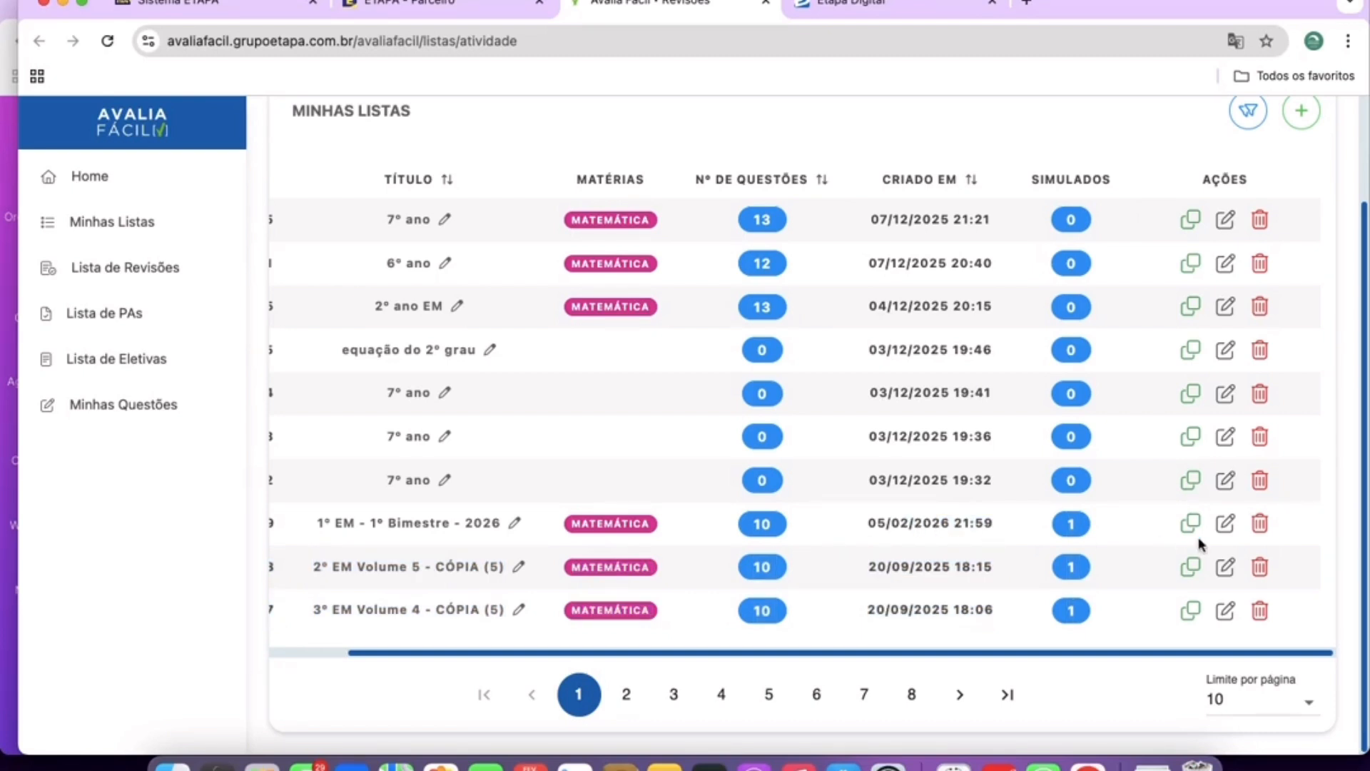
Edit list 158069 and review its 10 selected Matemática questions, starting with 393634.
left_click(1223, 528)
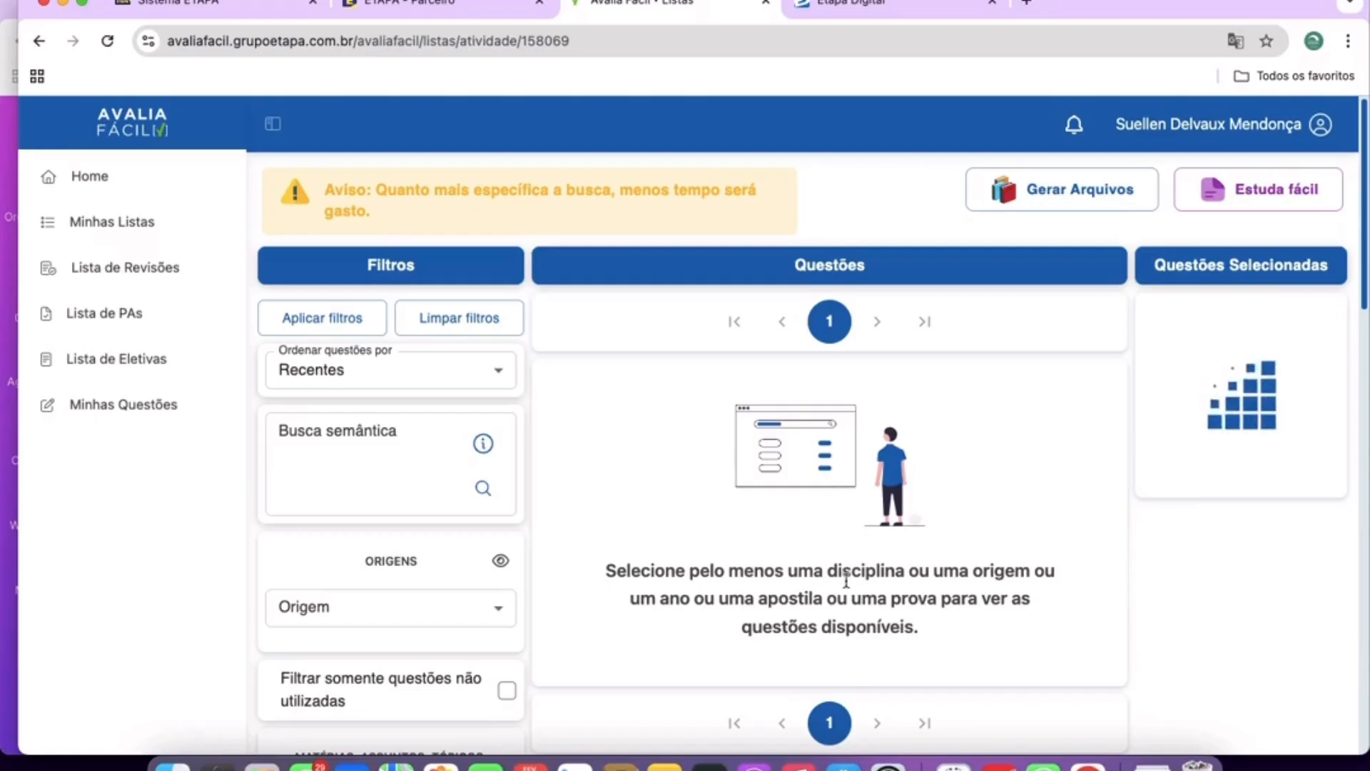
scroll(847, 579, "down", 2)
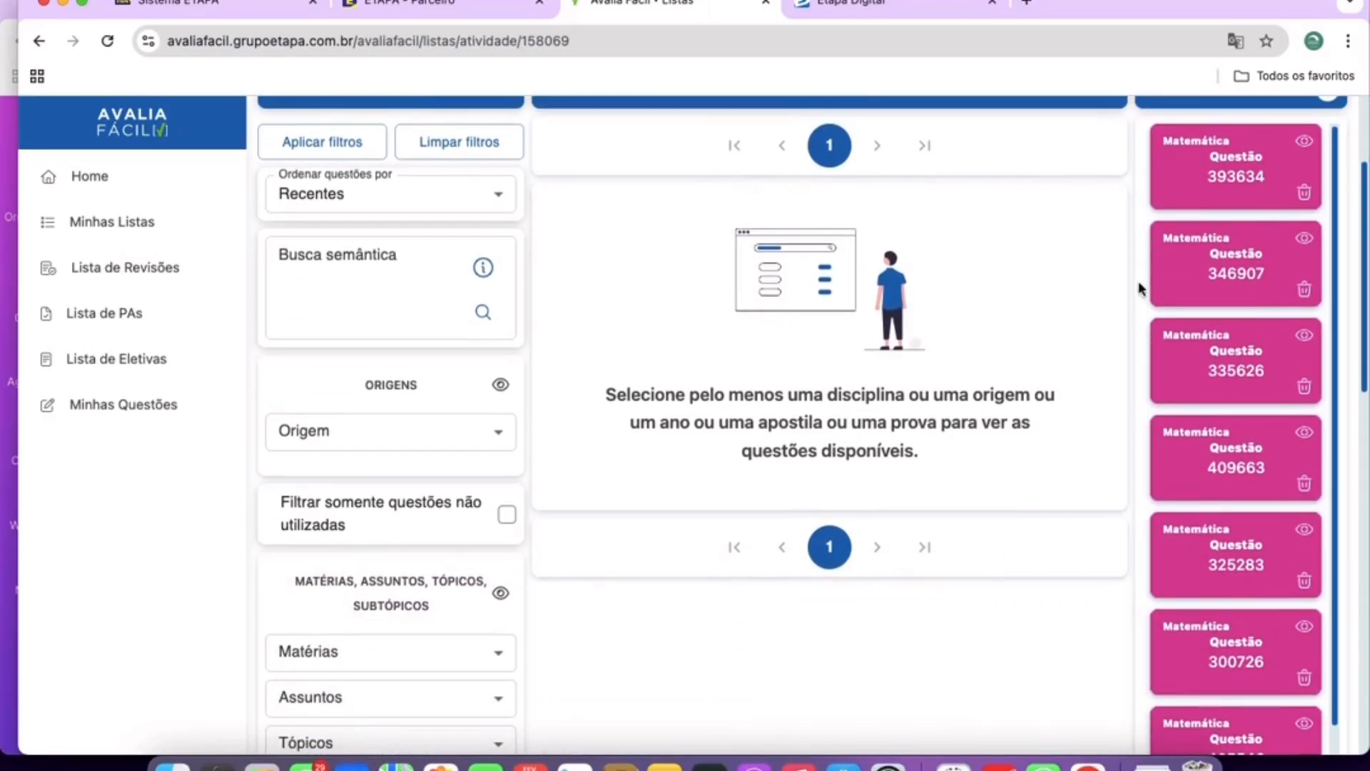
scroll(1213, 239, "up", 3)
scroll(1251, 237, "down", 1)
scroll(1251, 237, "up", 1)
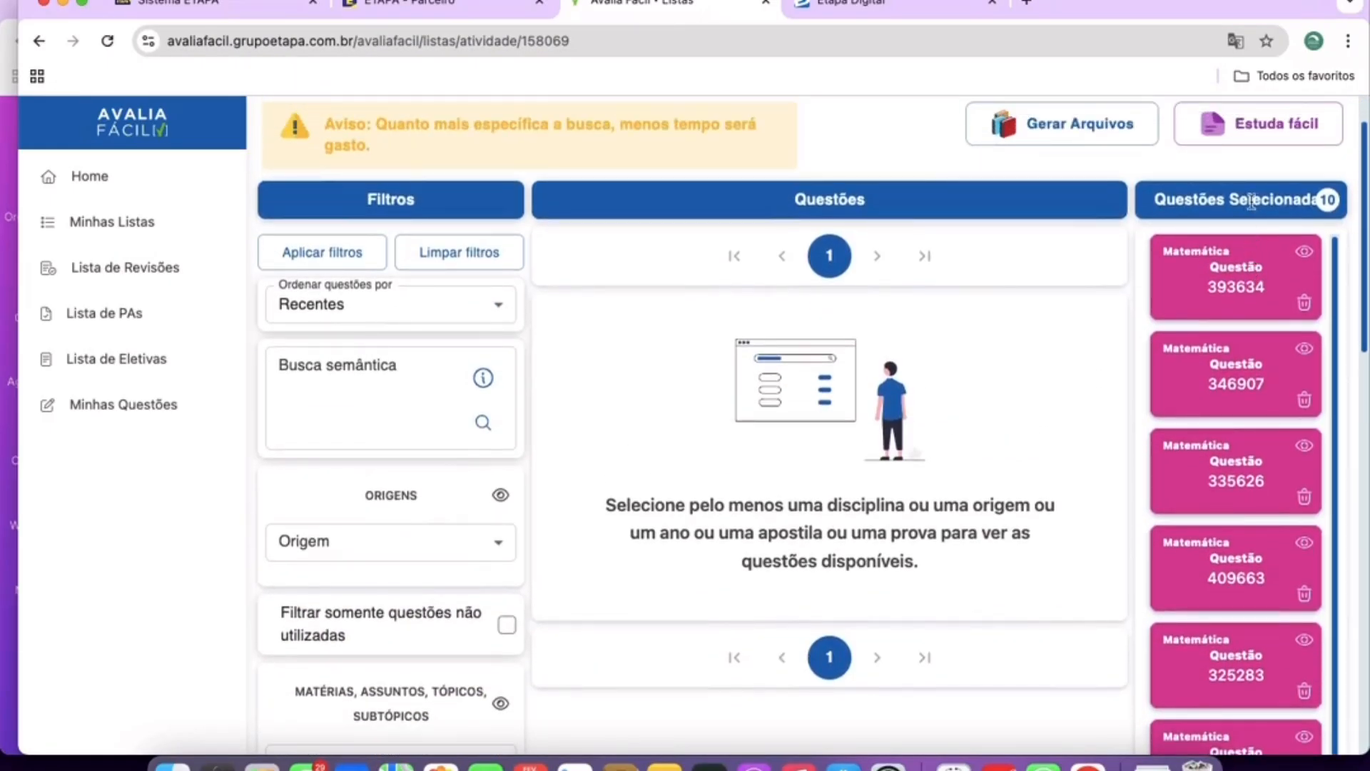
left_click_drag(1184, 200, 1337, 194)
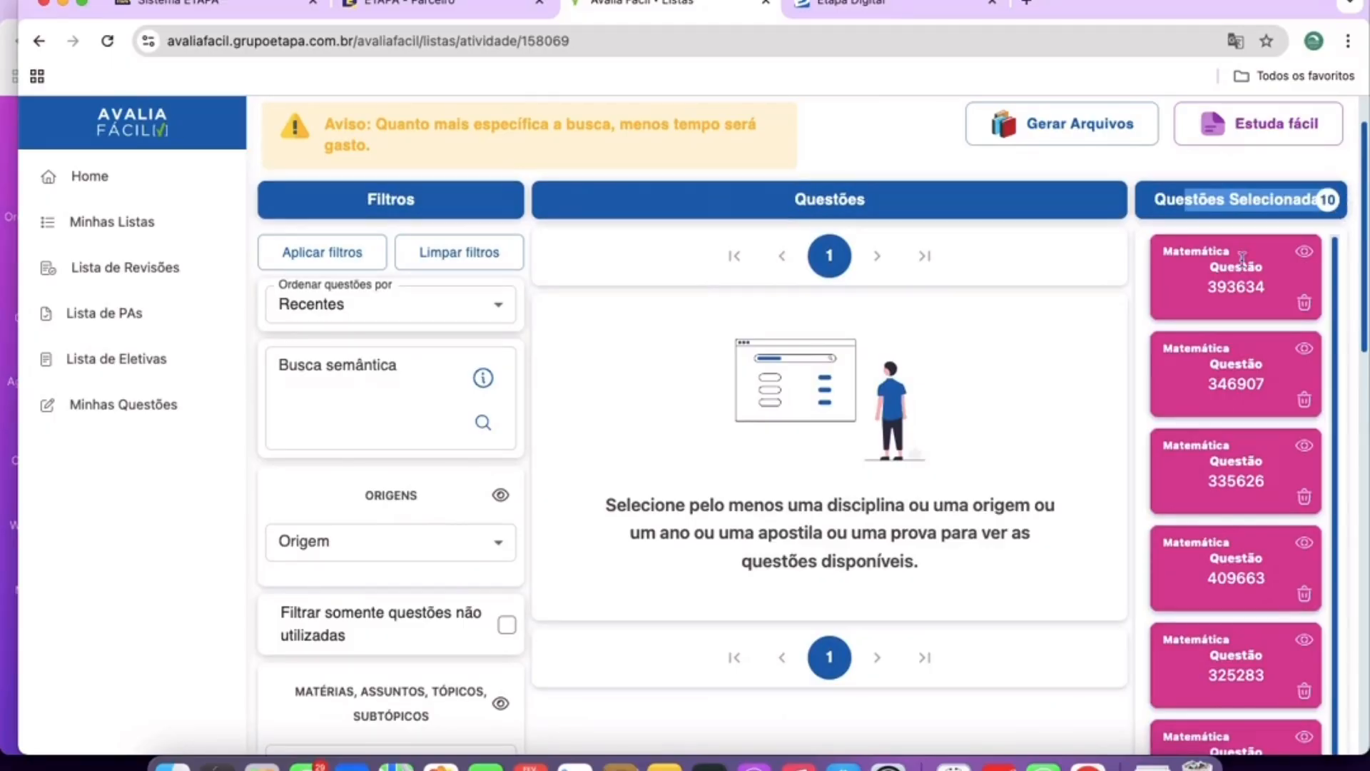
left_click(1304, 252)
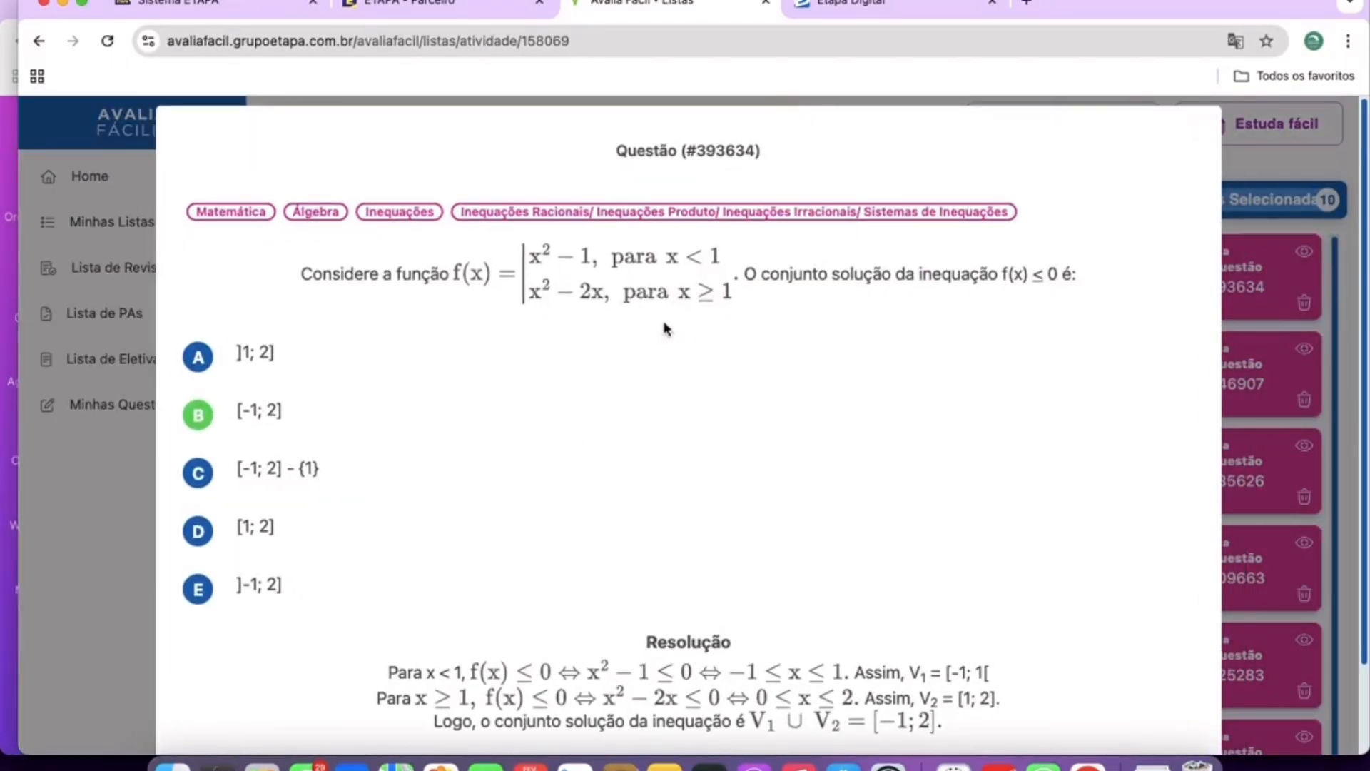
left_click_drag(305, 269, 1078, 310)
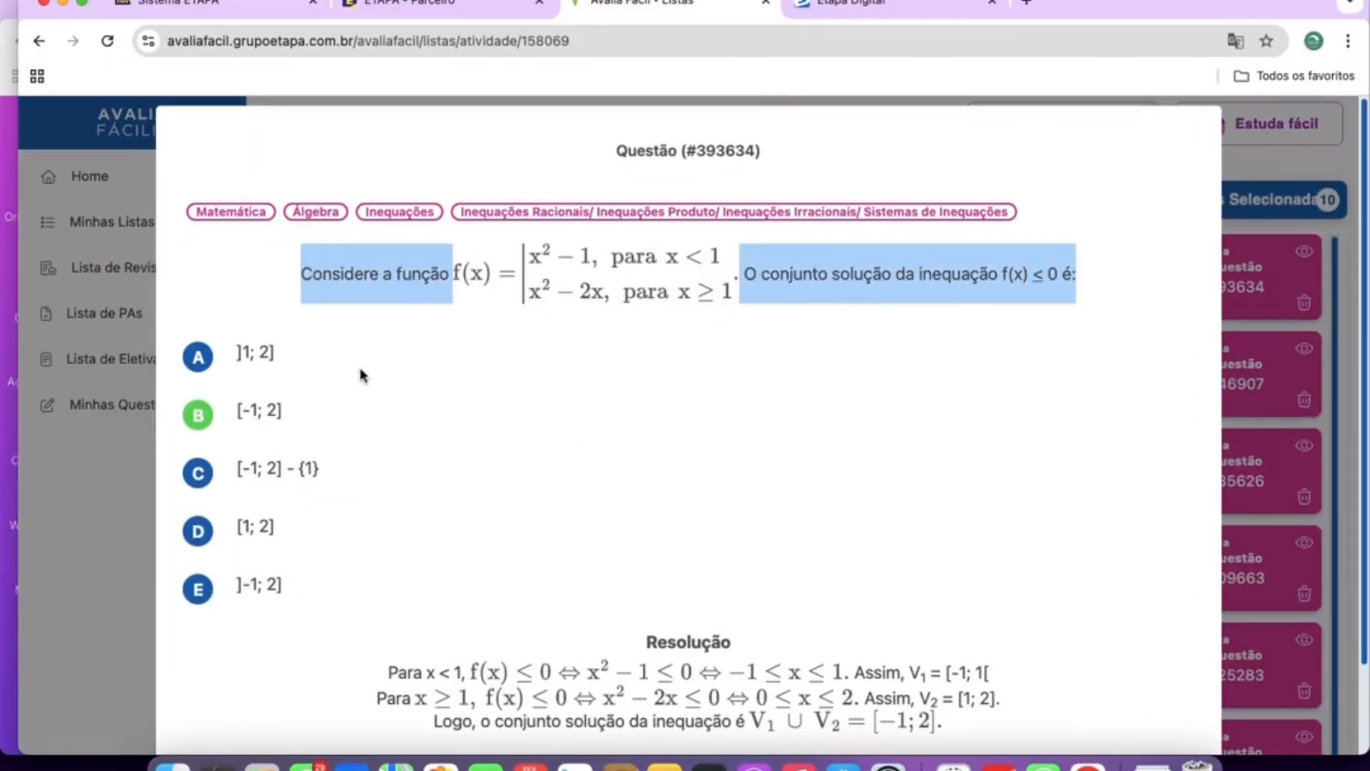
scroll(359, 369, "down", 1)
left_click_drag(240, 318, 440, 576)
left_click(460, 568)
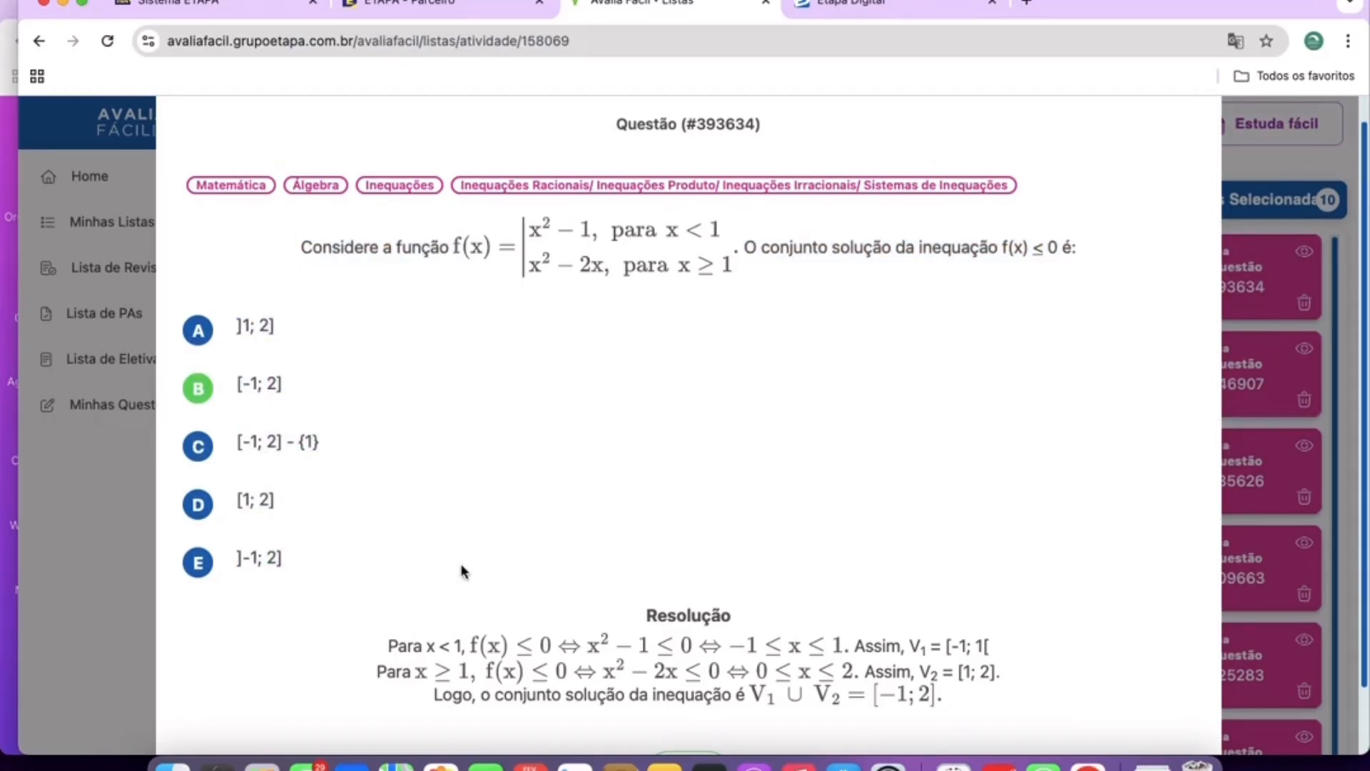
left_click_drag(298, 384, 184, 379)
left_click(202, 404)
scroll(669, 519, "down", 3)
left_click_drag(621, 531, 1059, 660)
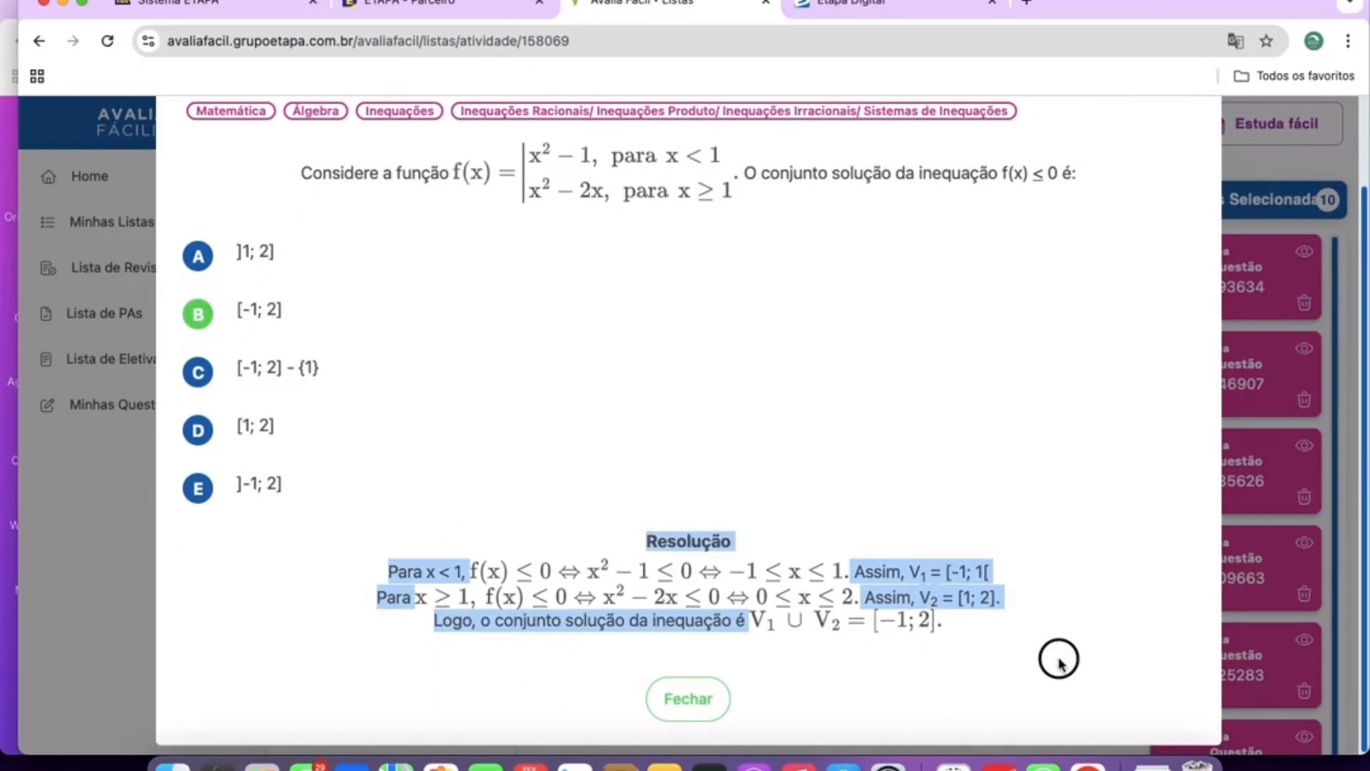
left_click(684, 574)
scroll(684, 575, "up", 4)
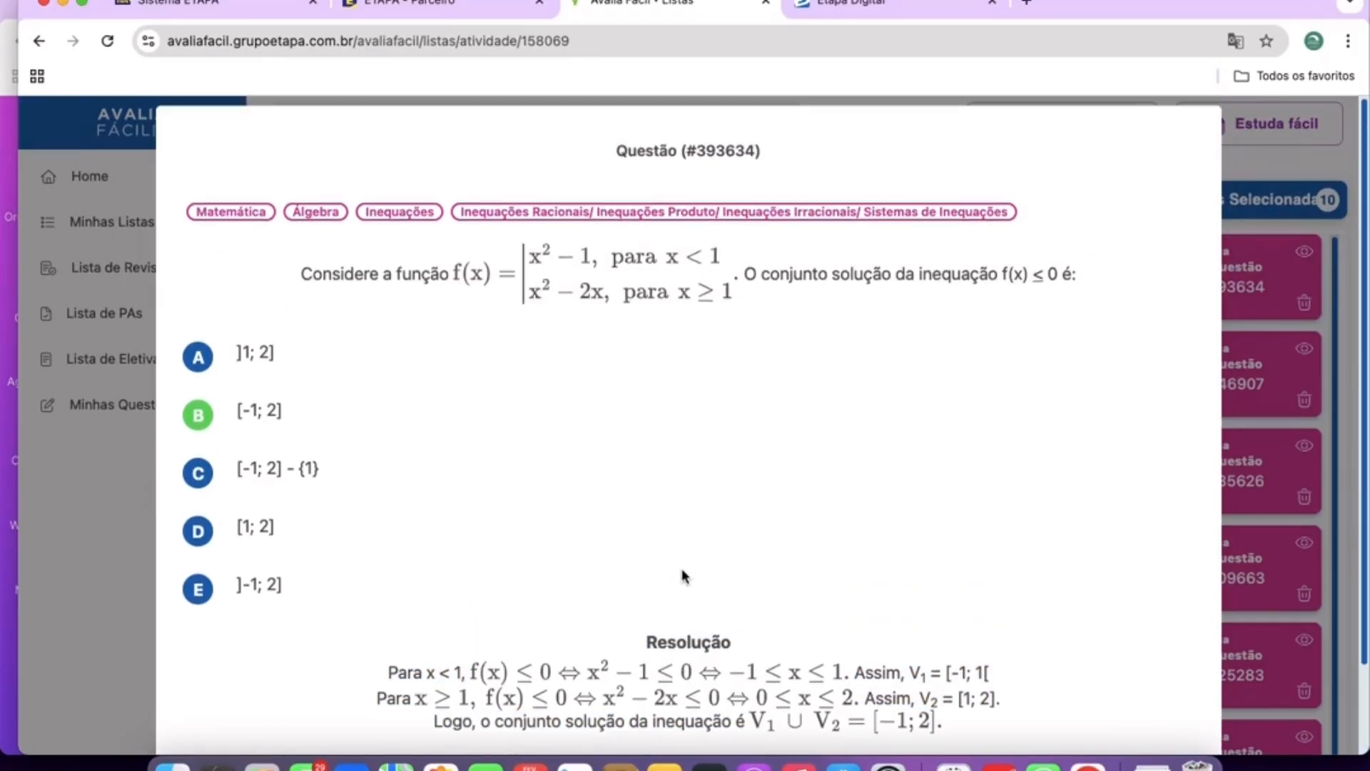
scroll(682, 573, "down", 4)
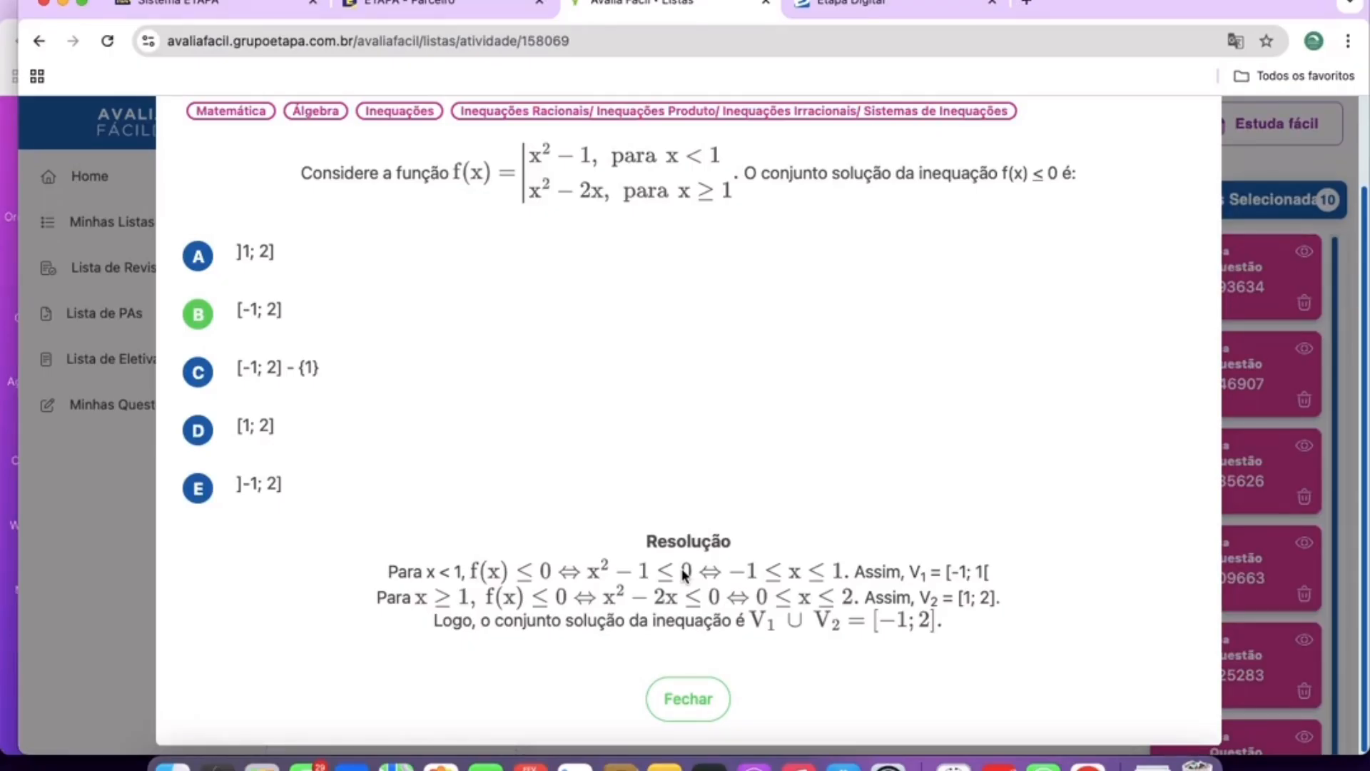
left_click(688, 698)
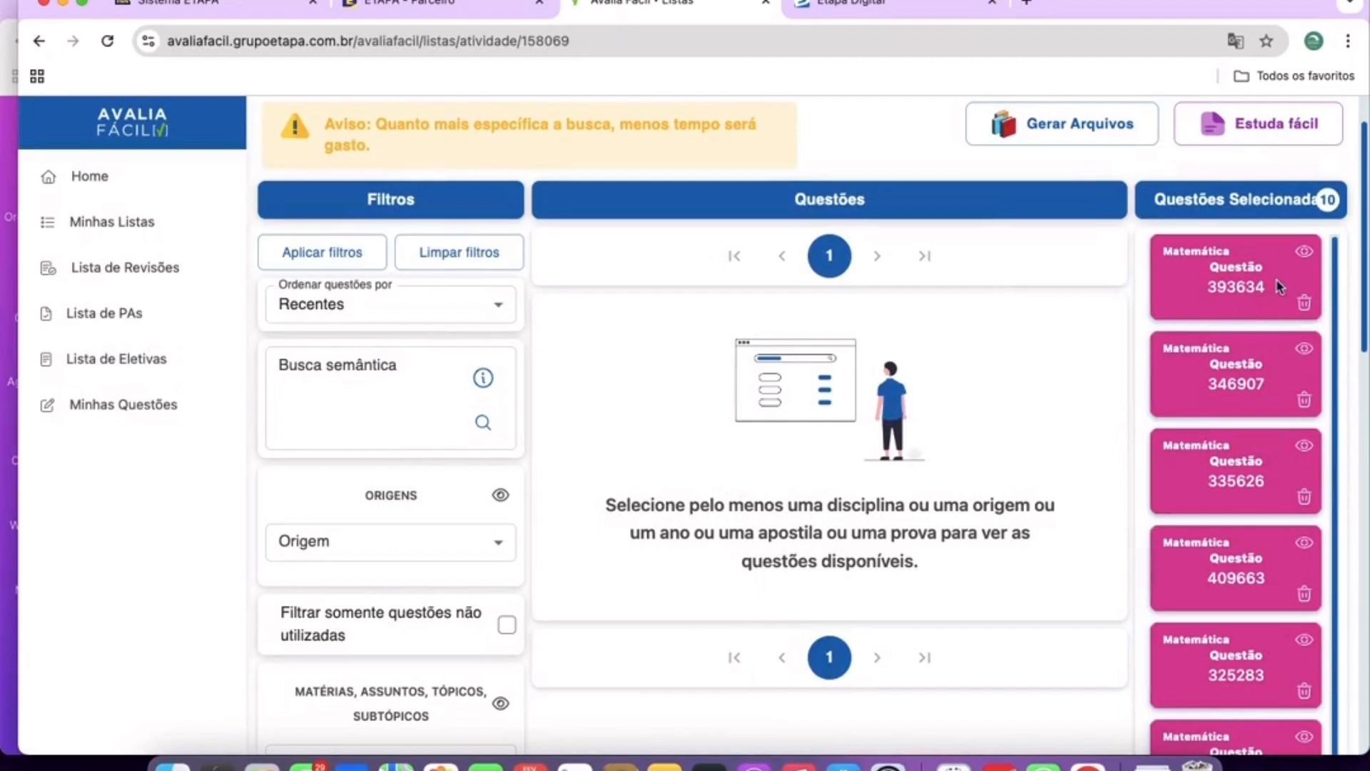
scroll(1239, 374, "down", 2)
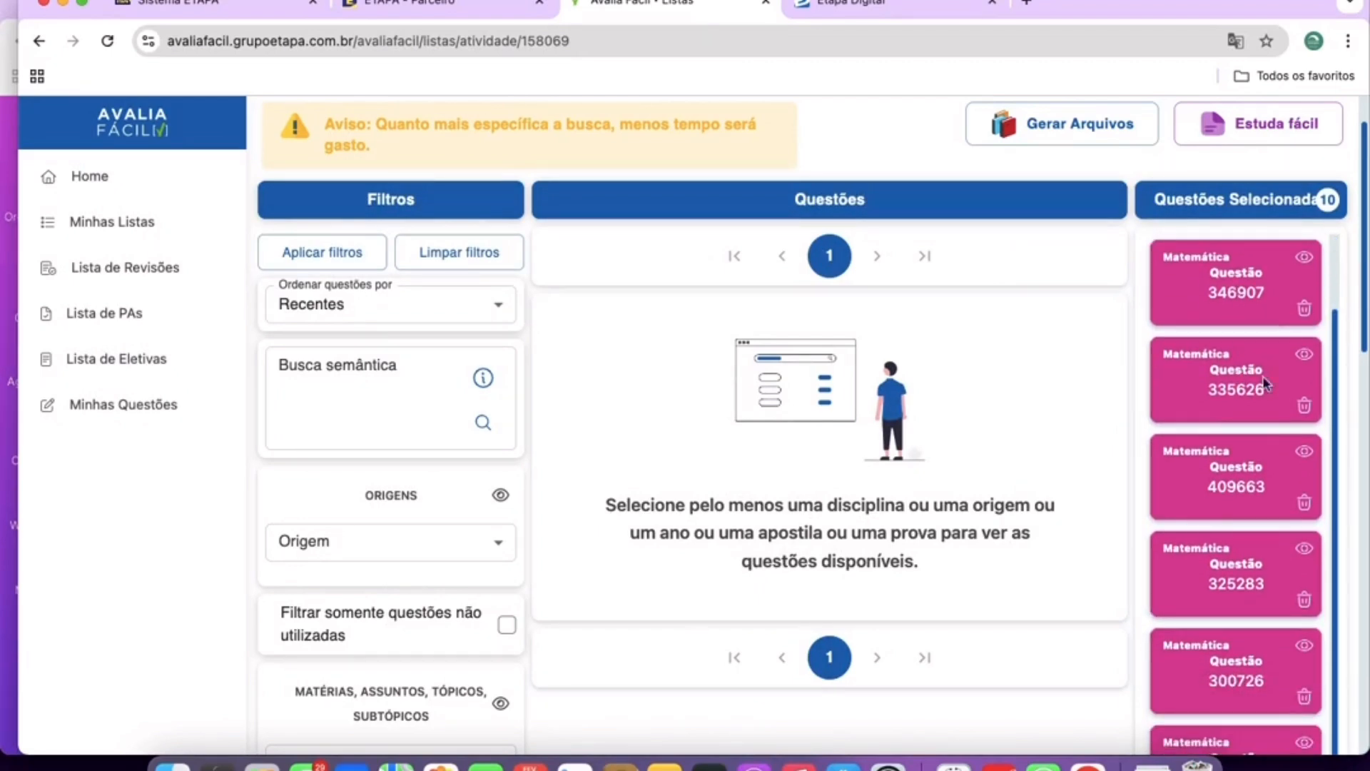
left_click(1270, 366)
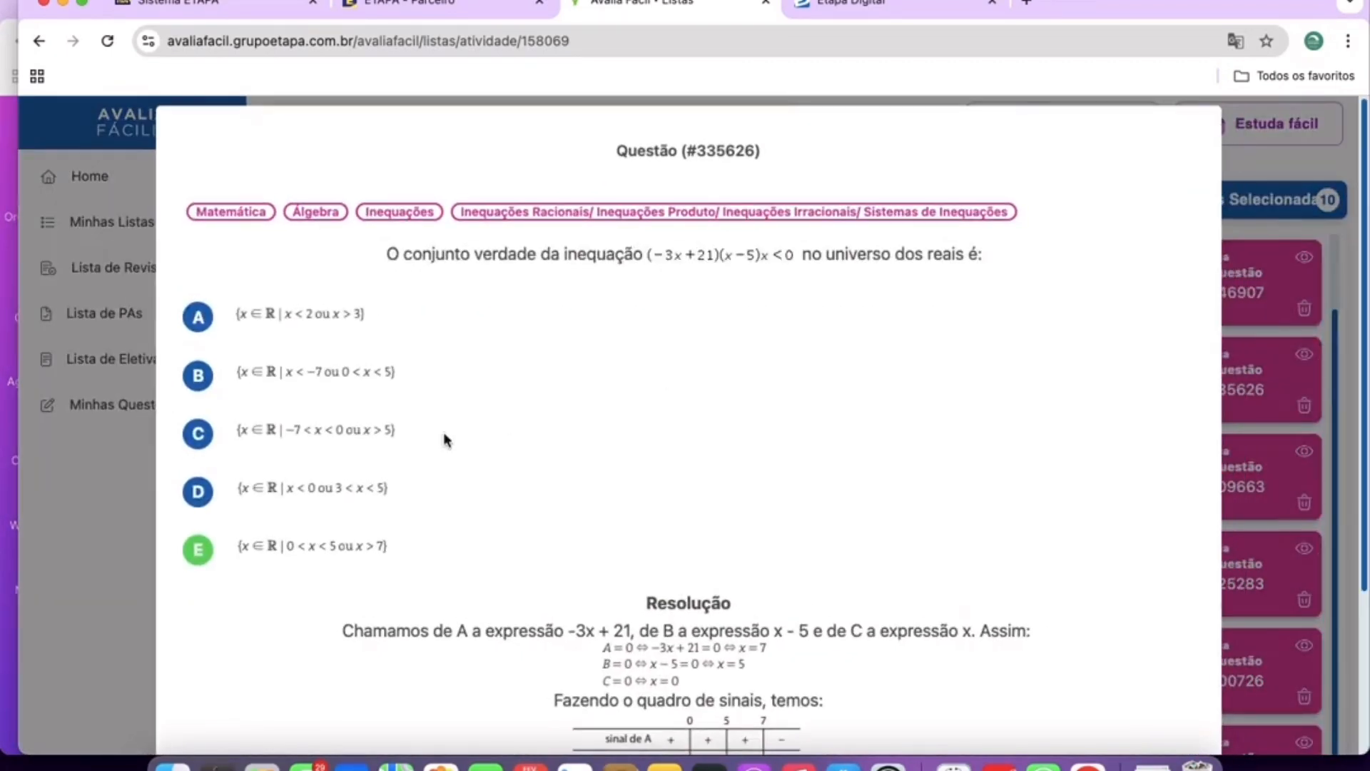
scroll(487, 474, "down", 2)
scroll(488, 473, "down", 2)
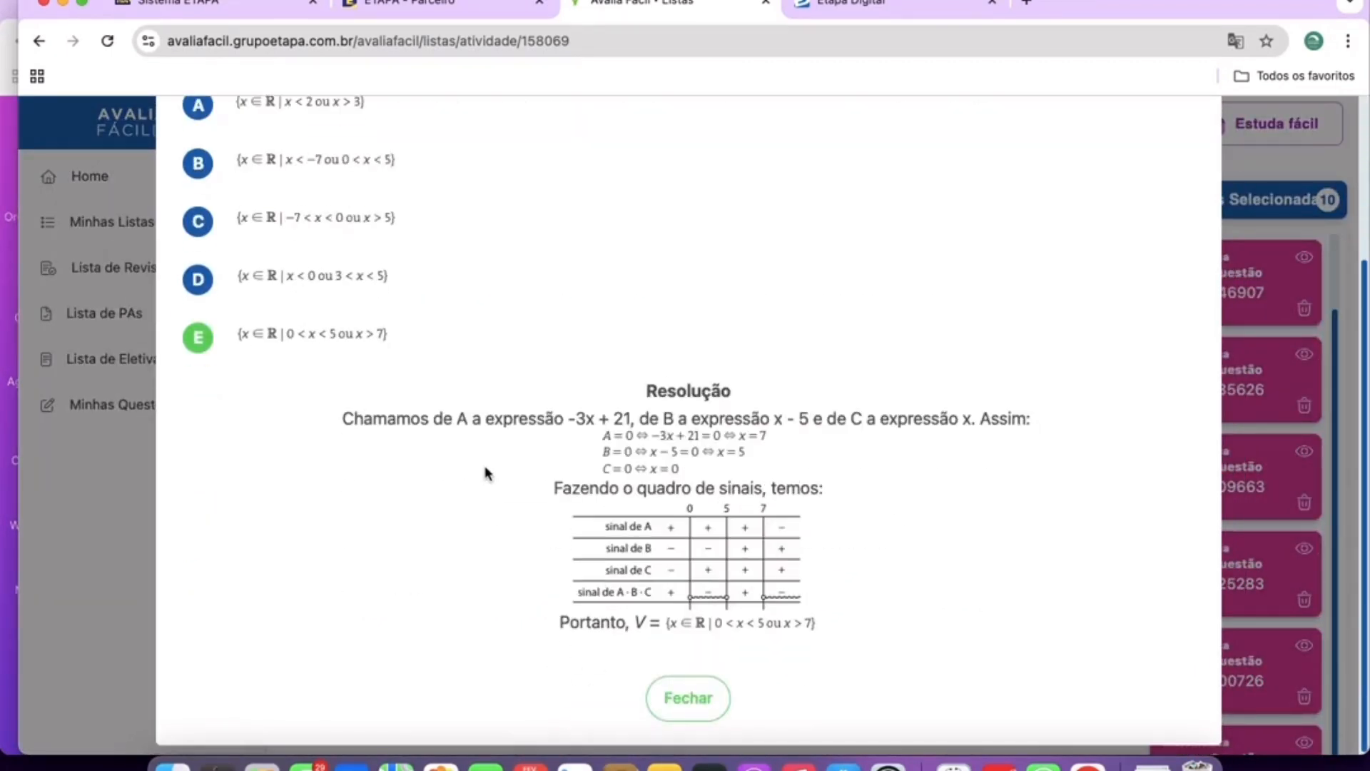
left_click(686, 700)
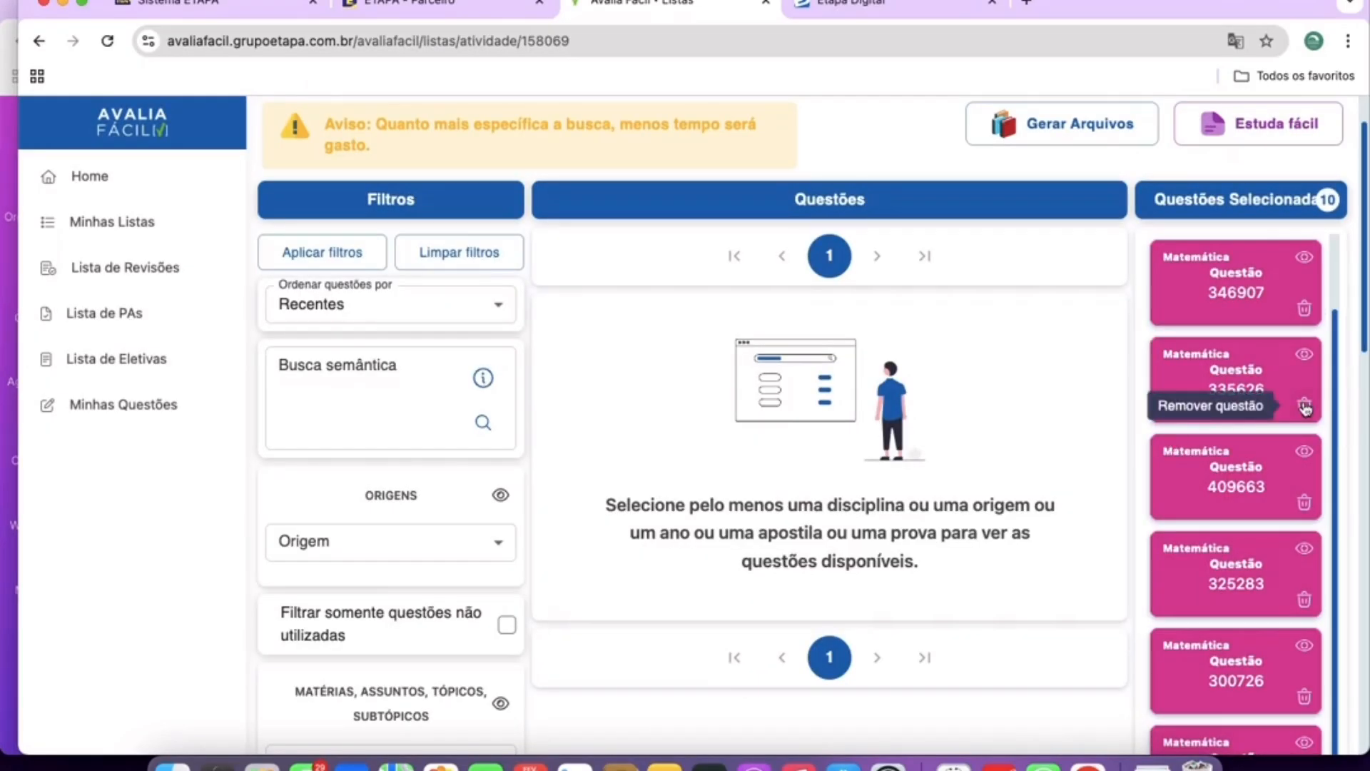
left_click(1305, 407)
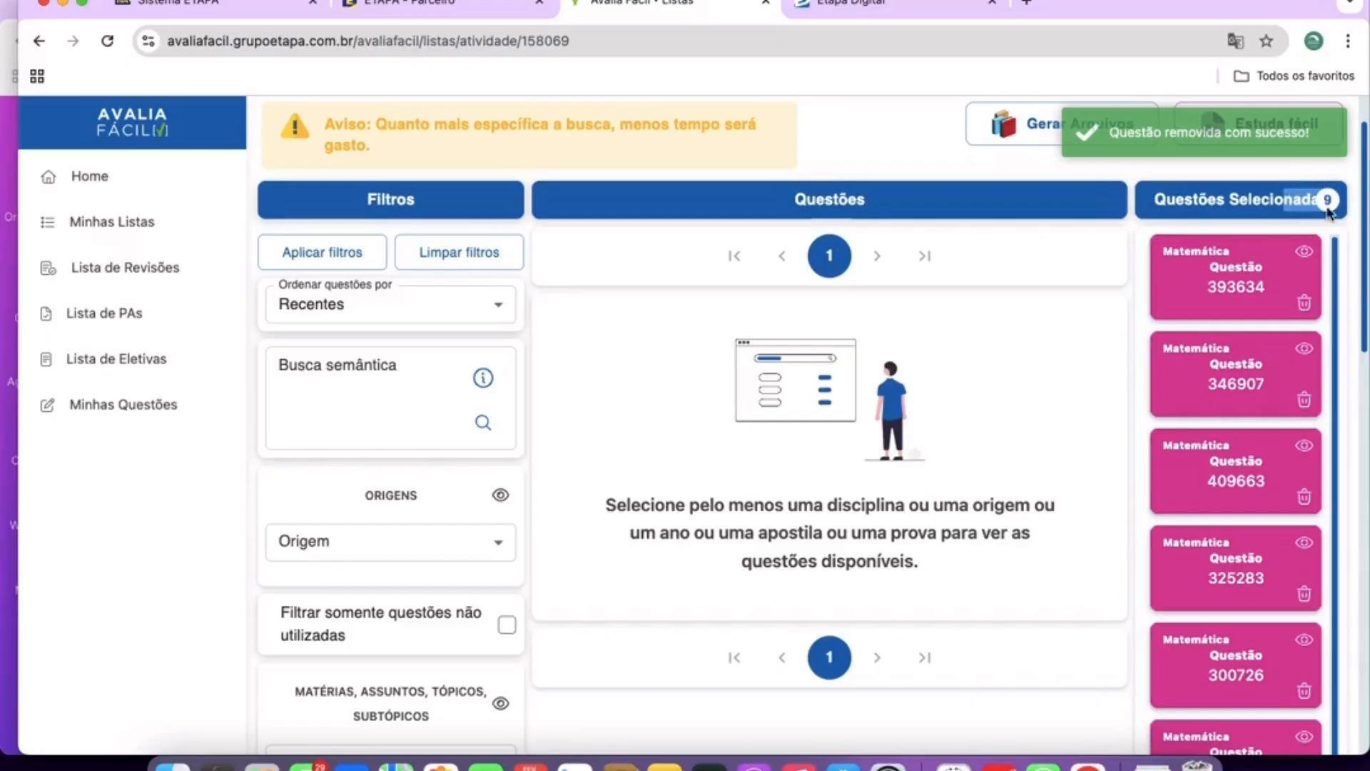
scroll(1012, 297, "down", 9)
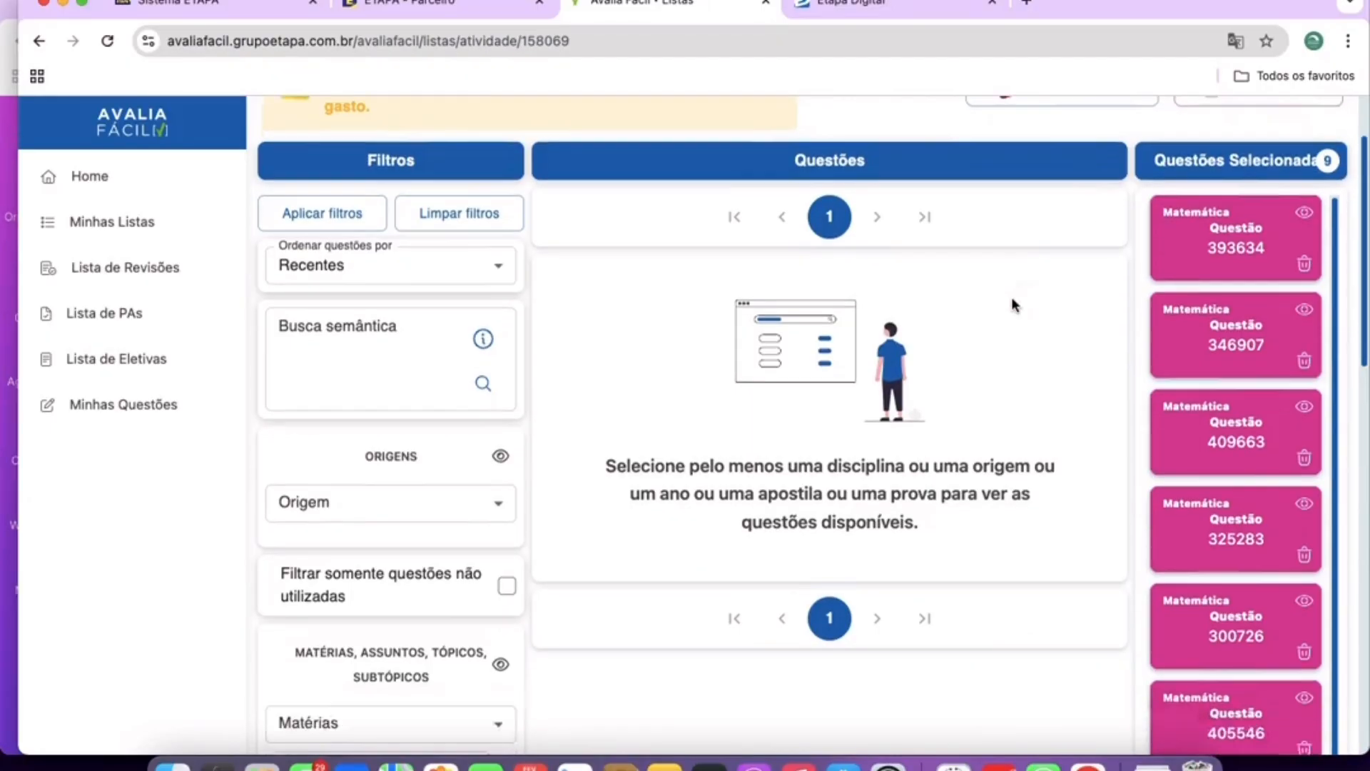
scroll(1012, 299, "up", 10)
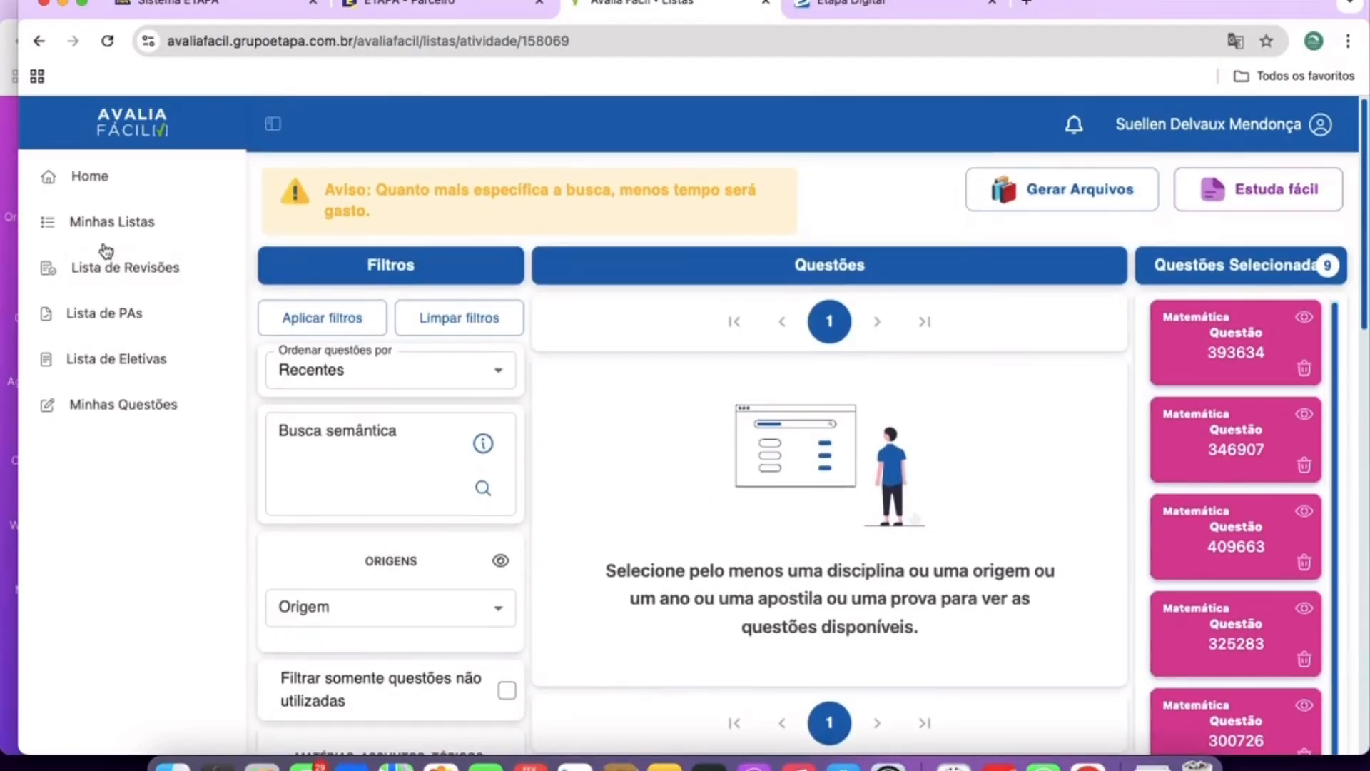
left_click(1051, 194)
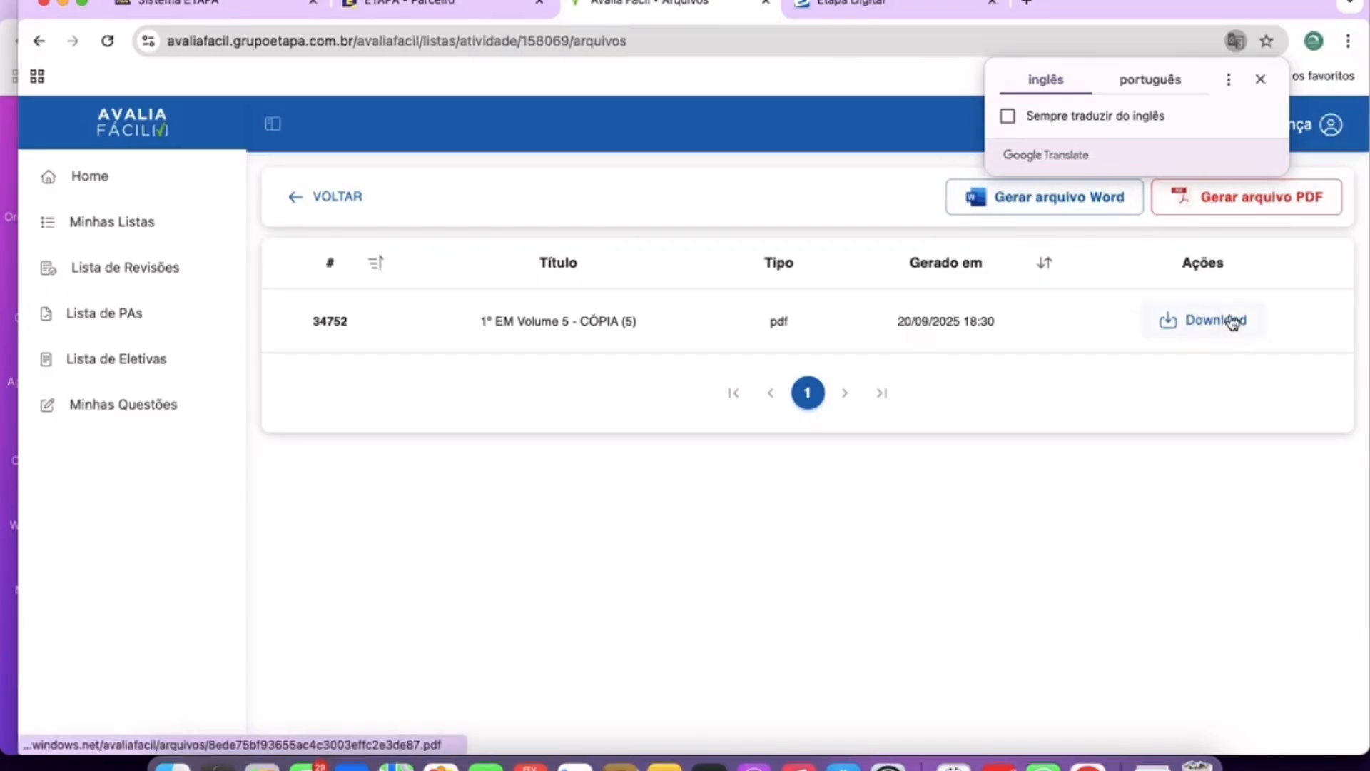
left_click(37, 42)
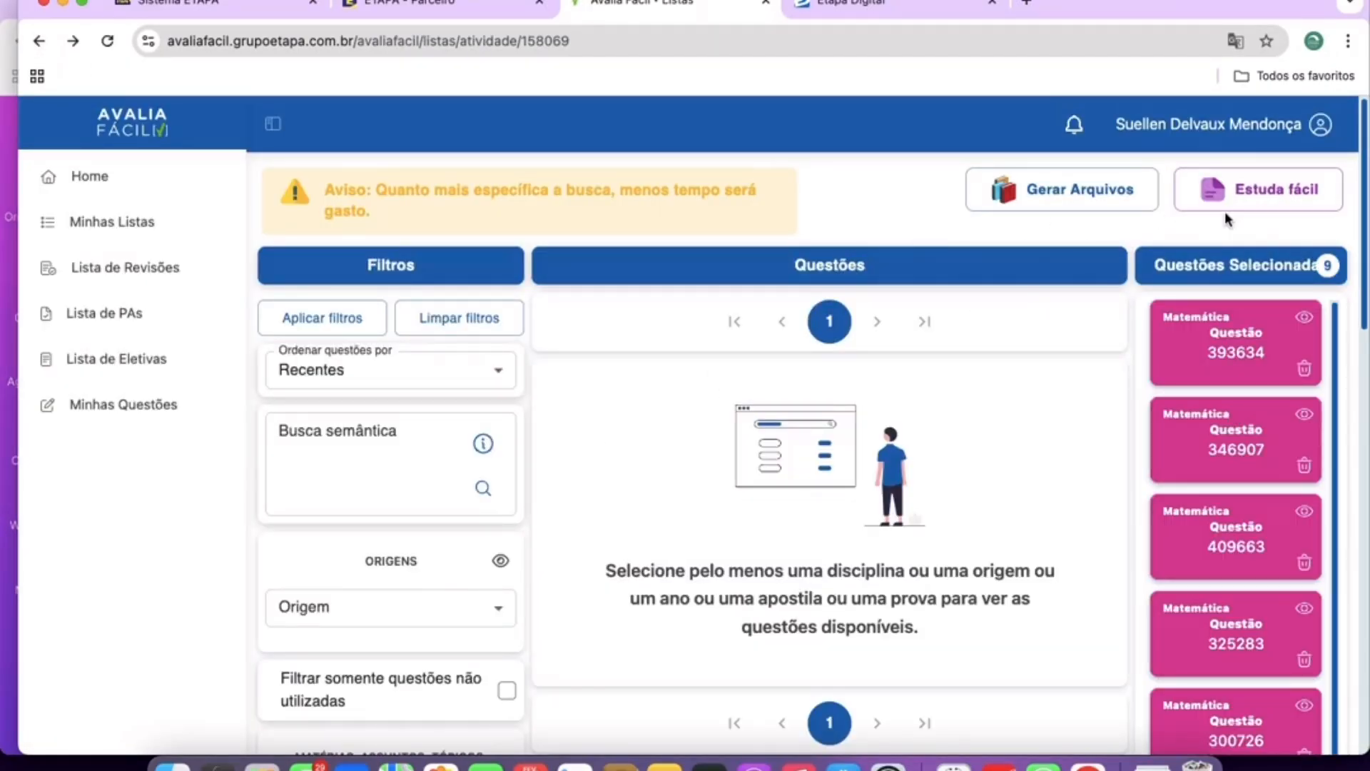
Open the Simulados page for list 158069 and inspect the existing simulado row.
left_click(1248, 192)
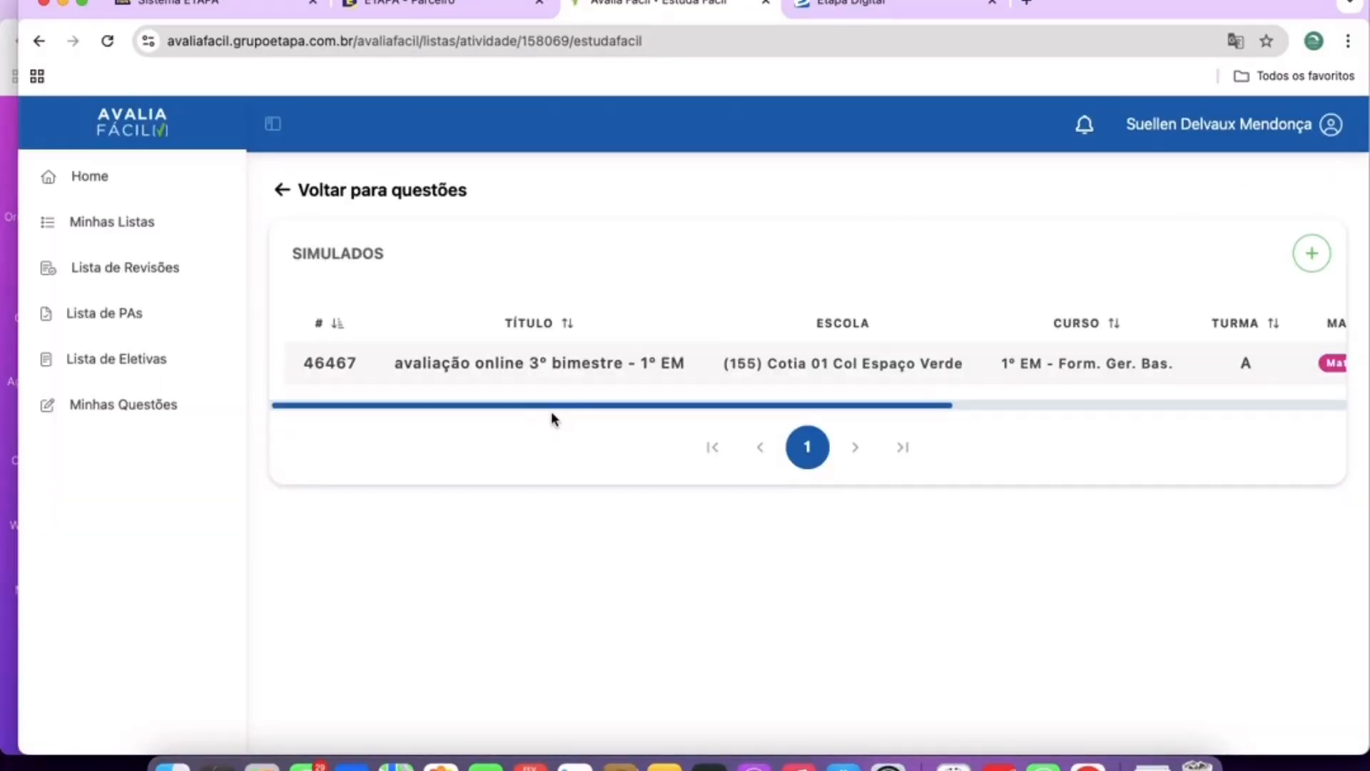
mouse_move(554, 405)
left_mouse_down()
mouse_move(1128, 400)
mouse_move(559, 391)
left_mouse_up()
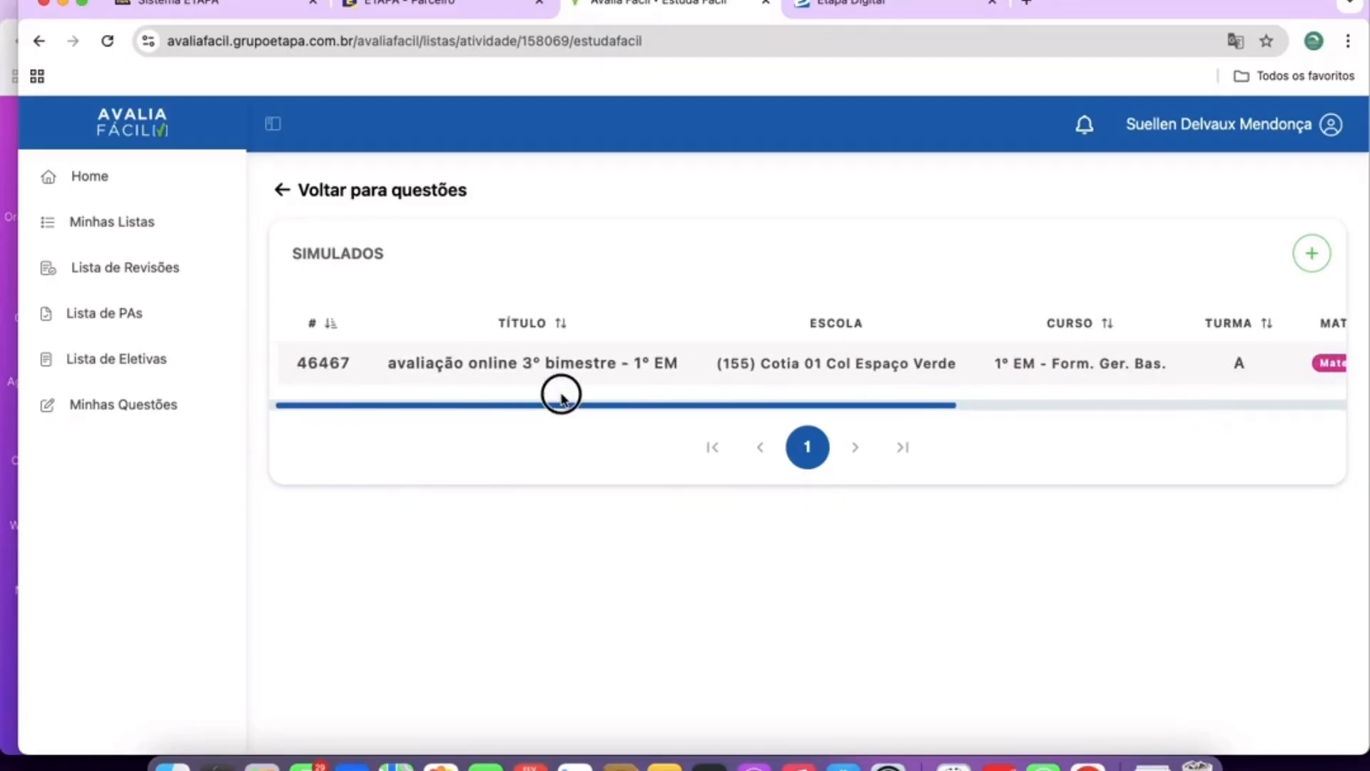
left_click_drag(326, 364, 1080, 373)
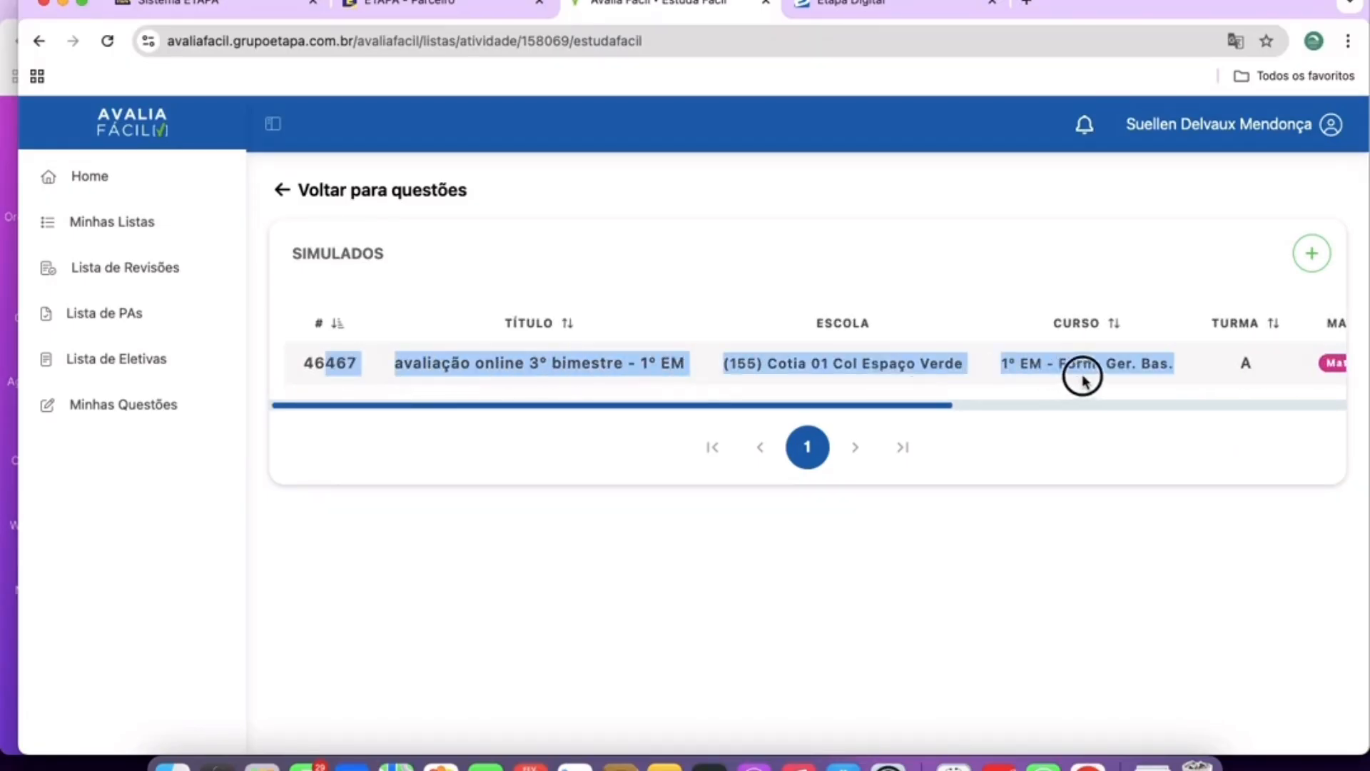
left_click(478, 358)
left_click_drag(308, 362, 1337, 379)
Try deleting simulado 46467 and dismiss the warning that students already answered it.
left_click(1253, 363)
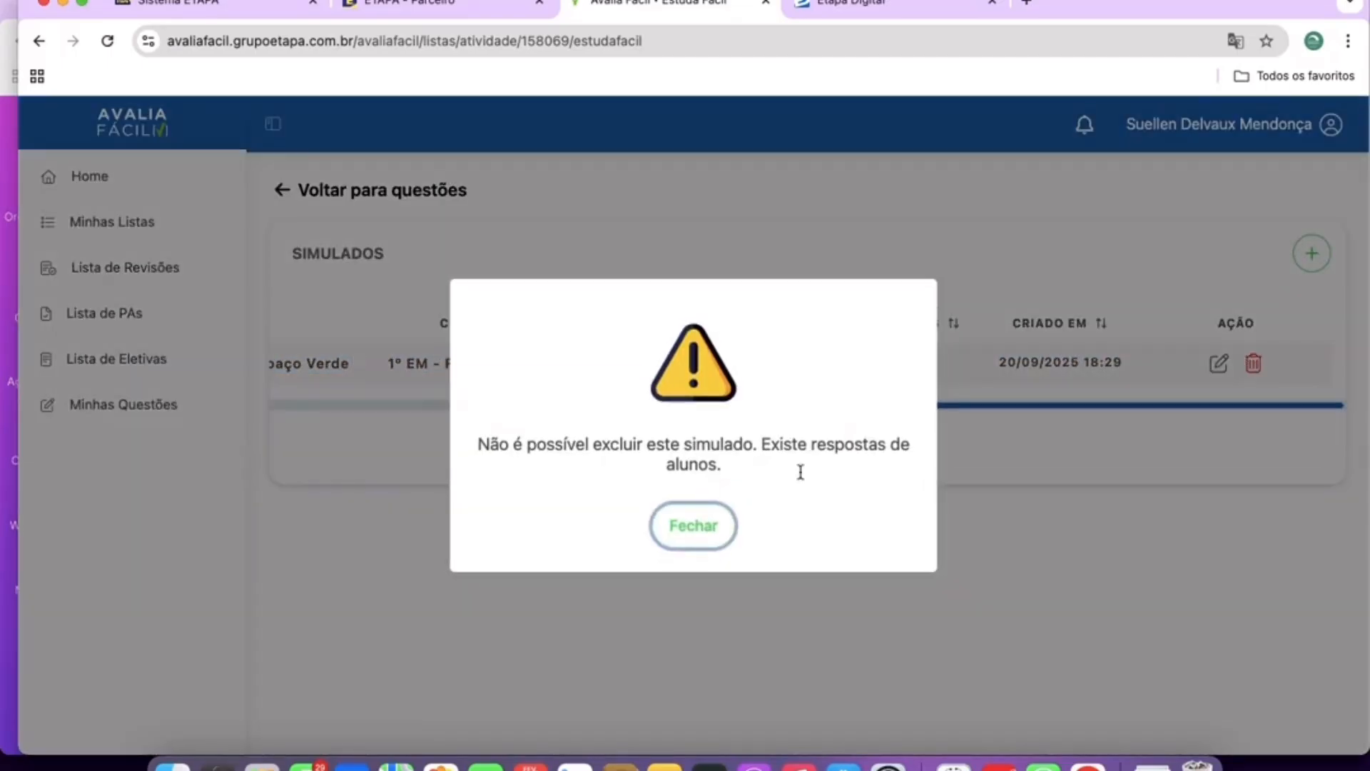
left_click(702, 540)
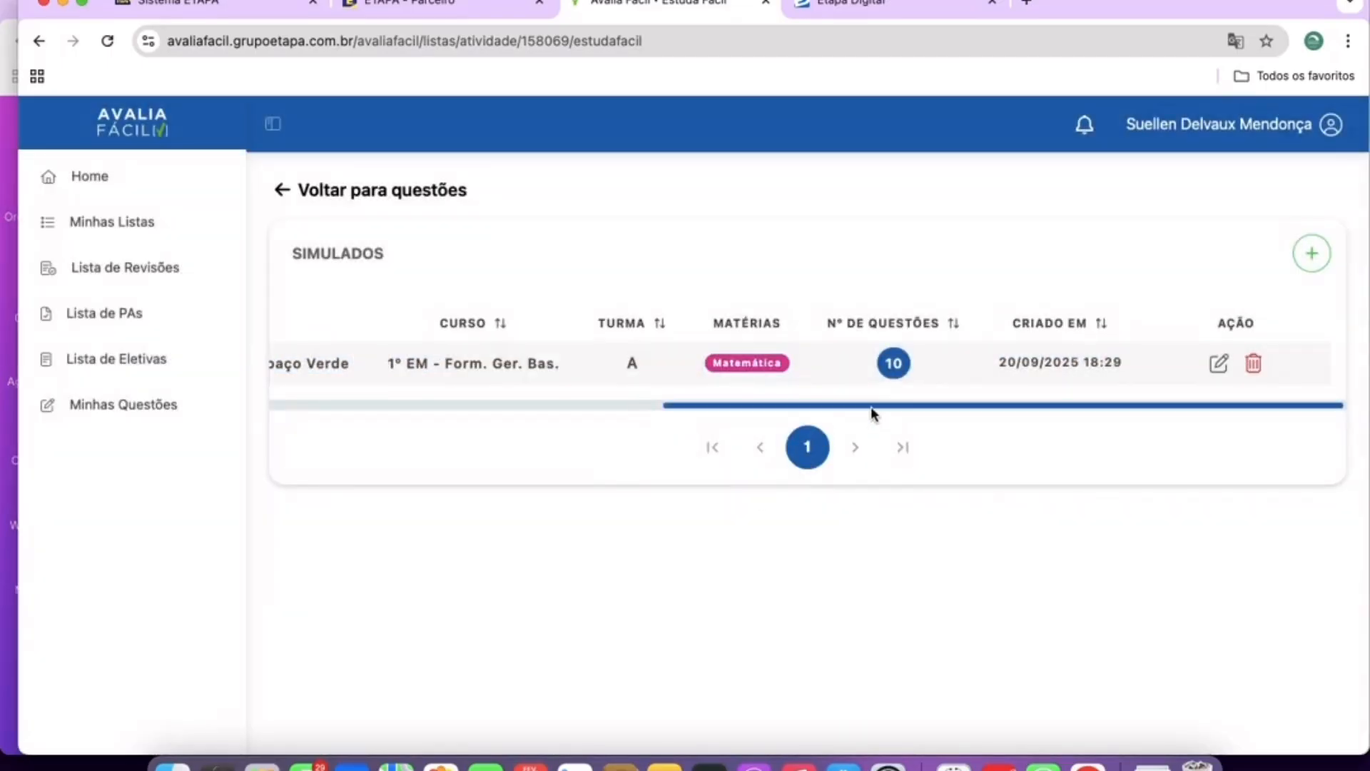
left_click_drag(871, 405, 86, 402)
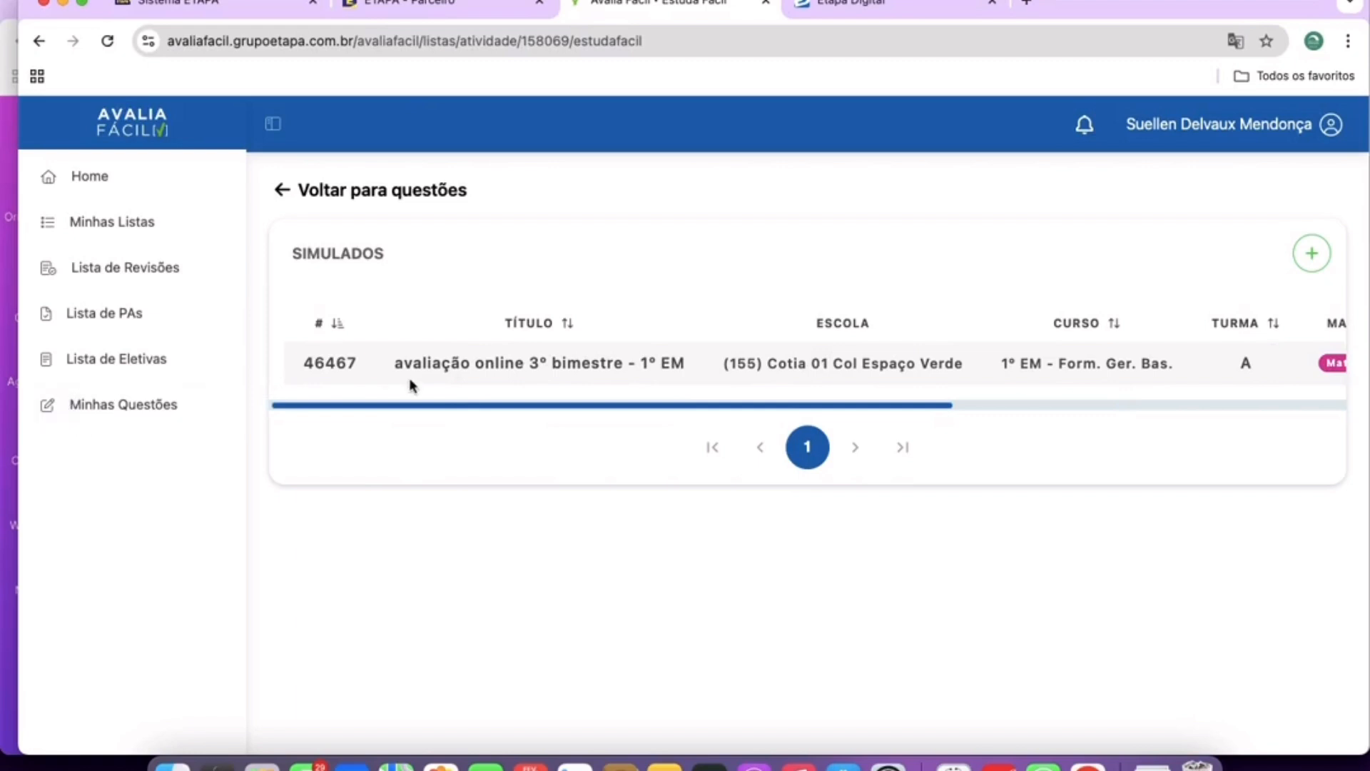
left_click_drag(362, 405, 1196, 394)
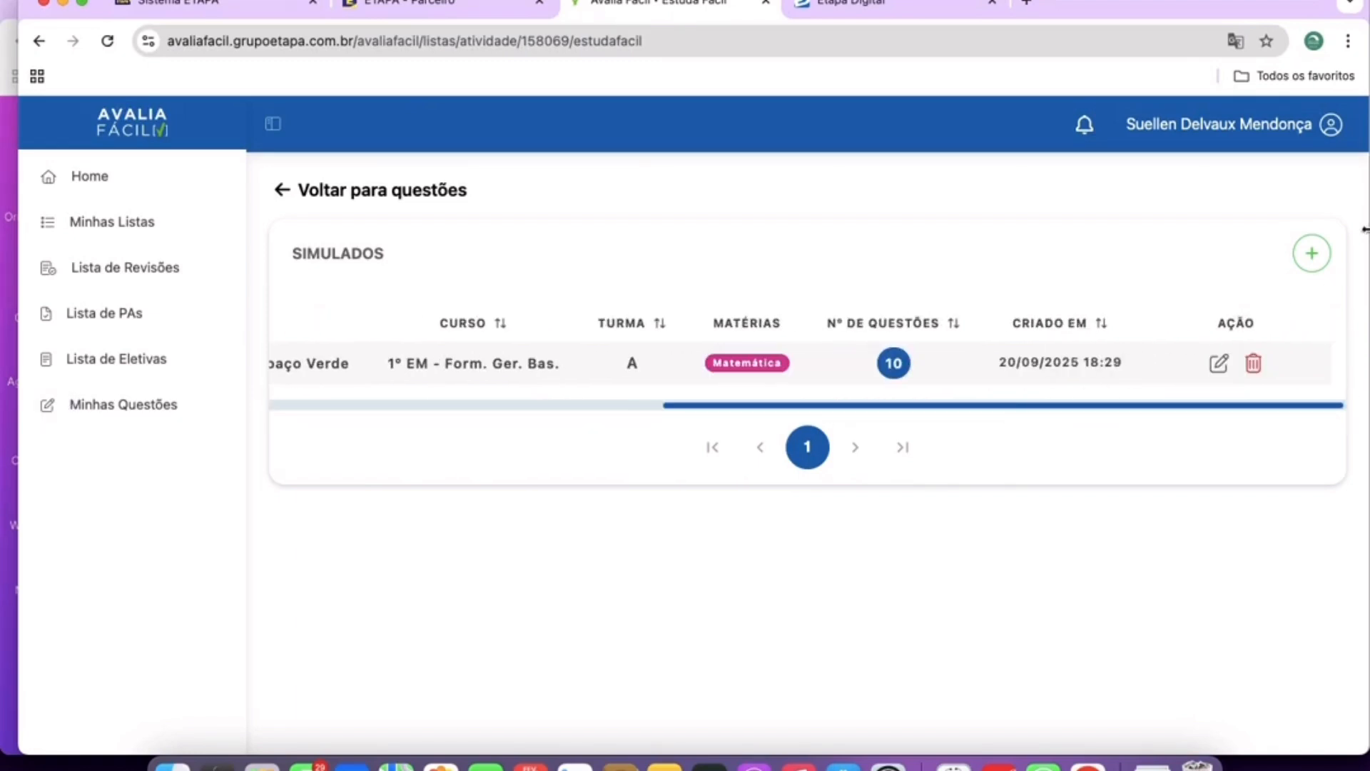
Create a new simulado and enter the title '1ºEM - 1° Bimestre - 2026'.
left_click(1320, 254)
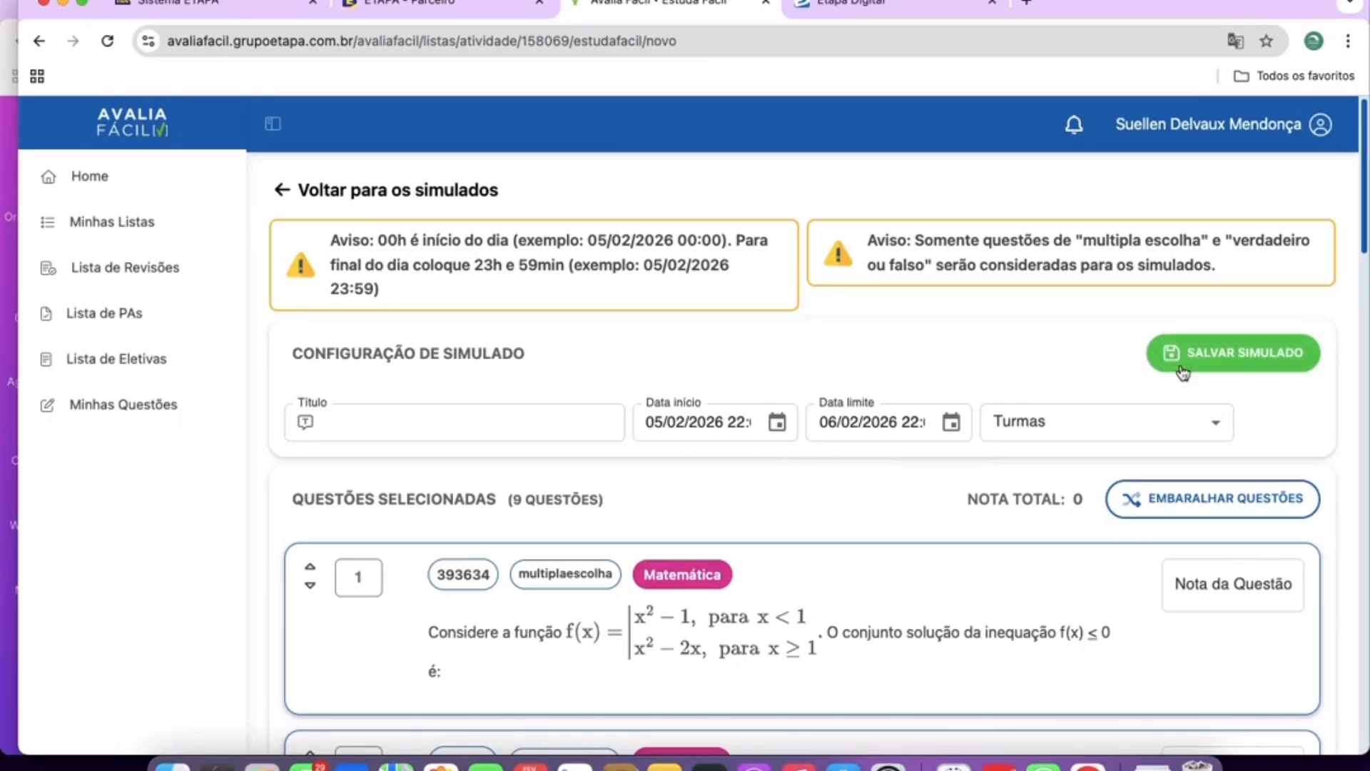
left_click(403, 418)
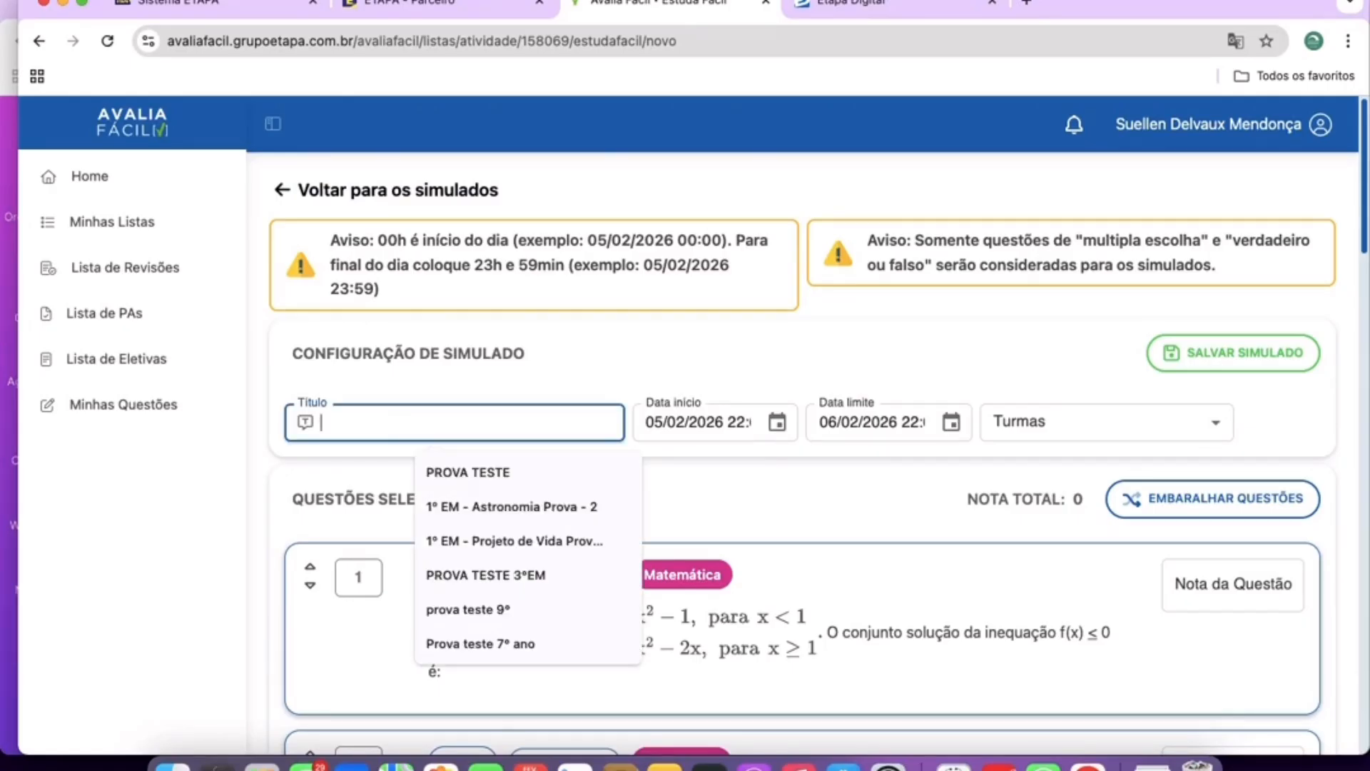
type("1ºE")
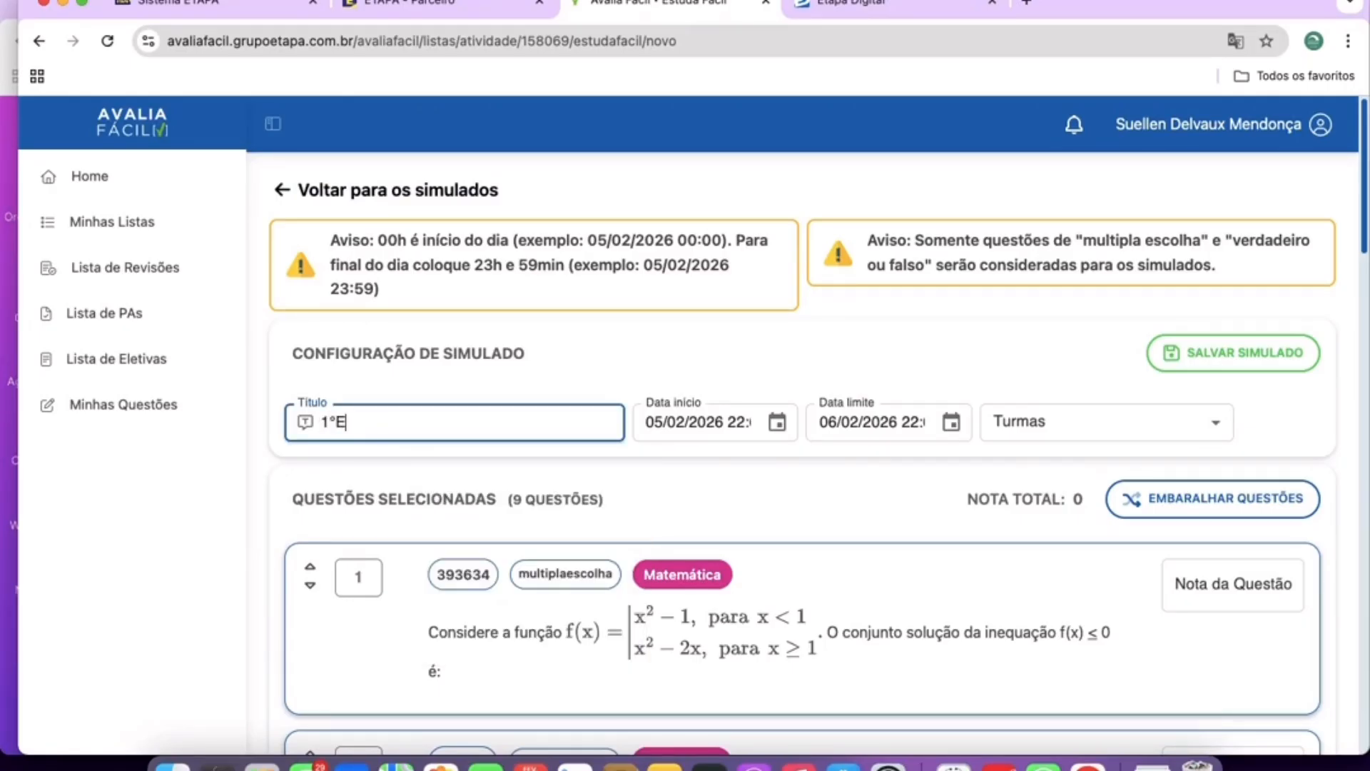
type("M - 1° Bimestre - 2026")
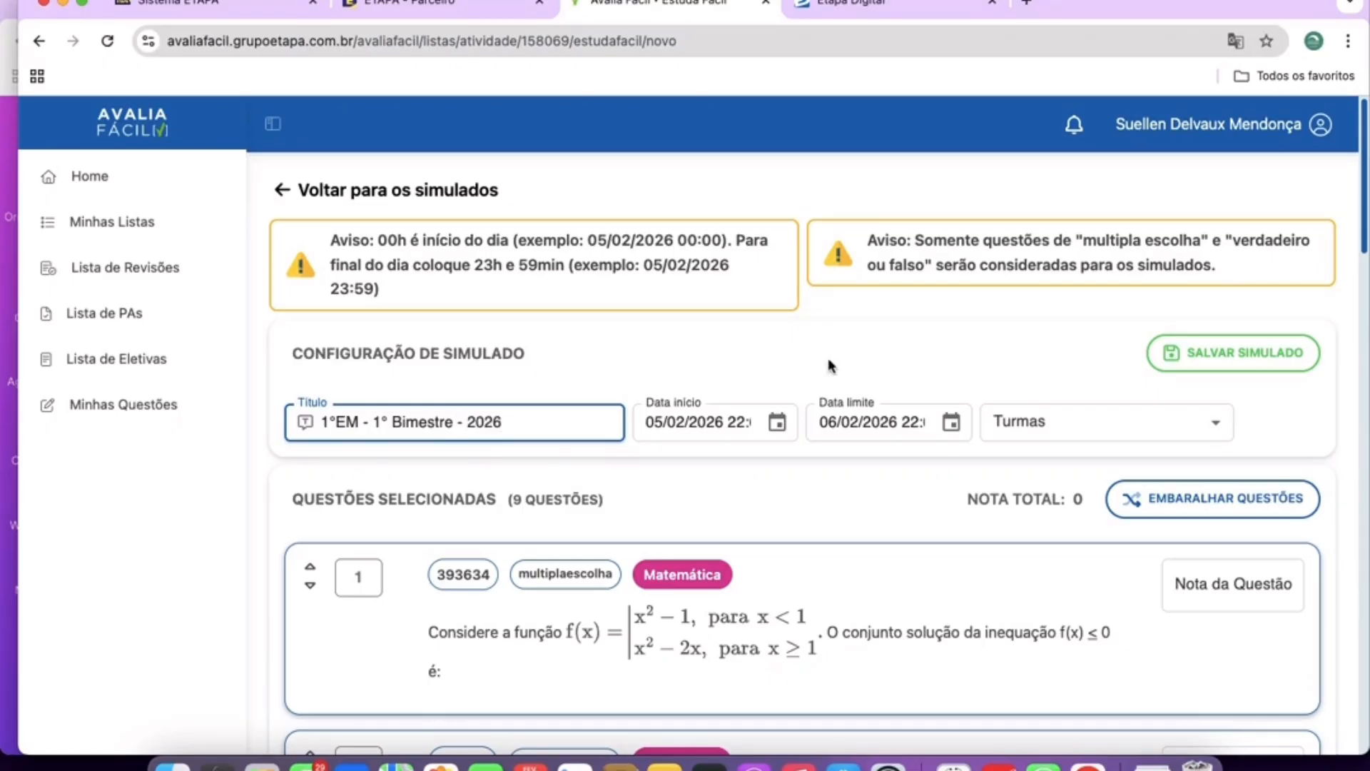
left_click_drag(541, 421, 298, 408)
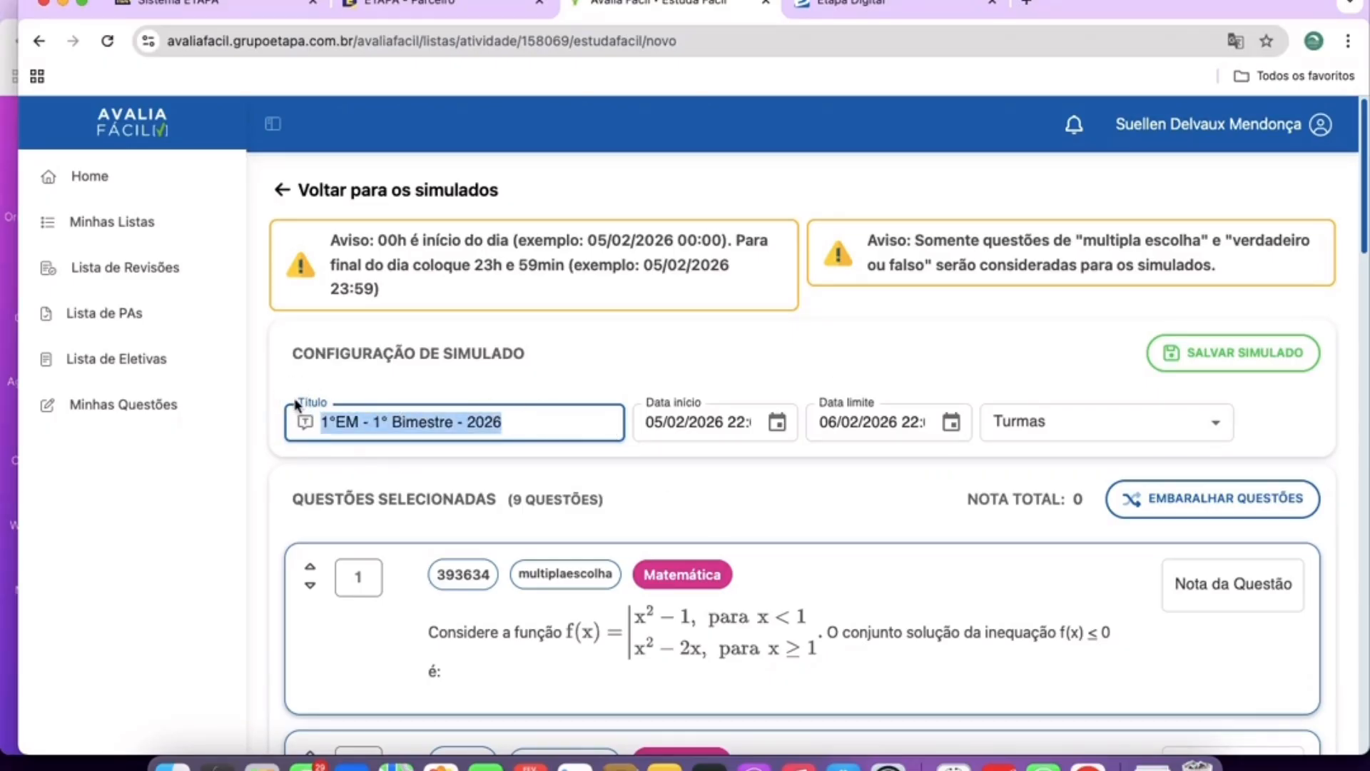
left_click(582, 385)
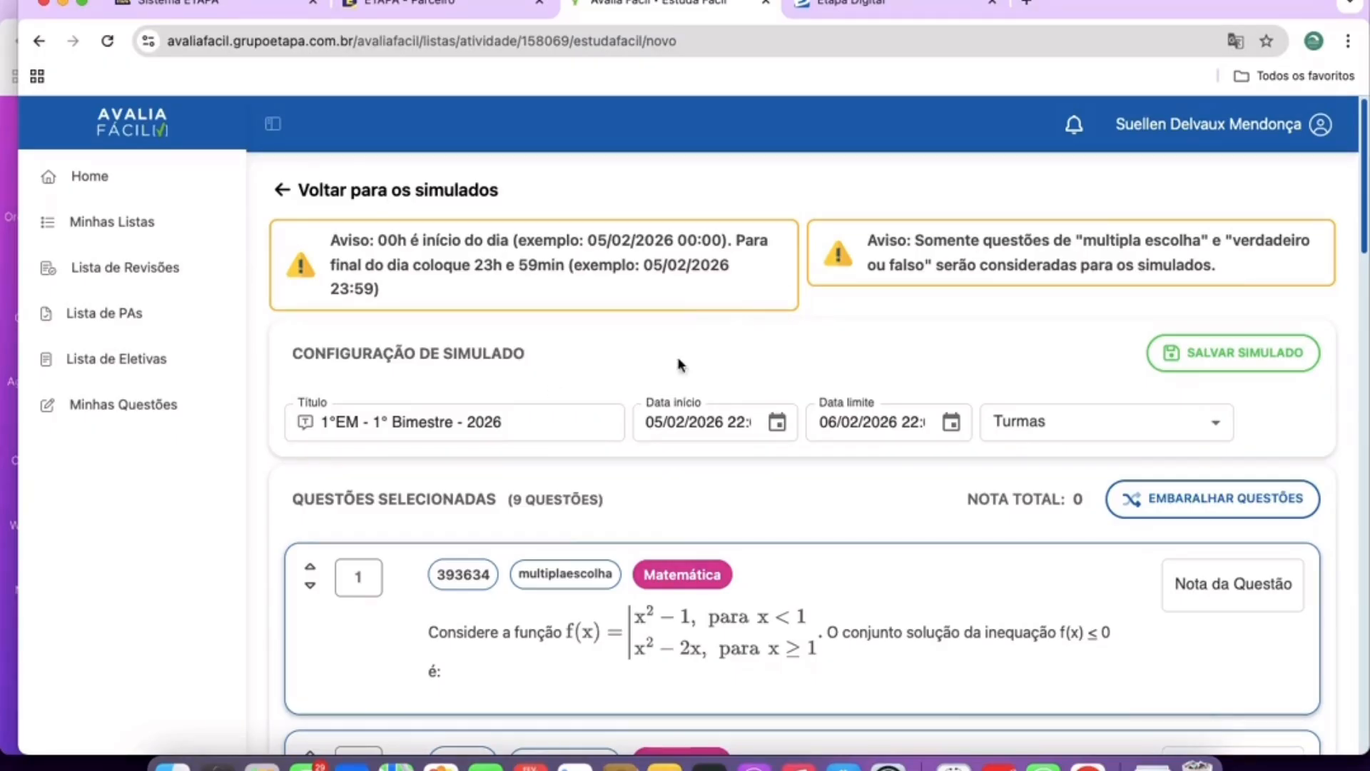
Add 'Sociologia' after Bimestre so the title reads '1ºEM - 1º Bimestre - Sociologia - 2026'.
left_click(331, 426)
left_click_drag(331, 426, 476, 428)
left_click(534, 423)
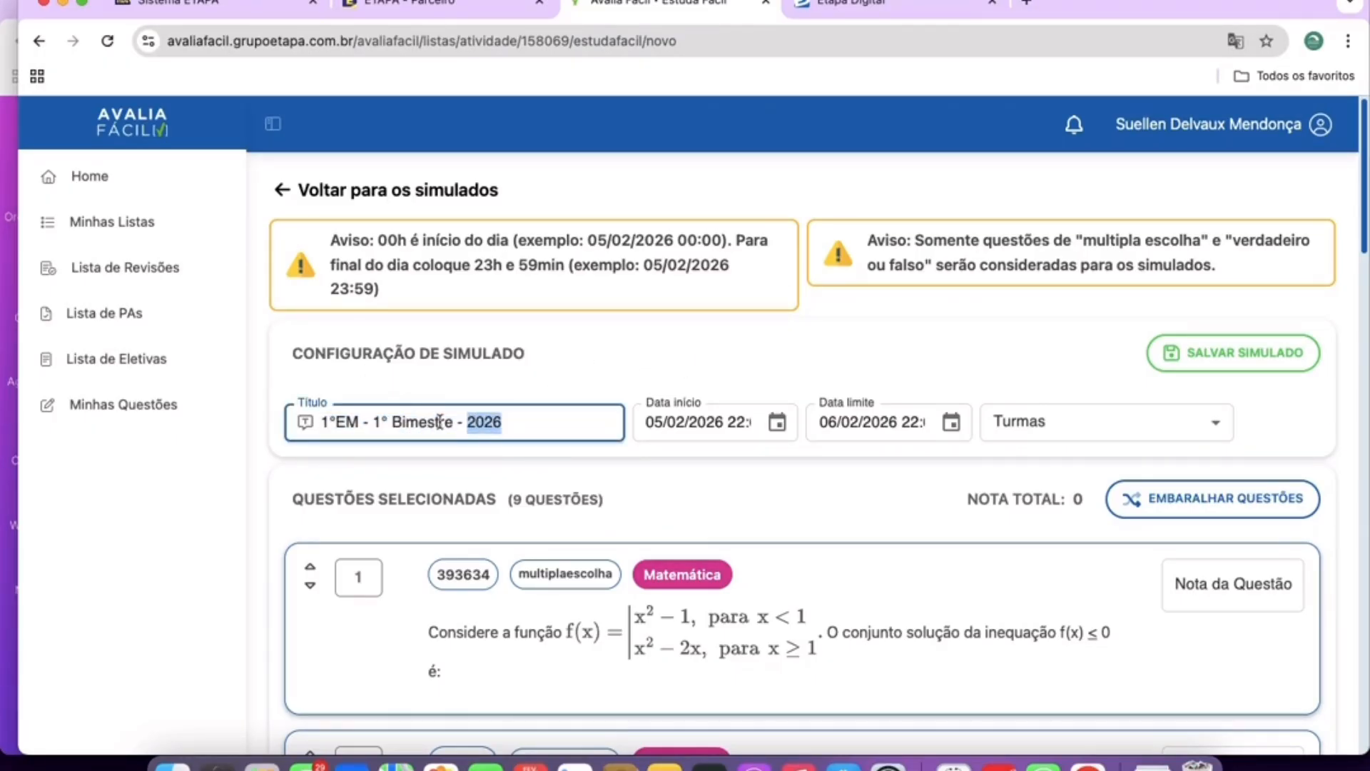
double_click(439, 422)
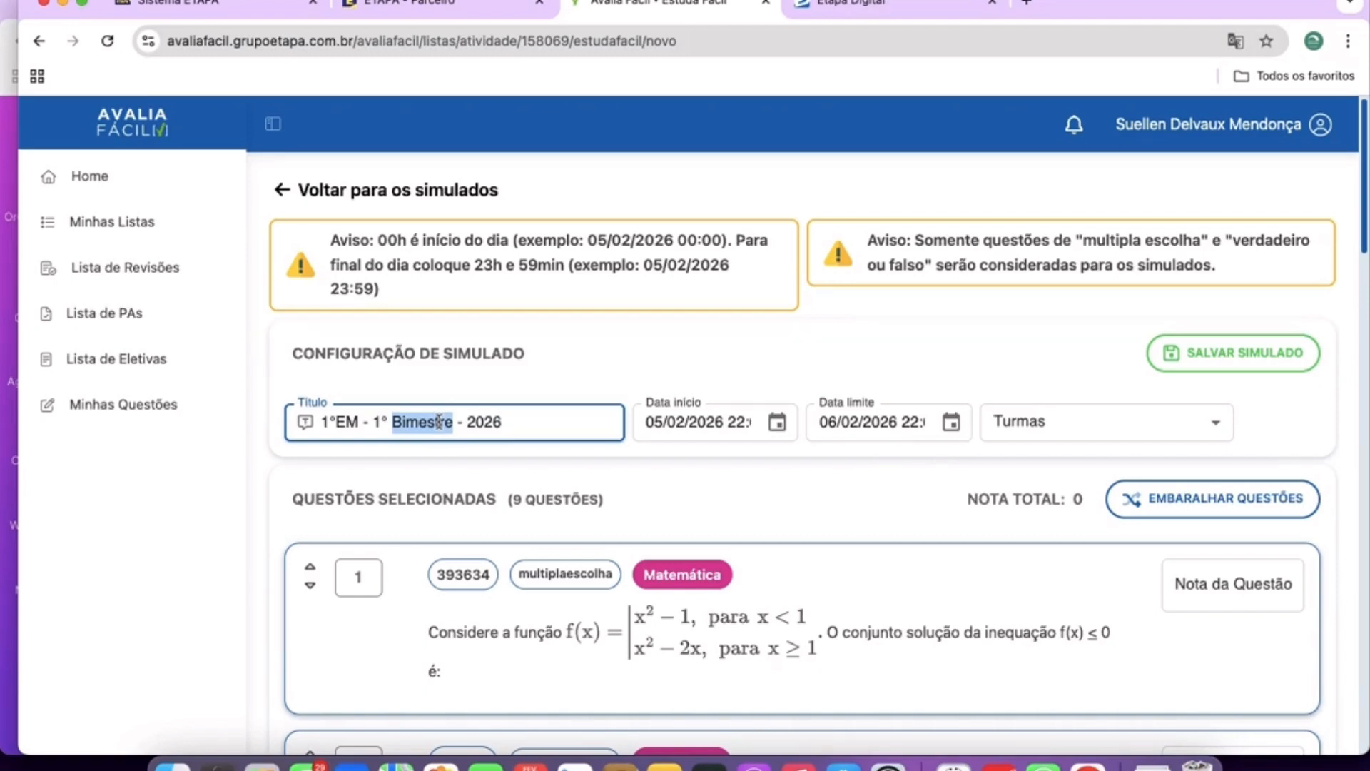
key("Right")
type("- M")
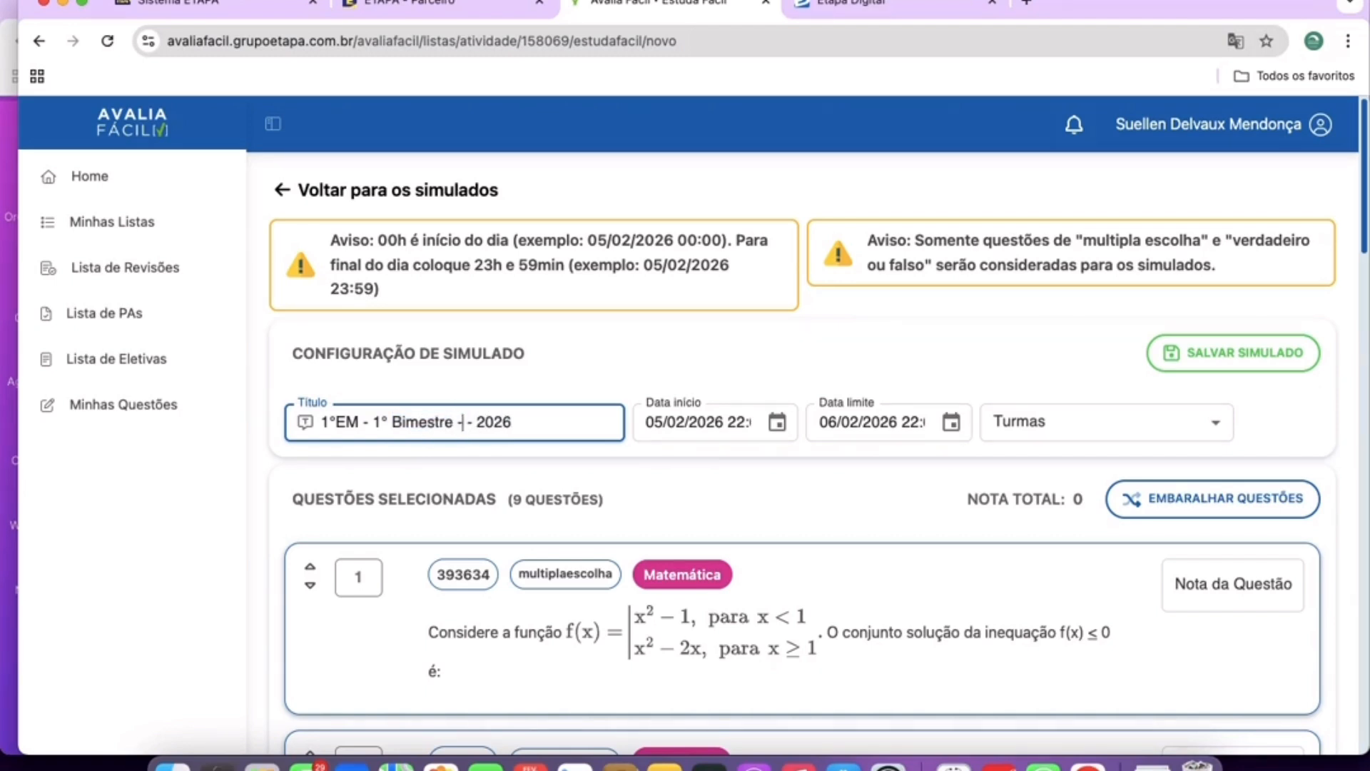
type("atemátic")
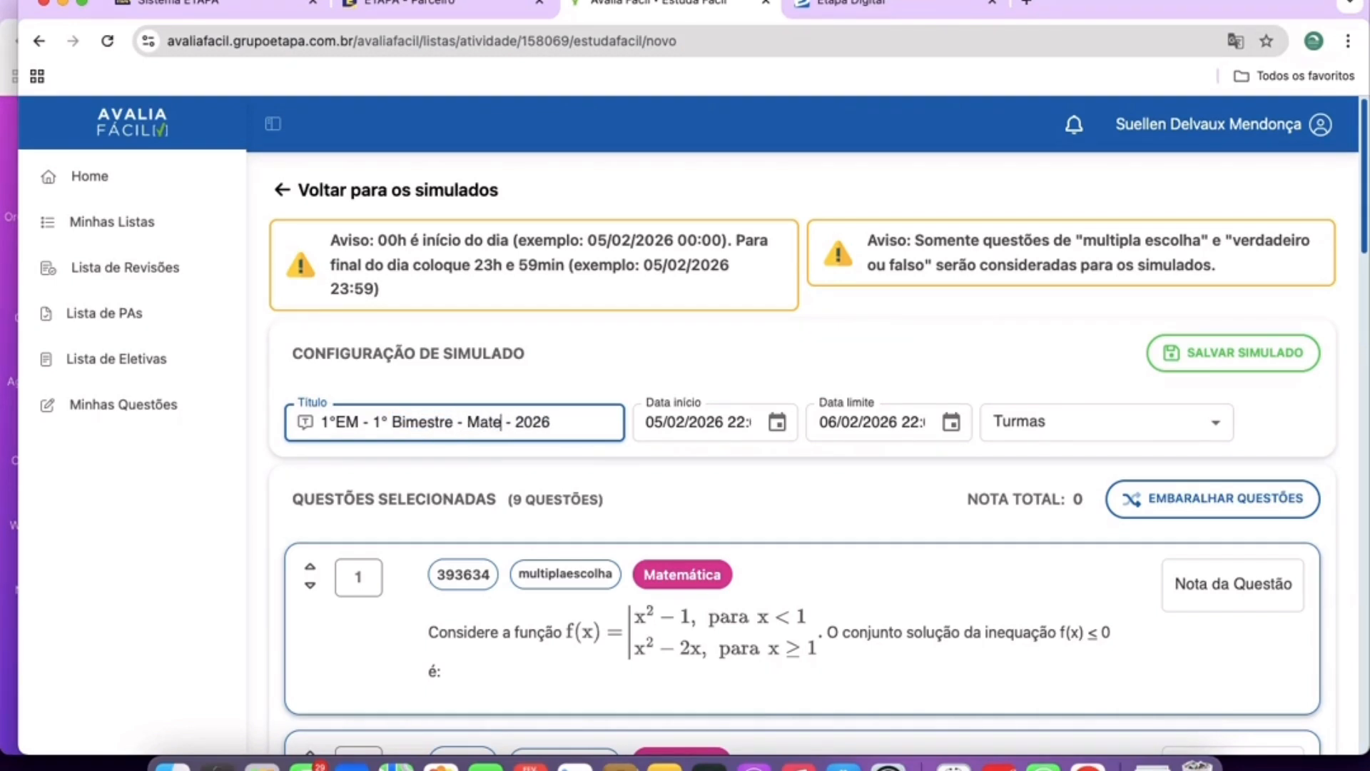
type("a B")
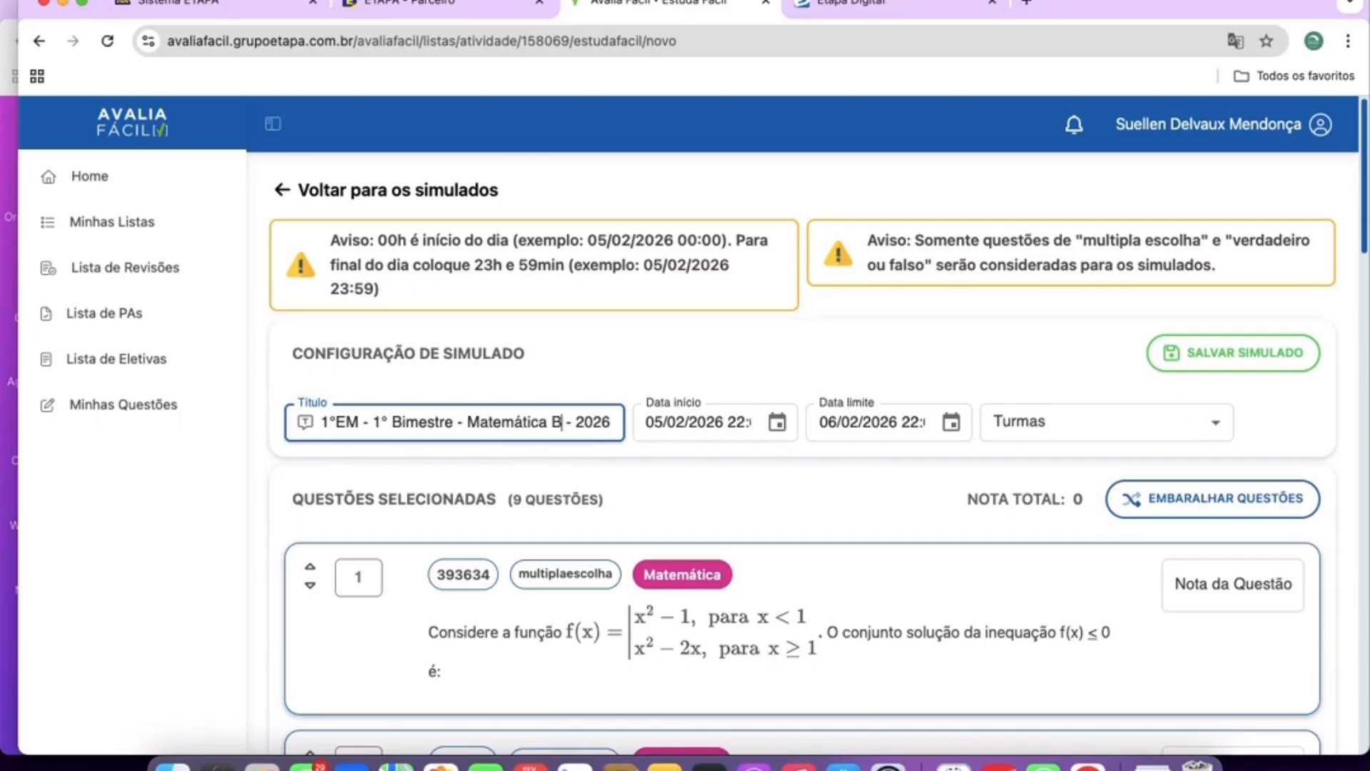
key("shift+Left")
key("shift+Left")
key("shift+Left")
key("shift+Left")
key("shift+Left")
key("shift+Left")
key("shift+Left")
key("shift+Left")
key("shift+Left")
key("shift+Left")
key("shift+Left")
key("shift+Left")
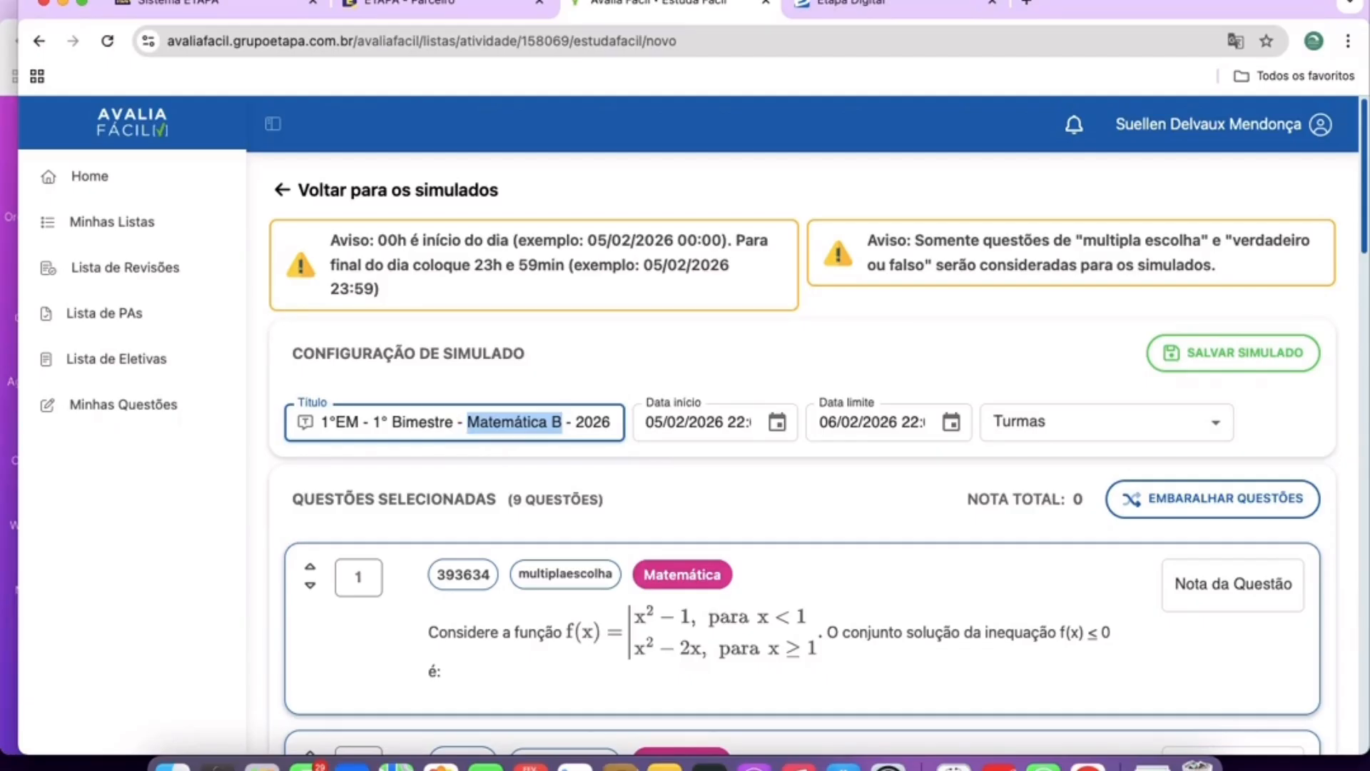
type("Sociologia")
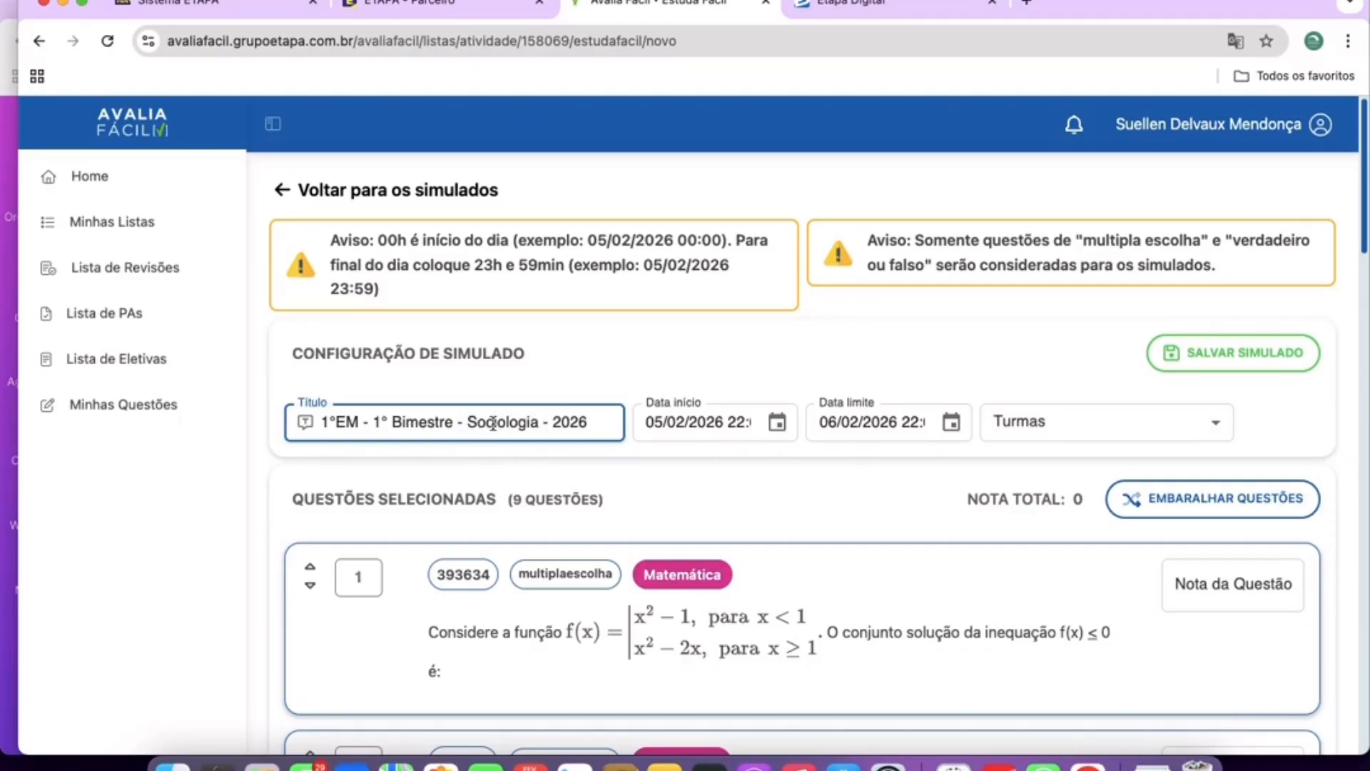
left_click(764, 465)
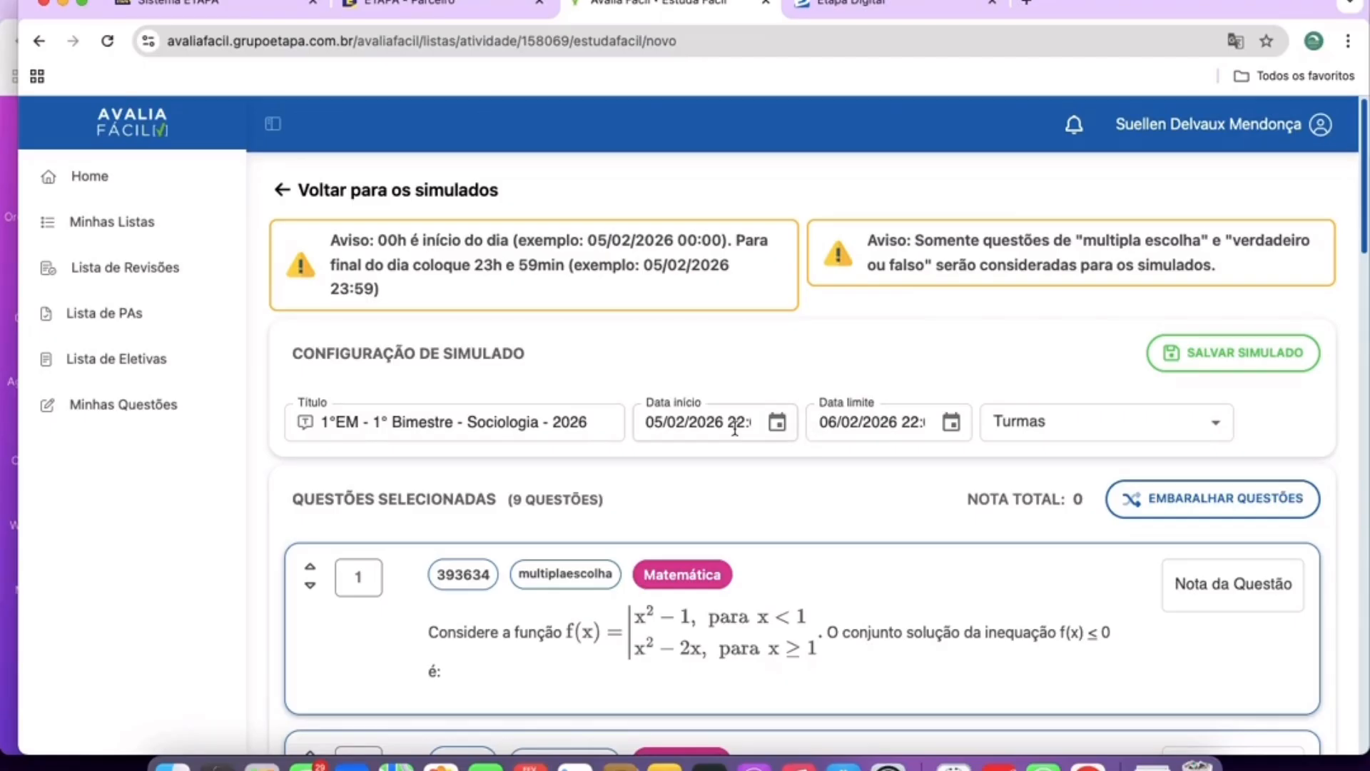
Set the start date to 09/02/2026 at 14:00 using the calendar.
left_click(776, 428)
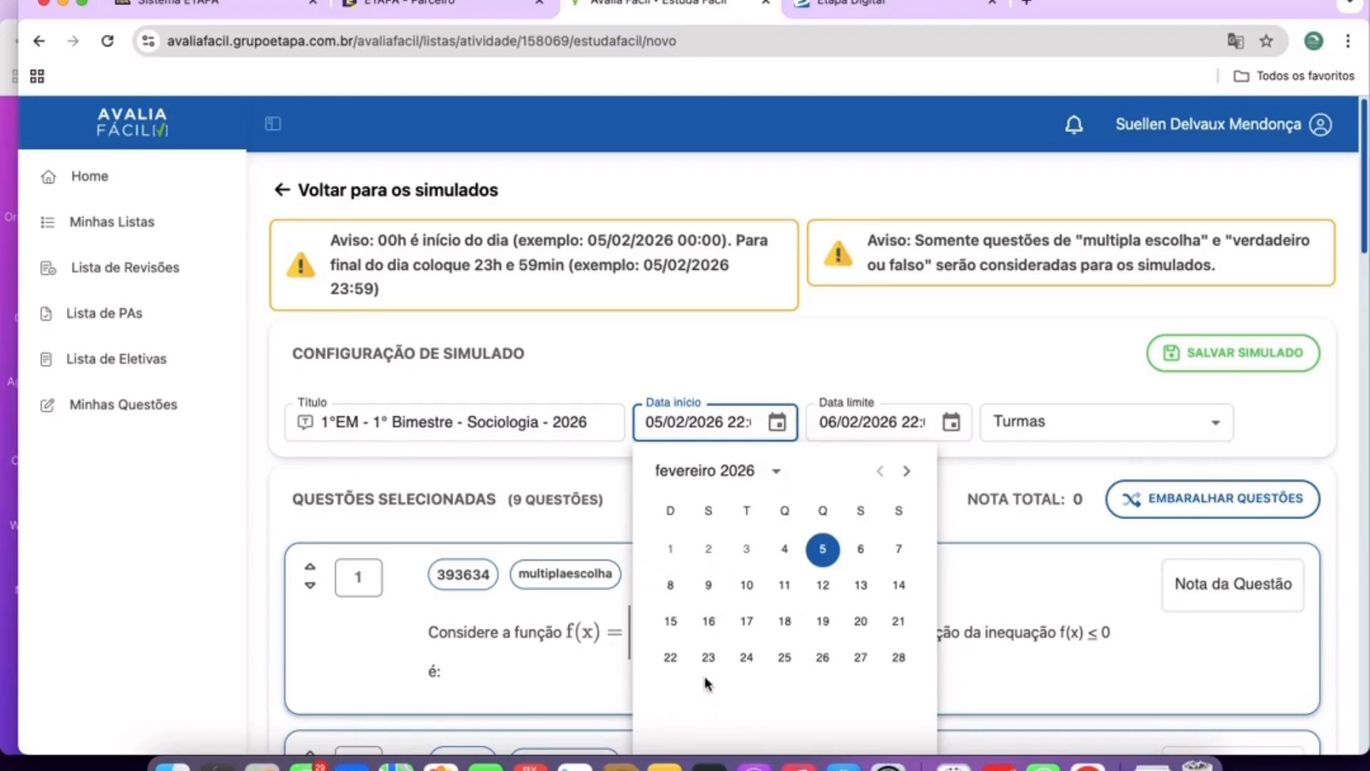
left_click(710, 586)
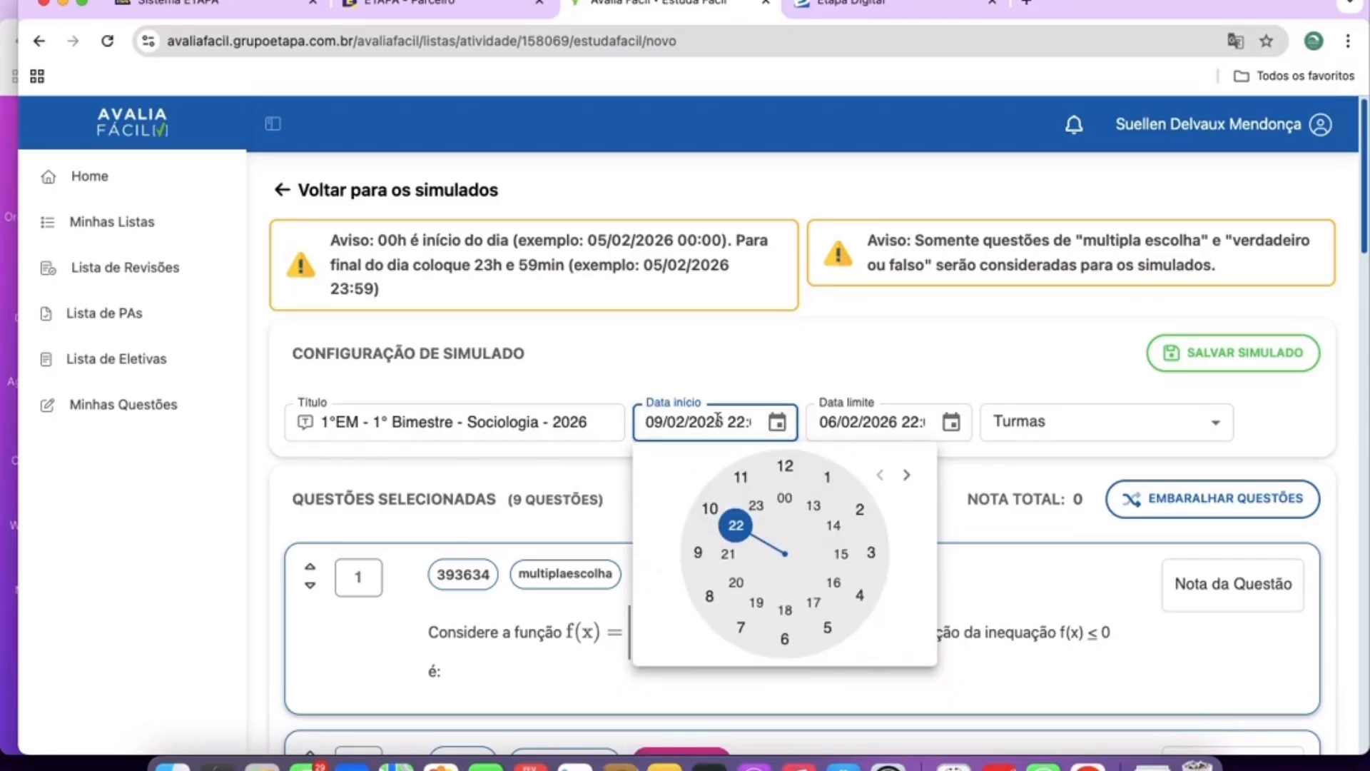
left_click(835, 528)
left_click(785, 468)
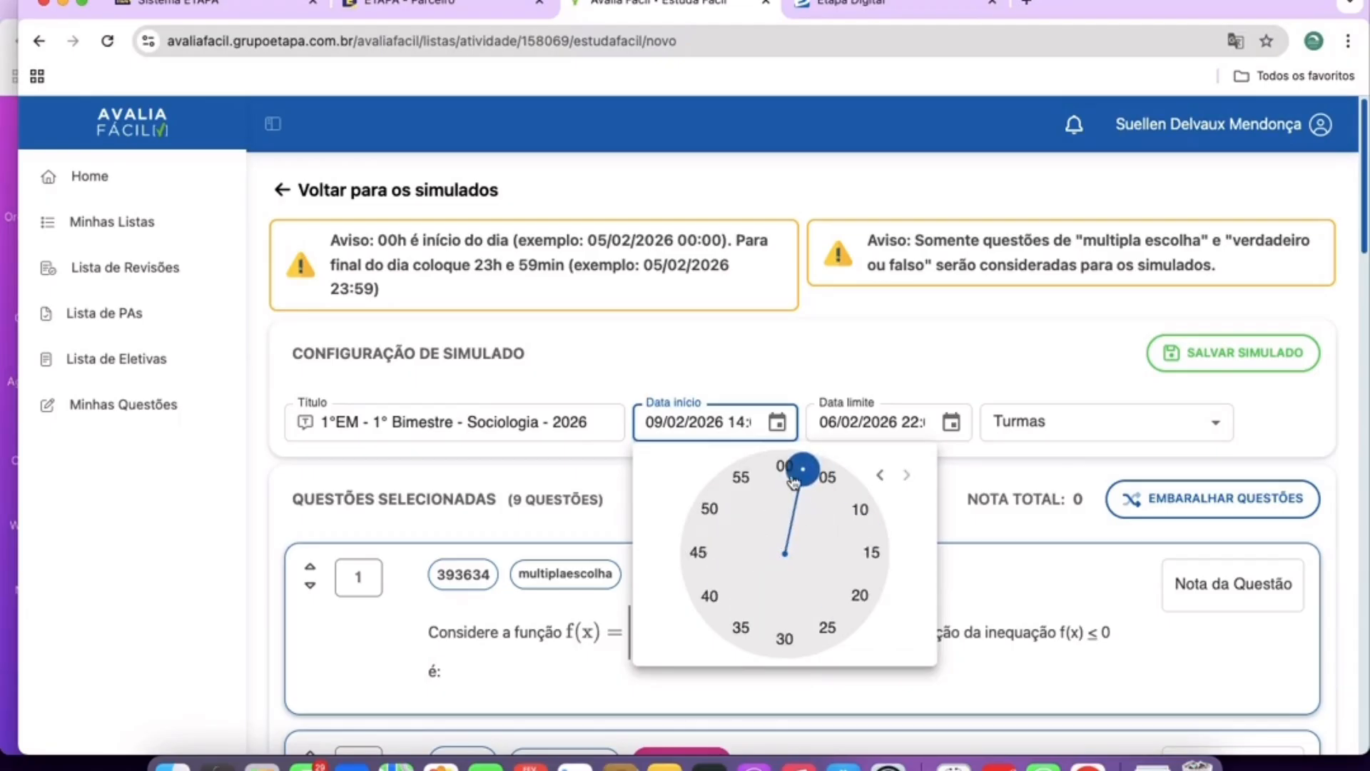
left_click(751, 425)
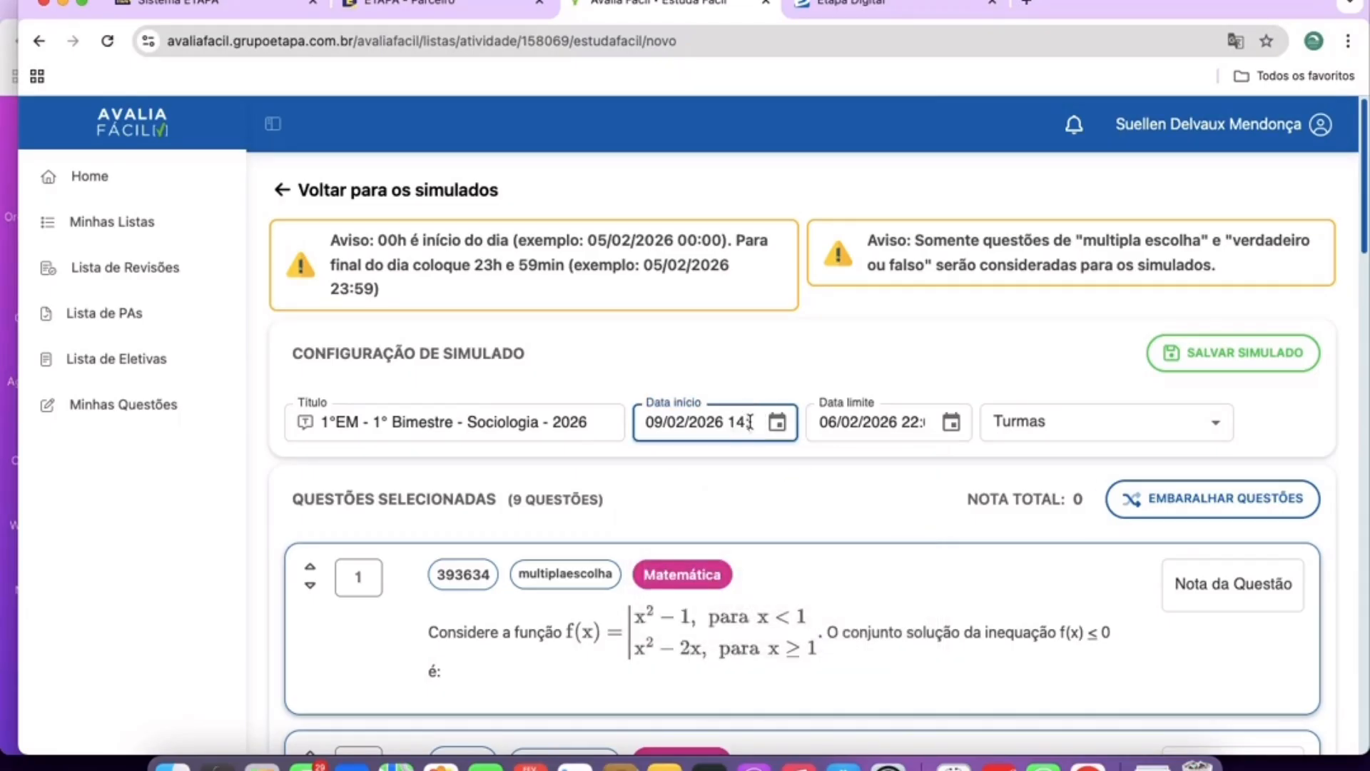
left_click_drag(746, 424, 795, 427)
left_click(743, 426)
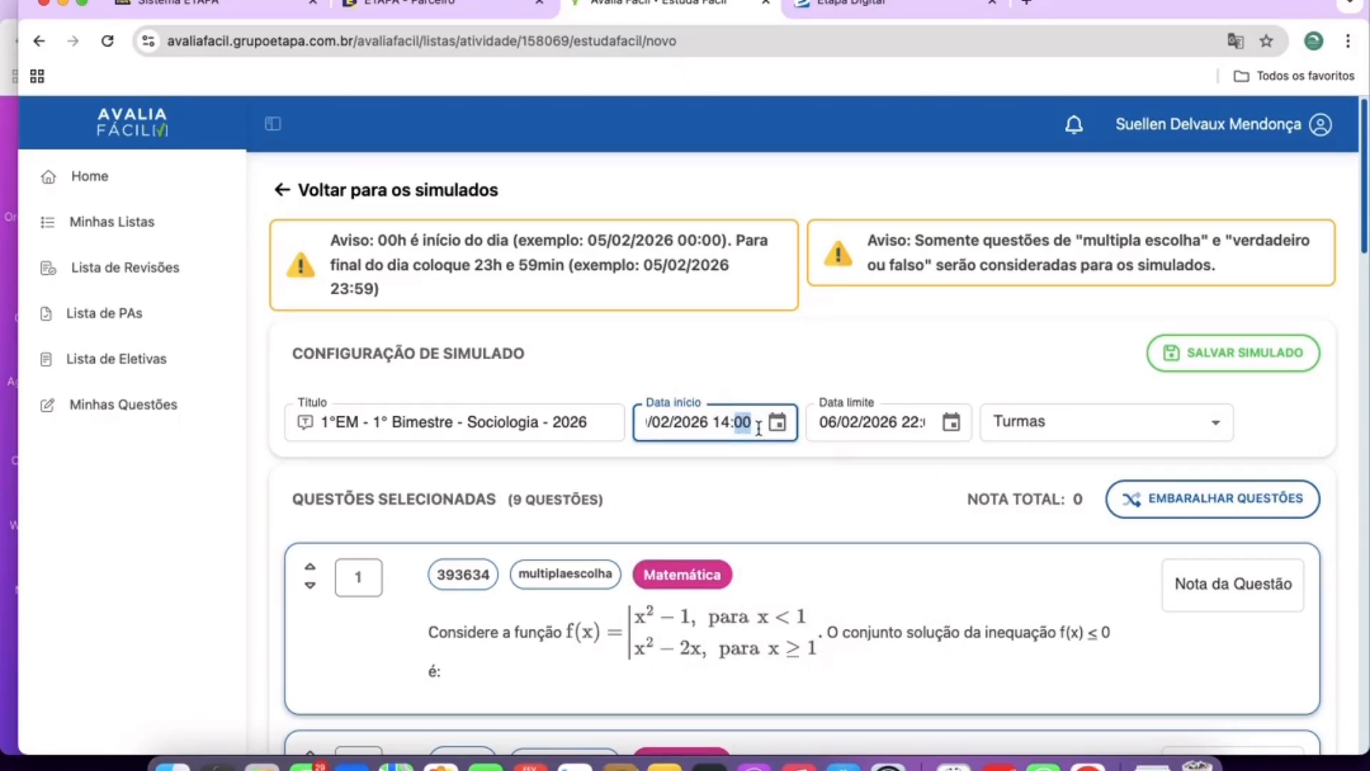
left_click(822, 482)
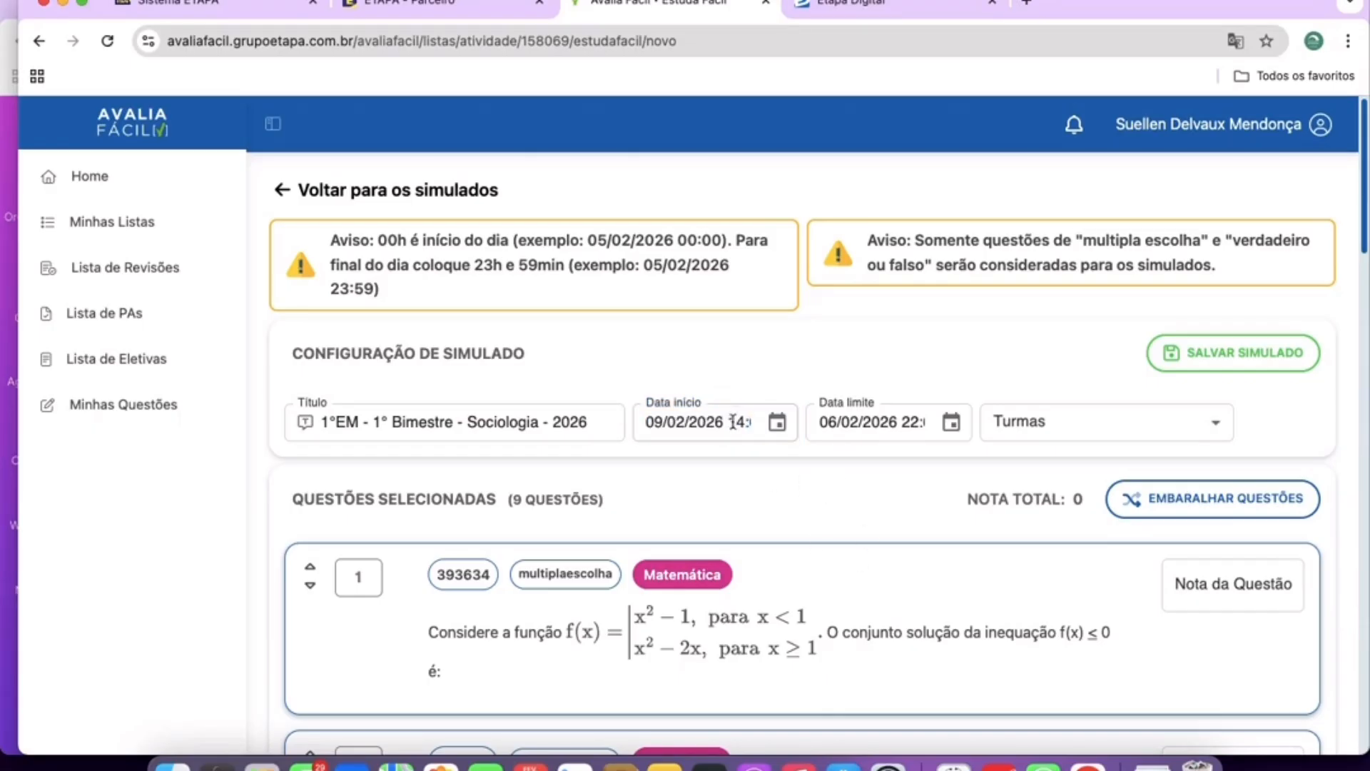
left_click_drag(726, 421, 747, 424)
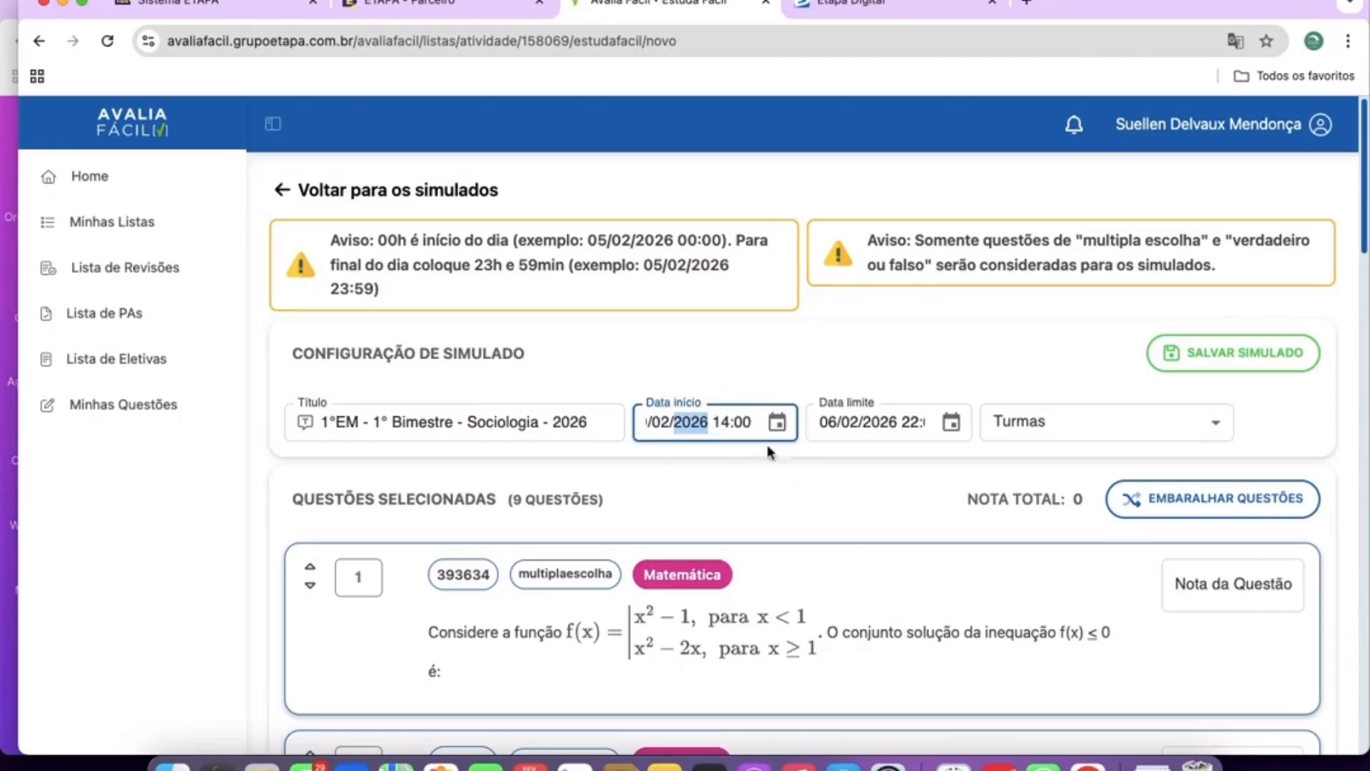
left_click(719, 424)
left_click(857, 474)
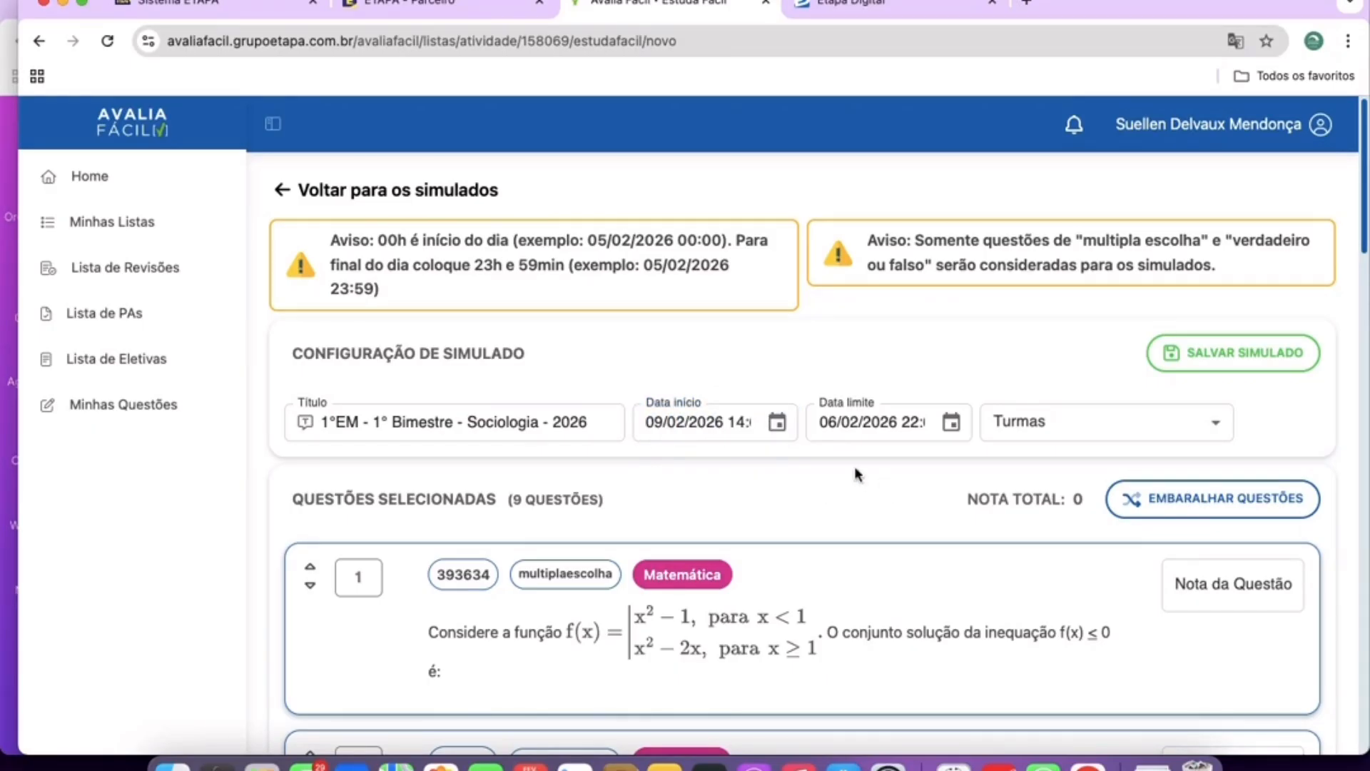
left_click_drag(671, 422, 760, 435)
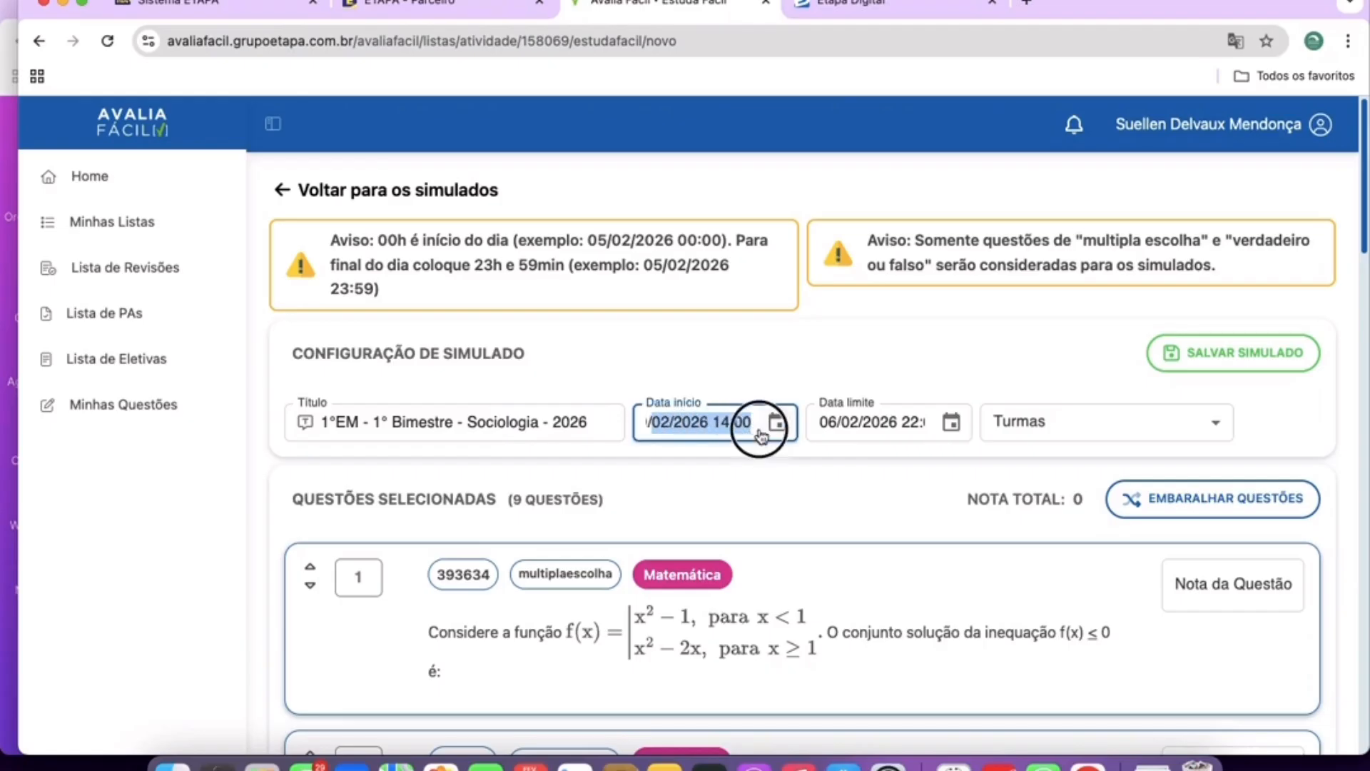
left_click(860, 488)
left_click_drag(658, 422, 788, 448)
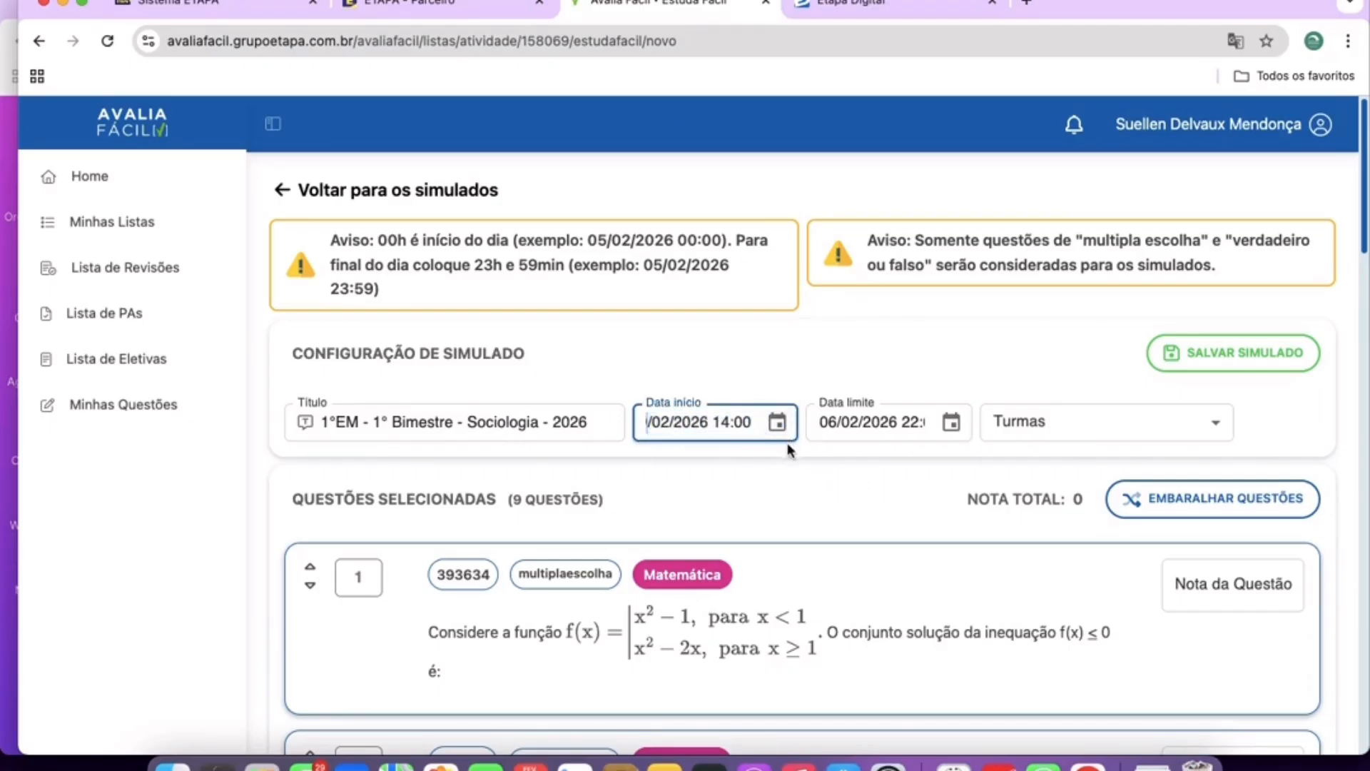
left_click_drag(655, 428, 564, 427)
Change the end date to day 10 and hour 14, then recheck the start date.
left_click(828, 423)
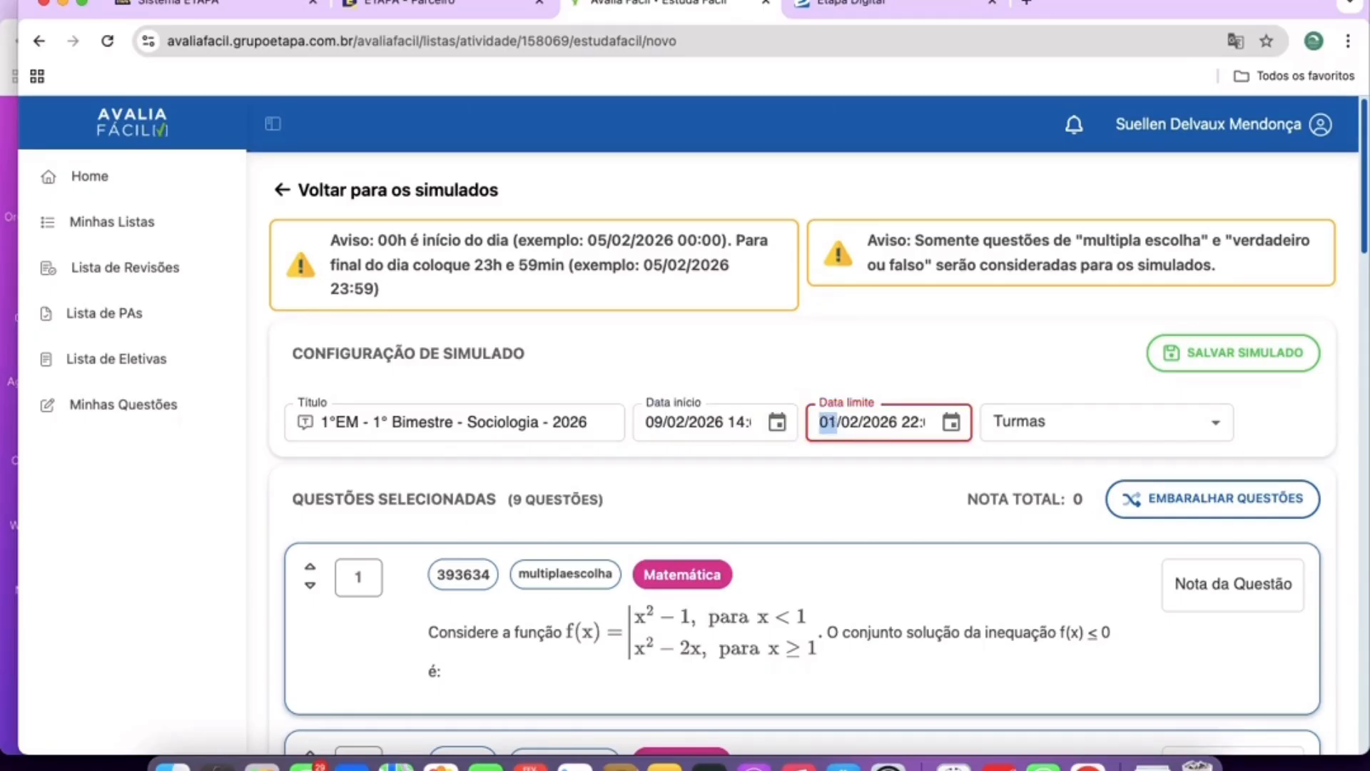
type("10")
left_click(912, 423)
type("14")
left_click_drag(834, 432, 953, 437)
left_click(889, 465)
left_click(783, 430)
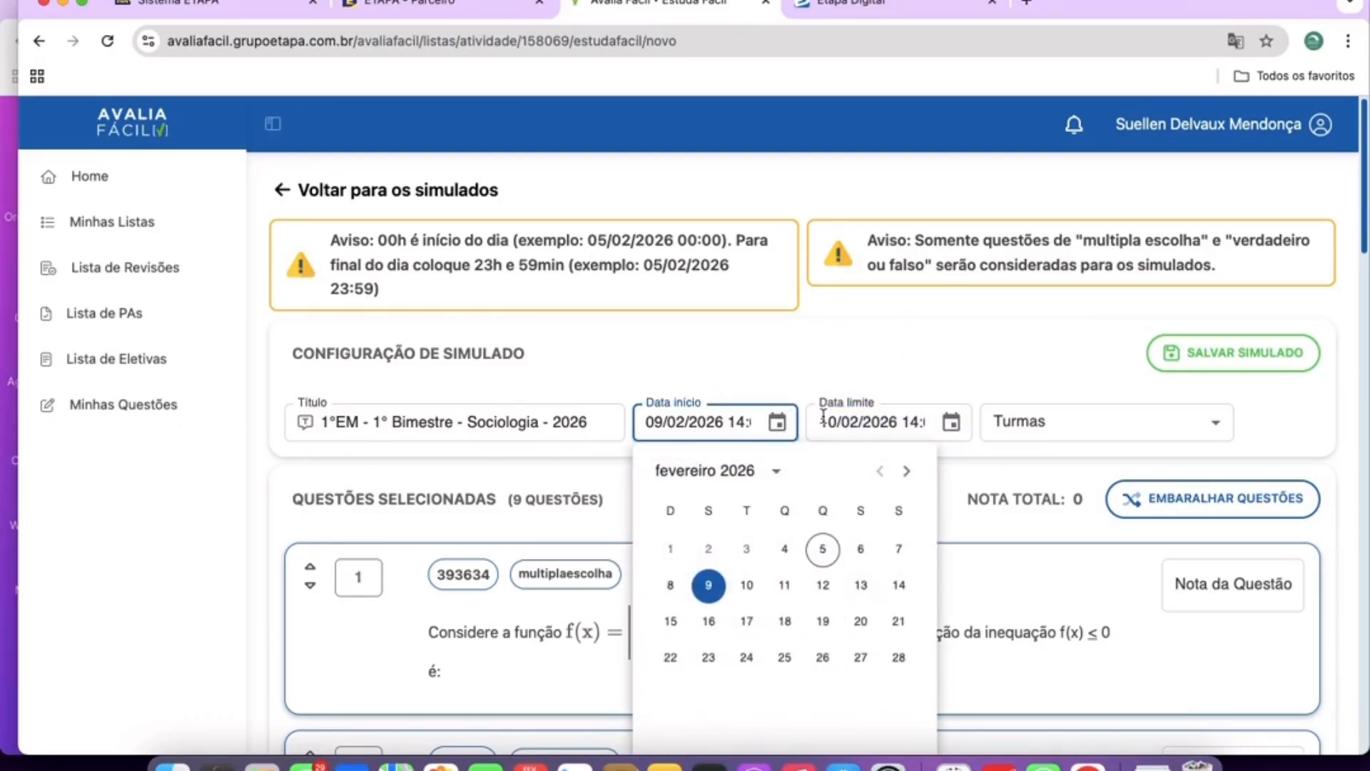
left_click(908, 370)
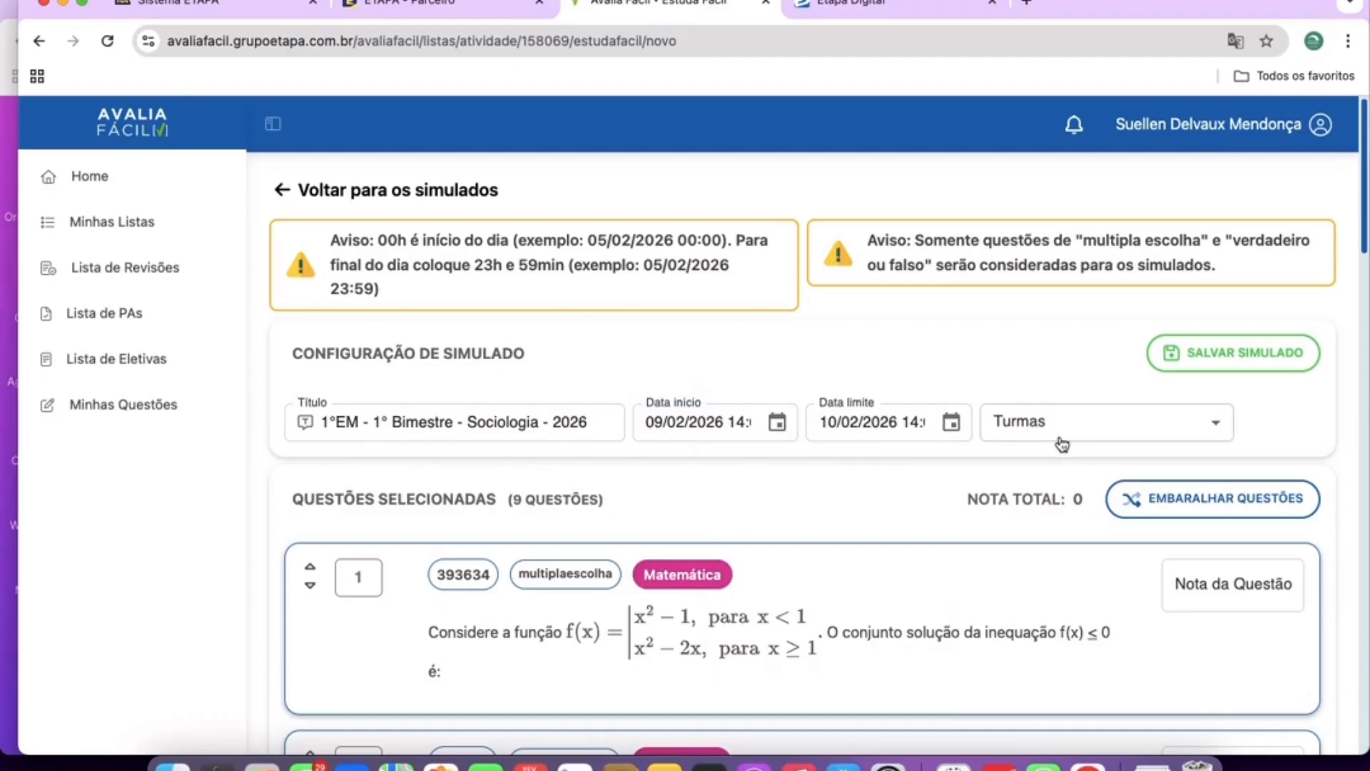
Tick only the 1º EM Form. Ger. Bas. Turma A class, leaving 2º EM unticked.
scroll(1054, 447, "down", 1)
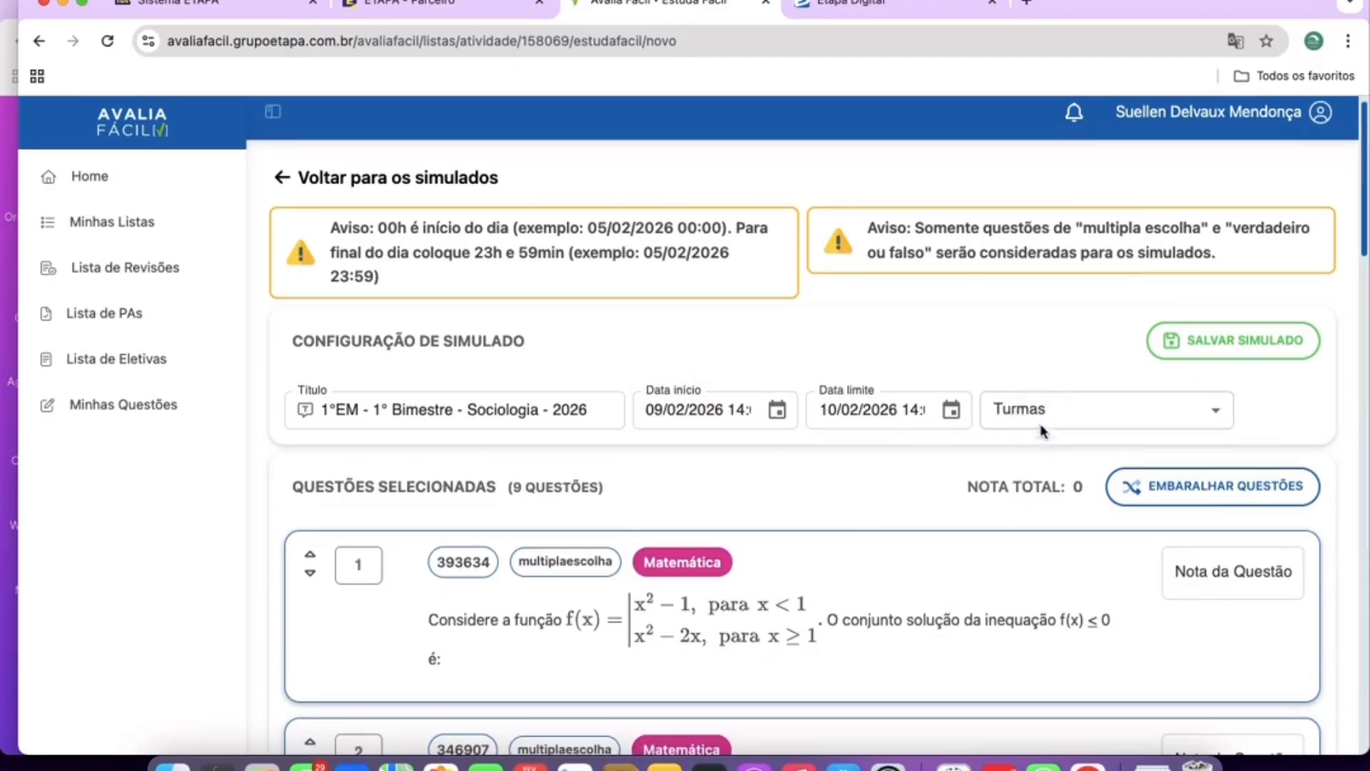
left_click(1044, 428)
scroll(1136, 513, "down", 3)
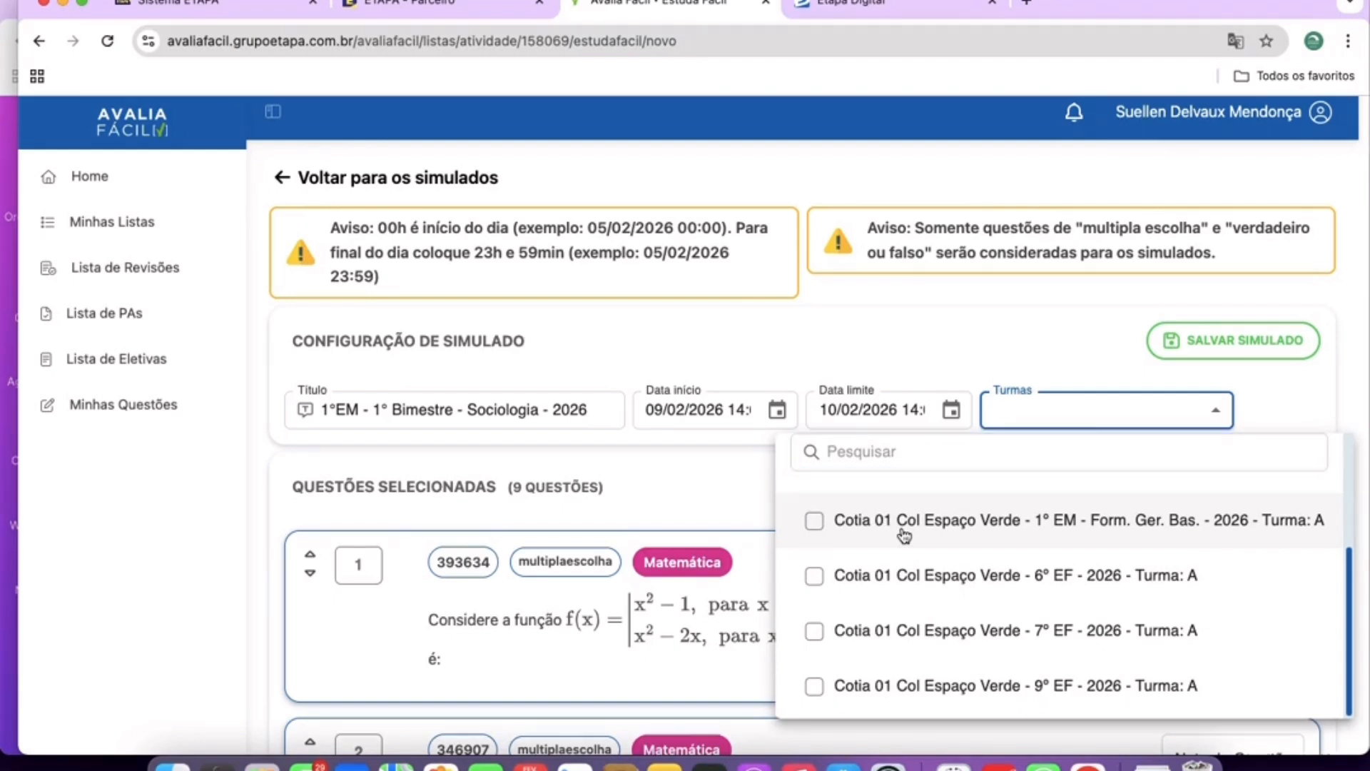
left_click(904, 535)
scroll(896, 532, "up", 1)
left_click(891, 501)
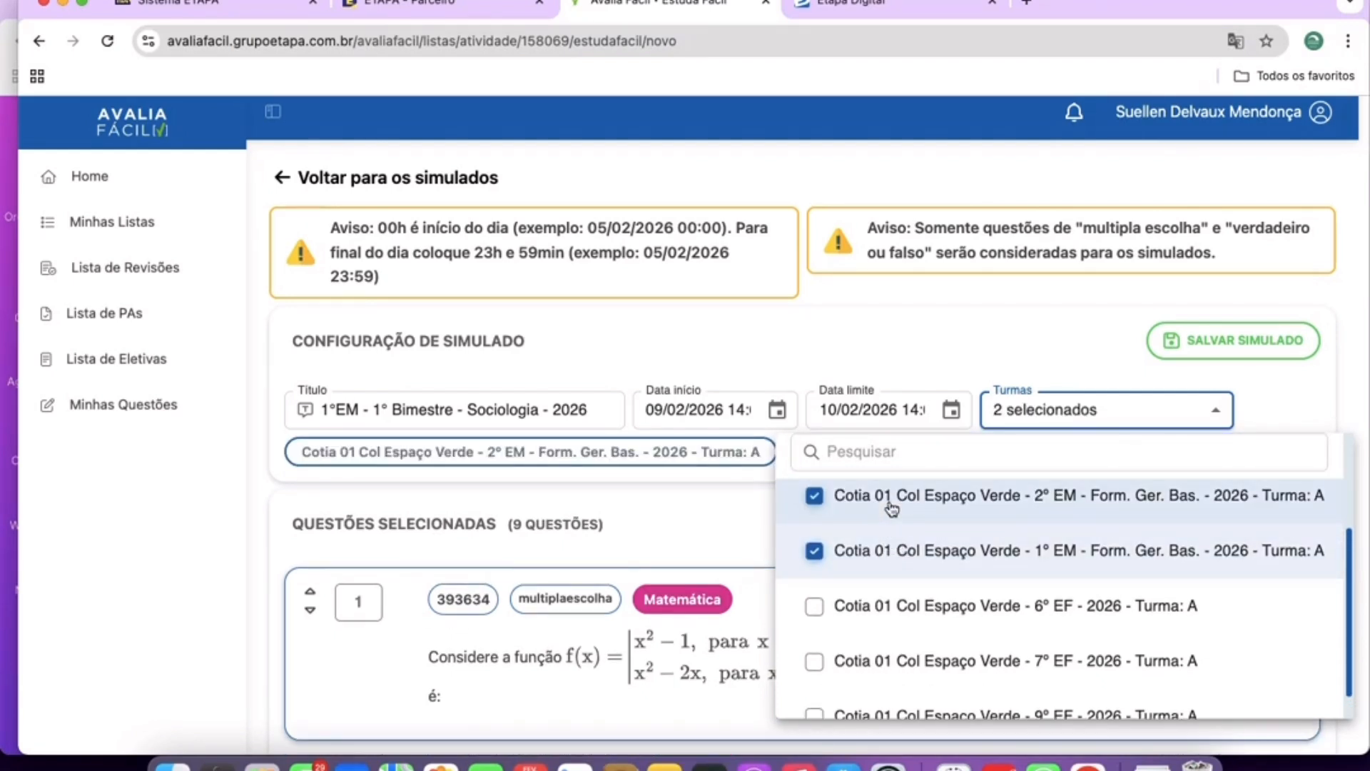
left_click(890, 503)
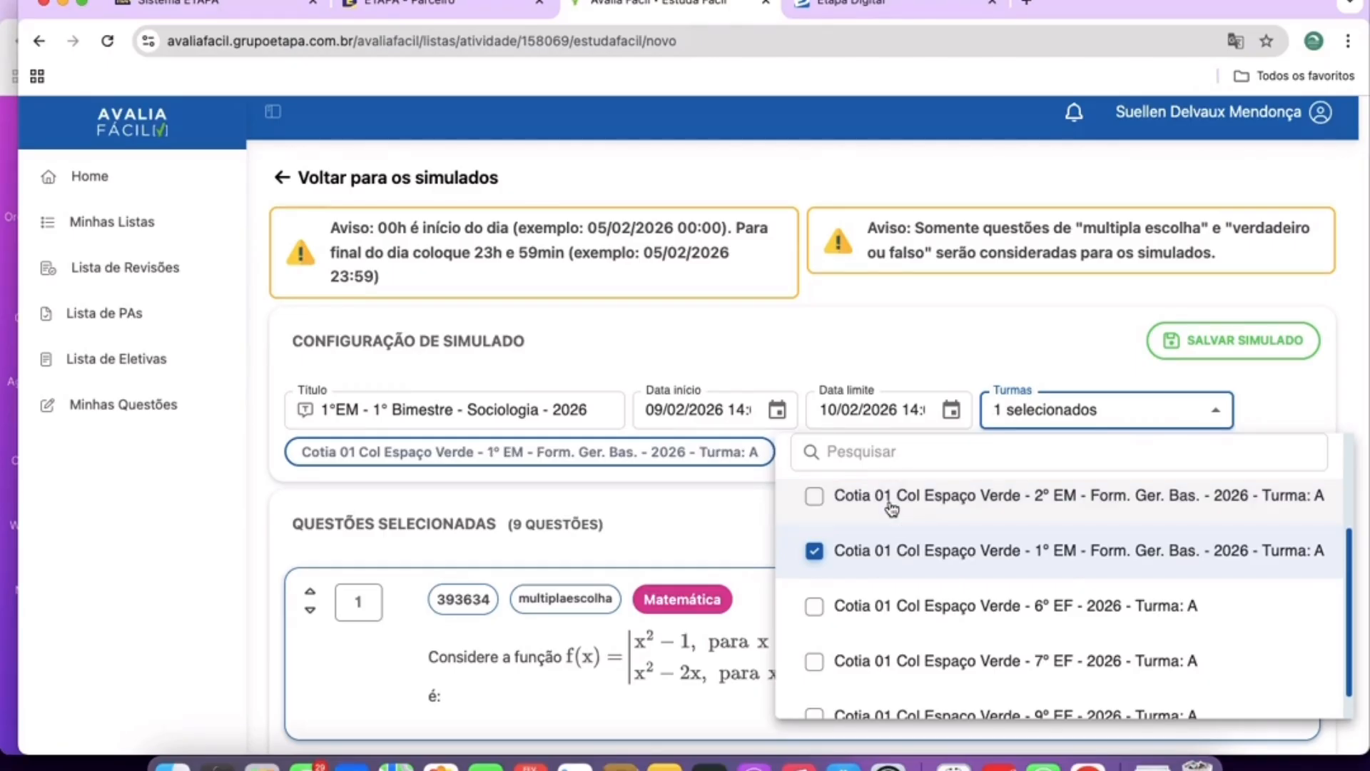
left_click(1268, 412)
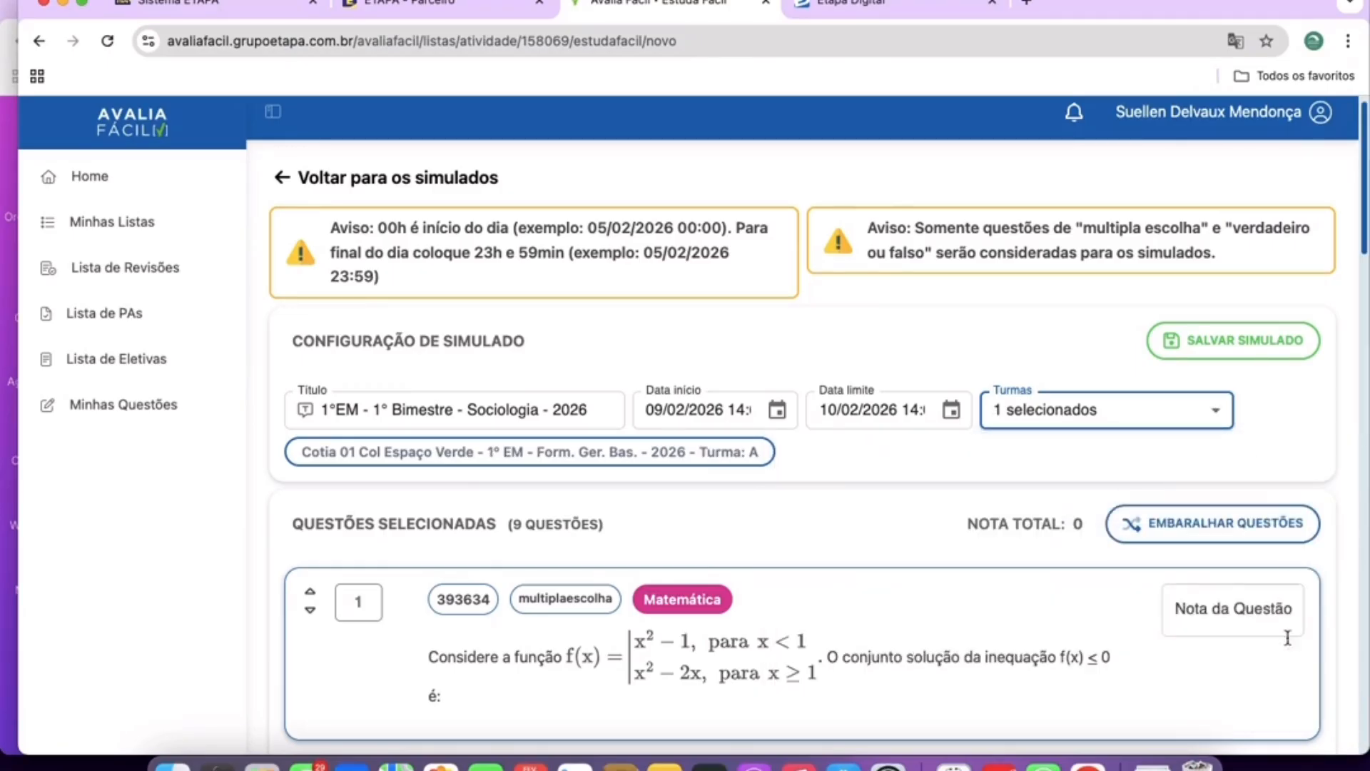
scroll(1297, 701, "down", 2)
scroll(1297, 701, "down", 15)
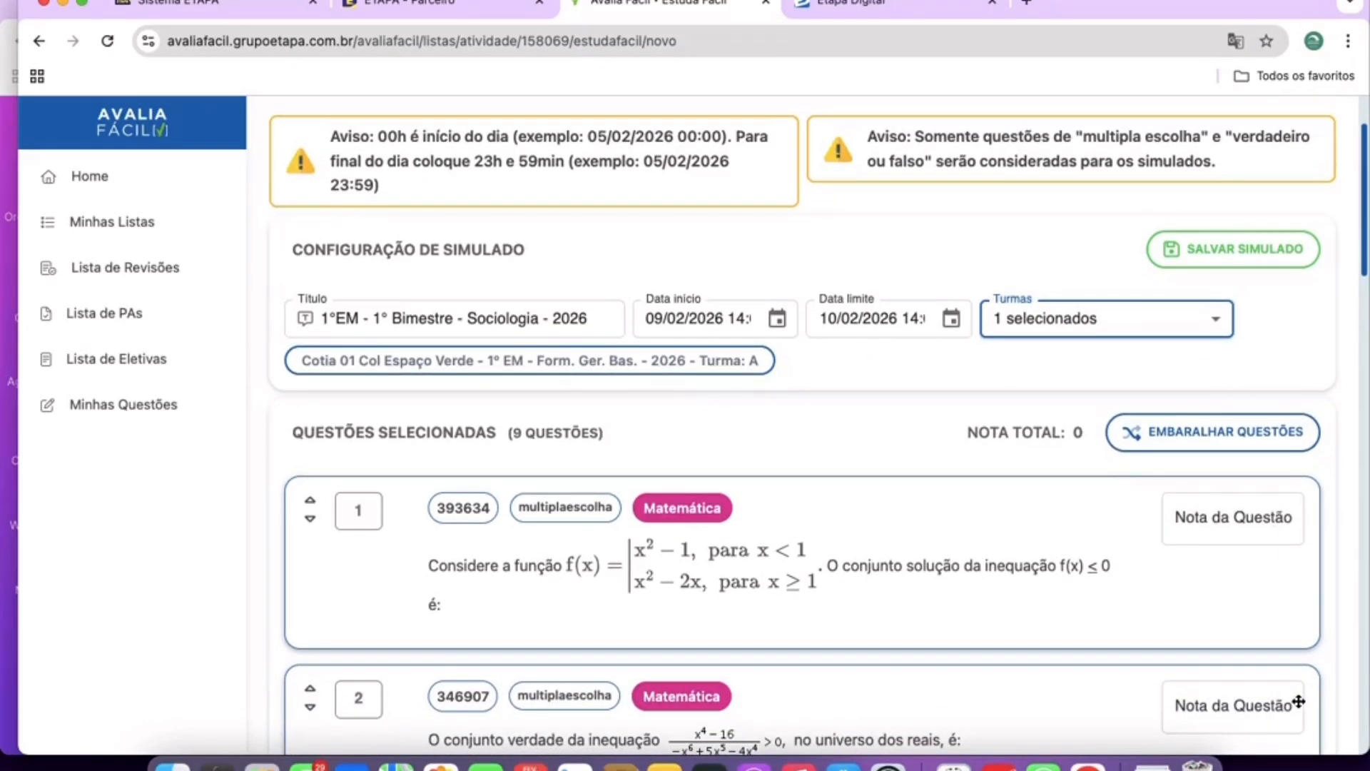
scroll(1297, 696, "up", 5)
left_click(1300, 696)
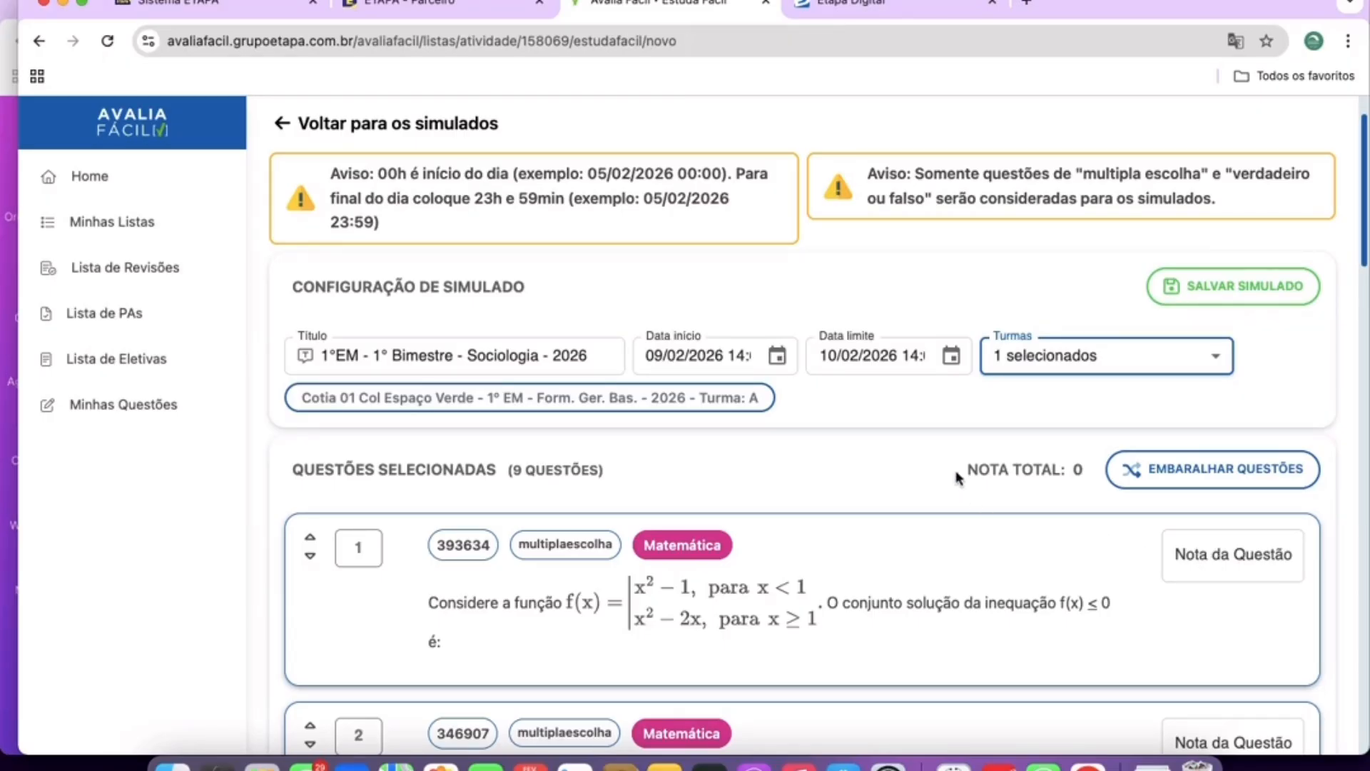
left_click_drag(957, 476, 1086, 471)
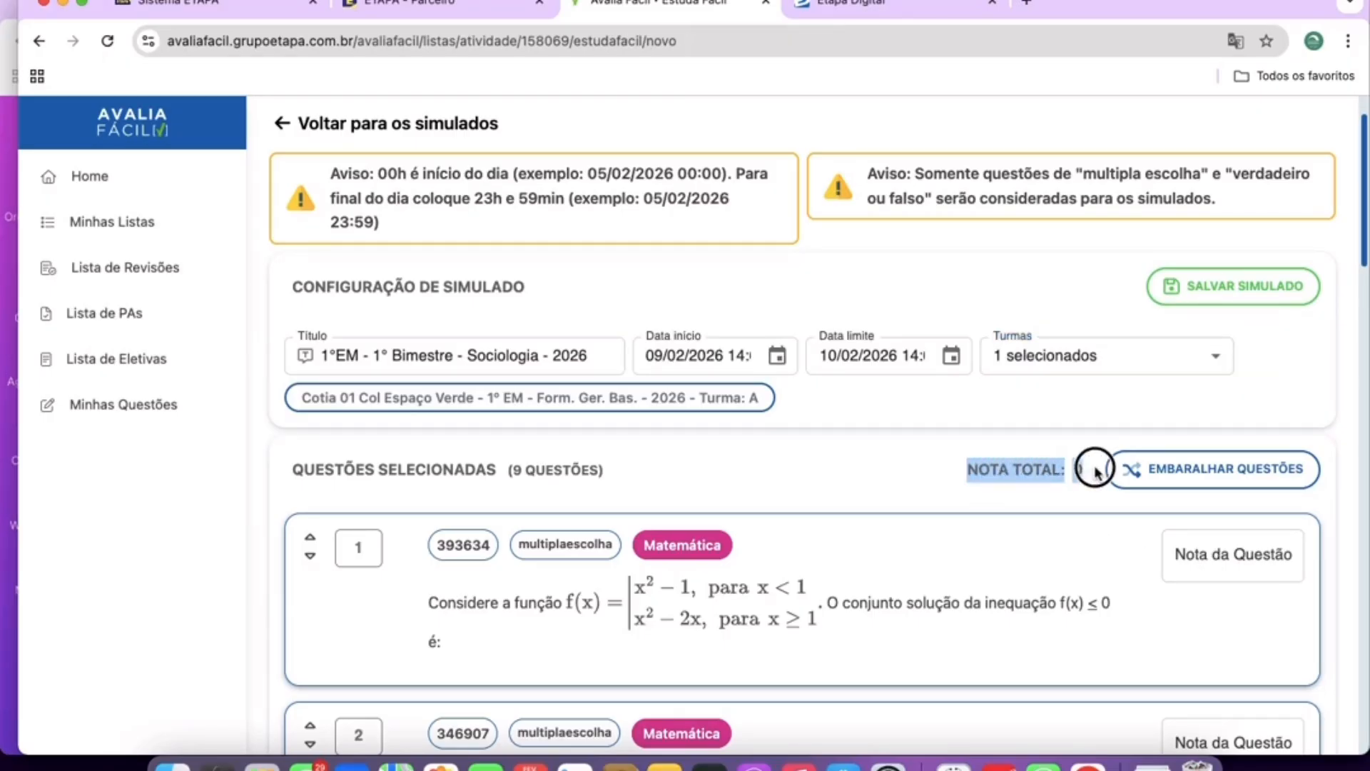
Grade questions 1 to 4 with 1, 0,2, 0,3 and 1.
left_click(1254, 558)
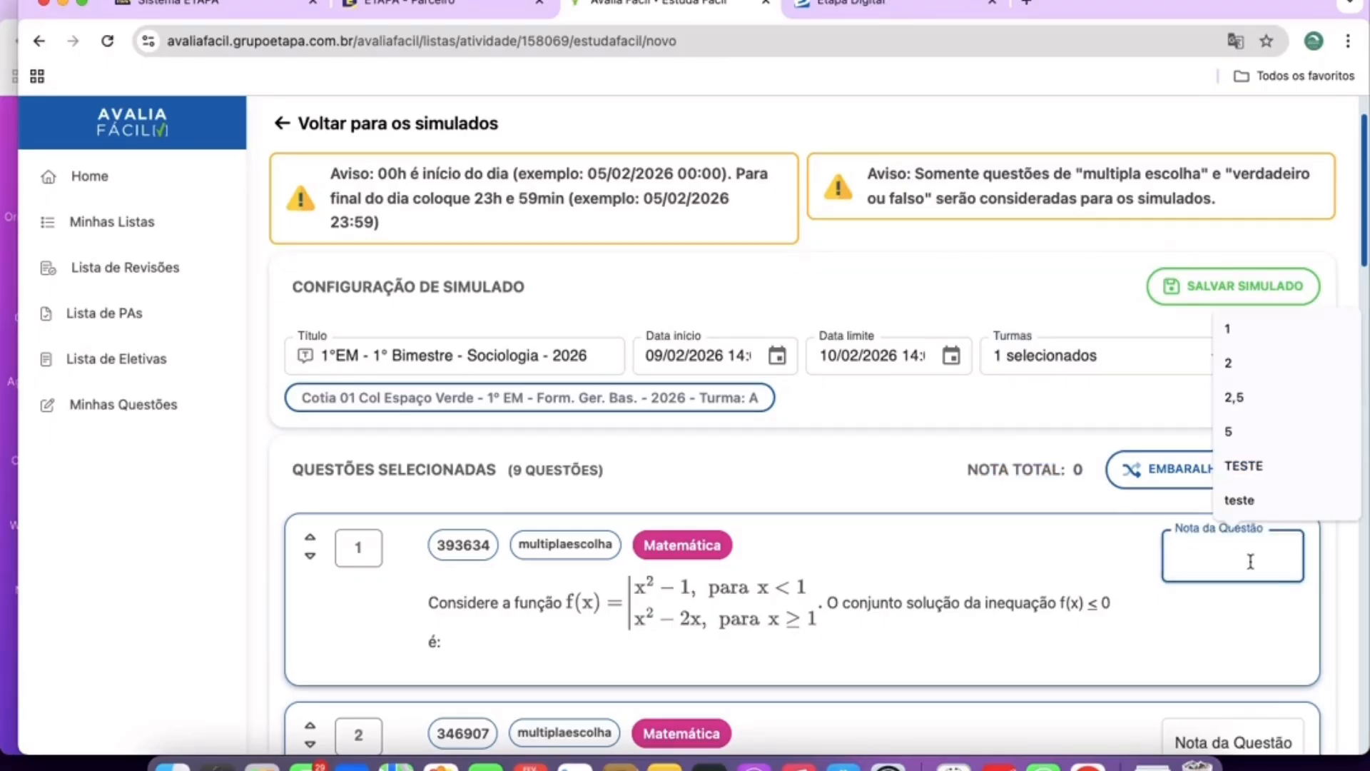
scroll(1251, 616, "down", 1)
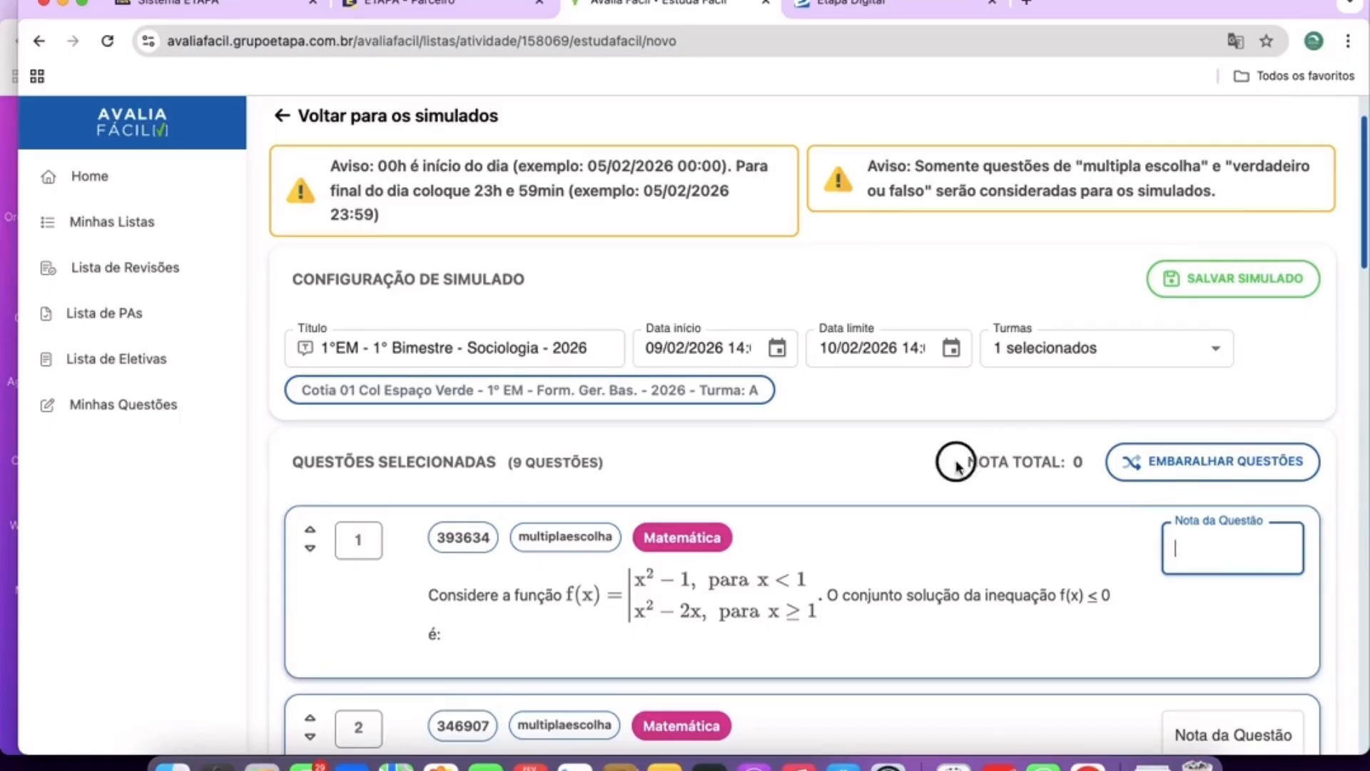
left_click_drag(957, 465, 1113, 481)
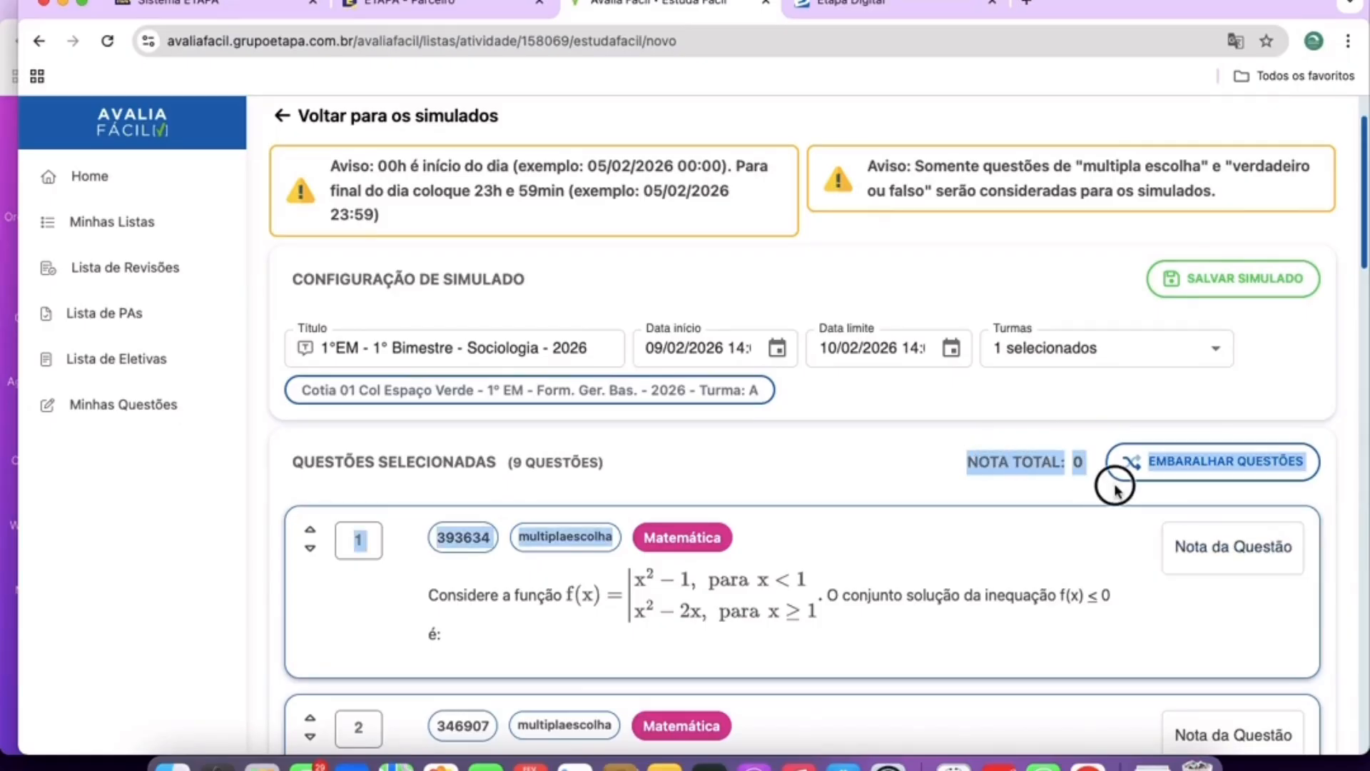
left_click(1212, 562)
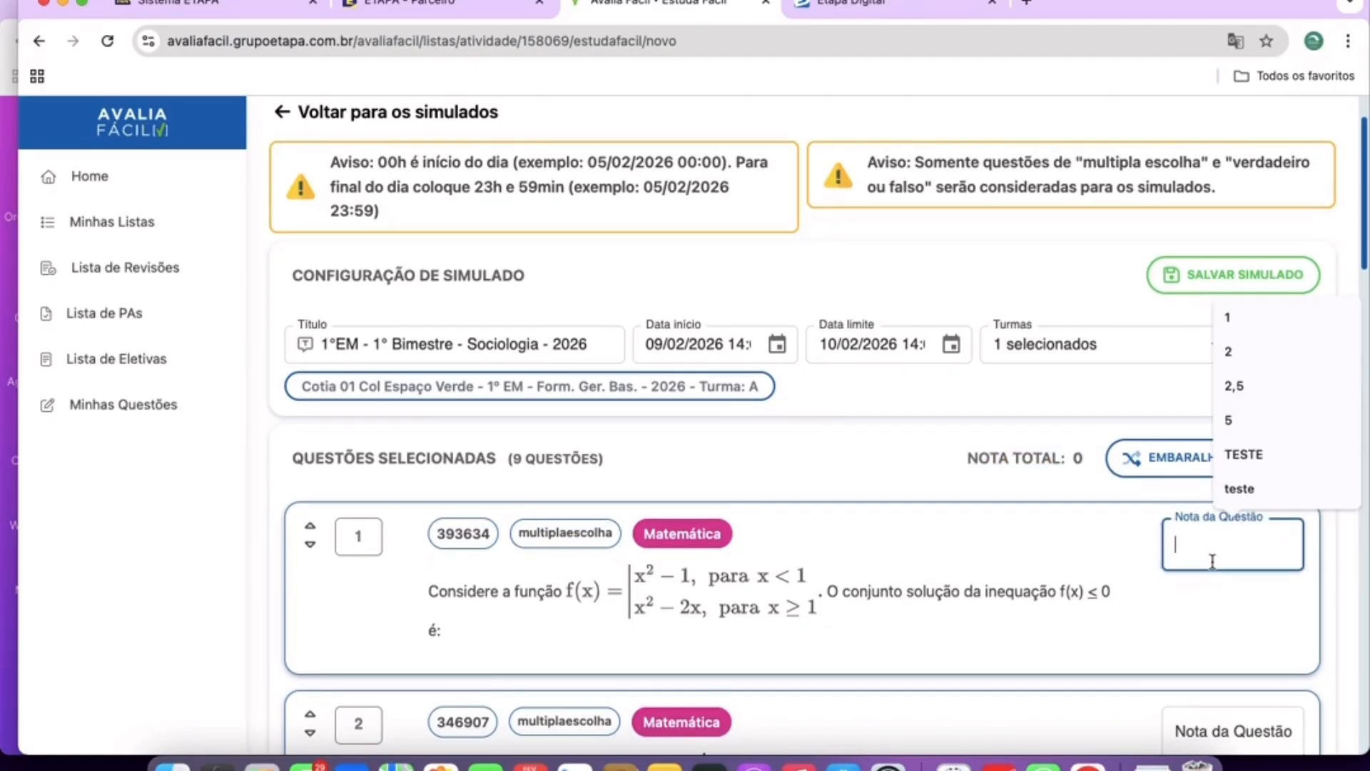
type("1")
scroll(1170, 428, "down", 5)
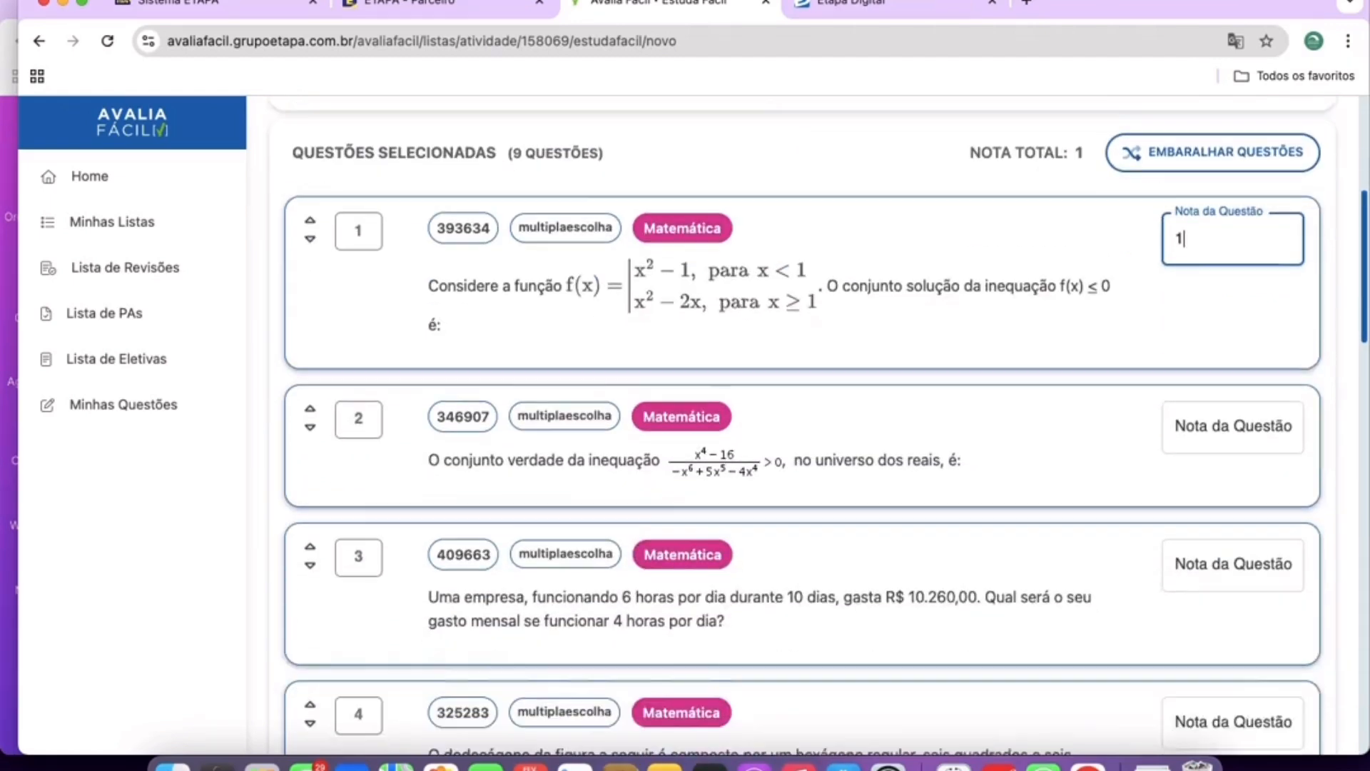
left_click(1192, 409)
type("0,2")
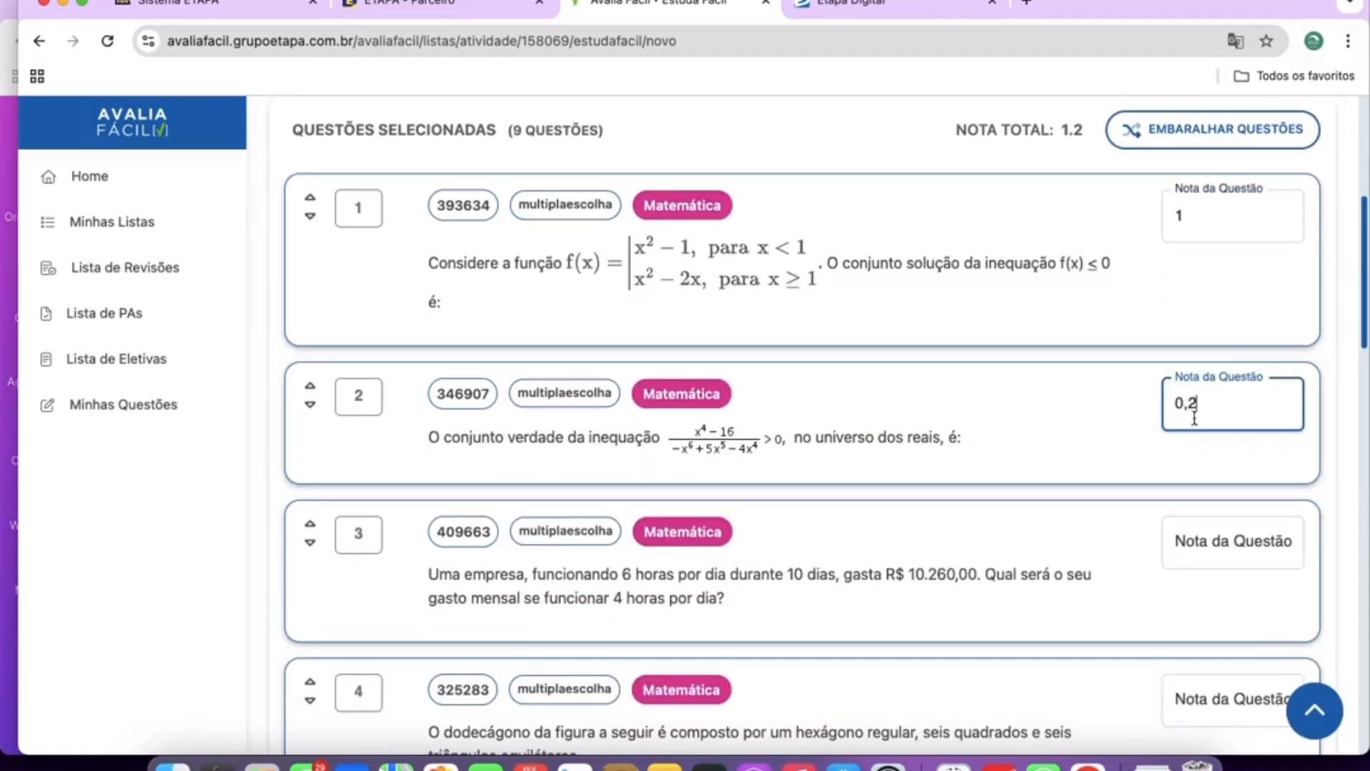
left_click(1213, 557)
type("0,3")
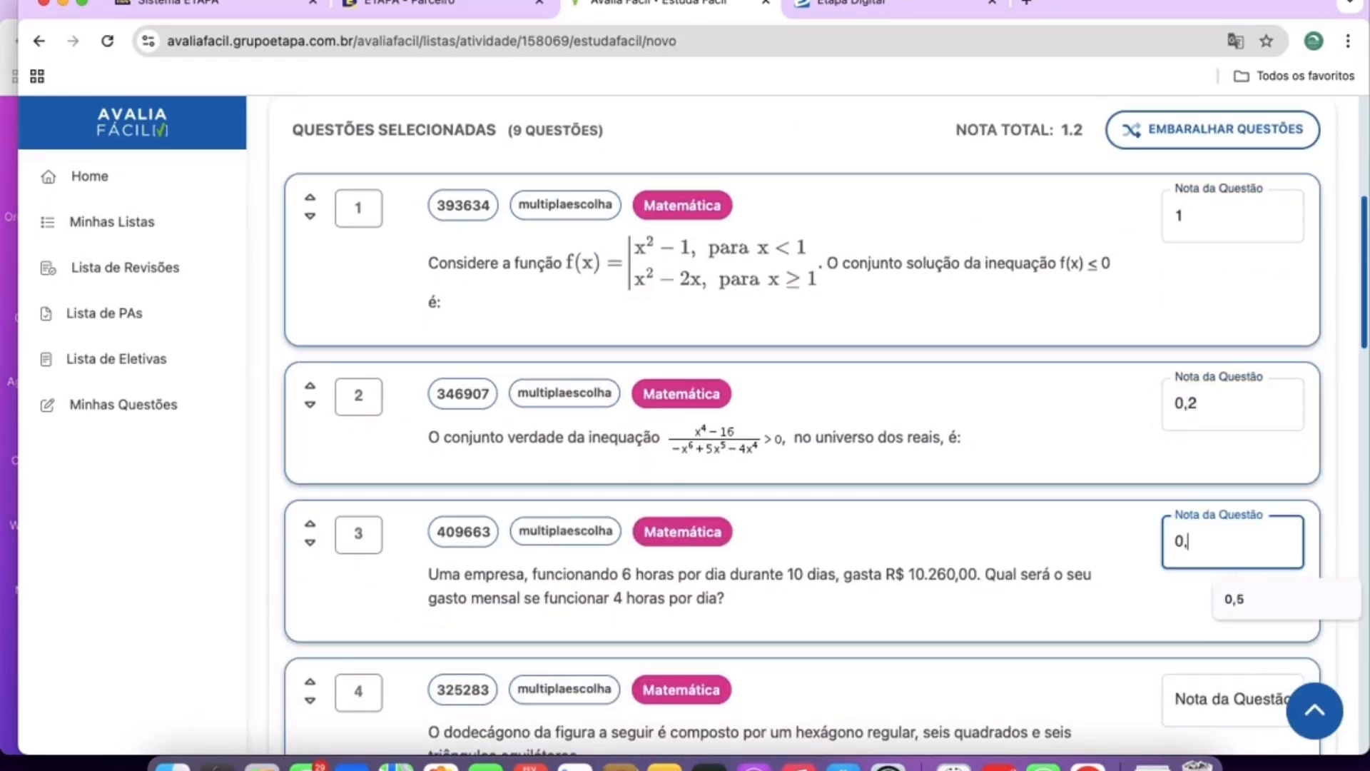
left_click(1202, 701)
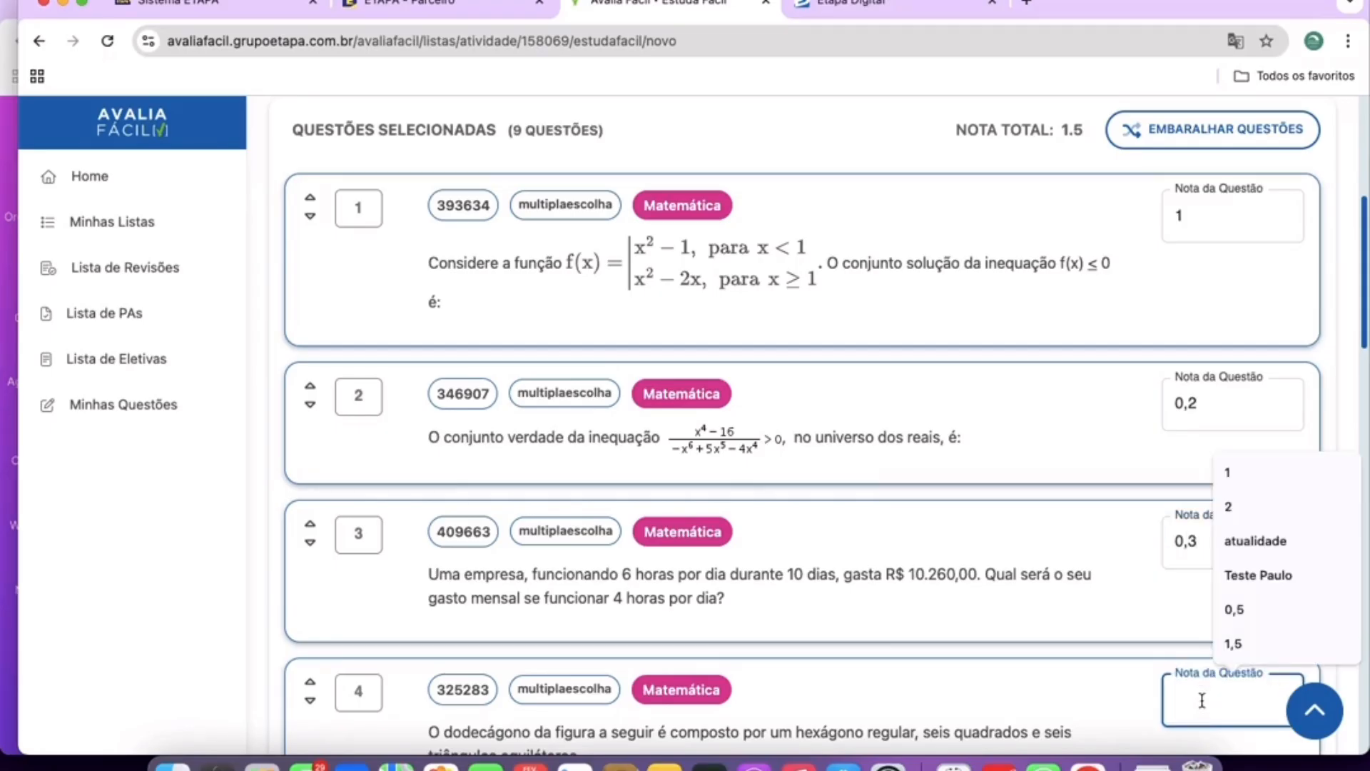
type("3")
scroll(1311, 621, "up", 1)
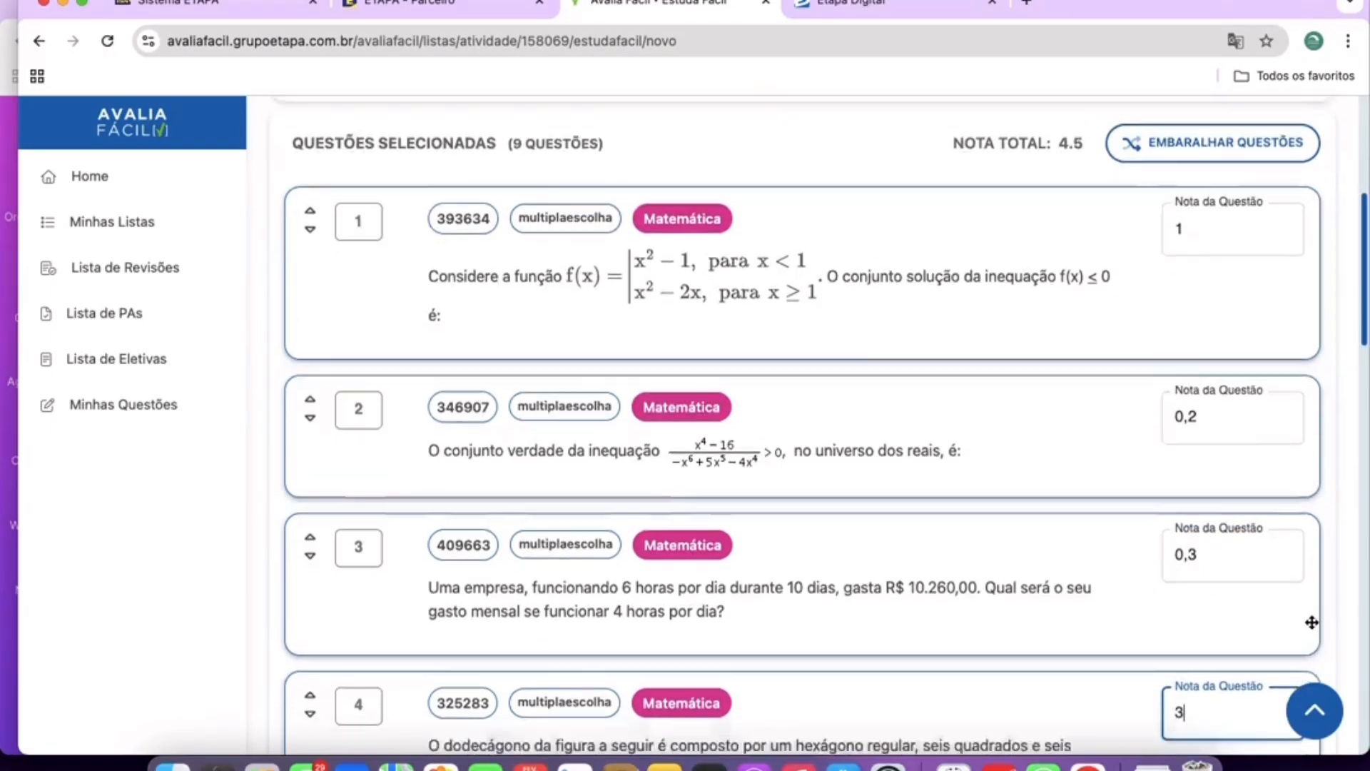
scroll(1310, 622, "down", 5)
key("BackSpace")
type("1")
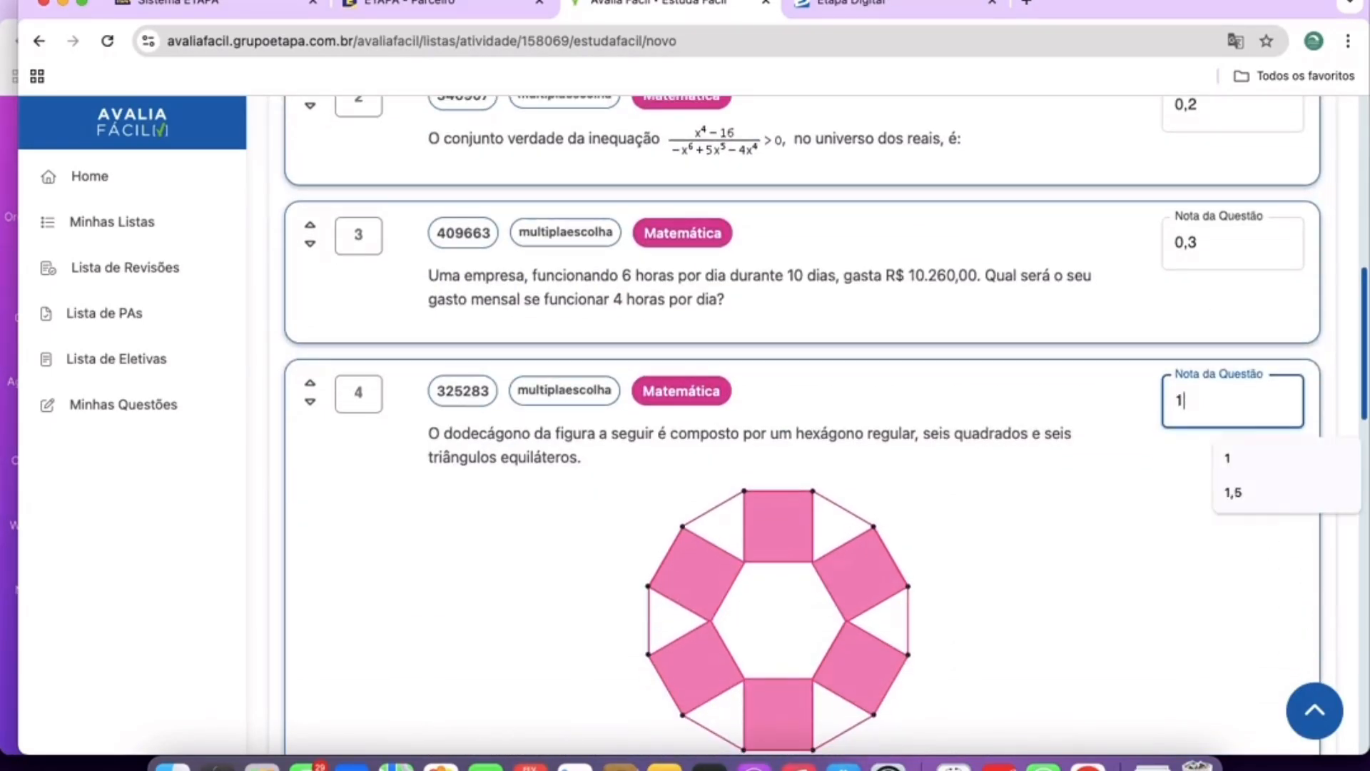
scroll(1268, 571, "down", 4)
Grade questions 5 to 9 with 0,5 each and check the total reads 5.
left_click(1248, 649)
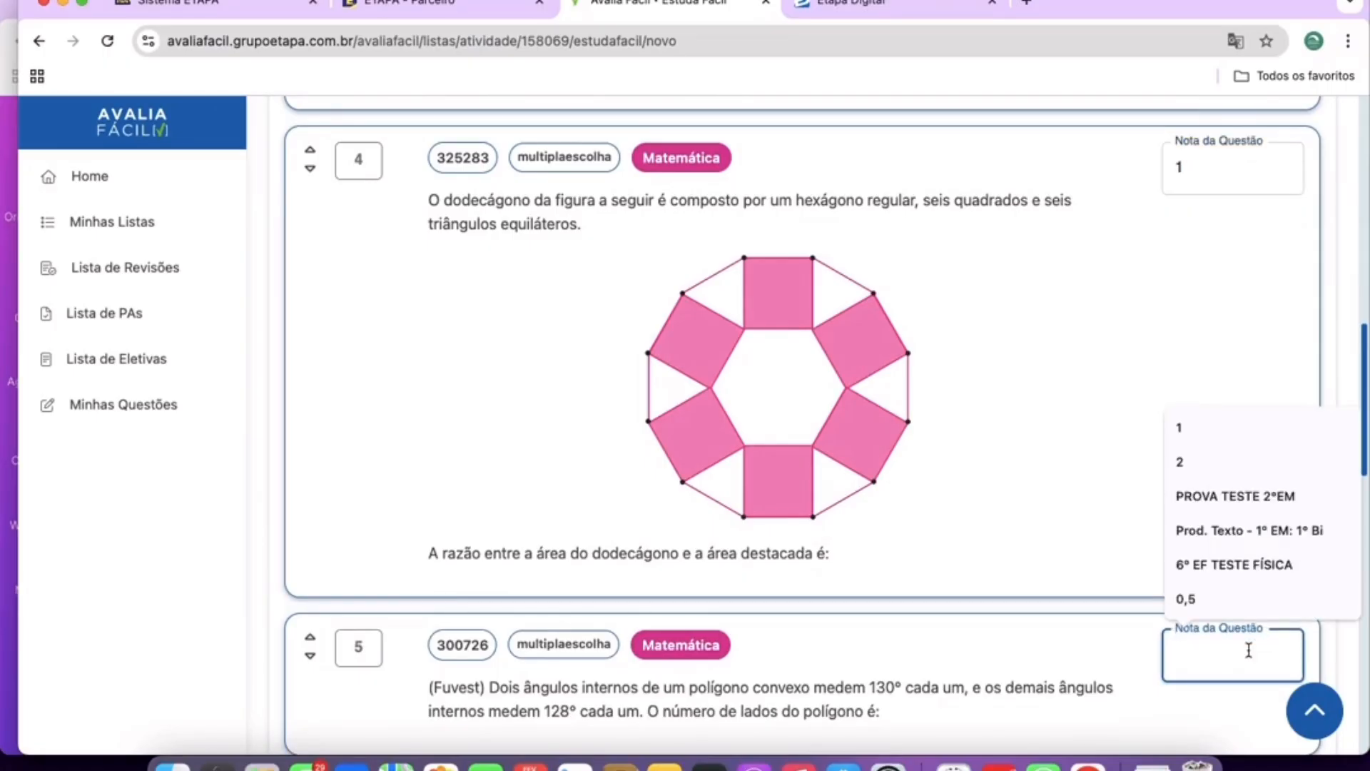
scroll(1248, 649, "up", 12)
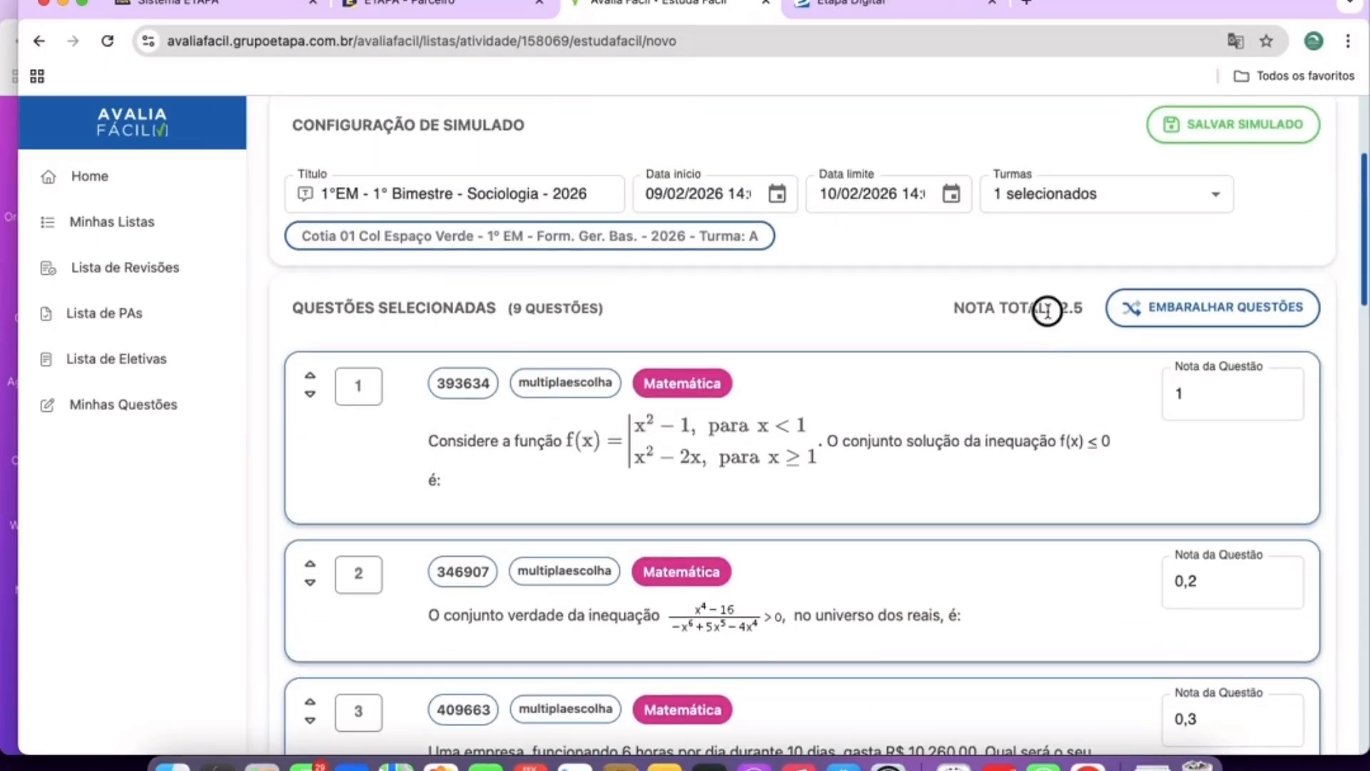
double_click(1067, 309)
scroll(1184, 474, "down", 9)
scroll(1183, 483, "down", 10)
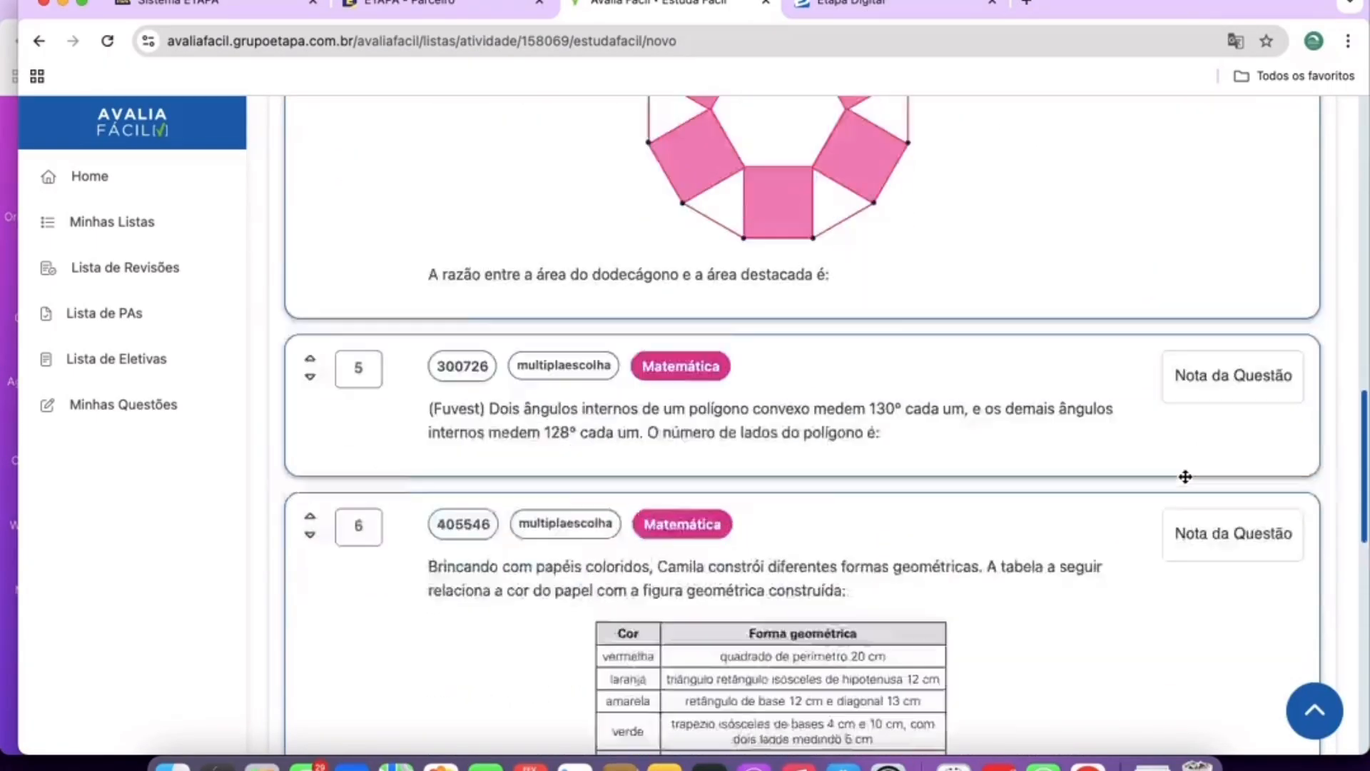
left_click(1270, 250)
type("0")
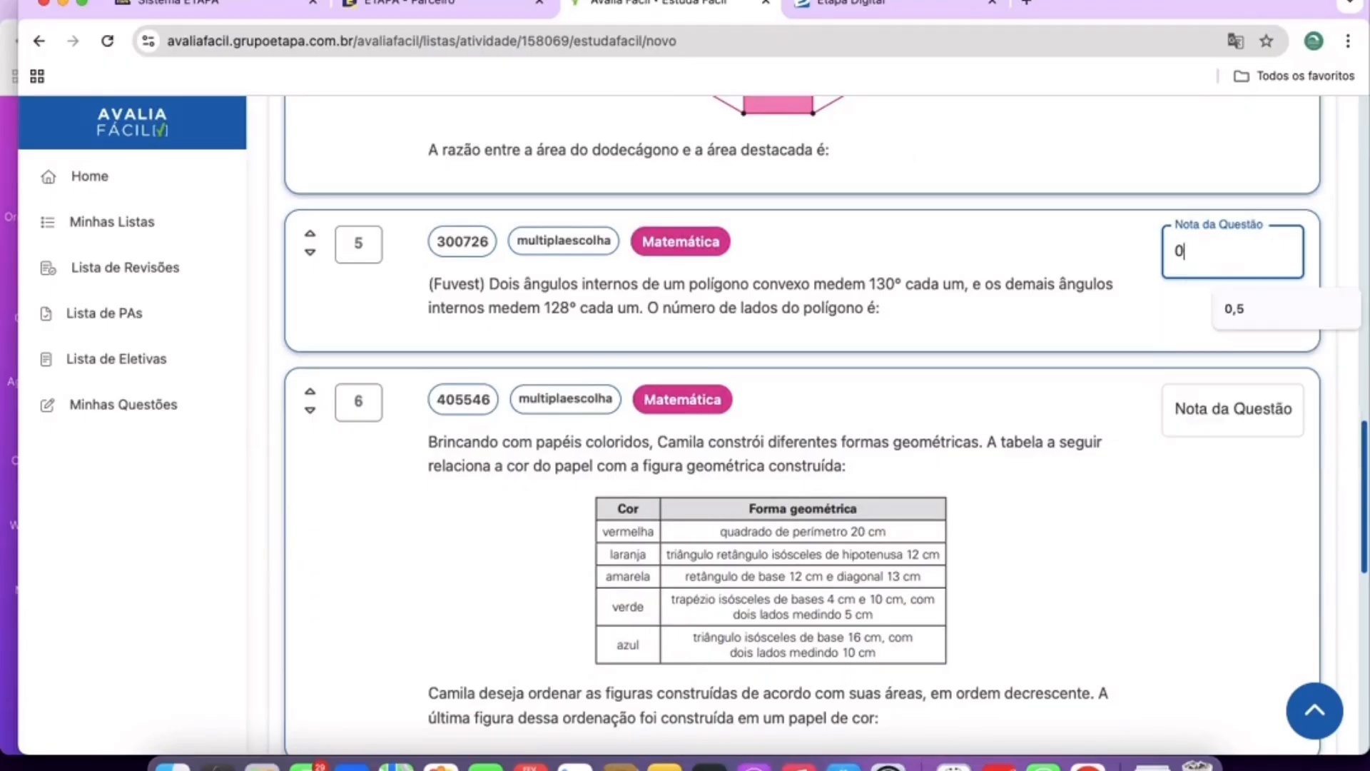
type(",5")
left_click(1229, 406)
scroll(1226, 411, "down", 6)
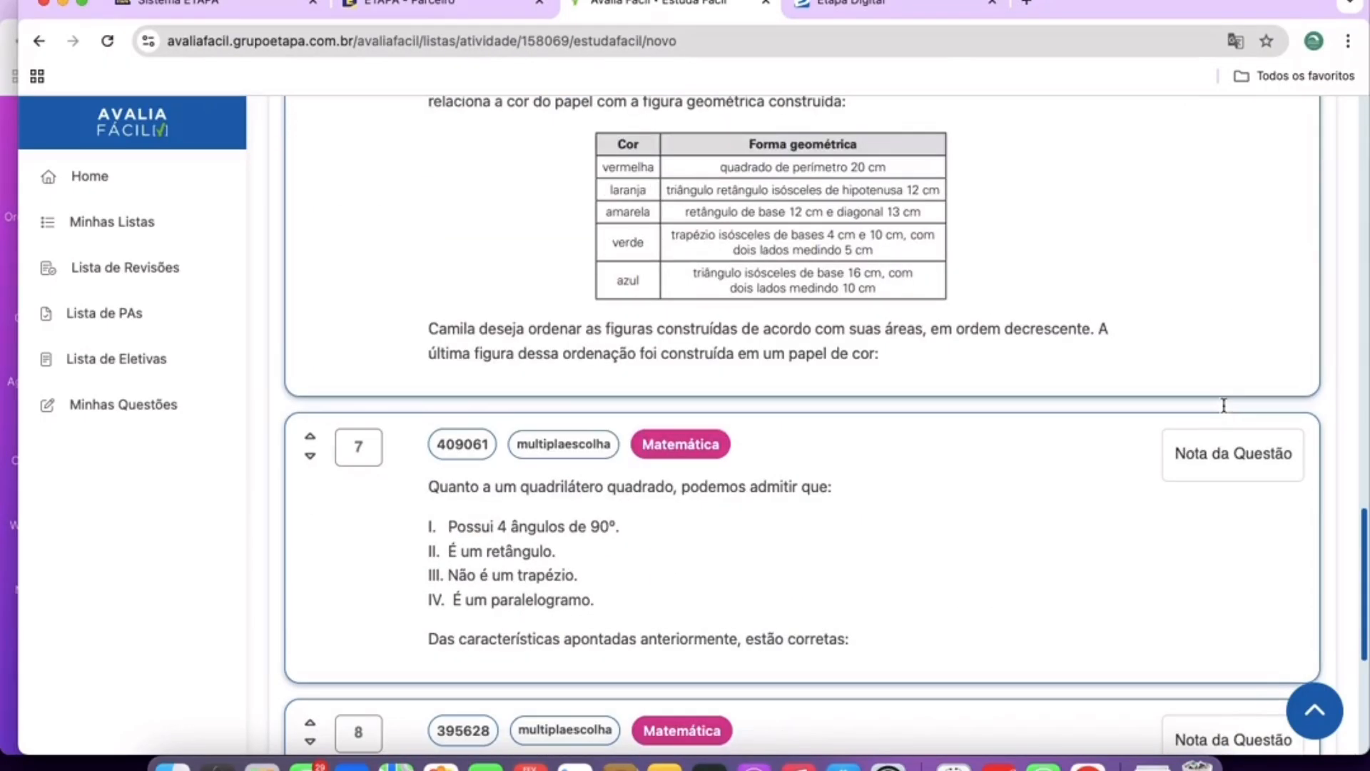
scroll(1225, 411, "up", 4)
type("0,5")
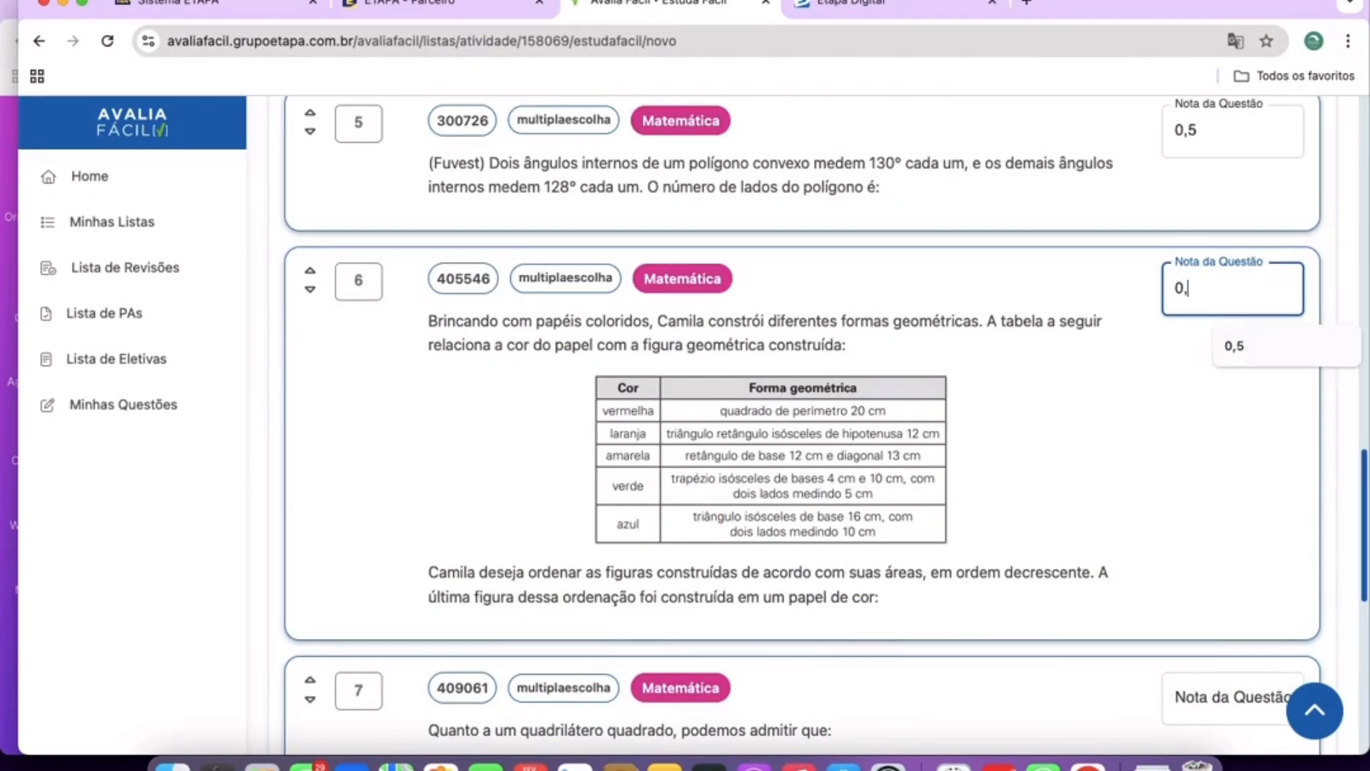
left_click(1221, 699)
type("0,5")
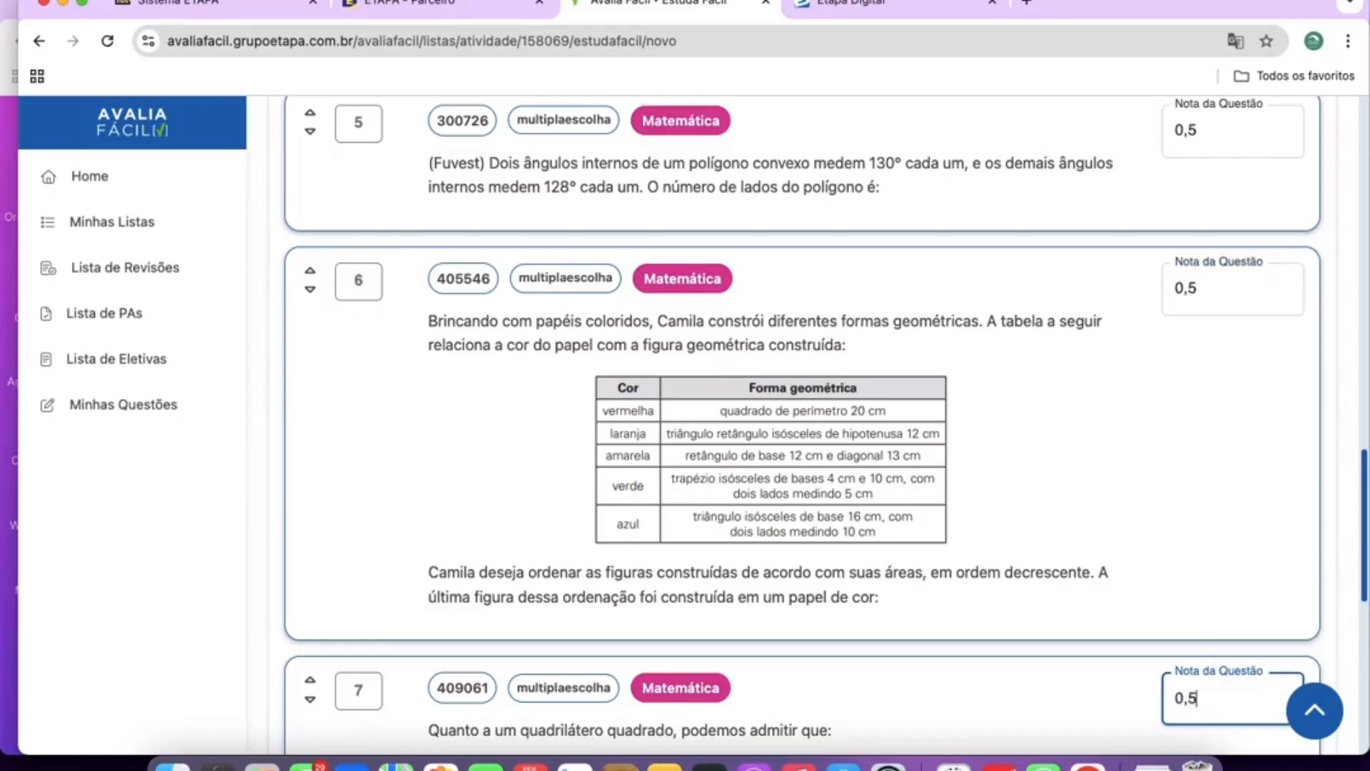
scroll(1178, 633, "down", 6)
left_click(1198, 548)
type("0,5")
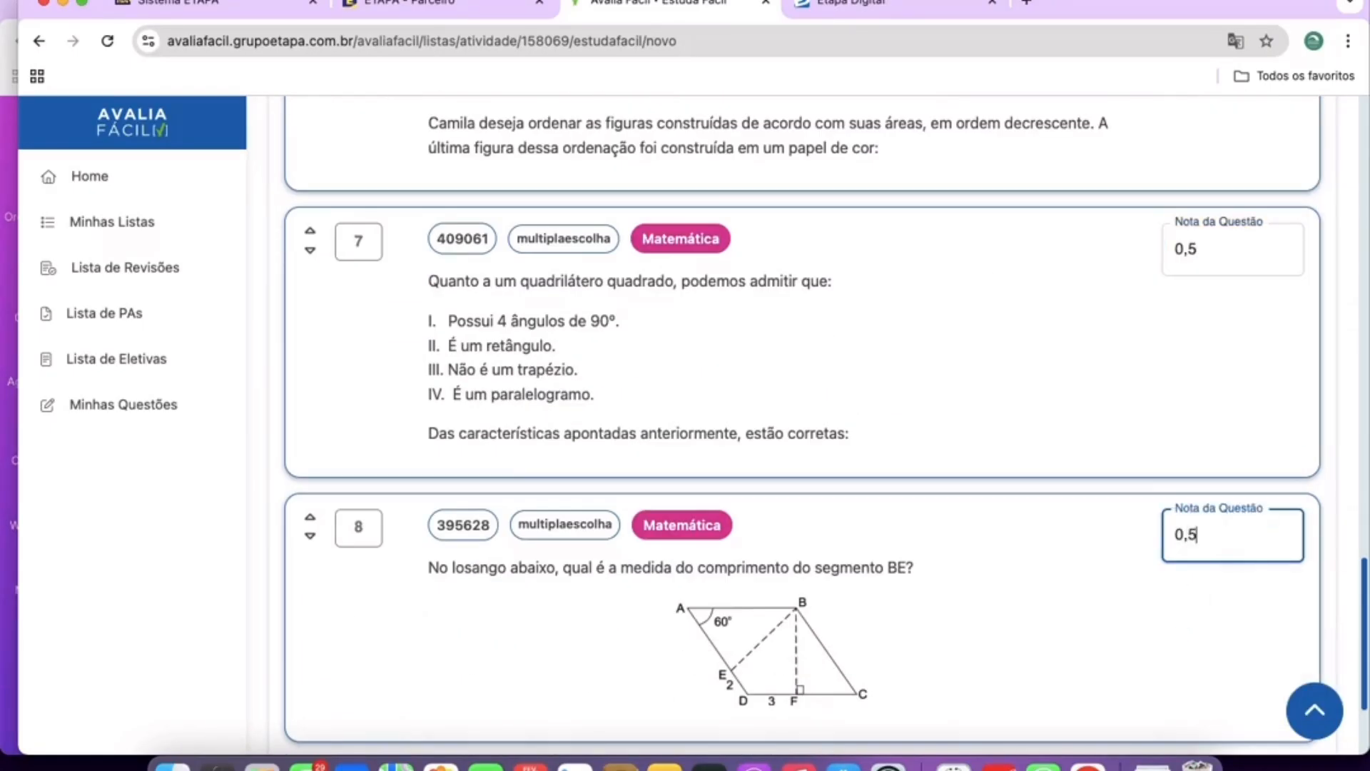
scroll(1199, 543, "down", 3)
left_click(1220, 637)
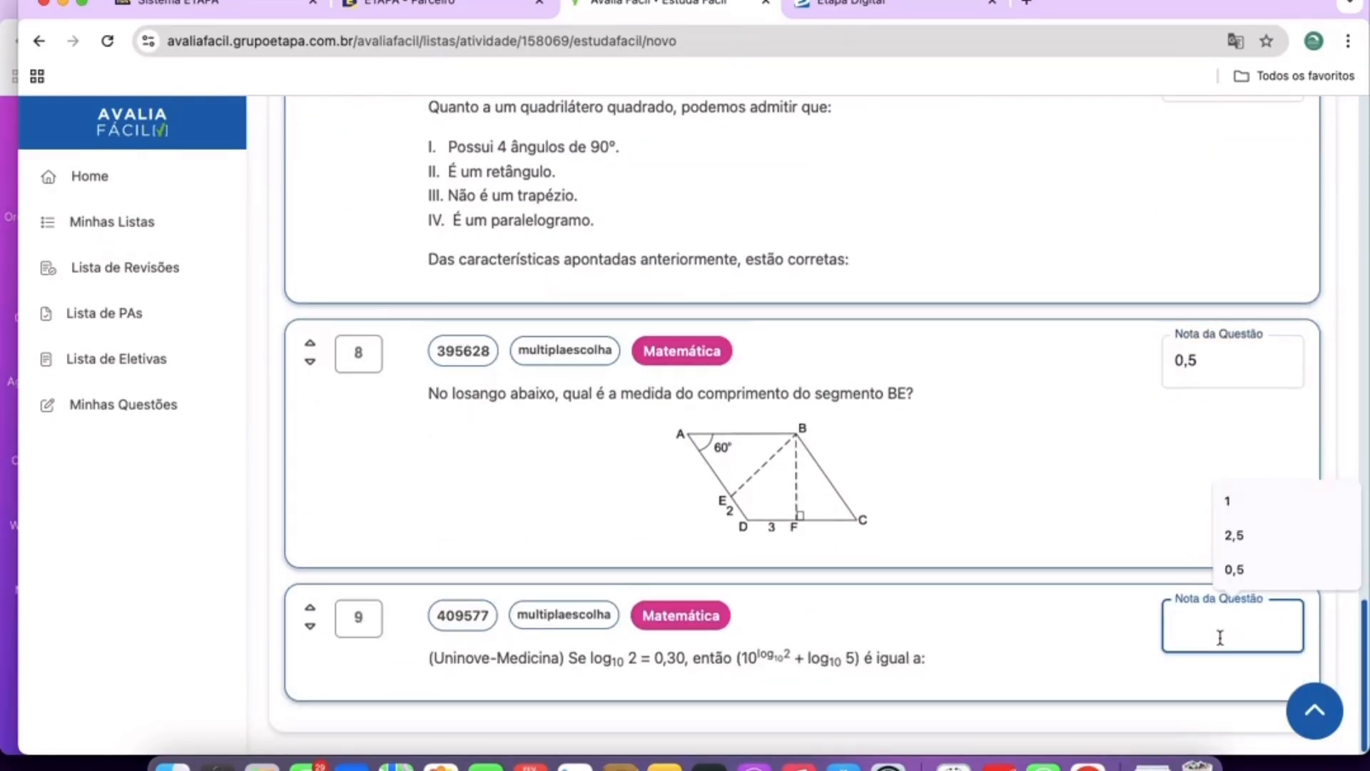
type("0,5")
scroll(1222, 638, "up", 20)
scroll(1221, 636, "up", 4)
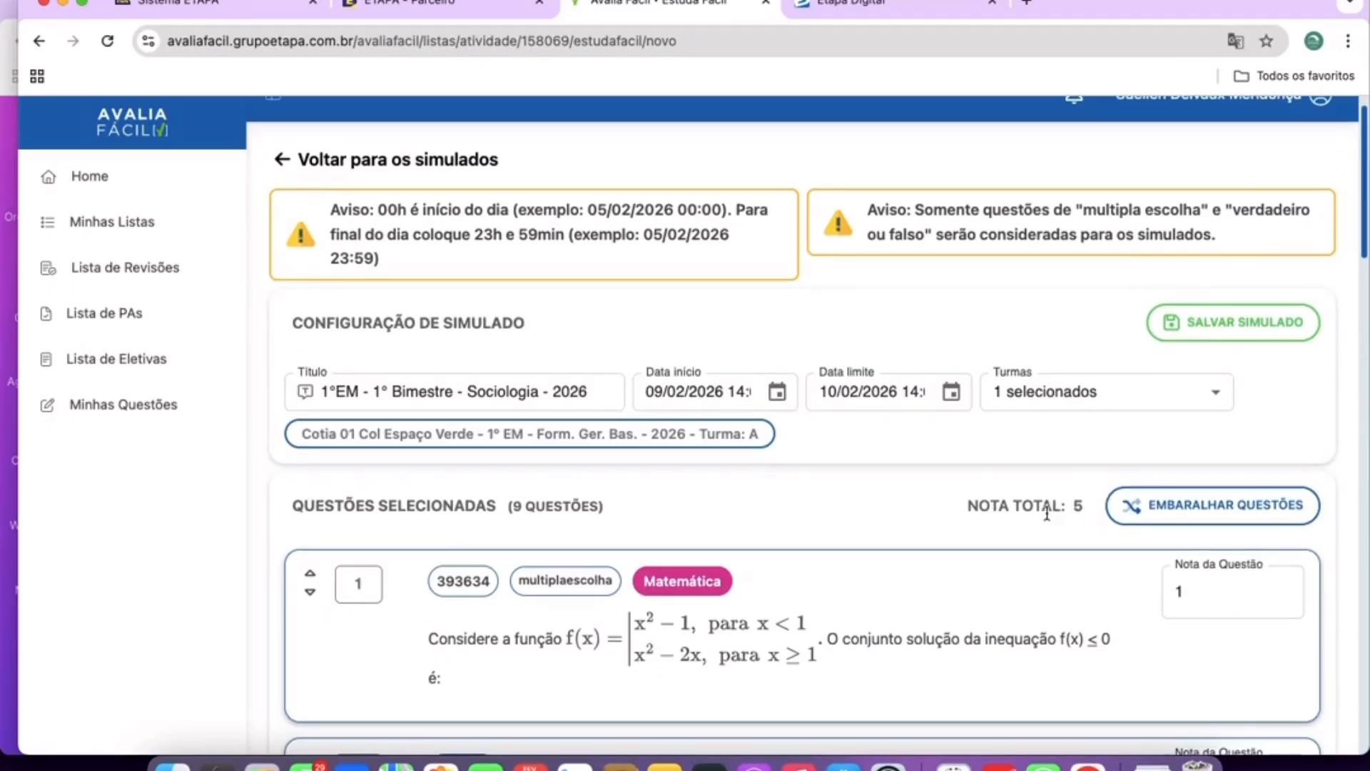
left_click_drag(1047, 513, 1092, 511)
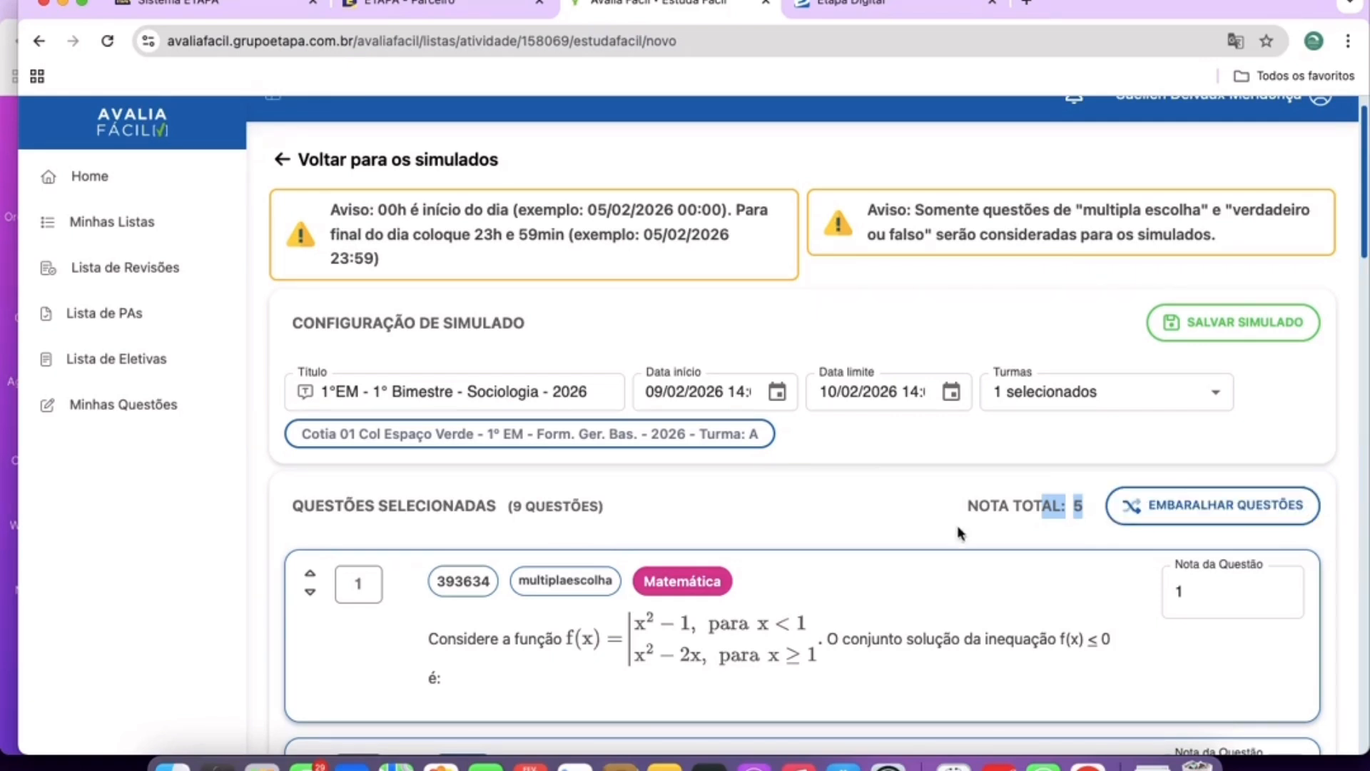
left_click(933, 519)
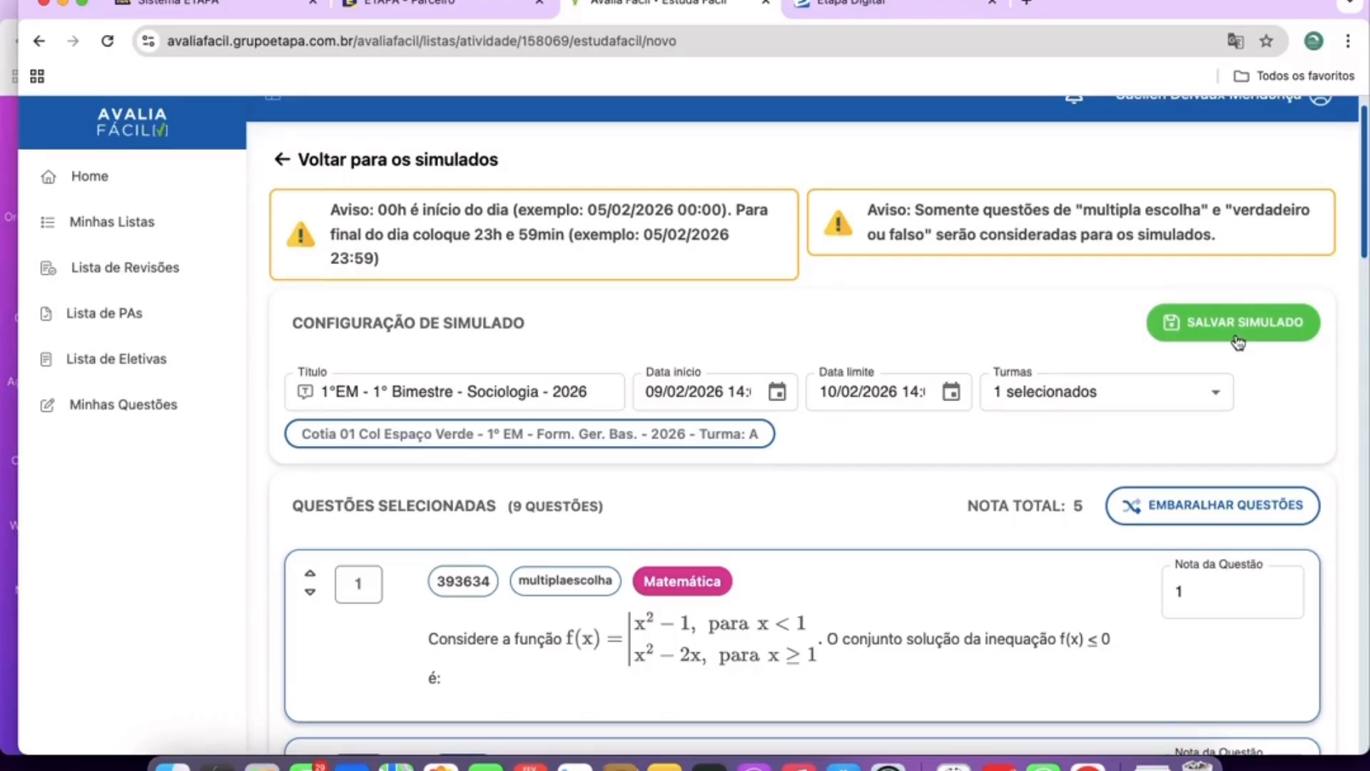
Prefix the title with 'TESTE -' and save the simulado, closing the success message.
left_click(322, 394)
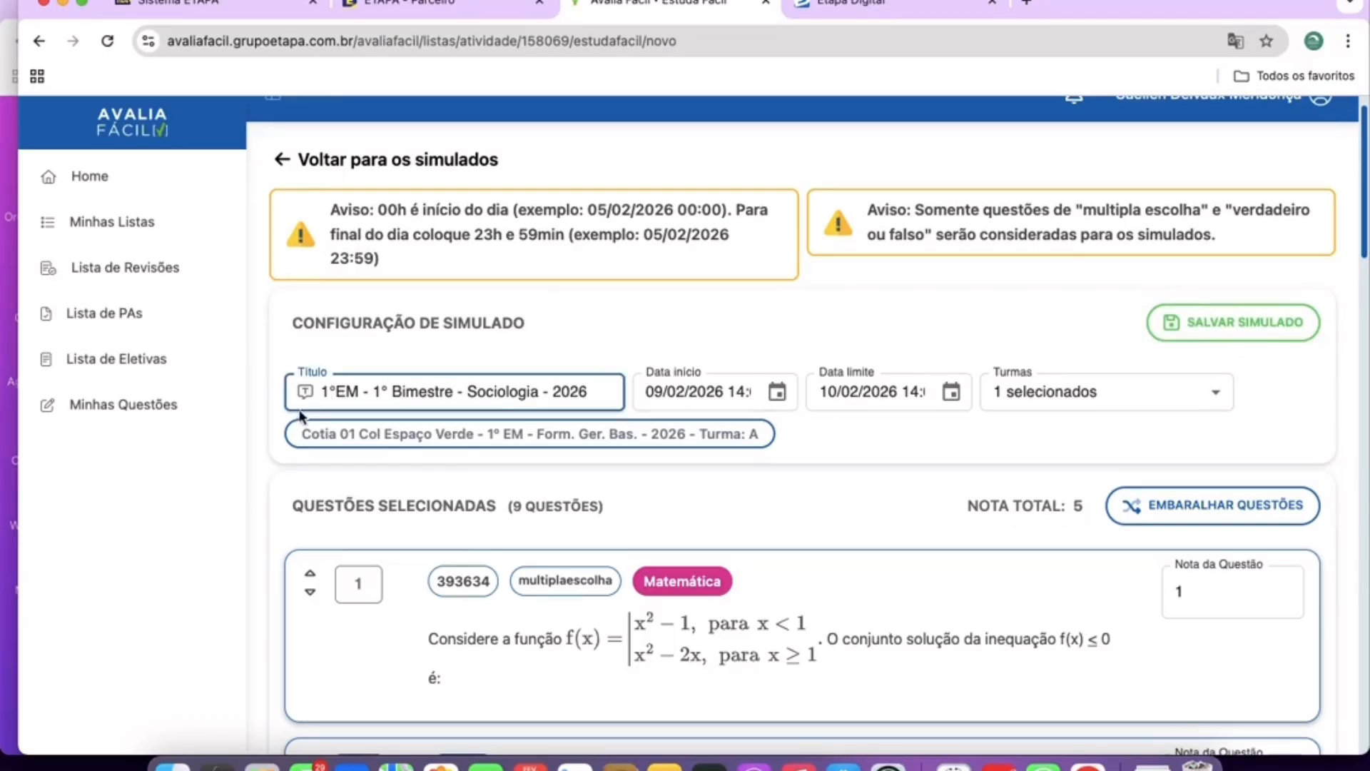
left_click(318, 391)
type("TESTE")
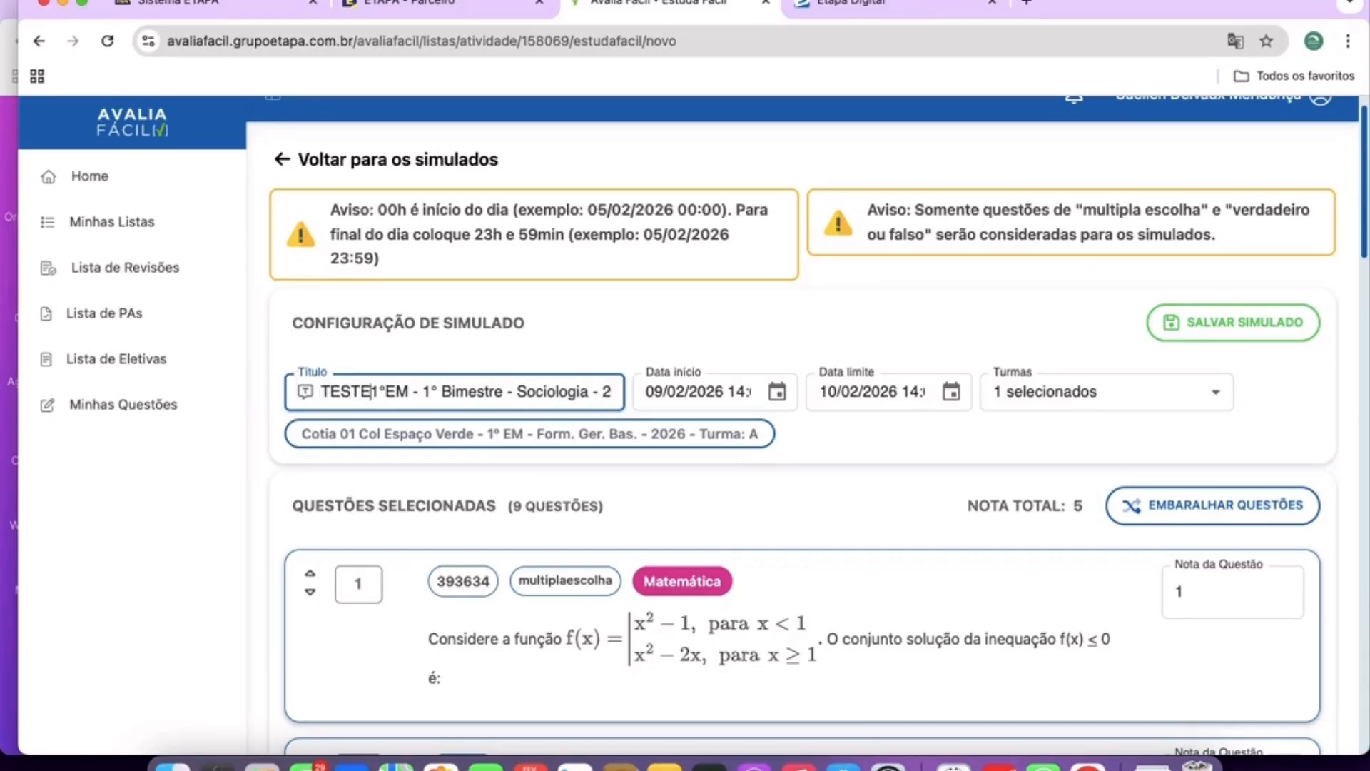
type(" -")
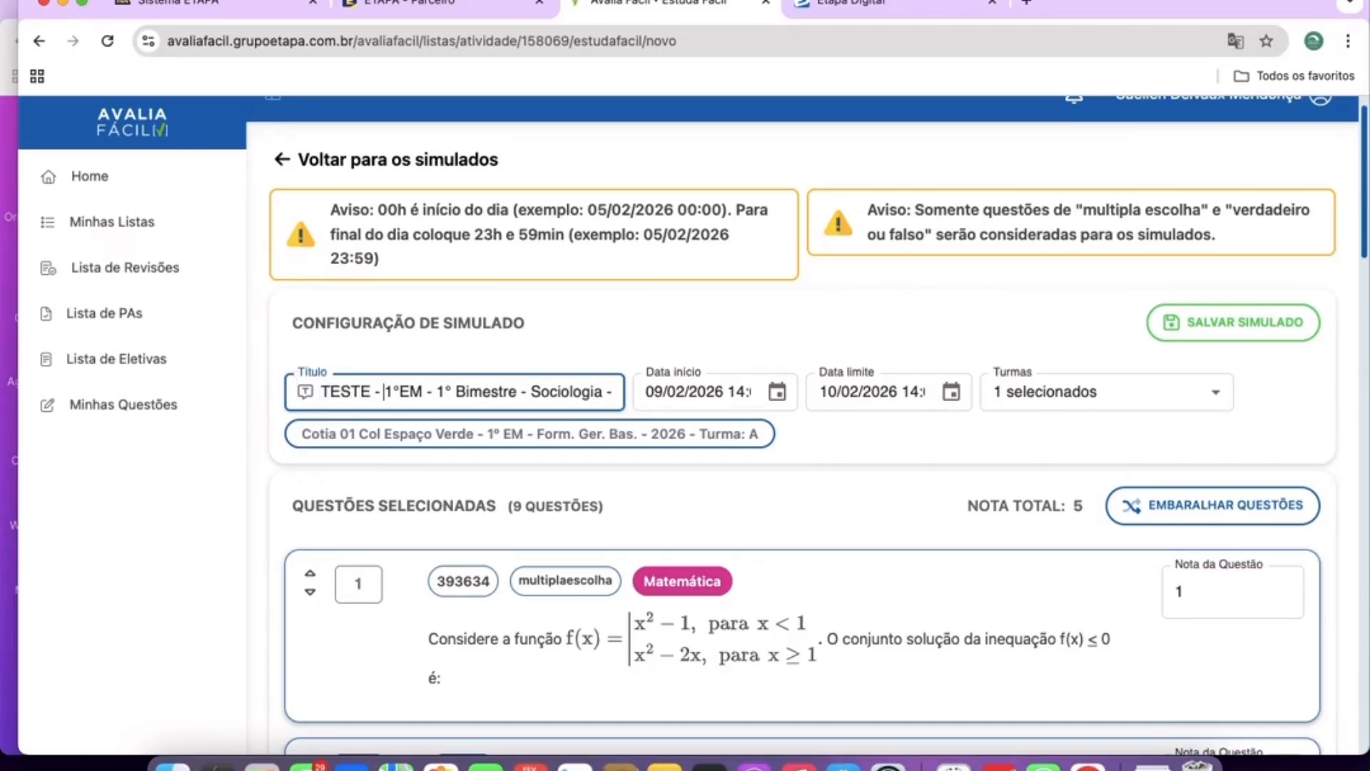
left_click(1196, 326)
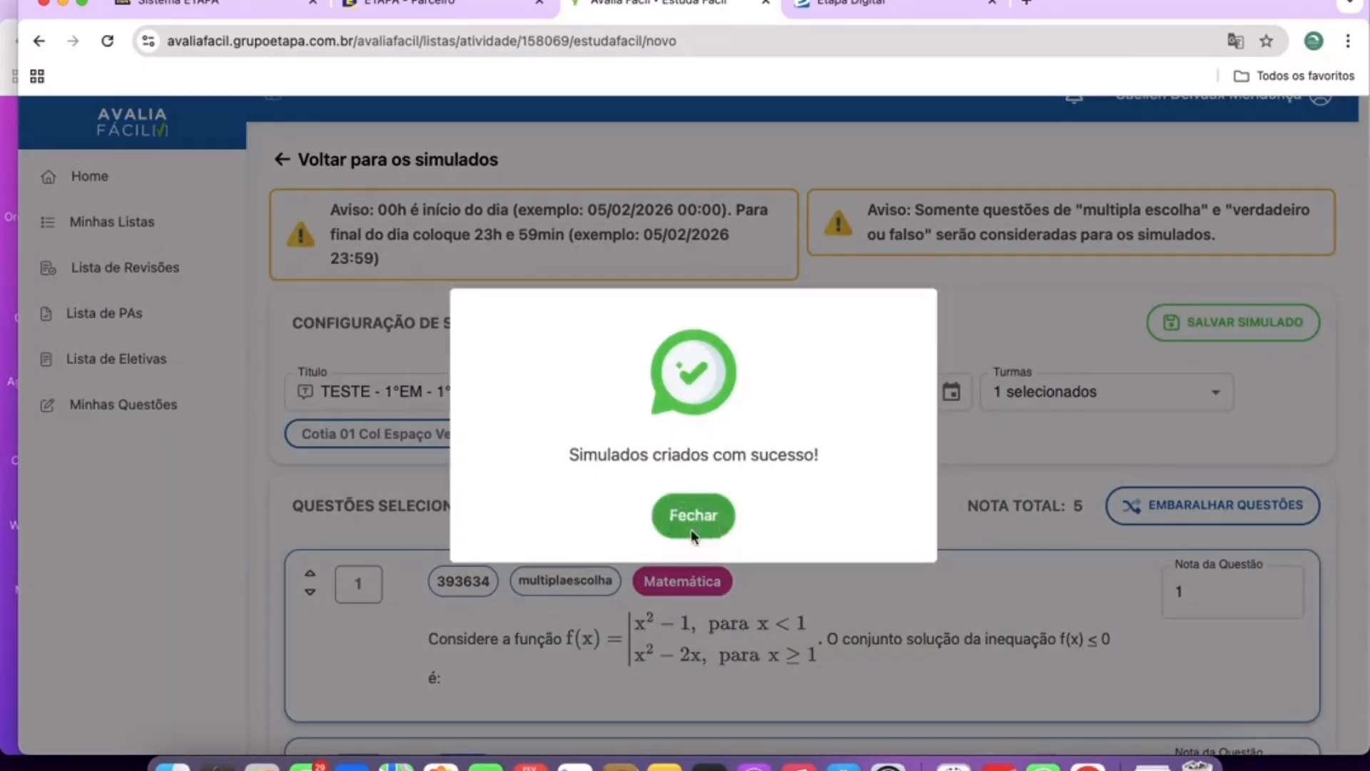
left_click(692, 515)
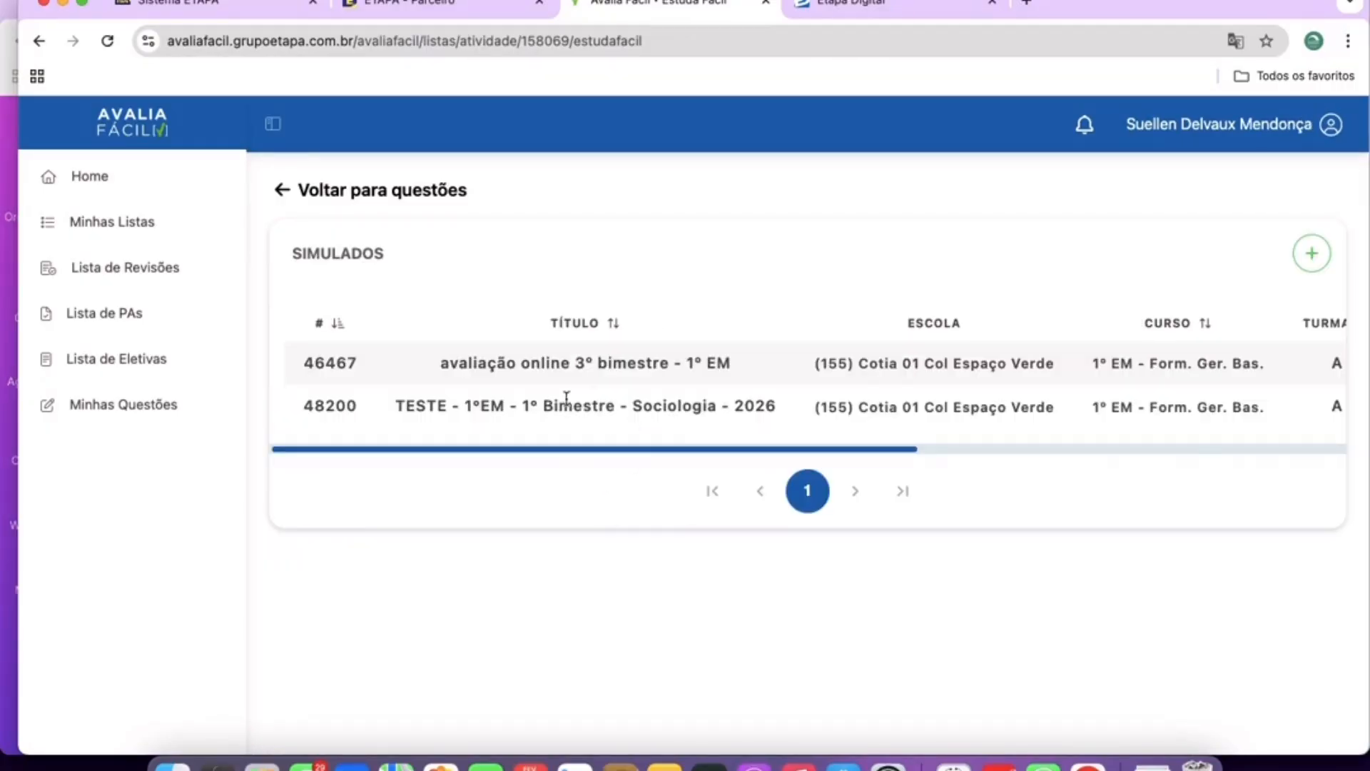
Open the saved TESTE simulado for editing, then return to the simulados list.
left_click_drag(566, 398, 1263, 457)
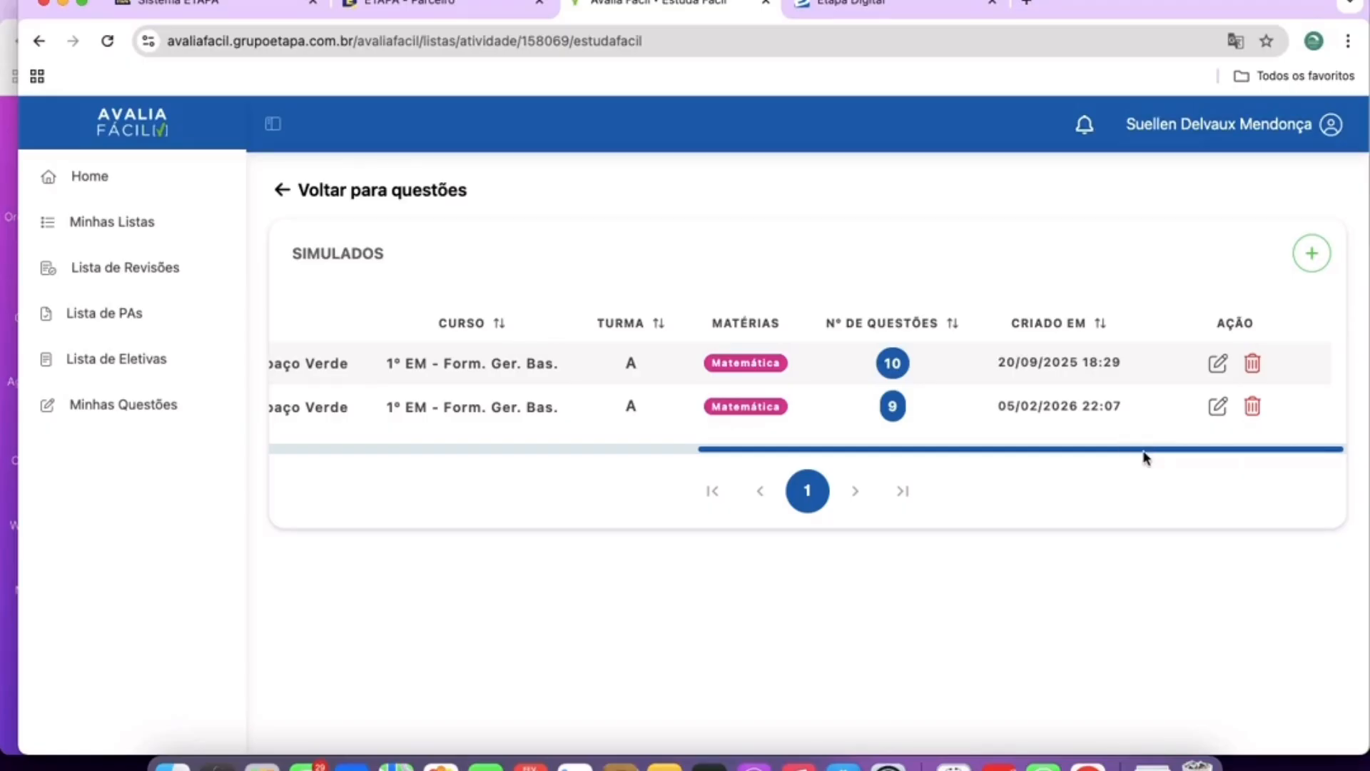
left_click_drag(1144, 451, 1363, 453)
left_click(1225, 411)
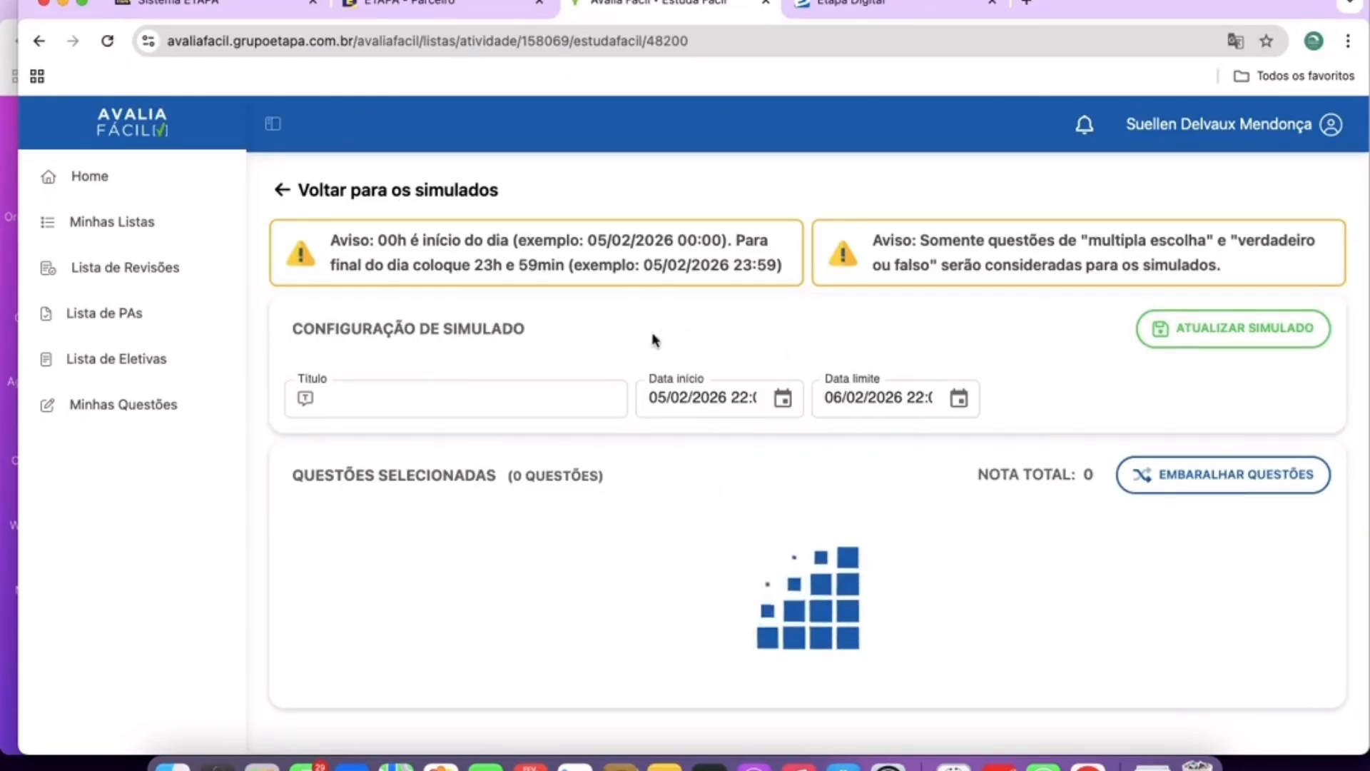
left_click(283, 190)
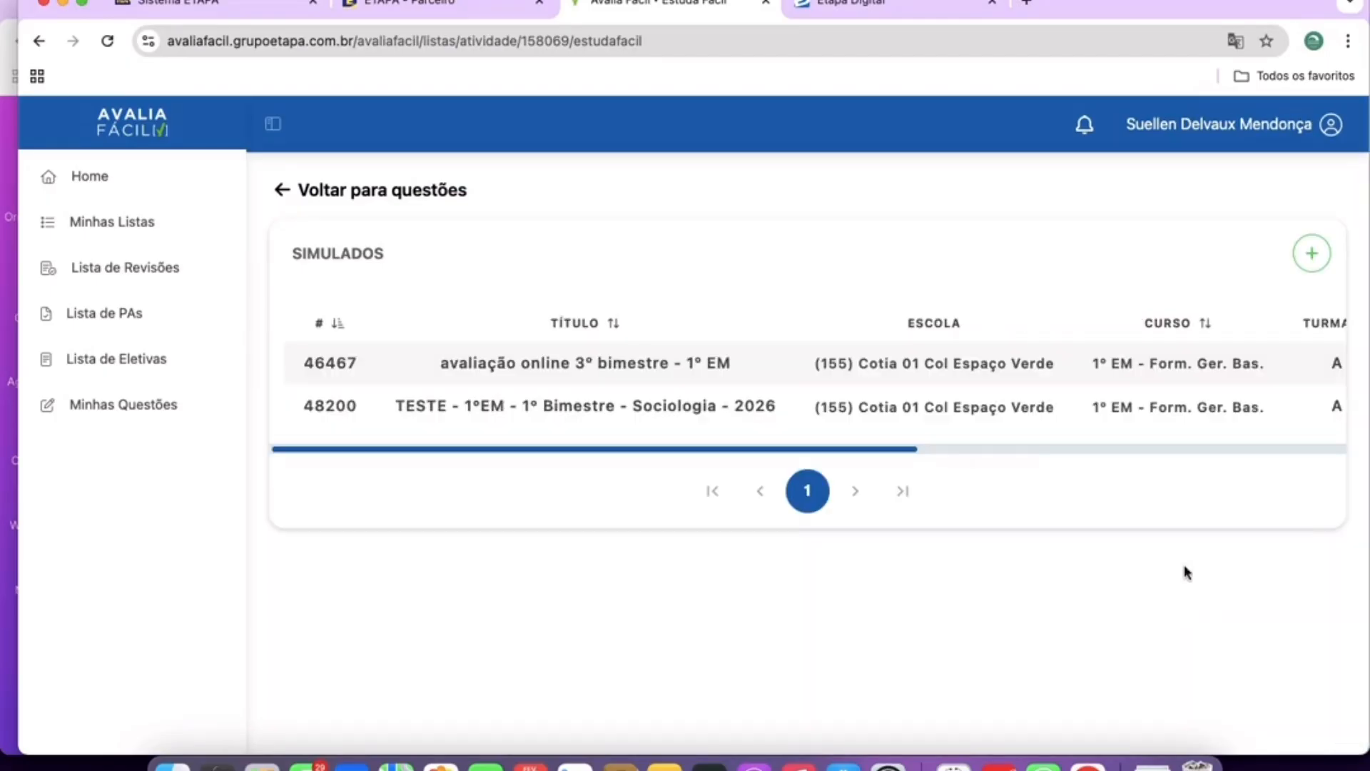
Confirm the TESTE evaluation appears in the partner portal, then reopen Avalia Fácil.
left_click_drag(832, 454, 928, 450)
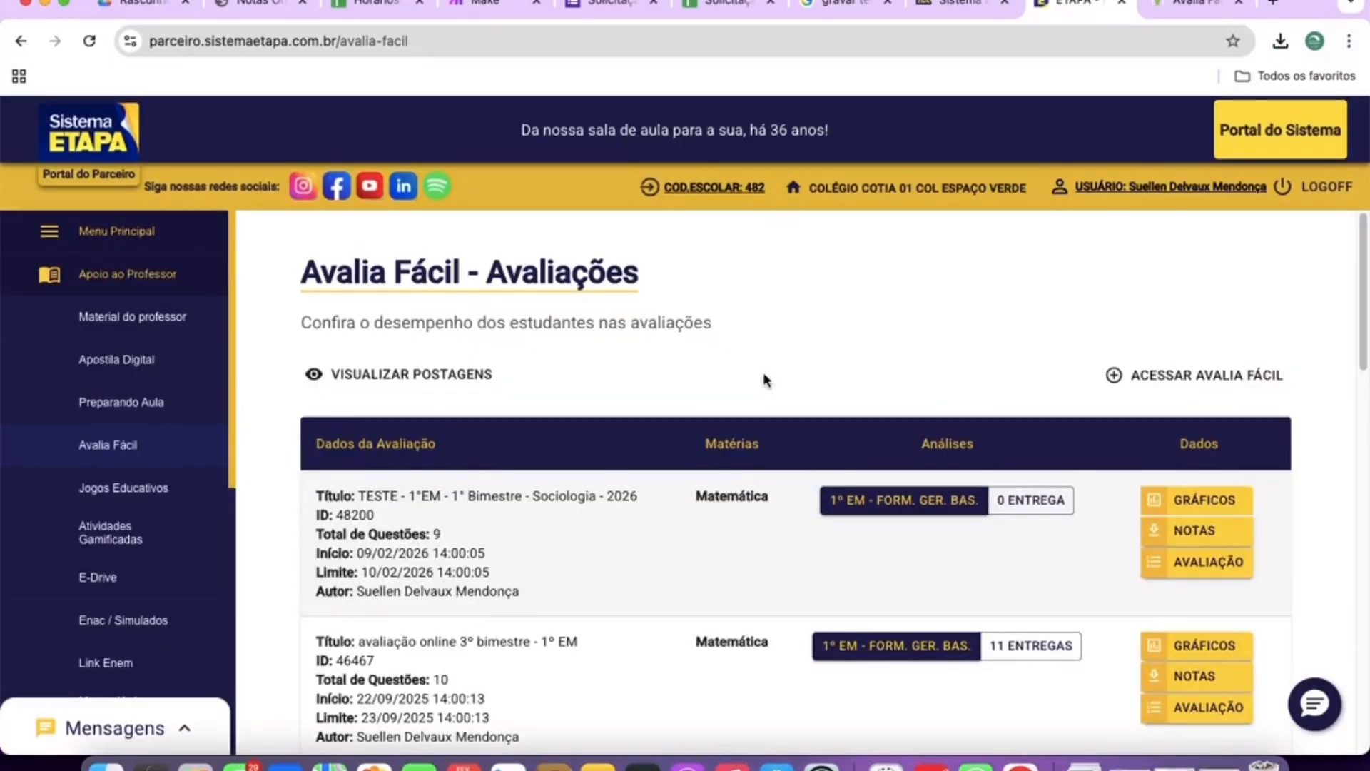
left_click_drag(362, 498, 630, 508)
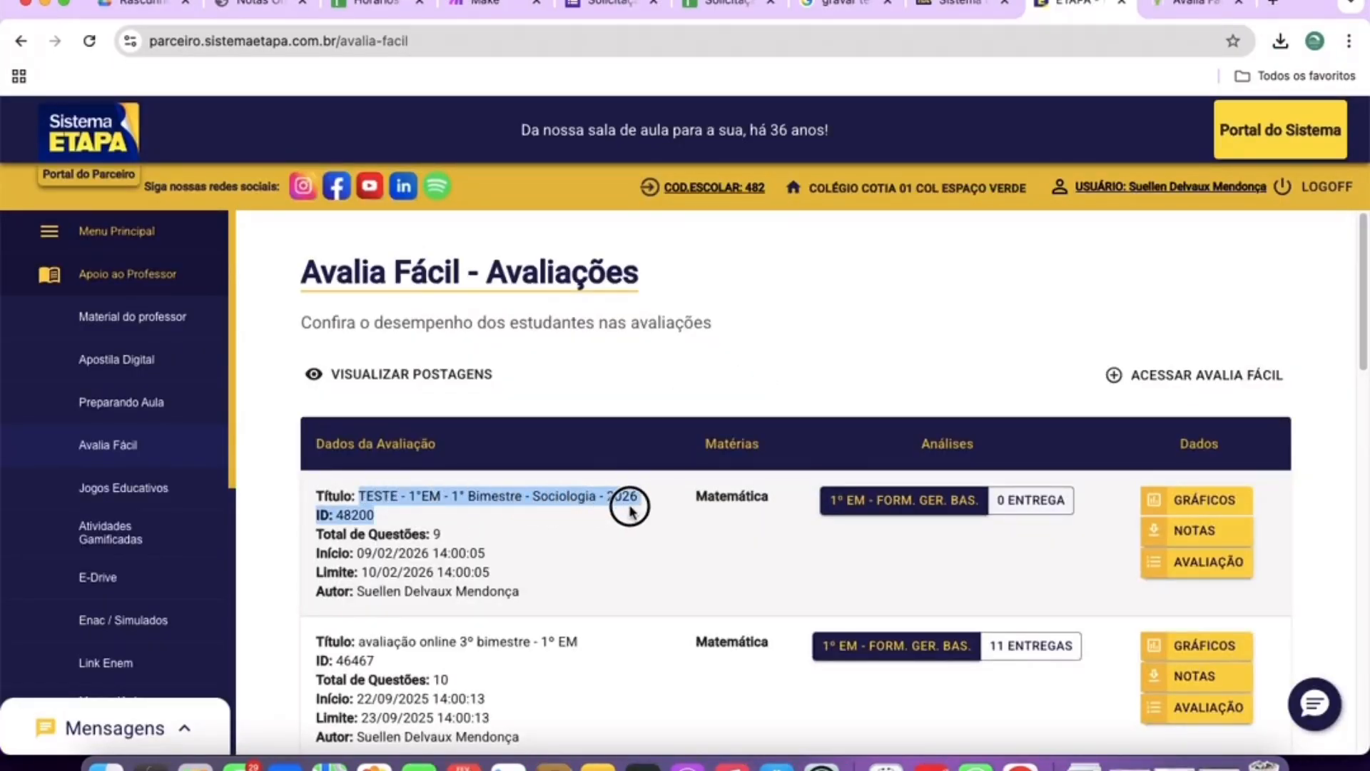
left_click(1140, 386)
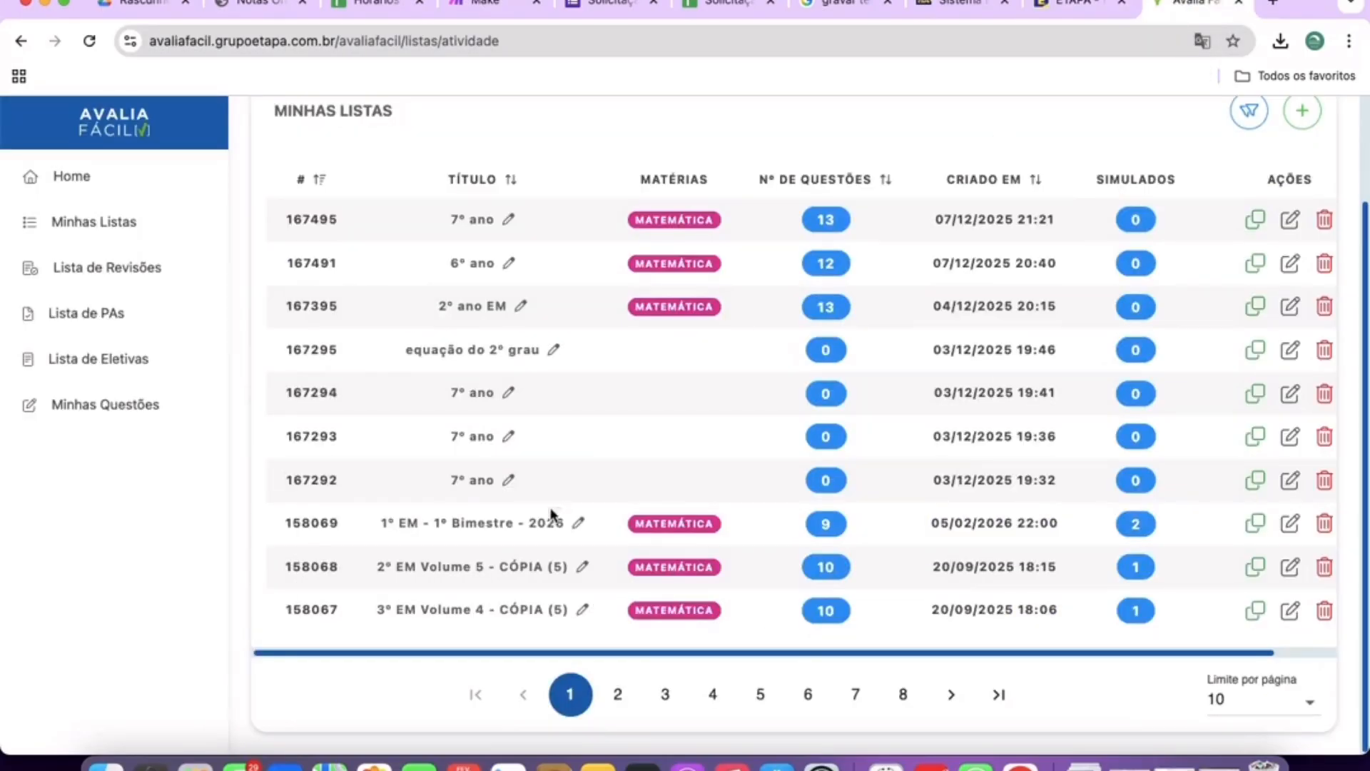
Locate list 158069 '1º EM - 1º Bimestre - 2026' with 2 simulados and open its simulados page.
scroll(516, 362, "up", 3)
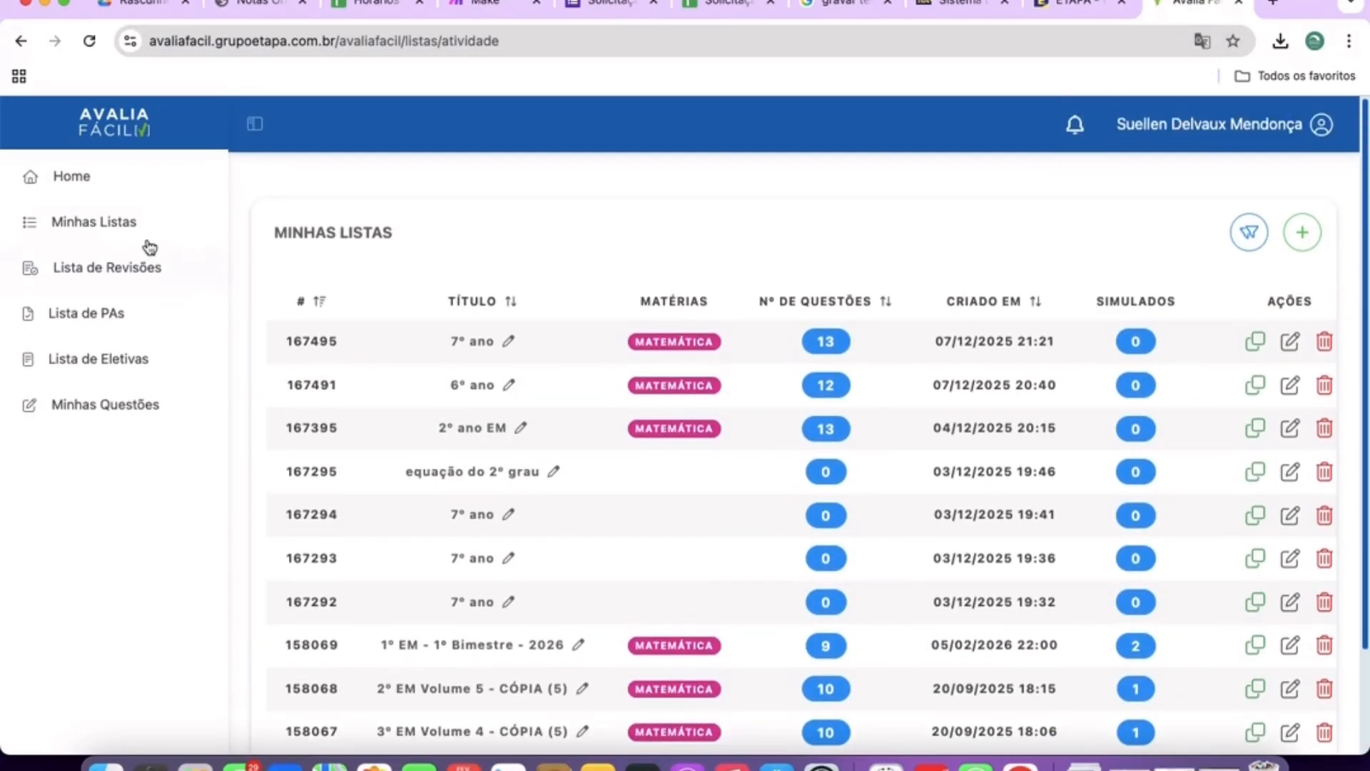
left_click(190, 221)
scroll(503, 464, "down", 2)
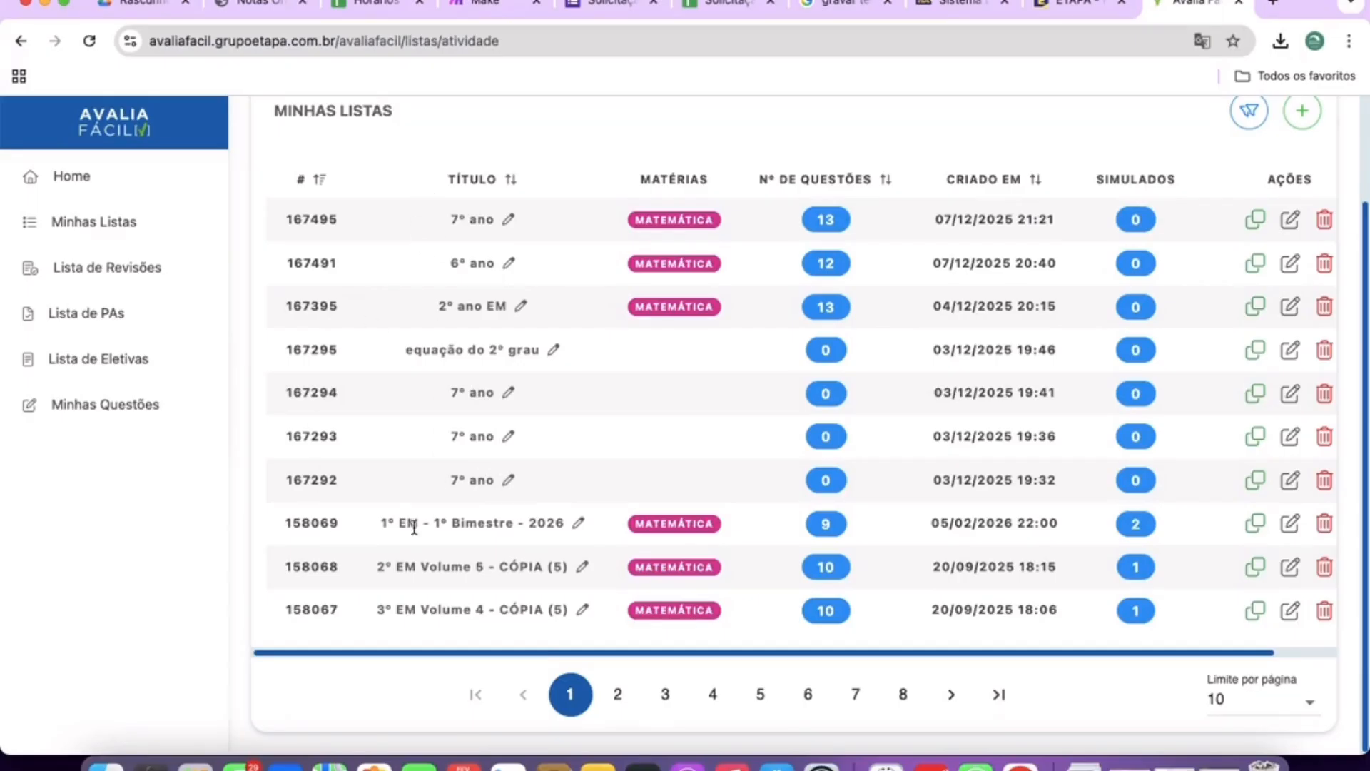
left_click_drag(434, 526, 971, 534)
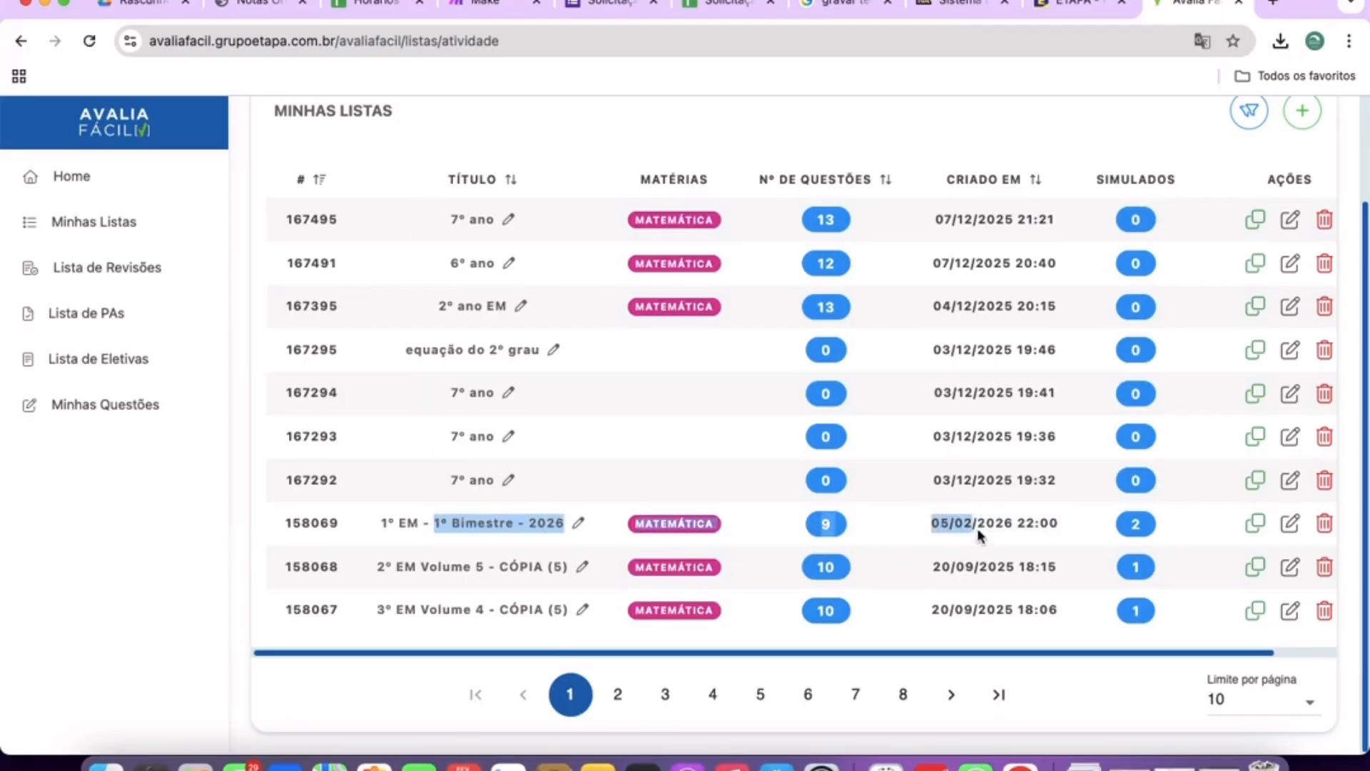
left_click(982, 527)
left_click_drag(359, 530, 994, 541)
left_click(996, 543)
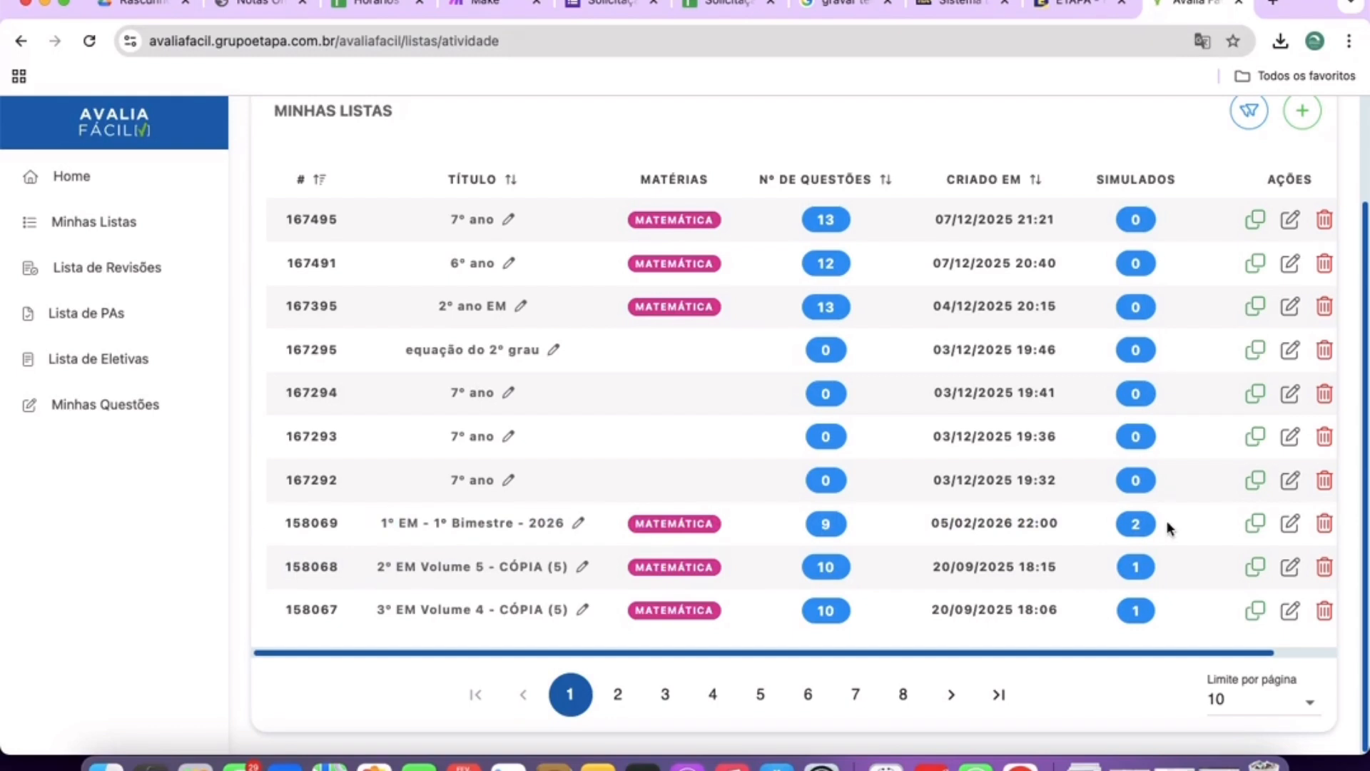
left_click_drag(1163, 526, 1149, 529)
left_click_drag(1006, 524, 1139, 528)
left_click(1136, 527)
left_click(1291, 524)
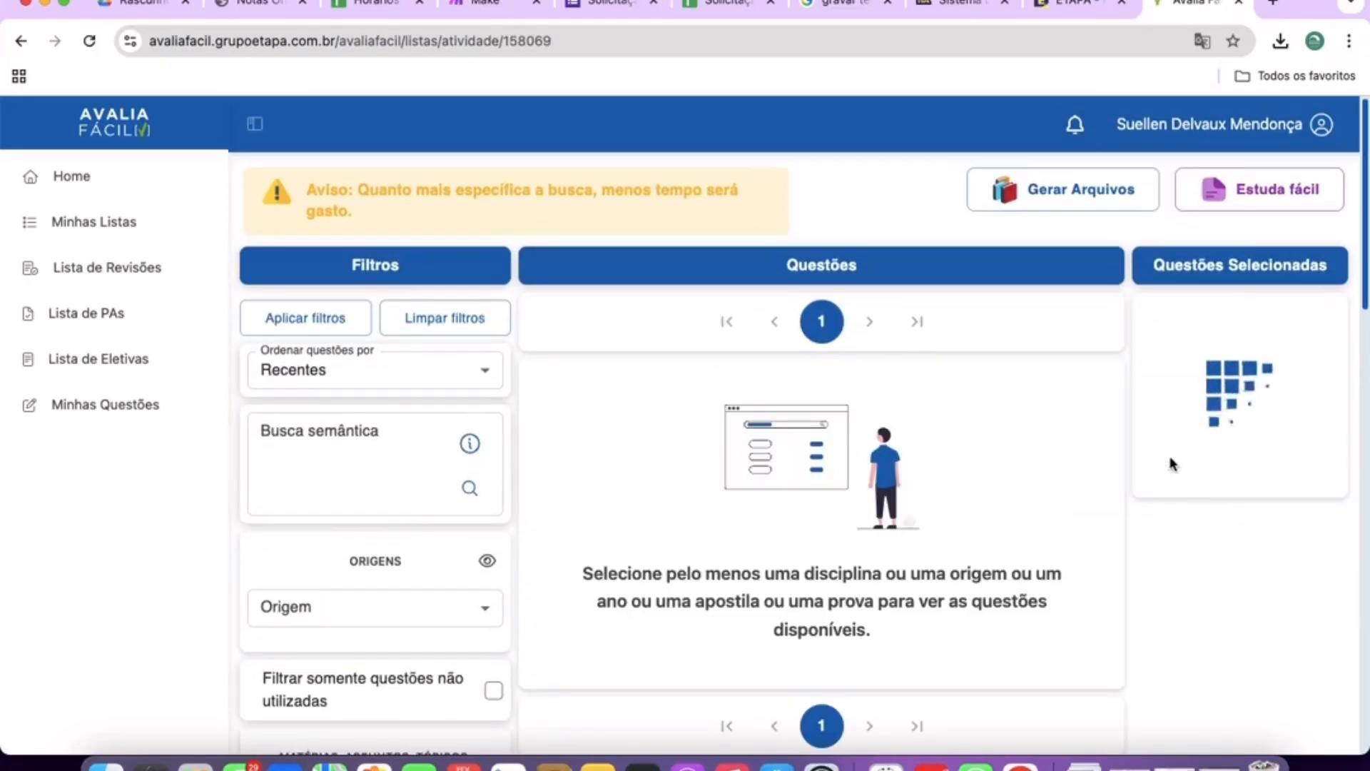
left_click(1240, 191)
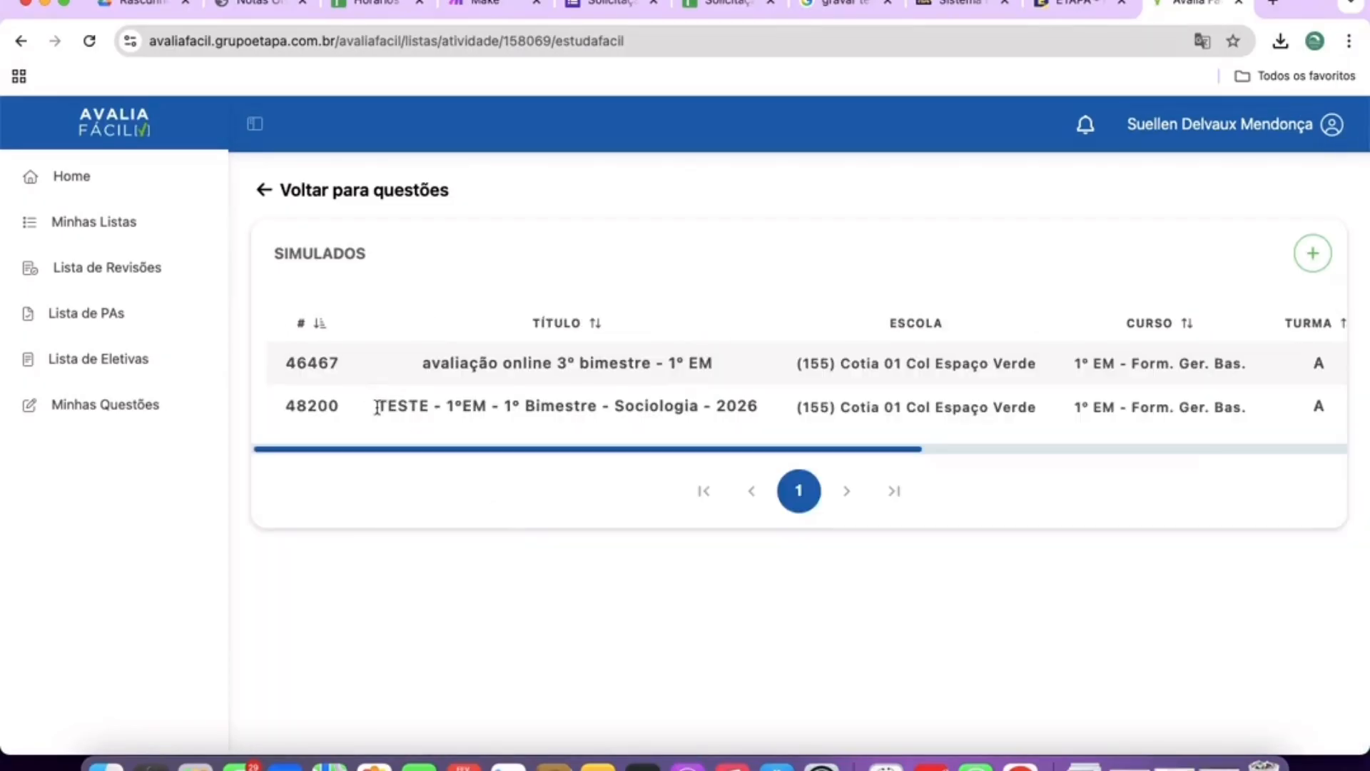
Inspect the TESTE simulado's edit page, then return to the simulados list.
left_click_drag(377, 406, 1244, 410)
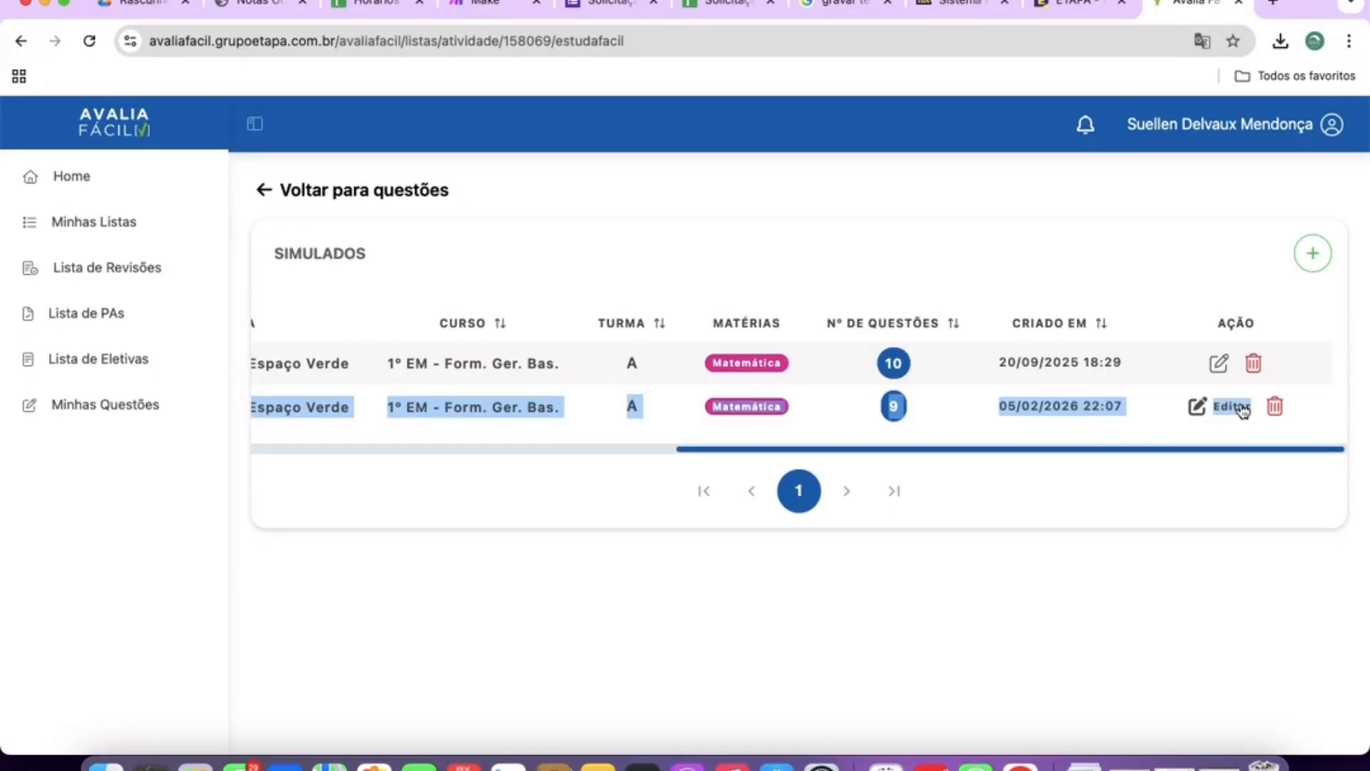
left_click(1242, 411)
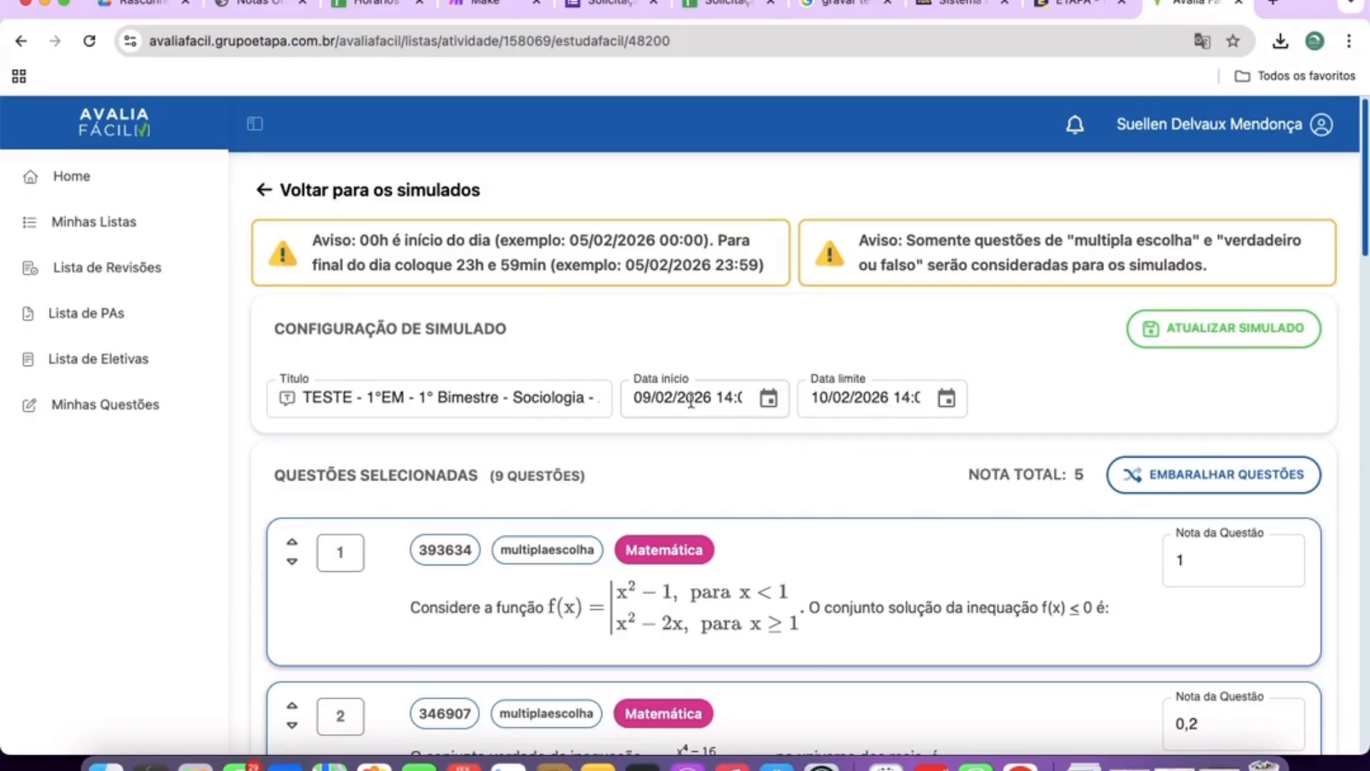
scroll(1074, 509, "down", 4)
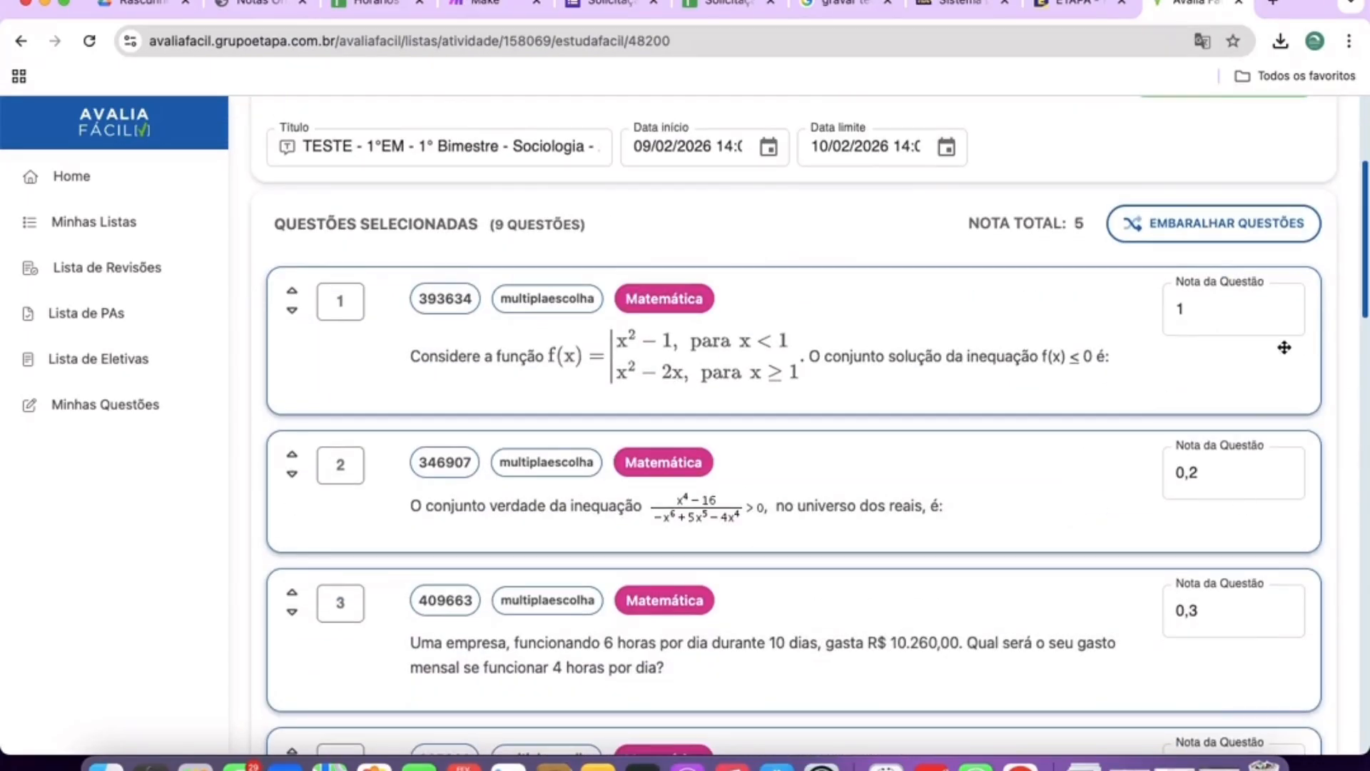
scroll(1202, 657, "up", 4)
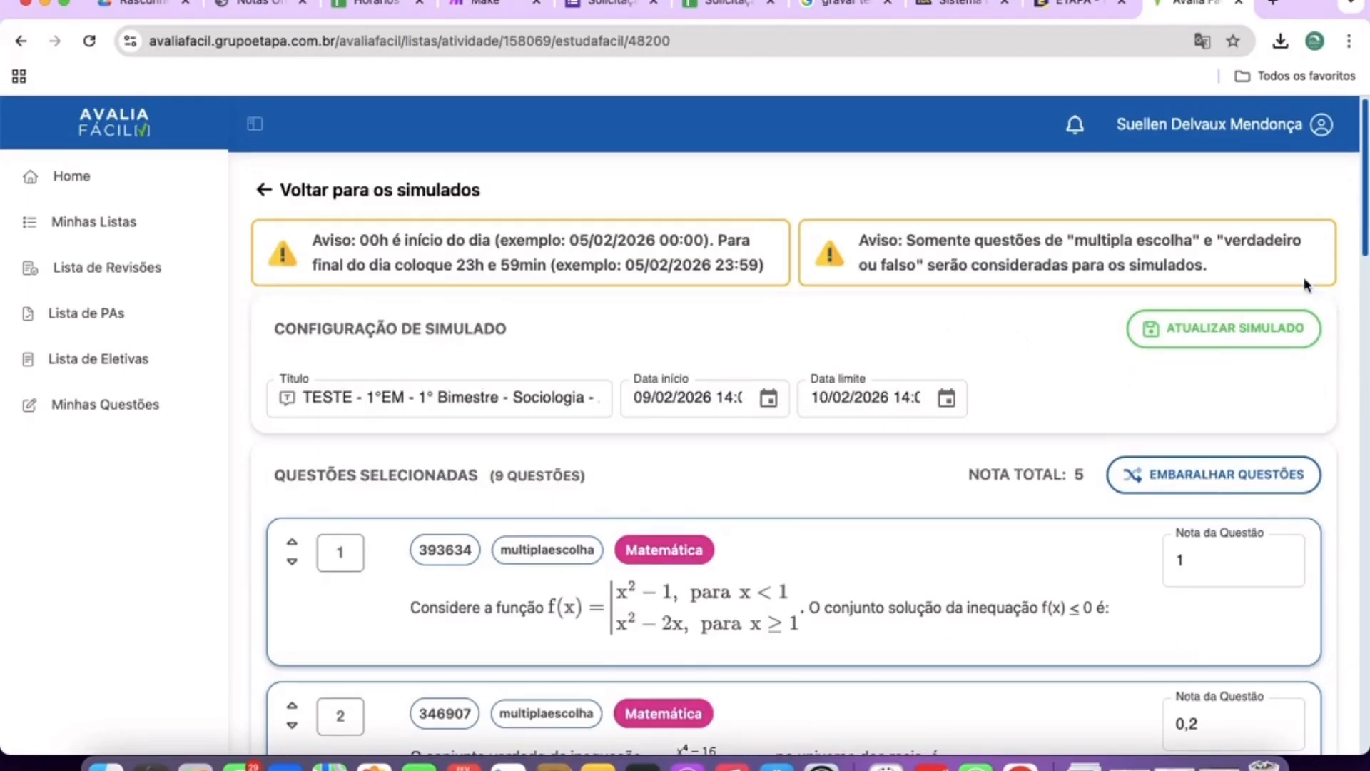
left_click(271, 190)
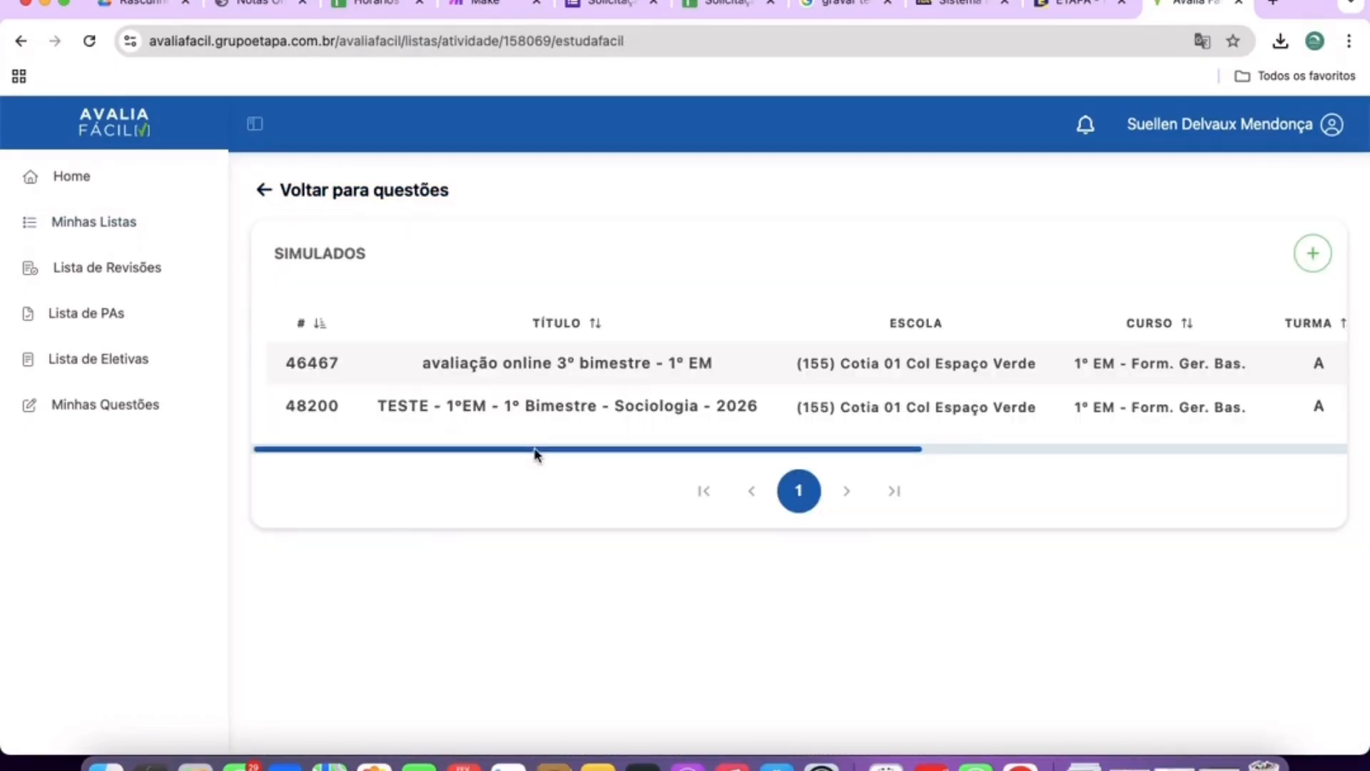
Delete the TESTE Sociologia simulado 48200 and go back to the Home page.
left_click_drag(545, 409, 1286, 416)
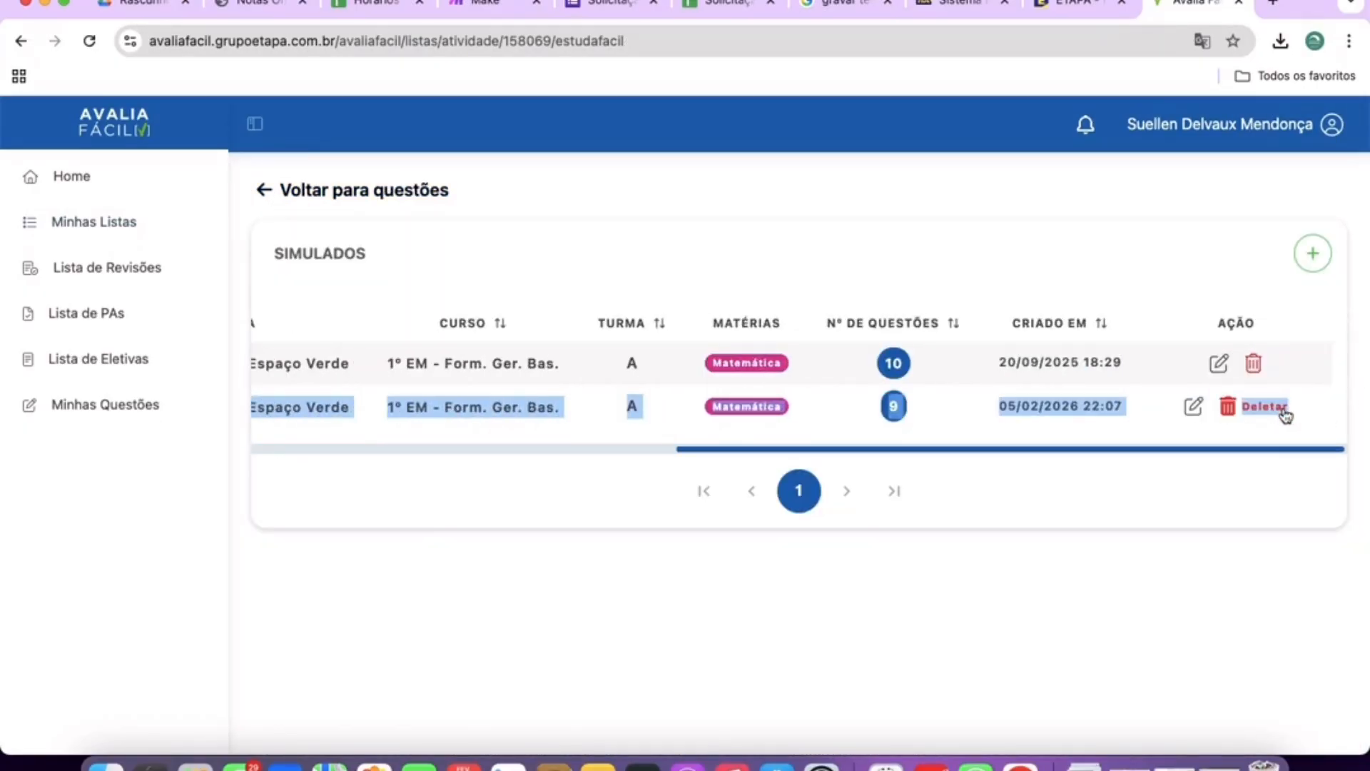
left_click(1281, 411)
left_click(721, 526)
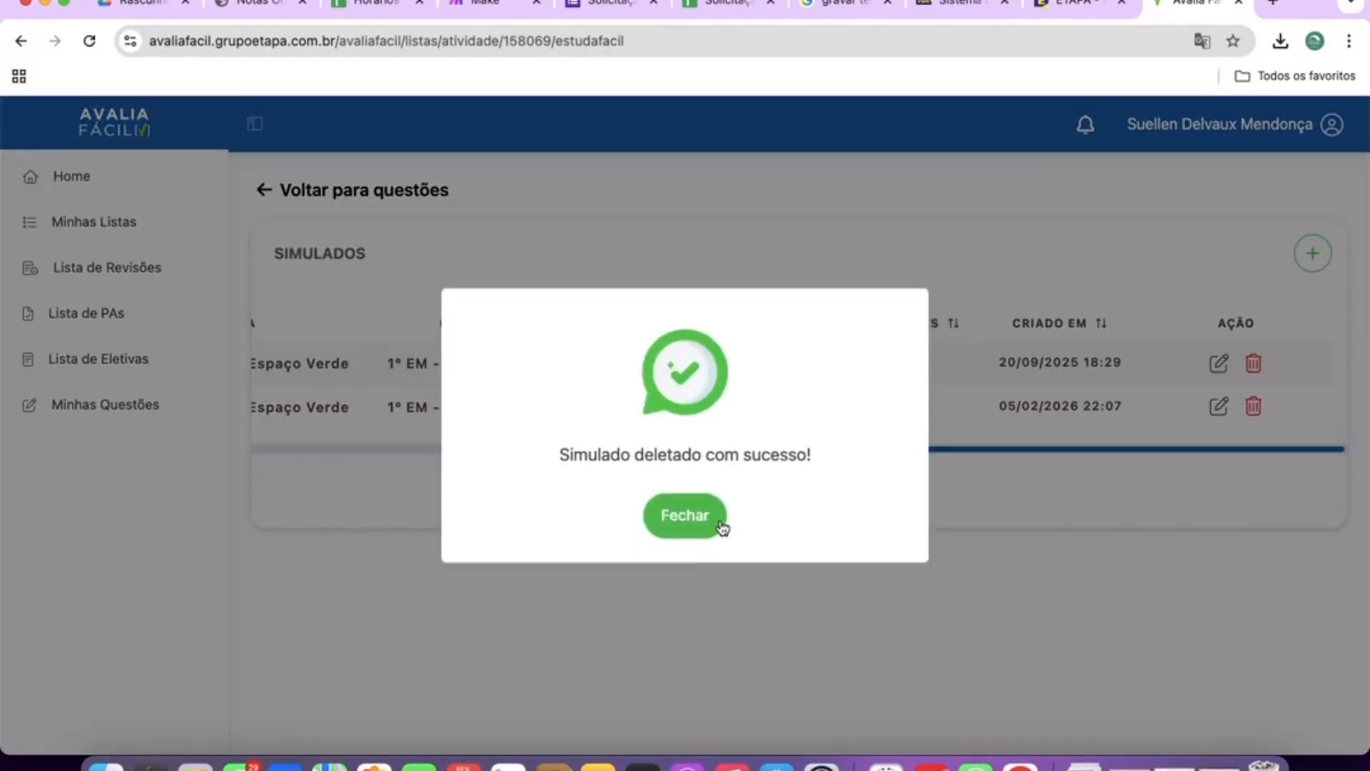
left_click(694, 519)
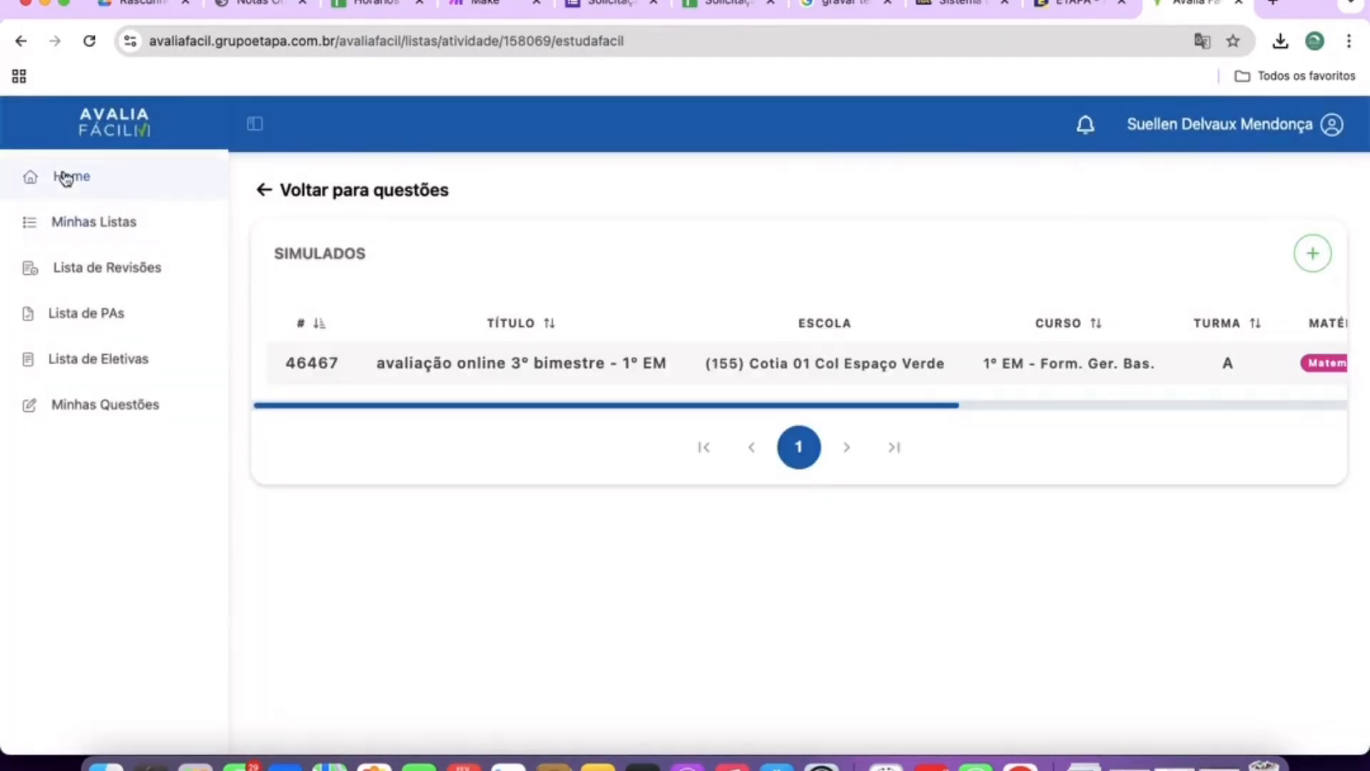
left_click(67, 177)
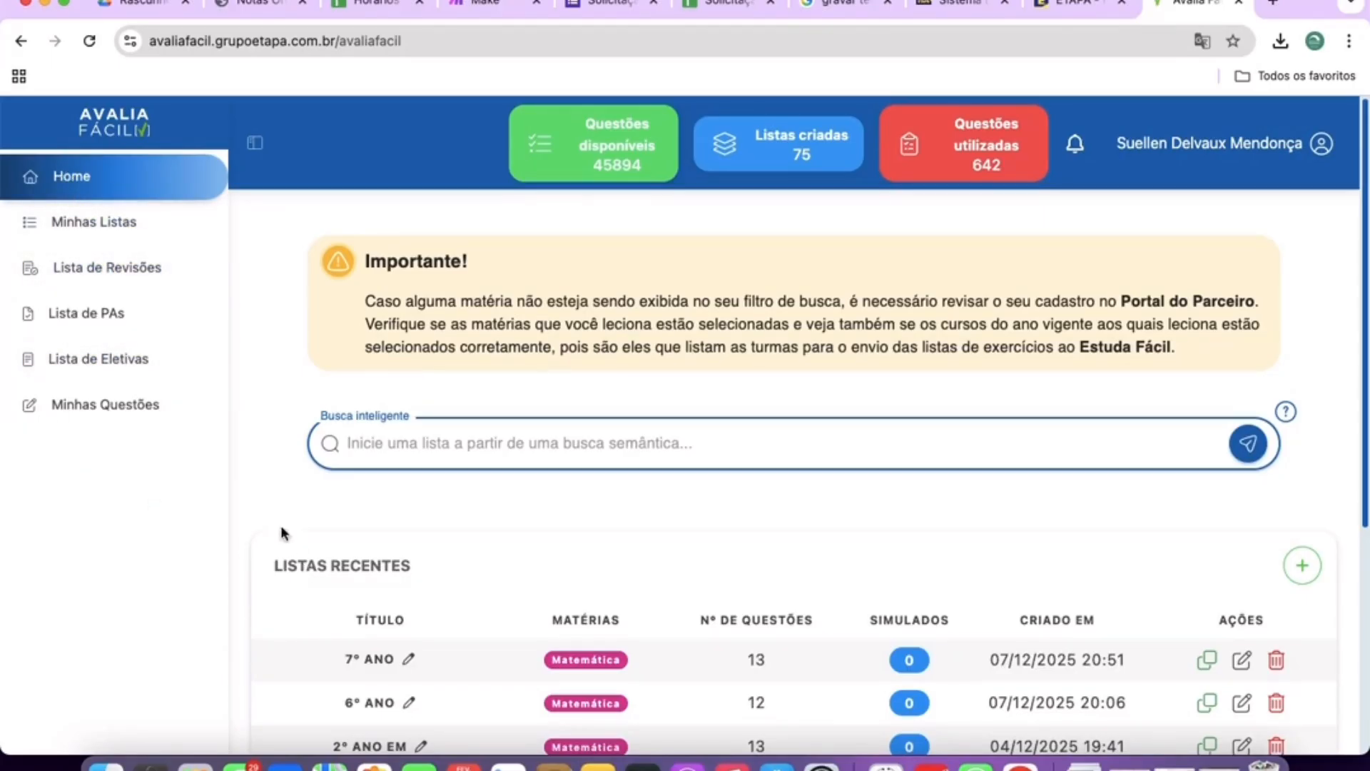
Add a list titled '1º EM - Estatística Prova - 2' via autofill and create it.
scroll(569, 500, "down", 5)
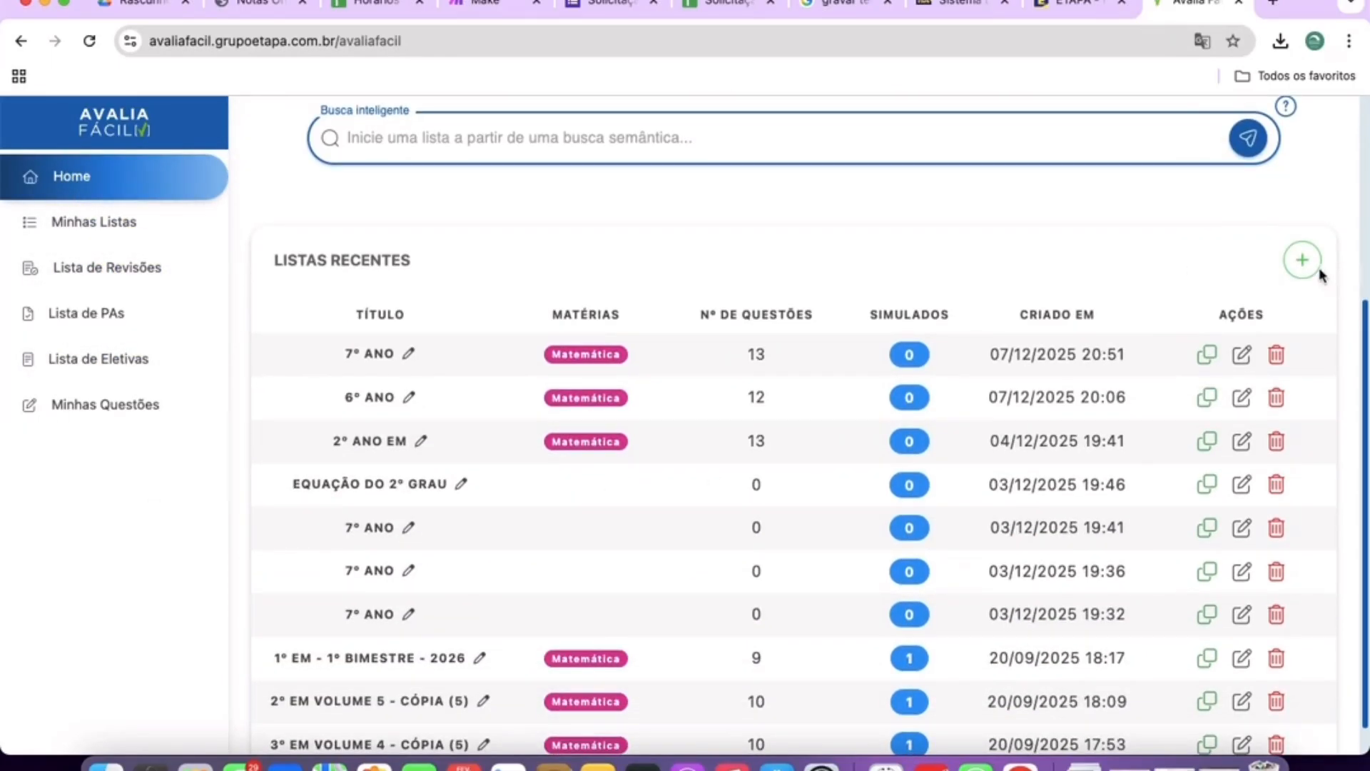
left_click(1291, 267)
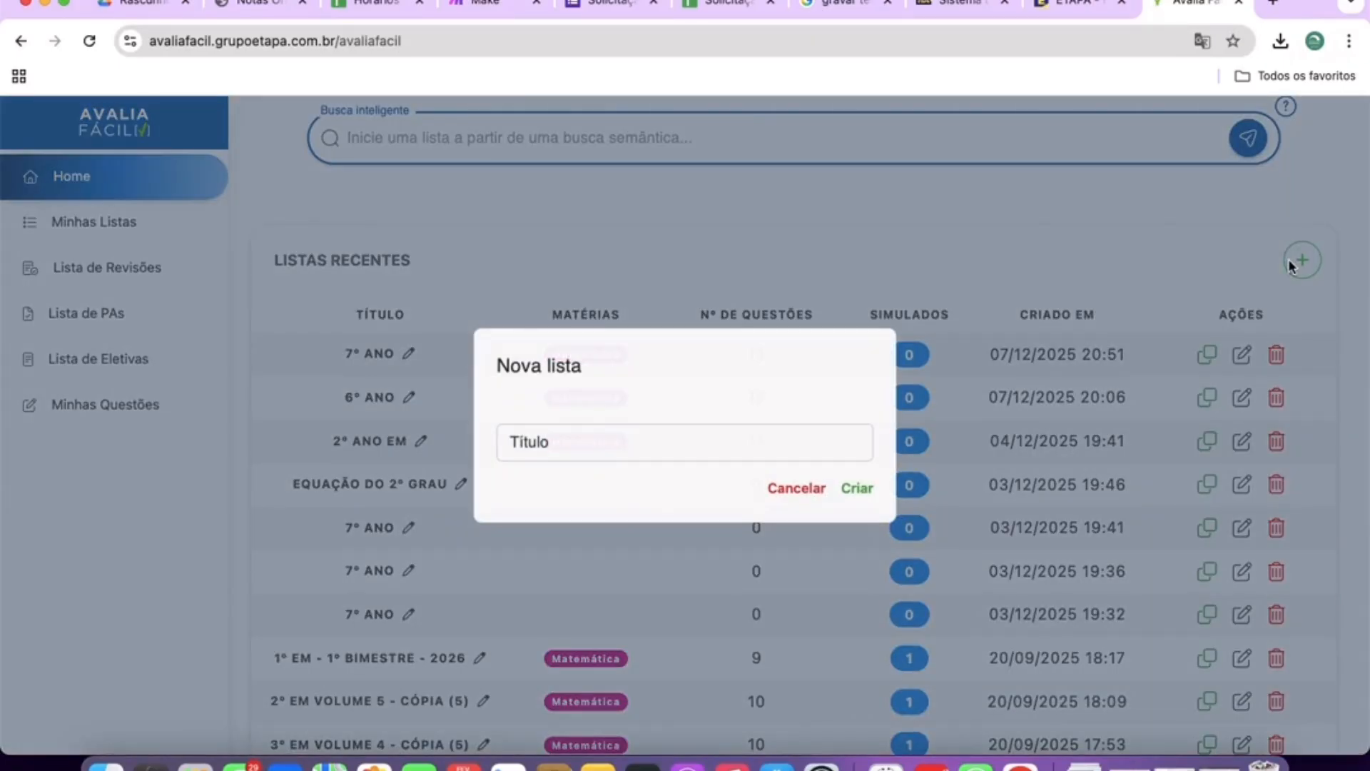
left_click(591, 439)
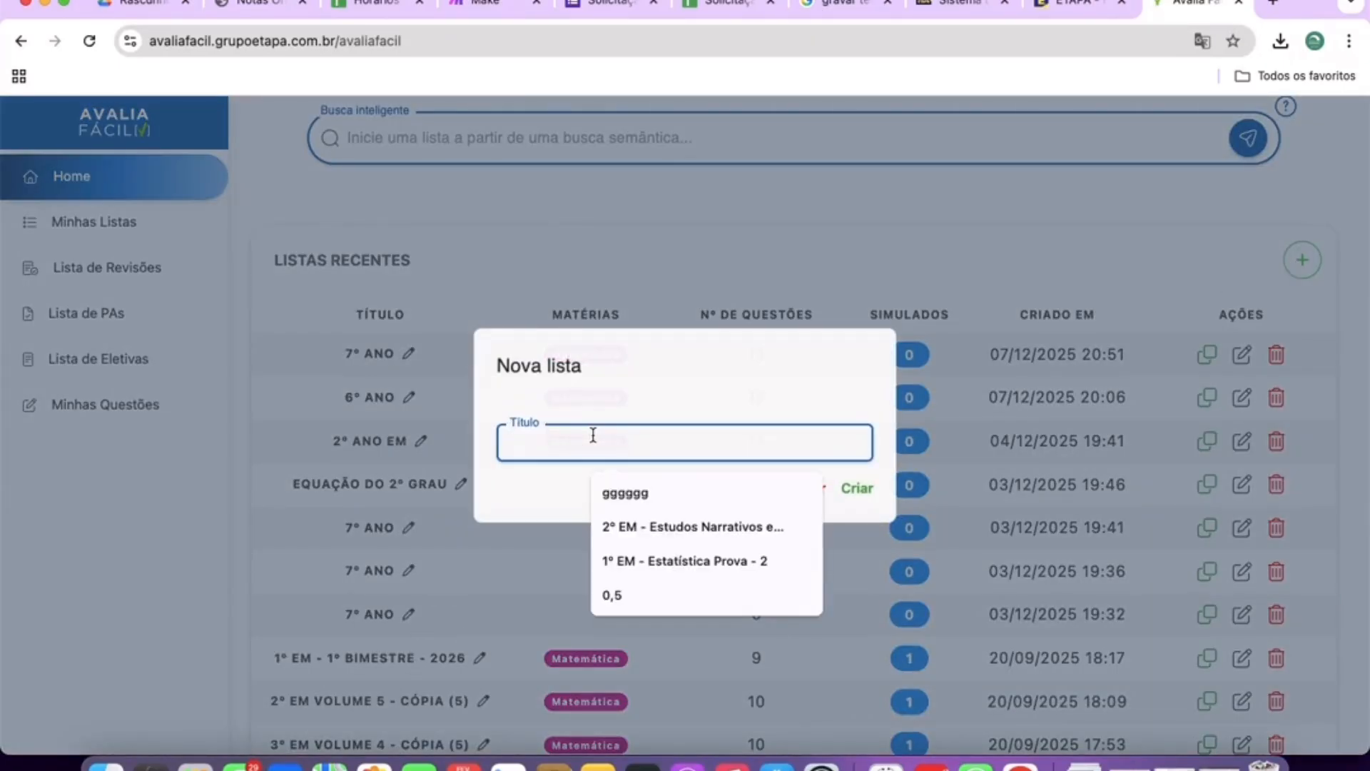
left_click(683, 564)
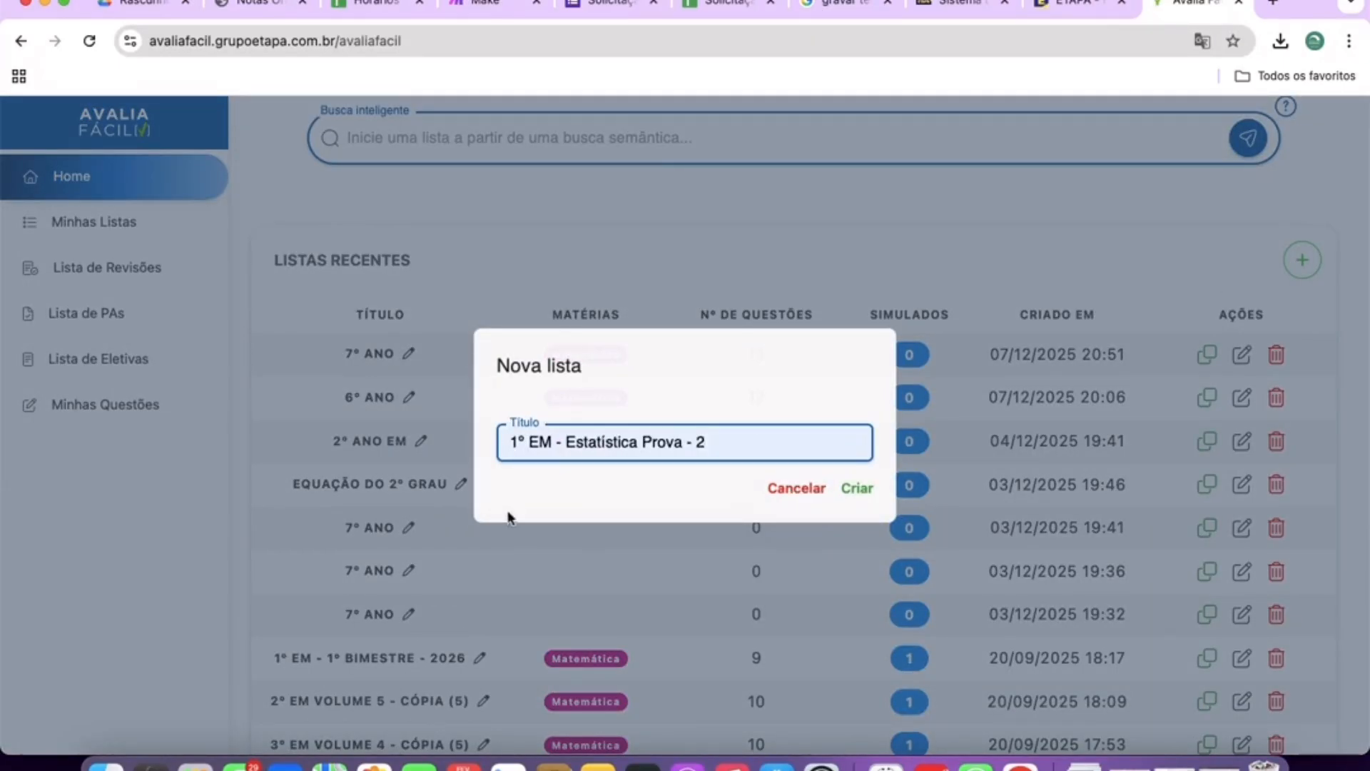
left_click(846, 491)
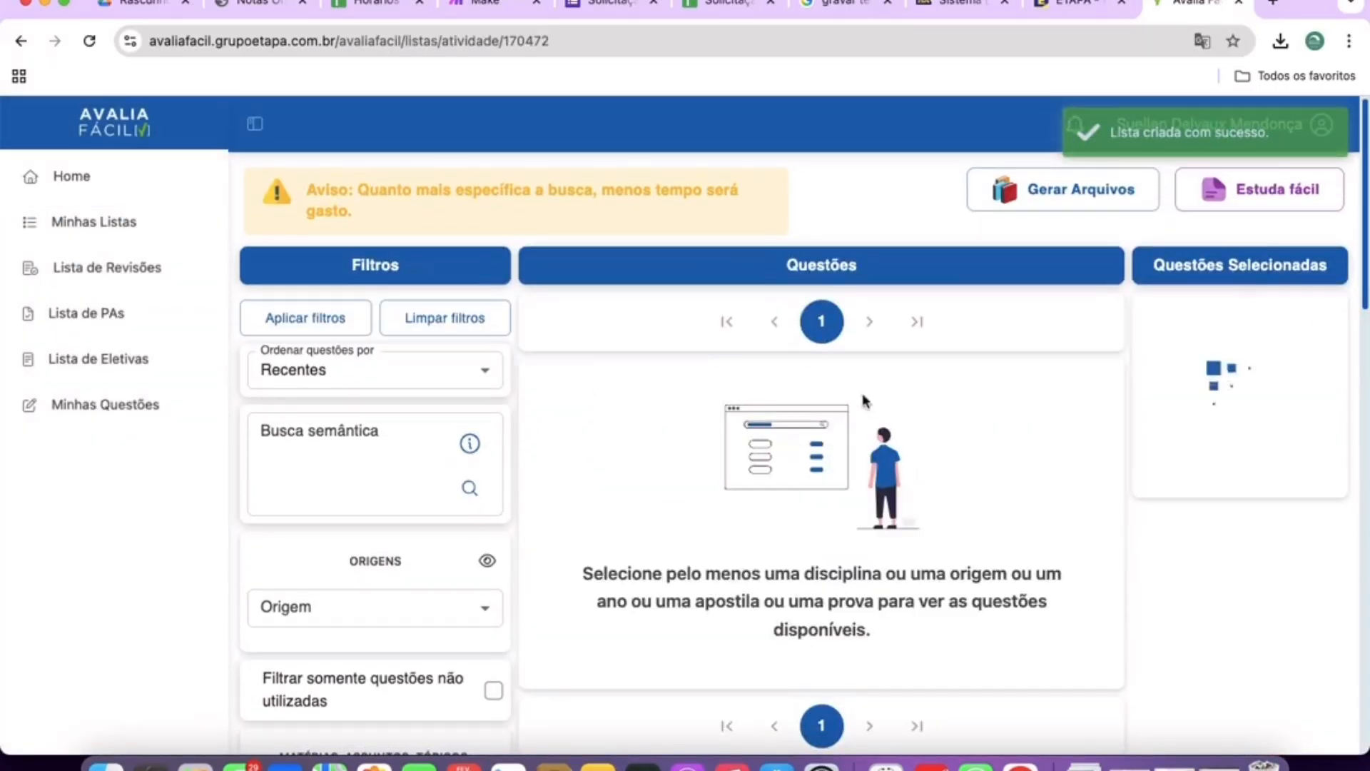
Filter the question search to the Matemática subject.
scroll(565, 410, "down", 2)
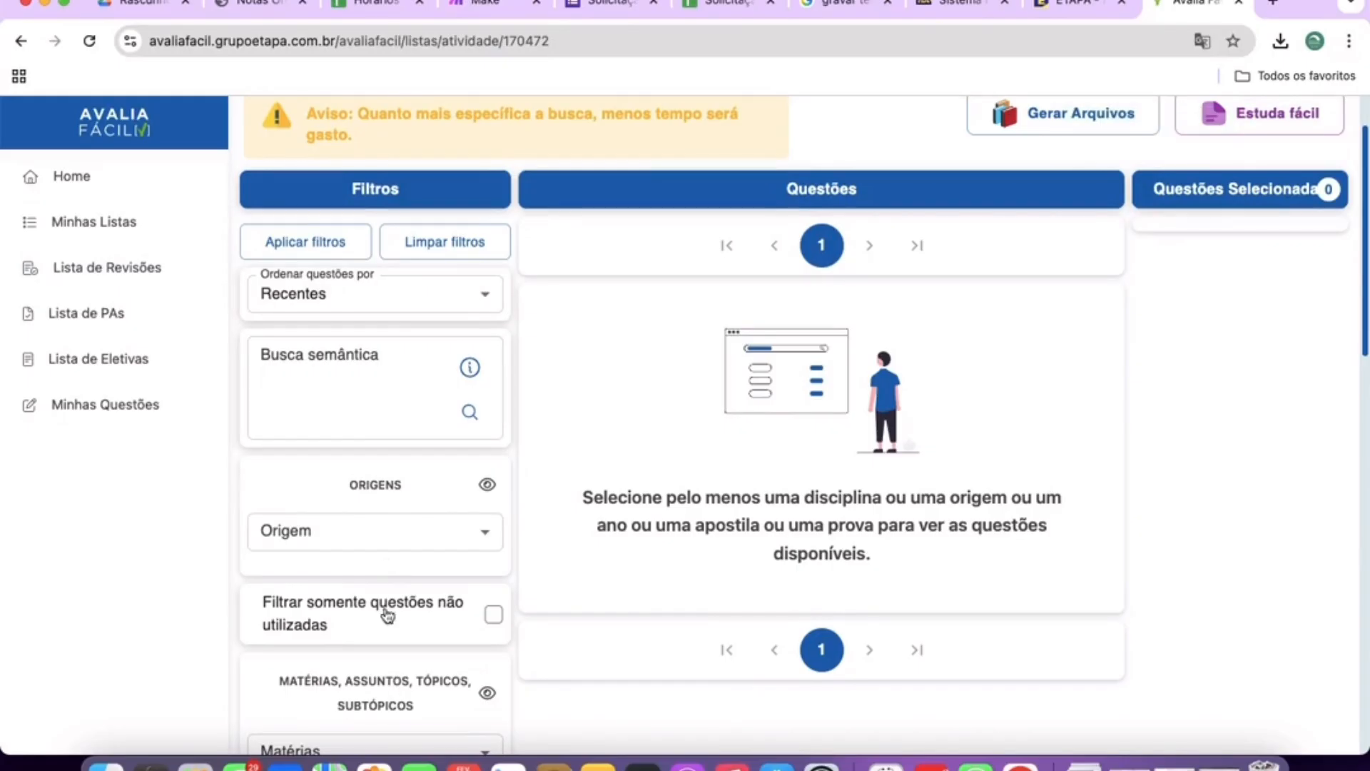
scroll(403, 347, "down", 6)
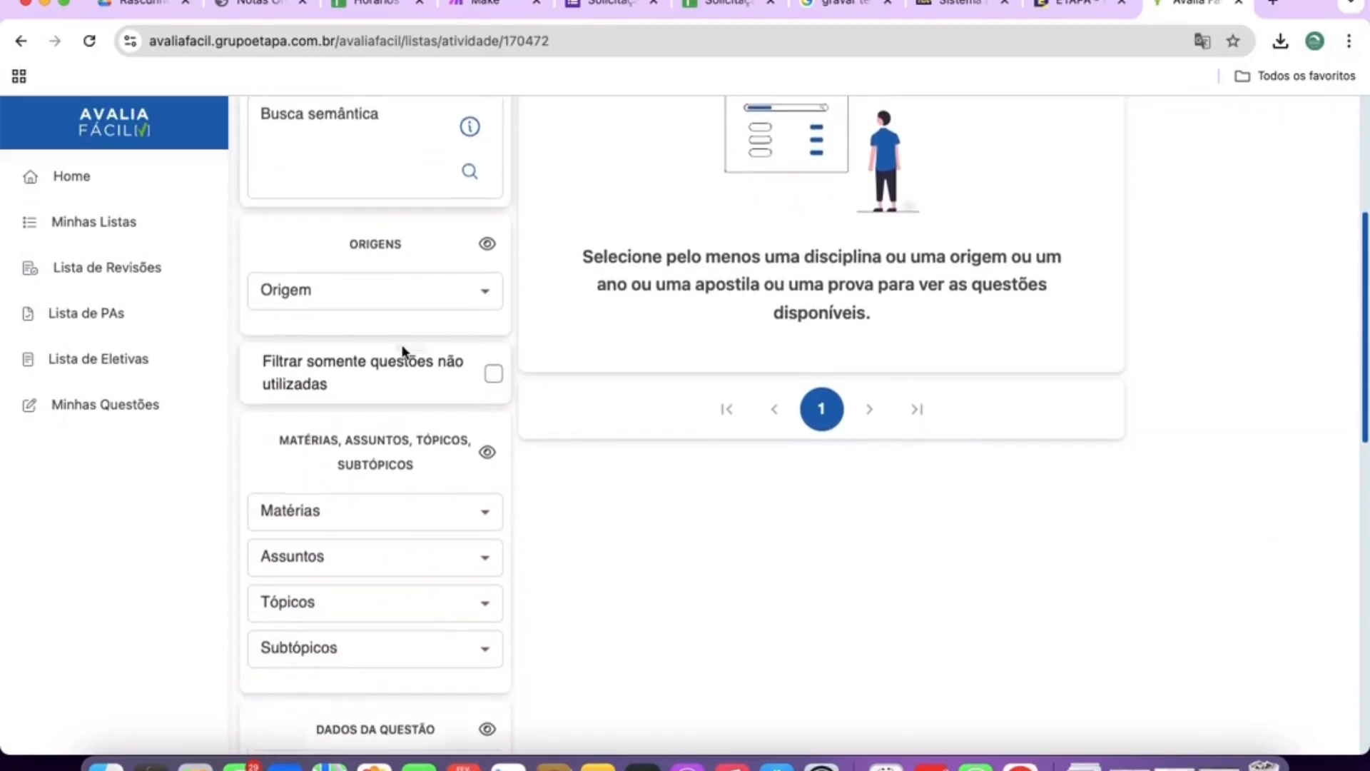
left_click(420, 274)
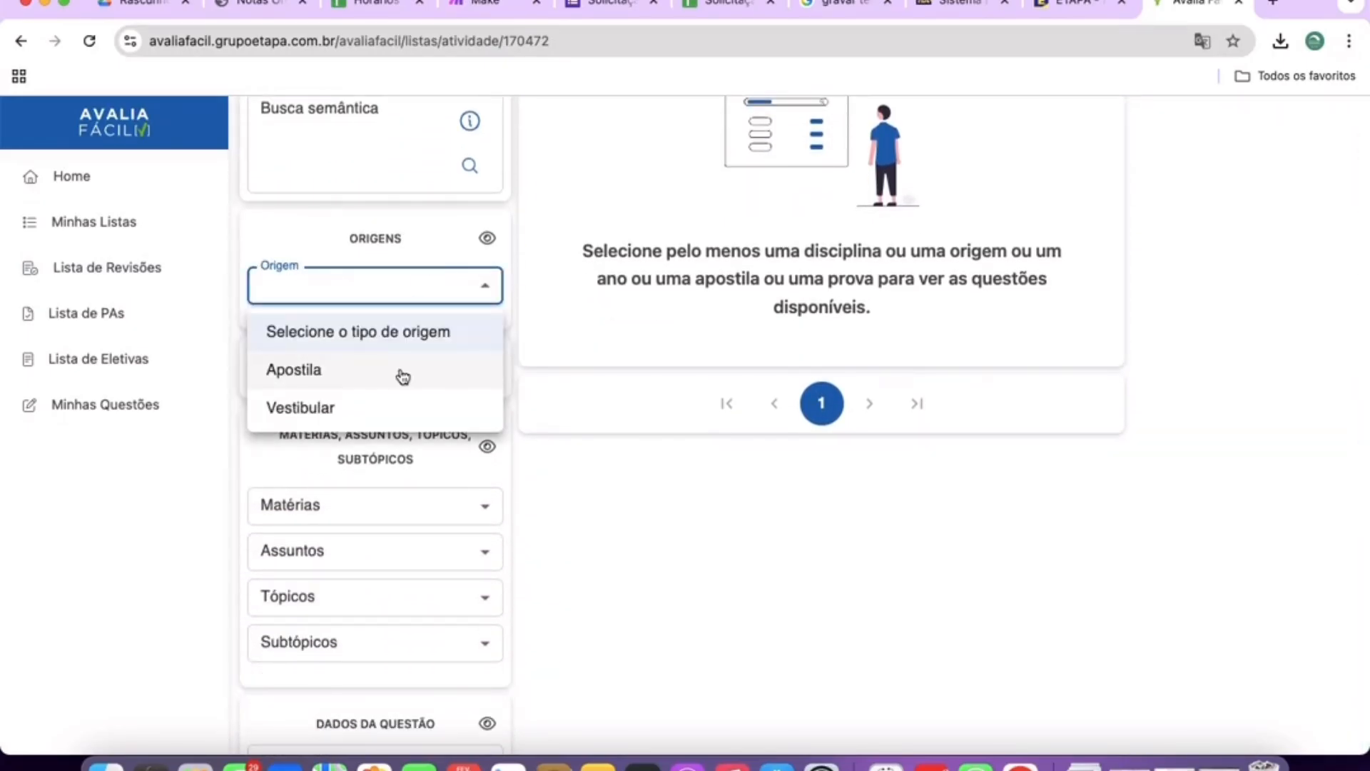
left_click(682, 594)
scroll(560, 496, "down", 6)
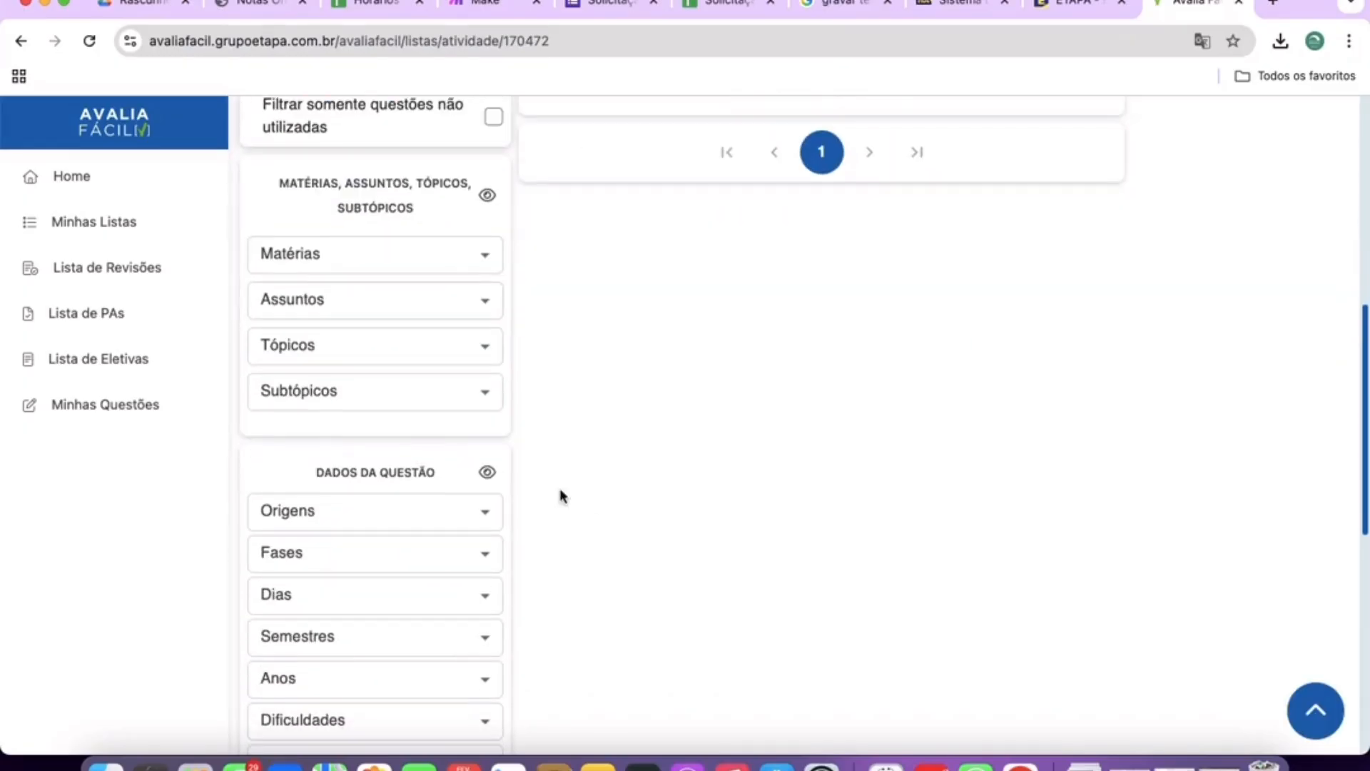
left_click(371, 261)
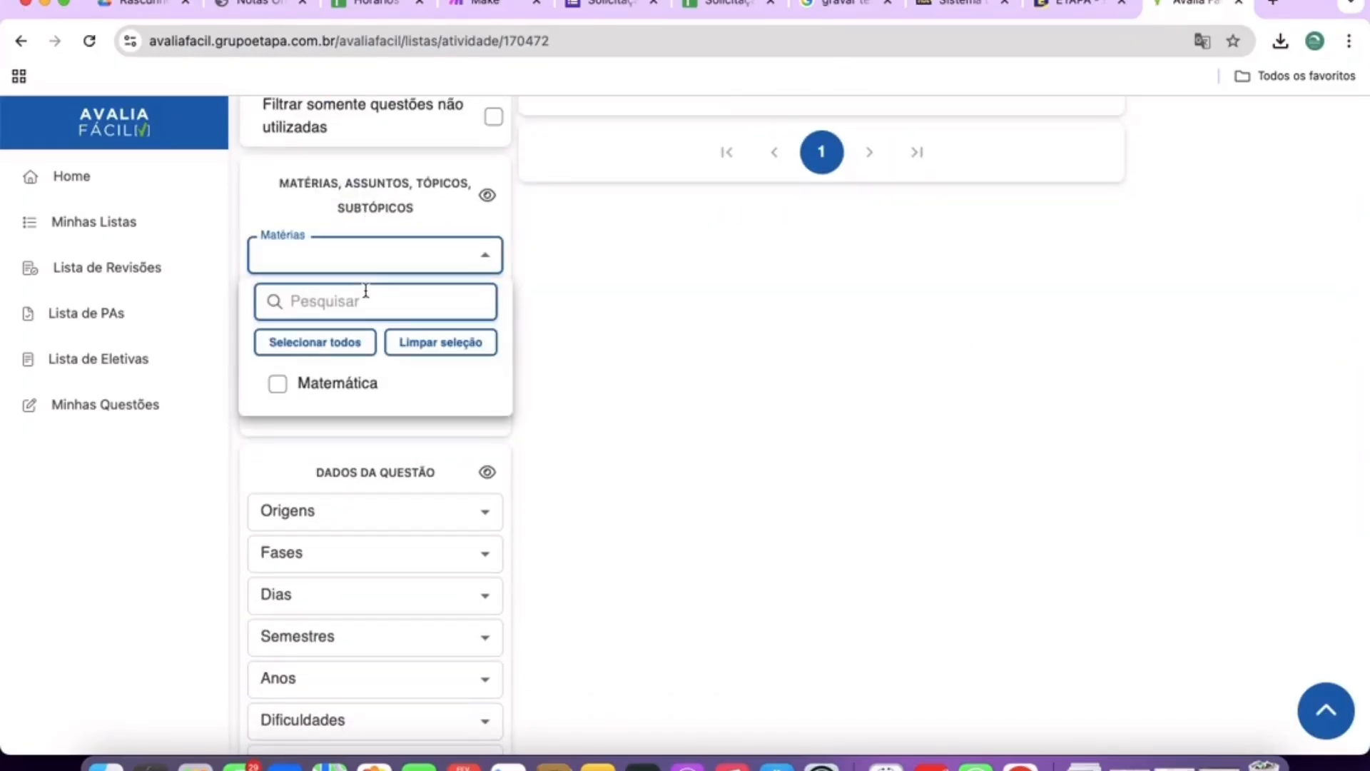
type("matemática")
left_click(322, 392)
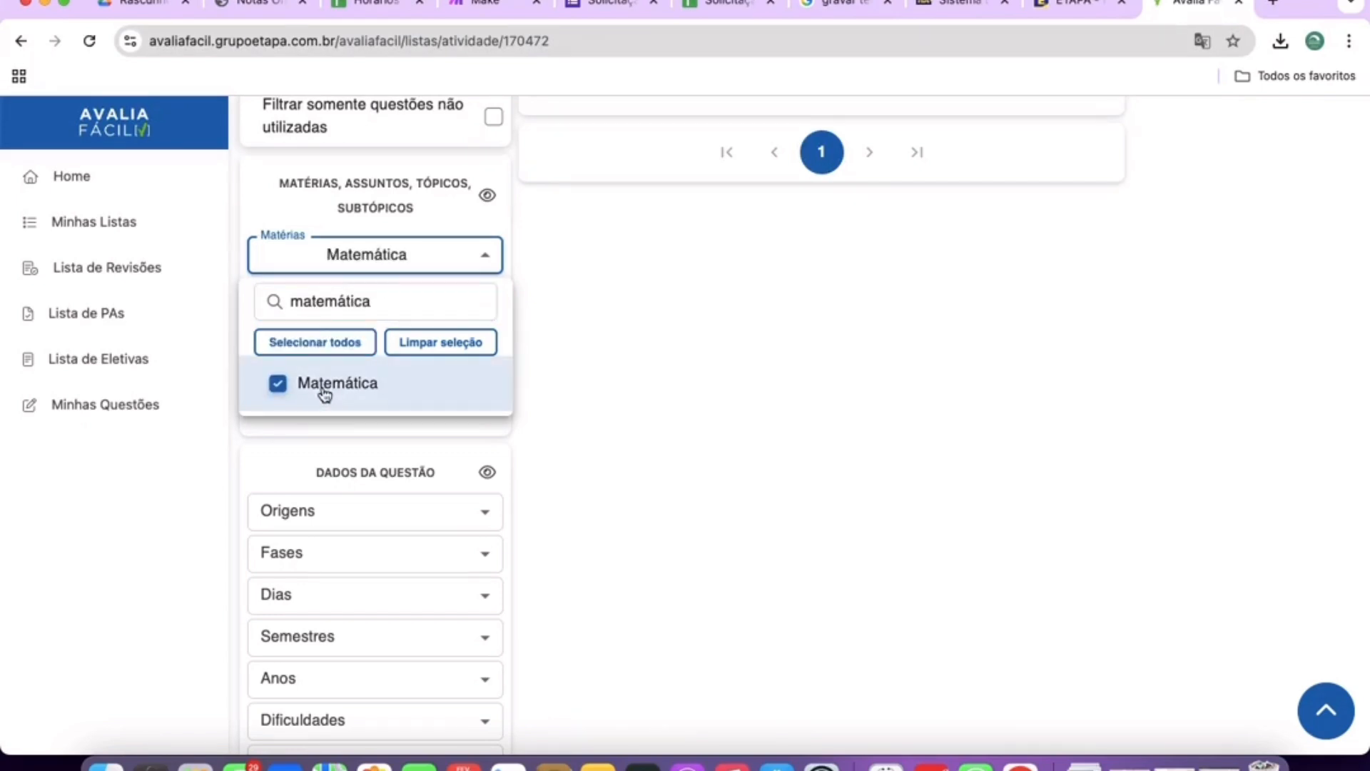
left_click(645, 378)
Restrict the subject area (Assuntos) to Geometria.
scroll(648, 381, "down", 1)
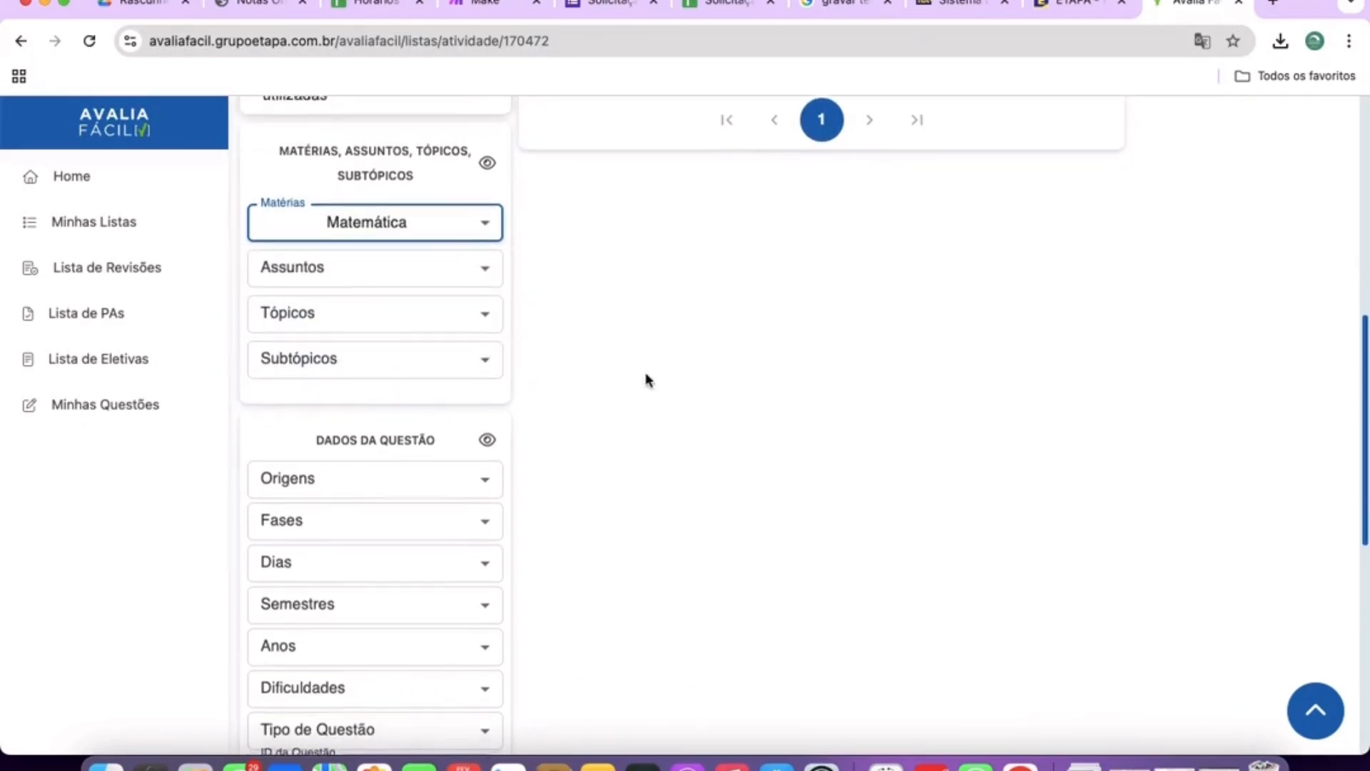
left_click(419, 273)
left_click(548, 334)
left_click(459, 314)
left_click(526, 315)
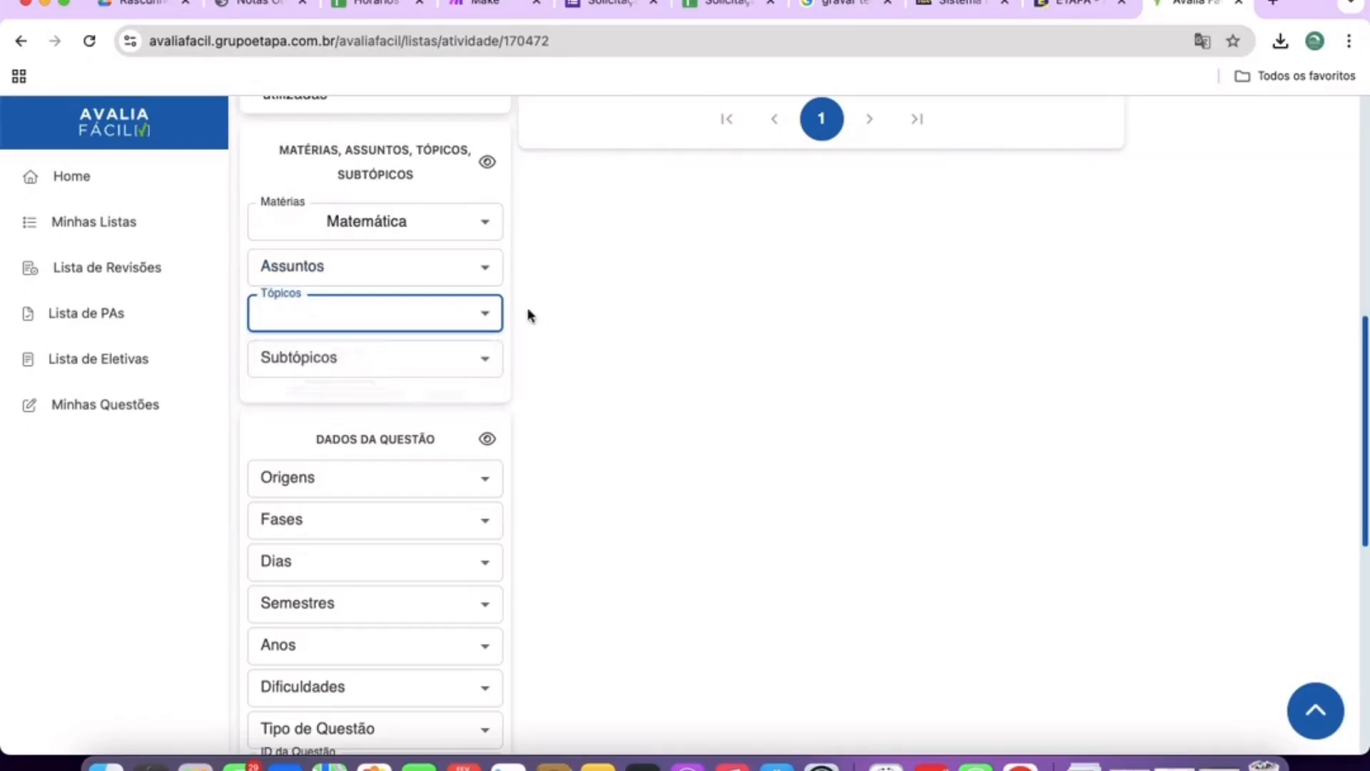
left_click(392, 360)
left_click(395, 266)
left_click(396, 265)
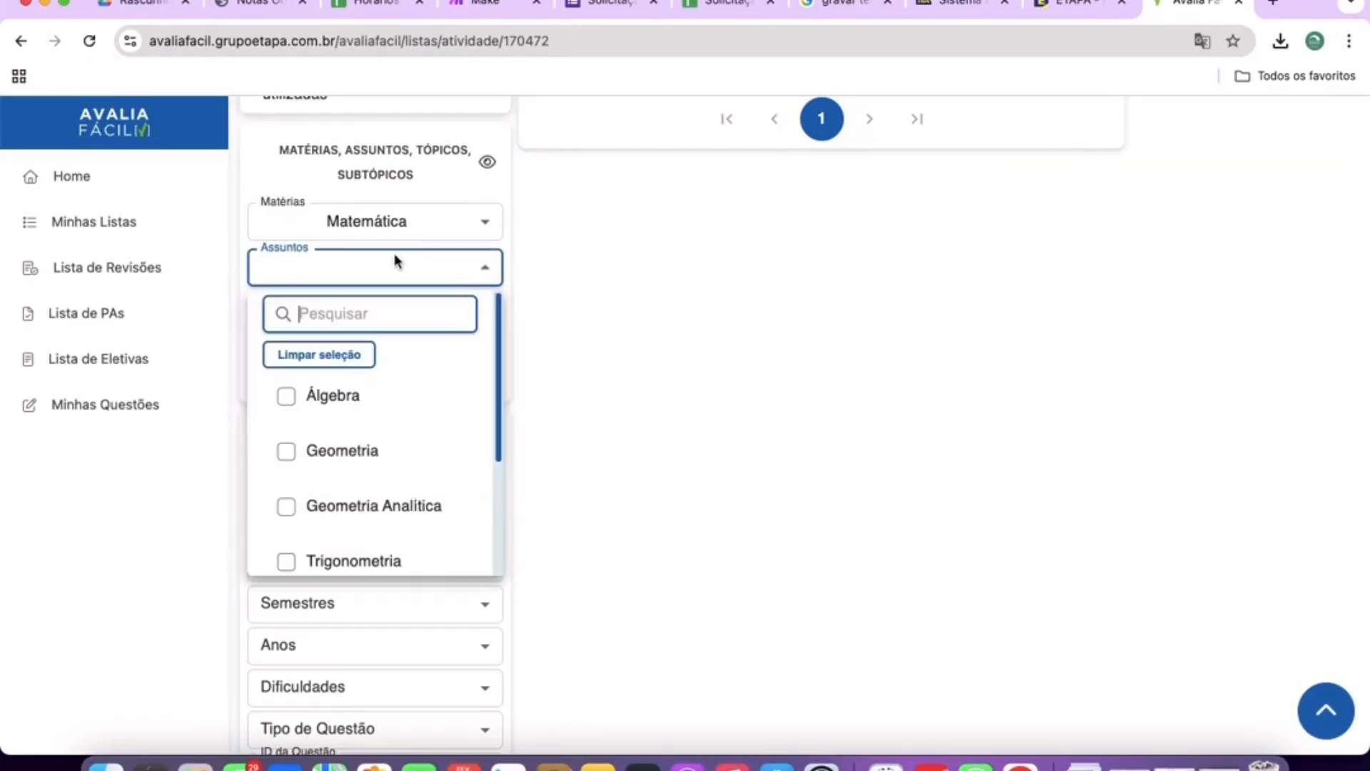
left_click(379, 457)
left_click(713, 446)
Limit the question type to Multipla escolha.
scroll(583, 452, "down", 5)
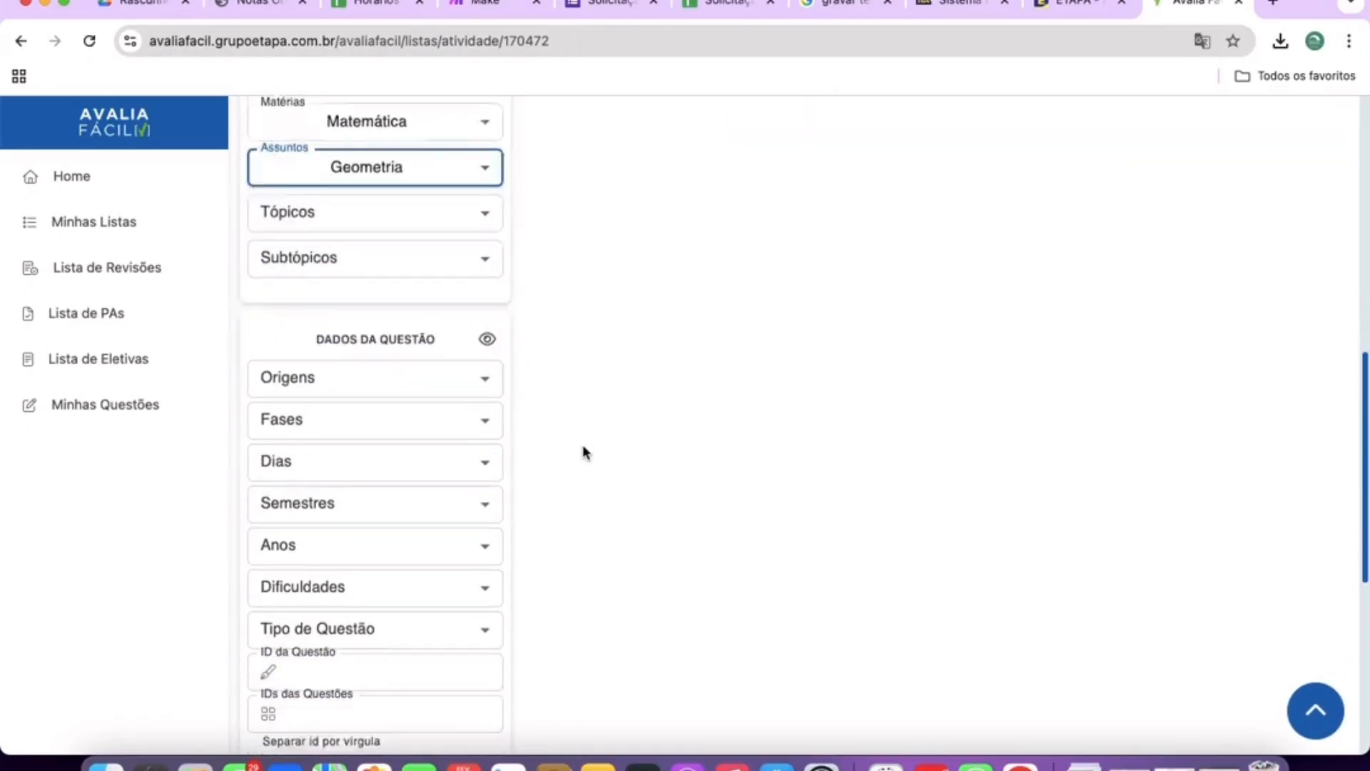
scroll(475, 311, "down", 3)
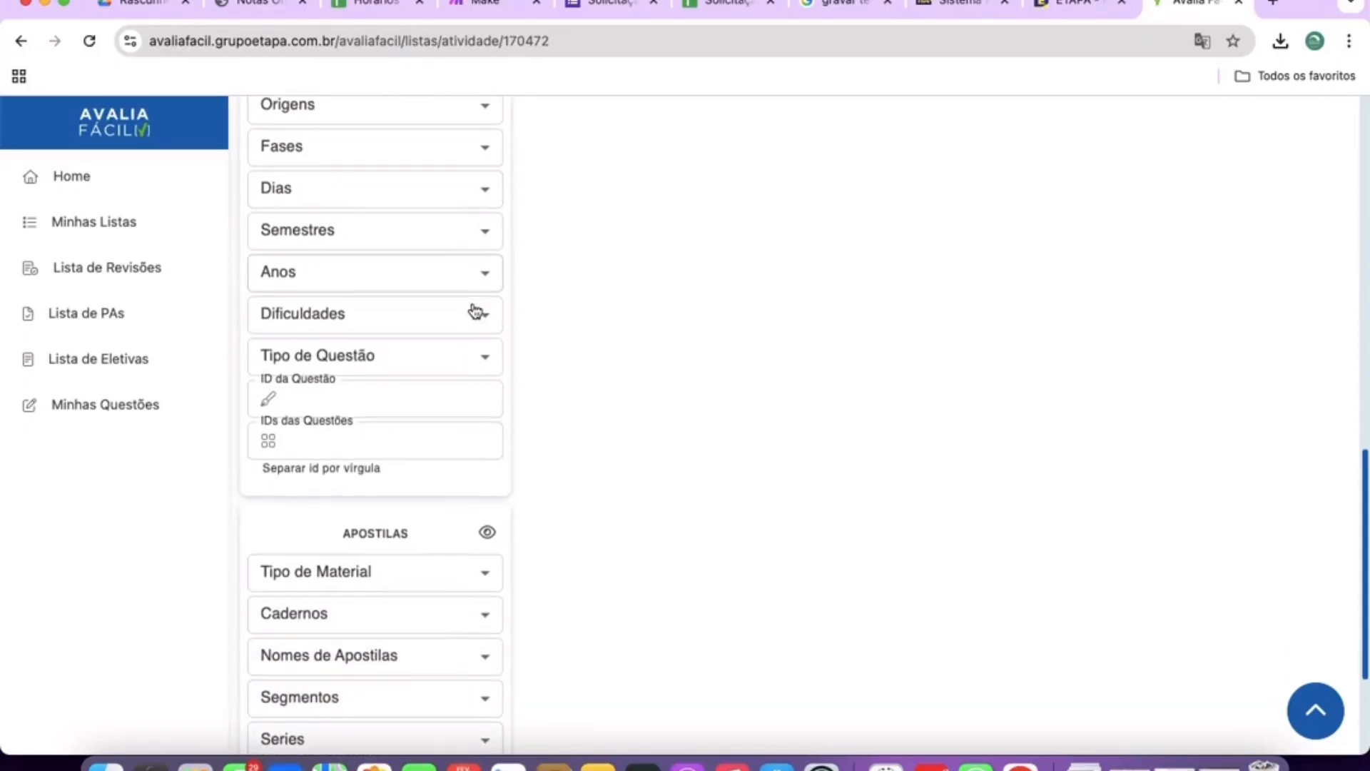
left_click(422, 352)
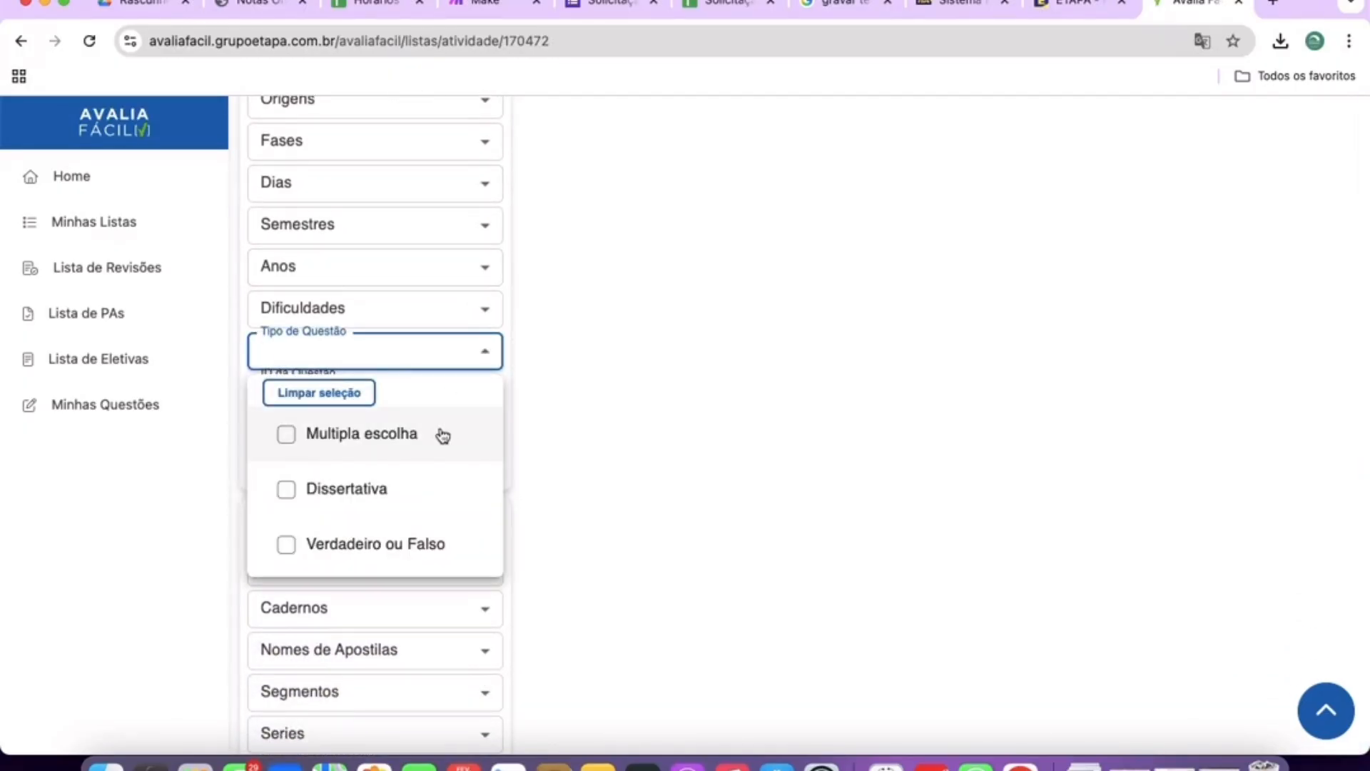
left_click(399, 434)
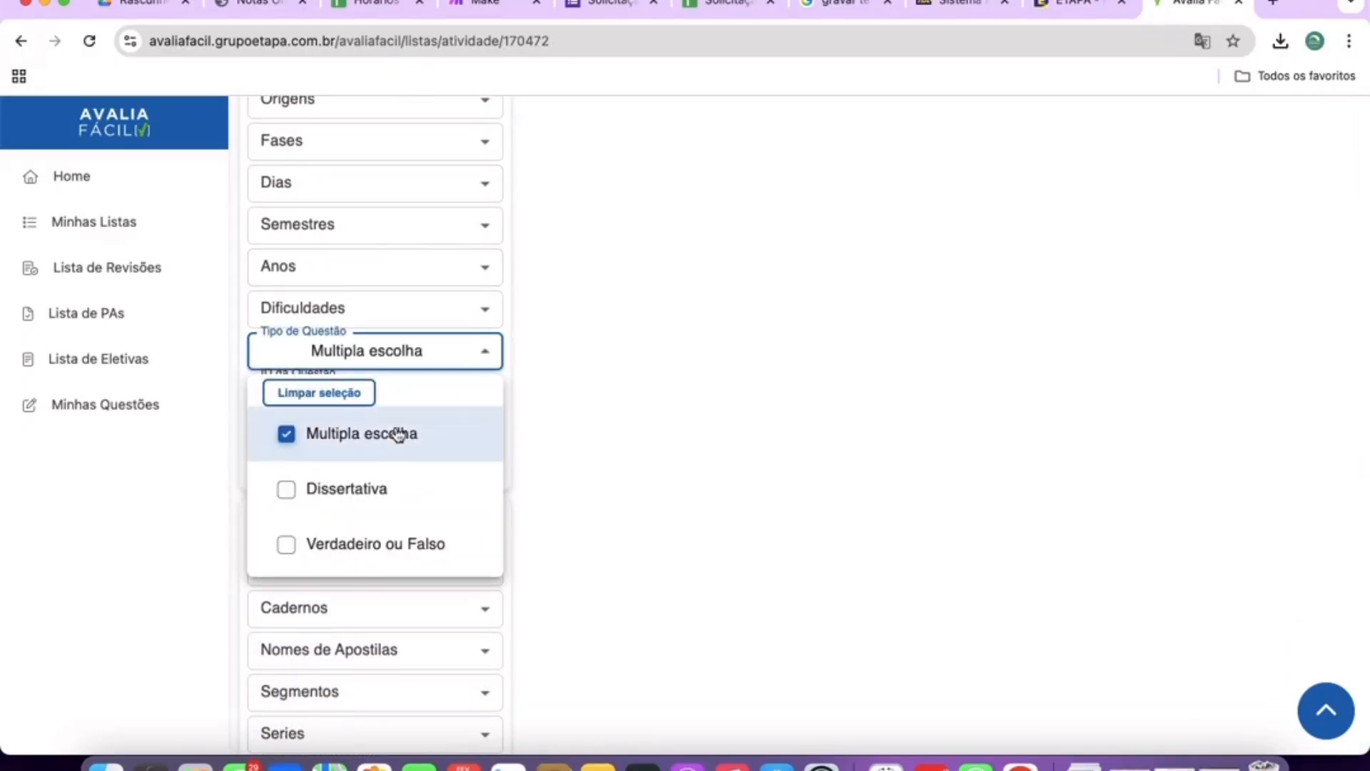
left_click(631, 414)
Include Volume 2 and Volume 4, then apply the filters.
scroll(608, 389, "down", 5)
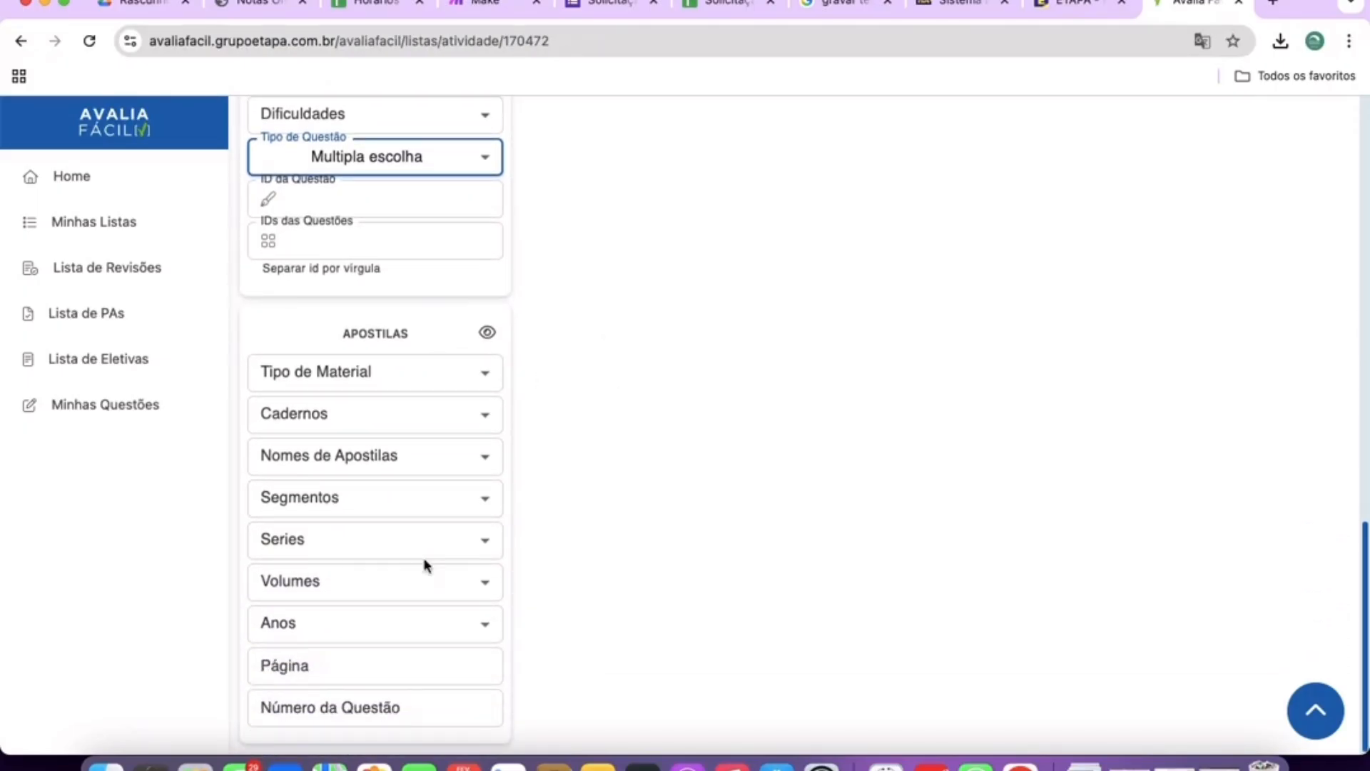
left_click(469, 592)
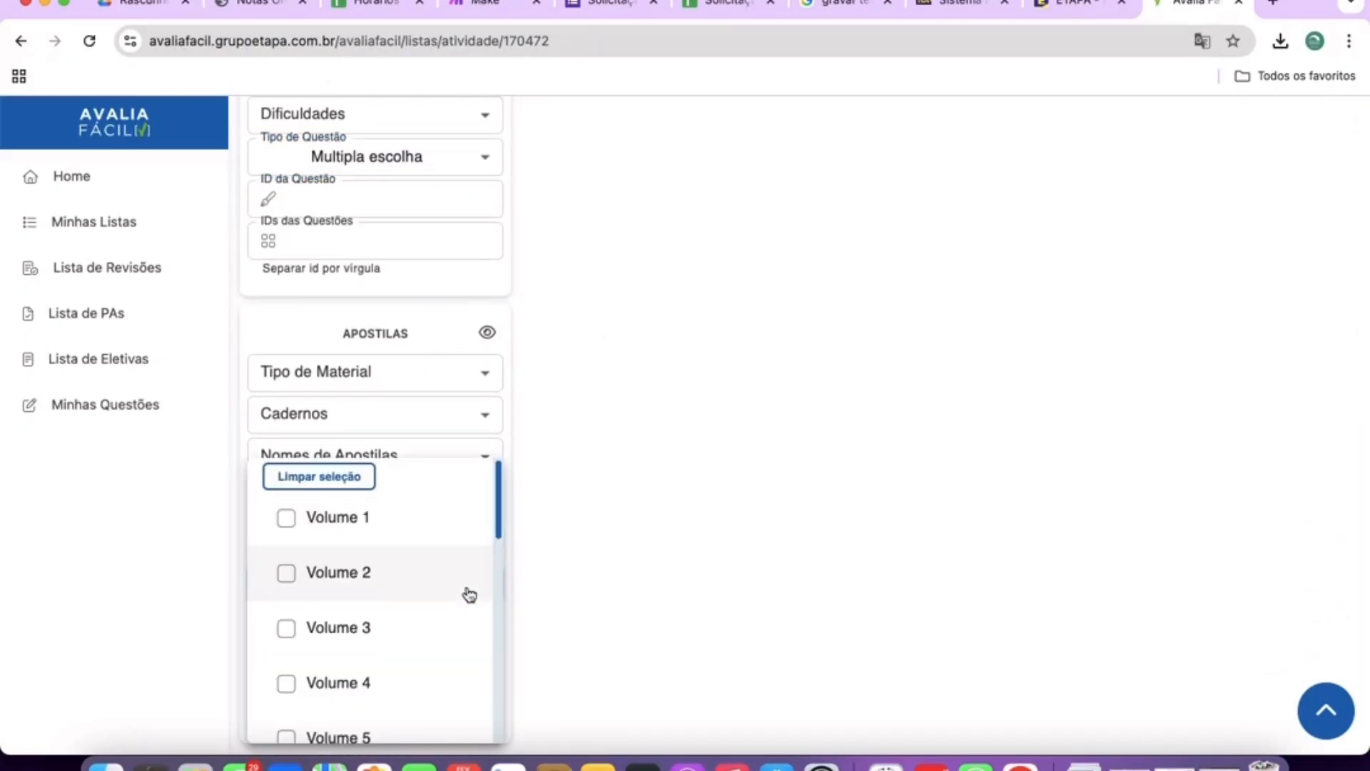
left_click(384, 685)
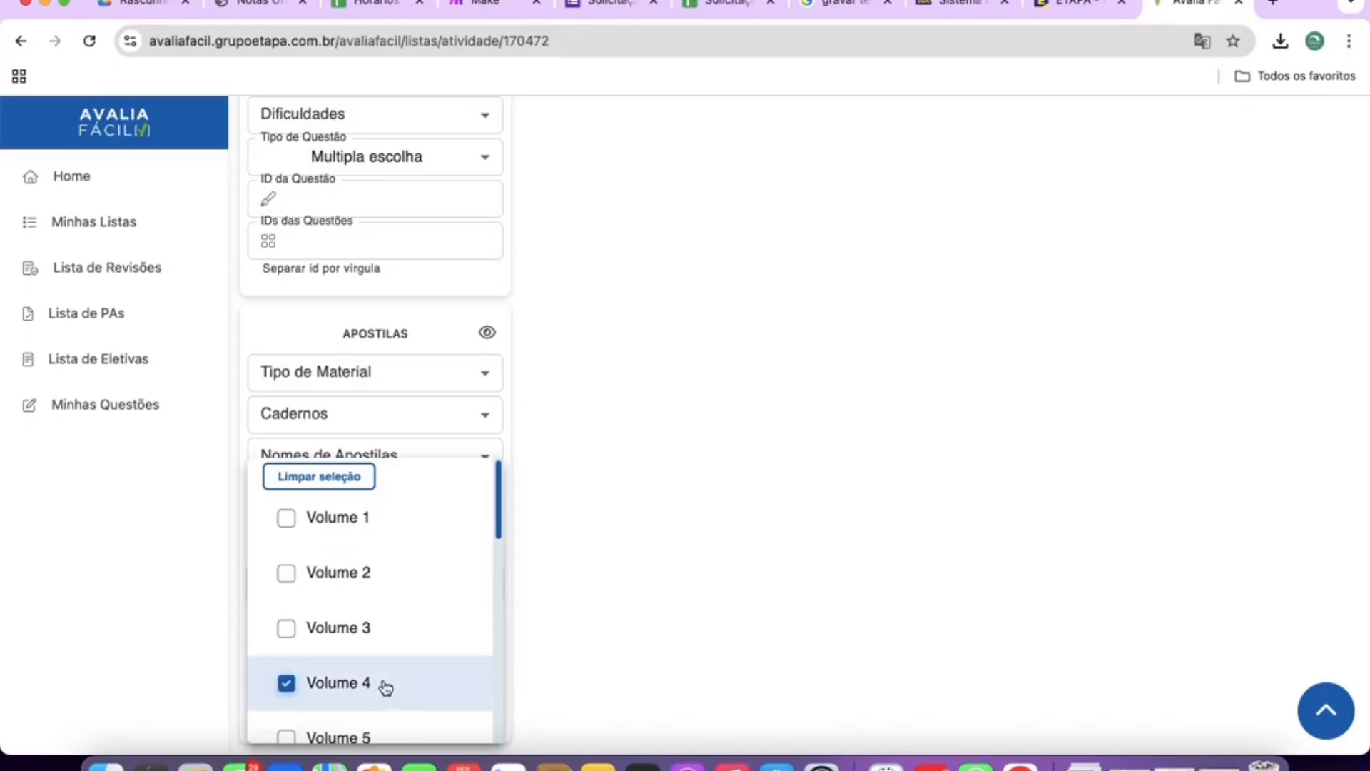
left_click(656, 610)
left_click(434, 581)
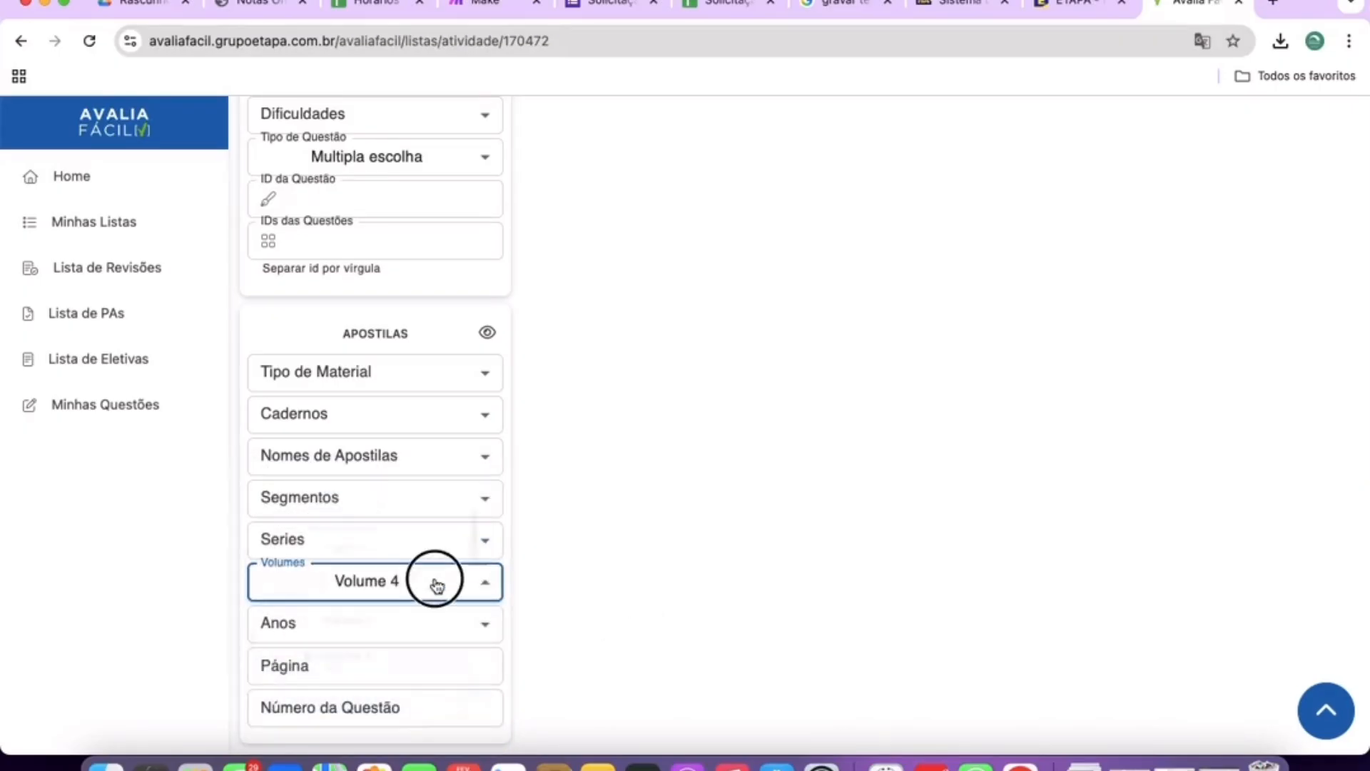
left_click(298, 585)
left_click(579, 637)
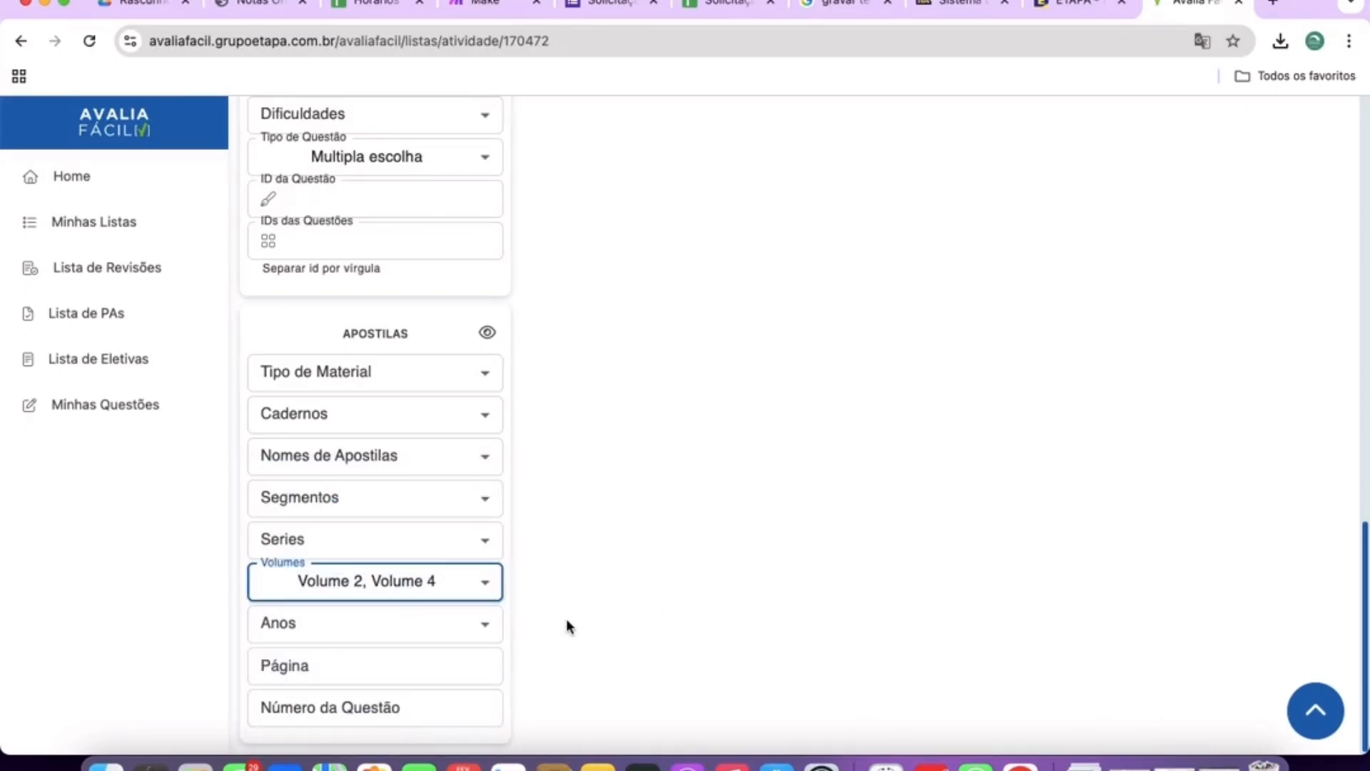
scroll(567, 618, "up", 10)
left_click(306, 317)
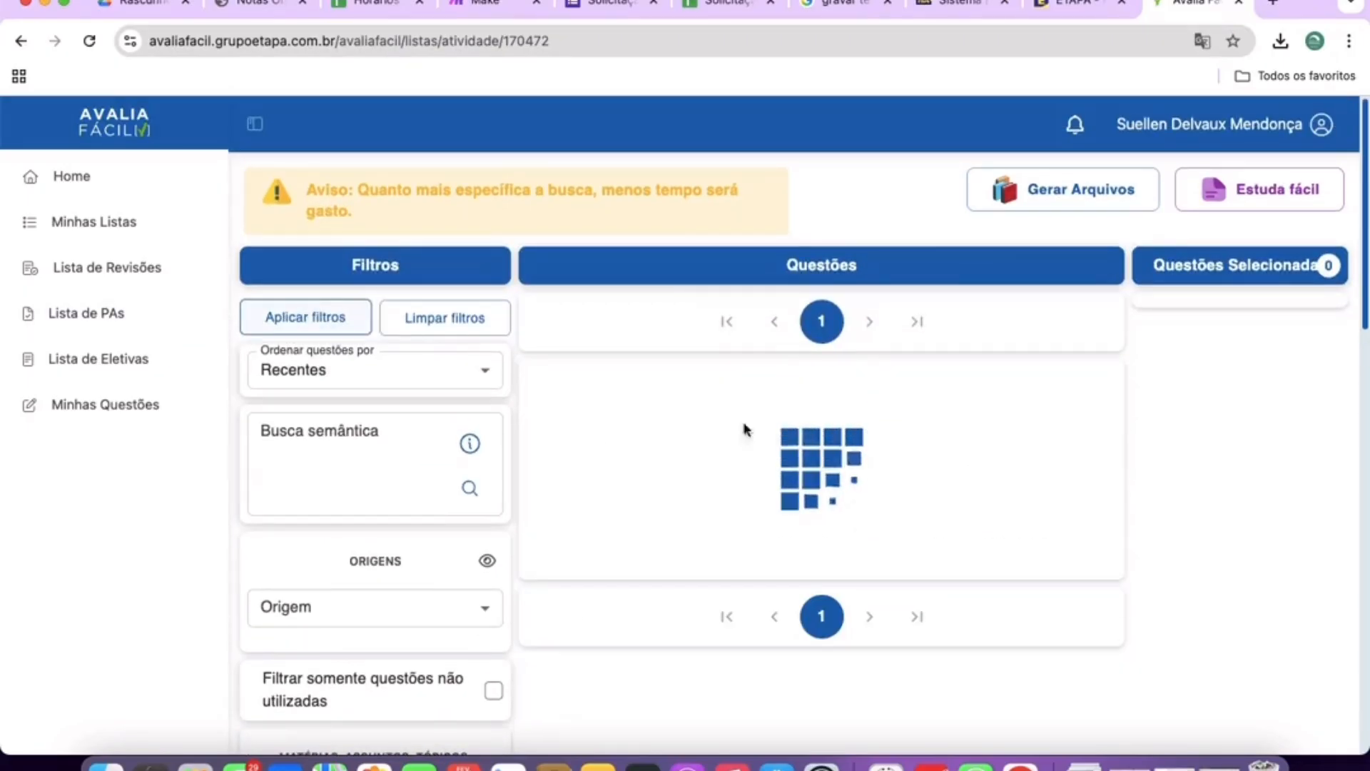
Browse the 314 matching questions and select question 455909.
left_click_drag(1058, 263, 1118, 265)
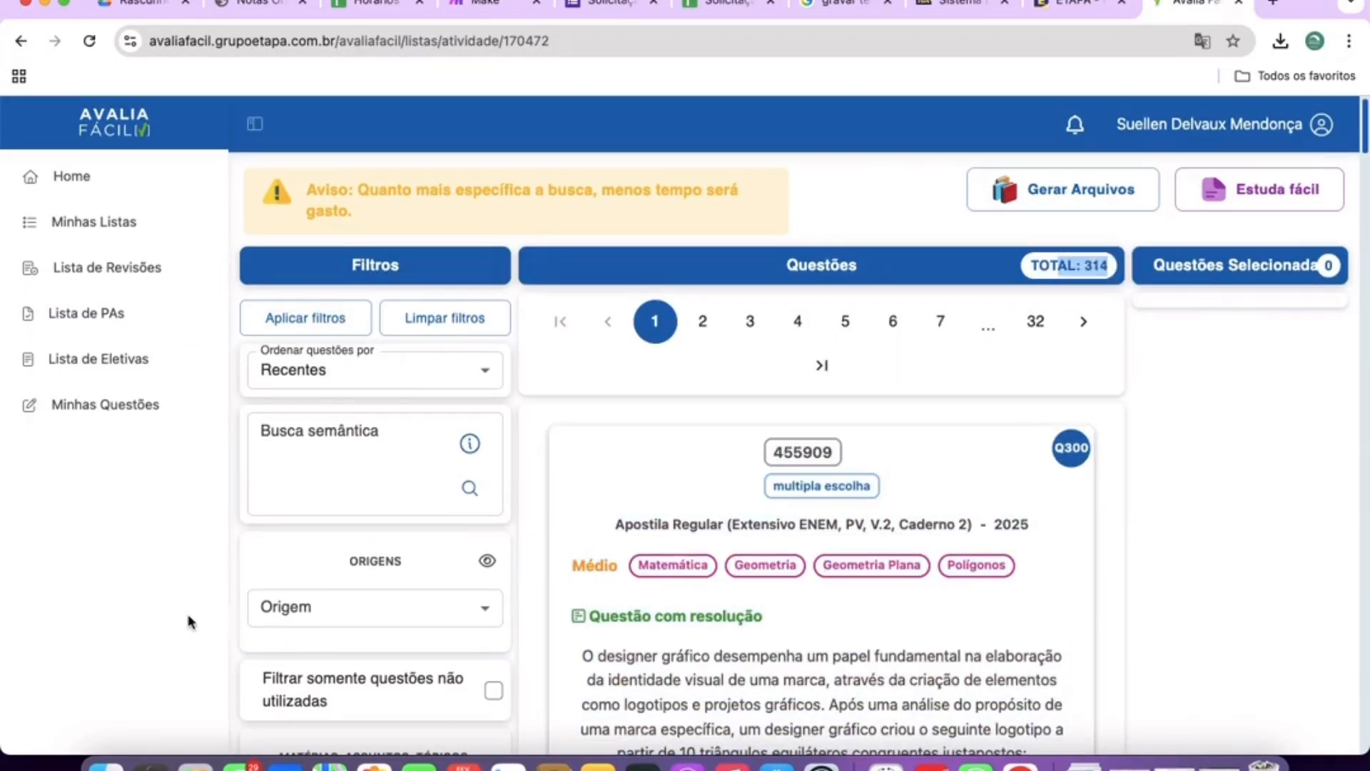
scroll(362, 488, "down", 7)
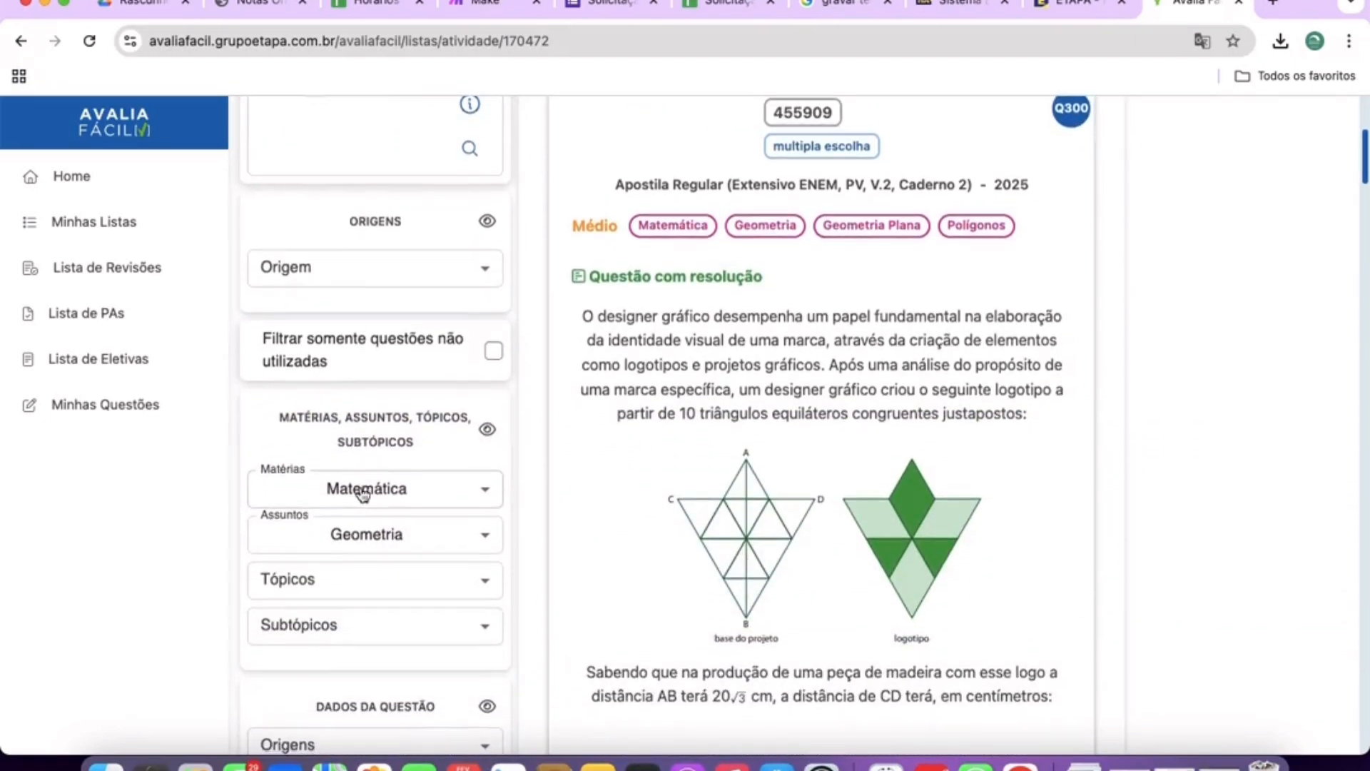
scroll(361, 497, "up", 7)
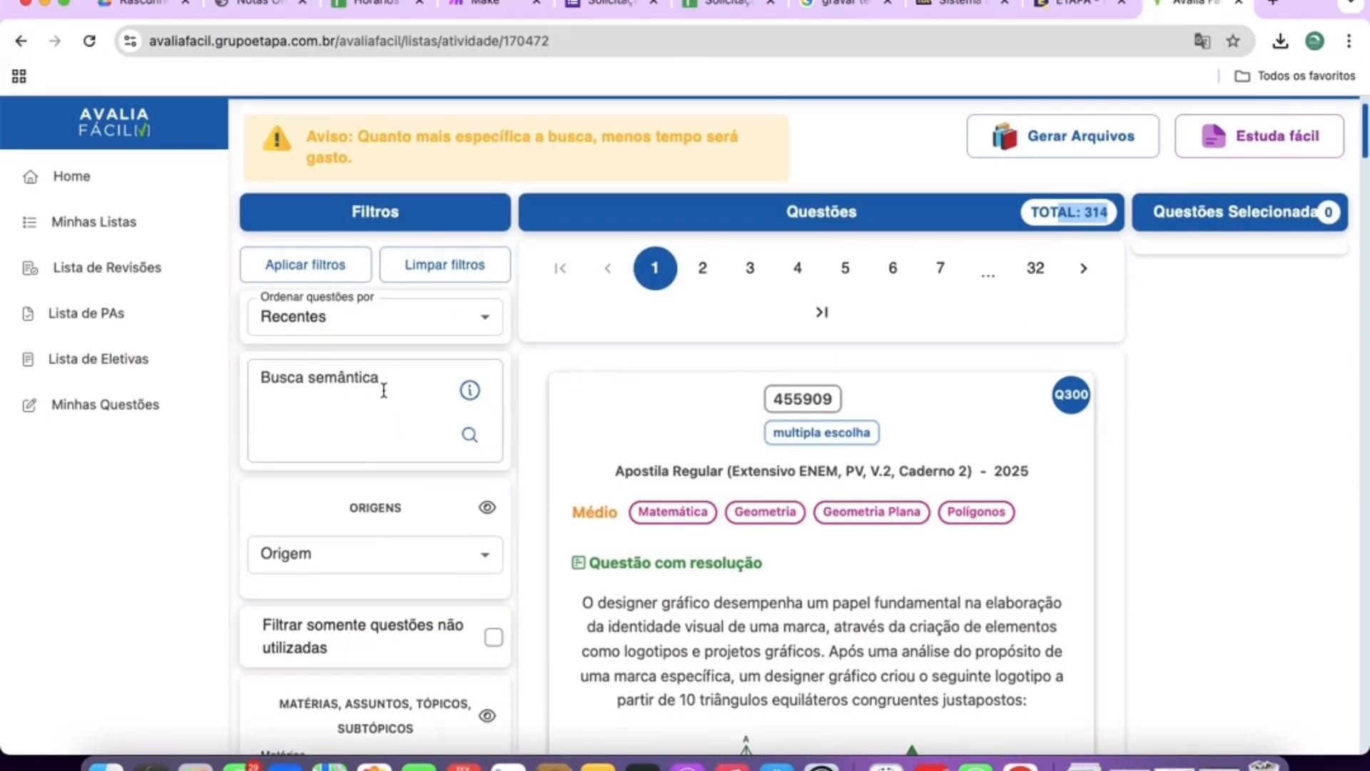
scroll(358, 433, "down", 3)
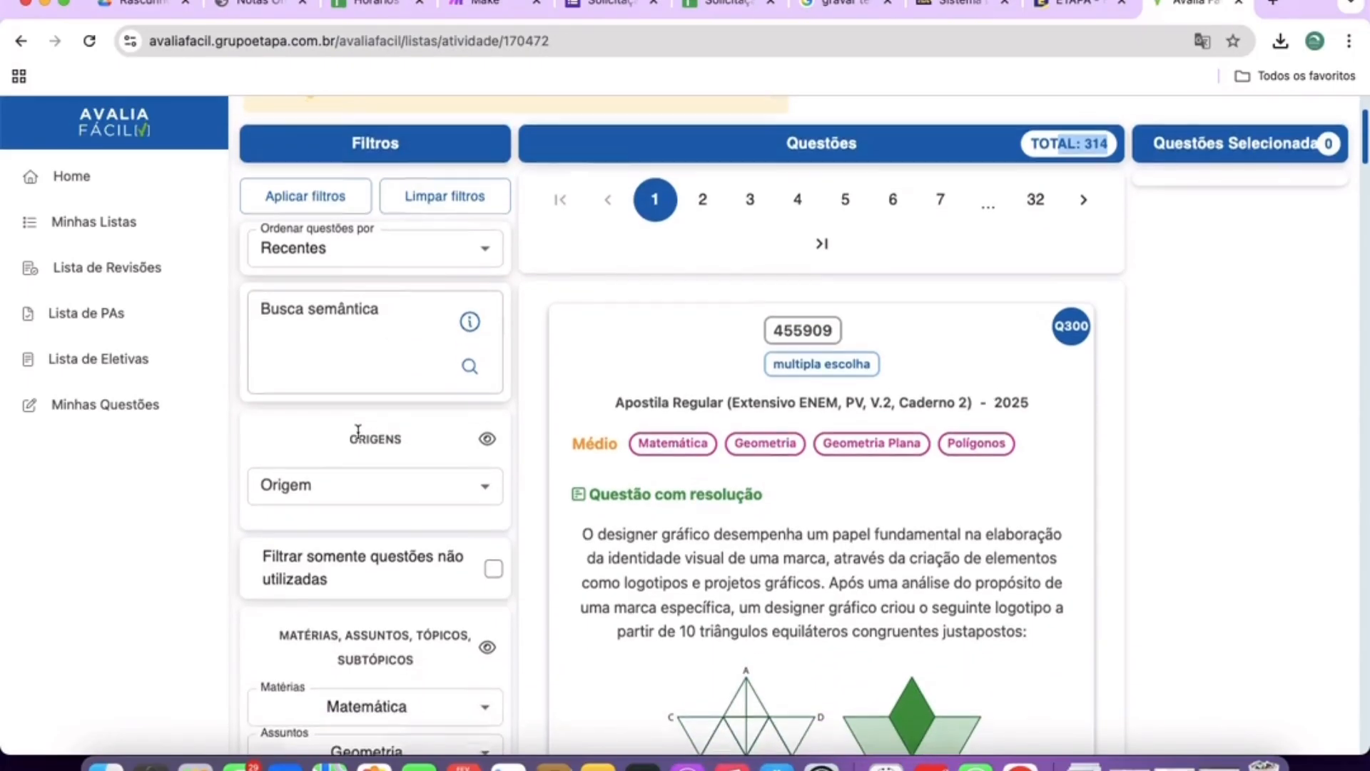
scroll(359, 438, "down", 1)
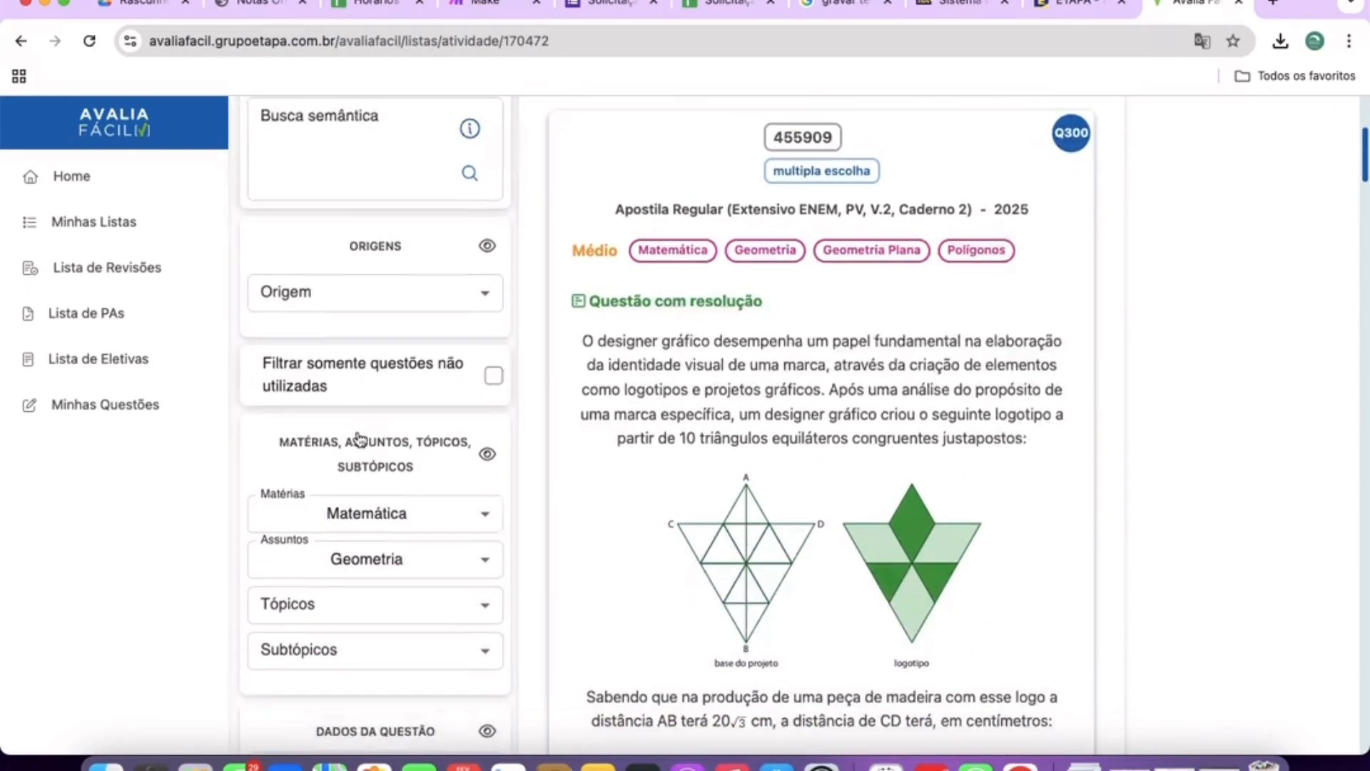
scroll(358, 437, "up", 1)
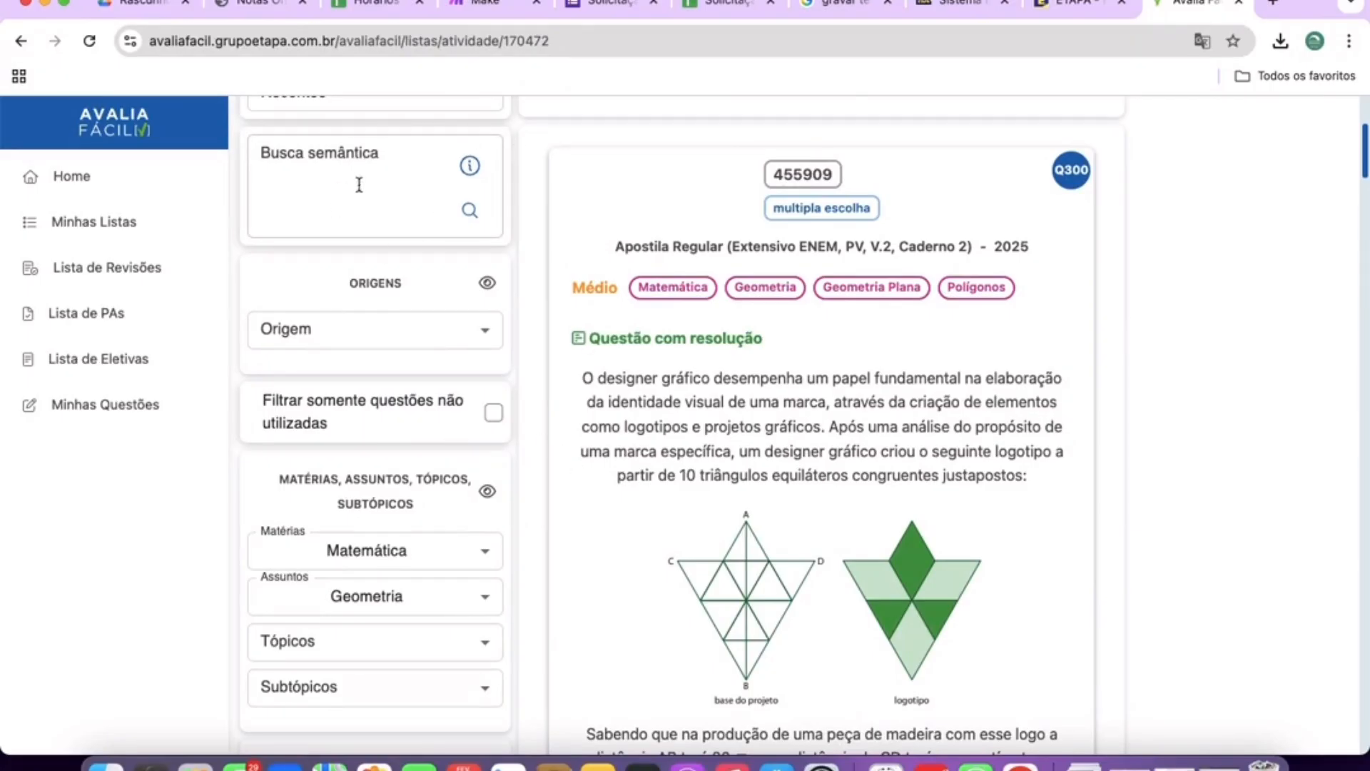
scroll(492, 395, "down", 1)
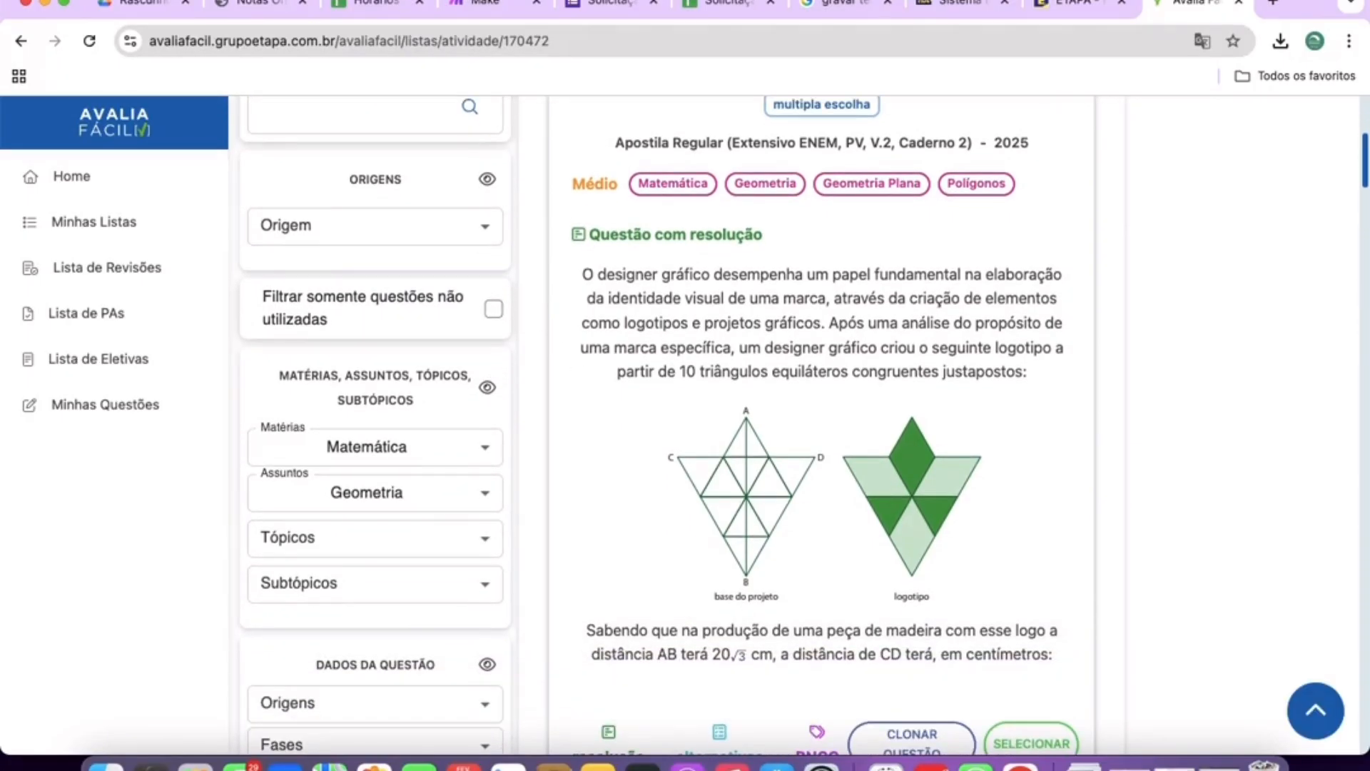
scroll(1122, 447, "down", 2)
scroll(1122, 447, "down", 2)
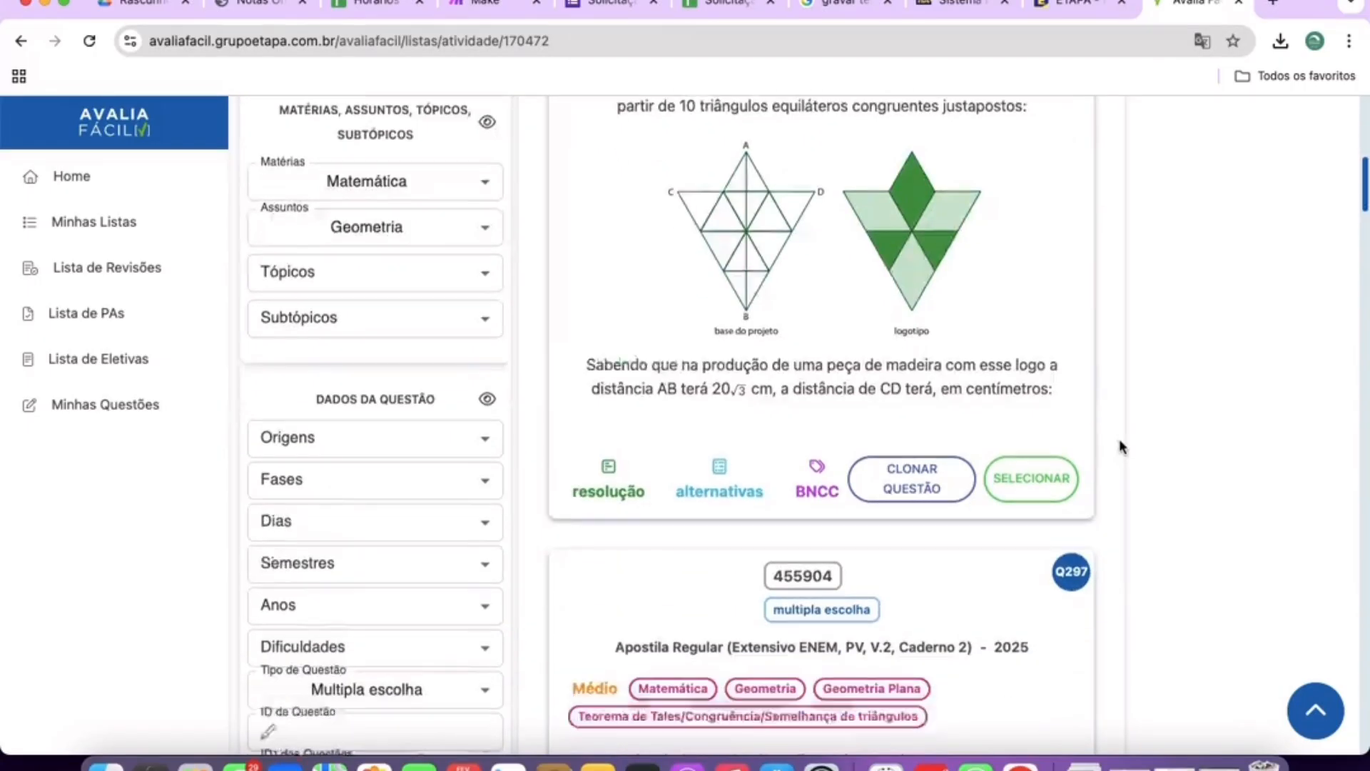
scroll(1088, 407, "up", 4)
scroll(787, 426, "up", 2)
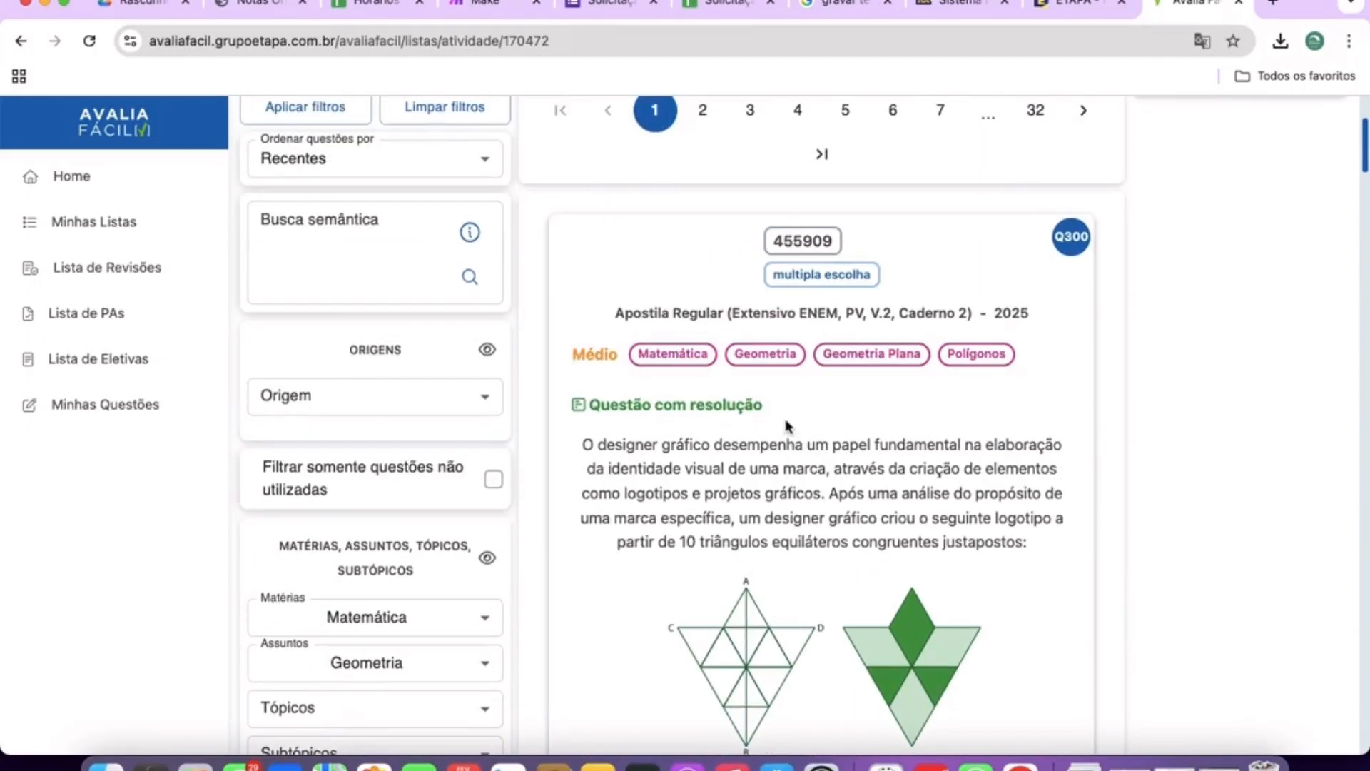
scroll(795, 431, "down", 7)
left_click(1038, 355)
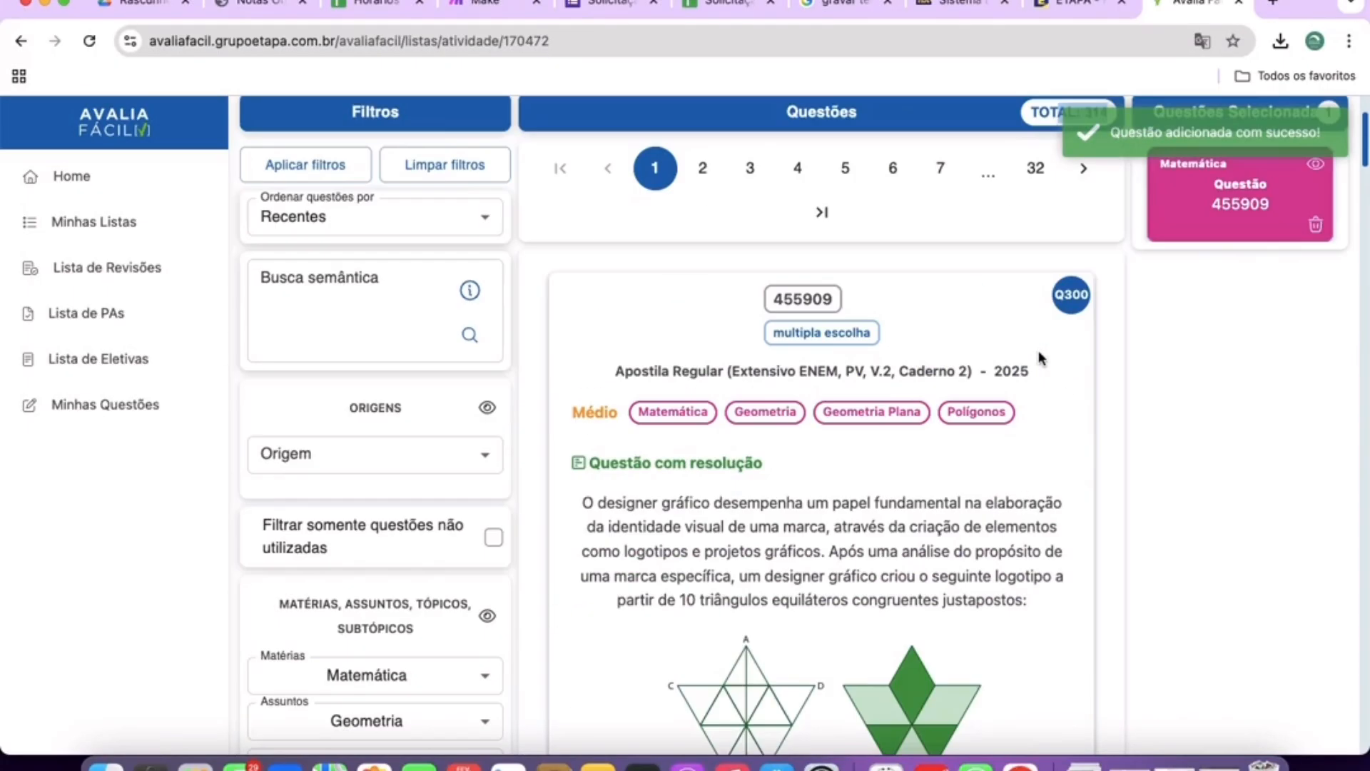
Also select question 455869, leaving two questions selected.
scroll(1228, 305, "up", 2)
scroll(1138, 538, "down", 10)
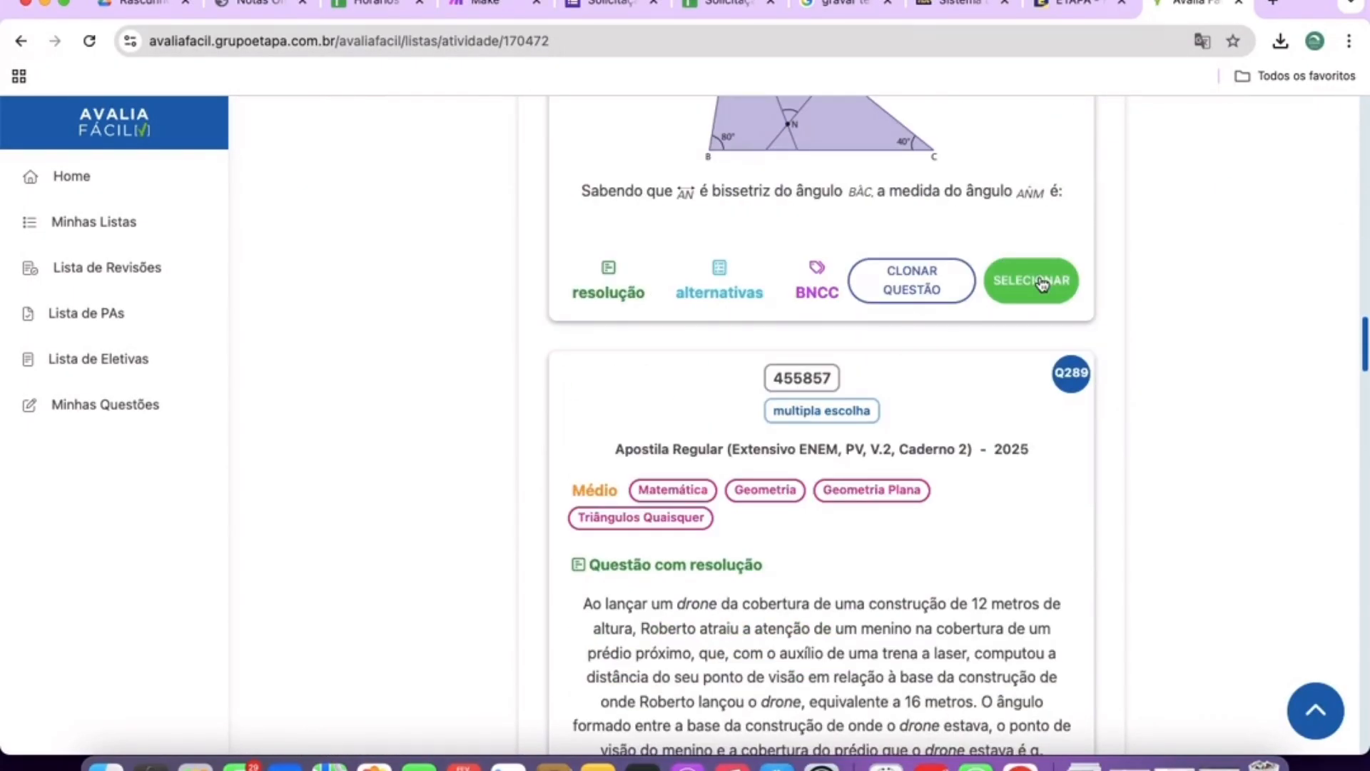
scroll(1041, 284, "up", 6)
scroll(1034, 328, "down", 5)
left_click(1029, 371)
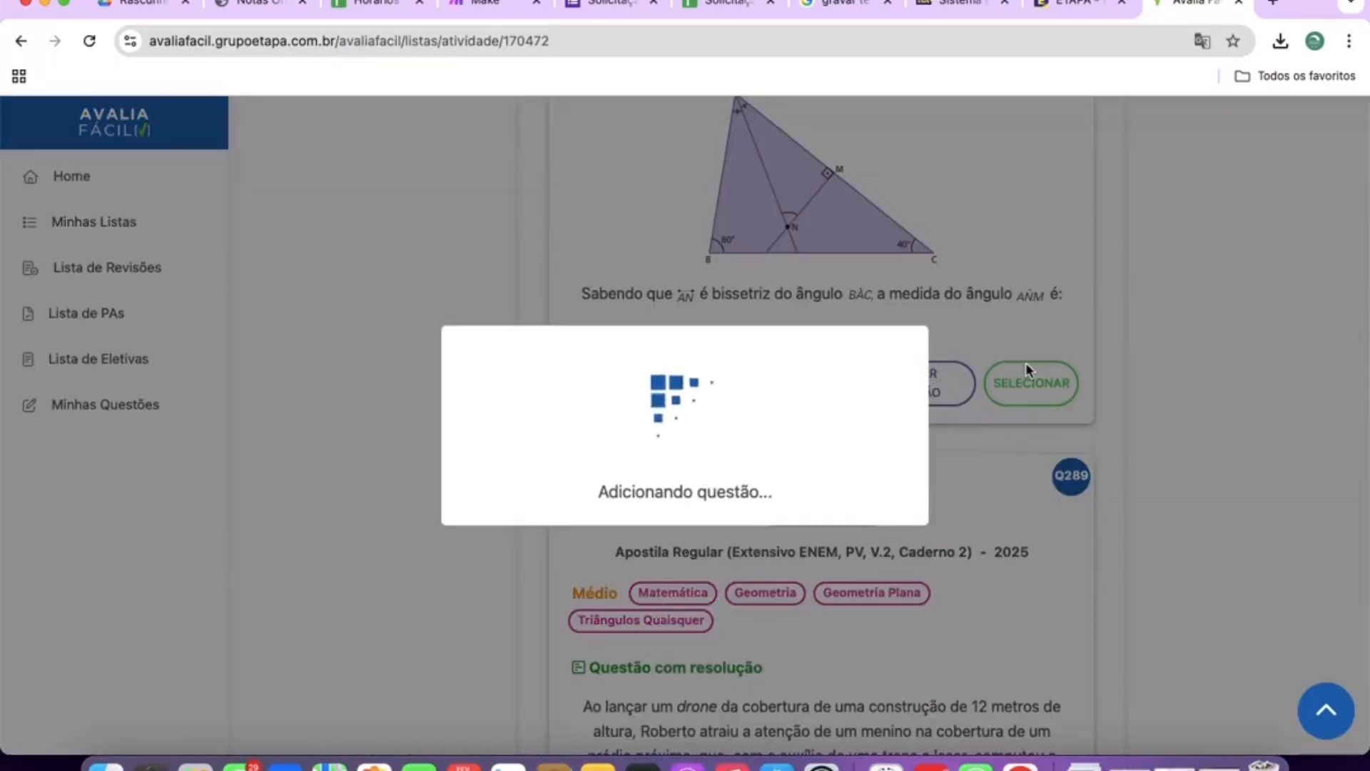
scroll(1027, 371, "up", 10)
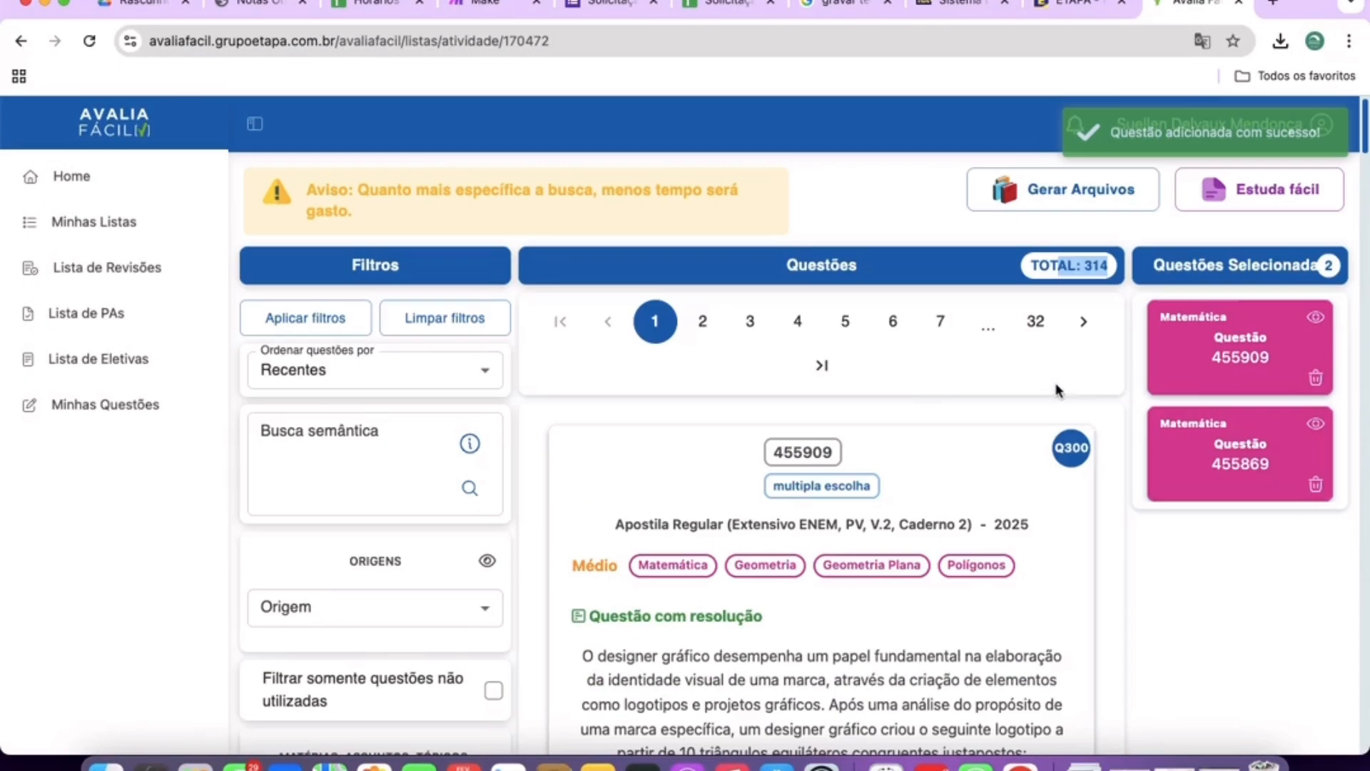
Create a new Estuda fácil simulado titled '1º EM - Astronomia Prova - 2'.
left_click(1216, 201)
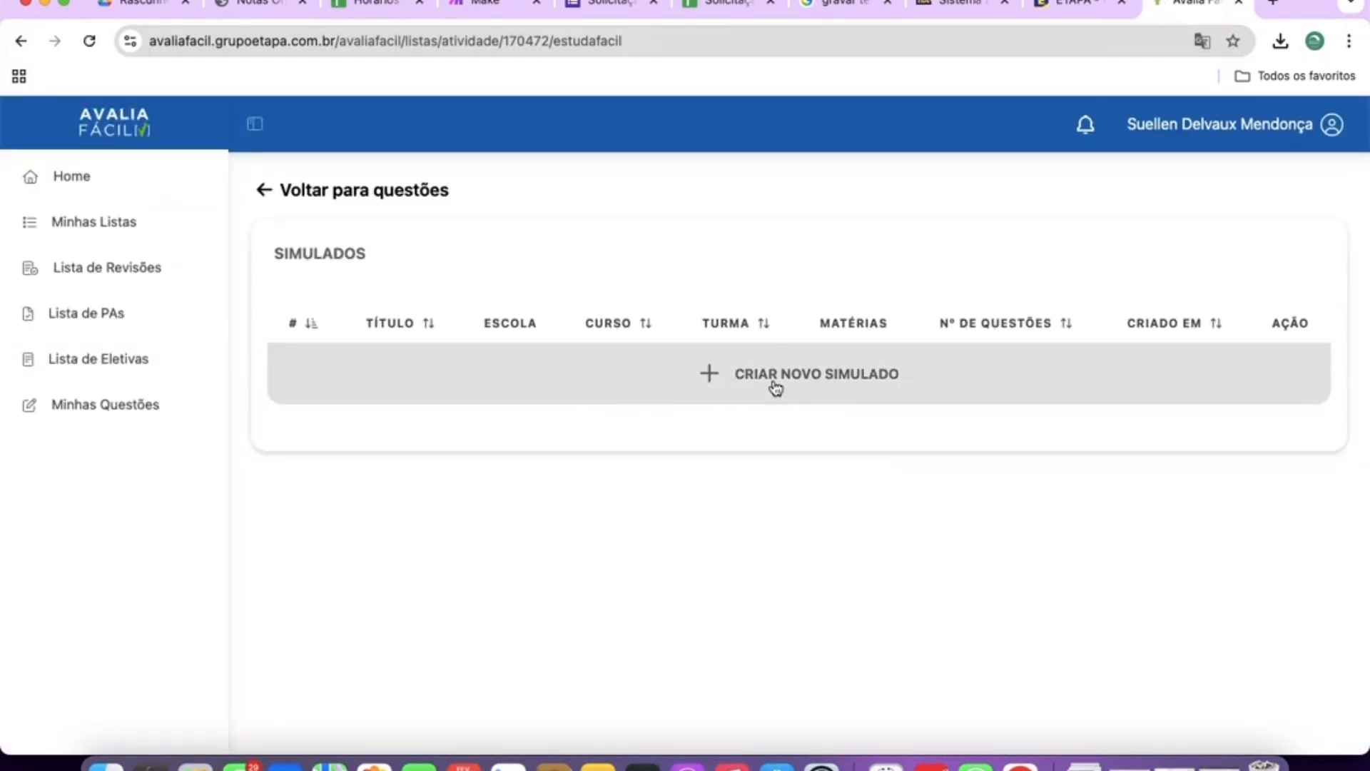
left_click(775, 388)
left_click(394, 397)
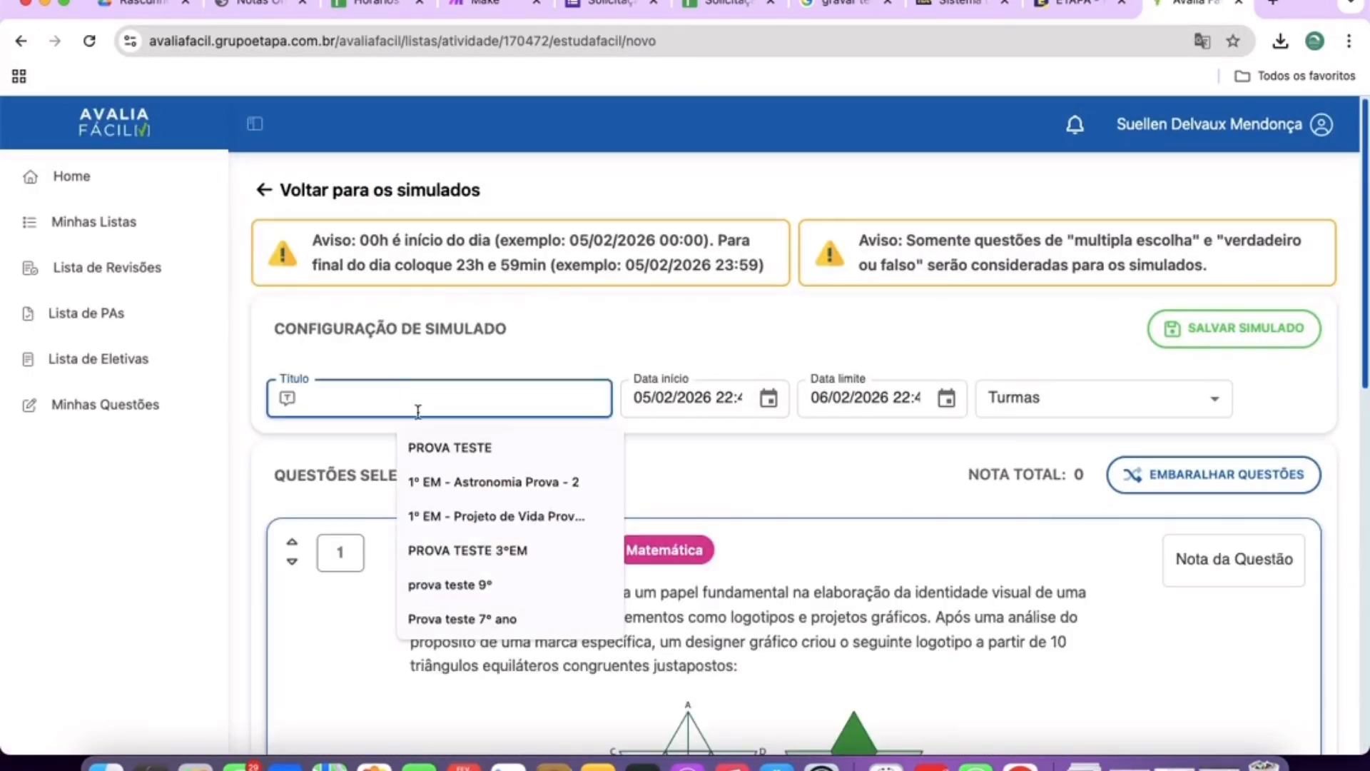
left_click(528, 473)
Check the simulado's start and end dates, class list and question 1 score options.
left_click(703, 396)
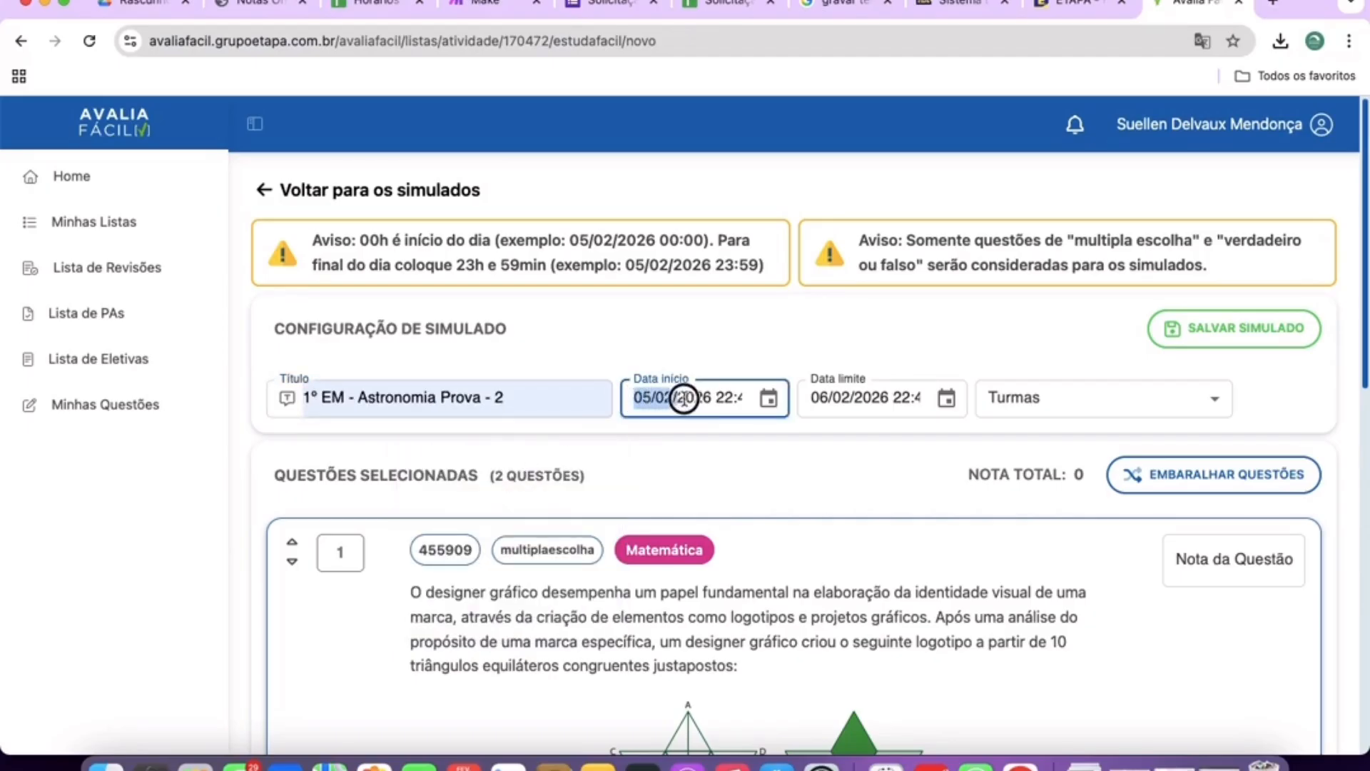
left_click(842, 398)
left_click(1013, 411)
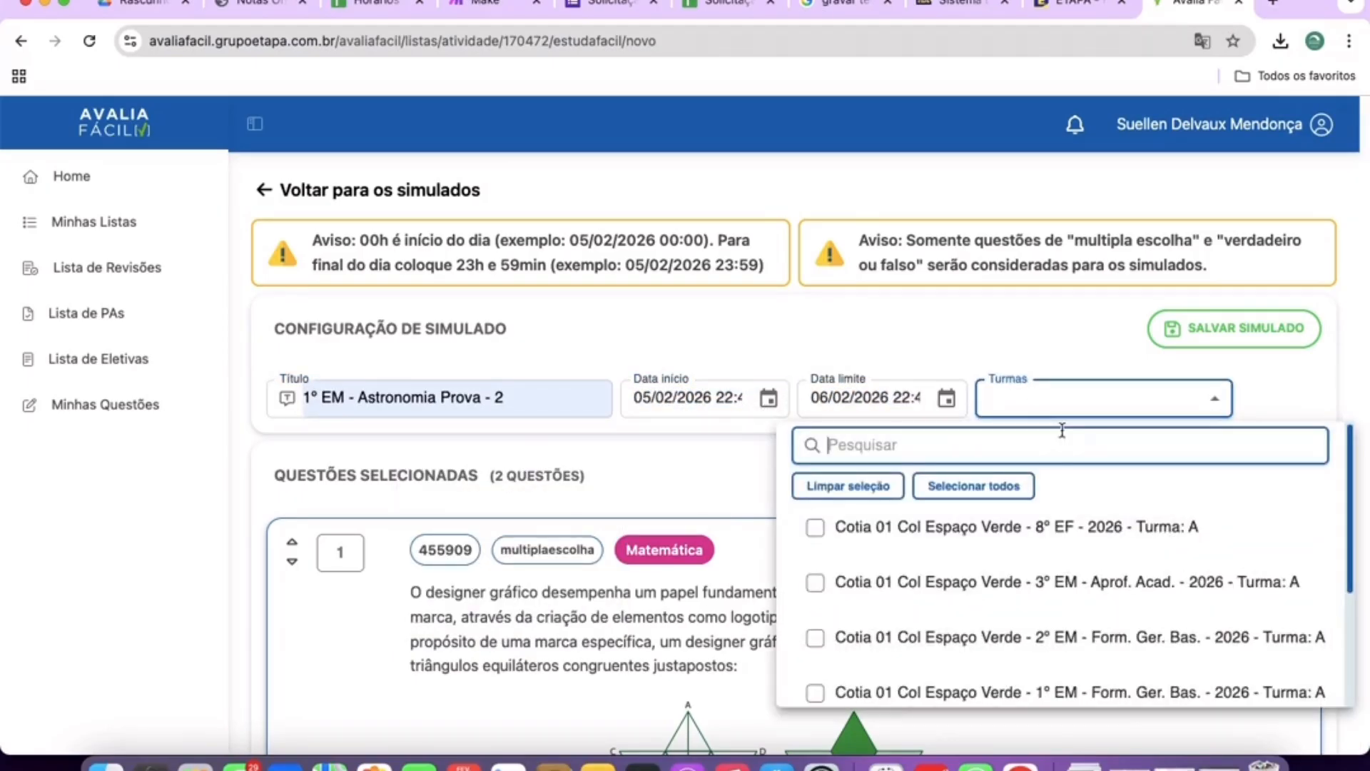
scroll(1102, 607, "down", 3)
left_click(992, 343)
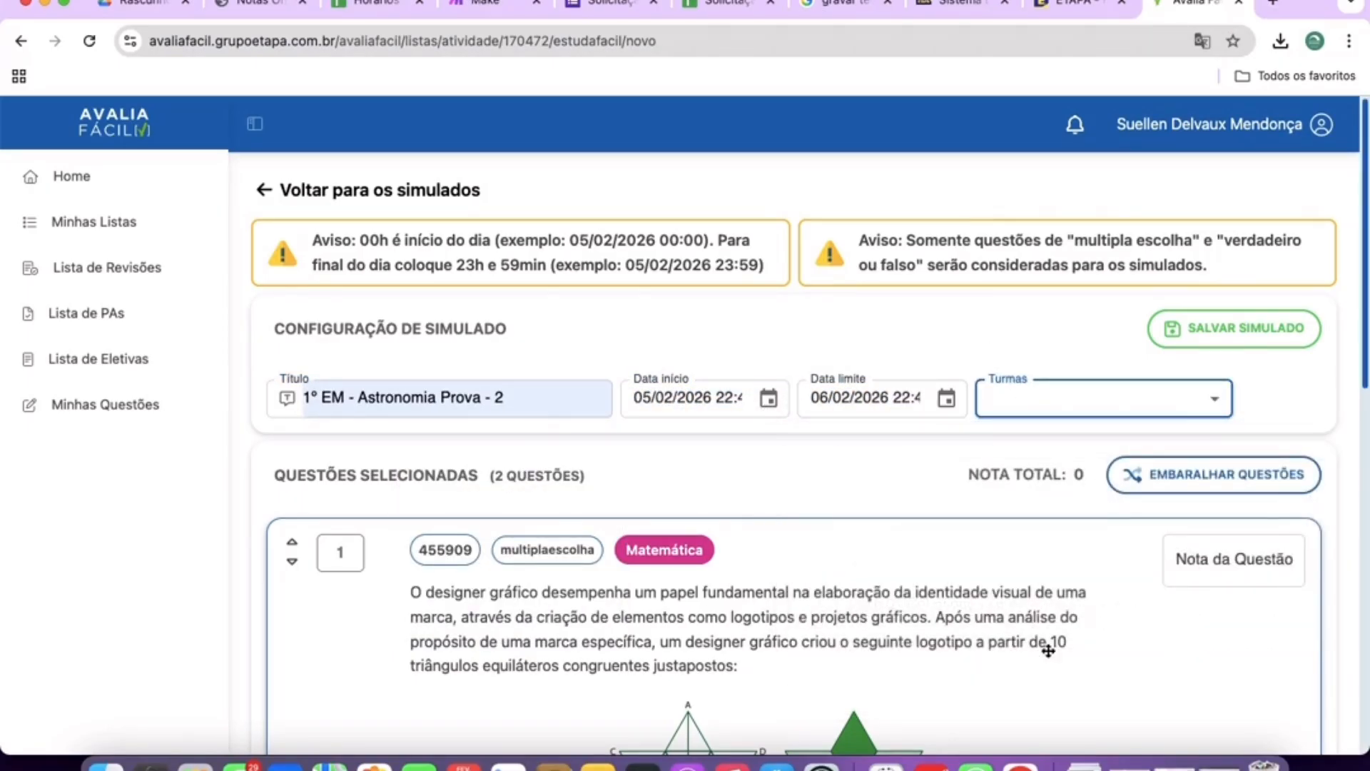
scroll(1043, 648, "down", 6)
left_click(1191, 112)
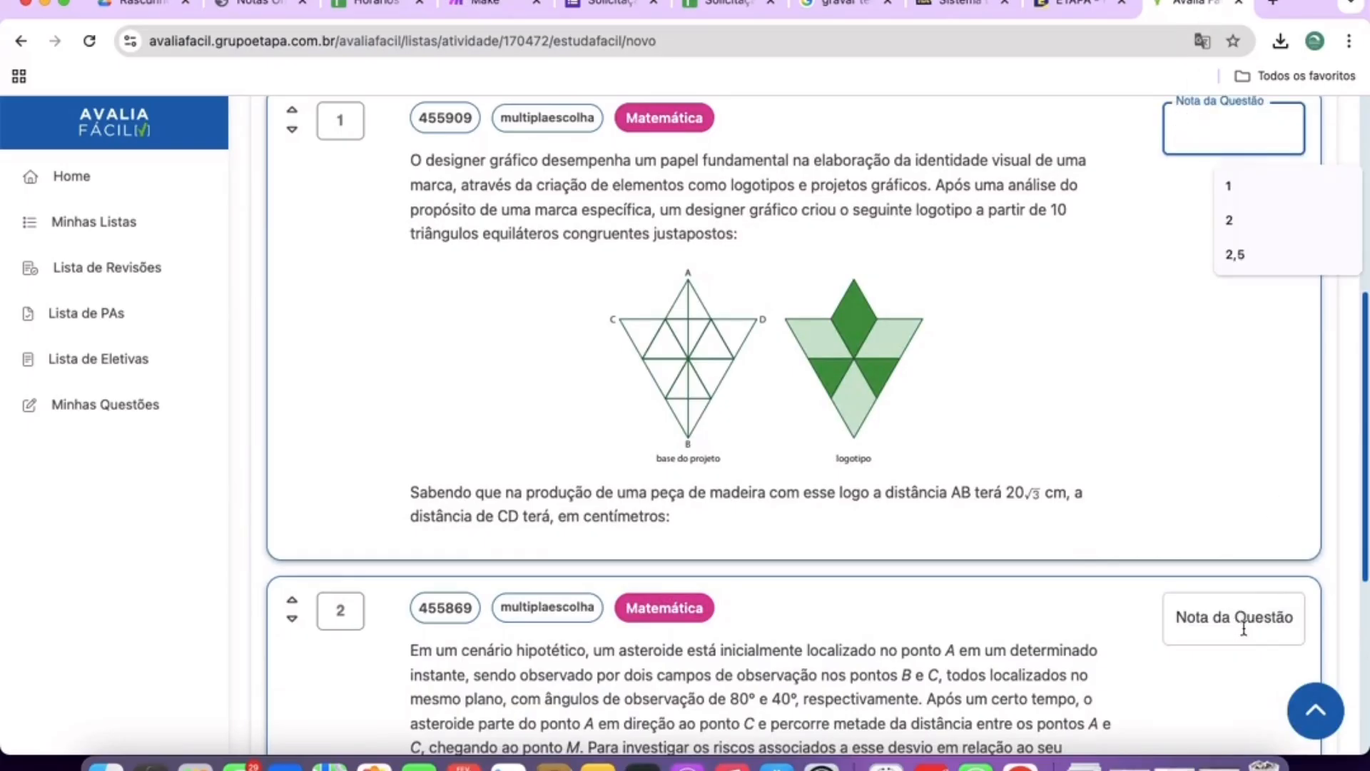
scroll(1245, 621, "up", 6)
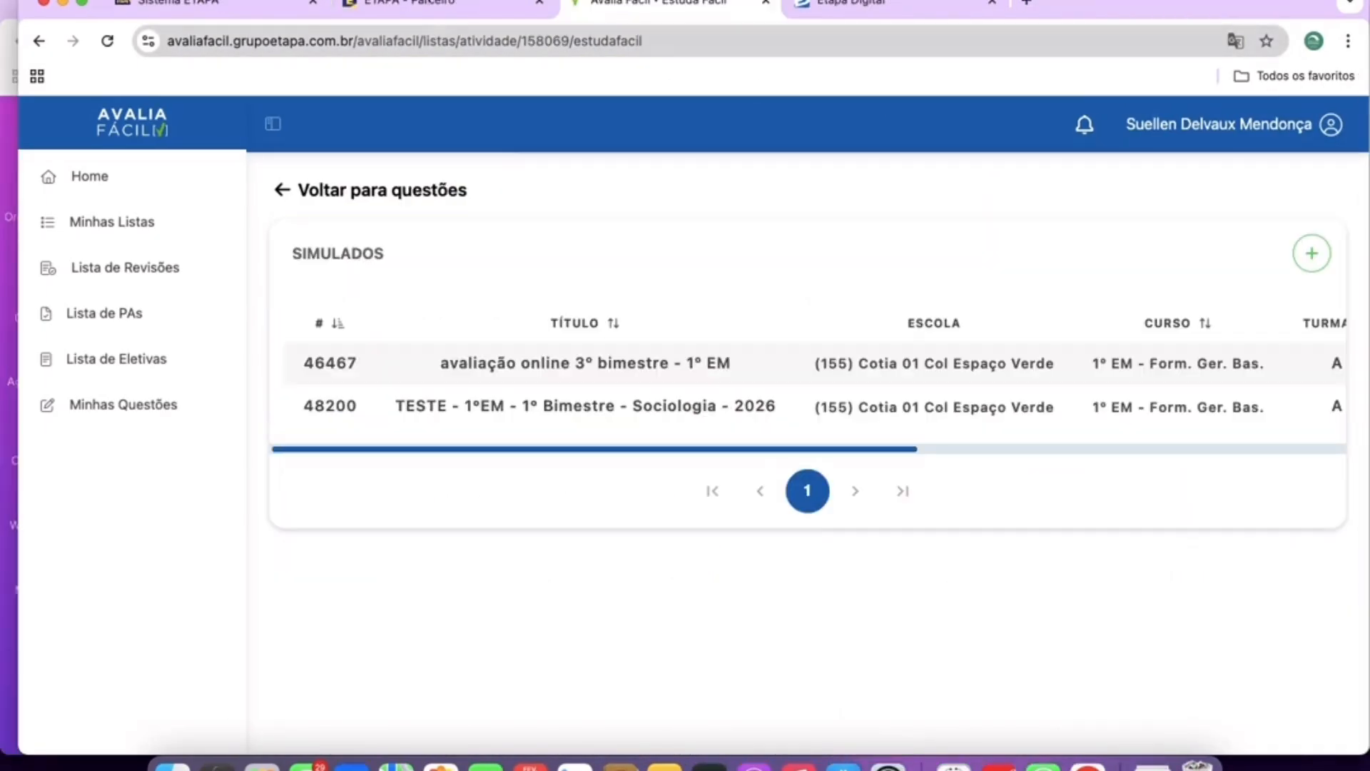
Return to the ETAPA - Parceiro portal, reload it, and review the TESTE assessment's details.
left_click(434, 3)
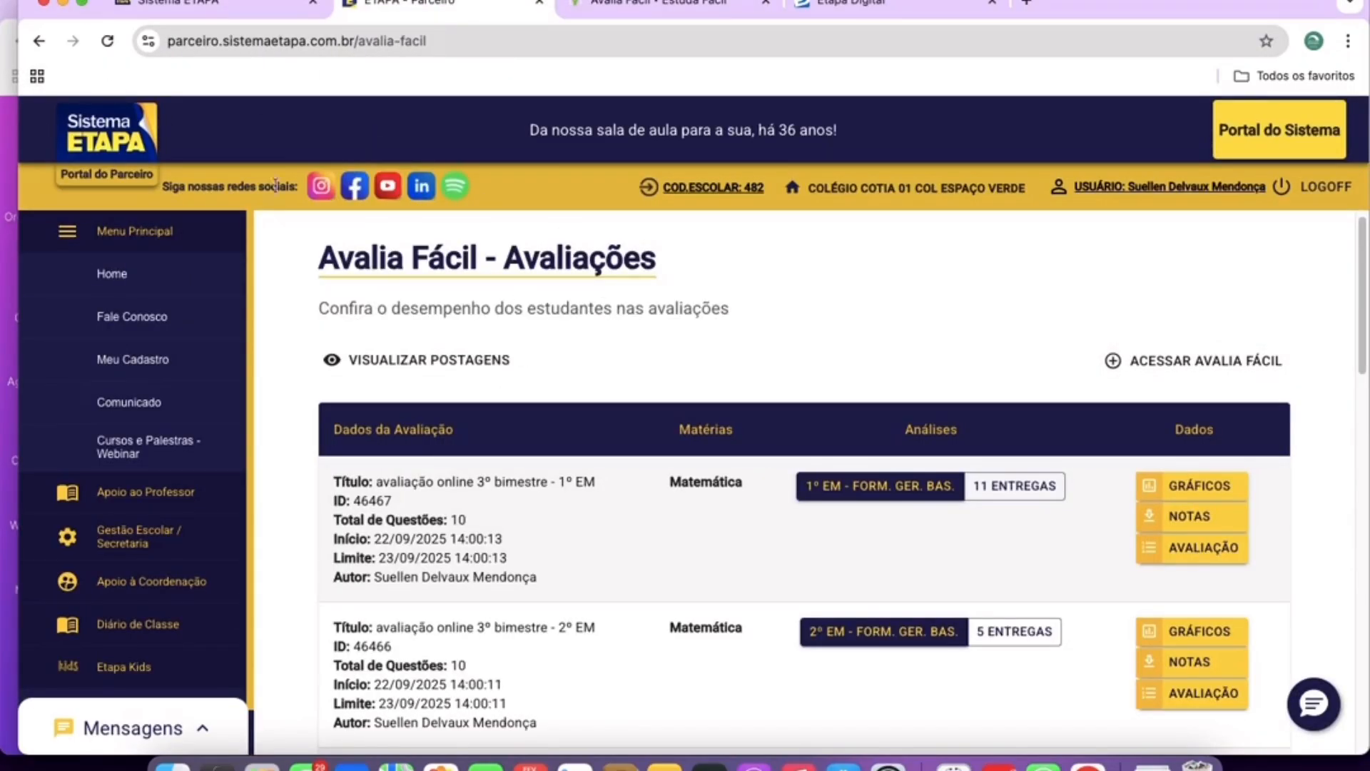
left_click(107, 41)
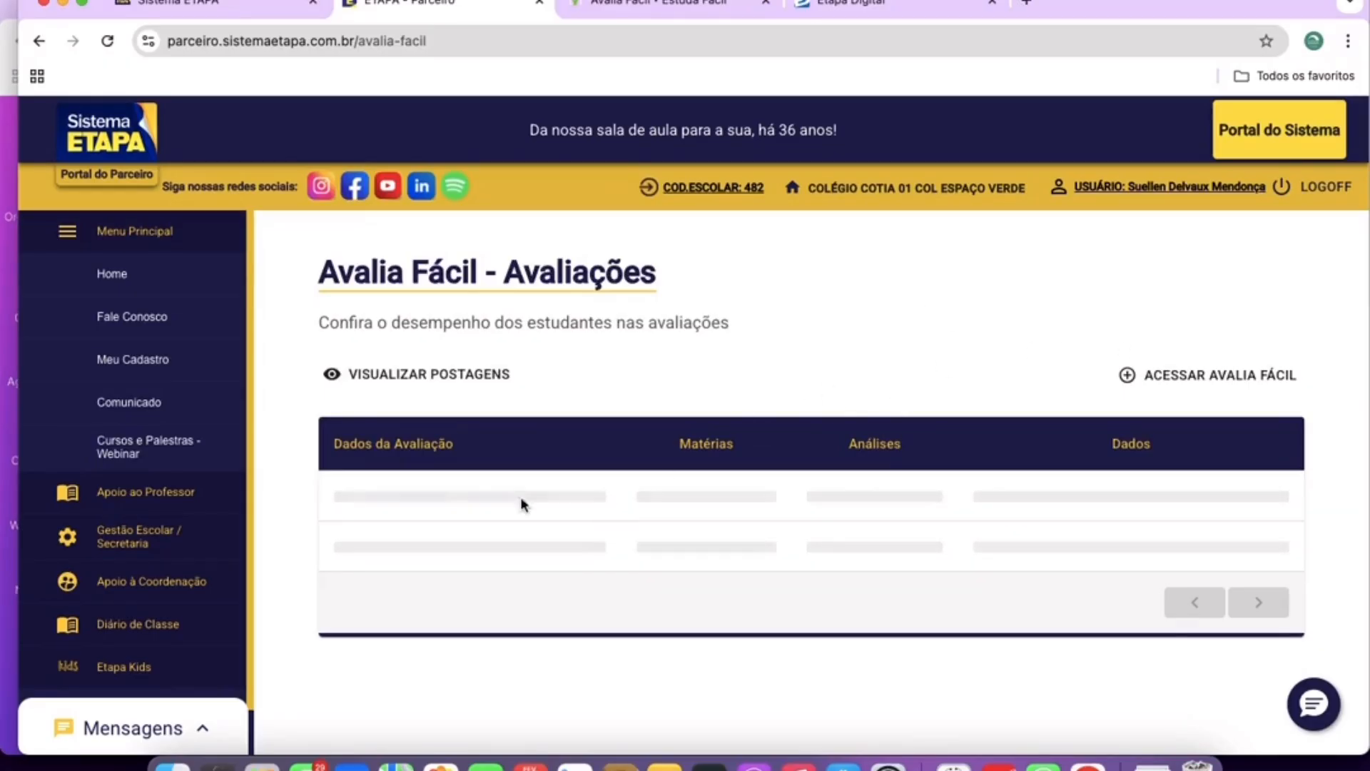
scroll(684, 621, "down", 3)
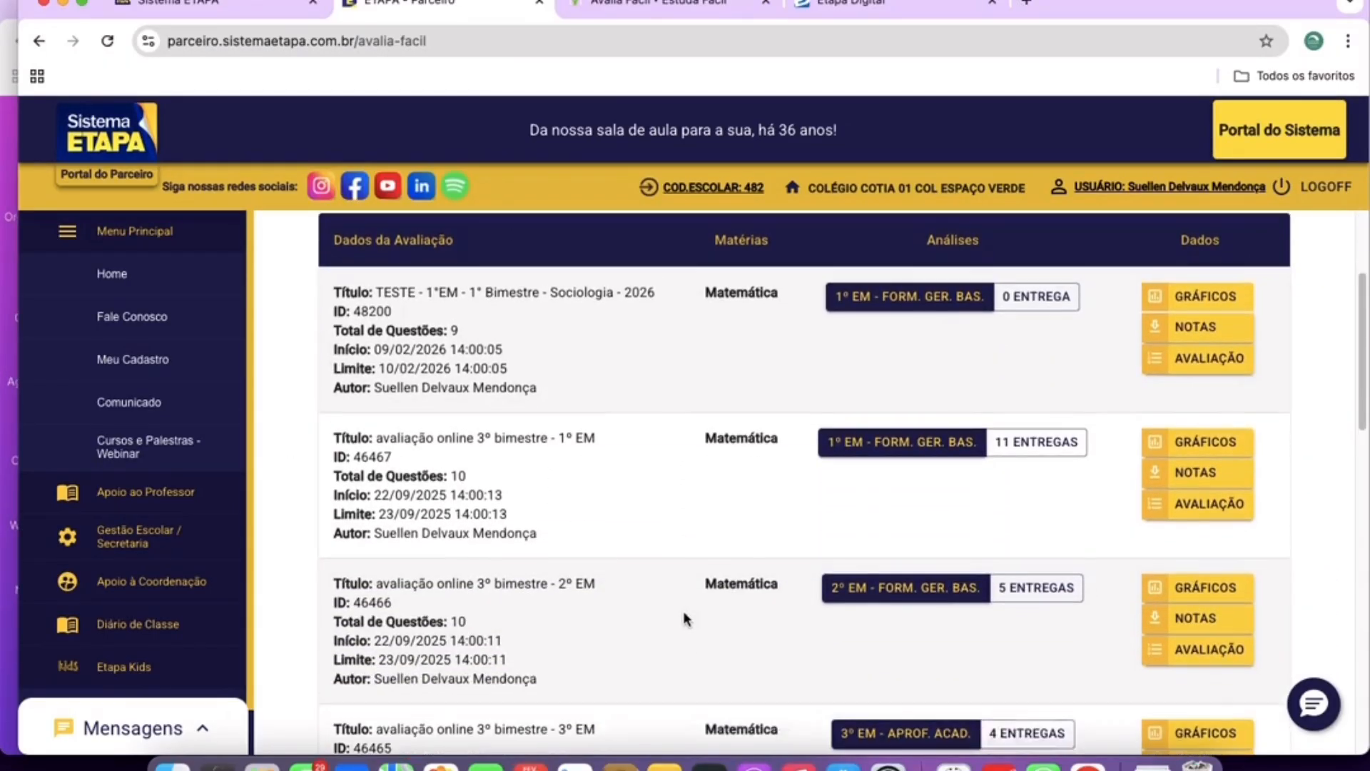
left_click_drag(334, 282, 690, 385)
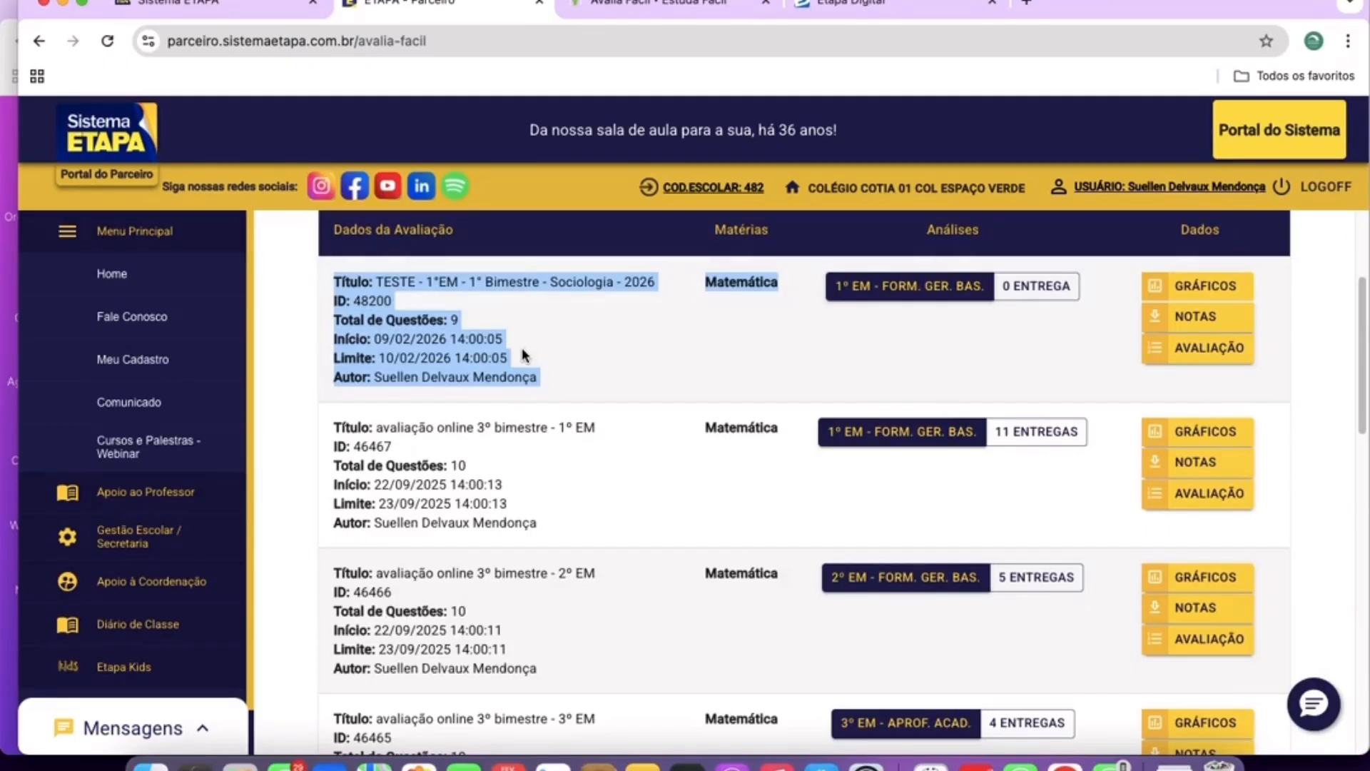
Check the 1º EM assessment's dates and open its student grades.
scroll(524, 355, "down", 4)
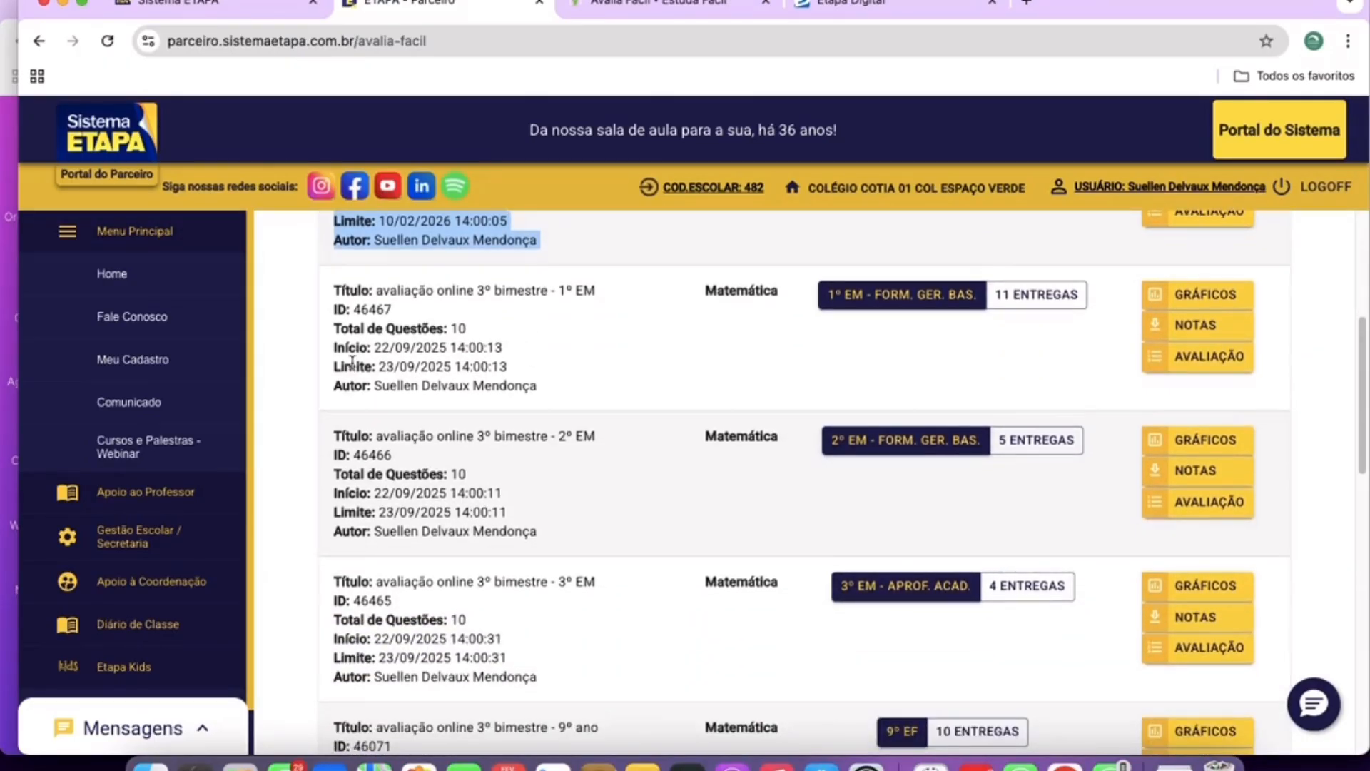
left_click_drag(353, 349, 560, 367)
left_click(543, 368)
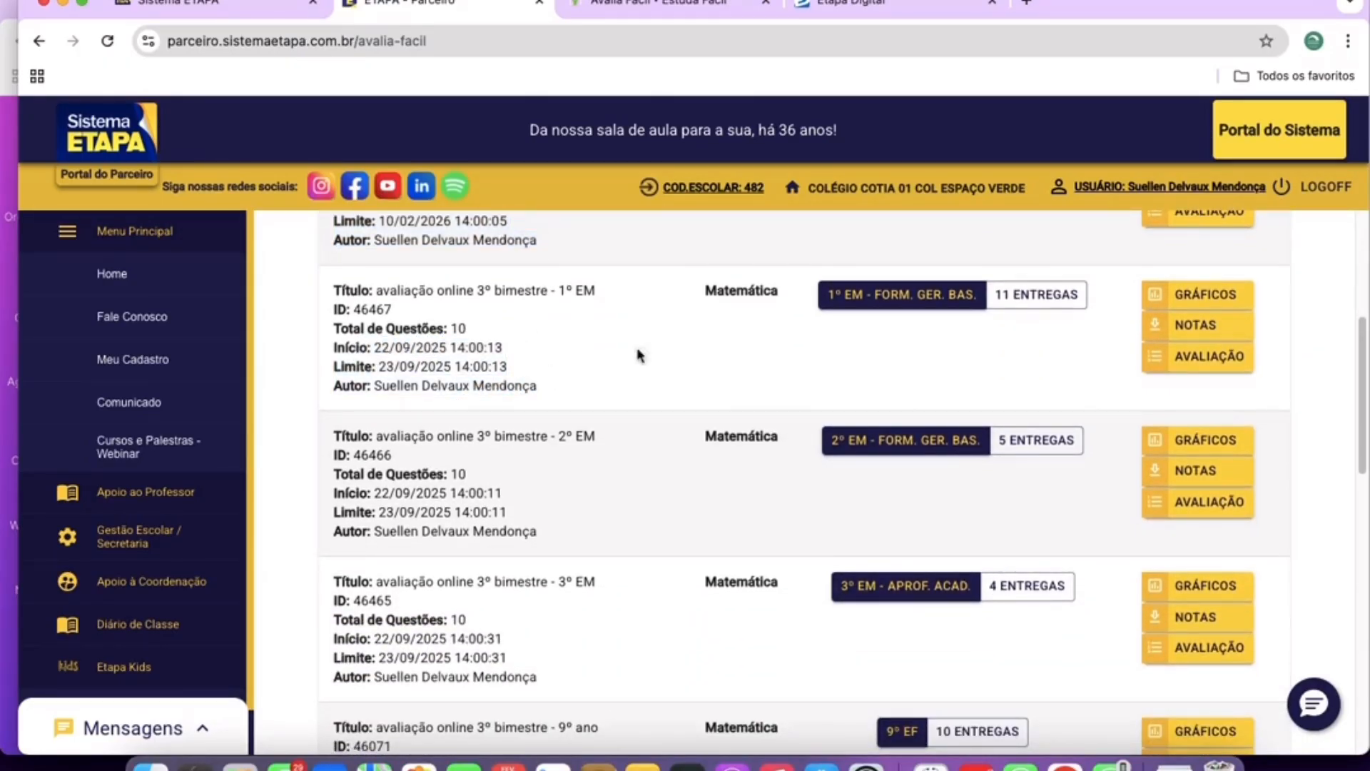
scroll(1126, 327, "up", 1)
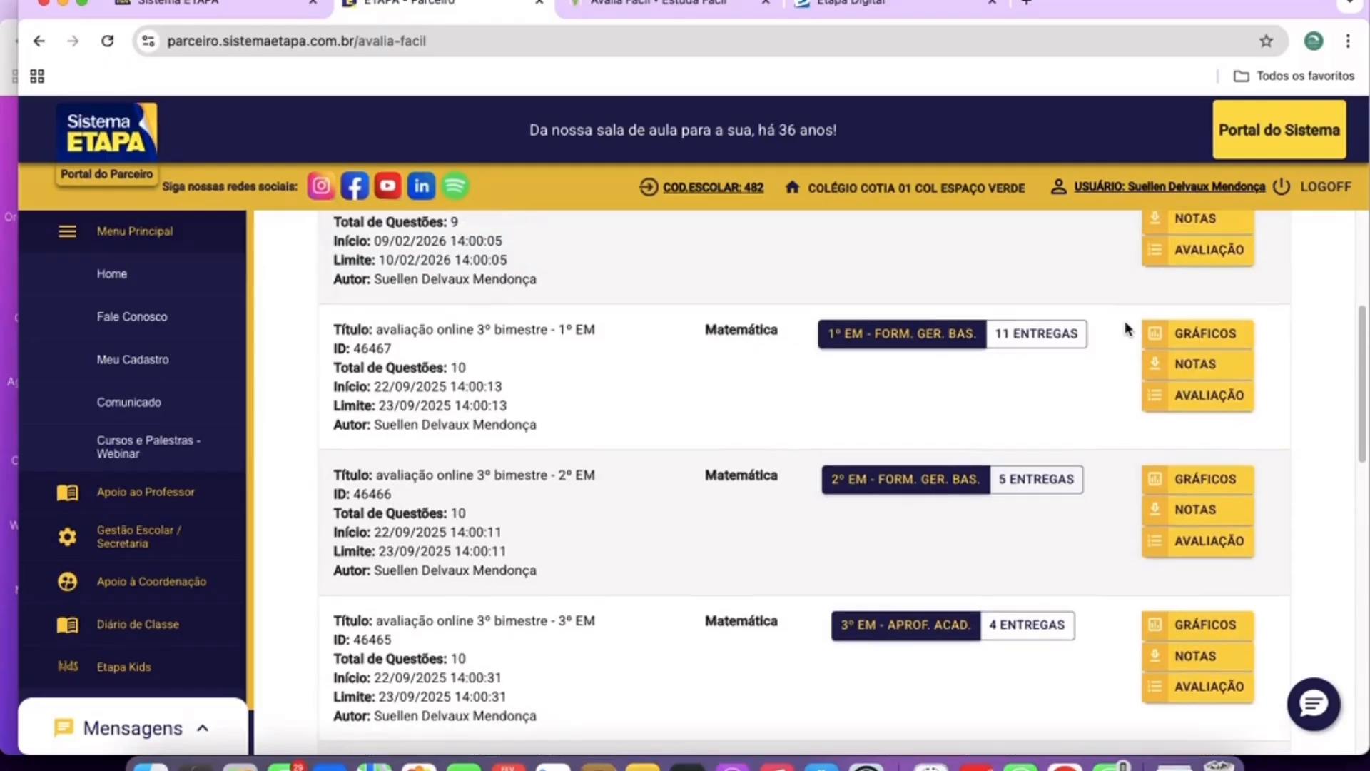
left_click(956, 341)
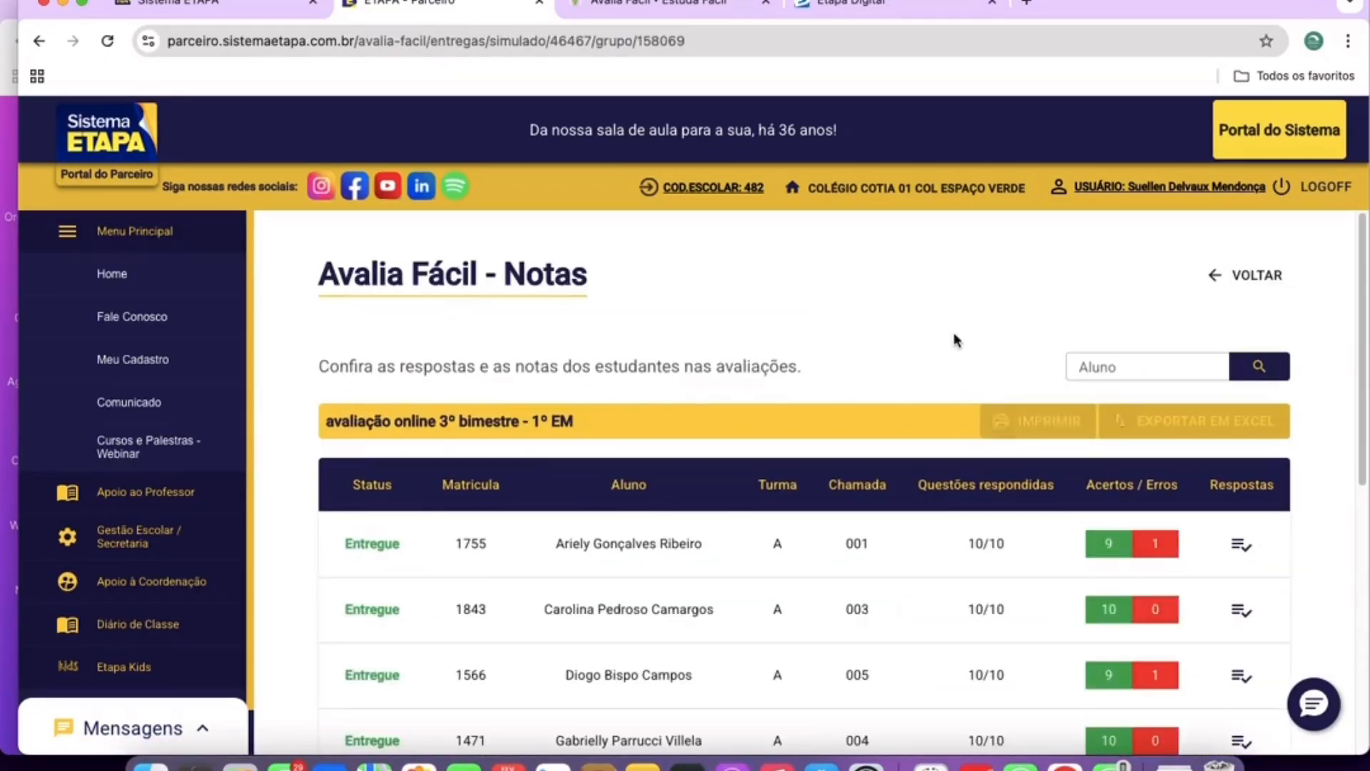
left_click_drag(364, 450, 539, 650)
left_click(539, 649)
scroll(544, 642, "down", 3)
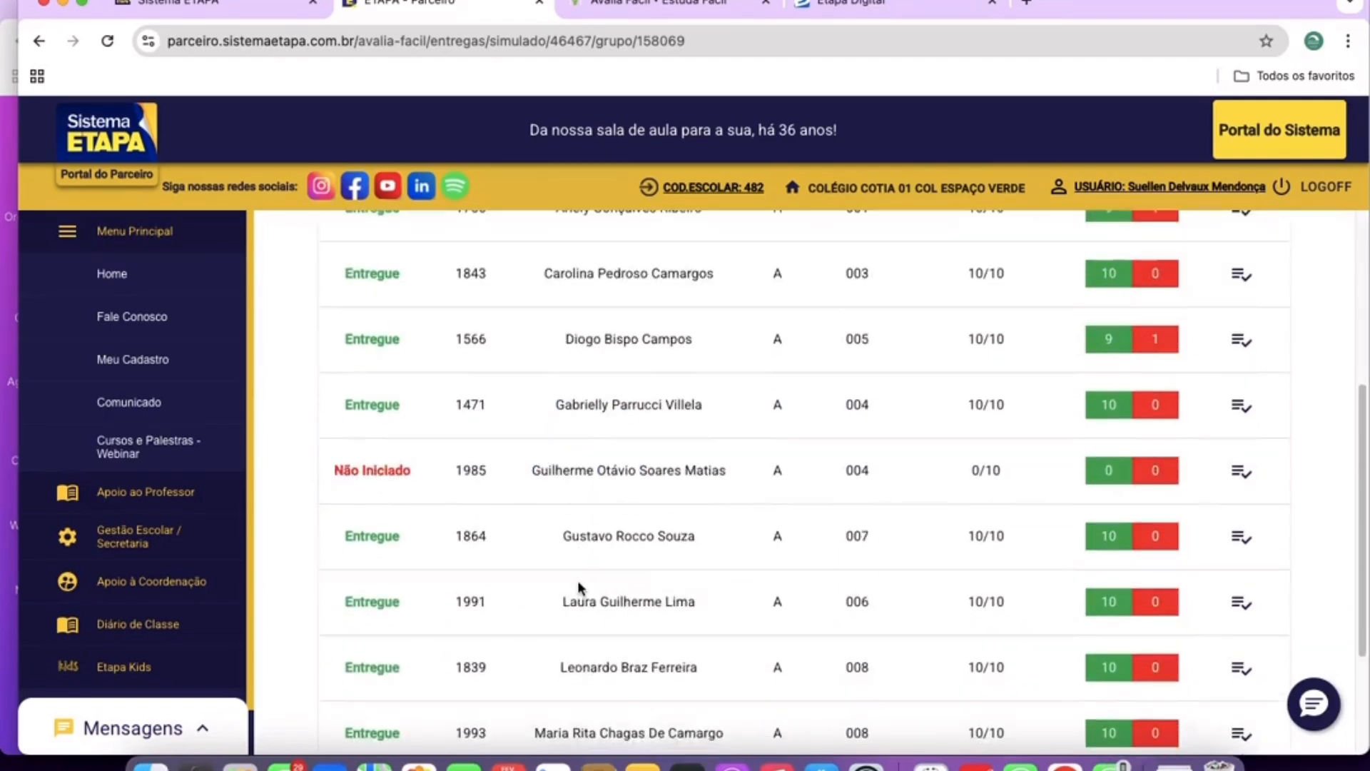
scroll(579, 584, "up", 6)
left_click_drag(968, 544, 1013, 540)
scroll(1342, 573, "down", 3)
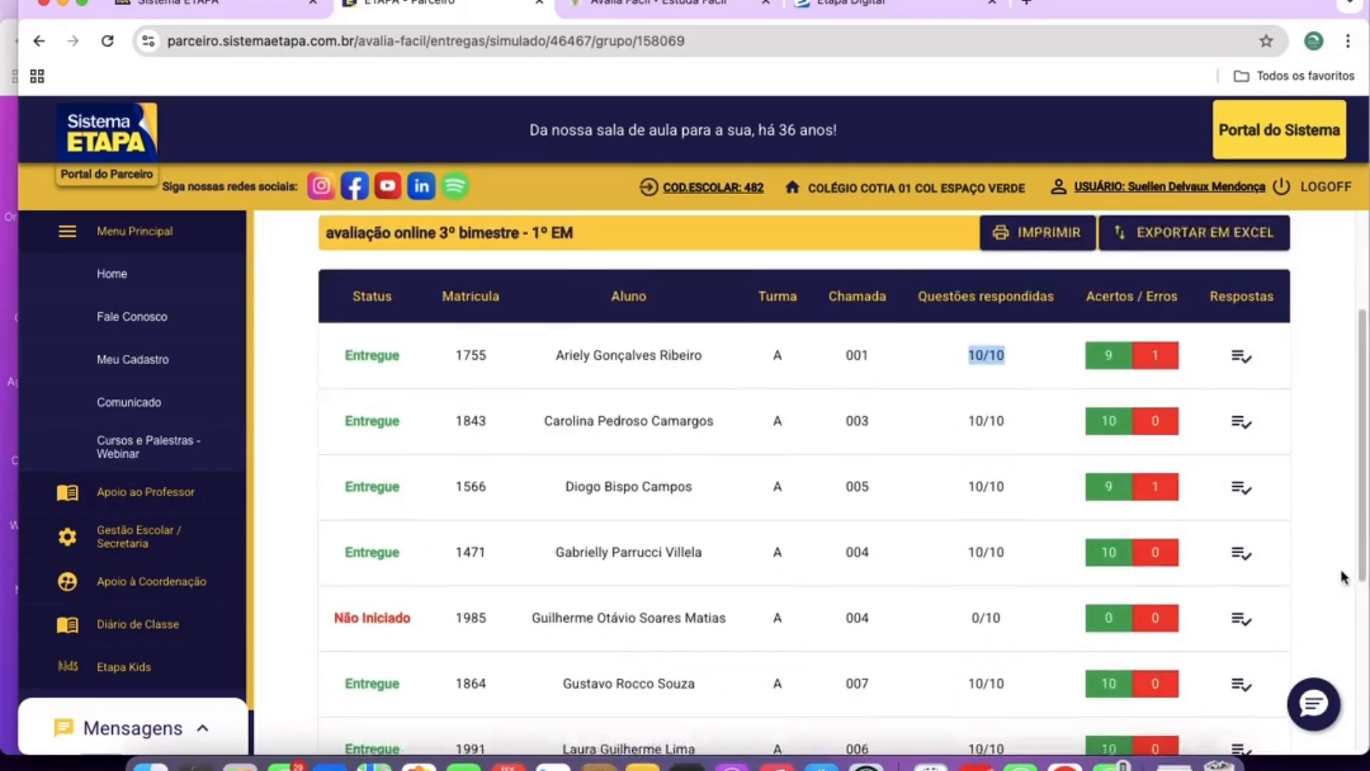
left_click(963, 346)
scroll(321, 542, "down", 2)
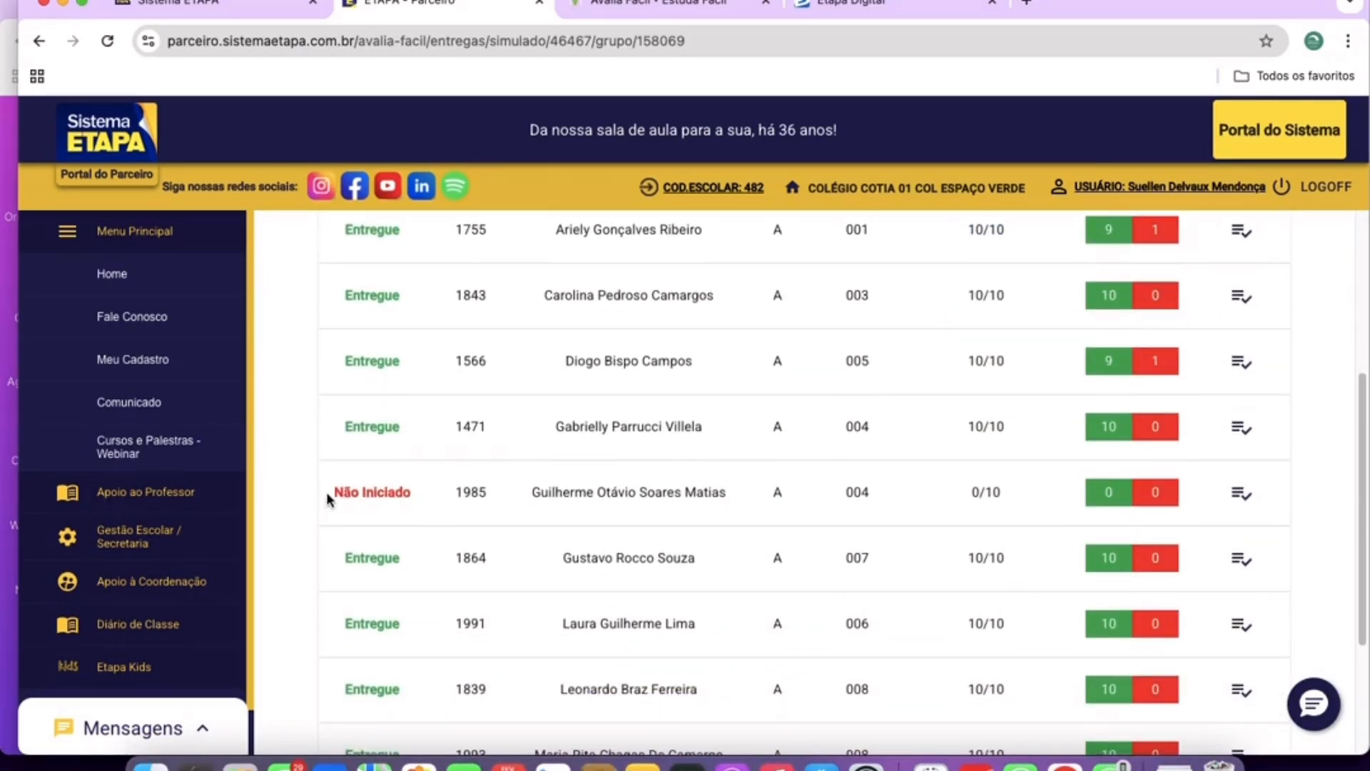
left_click_drag(328, 498, 787, 507)
left_click(785, 512)
scroll(605, 542, "down", 3)
left_click(1260, 681)
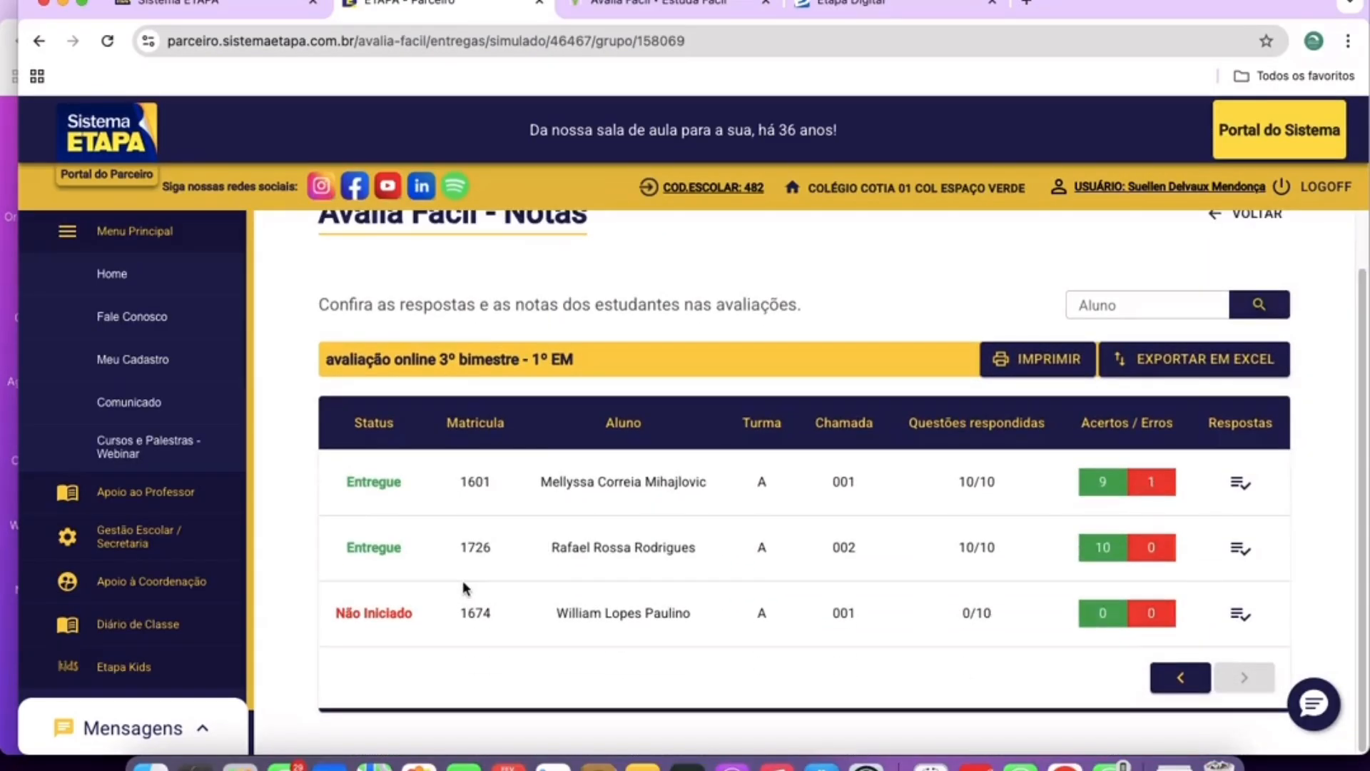
scroll(463, 580, "up", 2)
left_click_drag(335, 551, 427, 546)
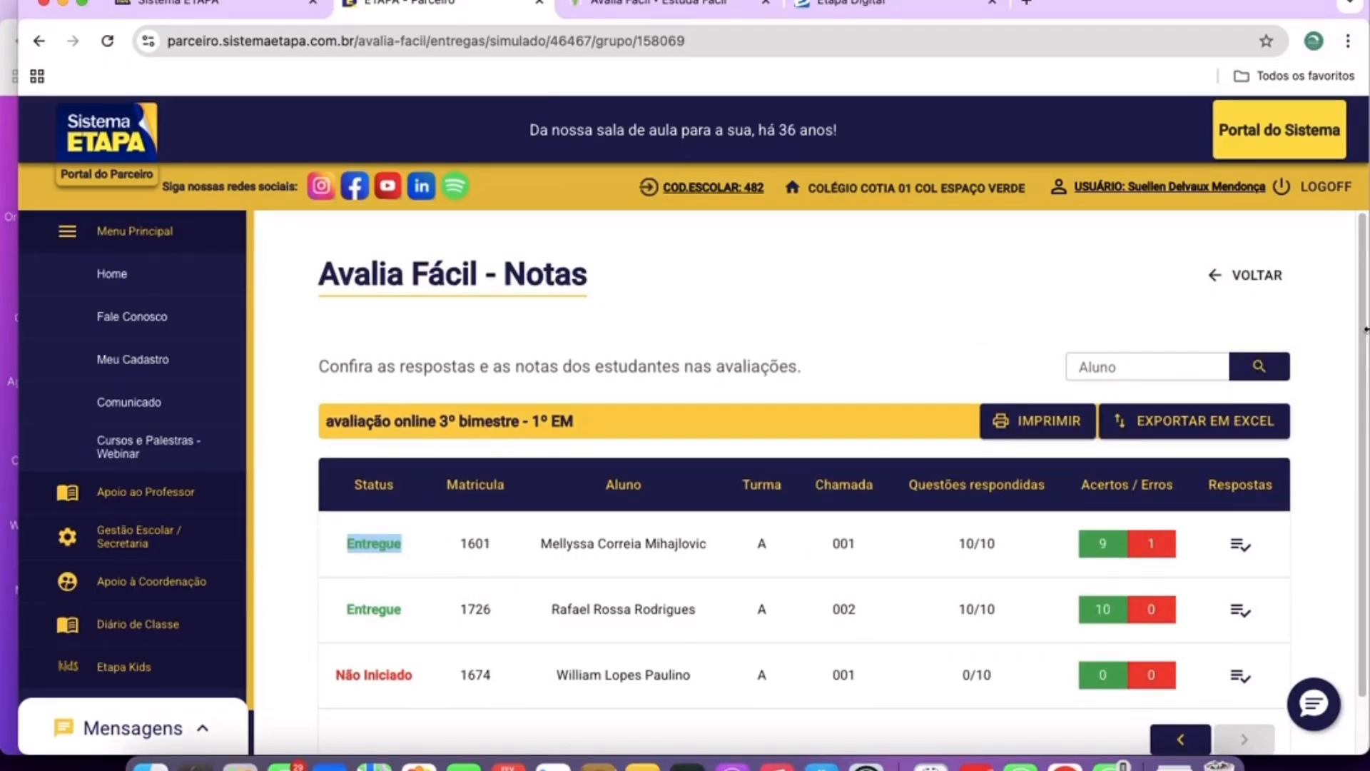
left_click(1263, 277)
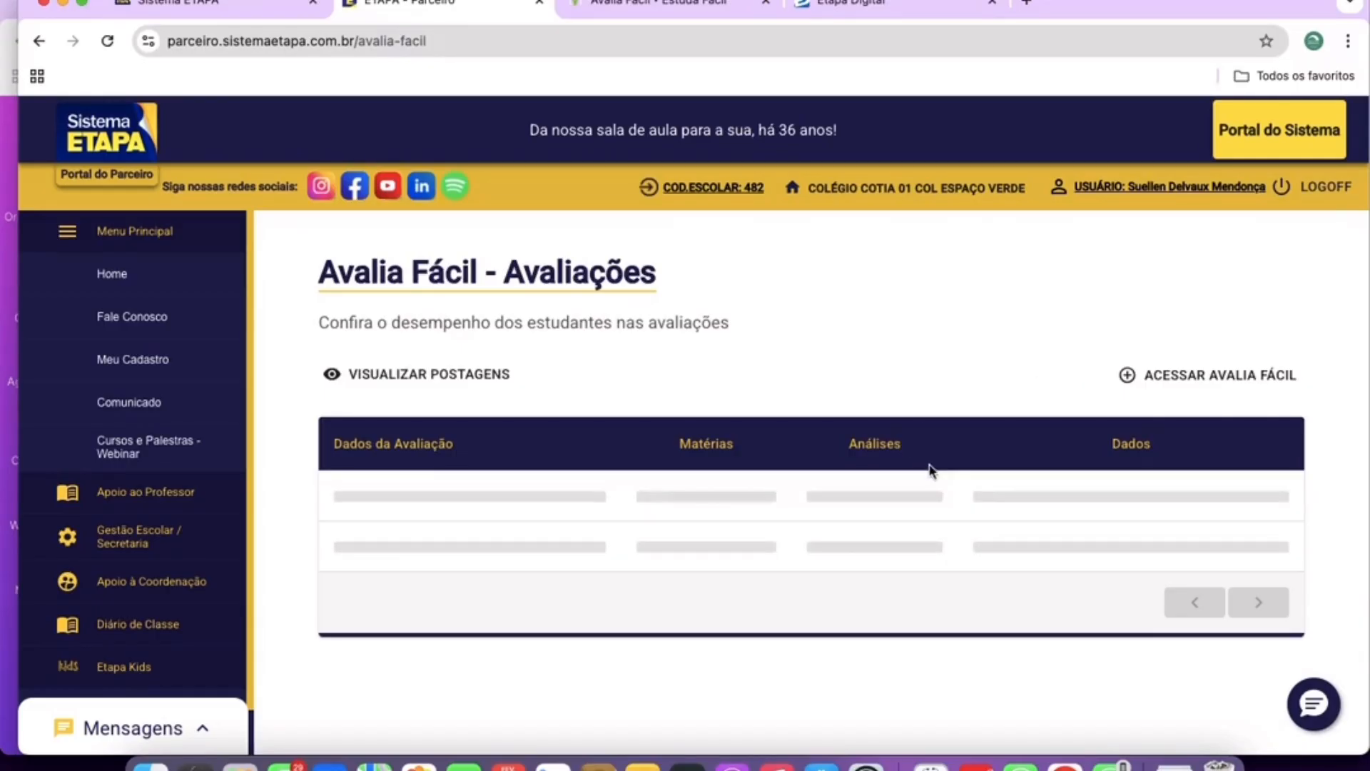
scroll(931, 469, "down", 3)
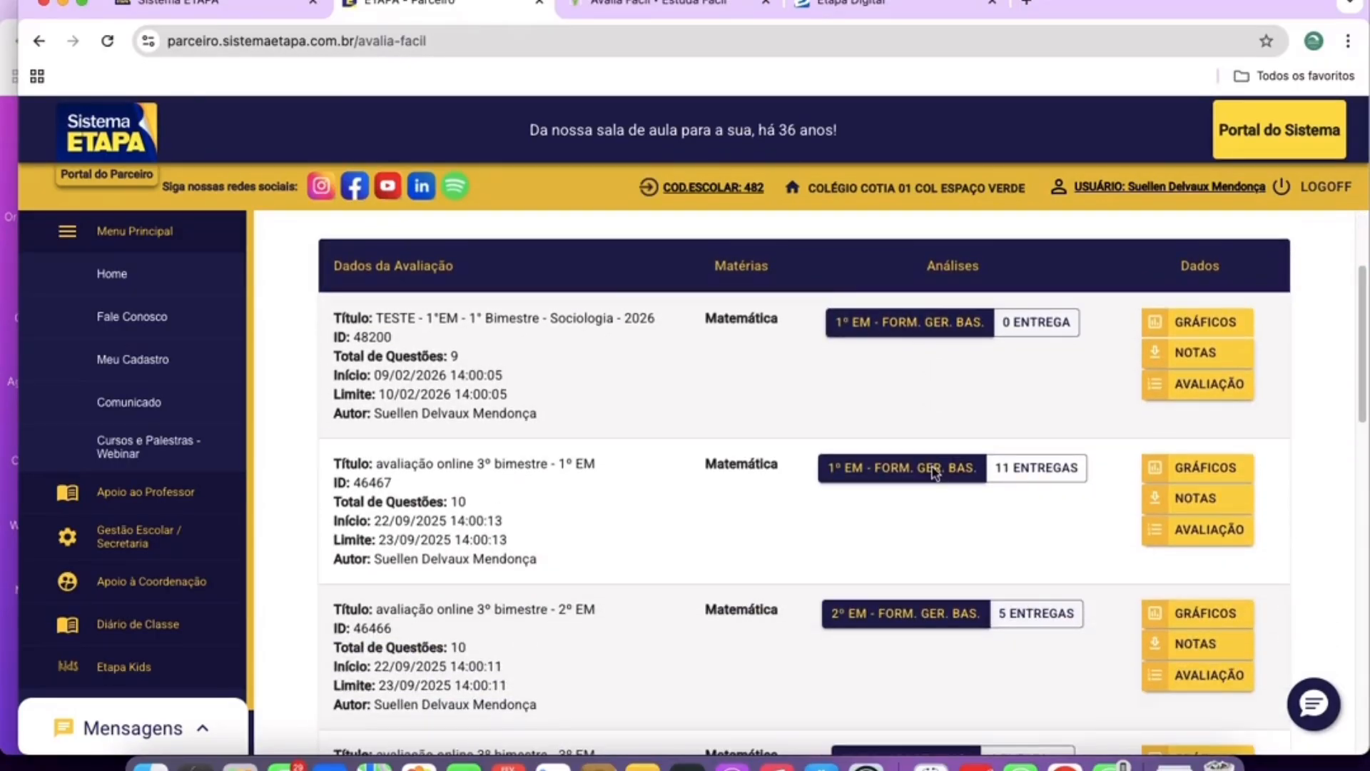
left_click(1247, 501)
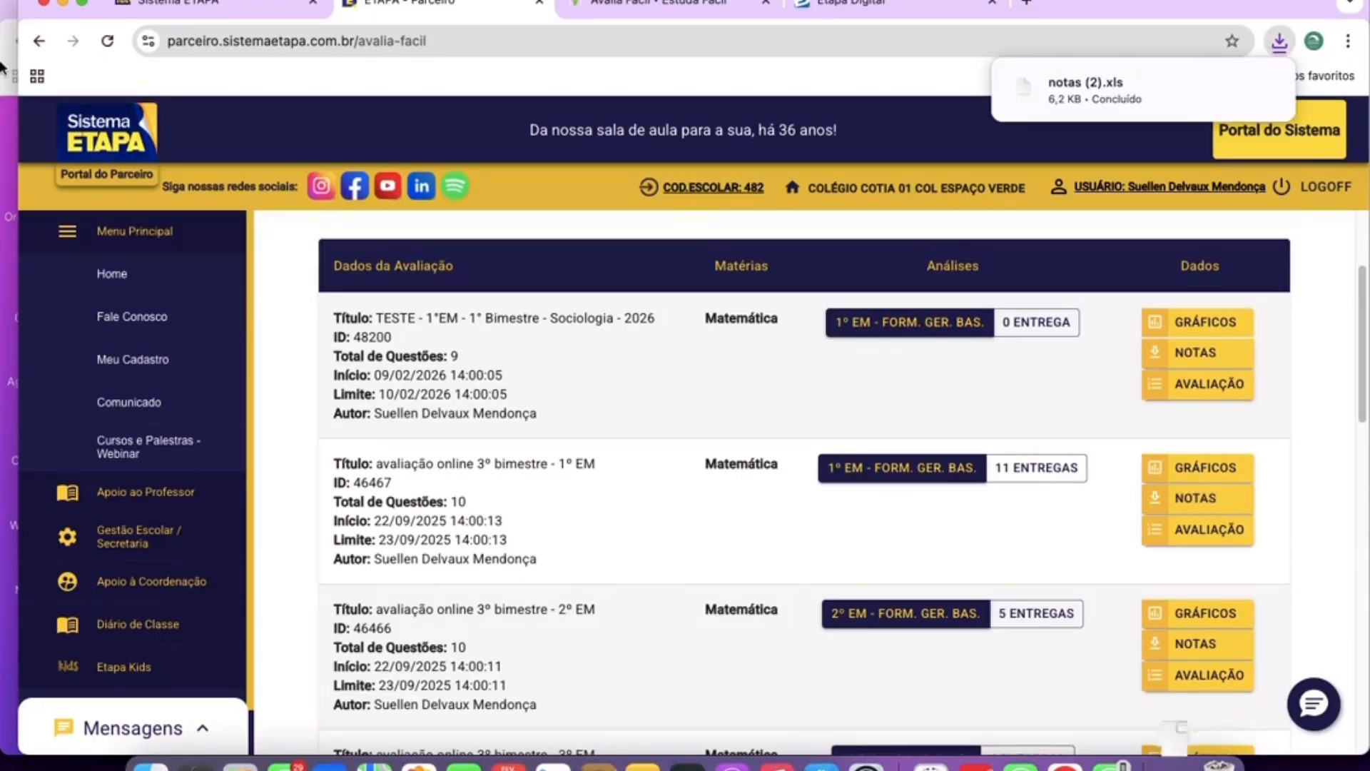
left_click(1116, 86)
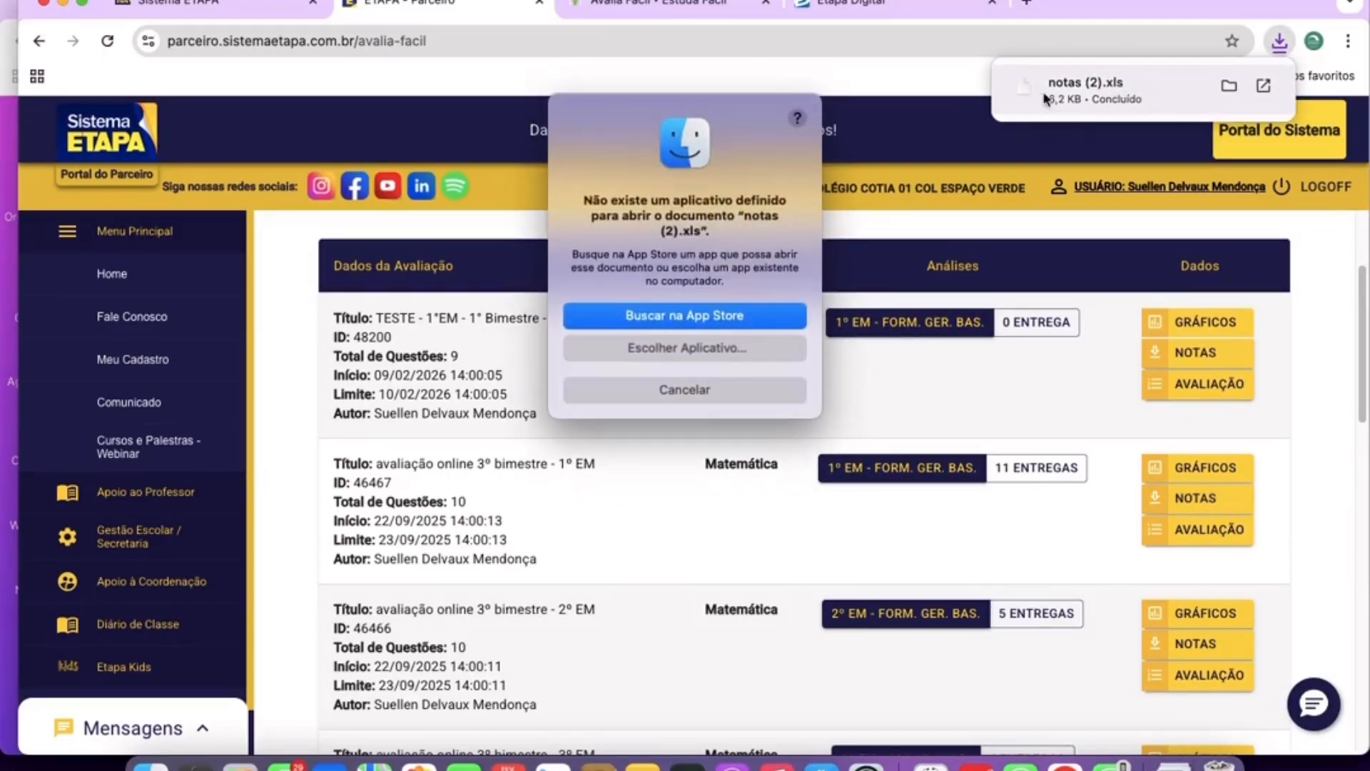
left_click(739, 395)
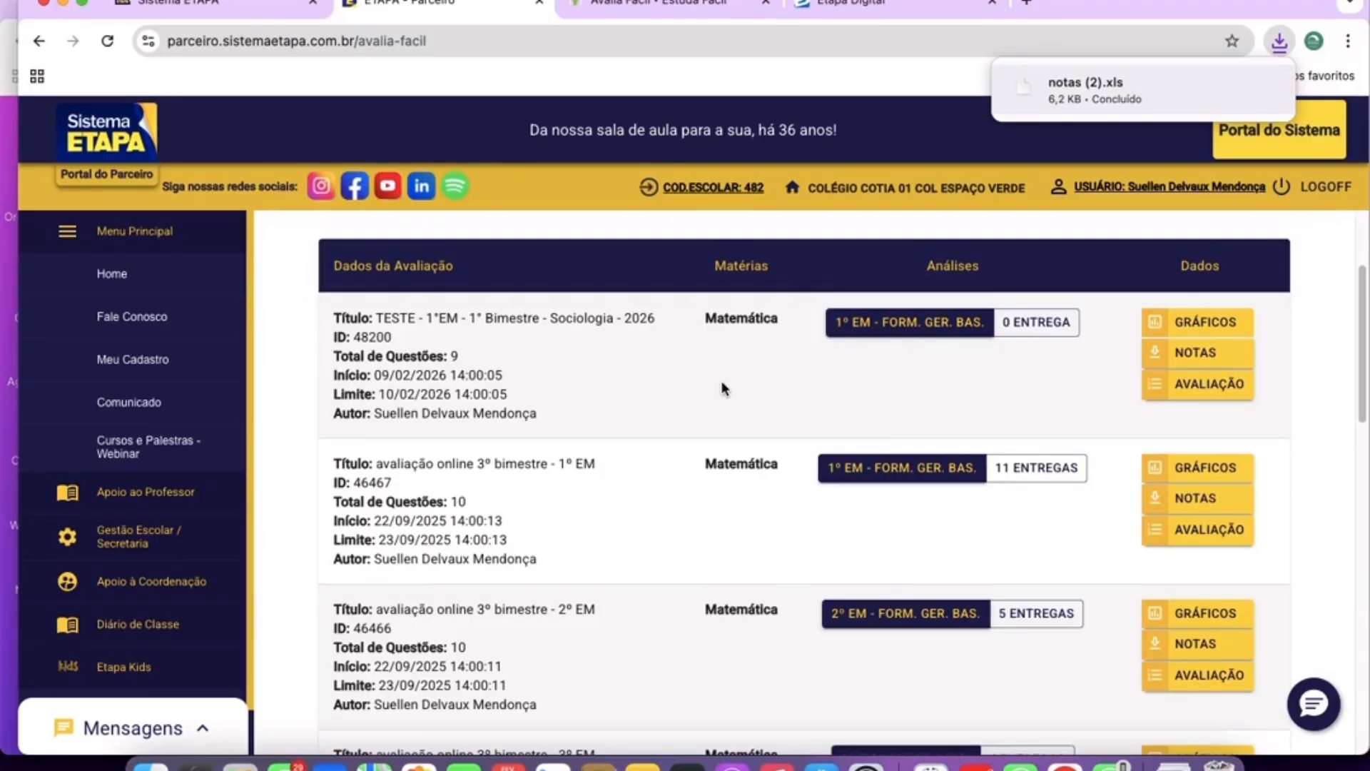
View the grade charts for 46467, then go back and open those for 46466.
left_click(1213, 468)
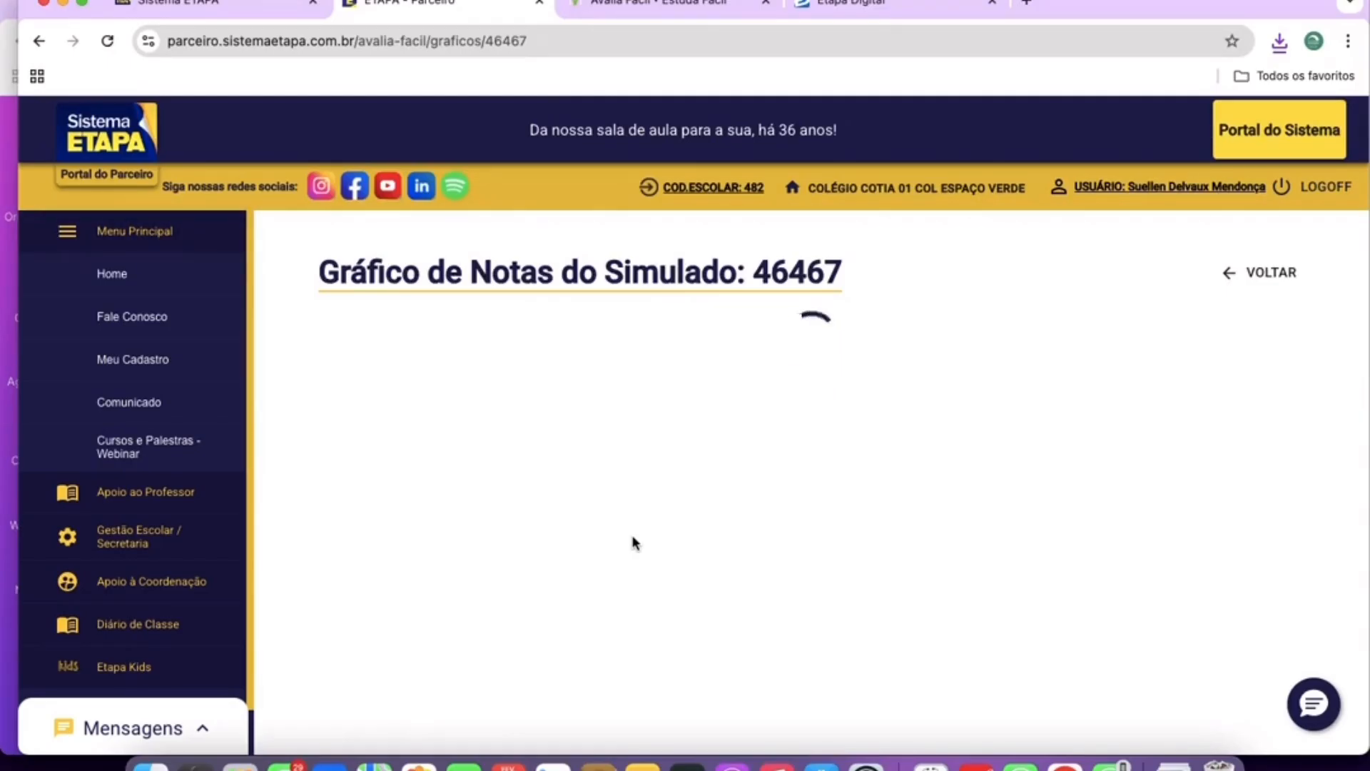
left_click(1284, 276)
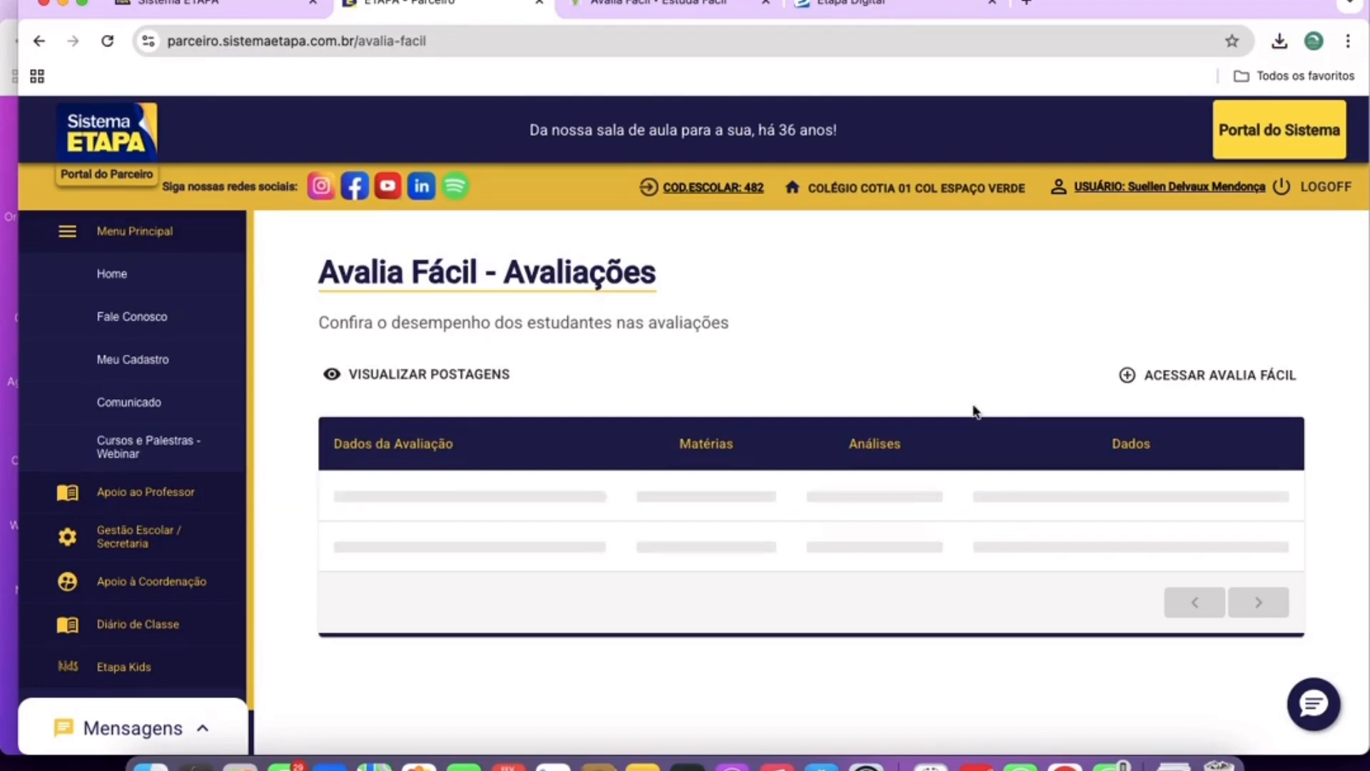
scroll(1213, 514, "down", 8)
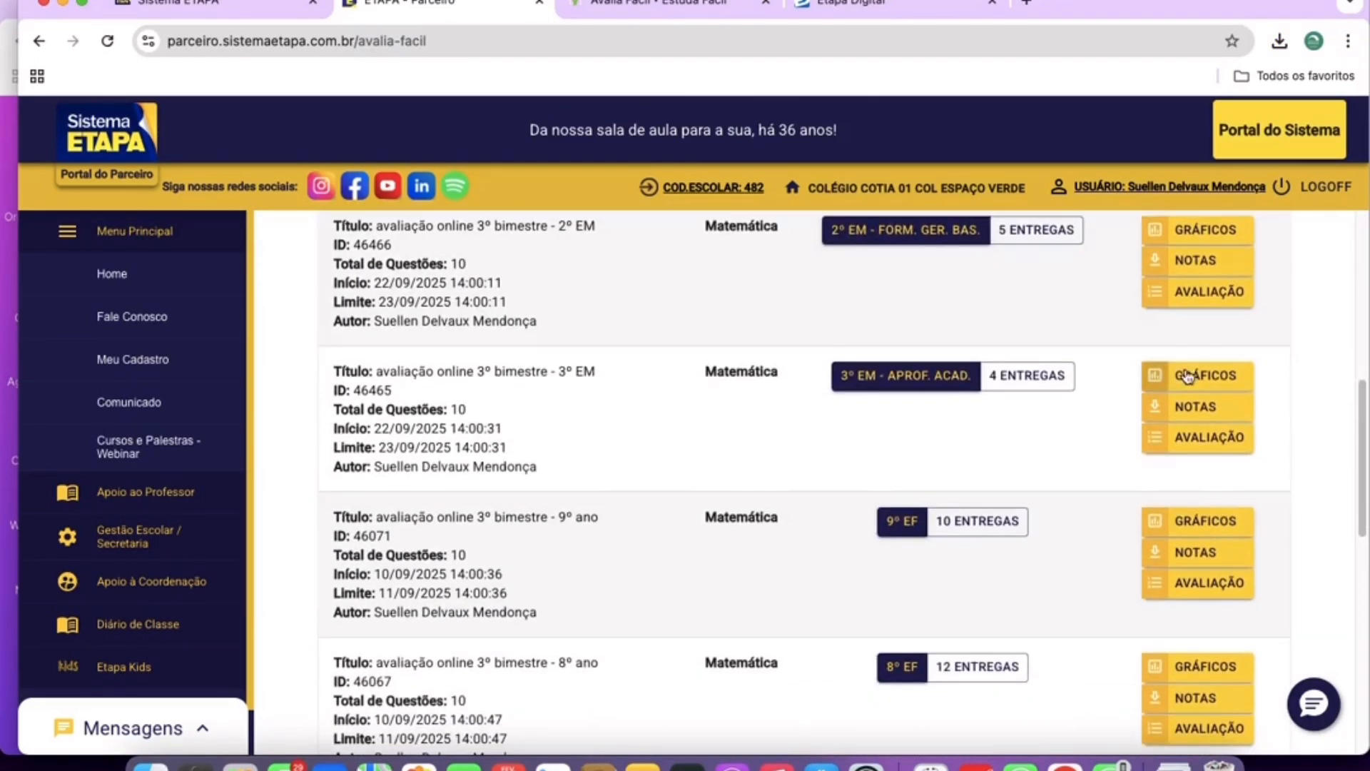
scroll(1192, 299, "up", 1)
left_click(1197, 262)
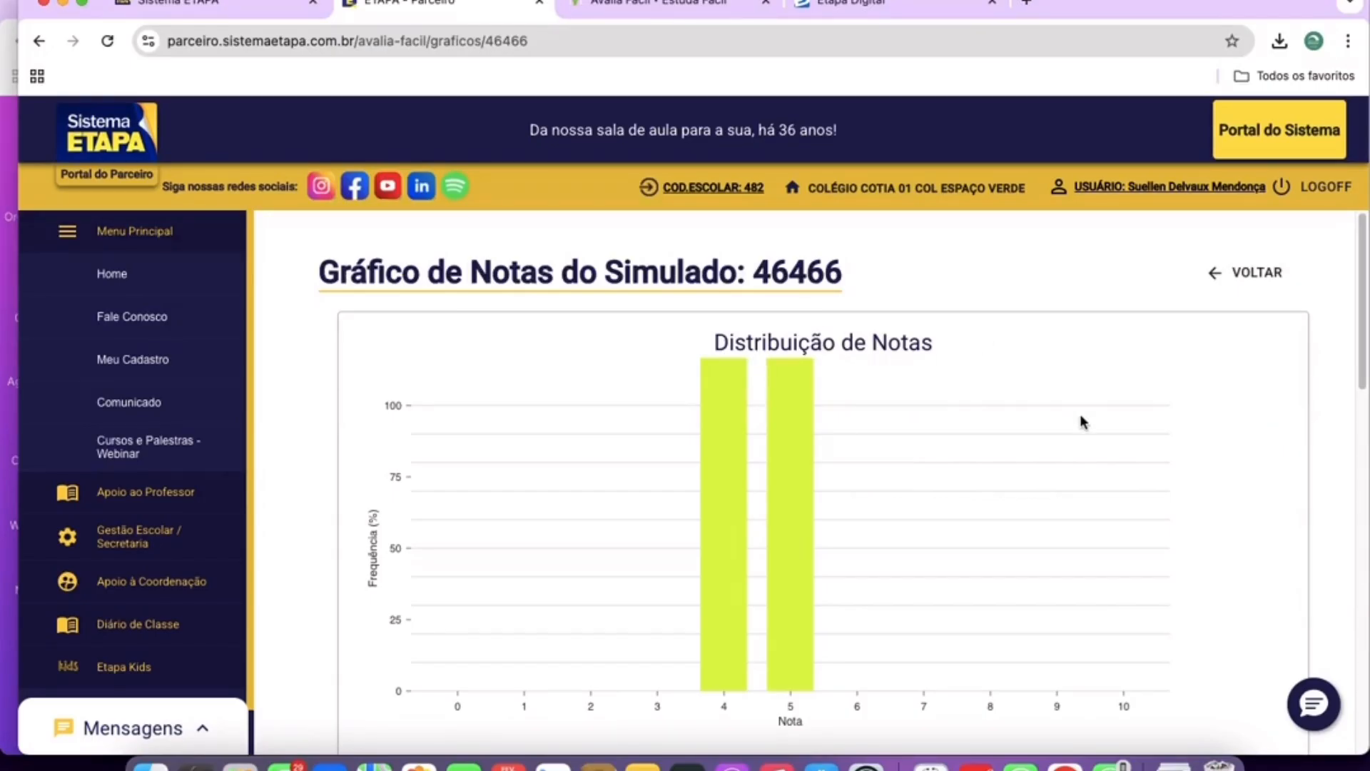
scroll(1083, 422, "down", 1)
scroll(1082, 422, "down", 1)
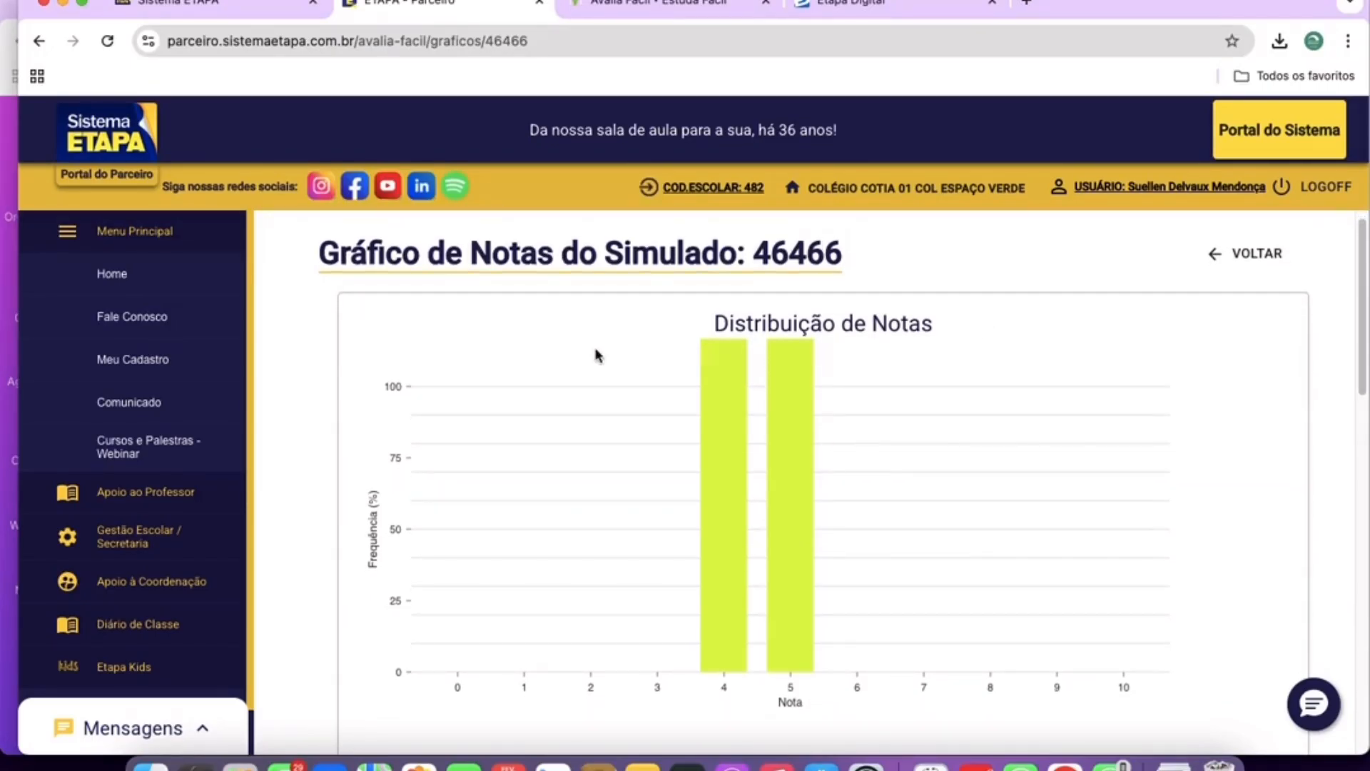
mouse_move(738, 458)
scroll(495, 542, "down", 7)
scroll(494, 542, "up", 1)
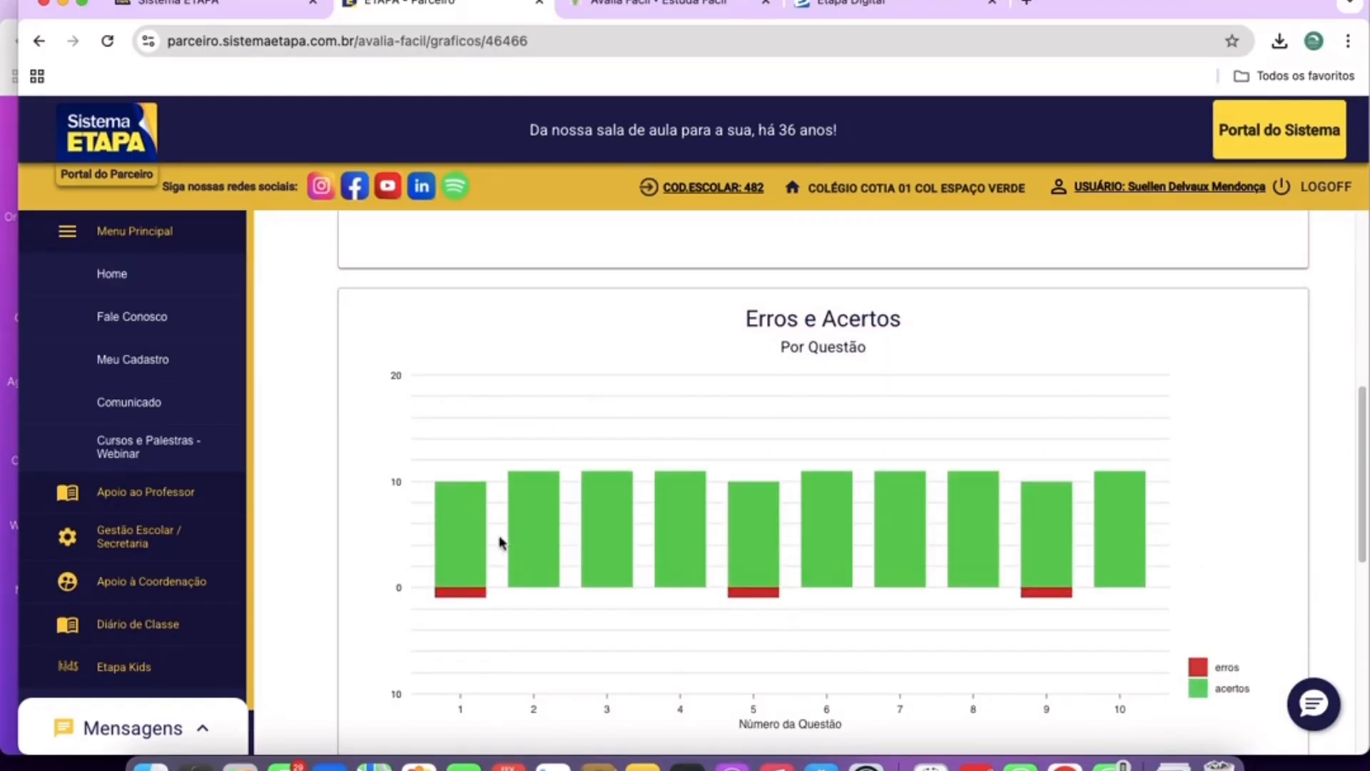
mouse_move(482, 520)
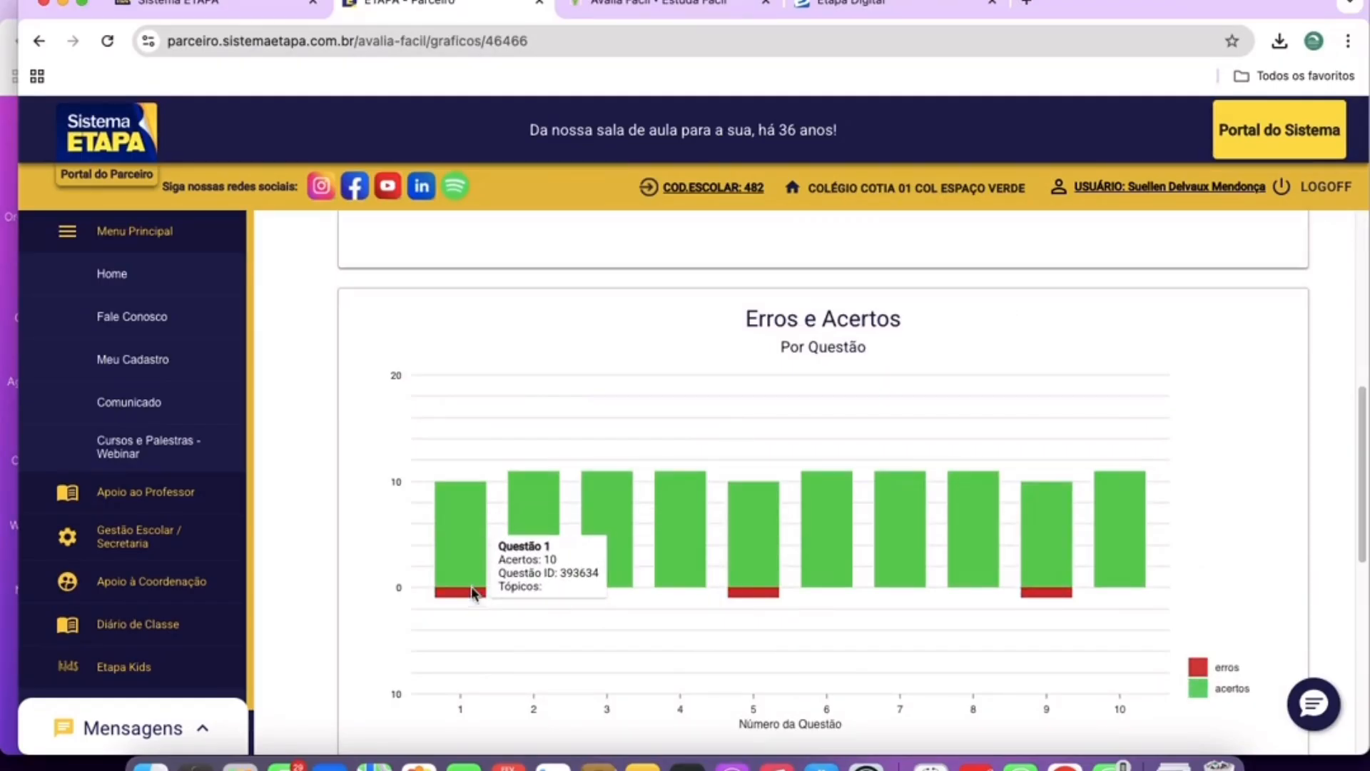
mouse_move(771, 596)
scroll(763, 582, "down", 3)
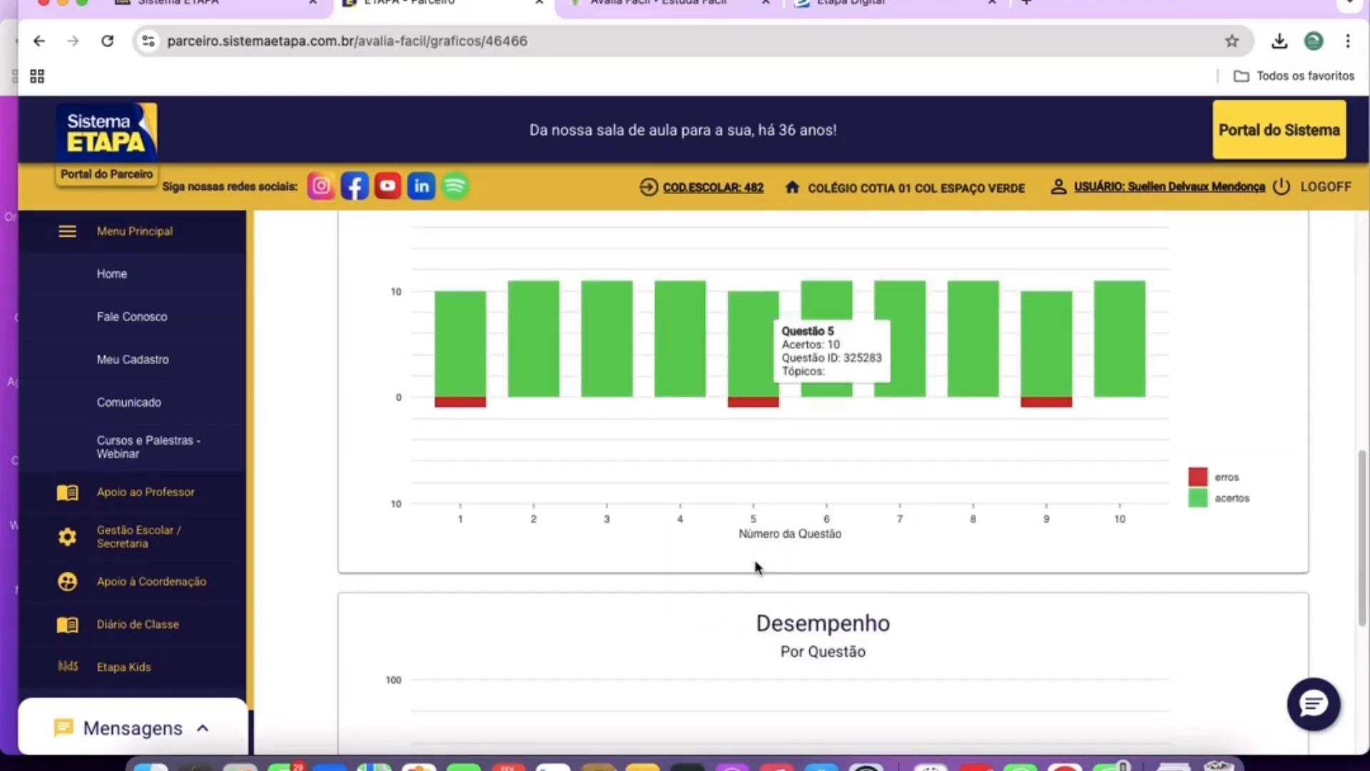
mouse_move(1043, 408)
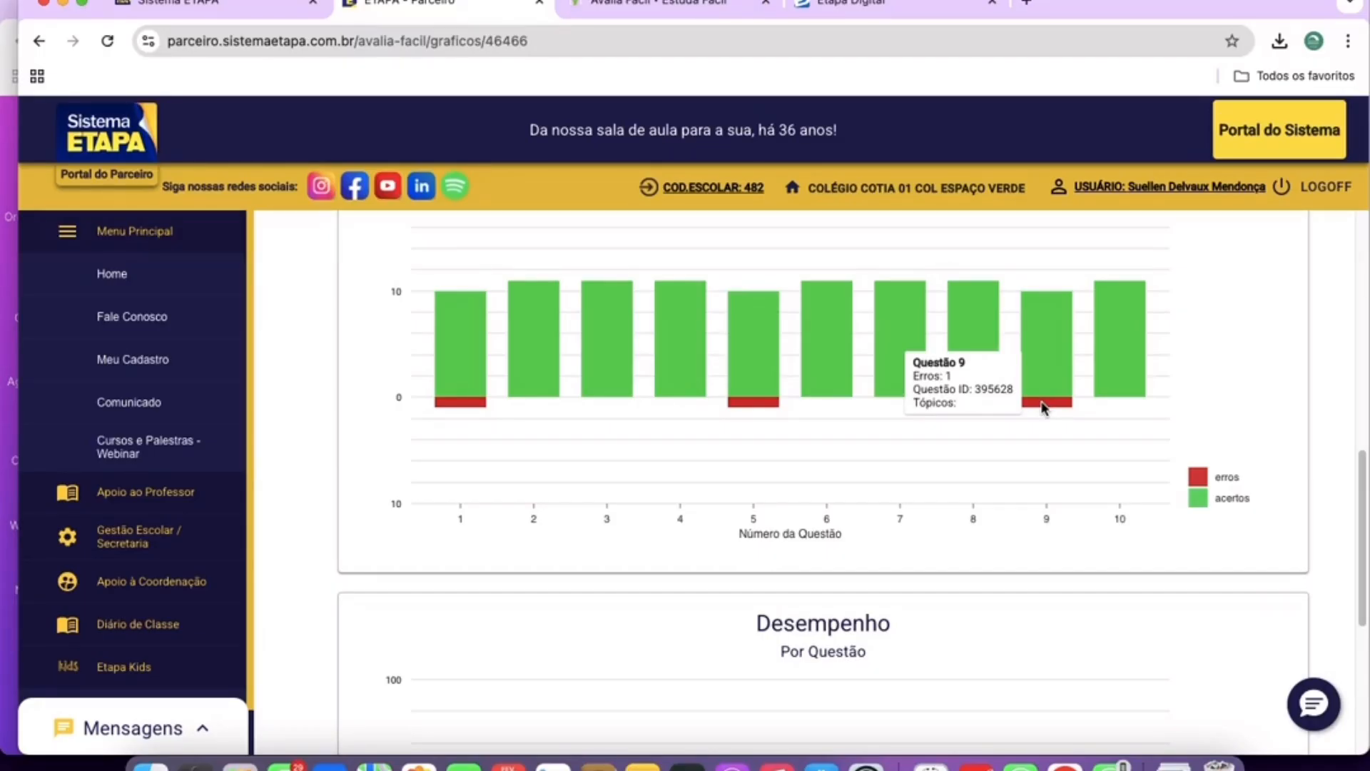
mouse_move(763, 408)
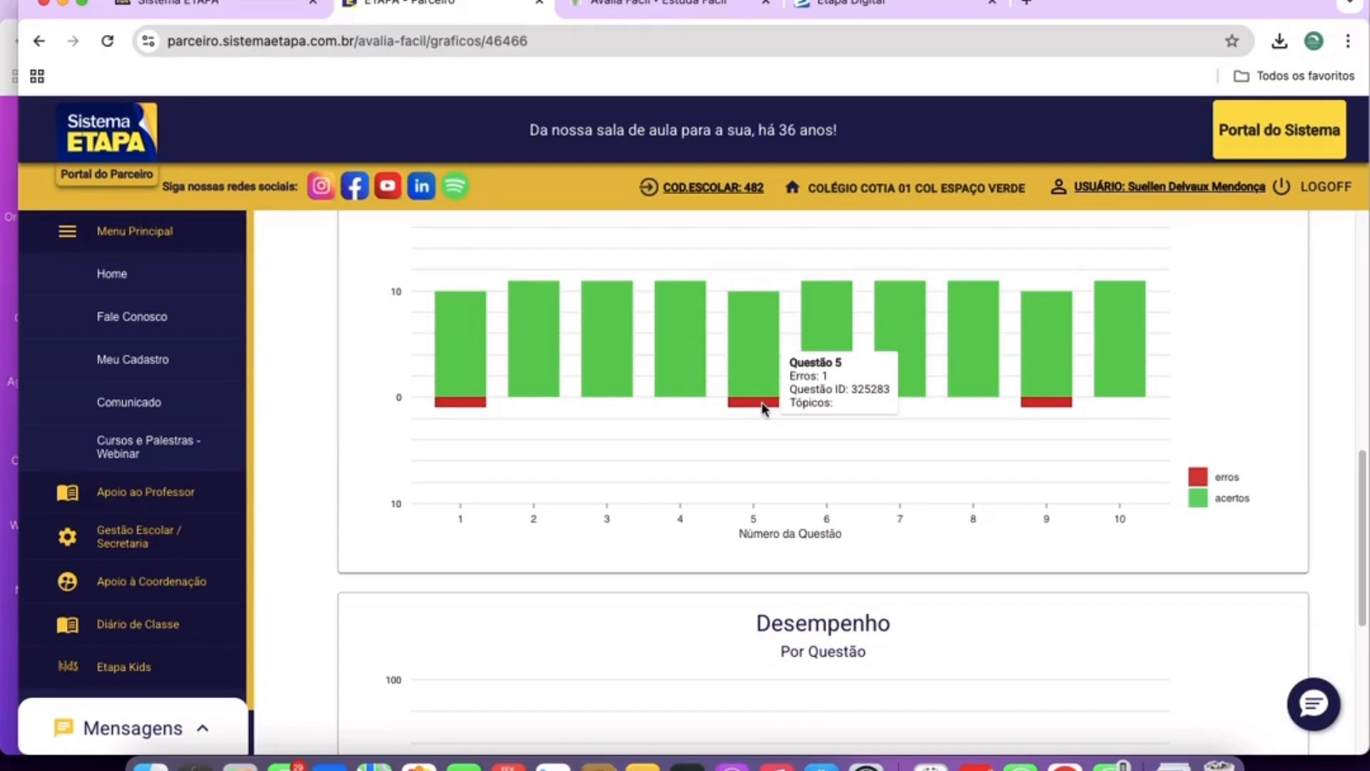
mouse_move(471, 410)
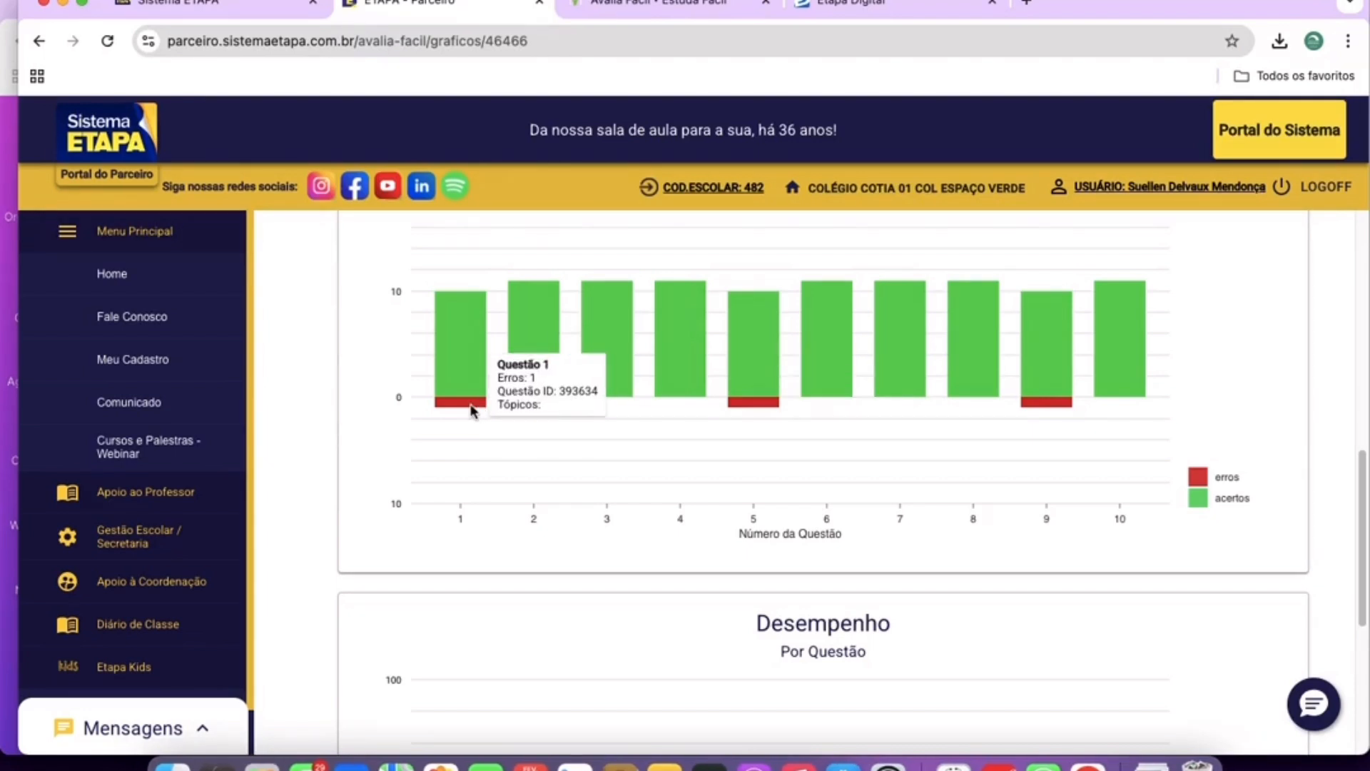
scroll(710, 418, "up", 1)
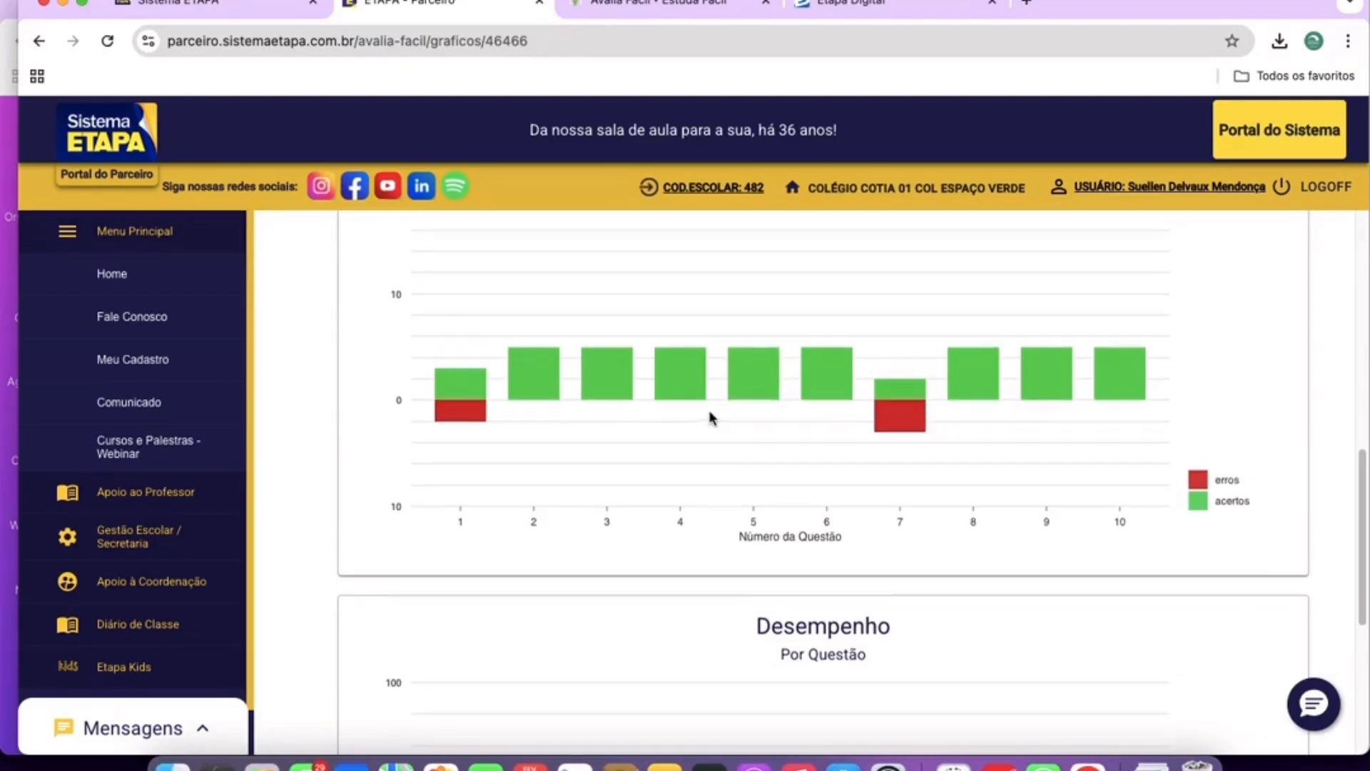
scroll(710, 418, "up", 1)
mouse_move(905, 482)
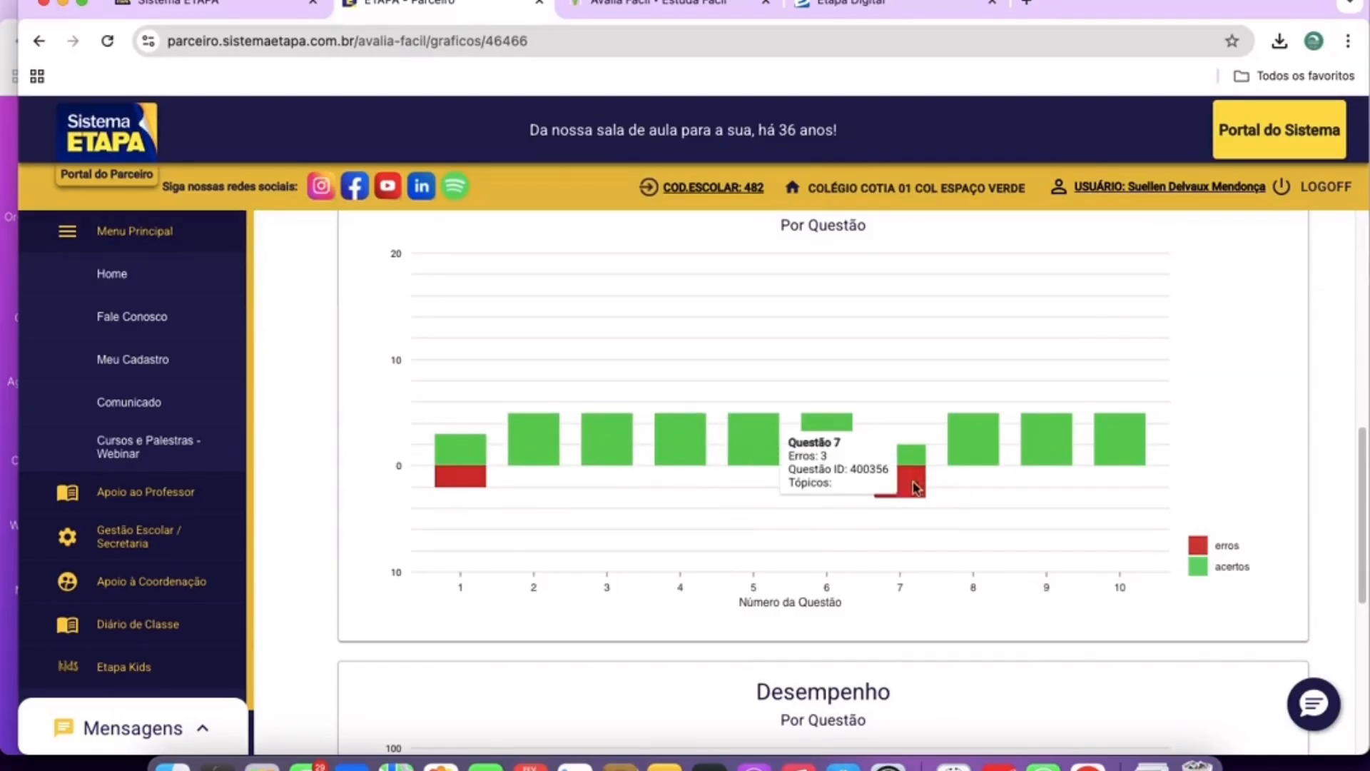
scroll(662, 423, "up", 1)
scroll(661, 421, "down", 6)
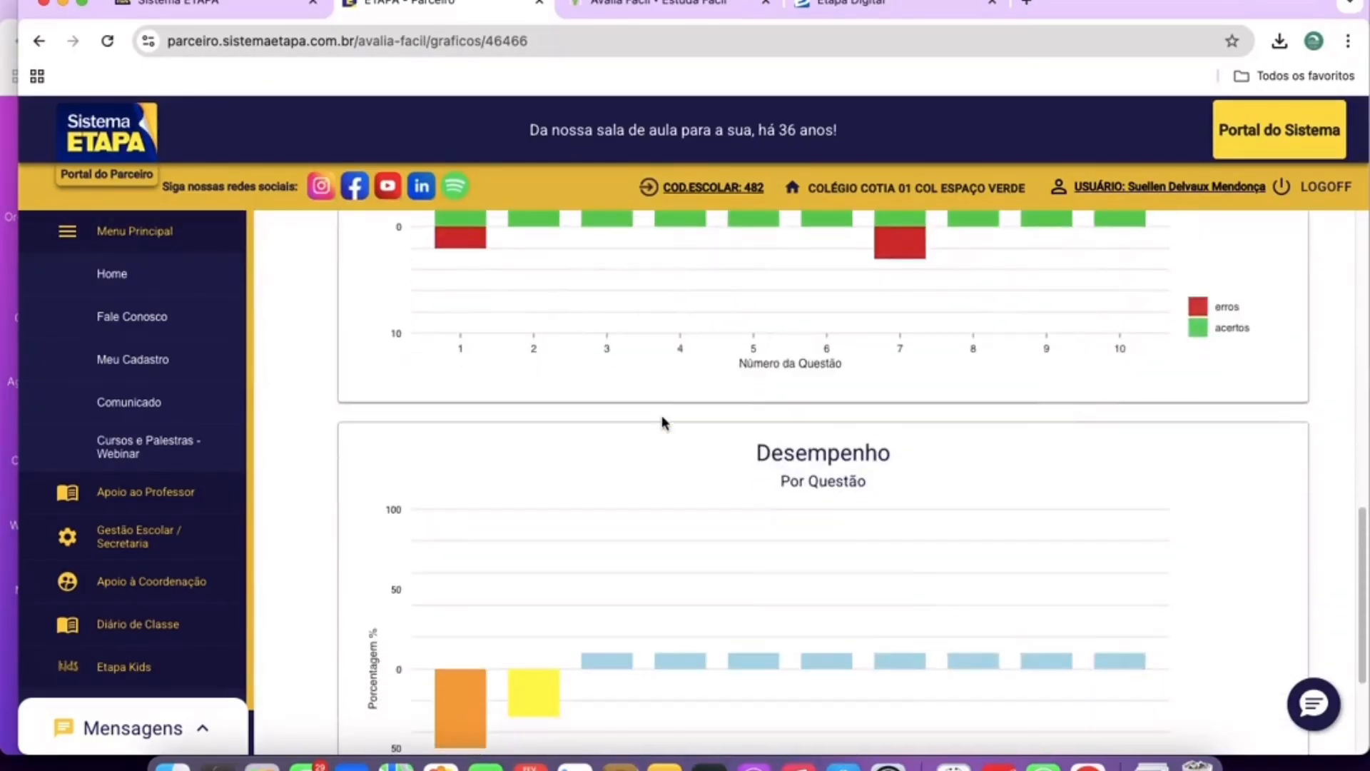
scroll(661, 422, "up", 5)
scroll(802, 440, "up", 8)
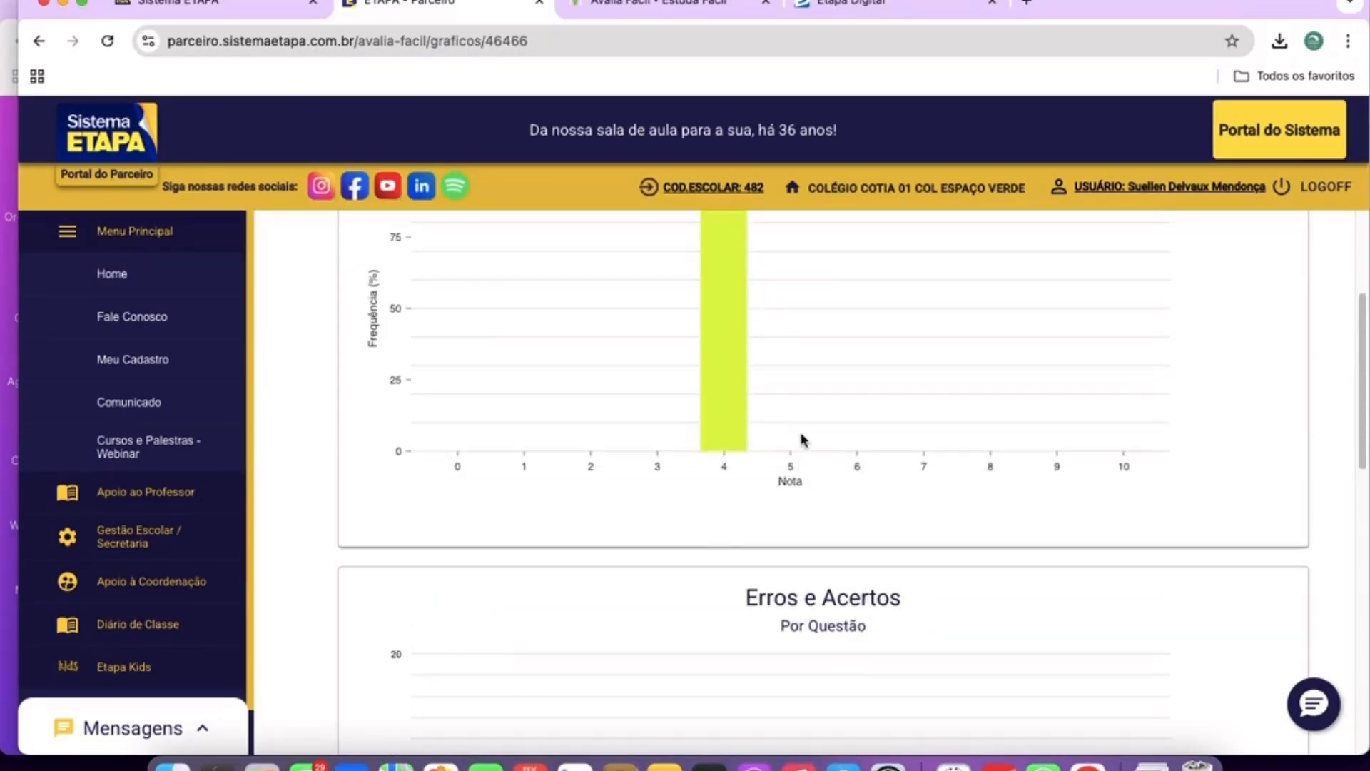
scroll(802, 439, "down", 10)
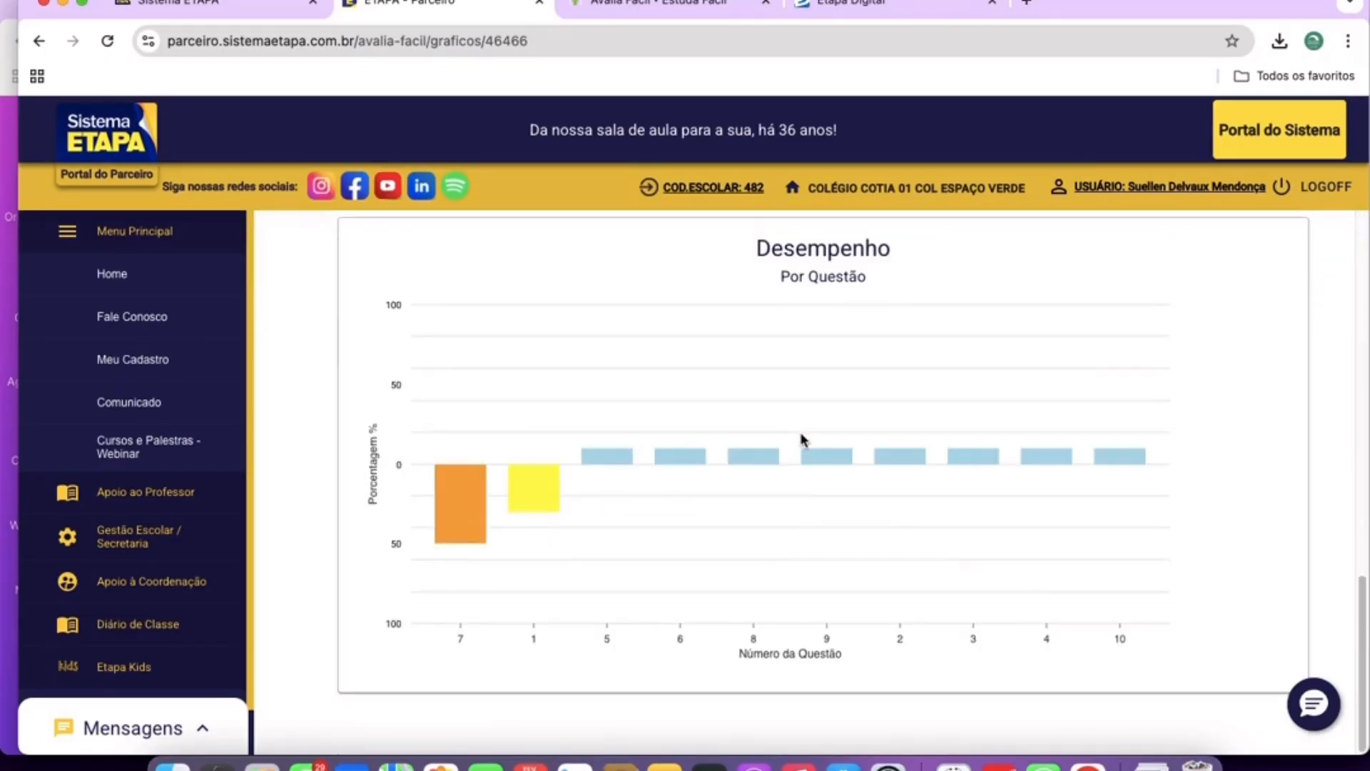
mouse_move(450, 504)
mouse_move(463, 470)
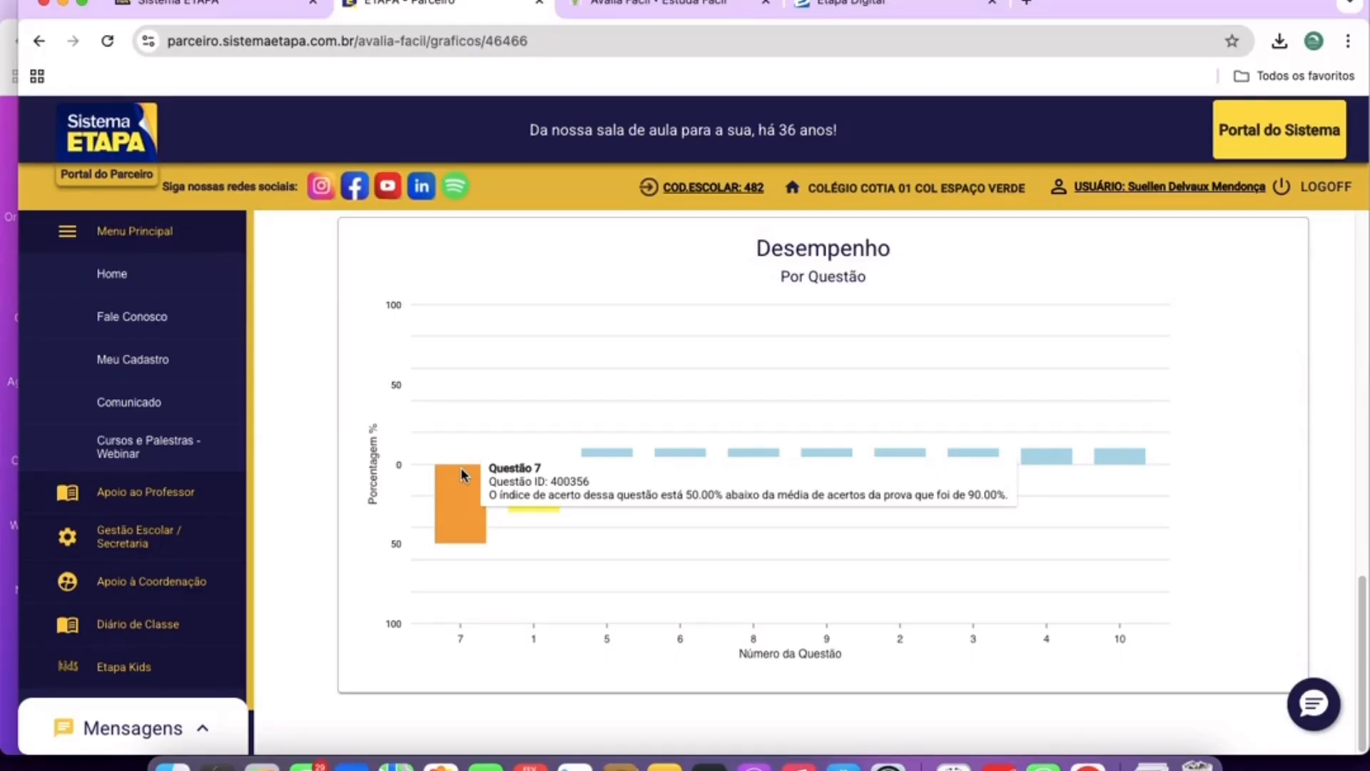
mouse_move(521, 490)
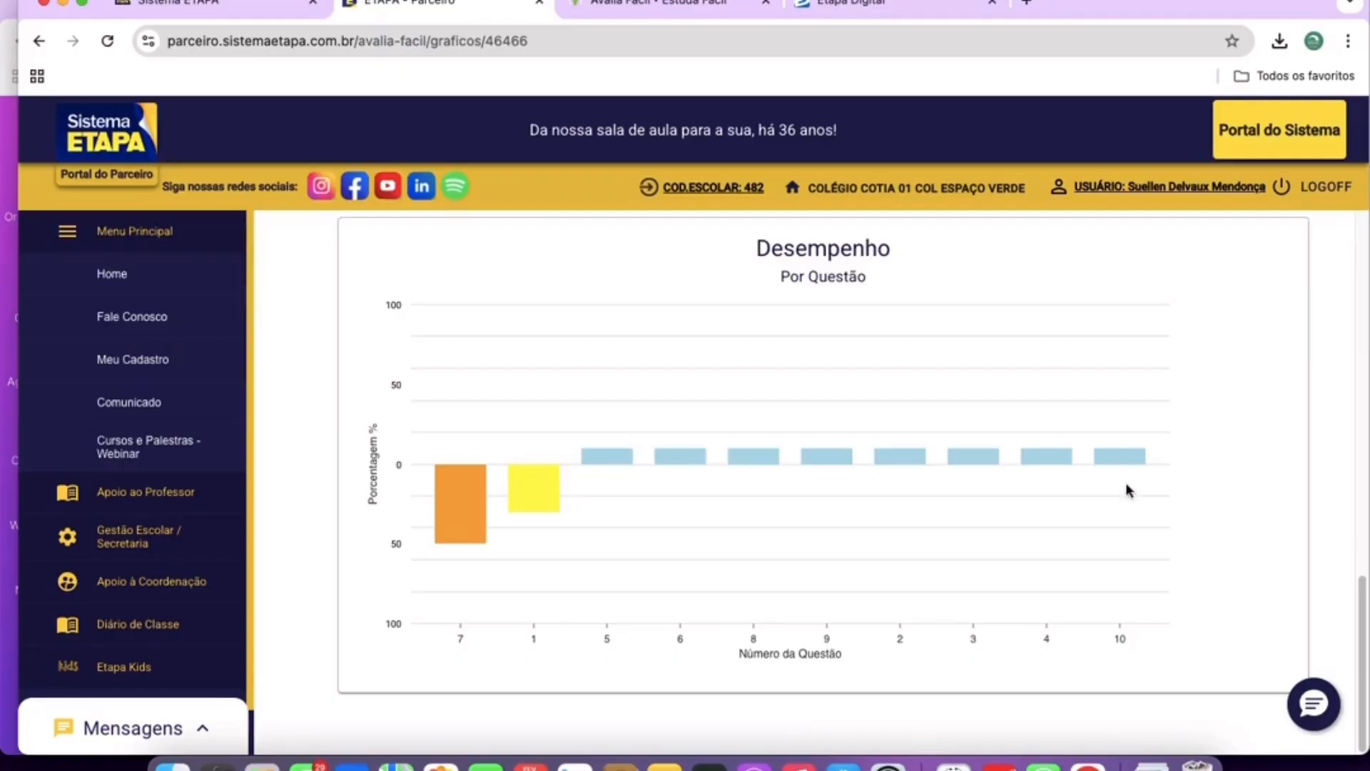
scroll(1168, 513, "up", 5)
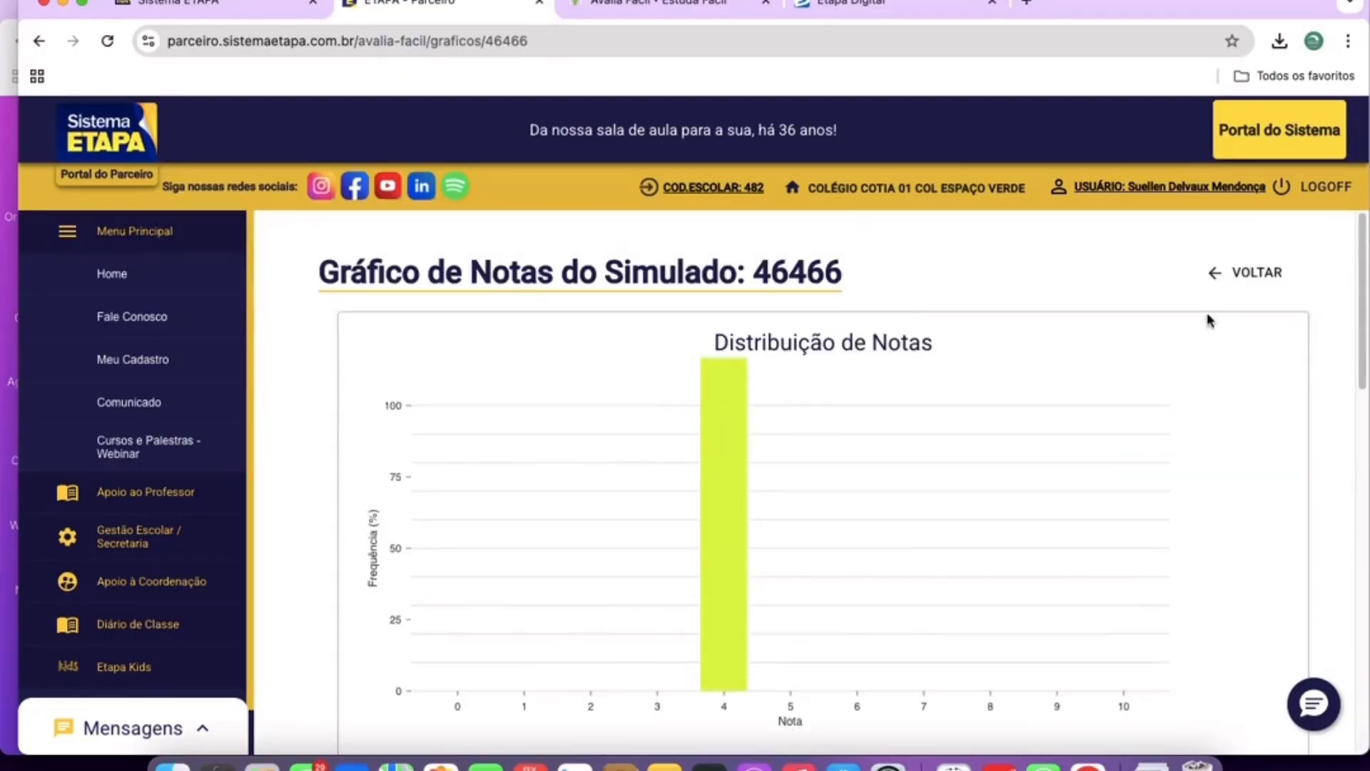
Go back to the assessments list and view questions 1–6 of assessment 46467.
left_click(1233, 267)
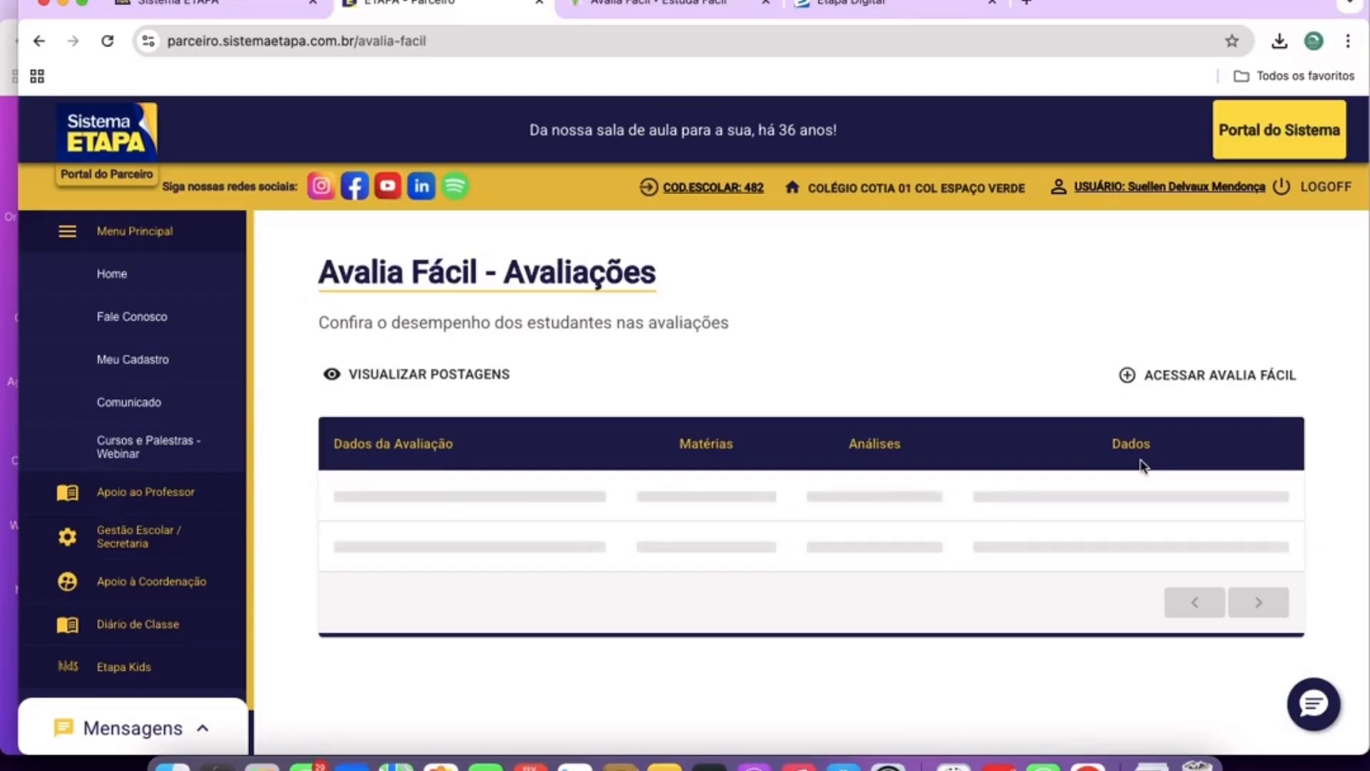
scroll(1140, 464, "down", 5)
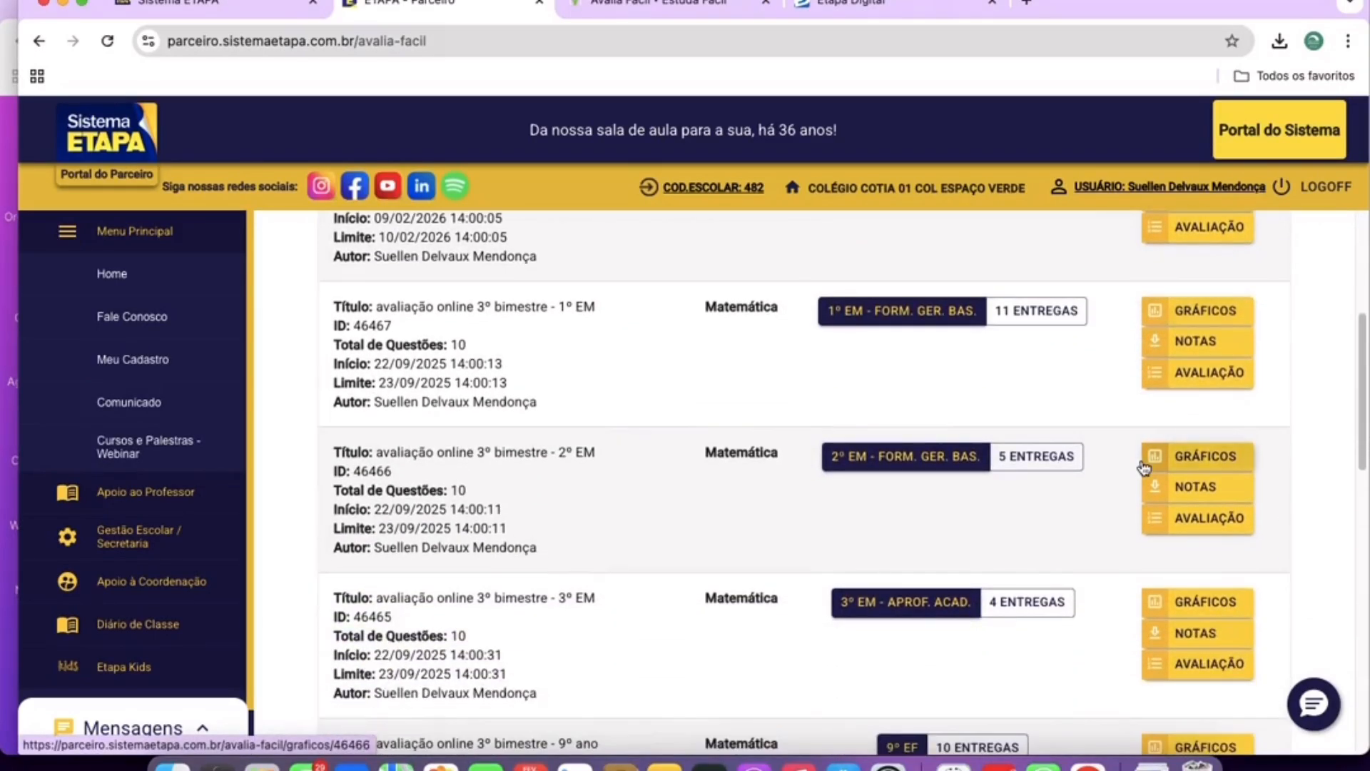
left_click(1193, 373)
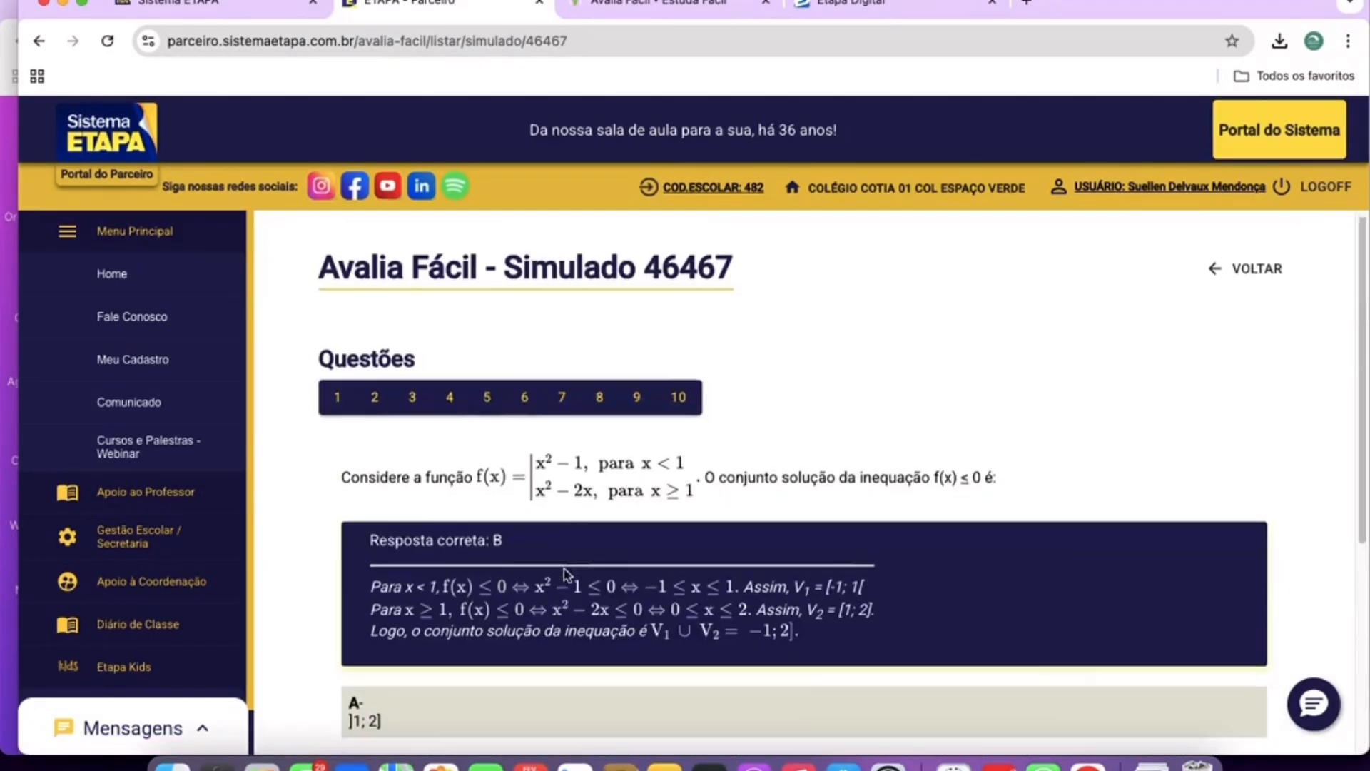
left_click(339, 398)
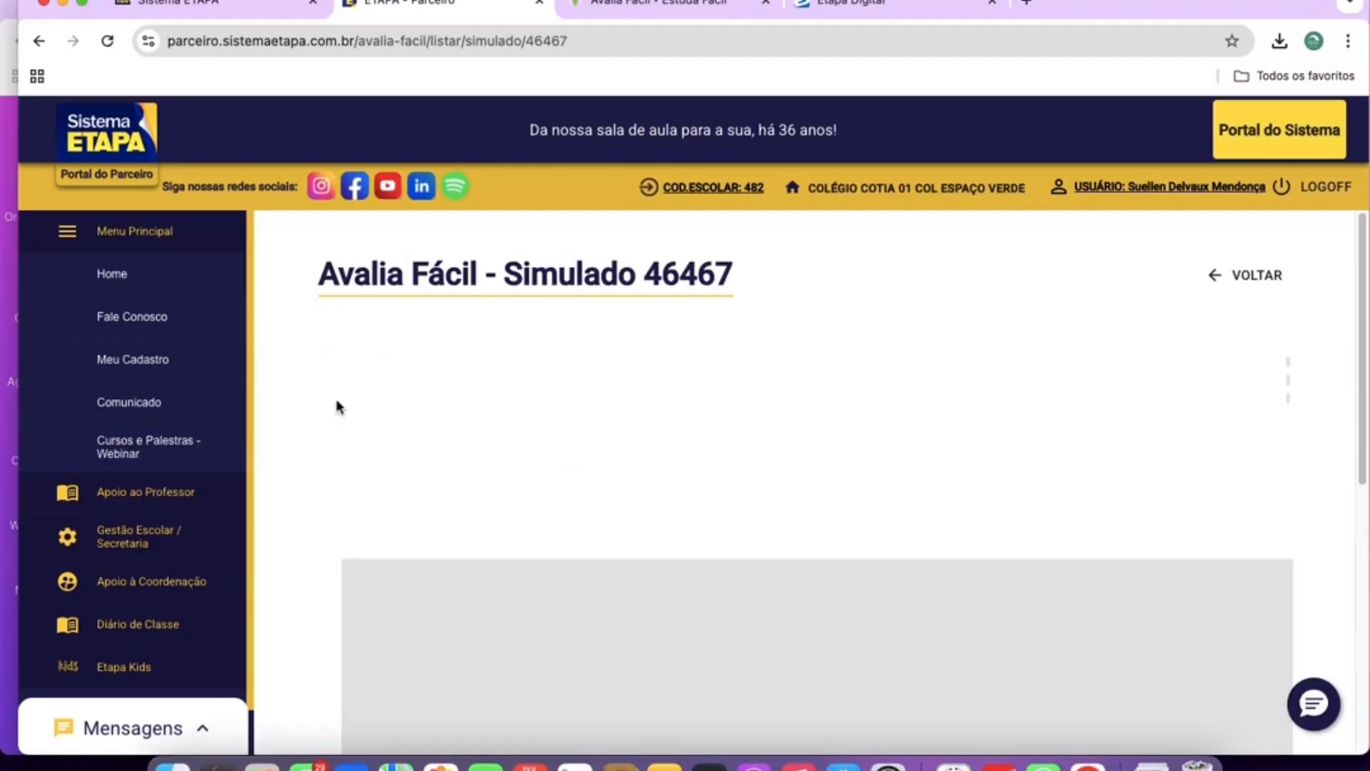
left_click(366, 406)
left_click(399, 401)
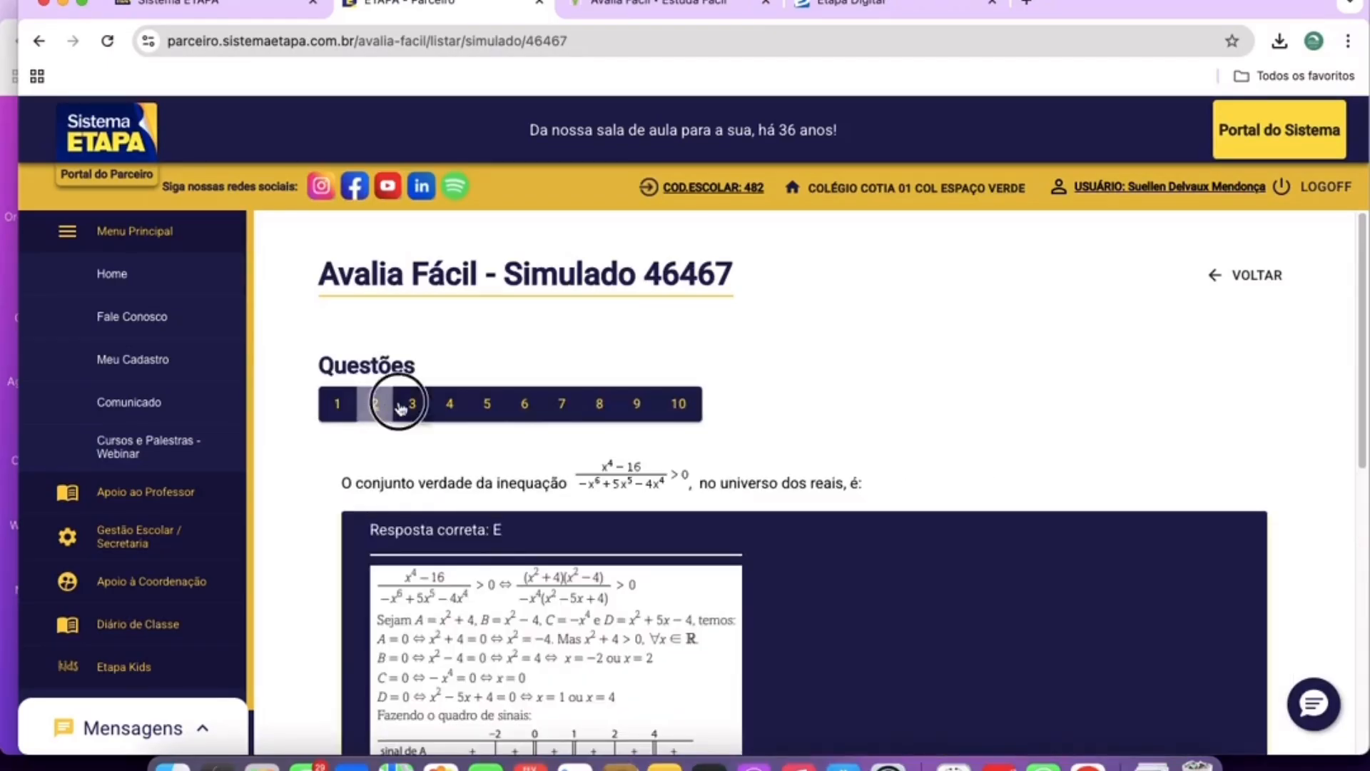
scroll(589, 448, "down", 3)
scroll(571, 446, "up", 3)
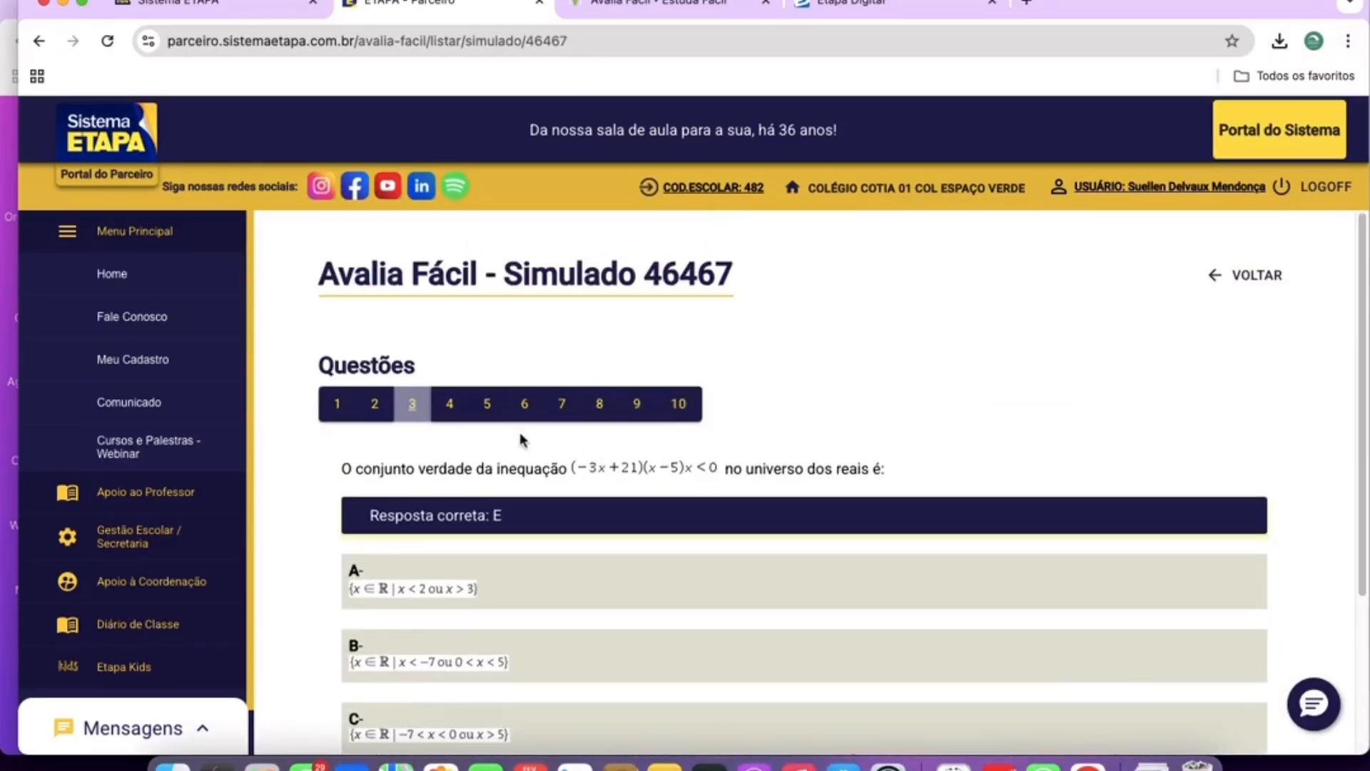
left_click(498, 408)
left_click(528, 401)
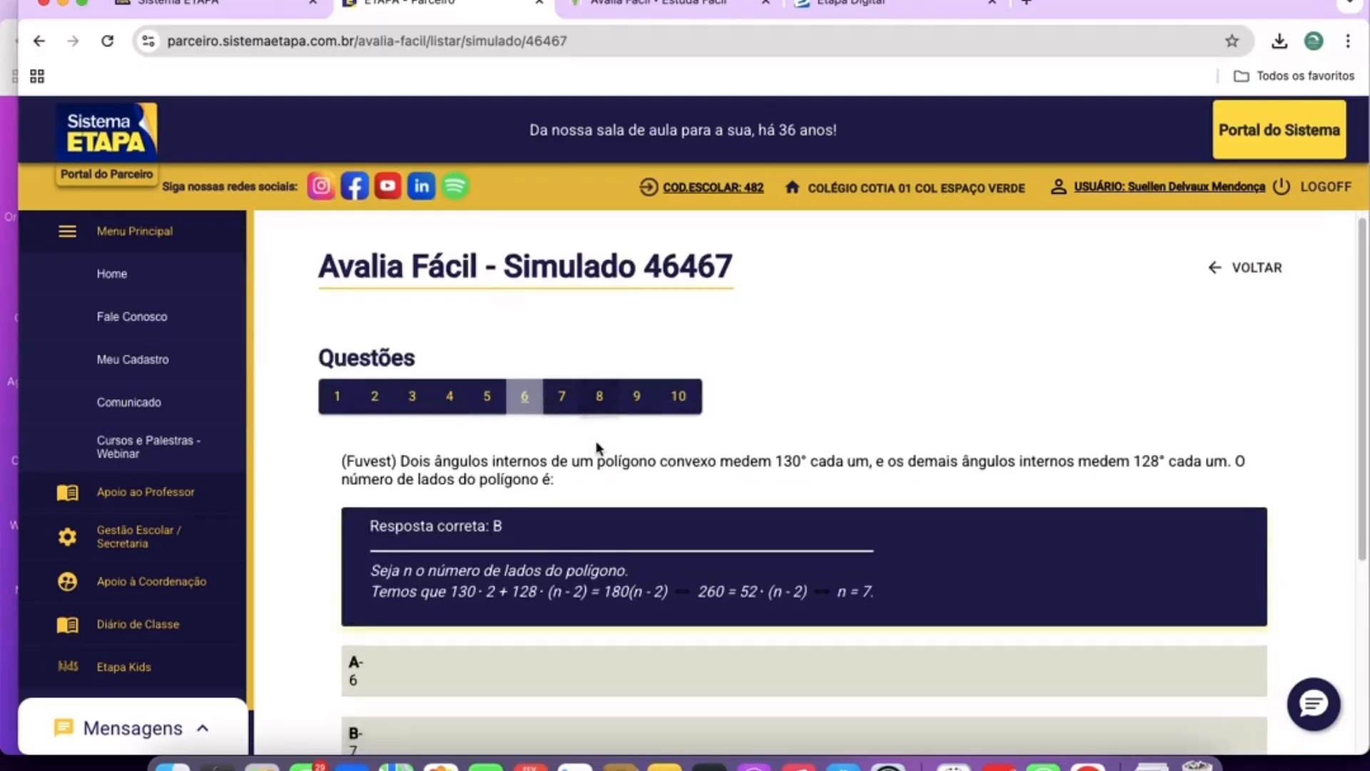
scroll(500, 446, "down", 2)
scroll(465, 441, "down", 1)
Highlight the correct answer and worked solution, view question 10, then return to Avalia Fácil.
left_click_drag(339, 302, 689, 357)
left_click(685, 357)
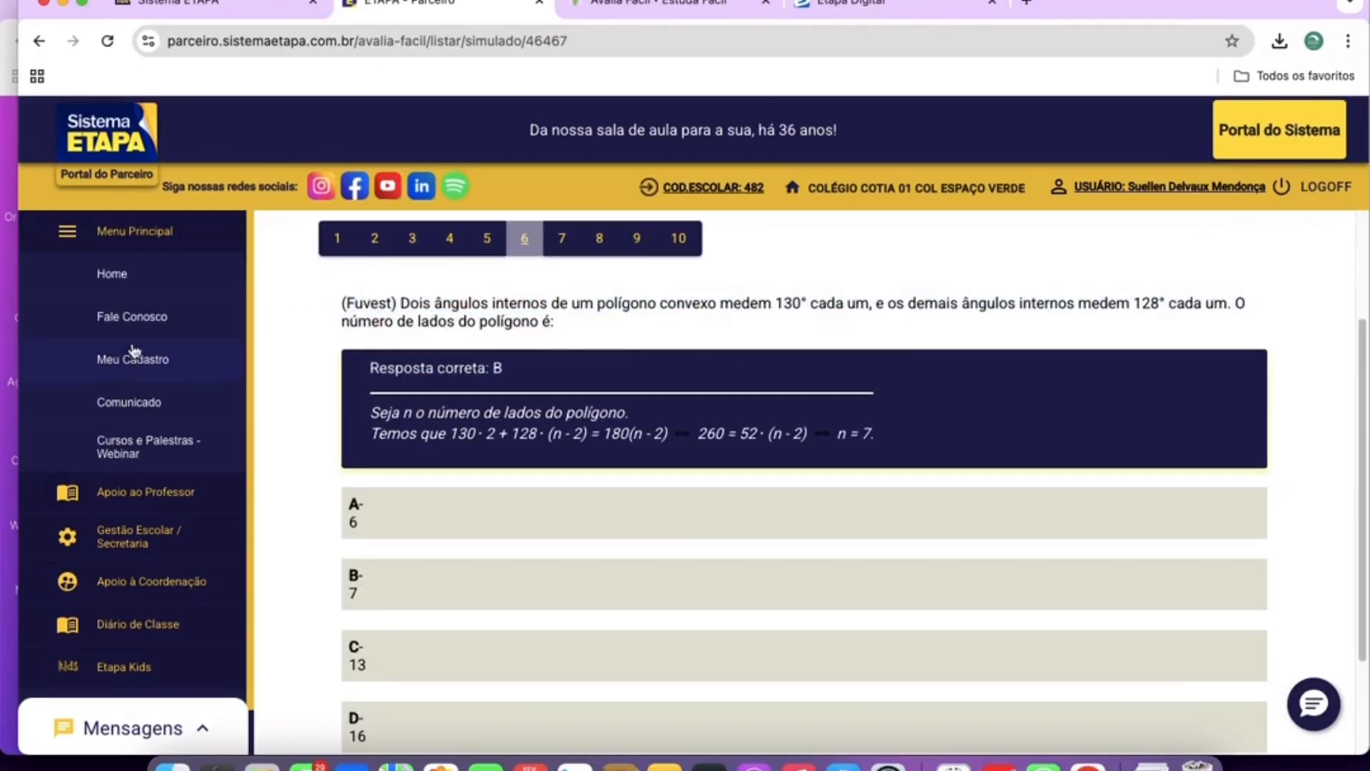
left_click_drag(372, 369, 422, 369)
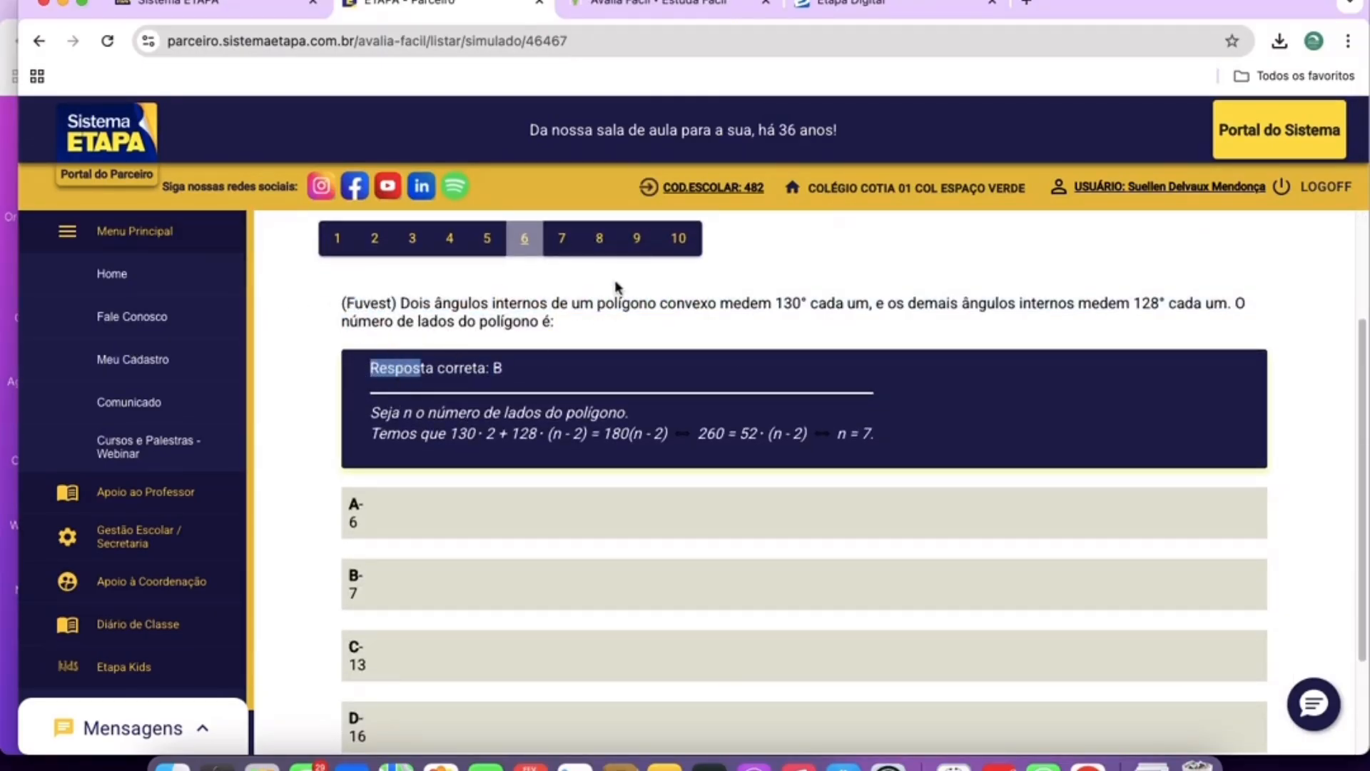
left_click_drag(367, 403, 875, 437)
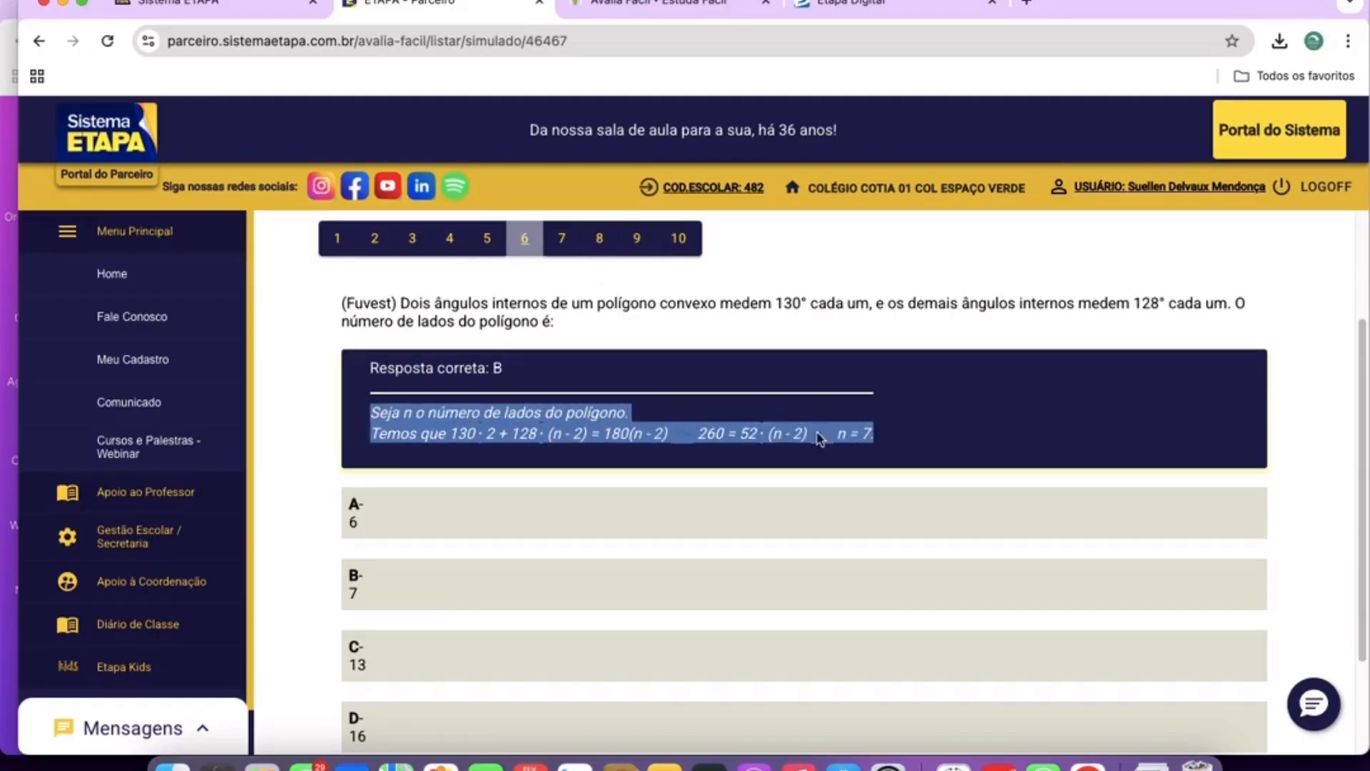
left_click(679, 251)
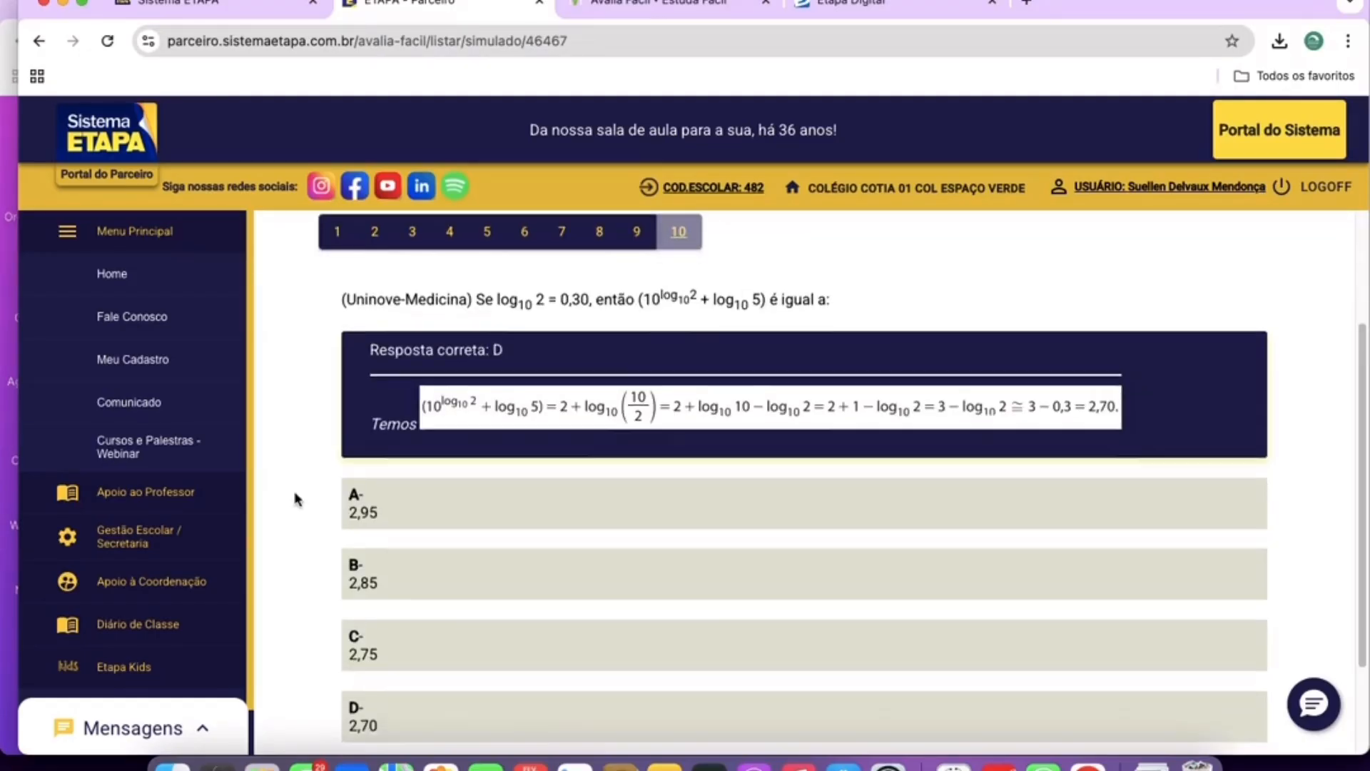
scroll(296, 500, "down", 2)
scroll(571, 440, "up", 2)
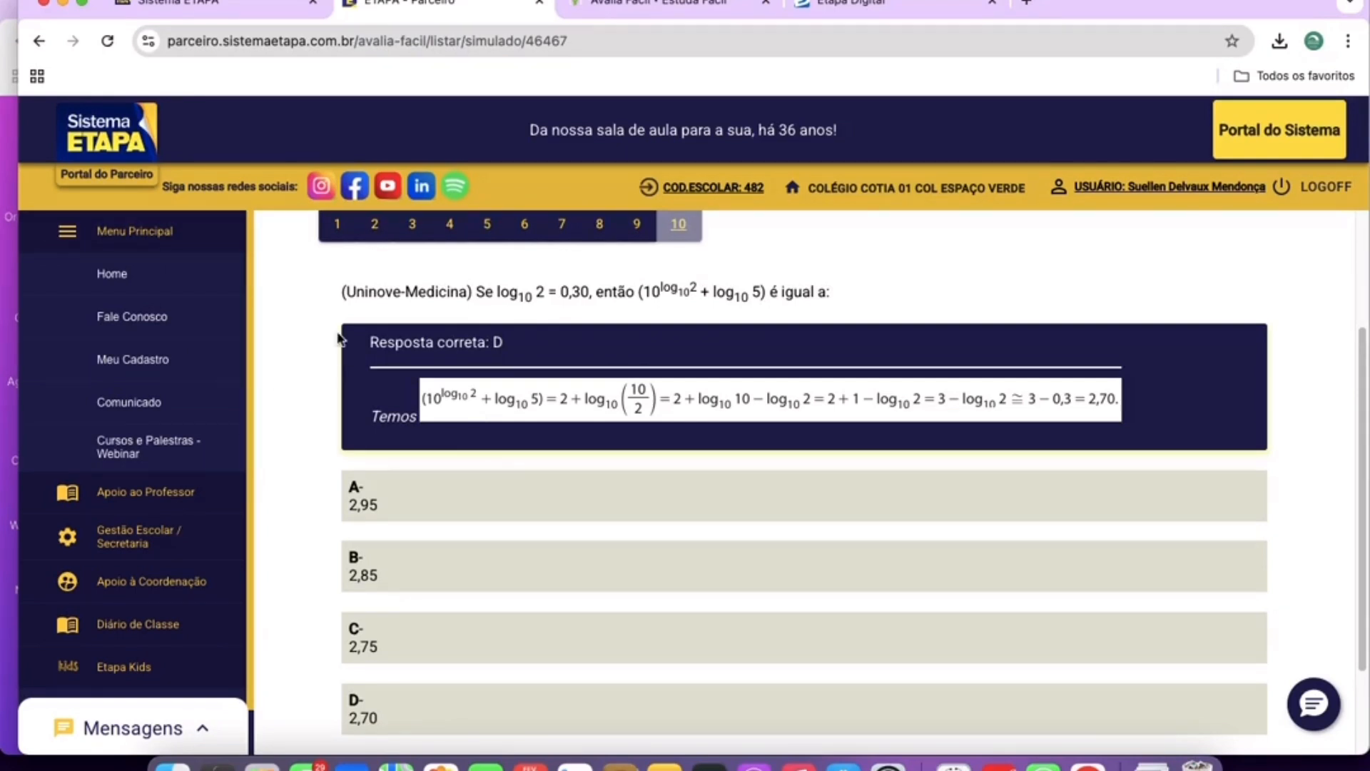
key("ctrl+Tab")
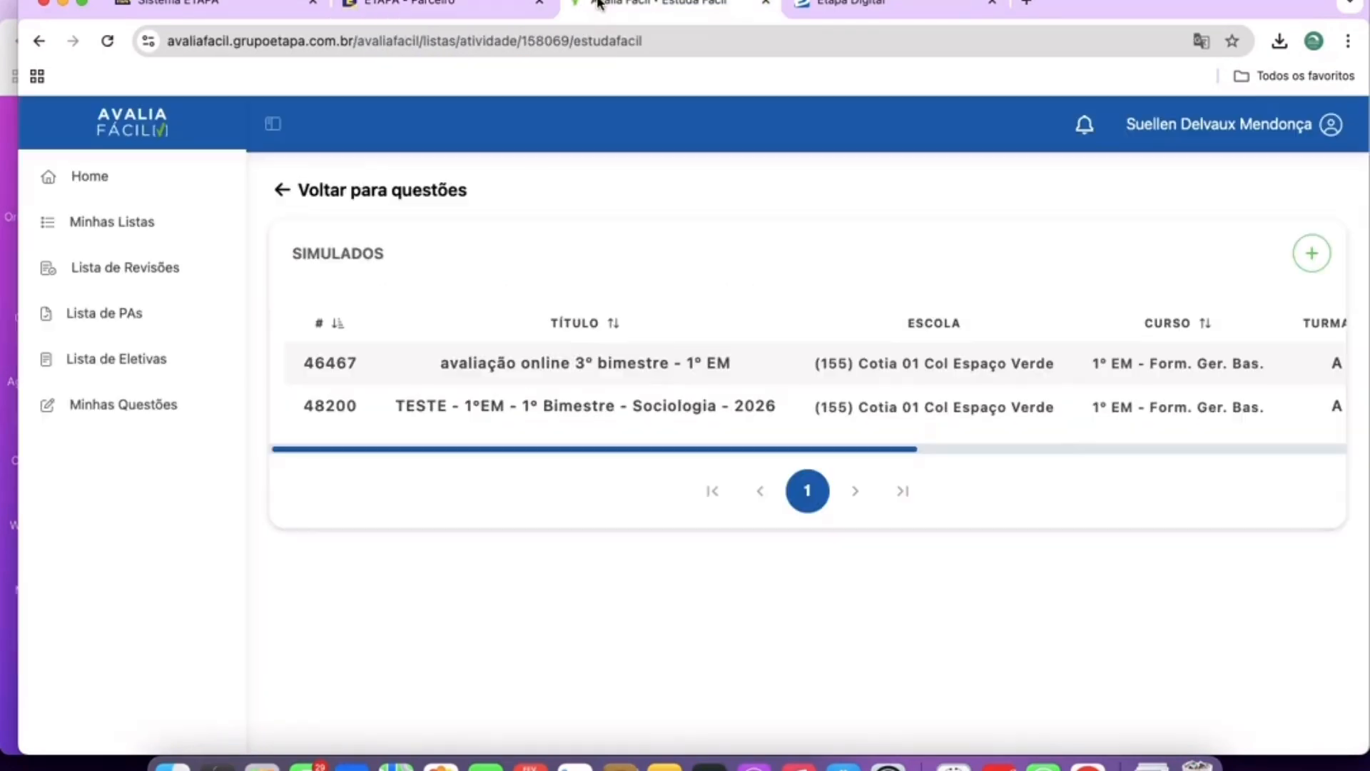
Open Lista de PAs and scroll through the PA table.
left_click(107, 317)
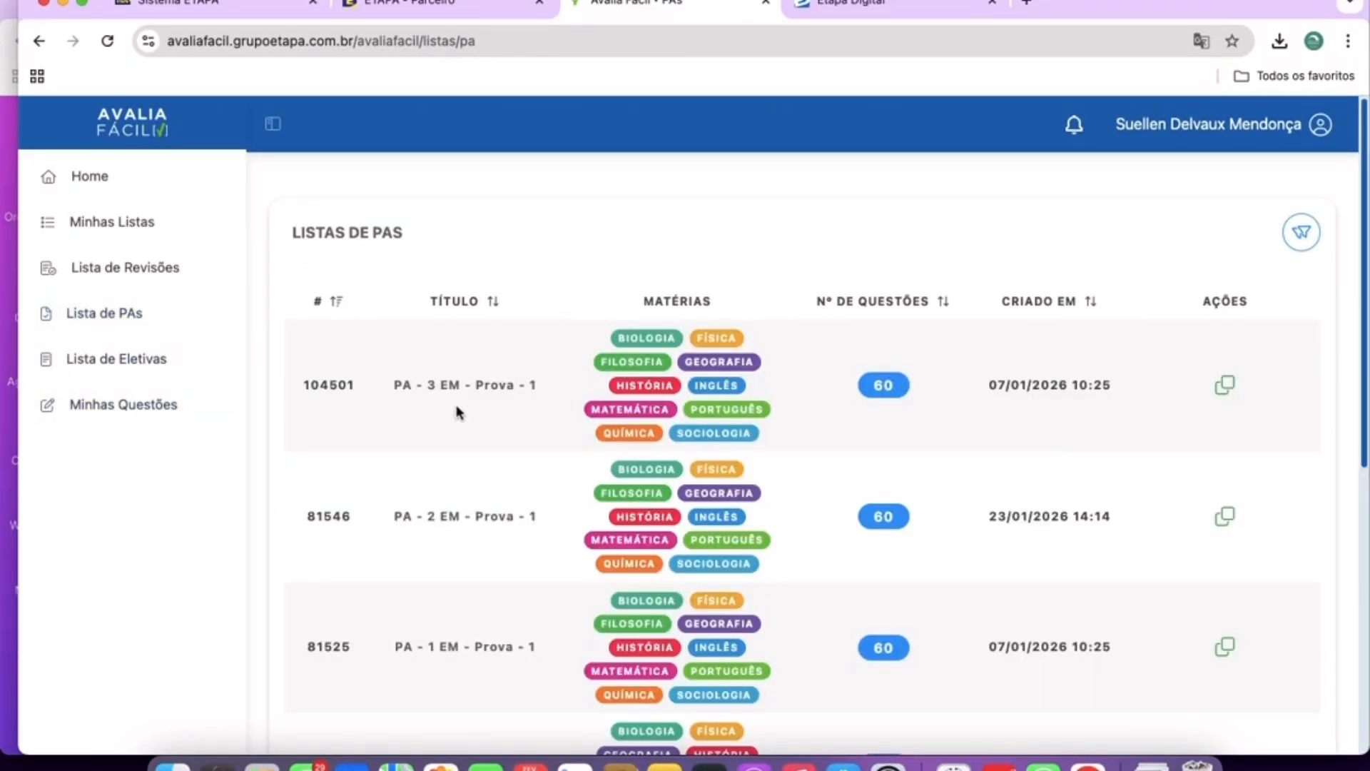
left_click_drag(475, 385, 536, 384)
scroll(1061, 452, "down", 3)
scroll(1061, 451, "down", 4)
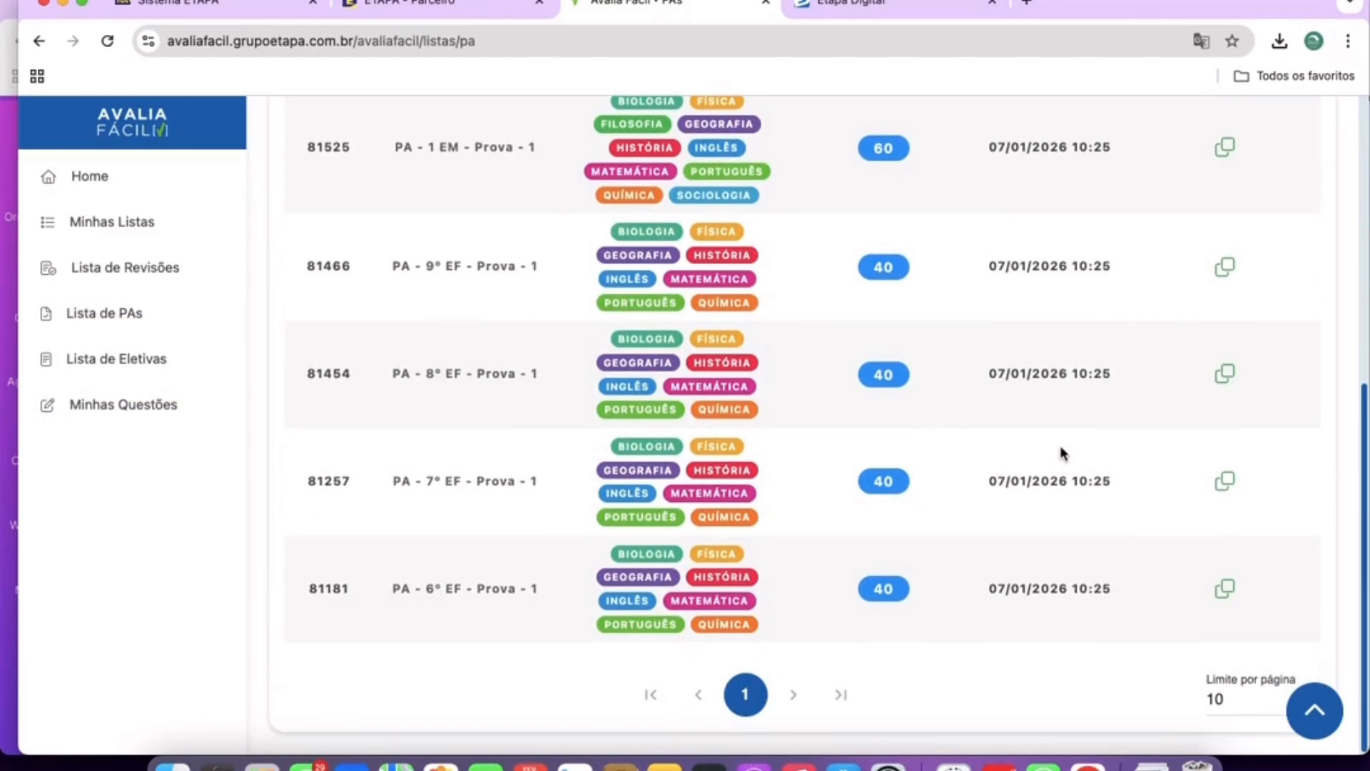
scroll(375, 385, "up", 1)
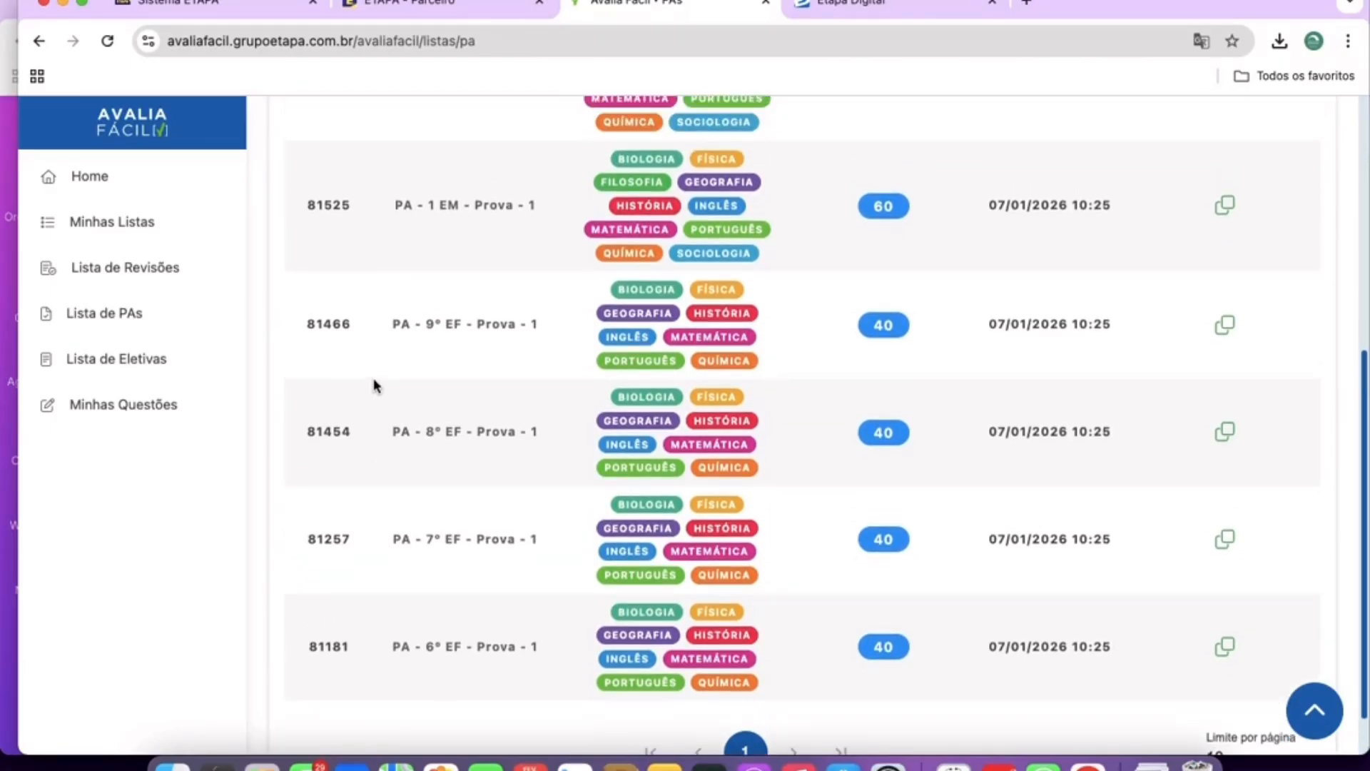
scroll(374, 383, "up", 3)
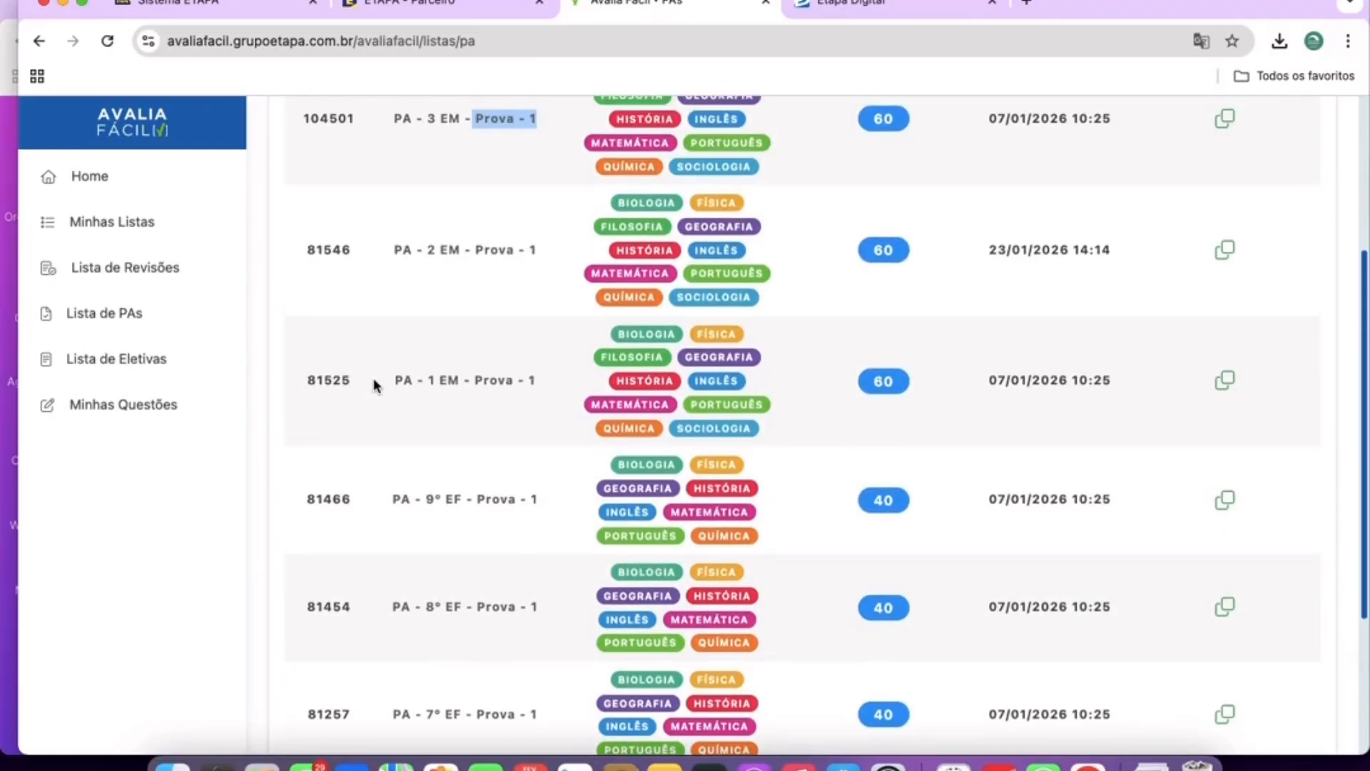
scroll(376, 381, "up", 4)
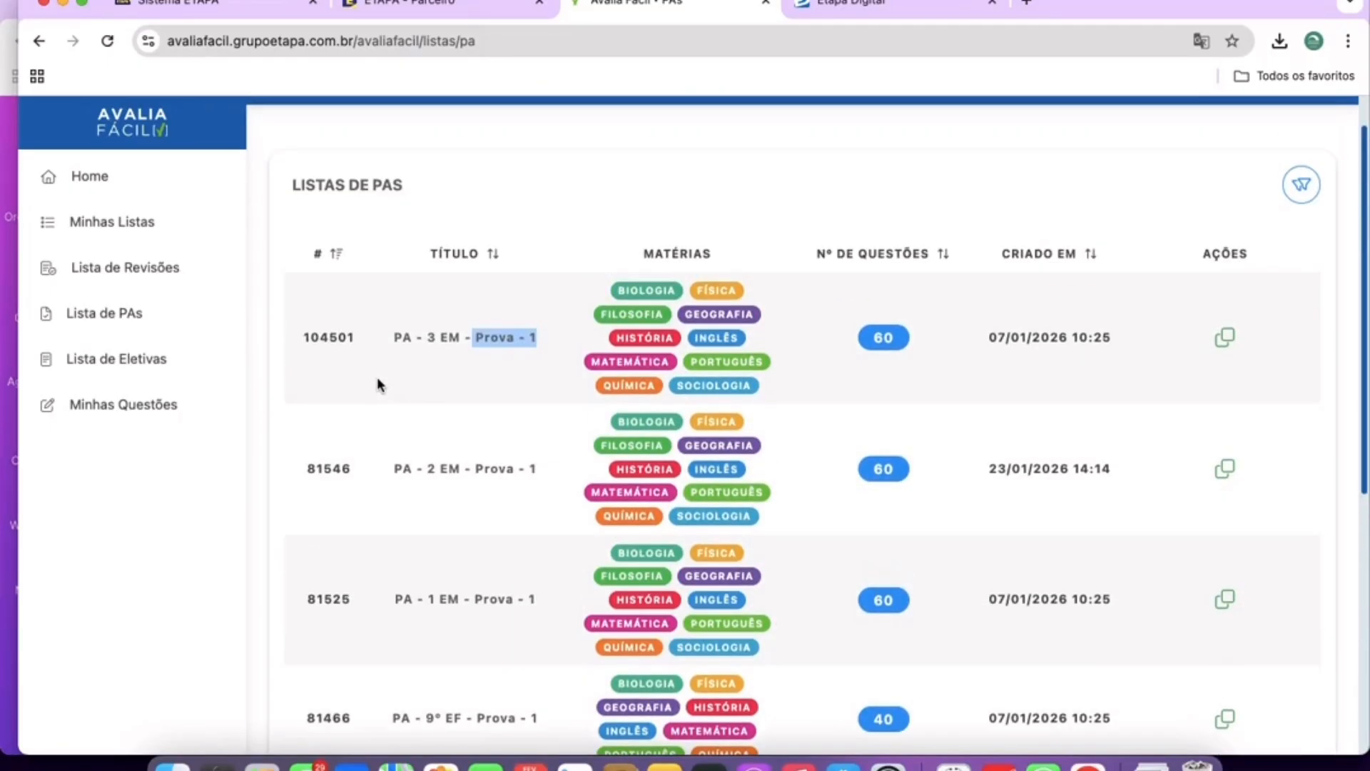
Highlight the 'PA - 3 EM - Prova - 1' title, then open Minhas Questões.
left_click_drag(395, 337, 521, 346)
scroll(548, 376, "down", 1)
left_click_drag(391, 421, 584, 425)
left_click(534, 421)
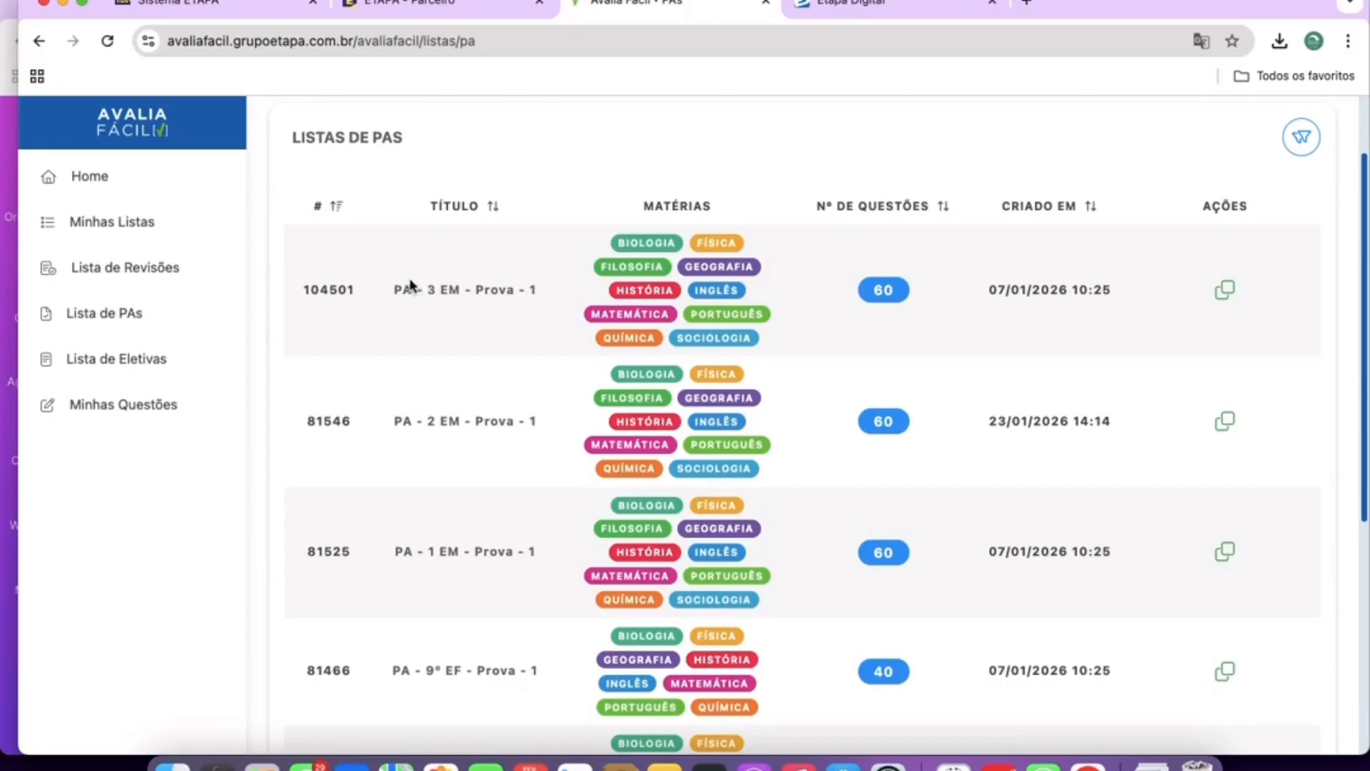
left_click_drag(393, 289, 548, 296)
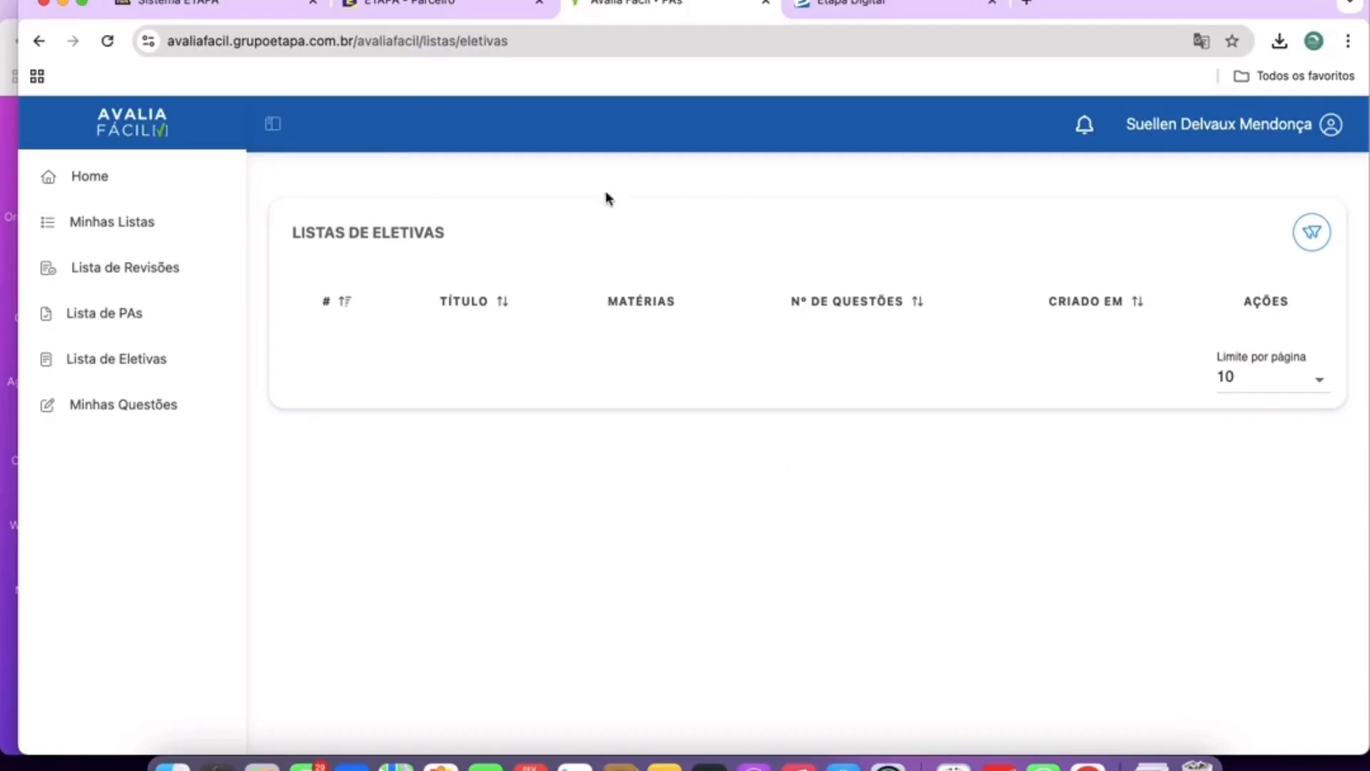
left_click(113, 415)
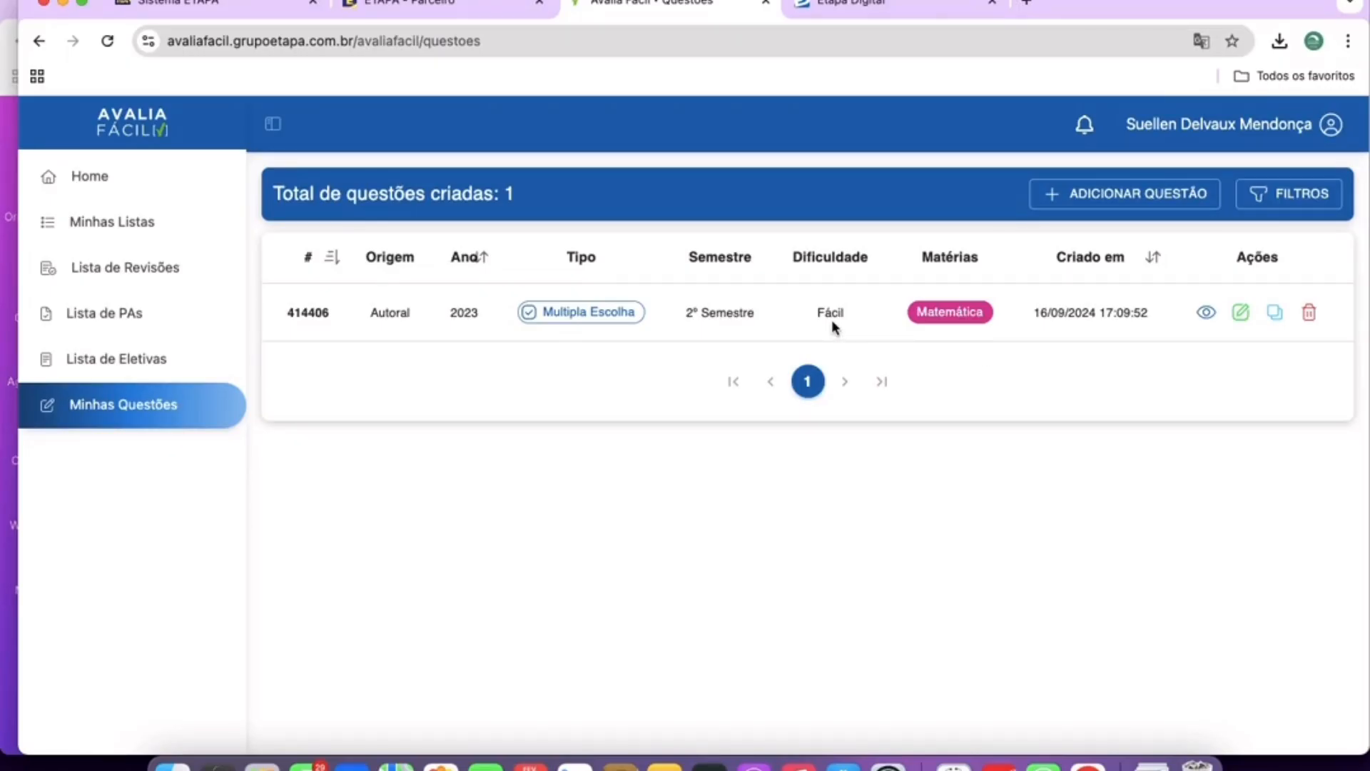
left_click_drag(698, 313, 1113, 316)
left_click(1122, 316)
left_click_drag(371, 315, 497, 320)
triple_click(758, 312)
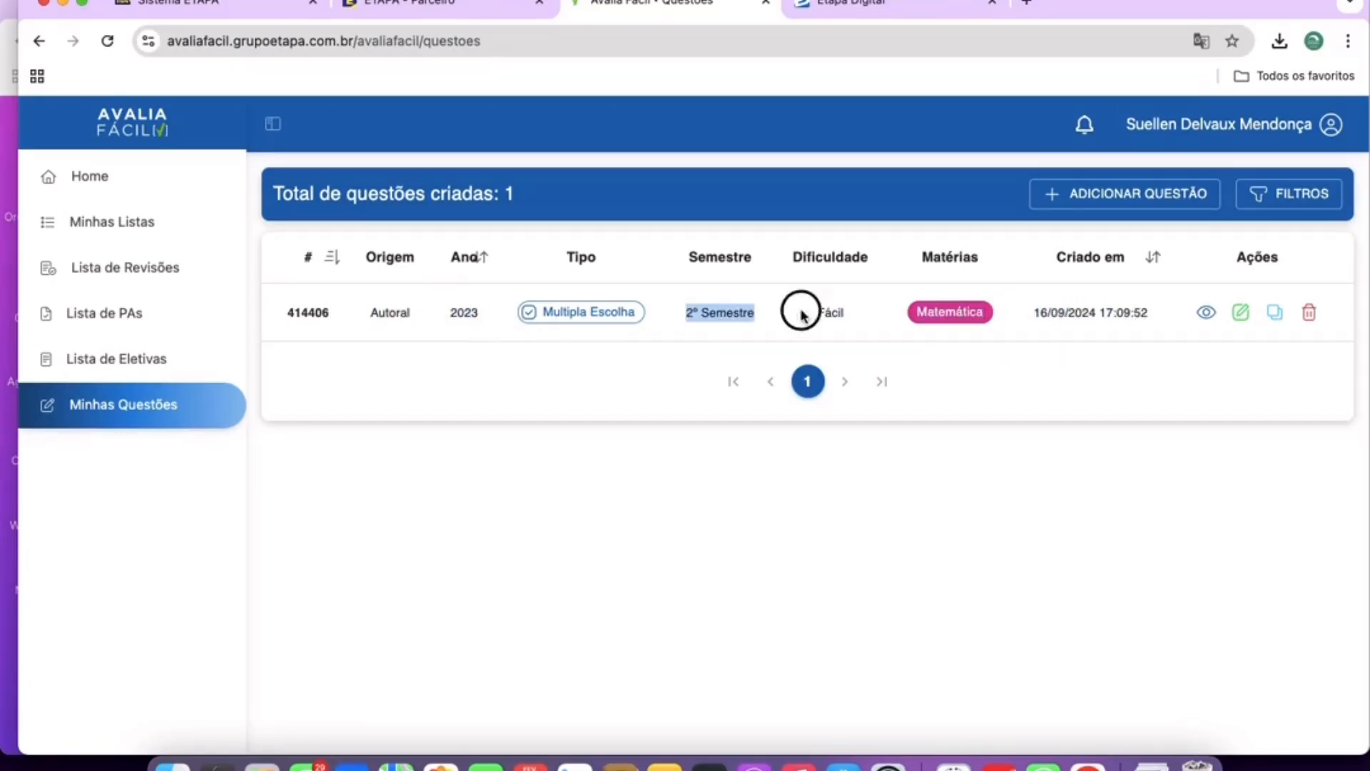
left_click(819, 319)
left_click_drag(1105, 316, 1156, 321)
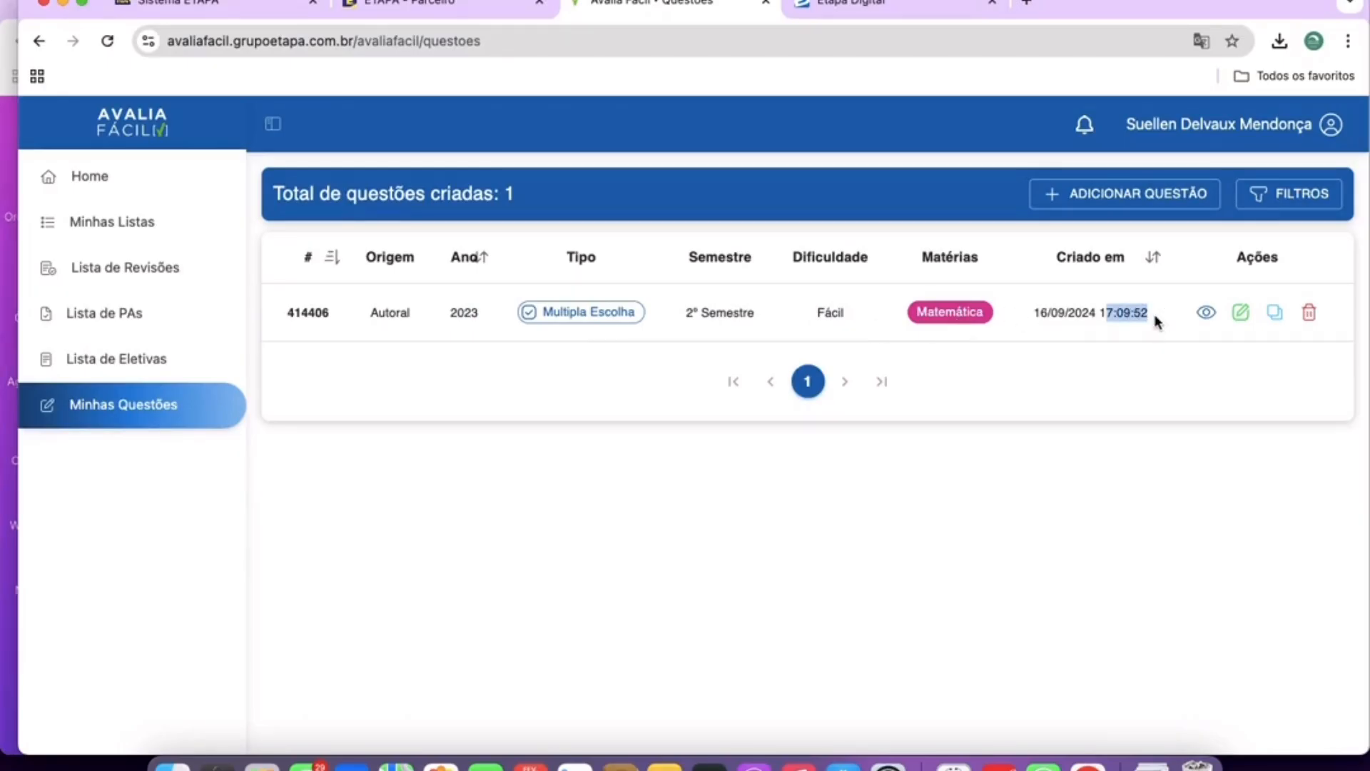
left_click(1158, 321)
left_click_drag(349, 318, 550, 322)
left_click(479, 315)
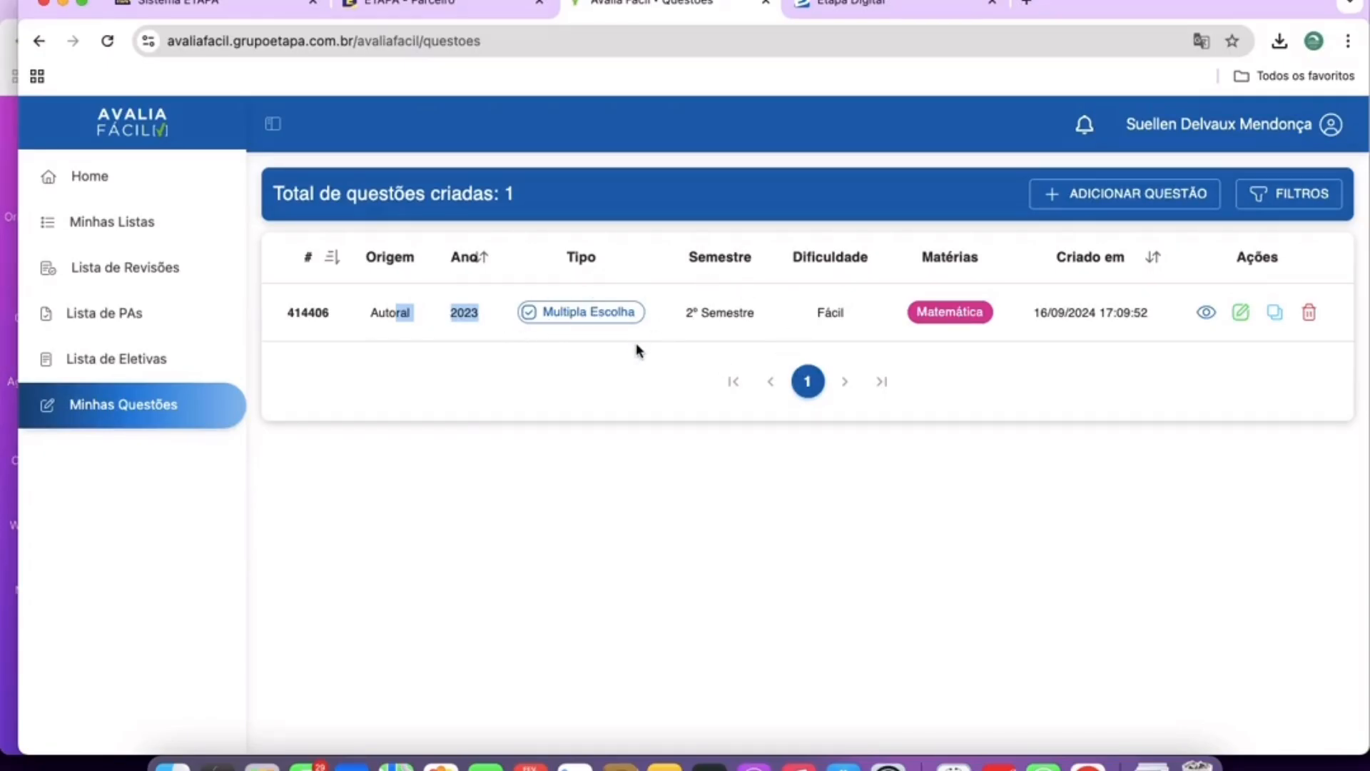
left_click_drag(762, 316, 666, 315)
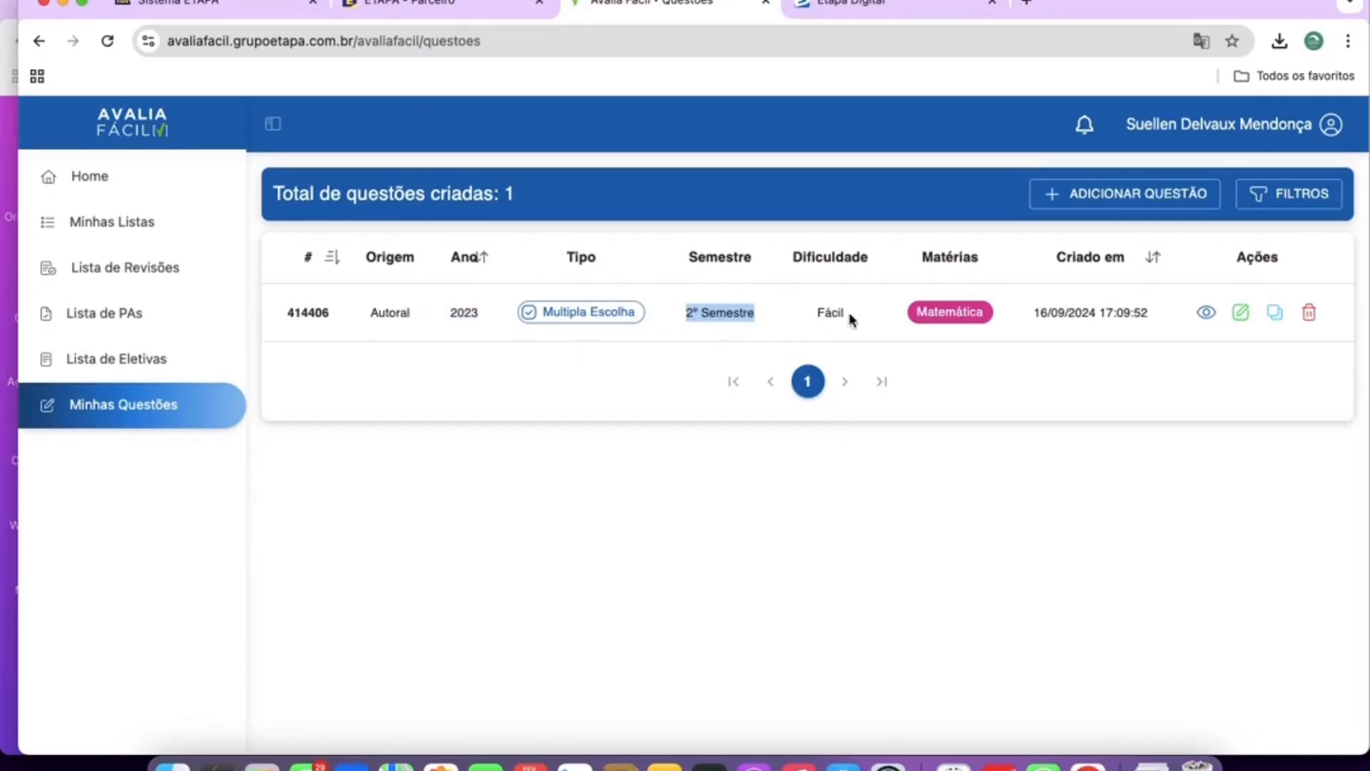
left_click_drag(850, 315, 817, 312)
left_click_drag(966, 319, 938, 312)
left_click_drag(1089, 314, 1158, 314)
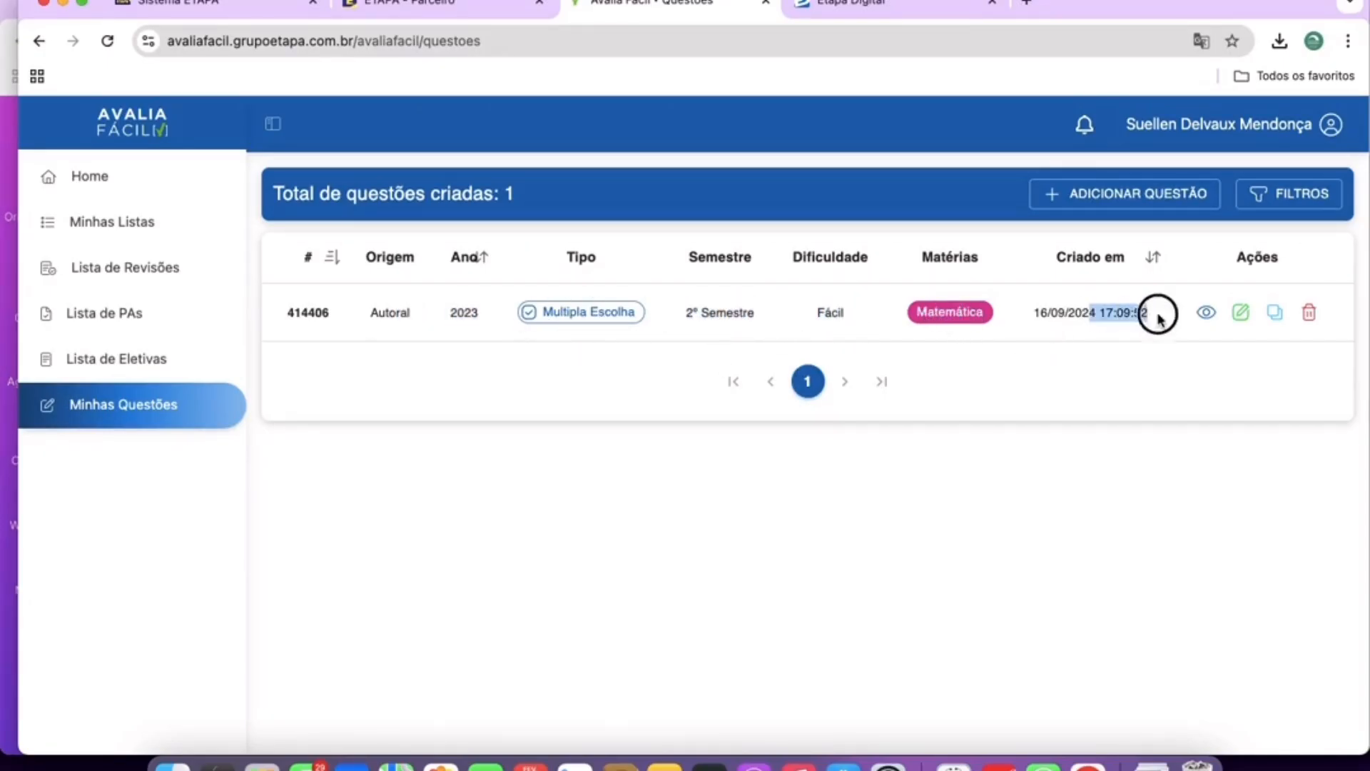
left_click(1151, 314)
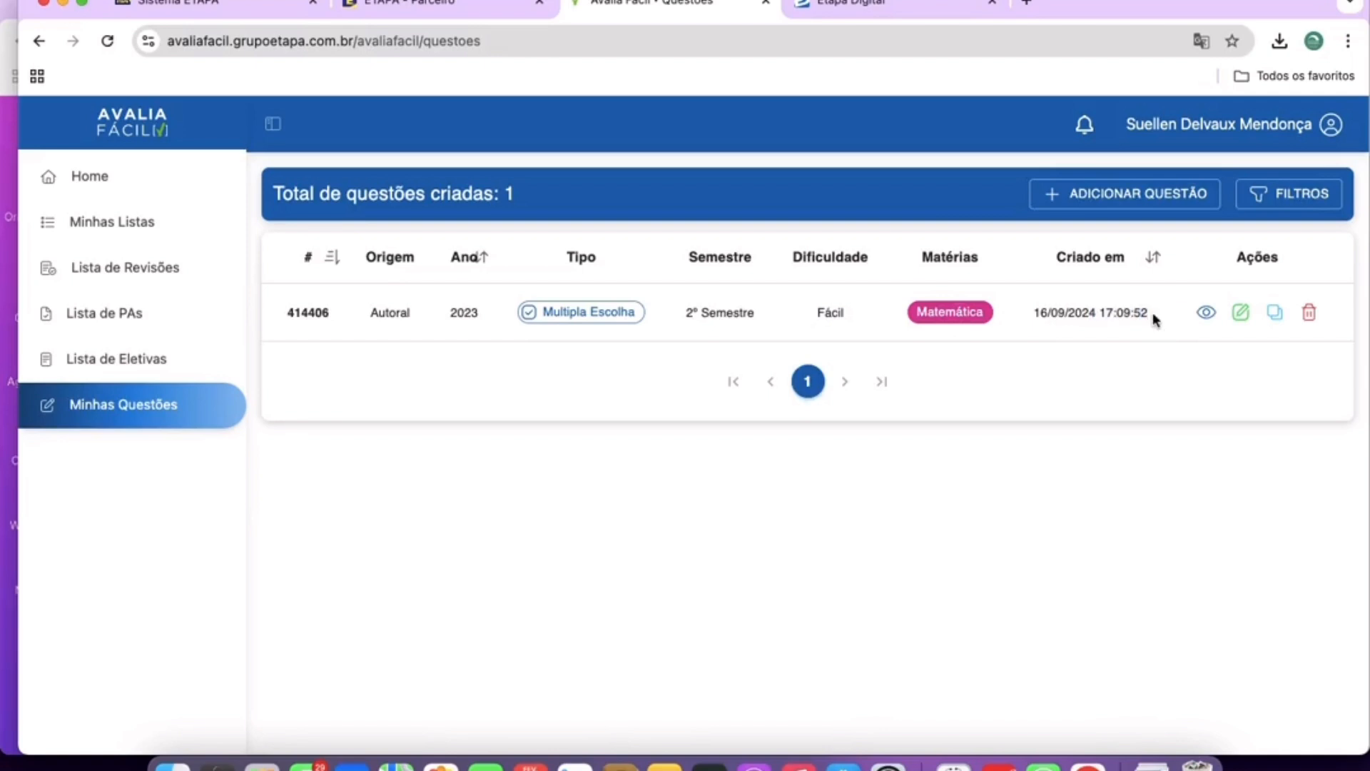
Preview question 414406's statement, answers and resolution, then go to the portal's Jogos Educativos.
left_click(1206, 313)
scroll(542, 443, "down", 6)
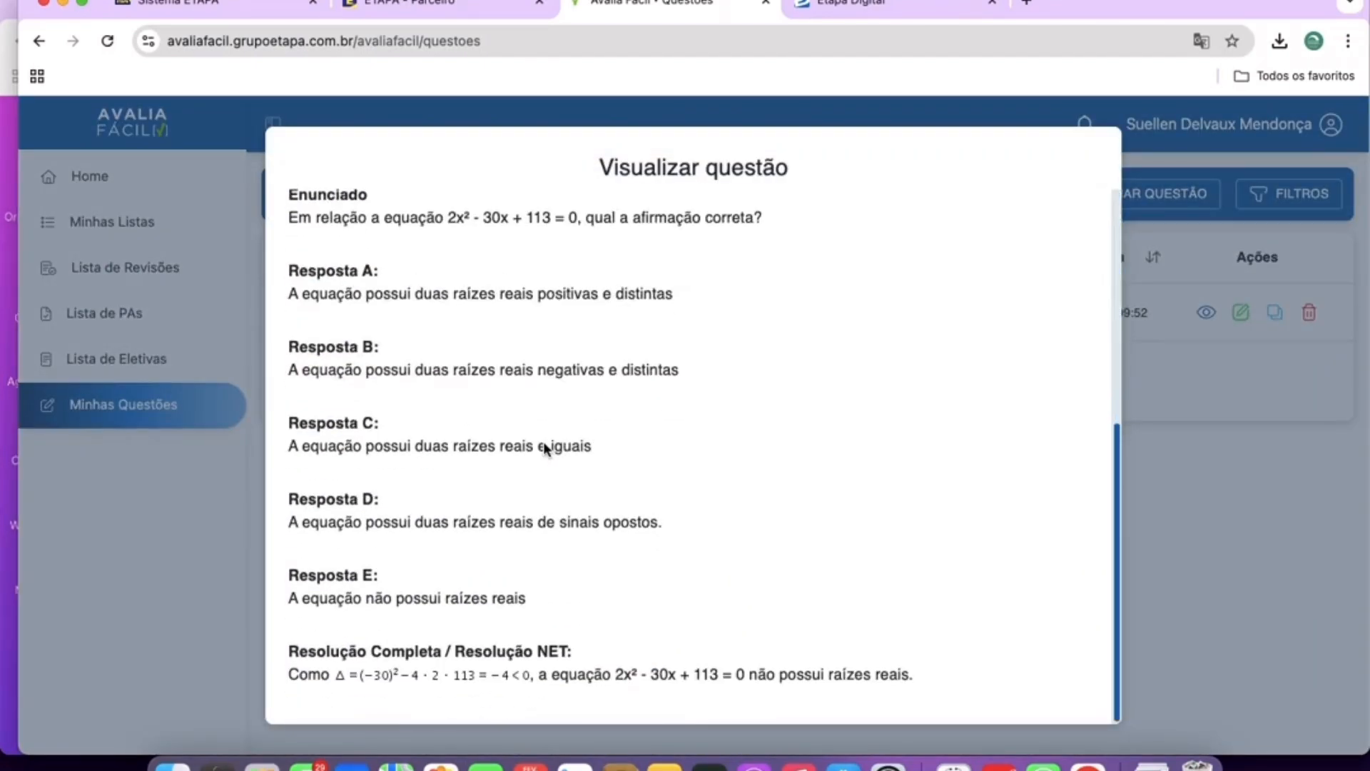
scroll(543, 442, "up", 6)
scroll(542, 442, "down", 3)
scroll(542, 446, "down", 3)
left_click(1261, 521)
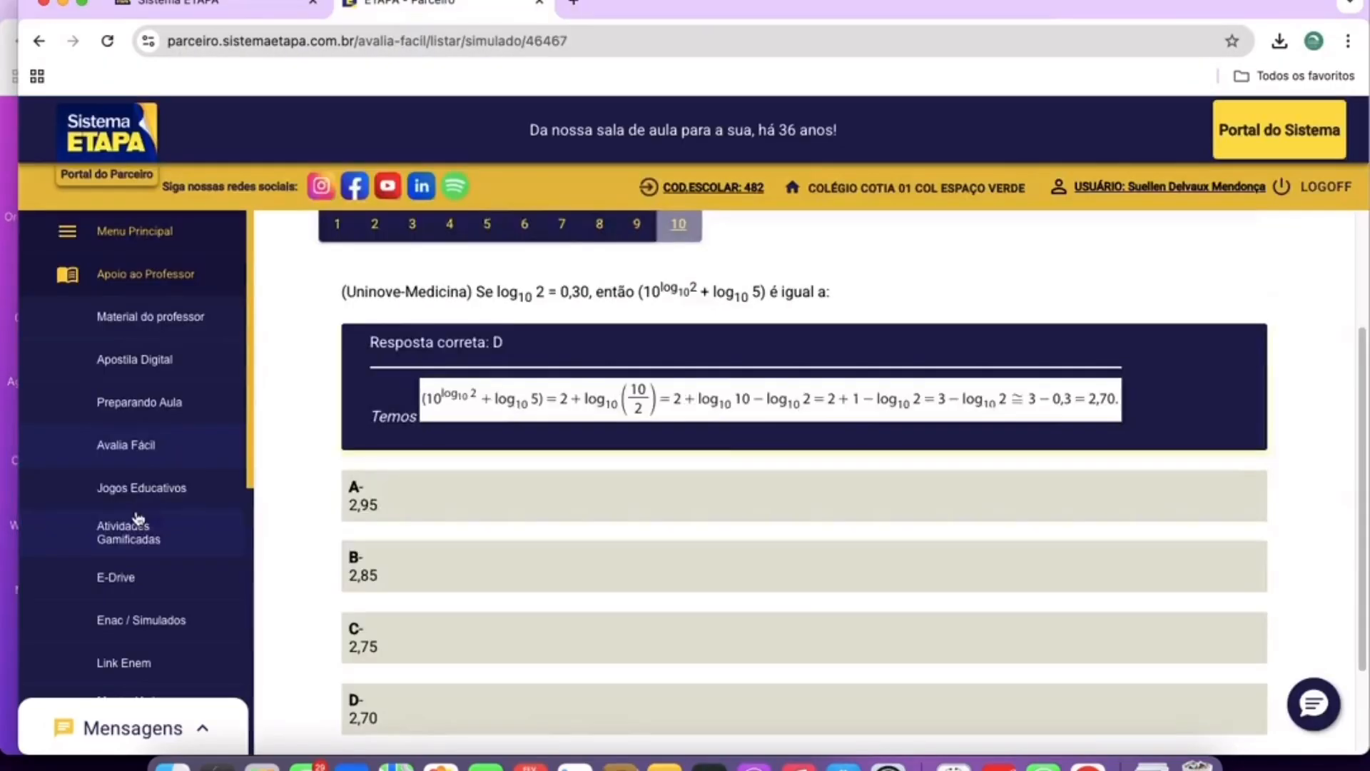
left_click(145, 504)
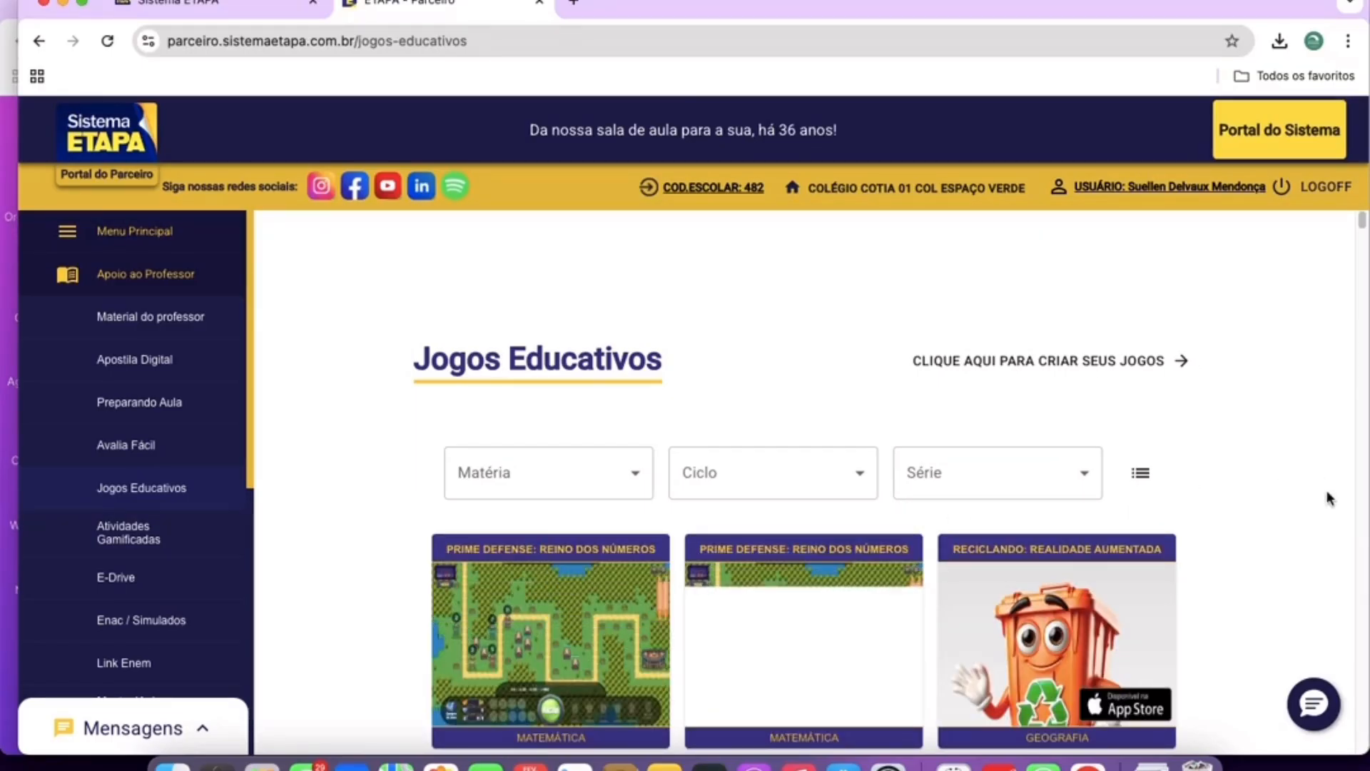
Filter the educational games by Série to 6º EF, leaving Fusos Horários and Estudos Narrativos.
scroll(581, 491, "down", 4)
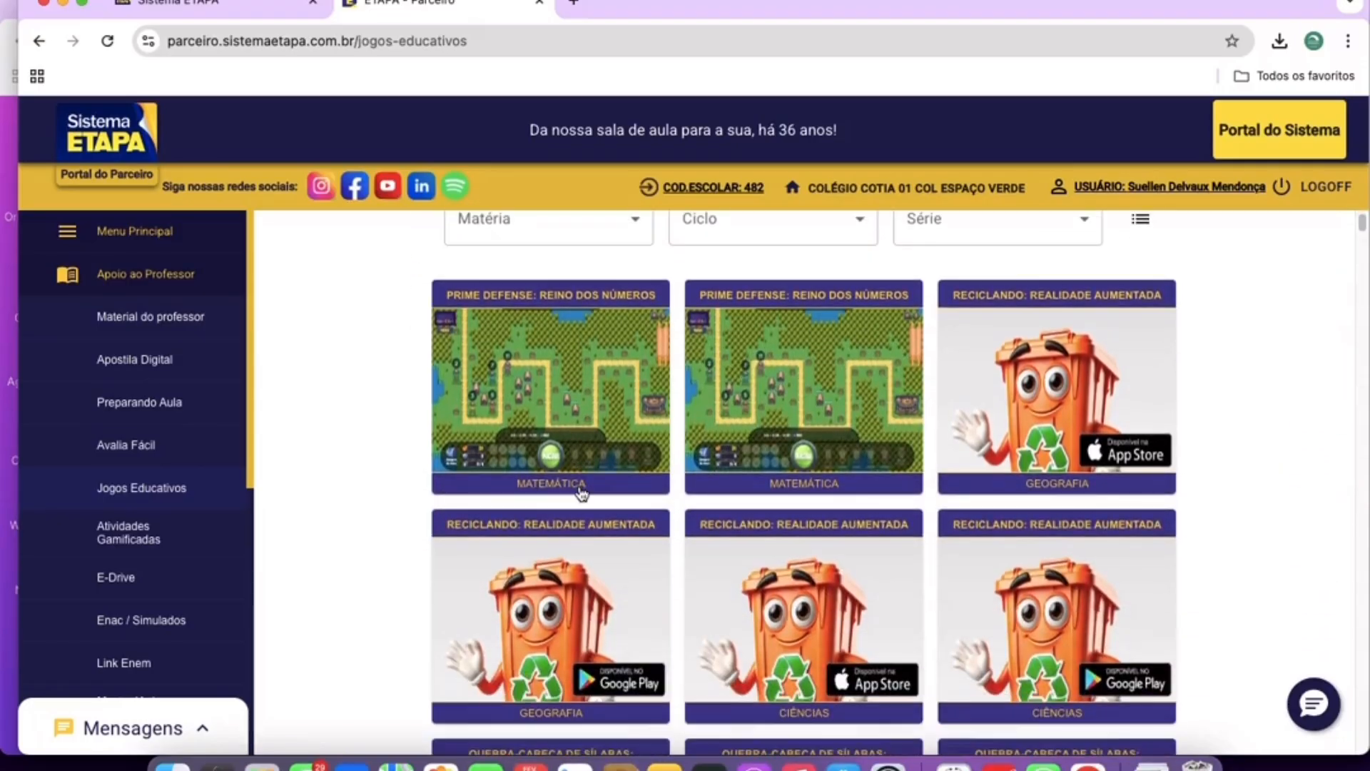
scroll(582, 491, "up", 2)
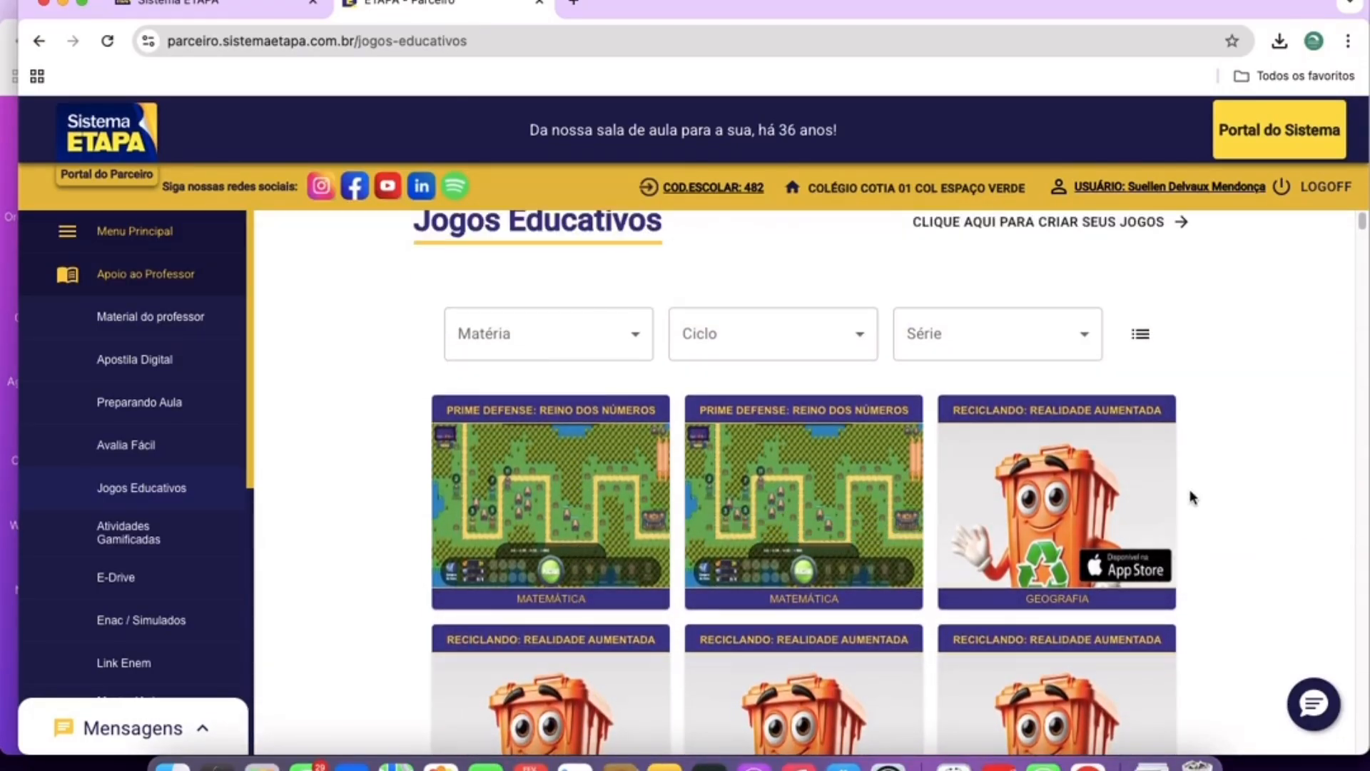
scroll(1190, 498, "down", 2)
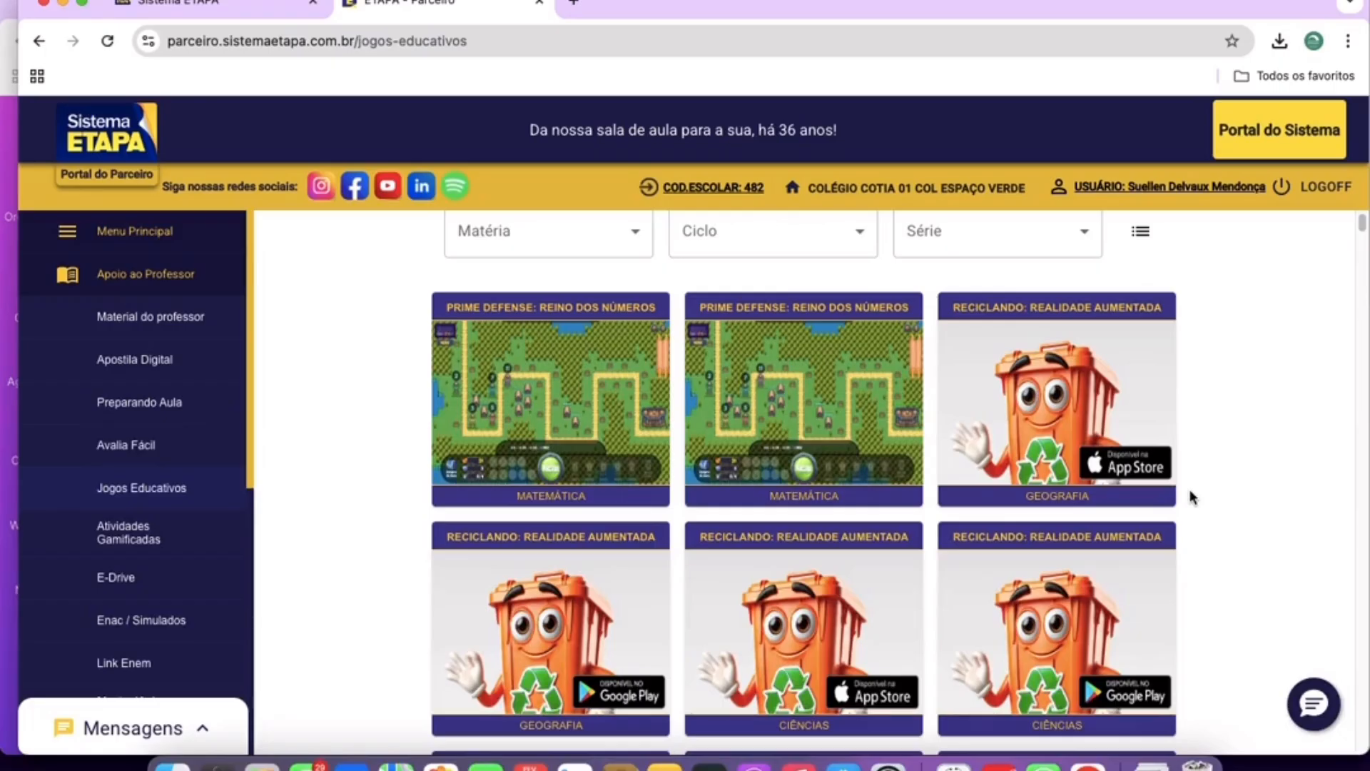
scroll(1190, 497, "down", 10)
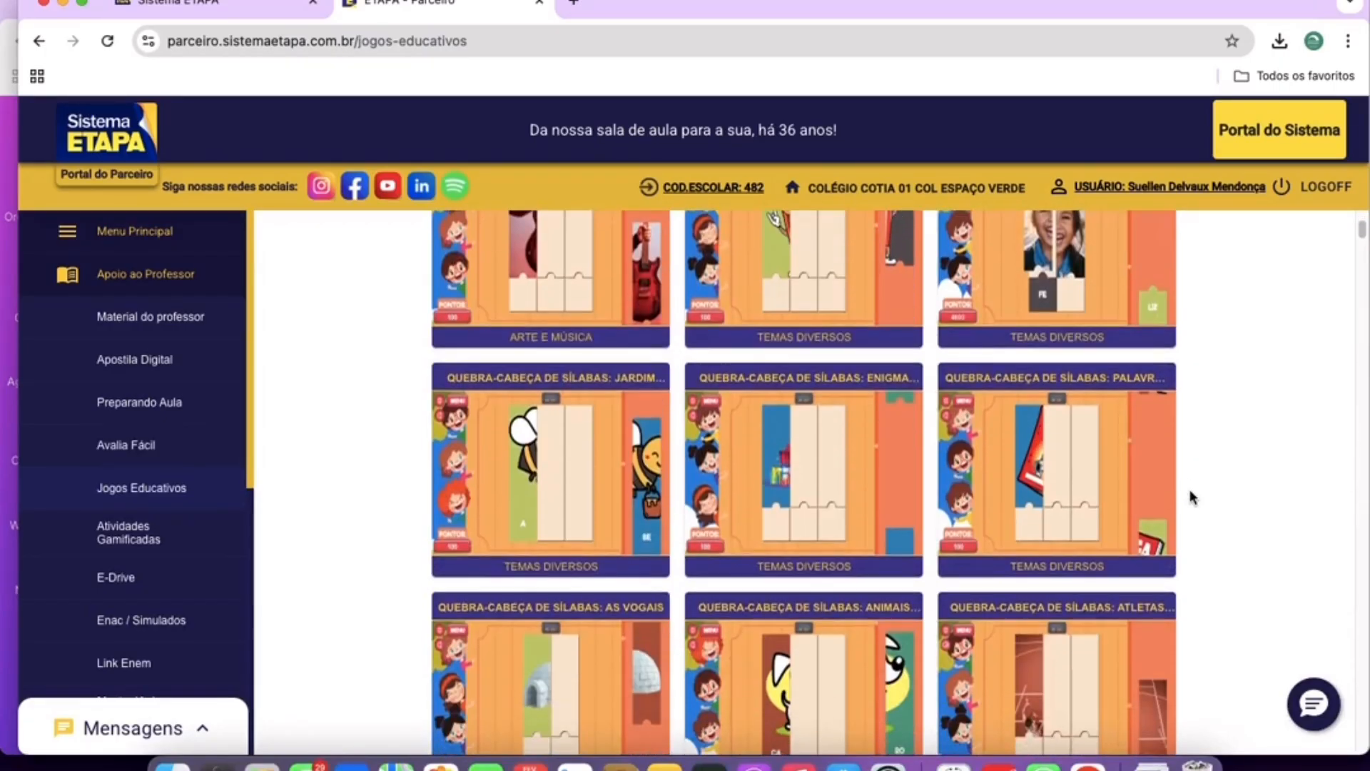
scroll(1190, 497, "up", 12)
left_click(514, 486)
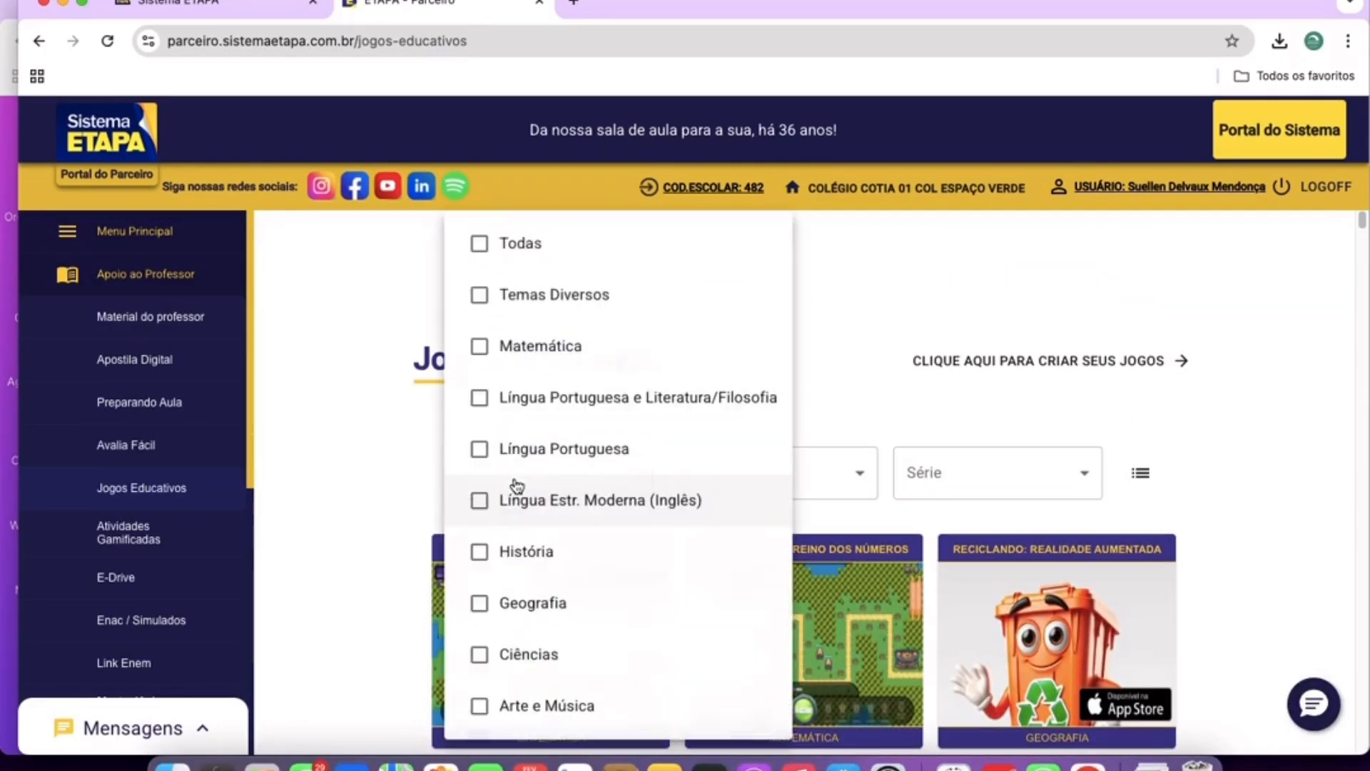
left_click(967, 486)
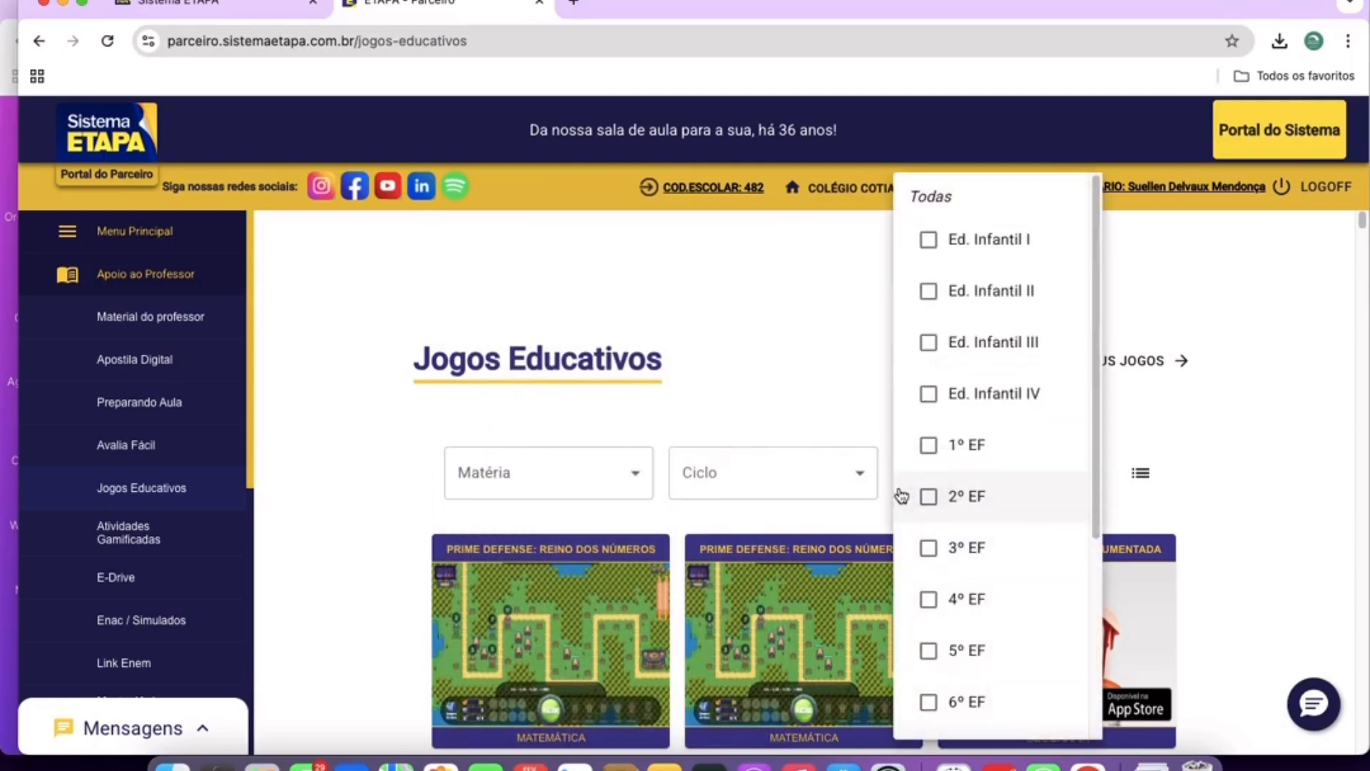
scroll(982, 428, "down", 5)
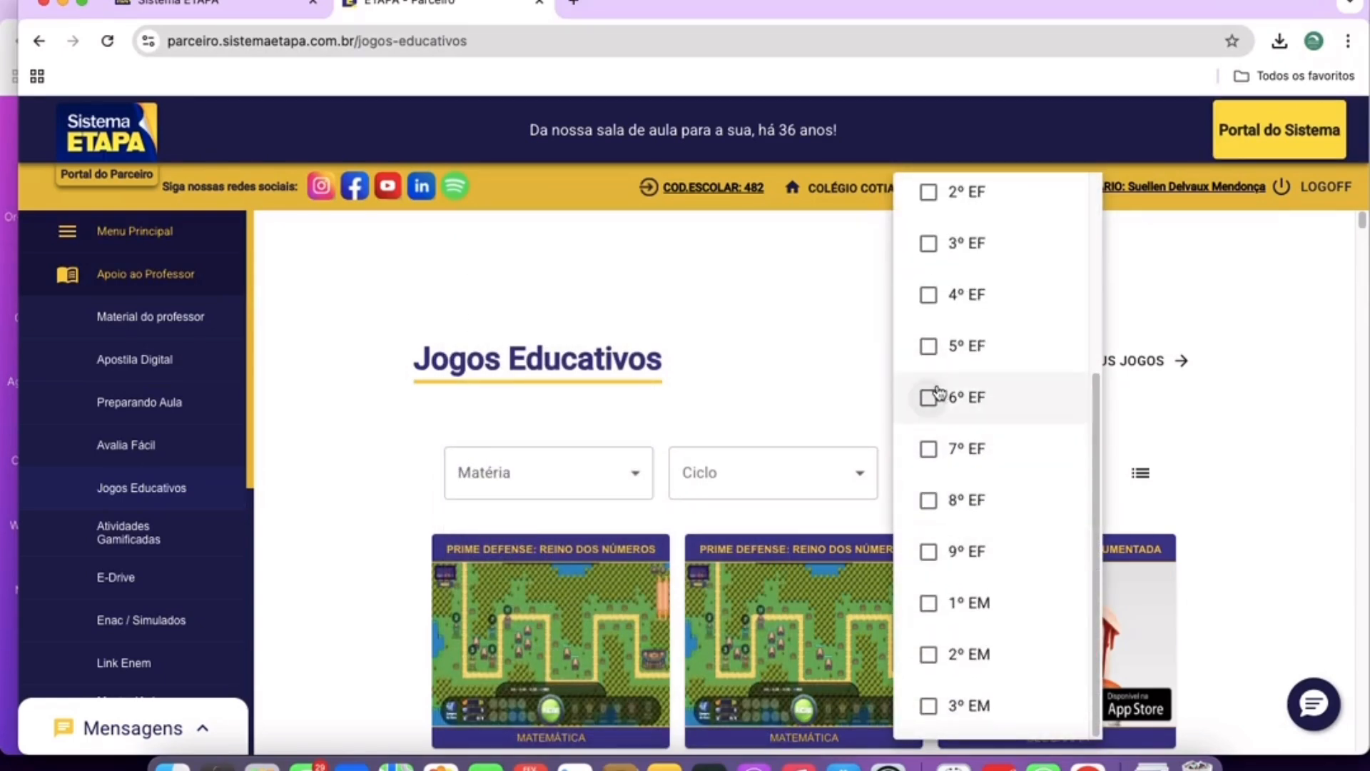
left_click(937, 397)
left_click(1263, 465)
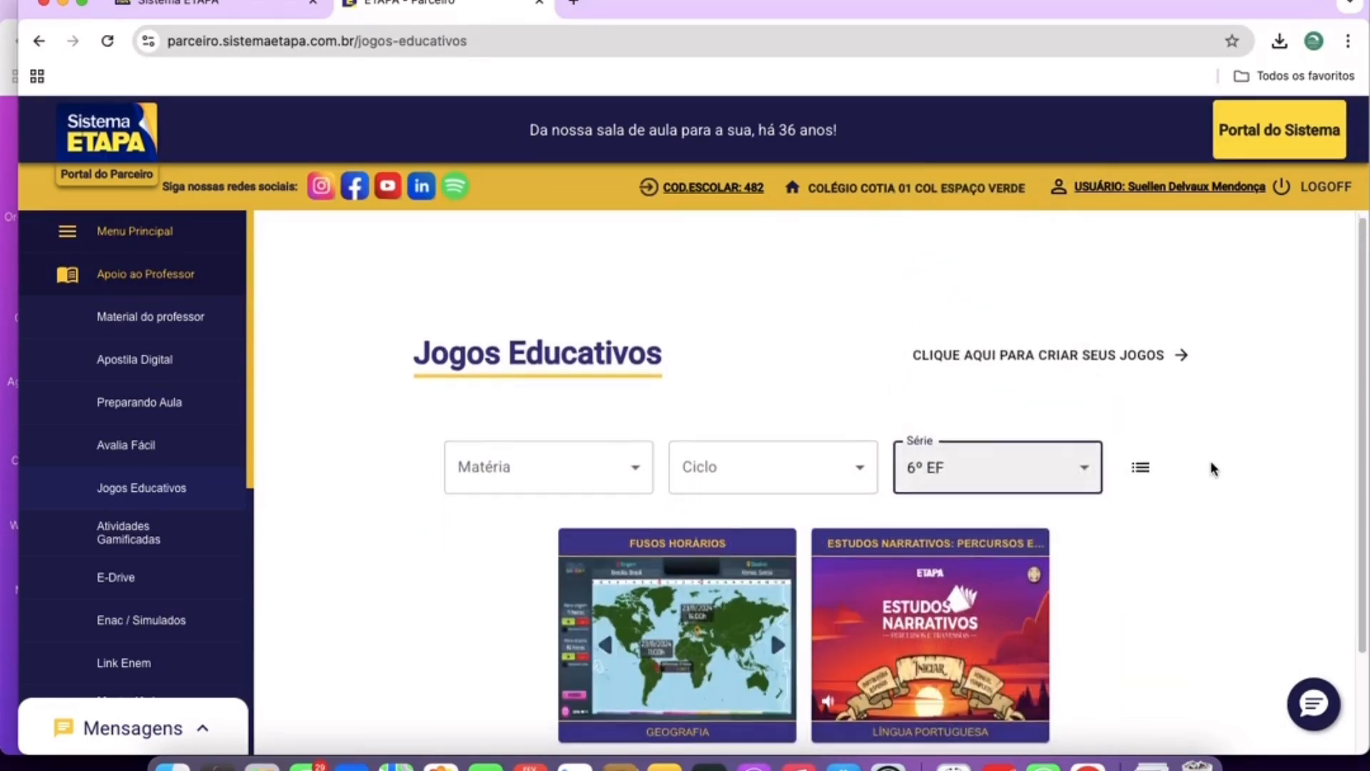
scroll(1213, 468, "down", 3)
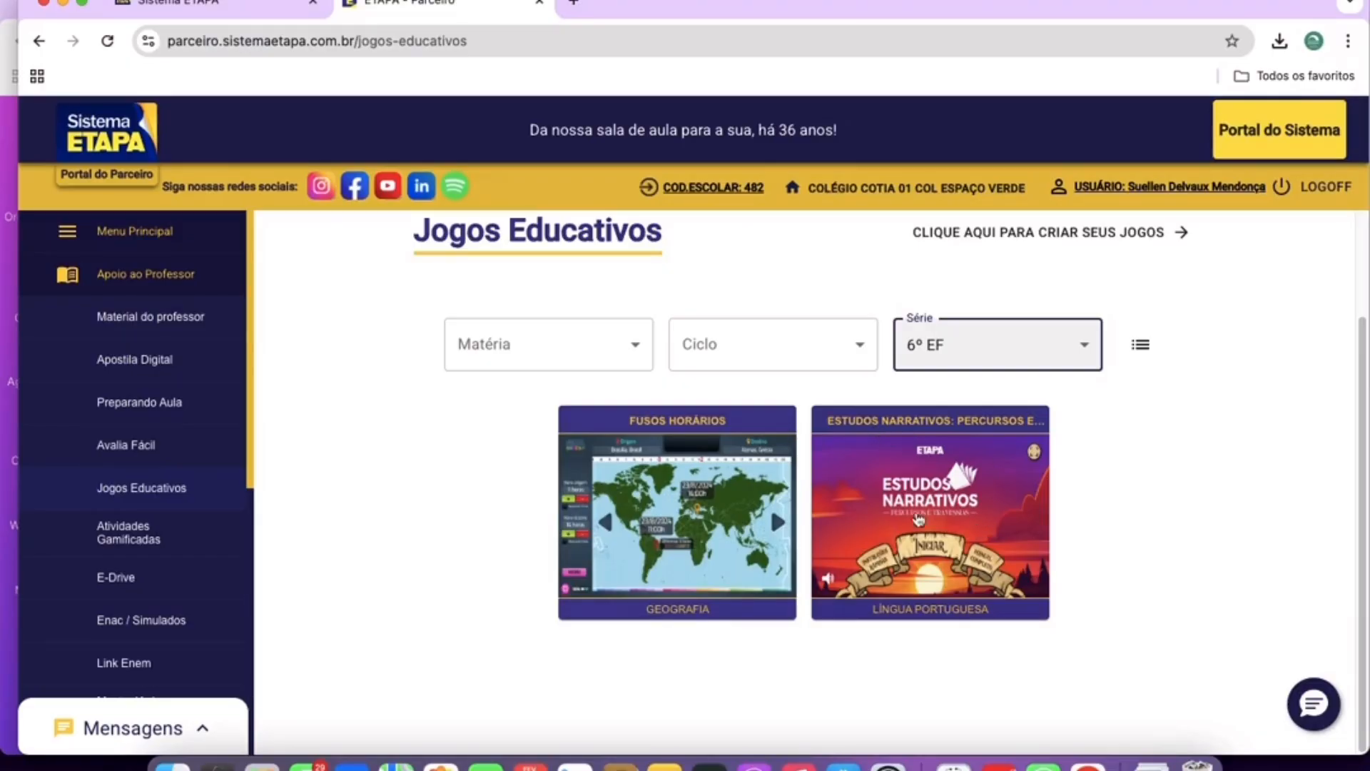
mouse_move(915, 514)
left_click(924, 593)
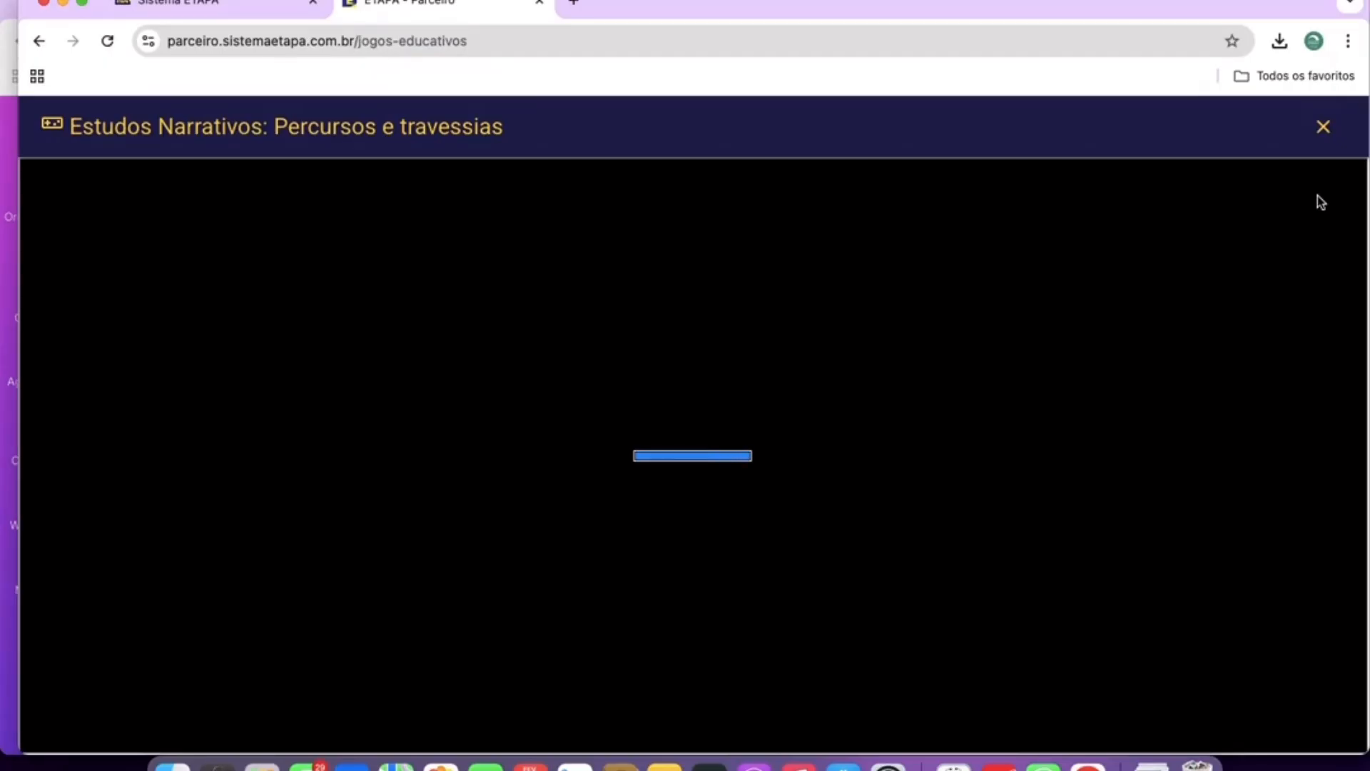
left_click(1324, 136)
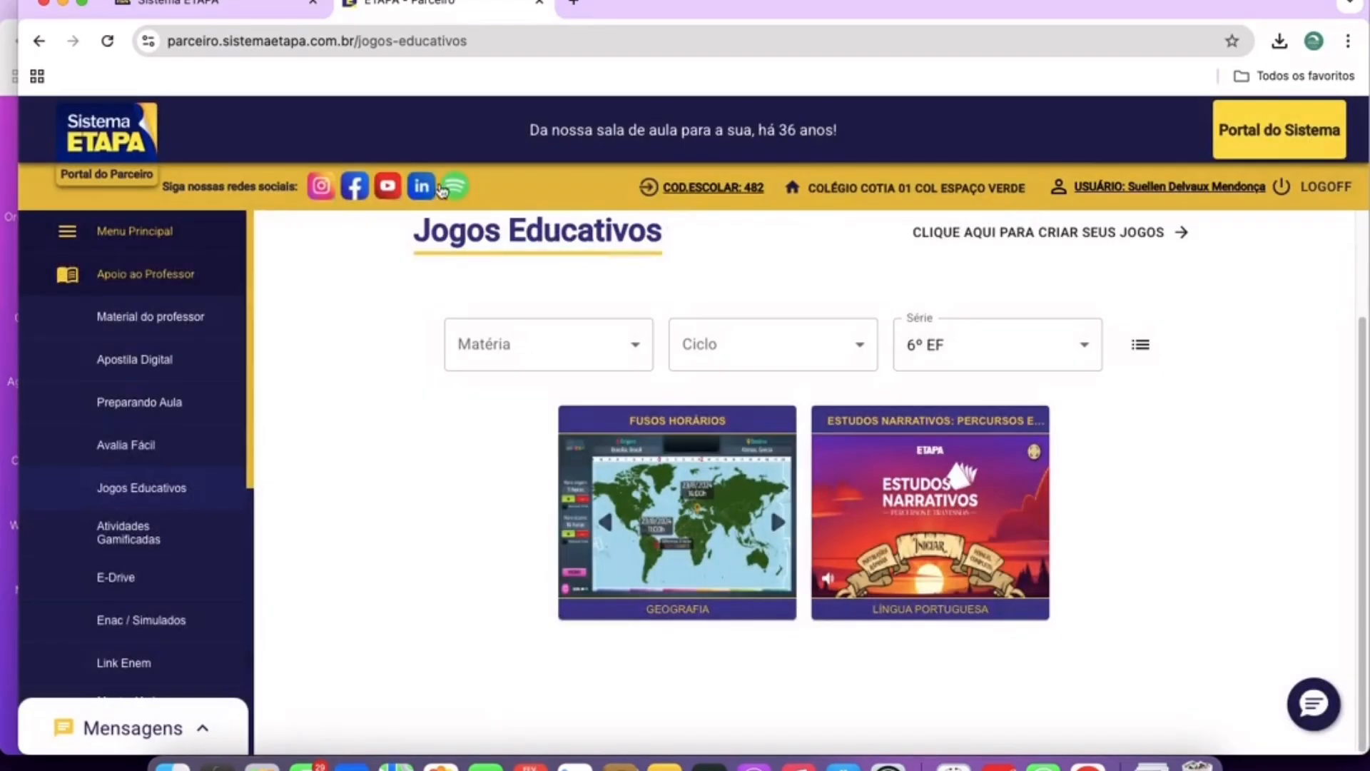
scroll(142, 519, "down", 1)
scroll(142, 519, "down", 3)
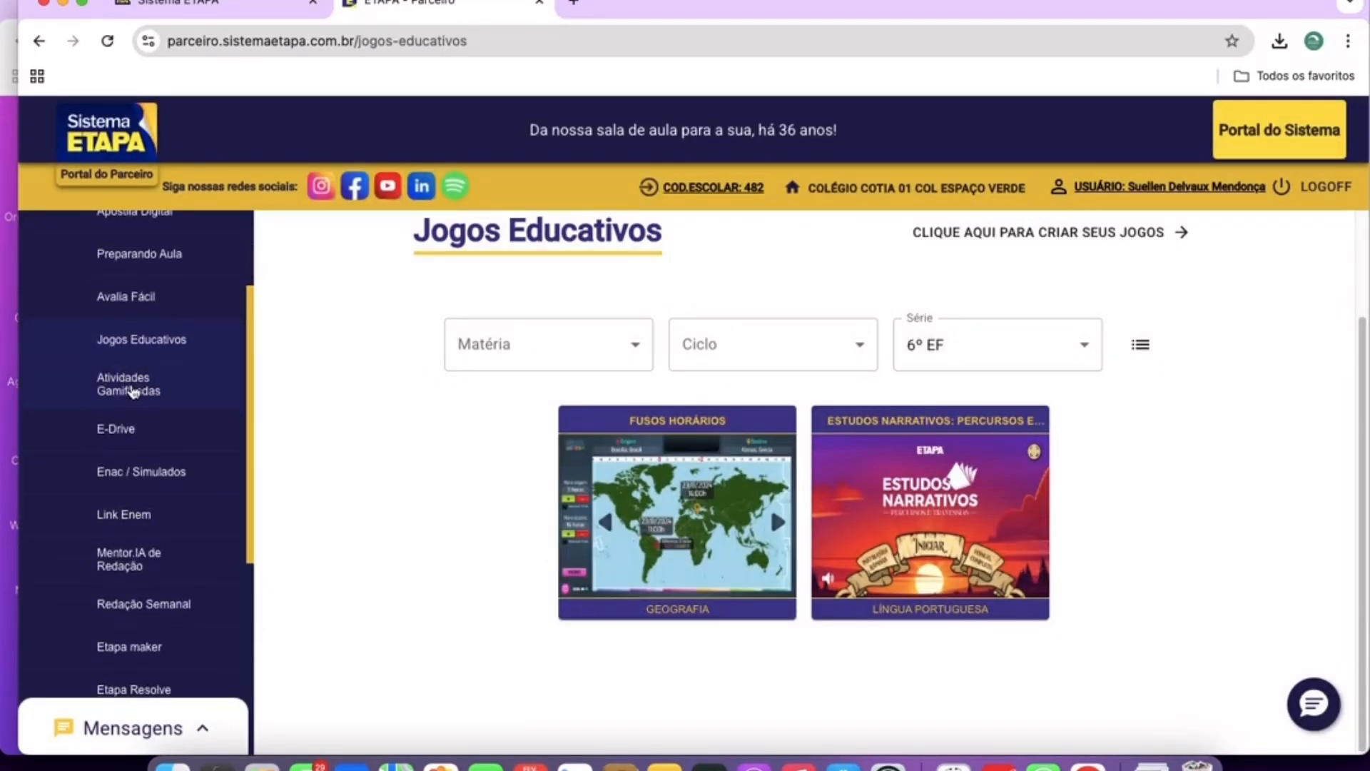
Confirm Atividades Gamificadas has no activities, then open E-Drive (0KB of 2000MB used).
left_click(132, 386)
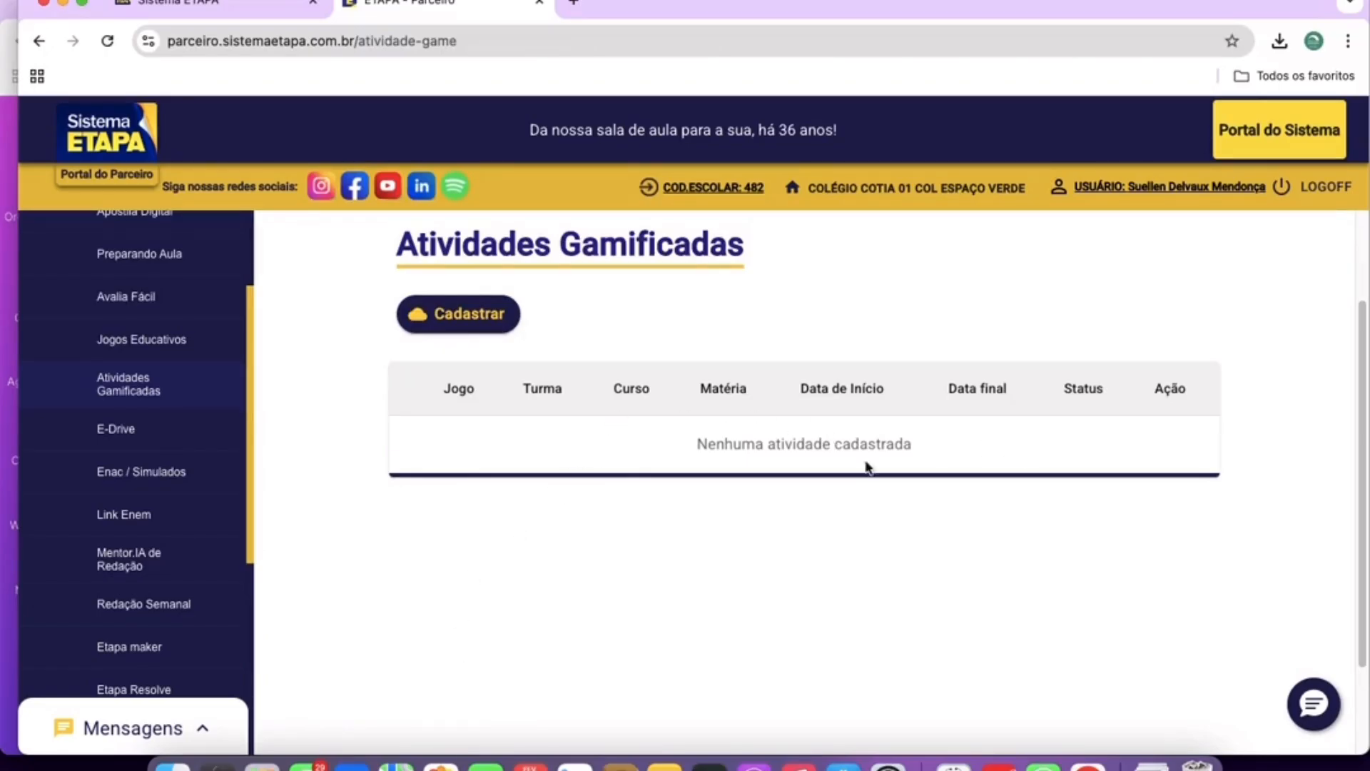
left_click_drag(434, 369, 1343, 443)
left_click(1187, 489)
left_click_drag(742, 441, 988, 468)
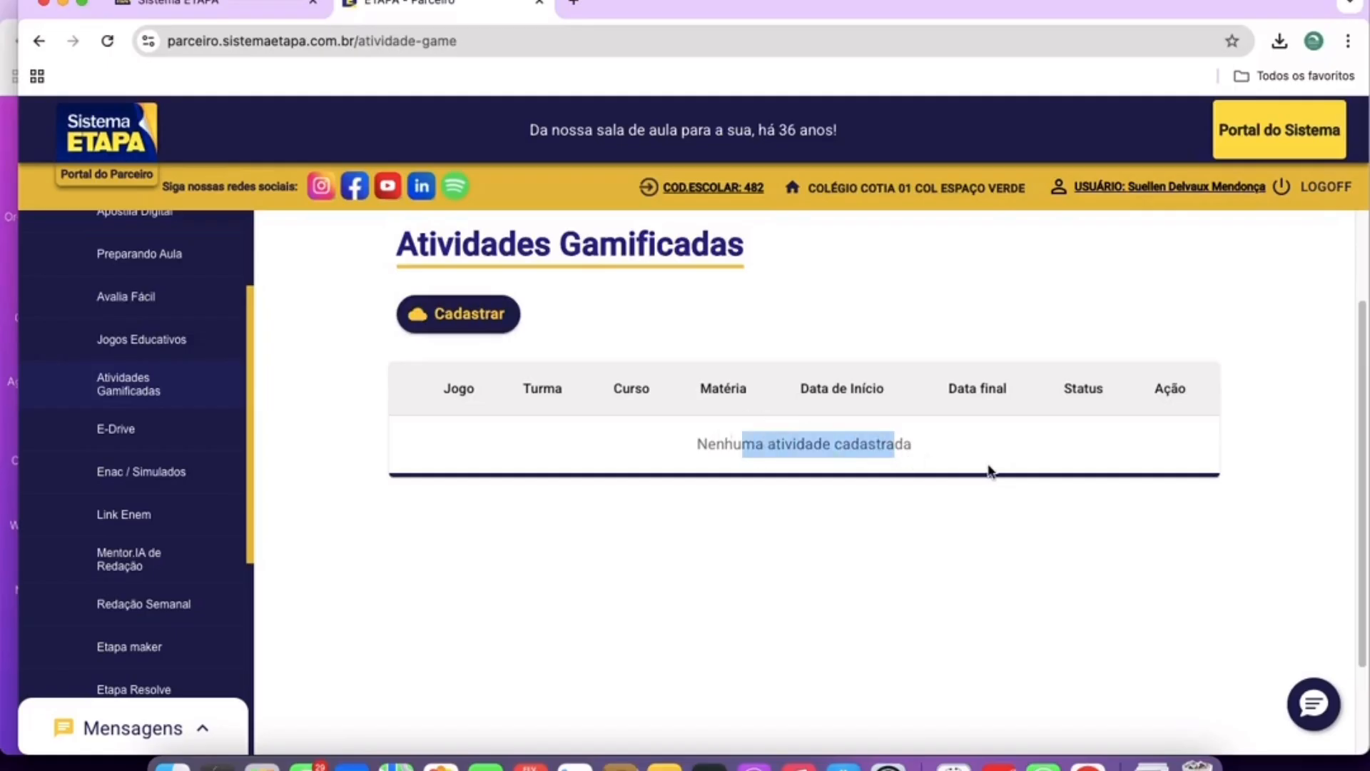
left_click(988, 470)
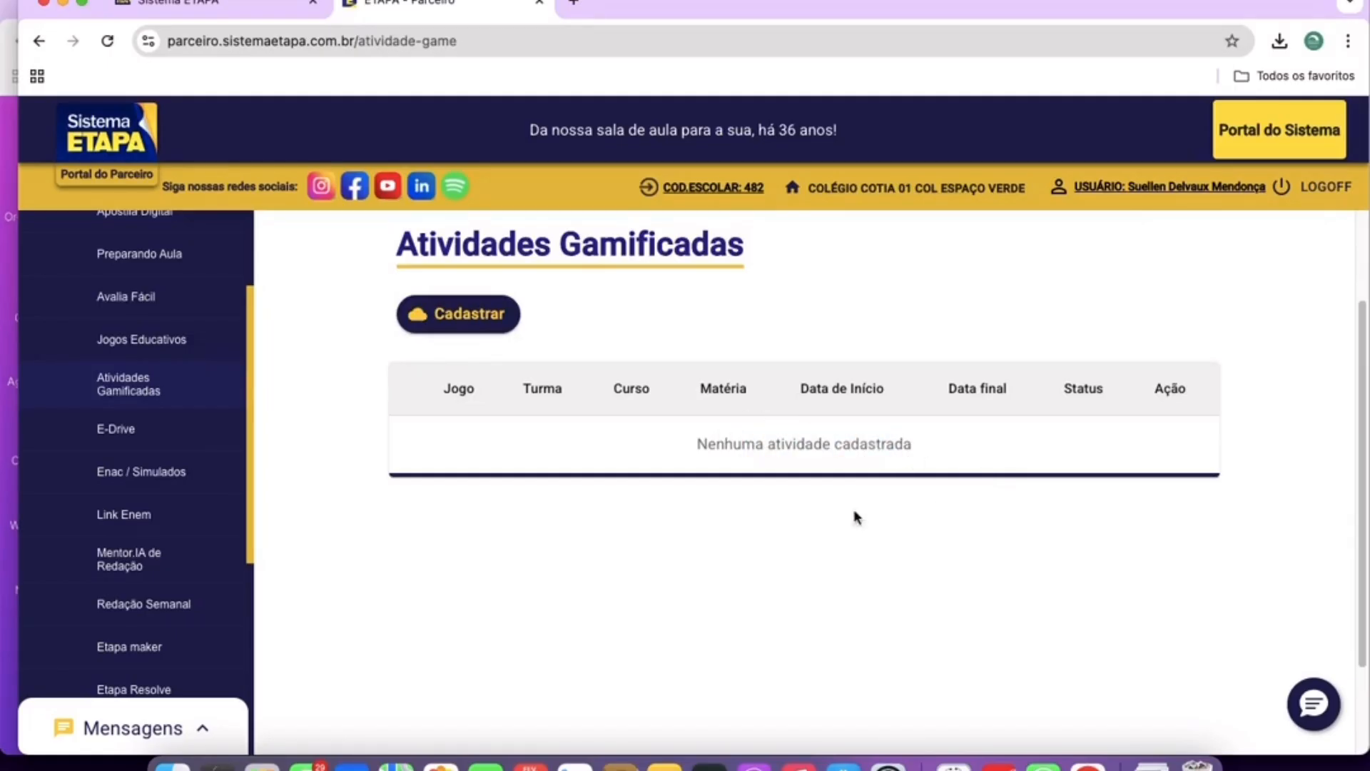
left_click(92, 428)
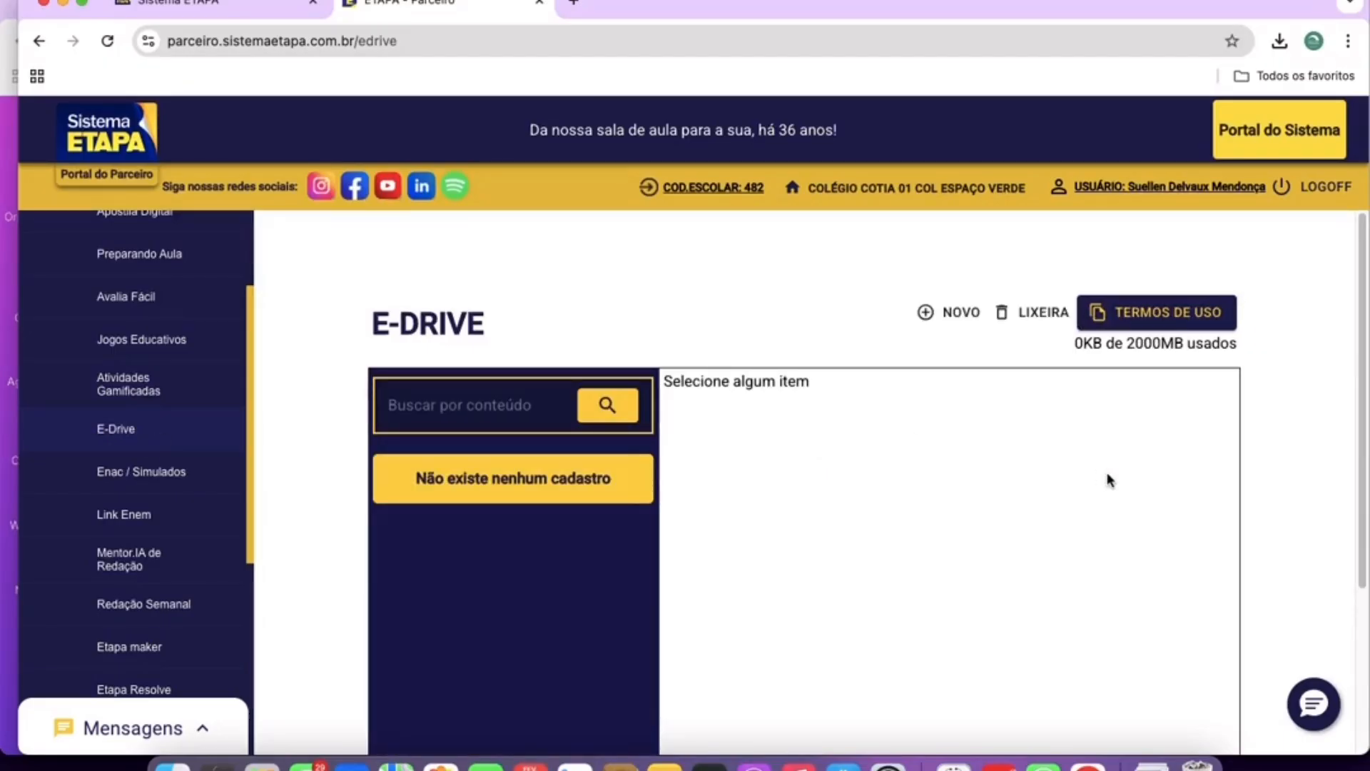
Start a new E-Drive folder to bring up the Criar Pasta form with empty title and description.
left_click_drag(686, 380, 779, 383)
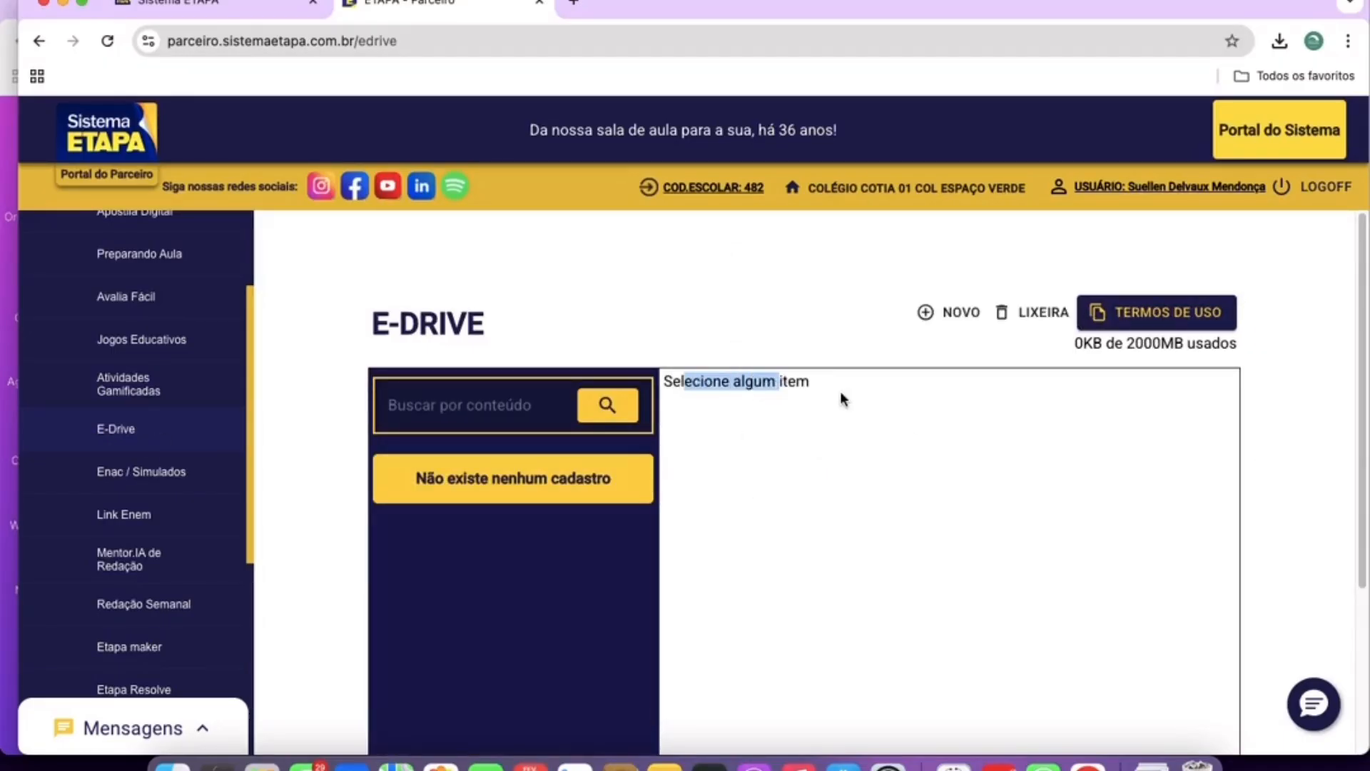
left_click(841, 391)
scroll(842, 391, "down", 3)
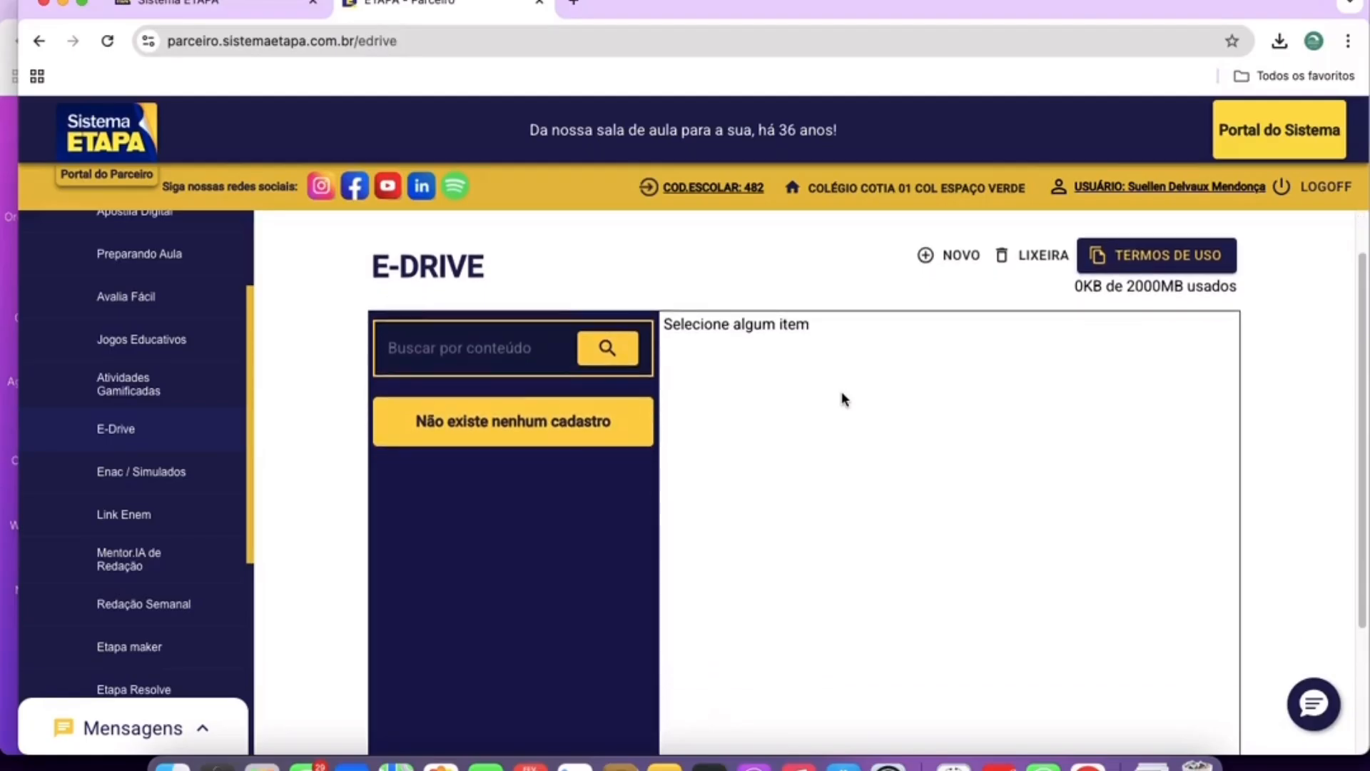
scroll(841, 391, "up", 3)
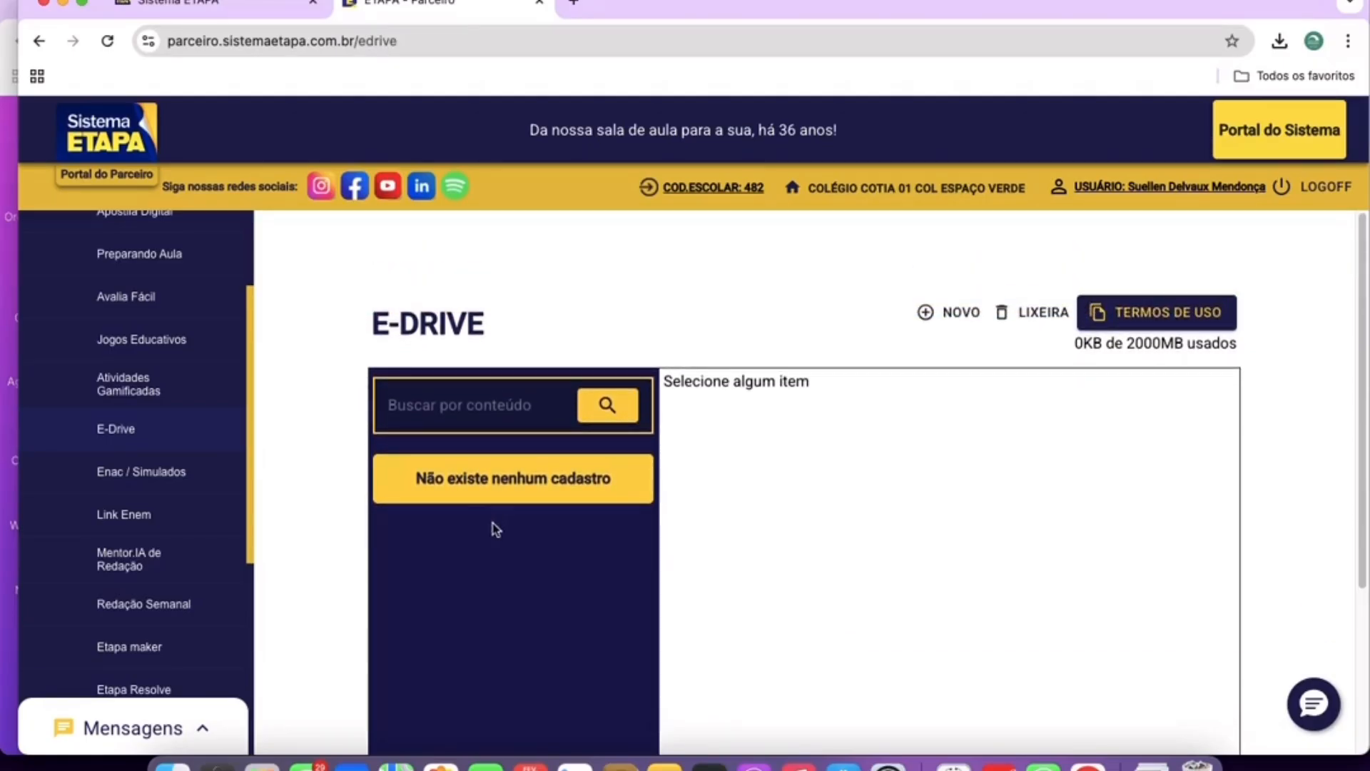
left_click(929, 317)
Open and close the Série grade list twice without choosing, then go to Enac / Simulados.
scroll(670, 499, "down", 5)
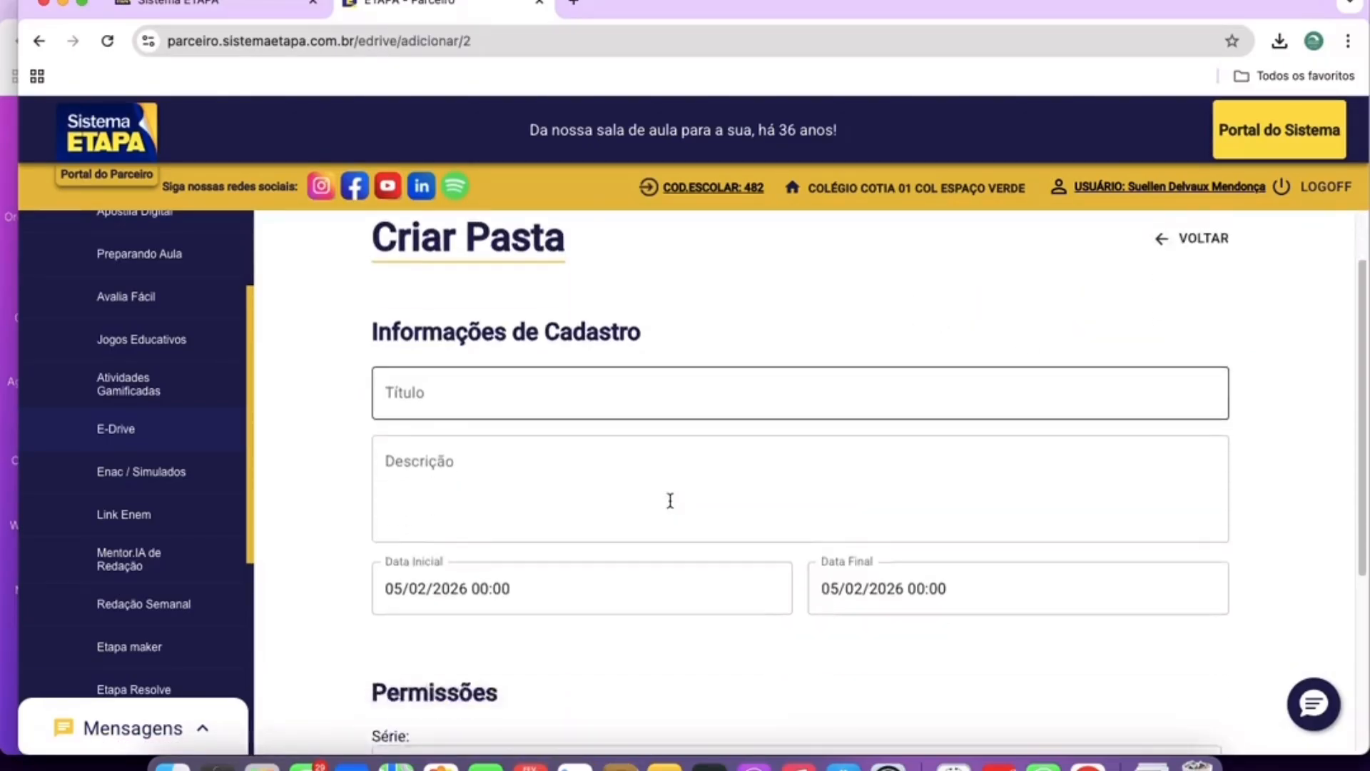
left_click(623, 474)
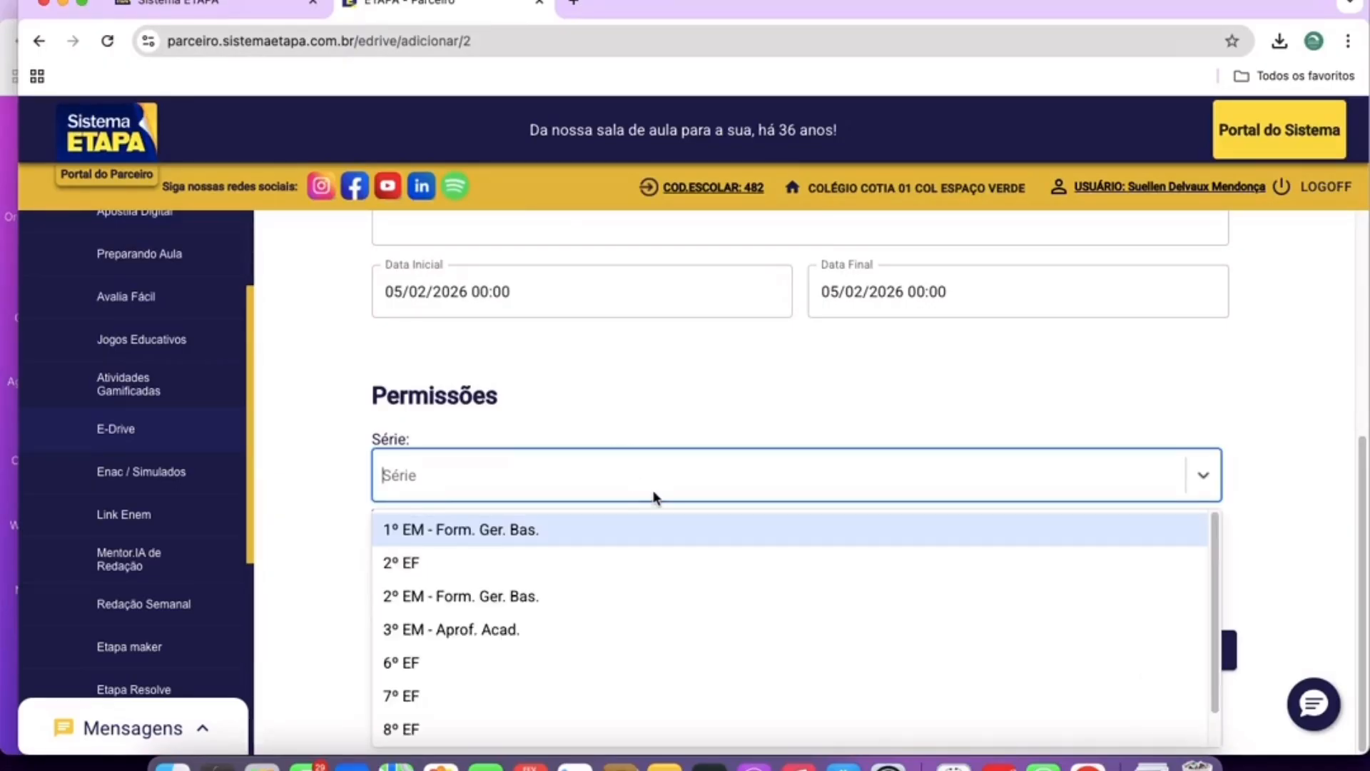
scroll(765, 603, "down", 1)
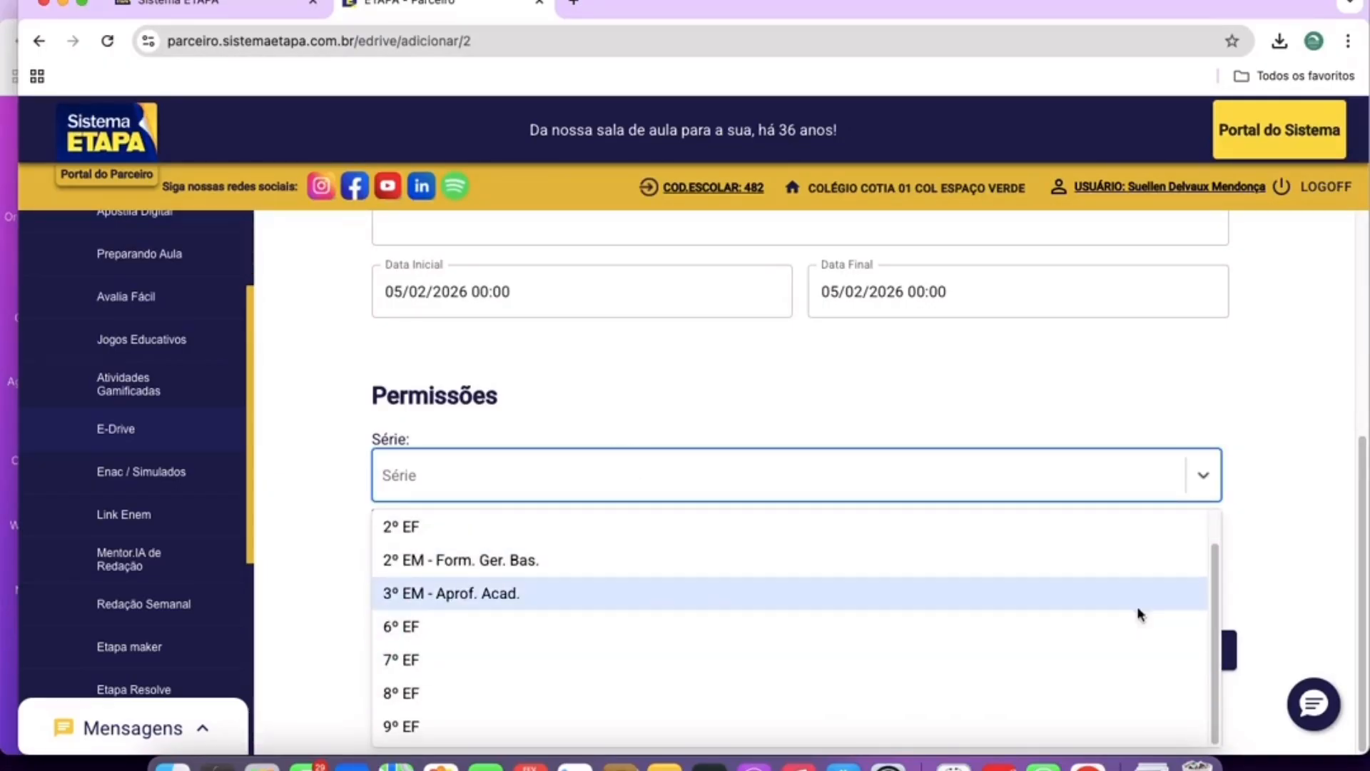
scroll(1170, 594, "up", 1)
left_click(1254, 534)
scroll(1284, 550, "up", 5)
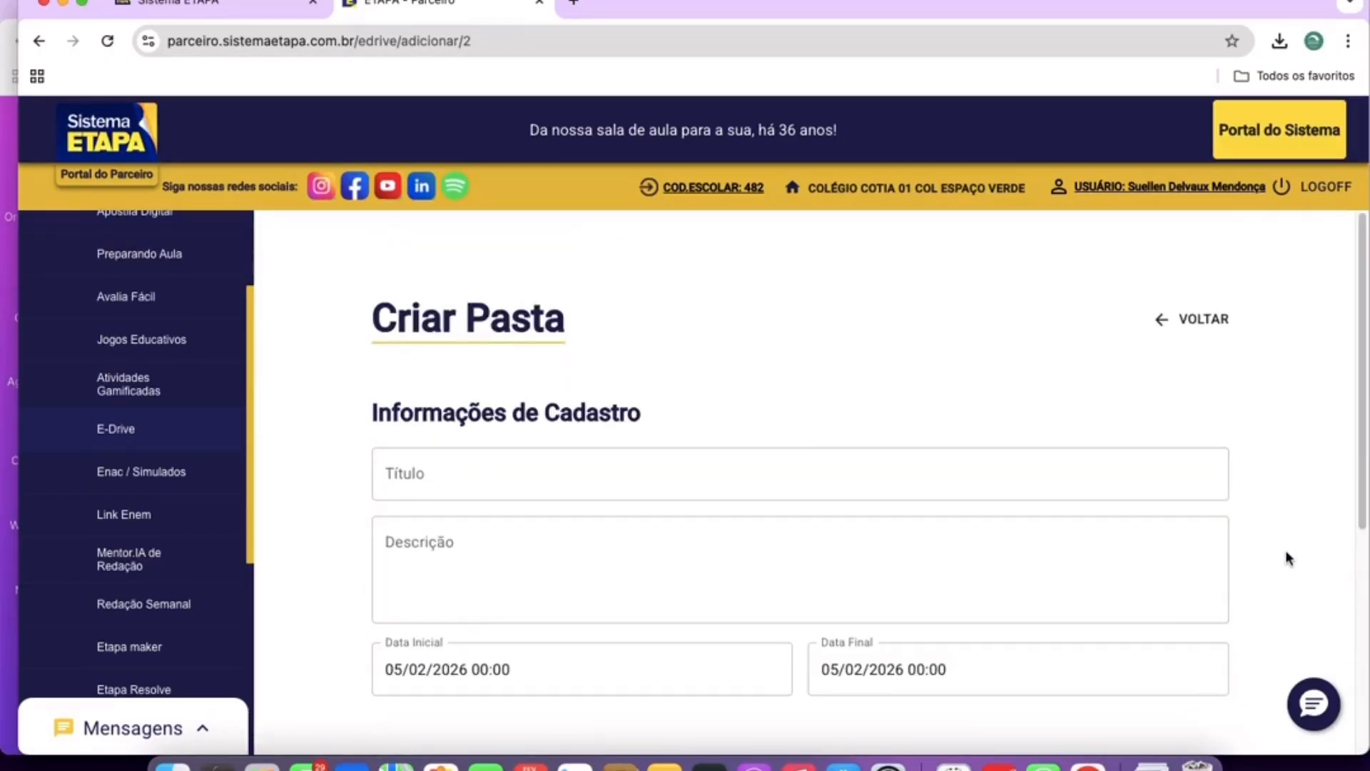
scroll(1286, 550, "down", 5)
left_click(537, 493)
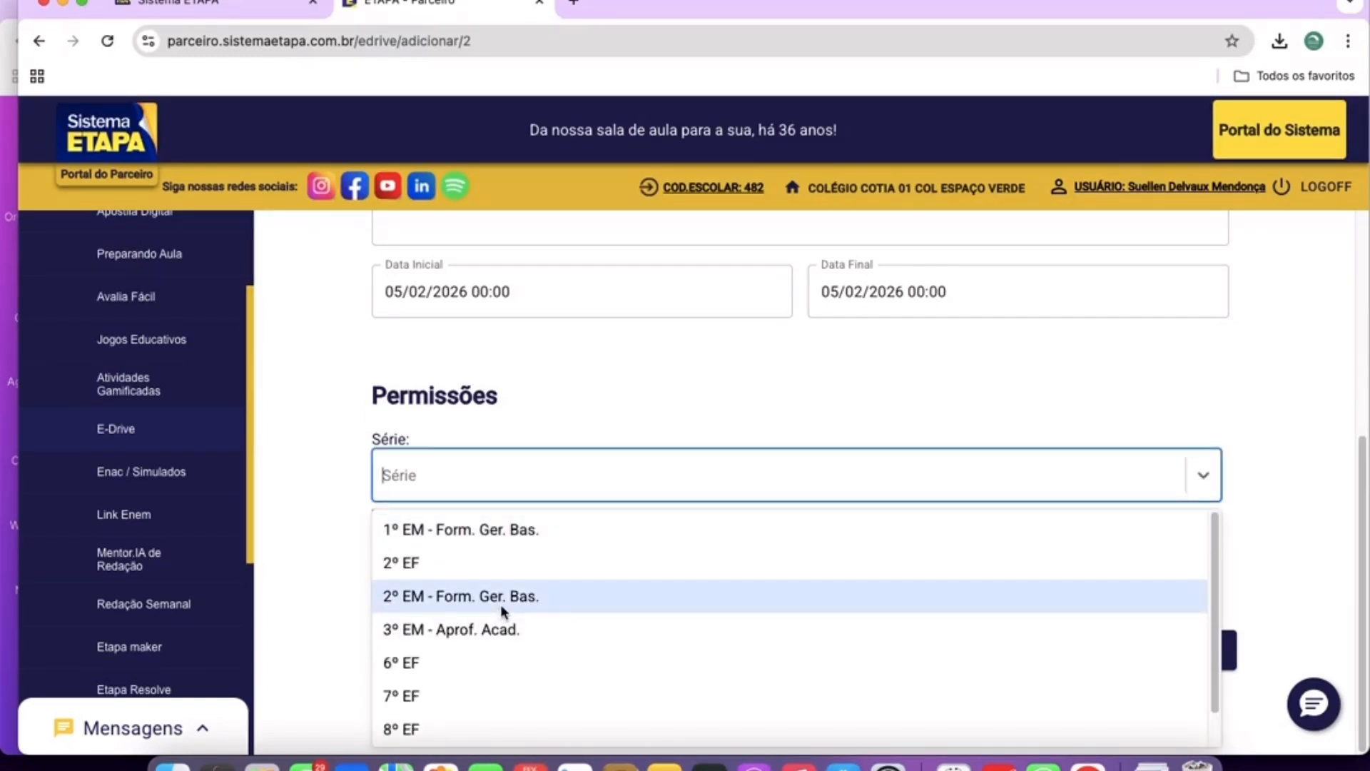
left_click(1275, 536)
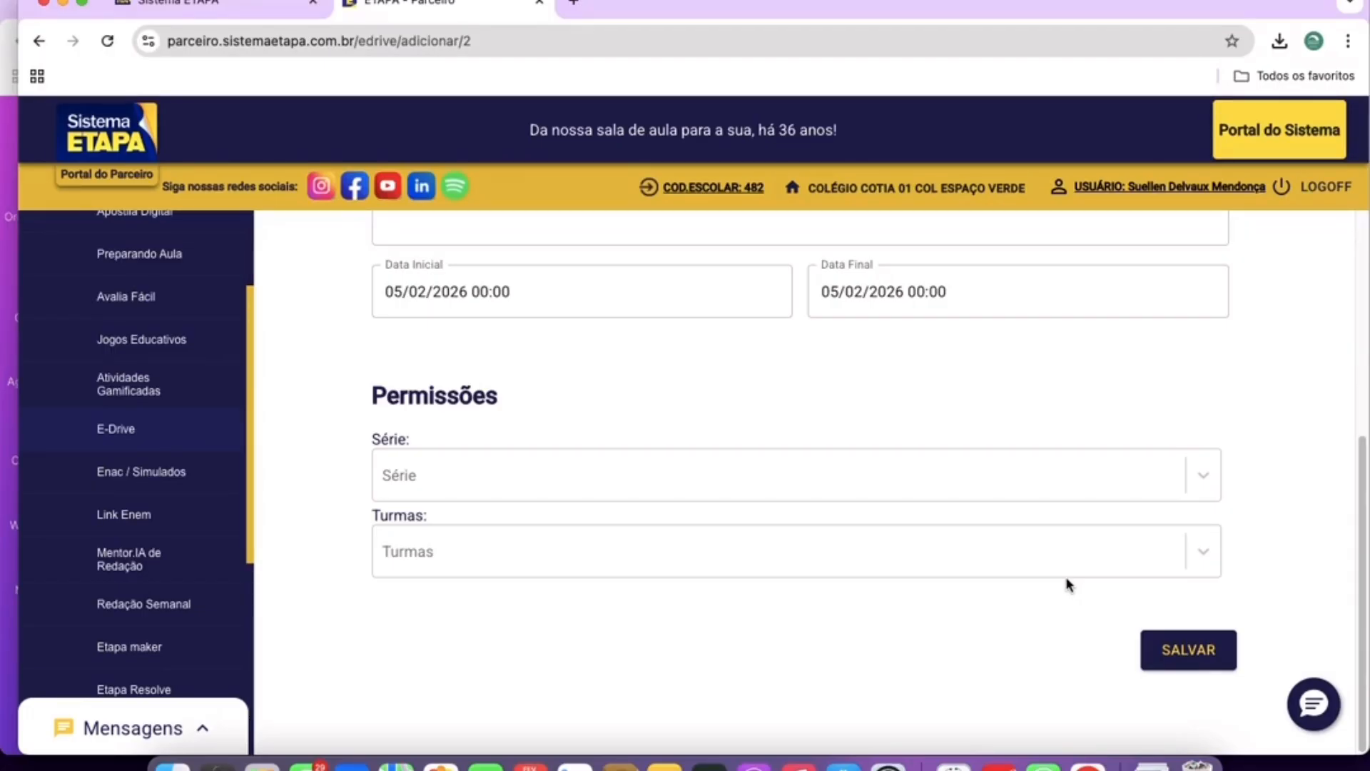
left_click(133, 475)
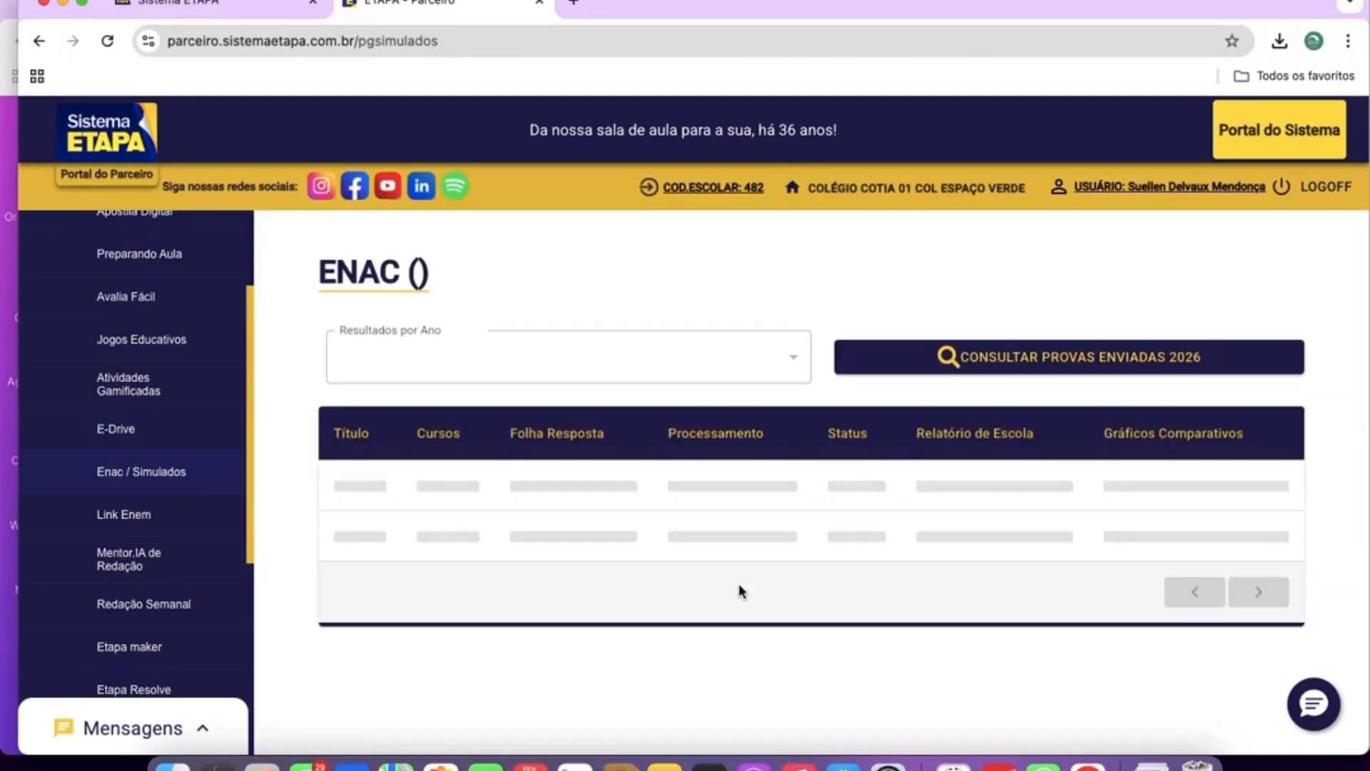
Show the ENAC results for 6º EF - 2025.
left_click(719, 378)
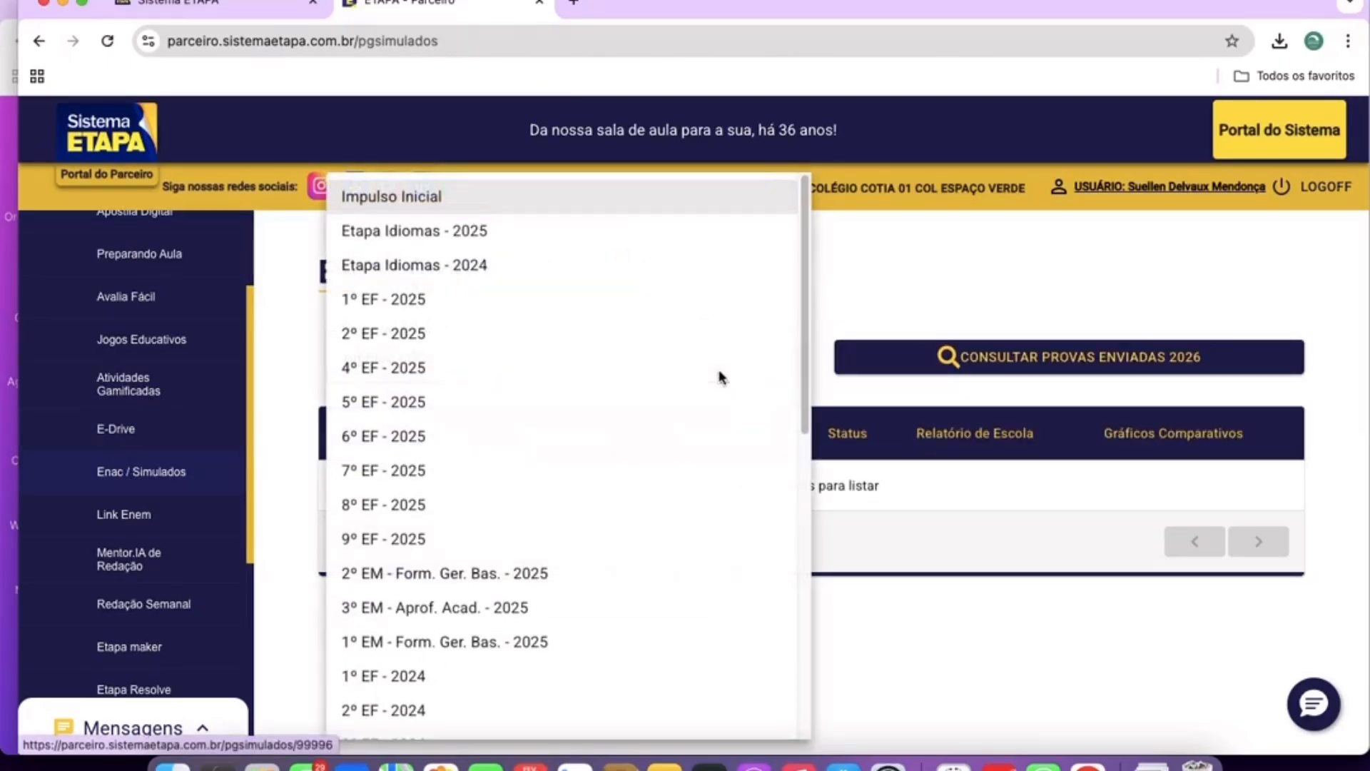
left_click(422, 439)
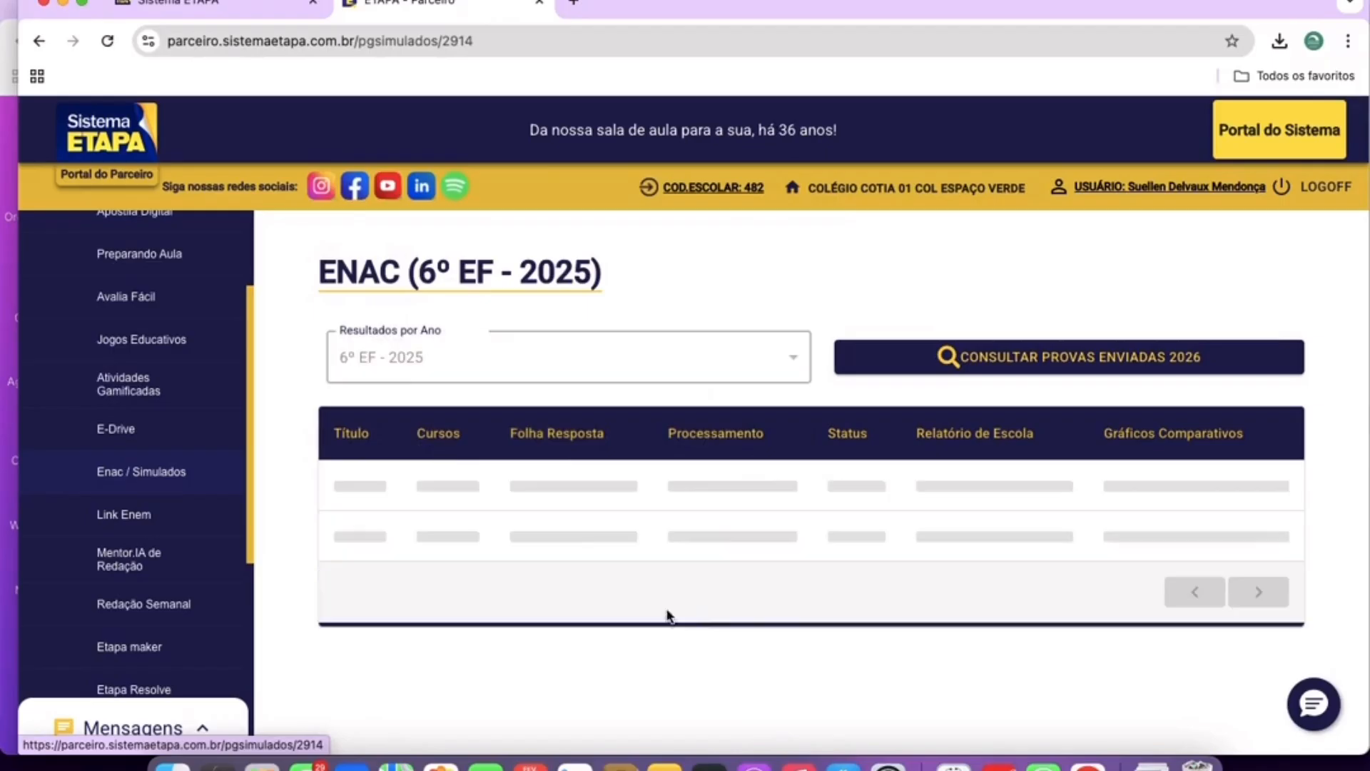
scroll(703, 635, "down", 2)
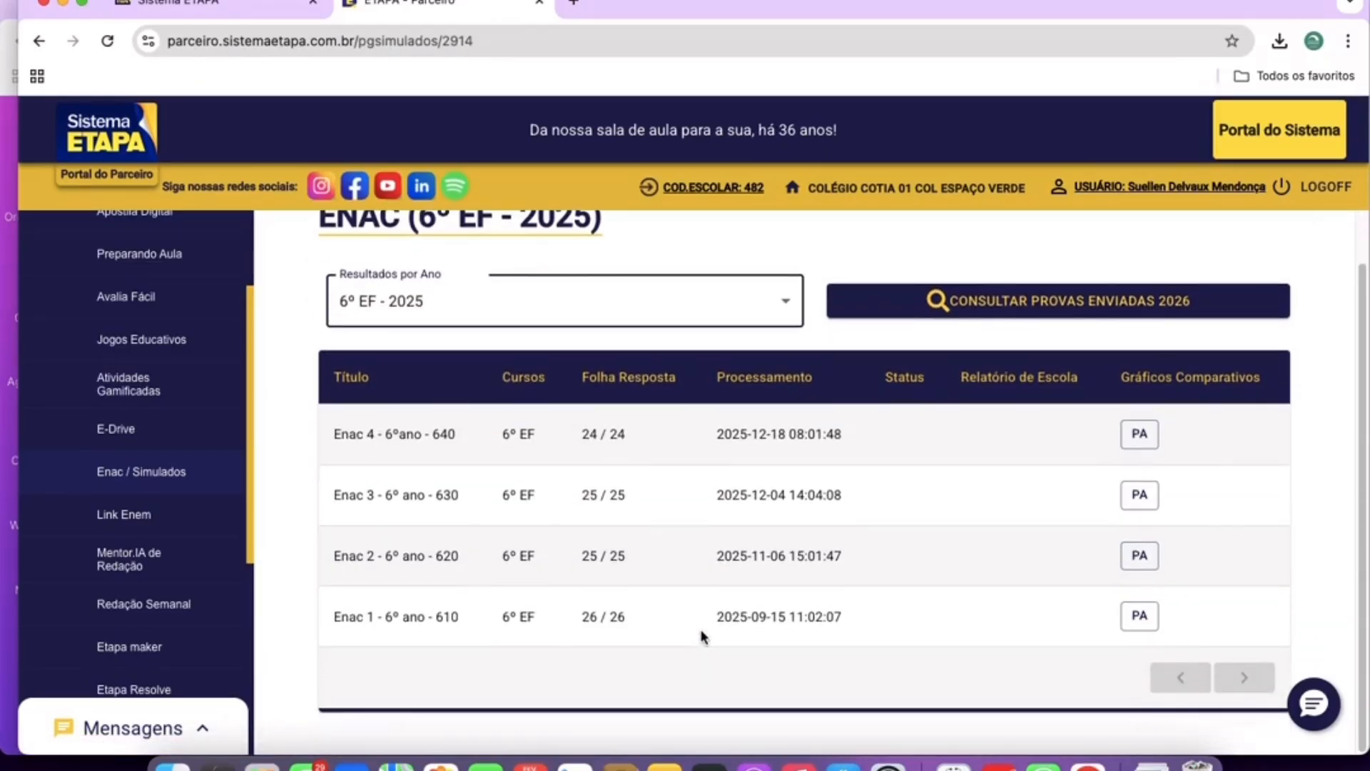
Switch the ENAC results to 6º EF - 2023, listing Enac 1 through 4.
left_click(709, 318)
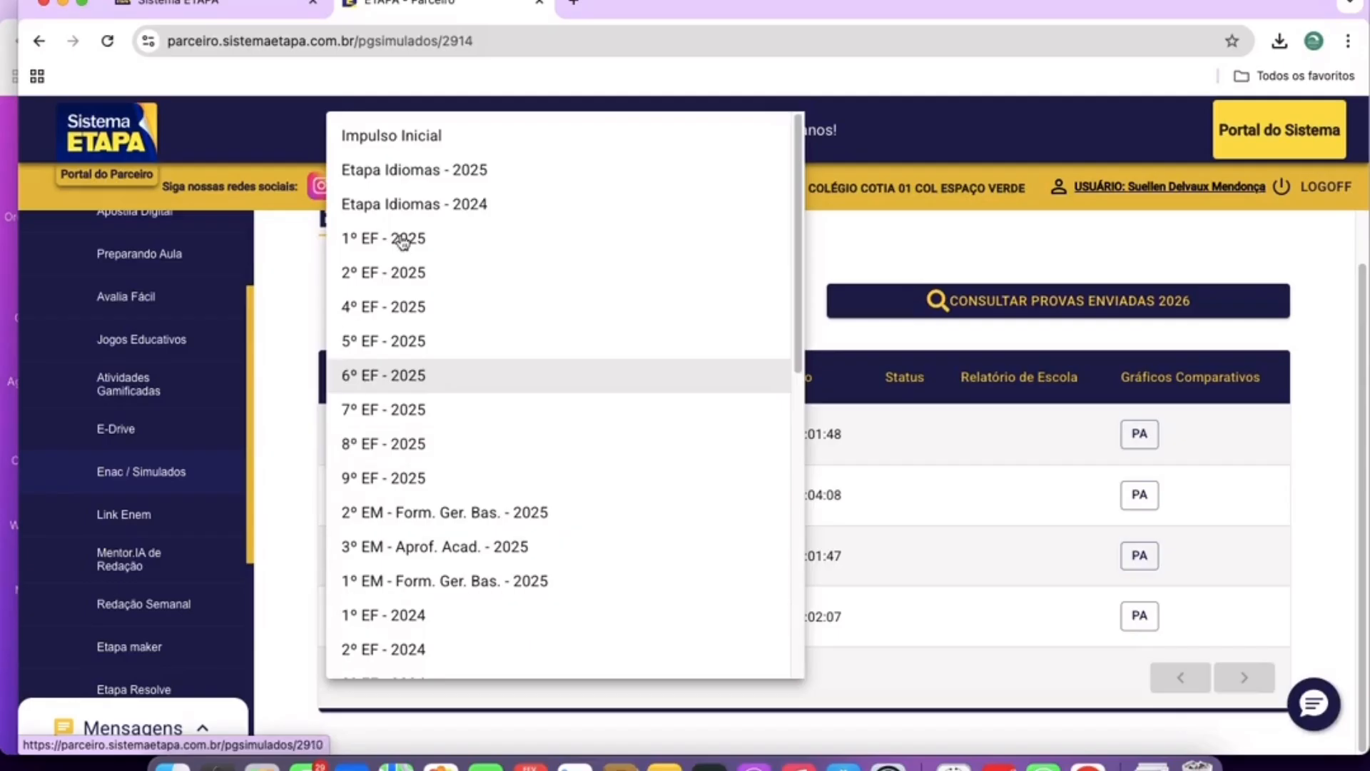
scroll(447, 369, "down", 8)
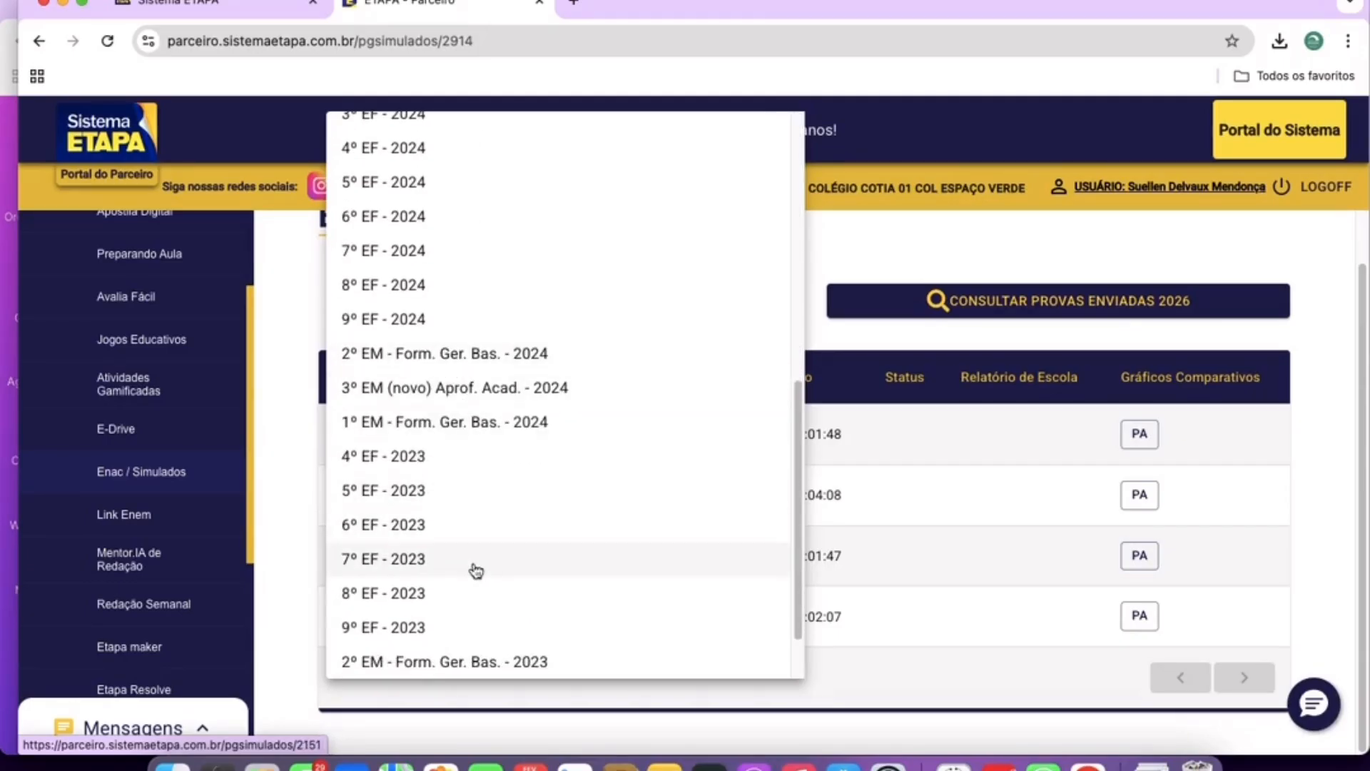
left_click(413, 525)
Open the first exam's PA report, go back, then reopen the PA report for ENAC 4 - 6º EFII 640.
scroll(669, 580, "down", 1)
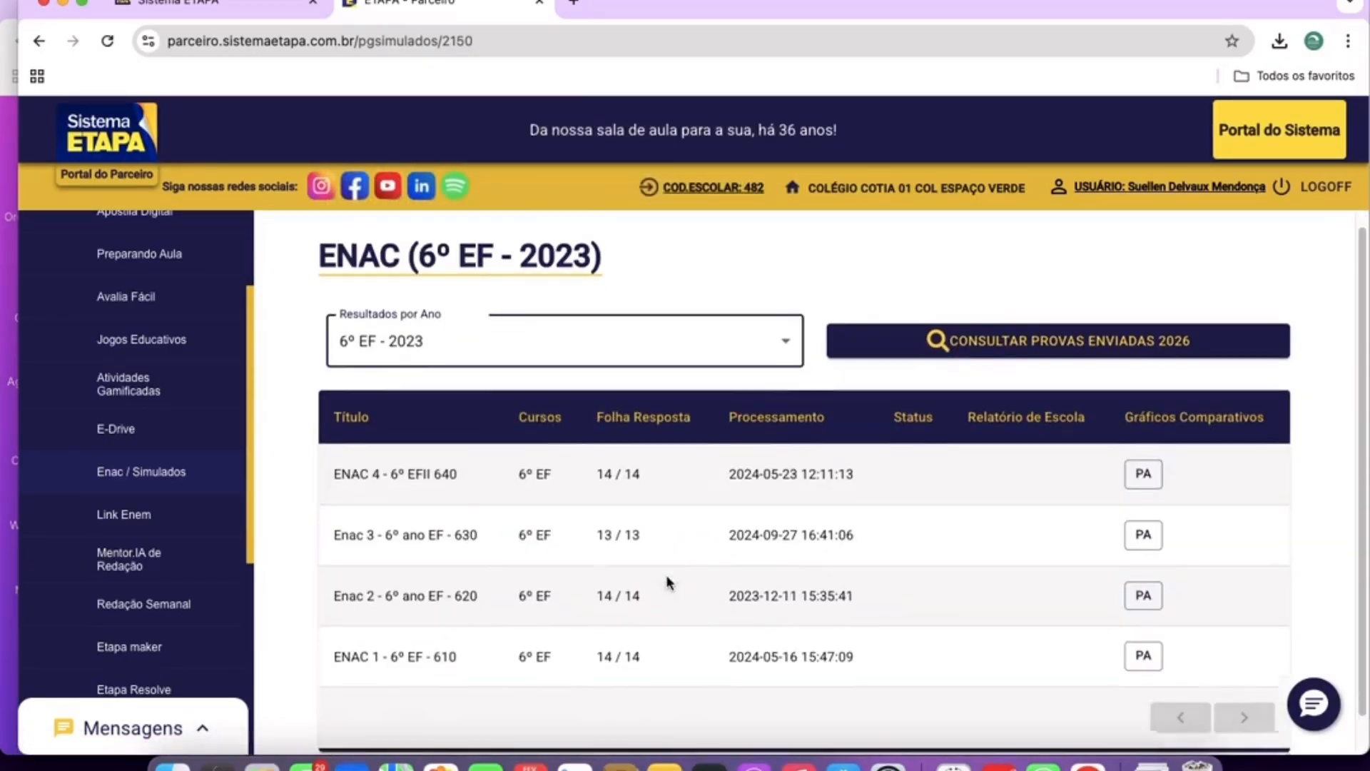
left_click(1139, 435)
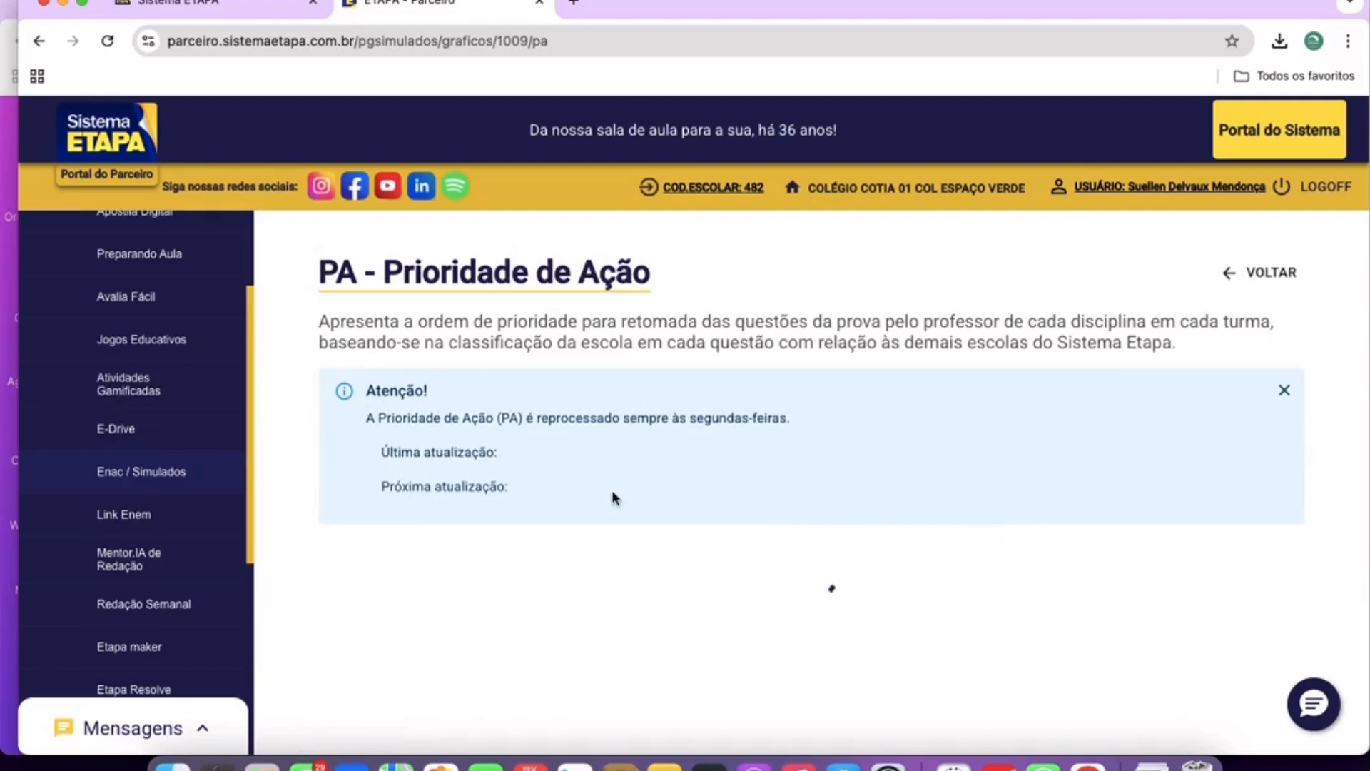
left_click(1262, 272)
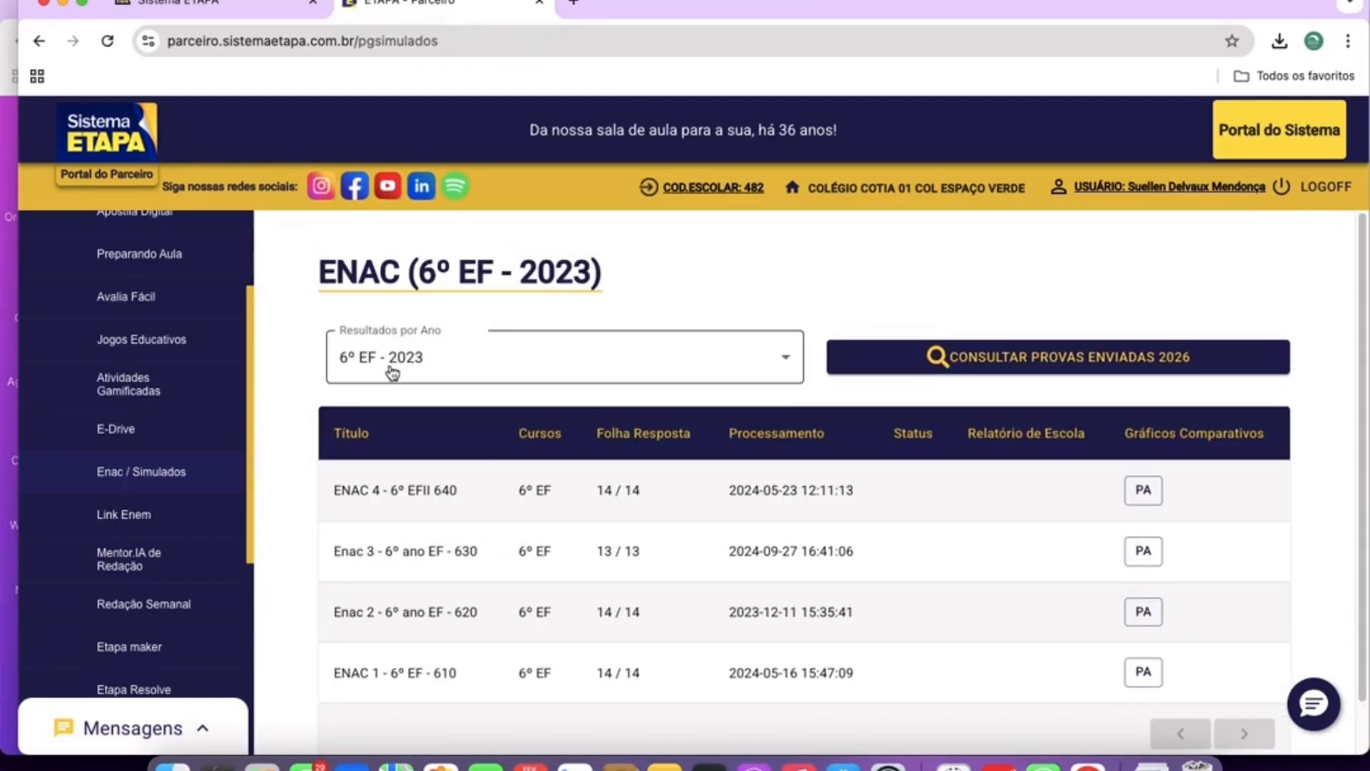
left_click(1144, 491)
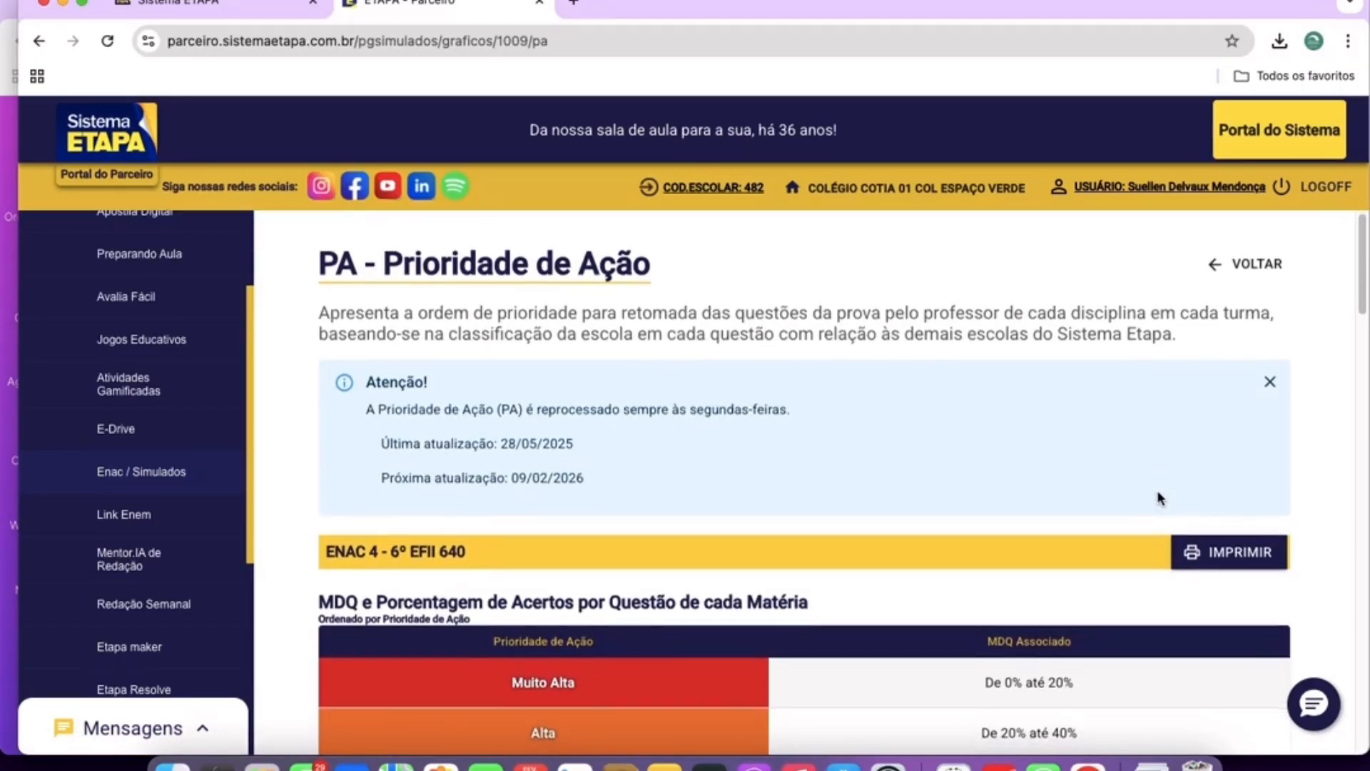
Scroll down to the Matemática question table and highlight question 16's row.
scroll(1159, 497, "down", 2)
scroll(1159, 498, "down", 2)
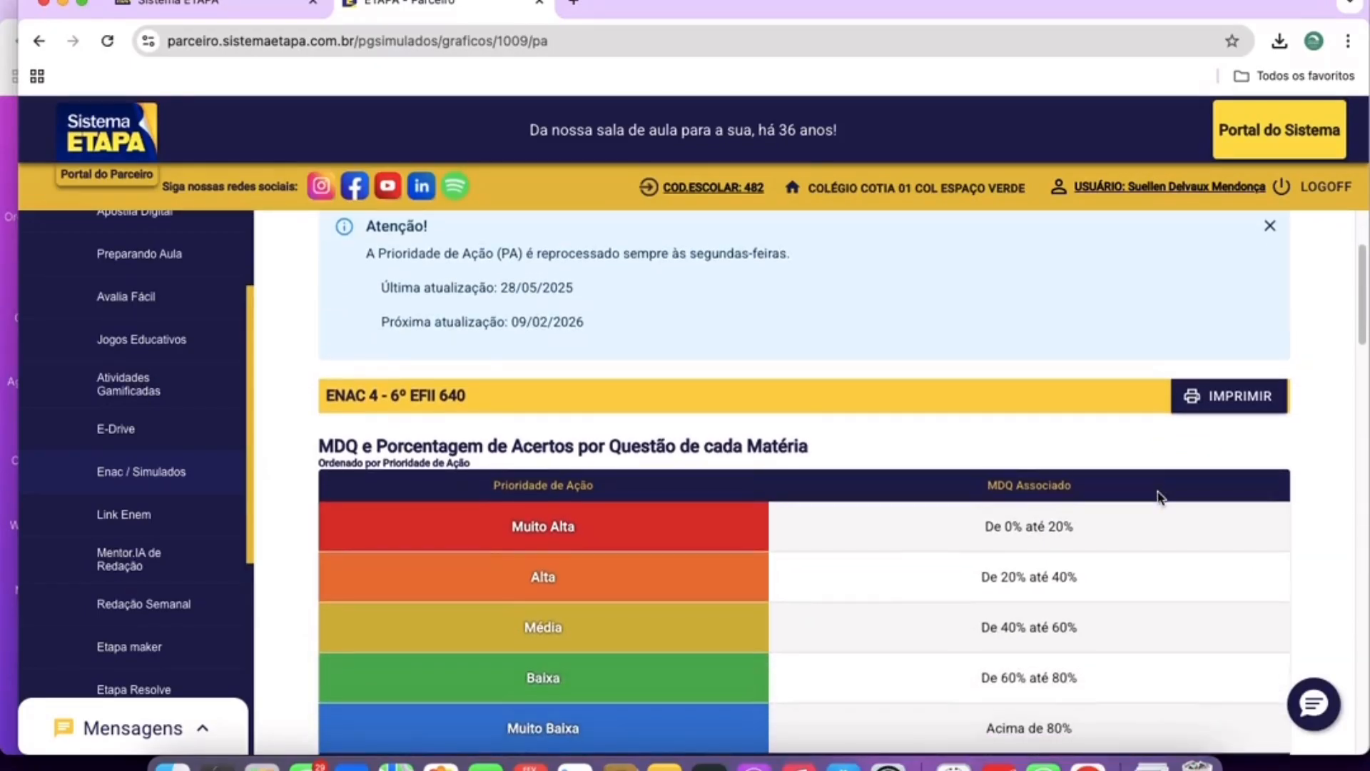
scroll(1160, 498, "down", 6)
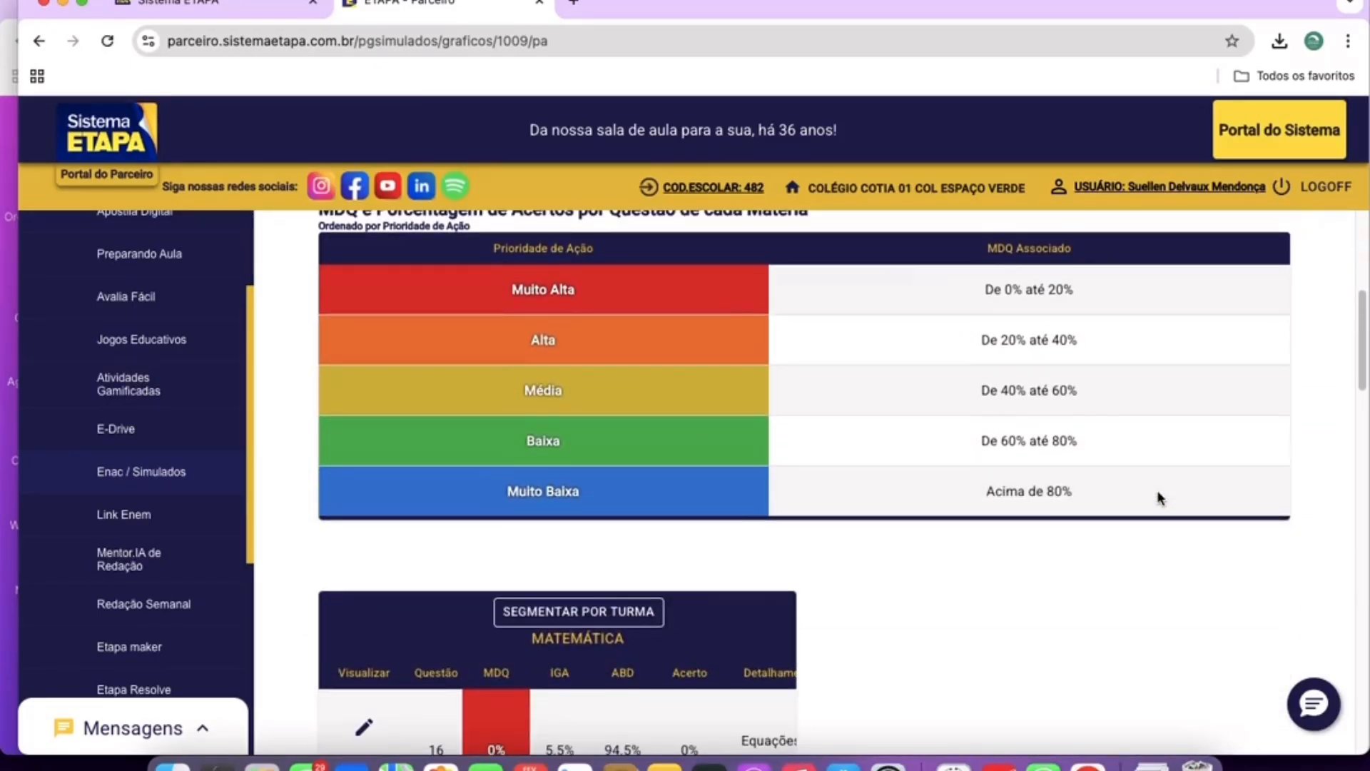
scroll(1159, 497, "down", 1)
scroll(1160, 497, "down", 2)
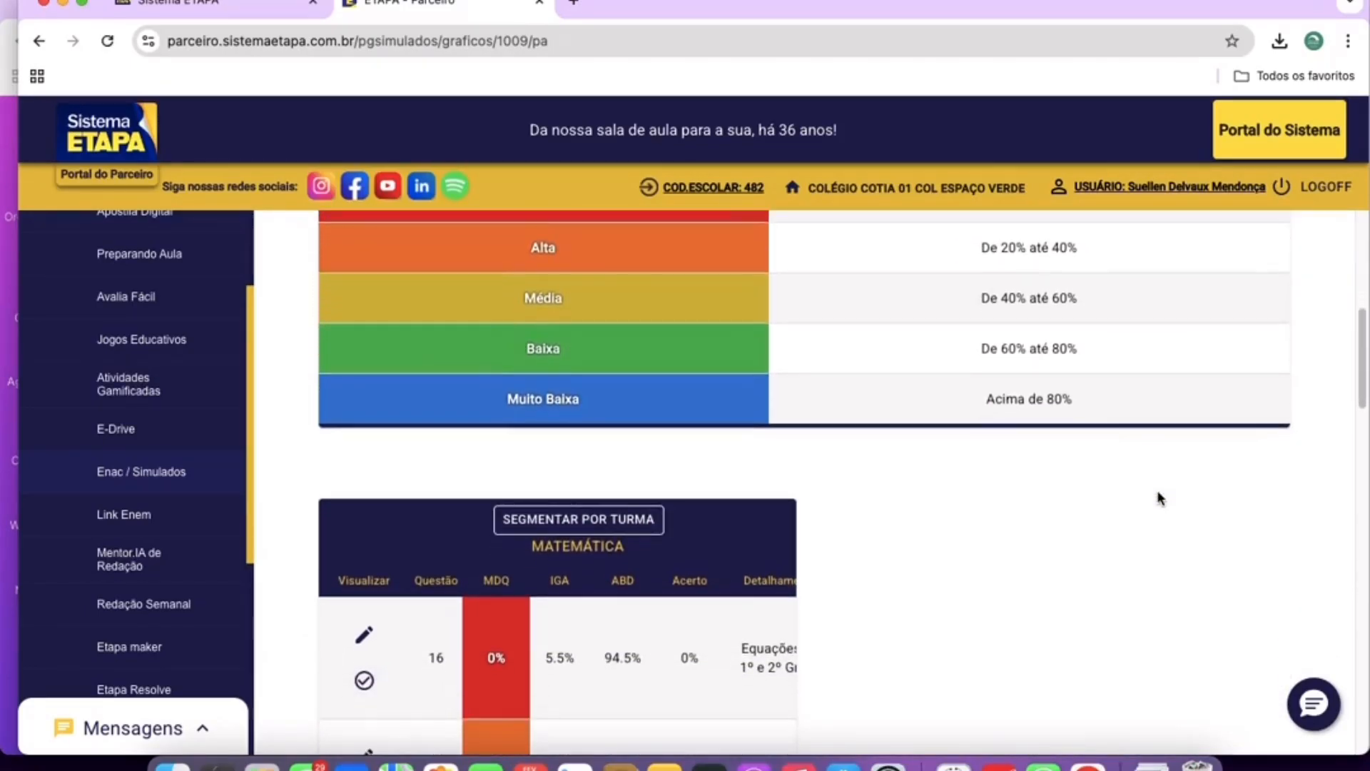
scroll(1160, 498, "down", 8)
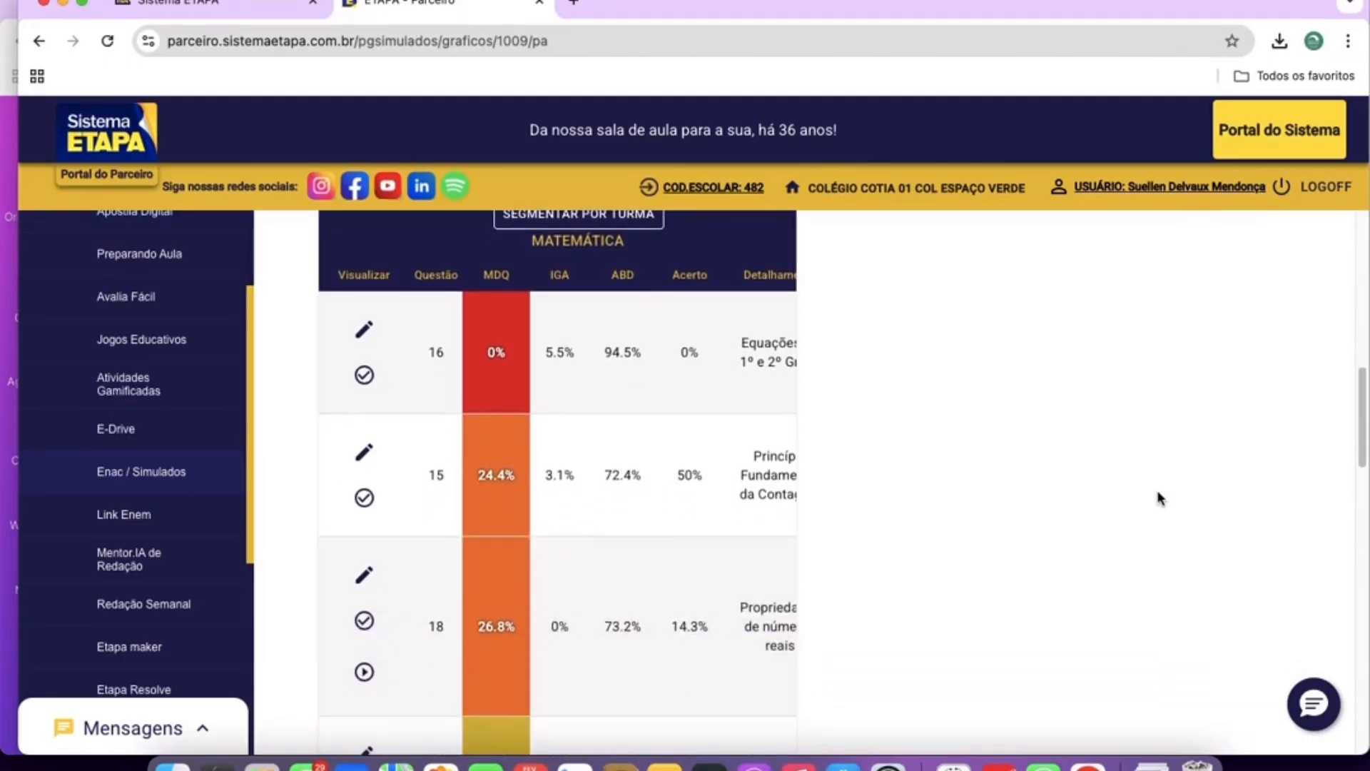
scroll(1160, 498, "up", 7)
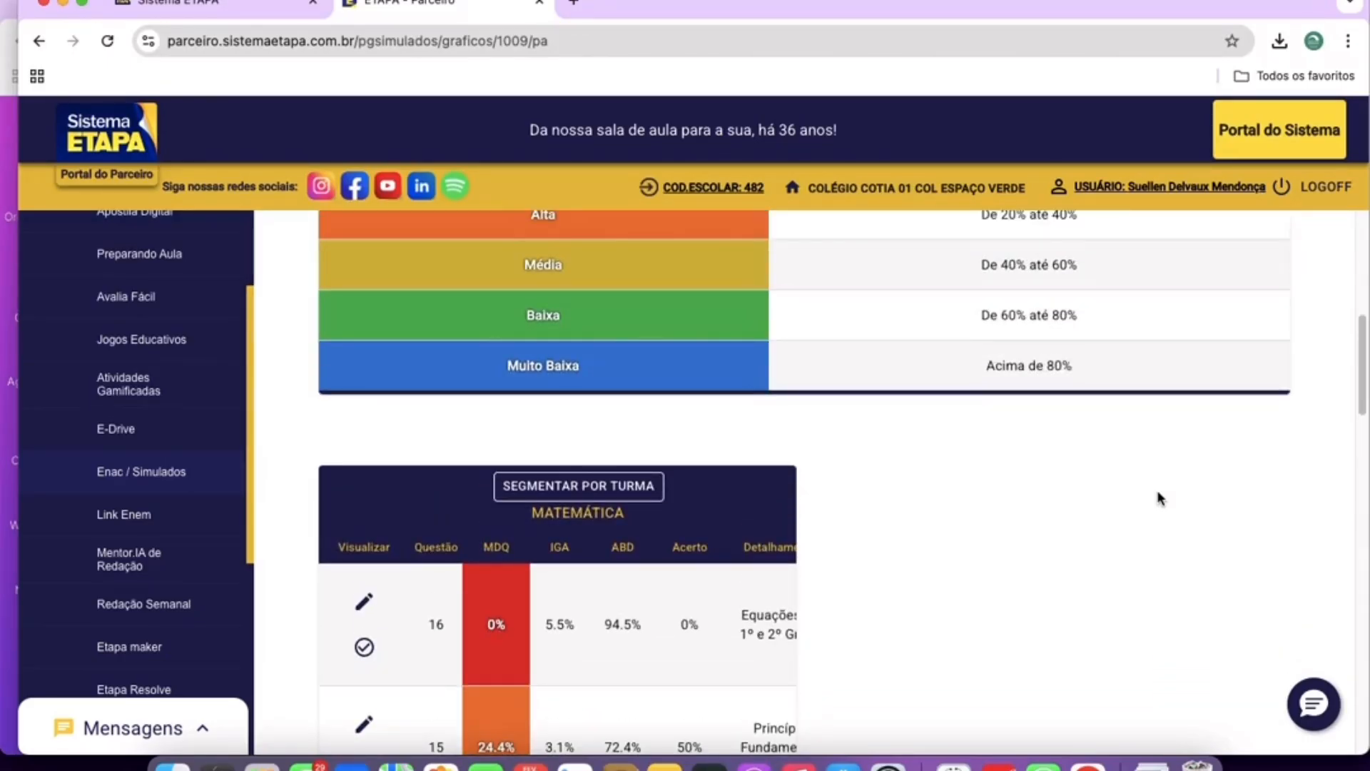
scroll(1160, 498, "down", 1)
scroll(1160, 498, "down", 1)
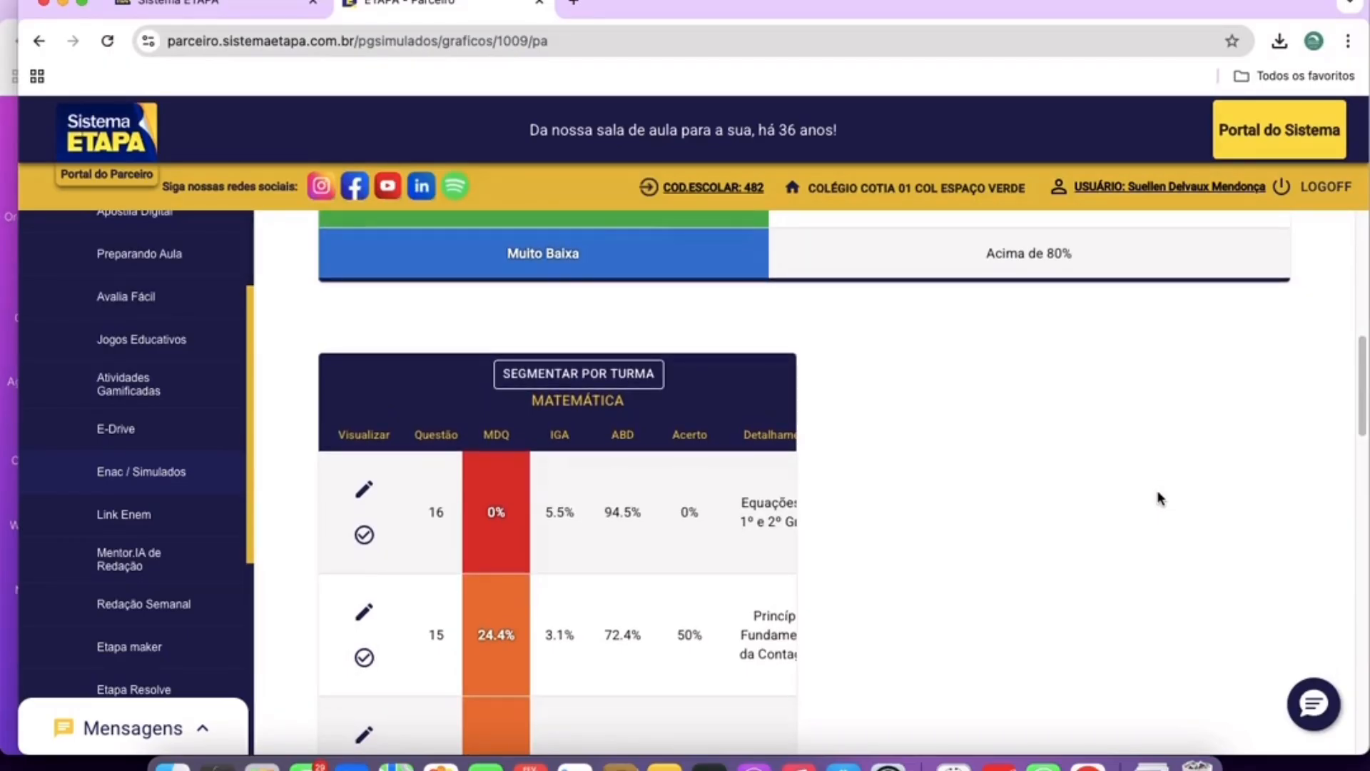
scroll(1158, 496, "down", 3)
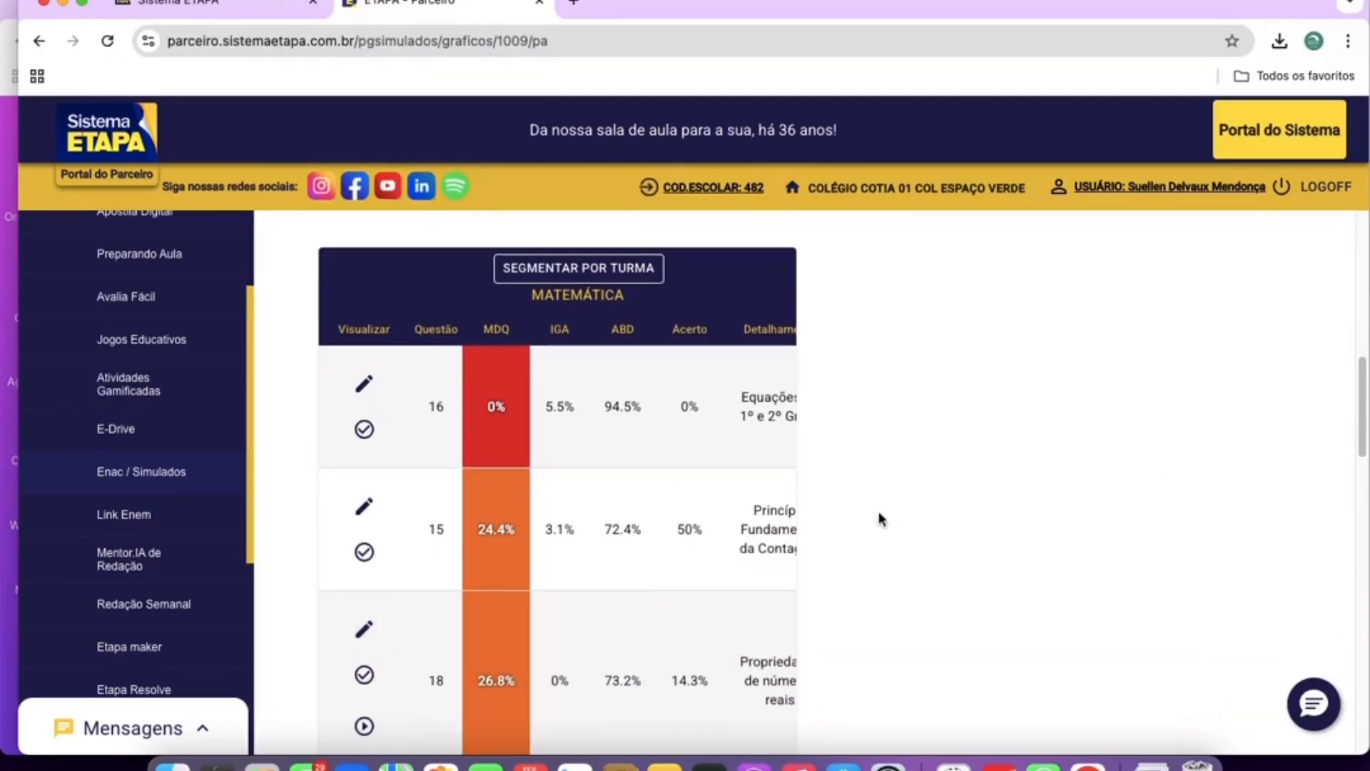
left_click_drag(614, 413, 880, 382)
left_click(792, 428)
left_click_drag(745, 408, 309, 400)
Highlight the legend's Muito Alta (De 0% até 20%) and Muito Baixa (Acima de 80%) entries.
scroll(752, 431, "up", 10)
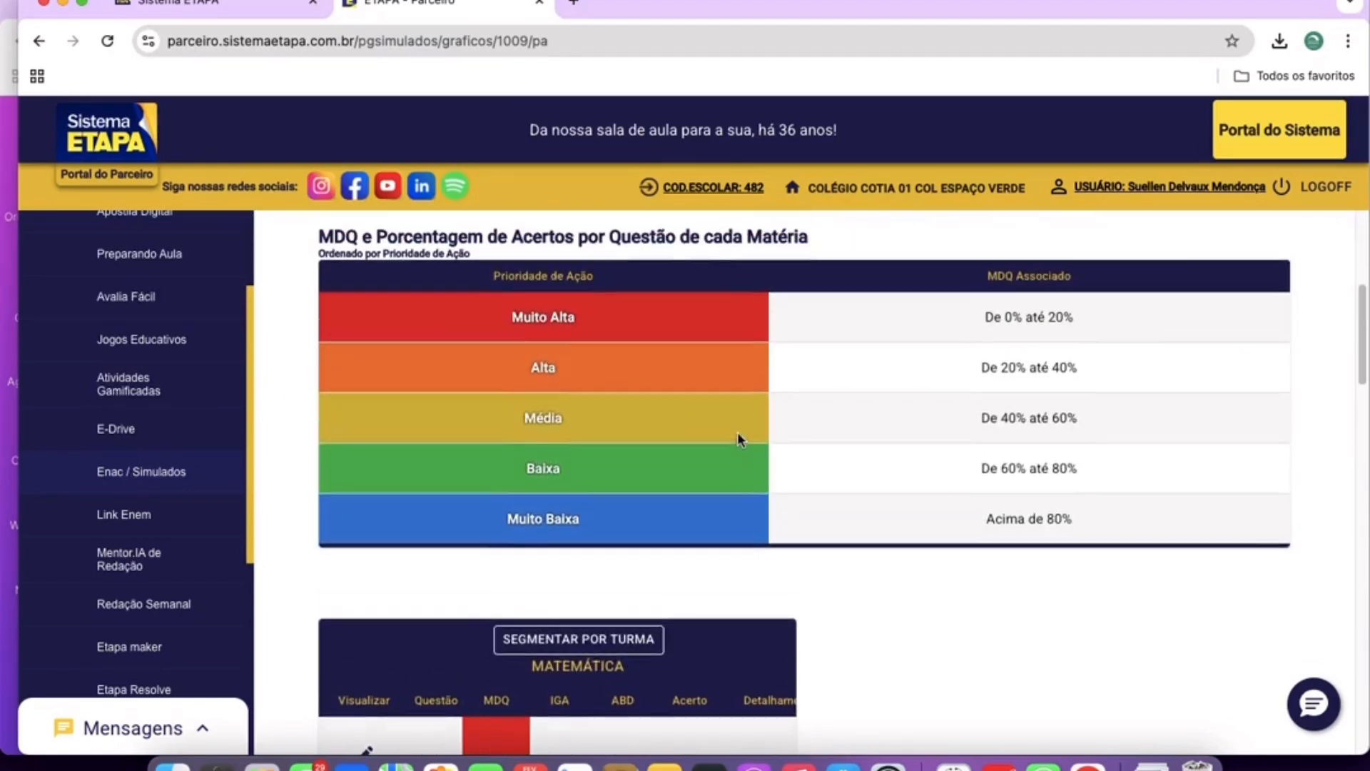
left_click_drag(492, 314, 603, 322)
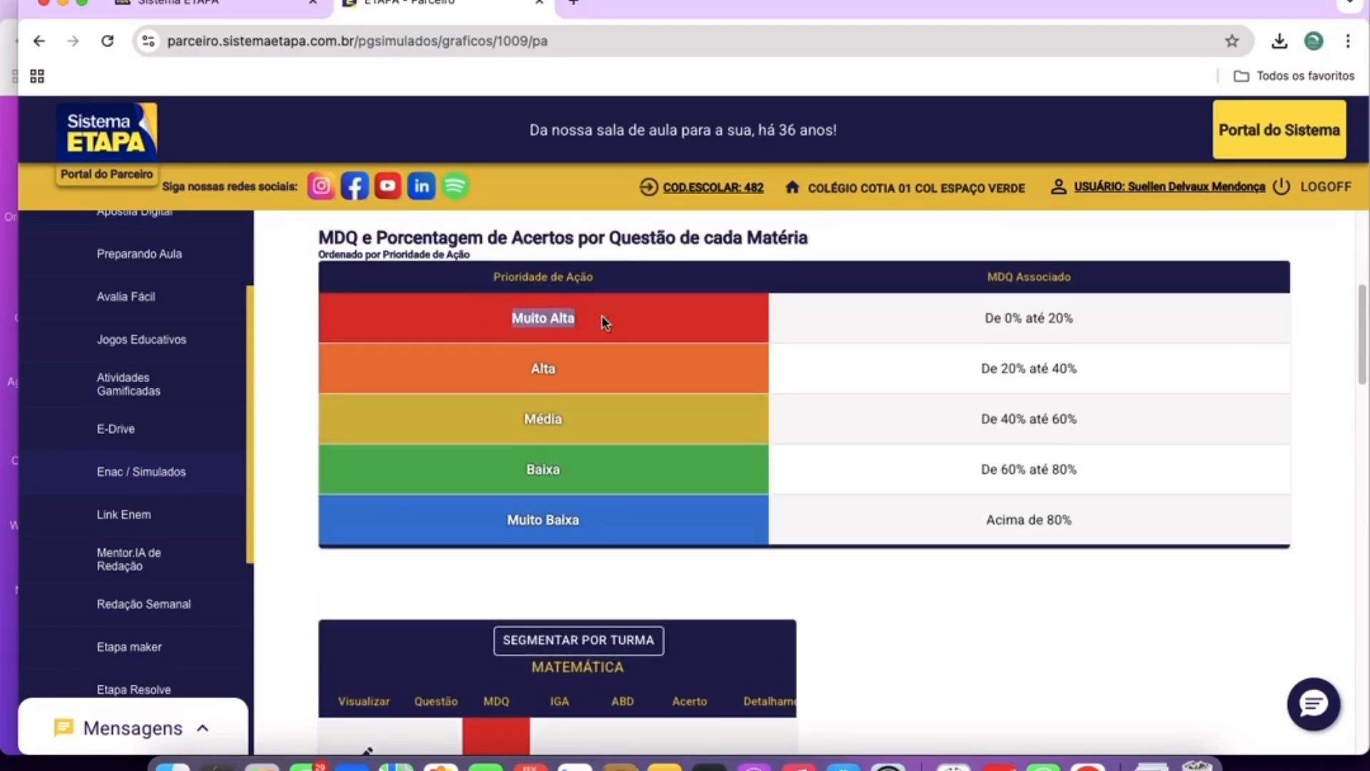
left_click(1028, 328)
left_click_drag(974, 328, 1092, 325)
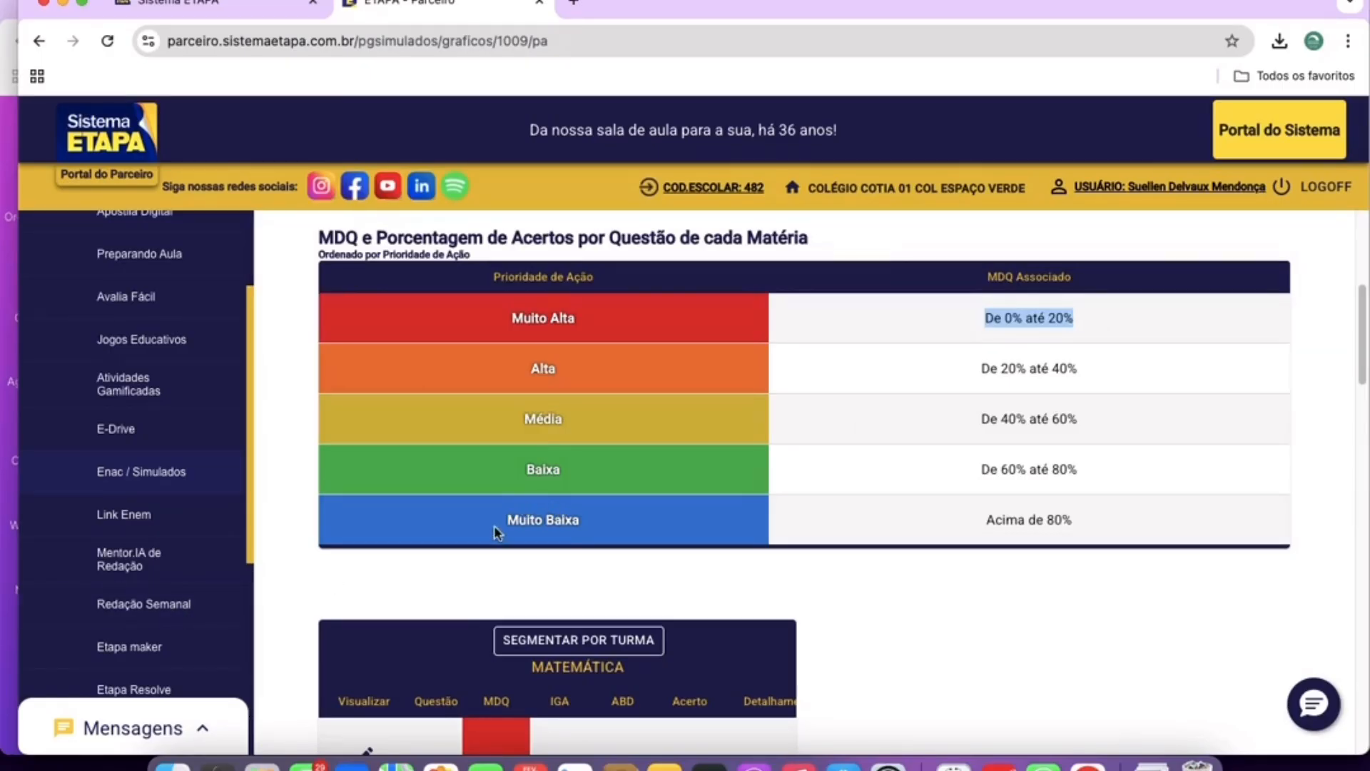
left_click_drag(494, 528, 978, 528)
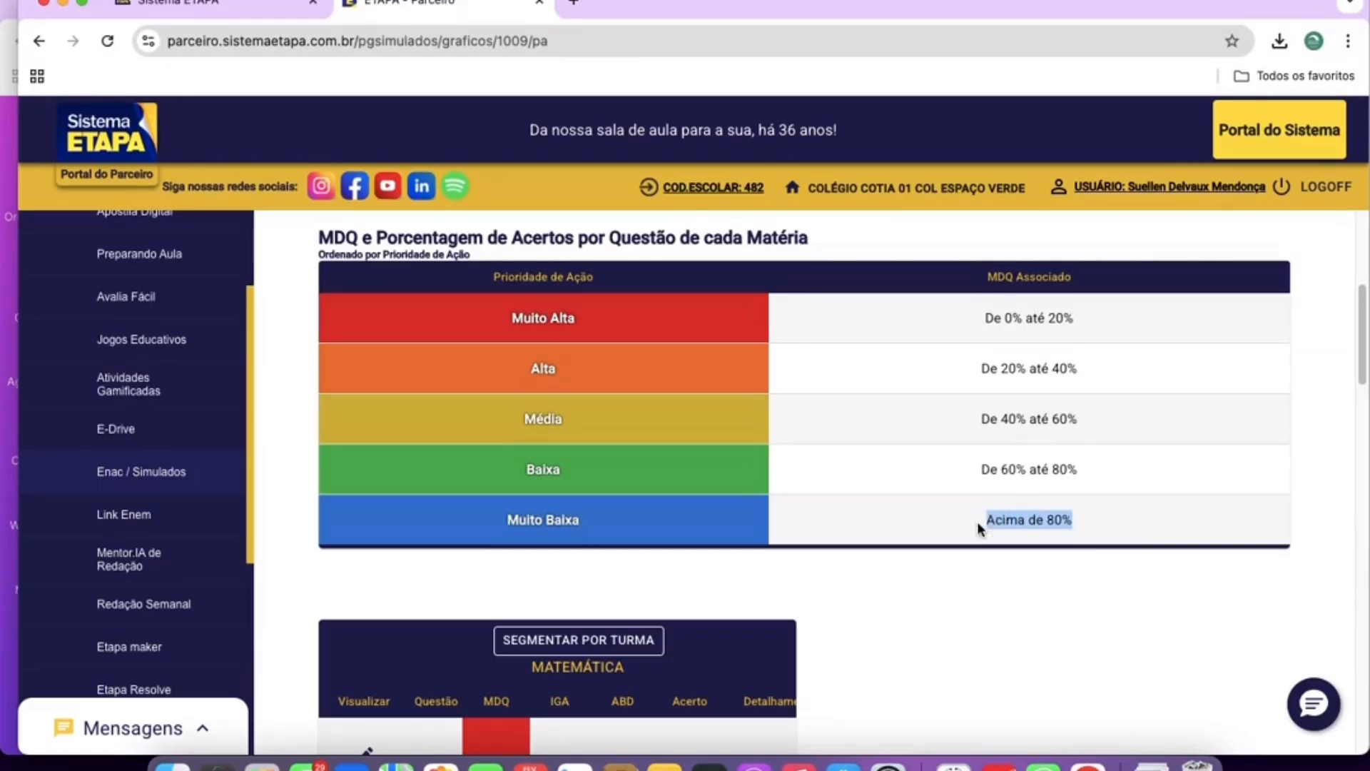
left_click(599, 505)
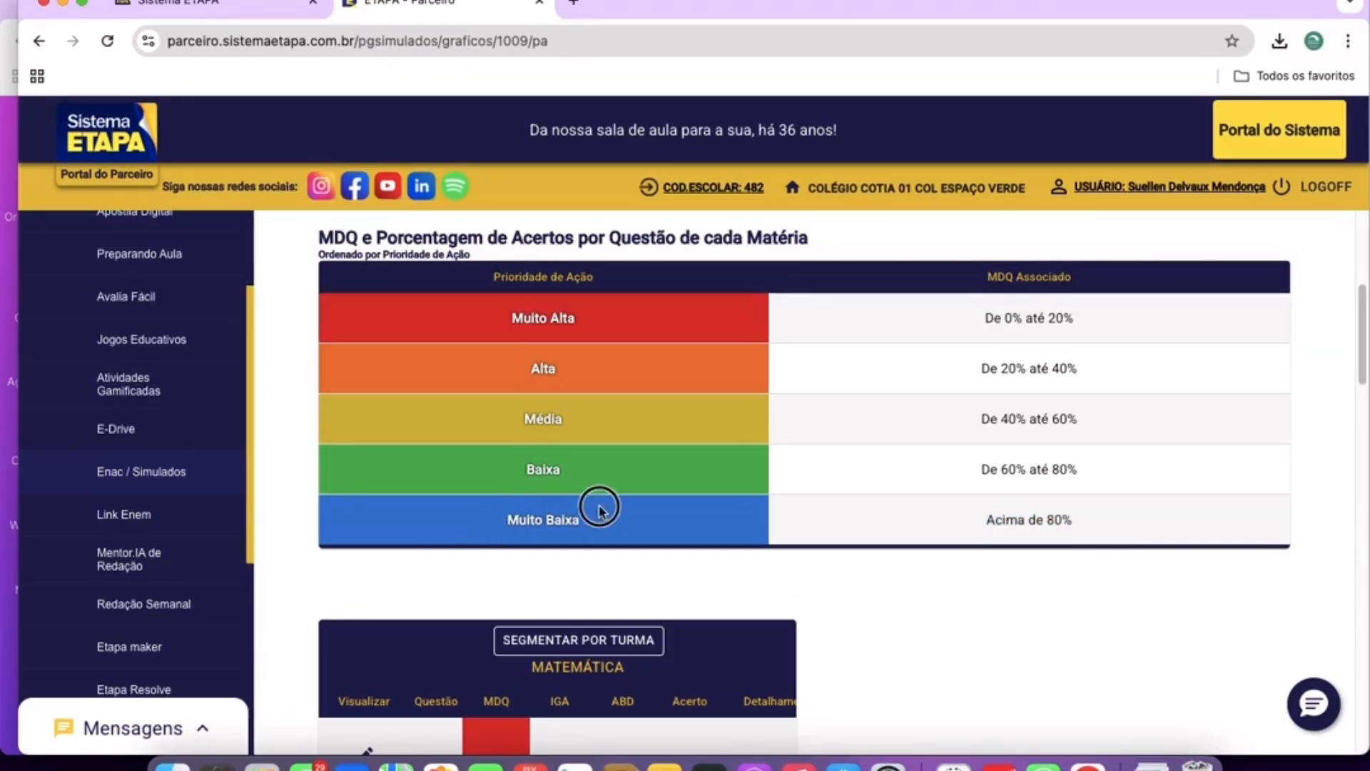
left_click_drag(501, 520, 580, 519)
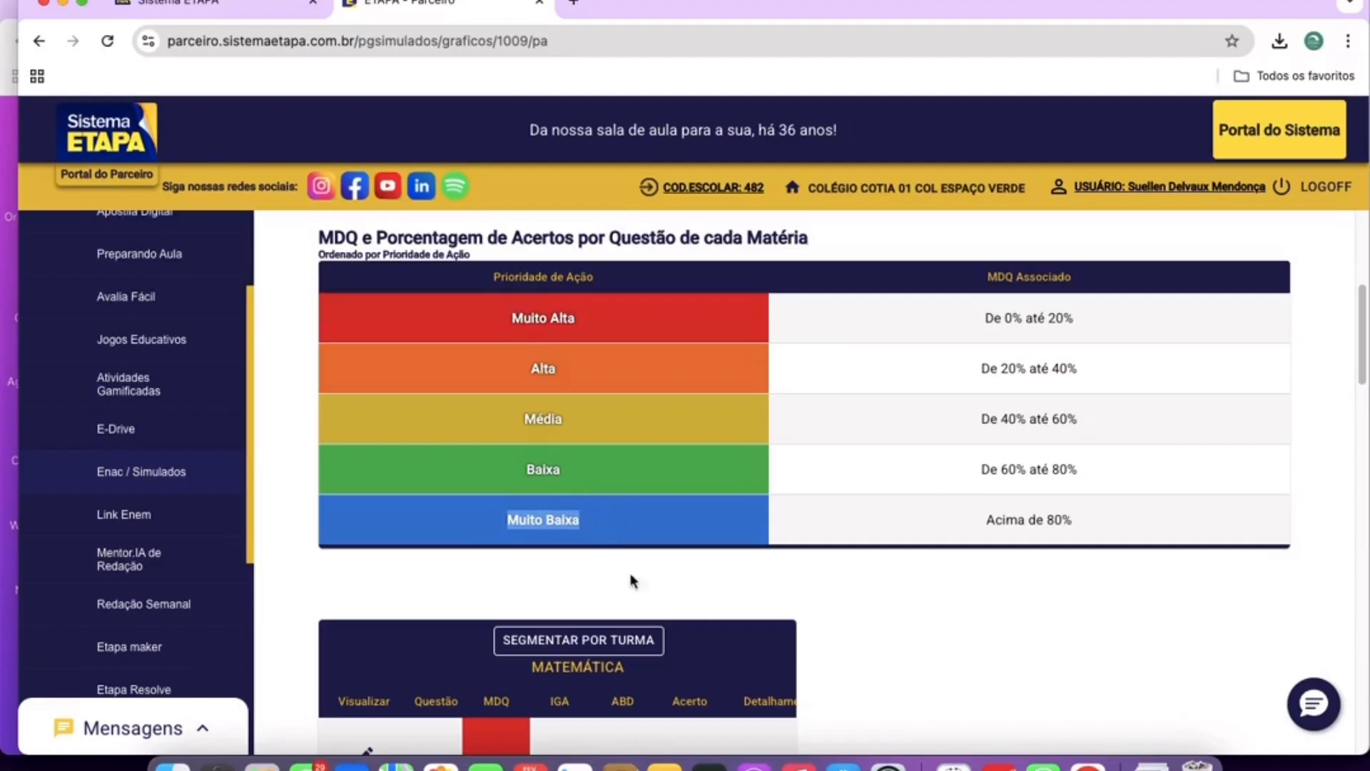
scroll(654, 600, "down", 5)
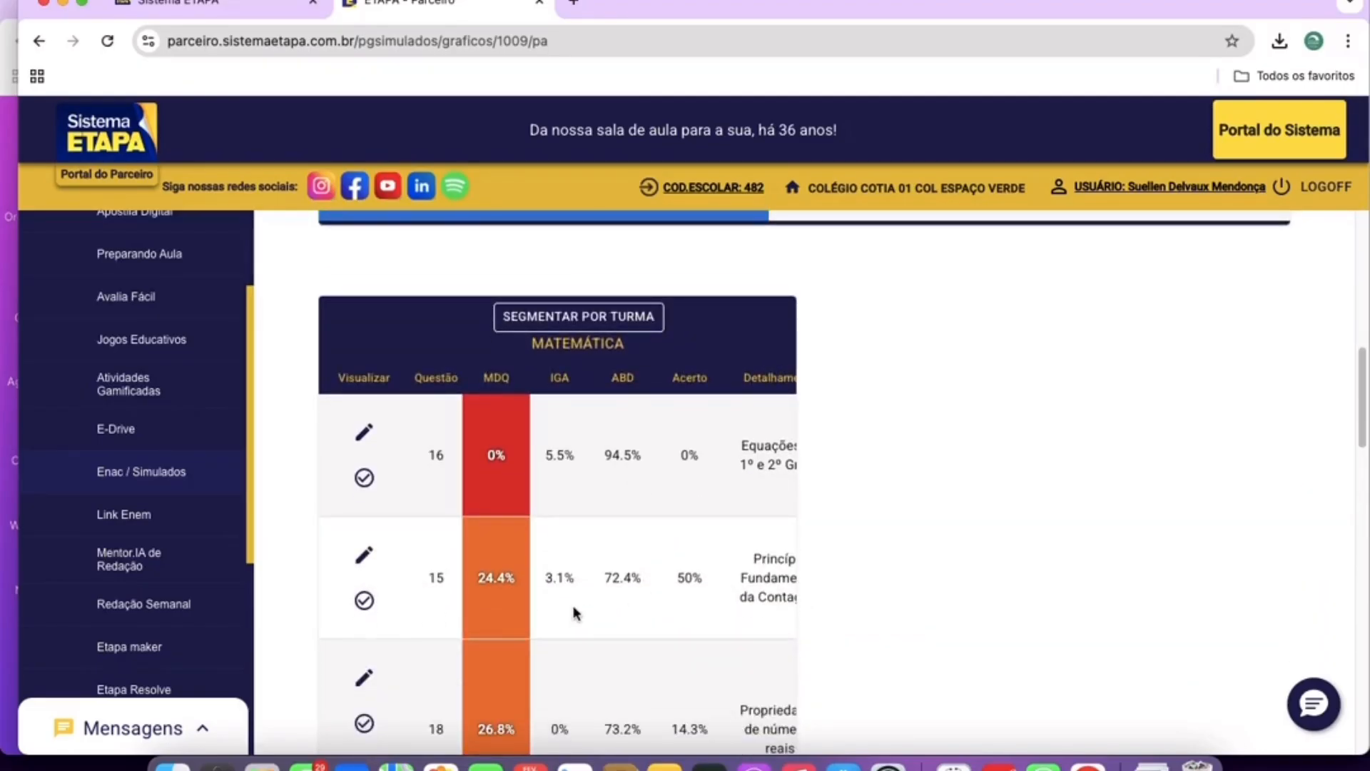
Highlight question 16's number, MDQ and IGA values in the Matemática table.
scroll(574, 612, "down", 1)
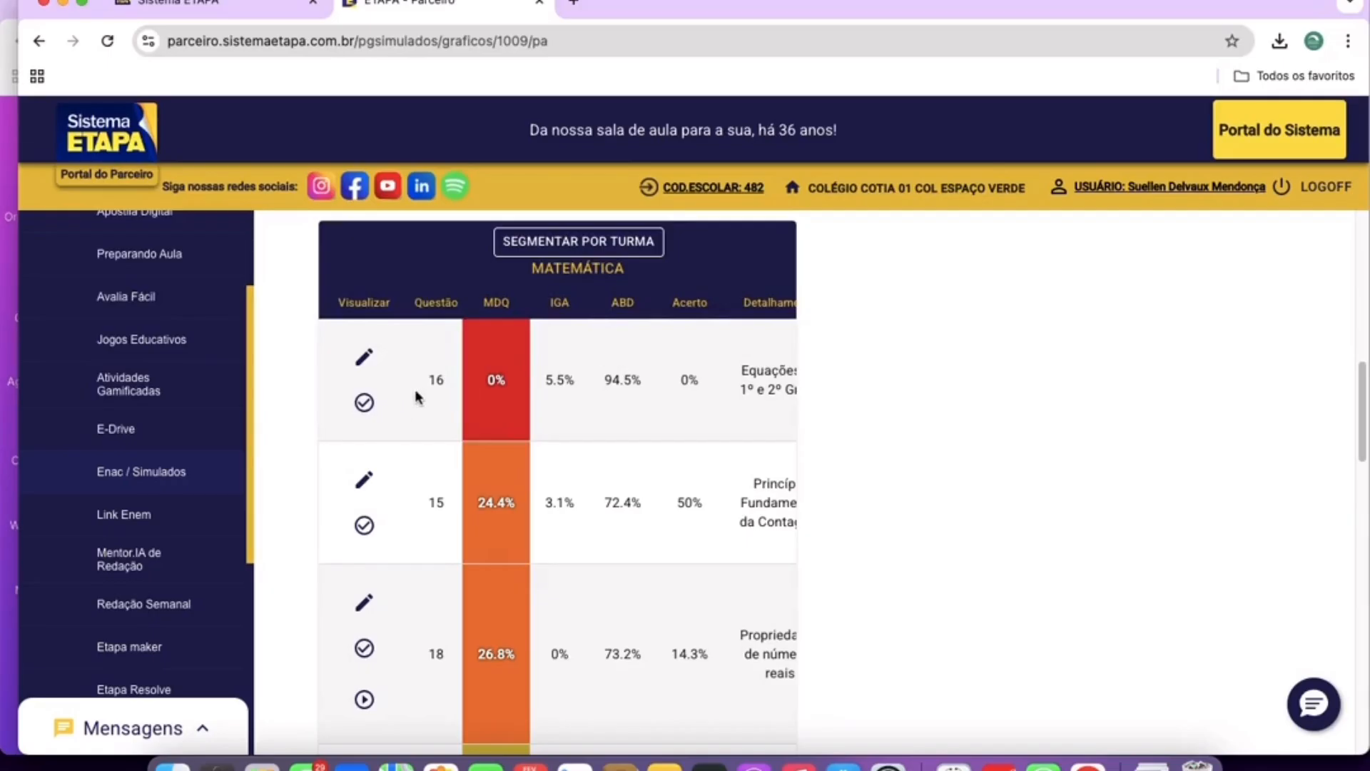
left_click_drag(427, 379, 789, 372)
left_click(585, 409)
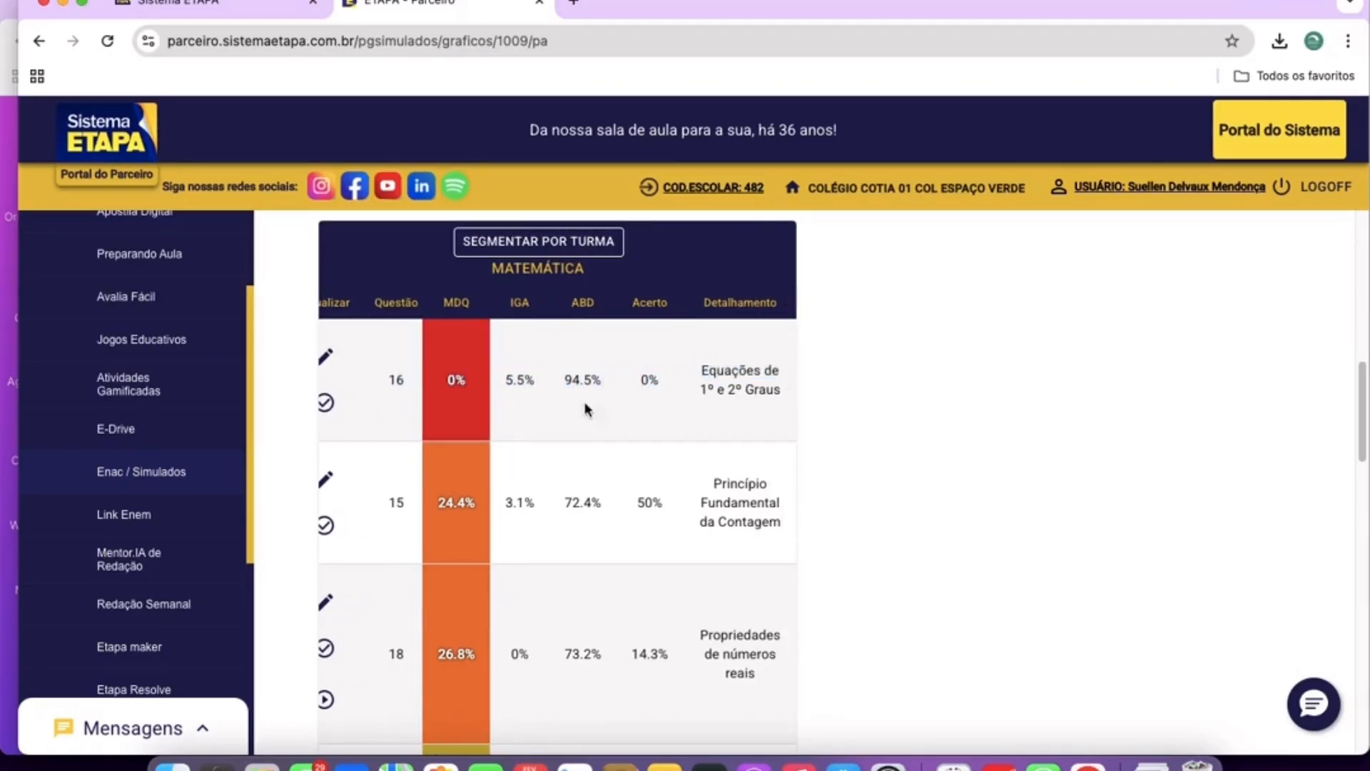
left_click(388, 391)
left_click_drag(535, 378, 333, 391)
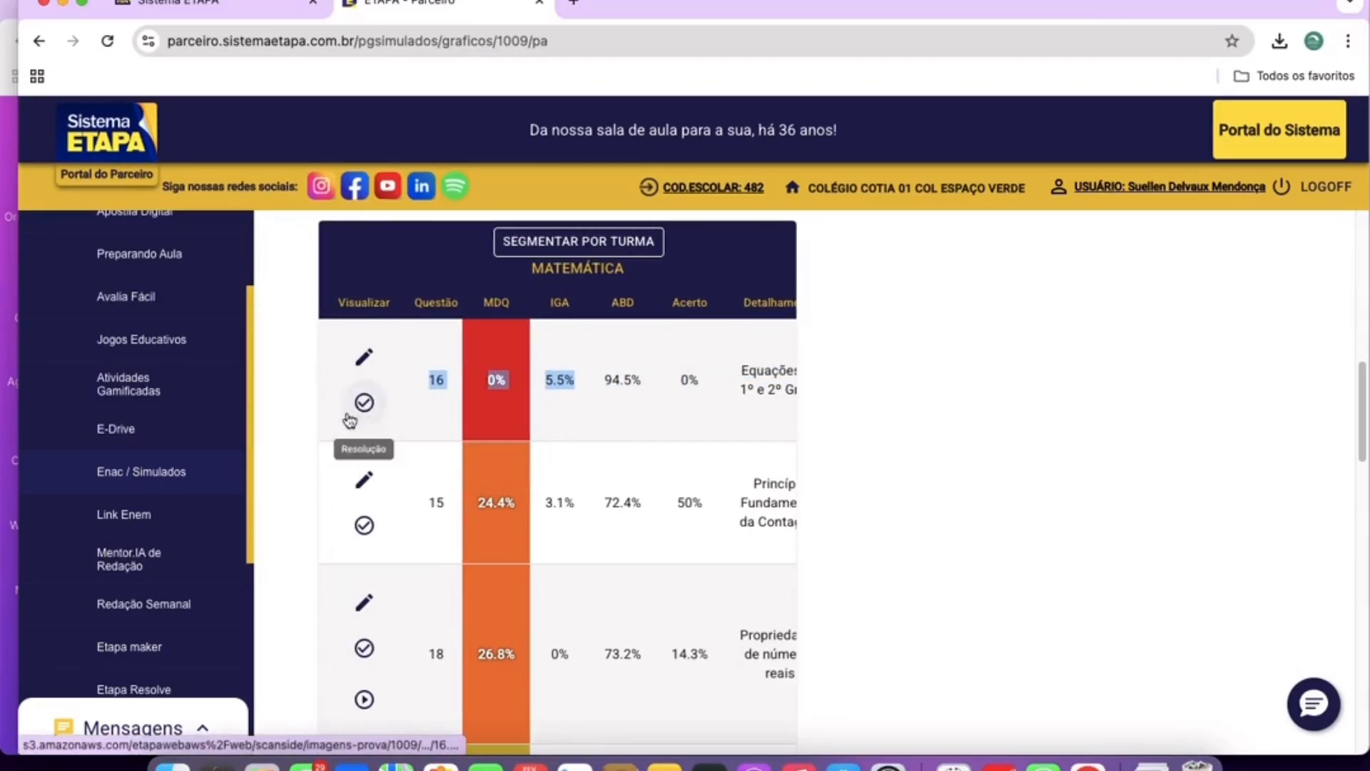
Open question 16's statement and worked resolution in new tabs, then return to the report.
left_click(362, 354)
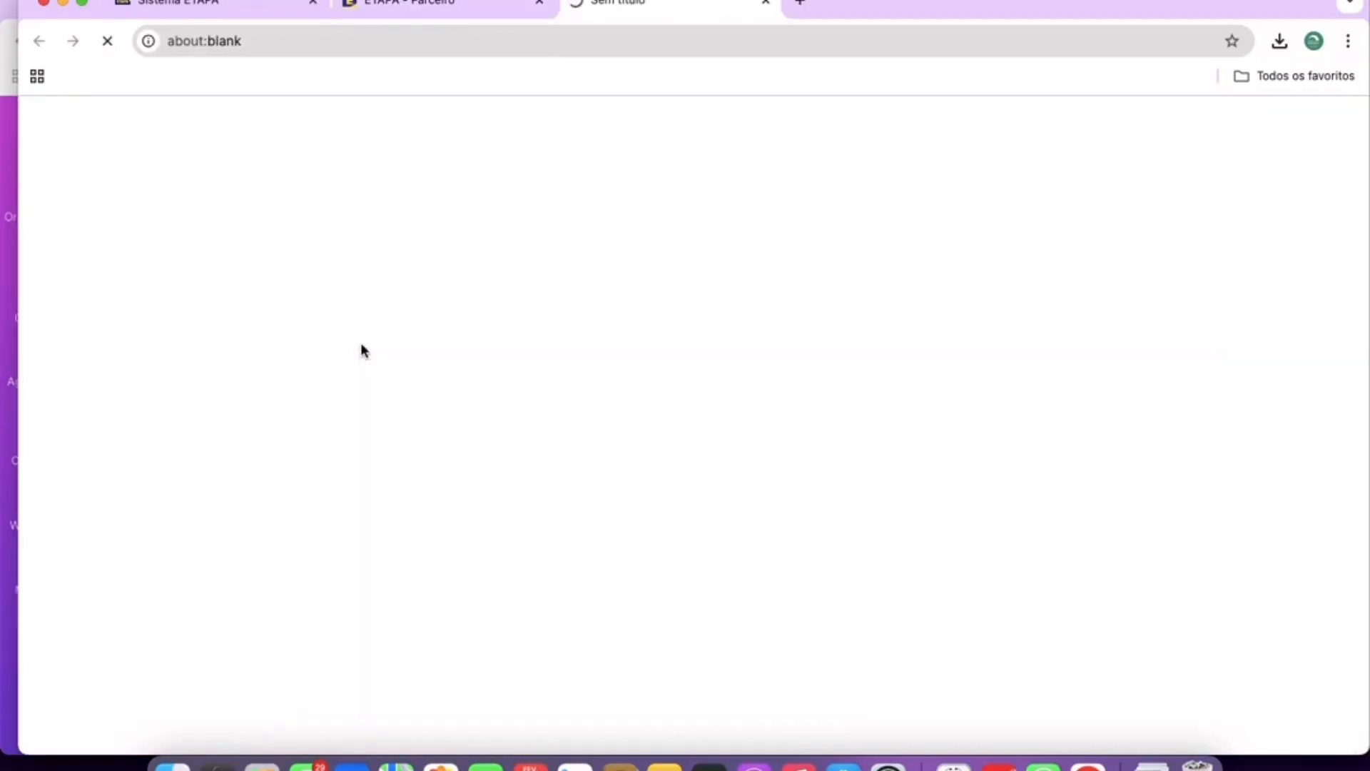
key("ctrl+shift+Tab")
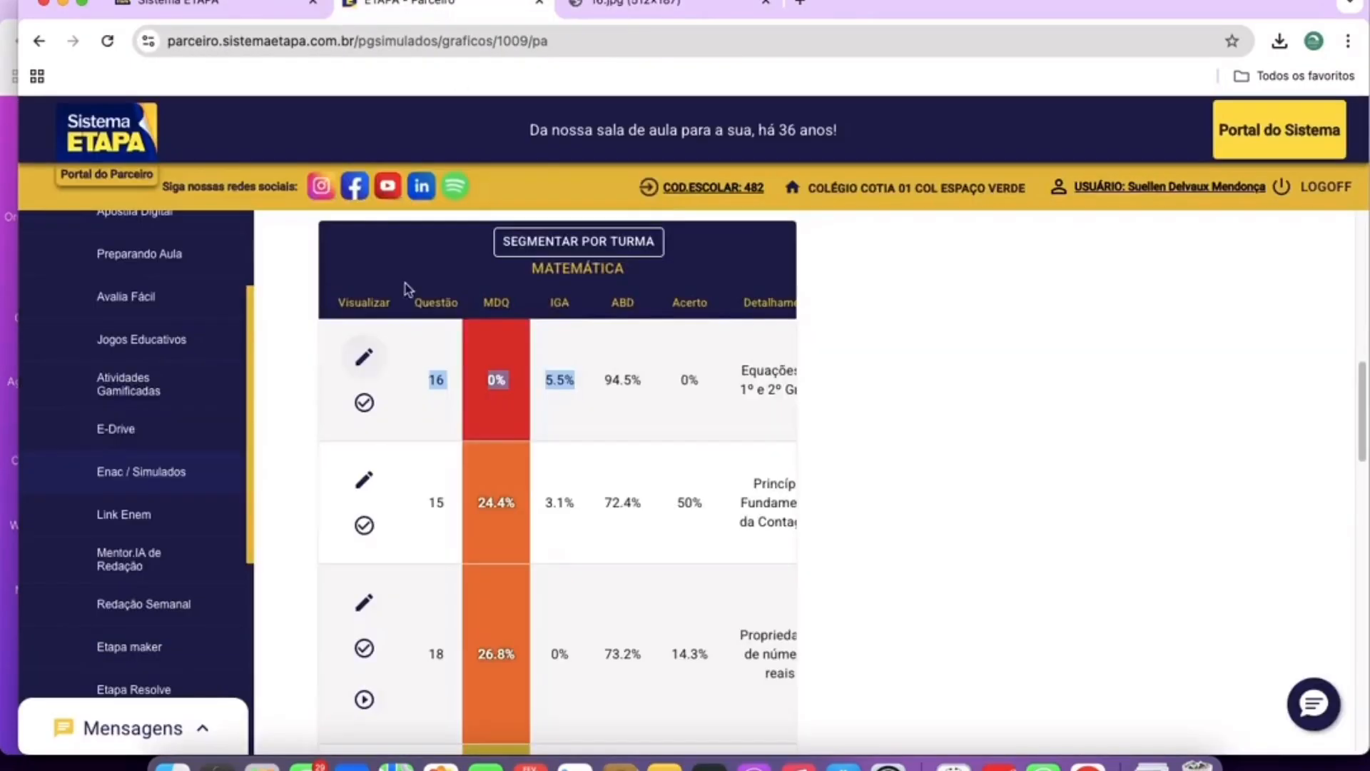
left_click(363, 397)
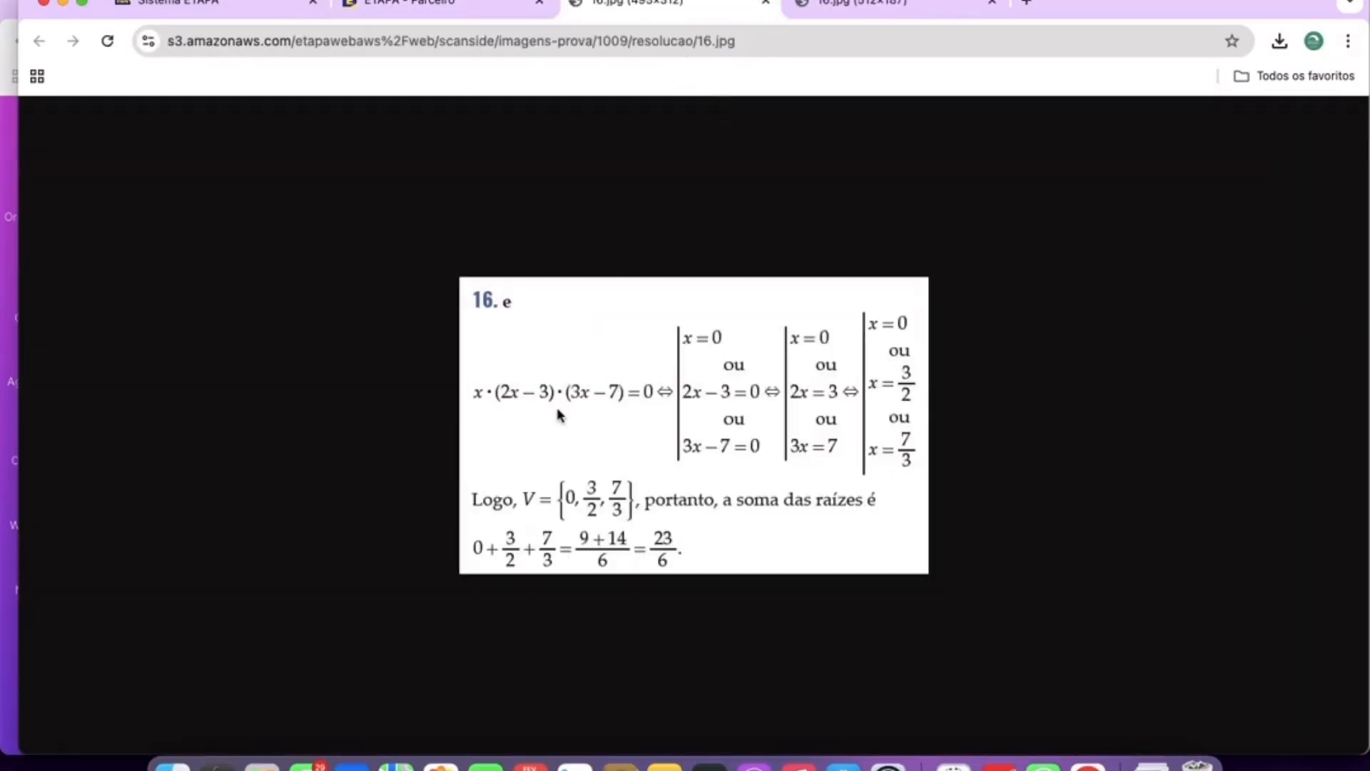
left_click_drag(494, 302, 519, 307)
left_click(404, 7)
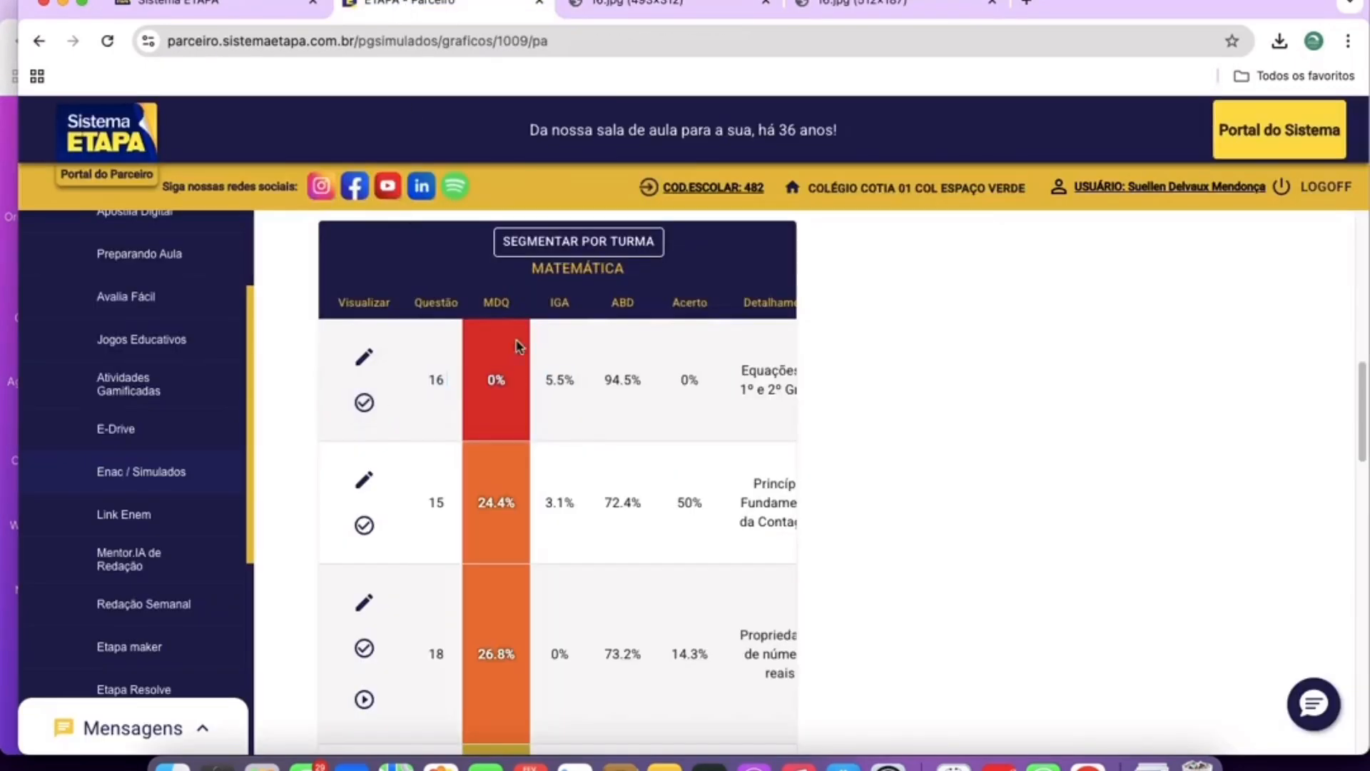
Highlight question 16's values: 0% MDQ, 5.5% IGA, 94.5% ABD and the Equações de 1º e 2º Graus topic.
left_click_drag(428, 381, 443, 386)
left_click_drag(541, 263, 643, 266)
left_click(486, 381)
left_click_drag(487, 382, 515, 383)
left_click(590, 383)
left_click_drag(597, 383, 537, 387)
left_click(642, 386)
left_click_drag(644, 387, 608, 377)
left_click_drag(548, 386, 692, 377)
left_click_drag(606, 383, 645, 383)
left_click_drag(740, 373, 826, 383)
left_click(751, 387)
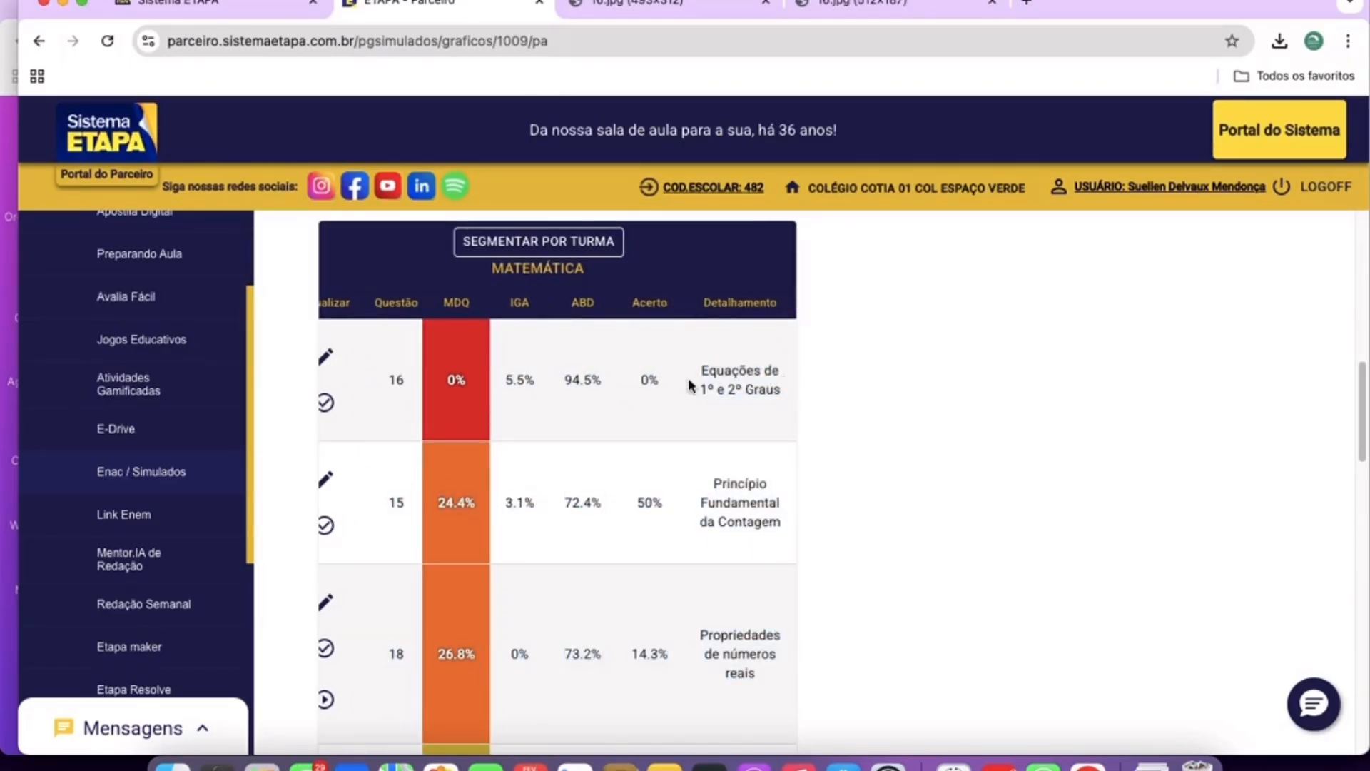
left_click_drag(713, 299, 785, 399)
left_click(769, 394)
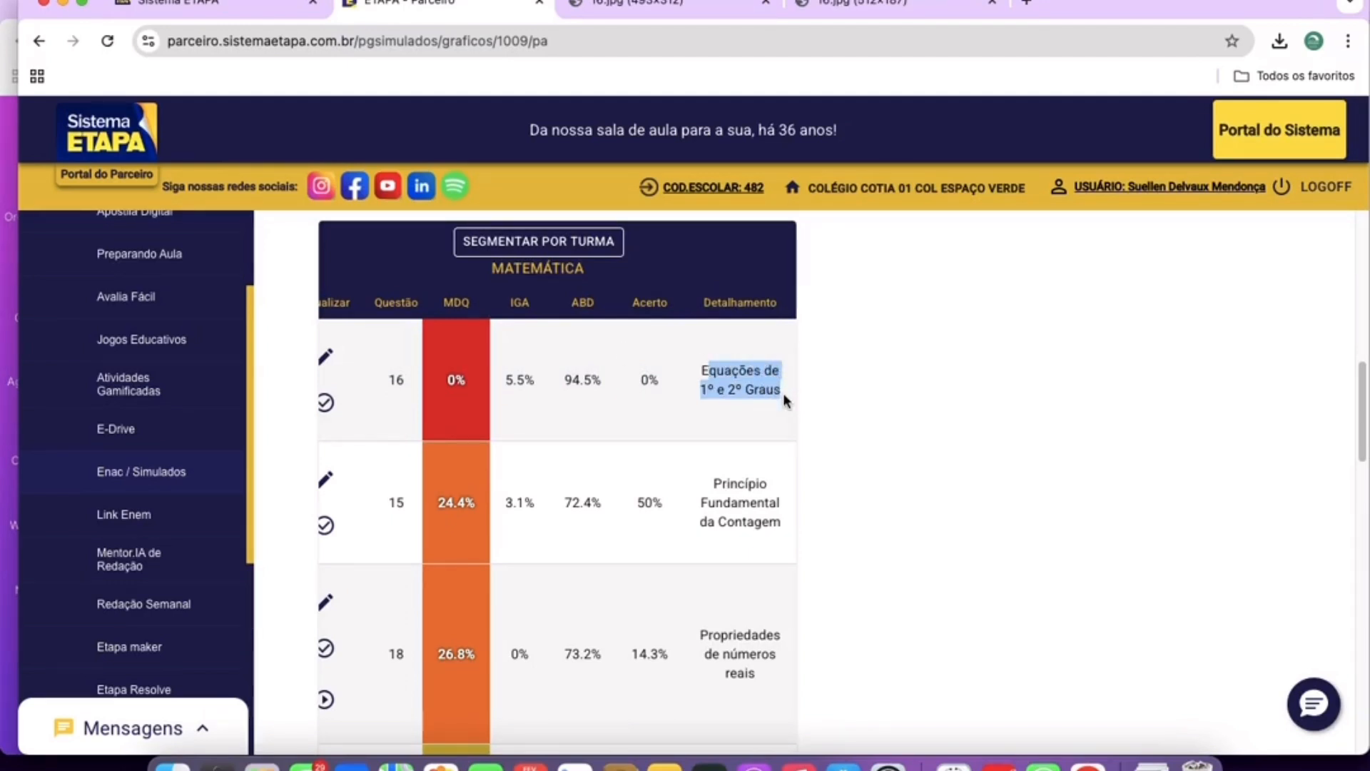
Highlight question 20's Propriedades de números reais topic, 96.1% MDQ and 0% IGA values.
scroll(785, 399, "down", 10)
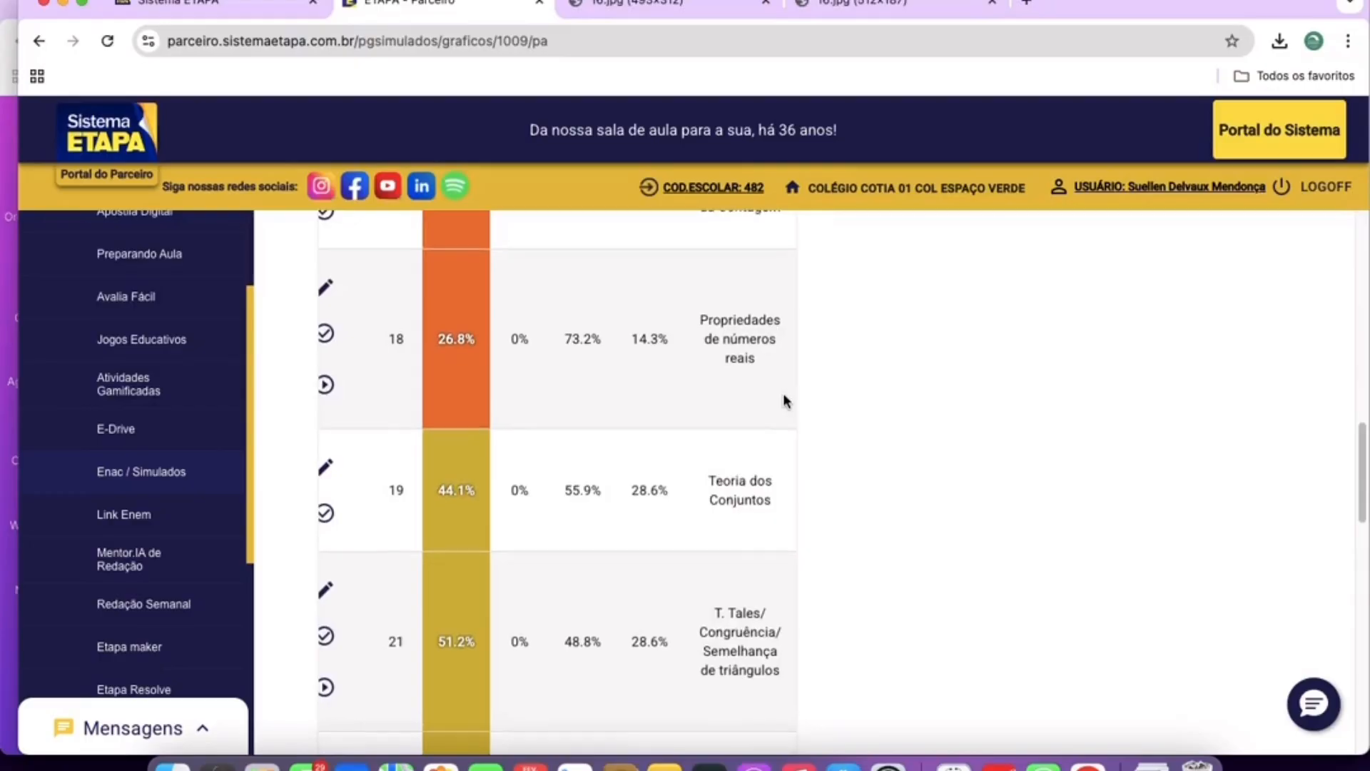
scroll(785, 400, "down", 5)
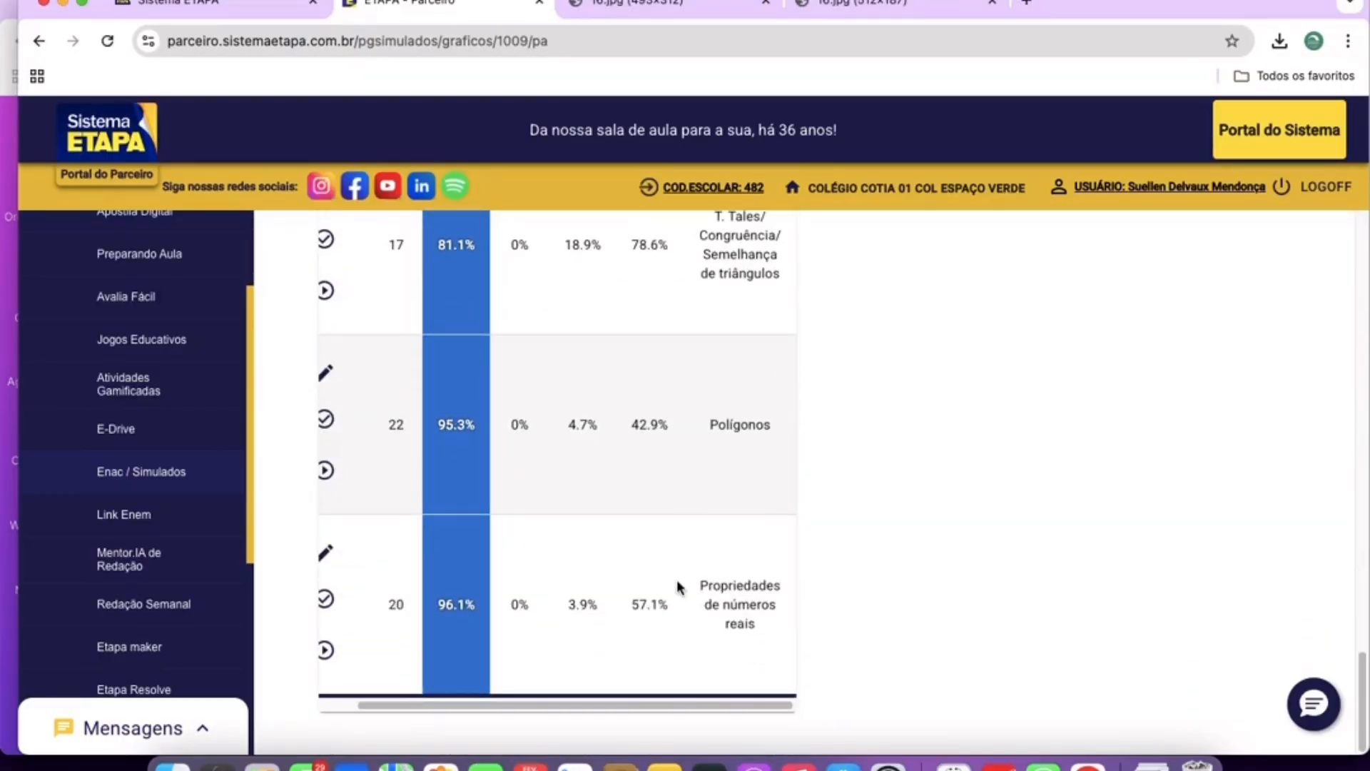
left_click_drag(688, 584, 789, 640)
left_click(789, 640)
left_click_drag(671, 705, 500, 681)
left_click_drag(467, 606, 516, 615)
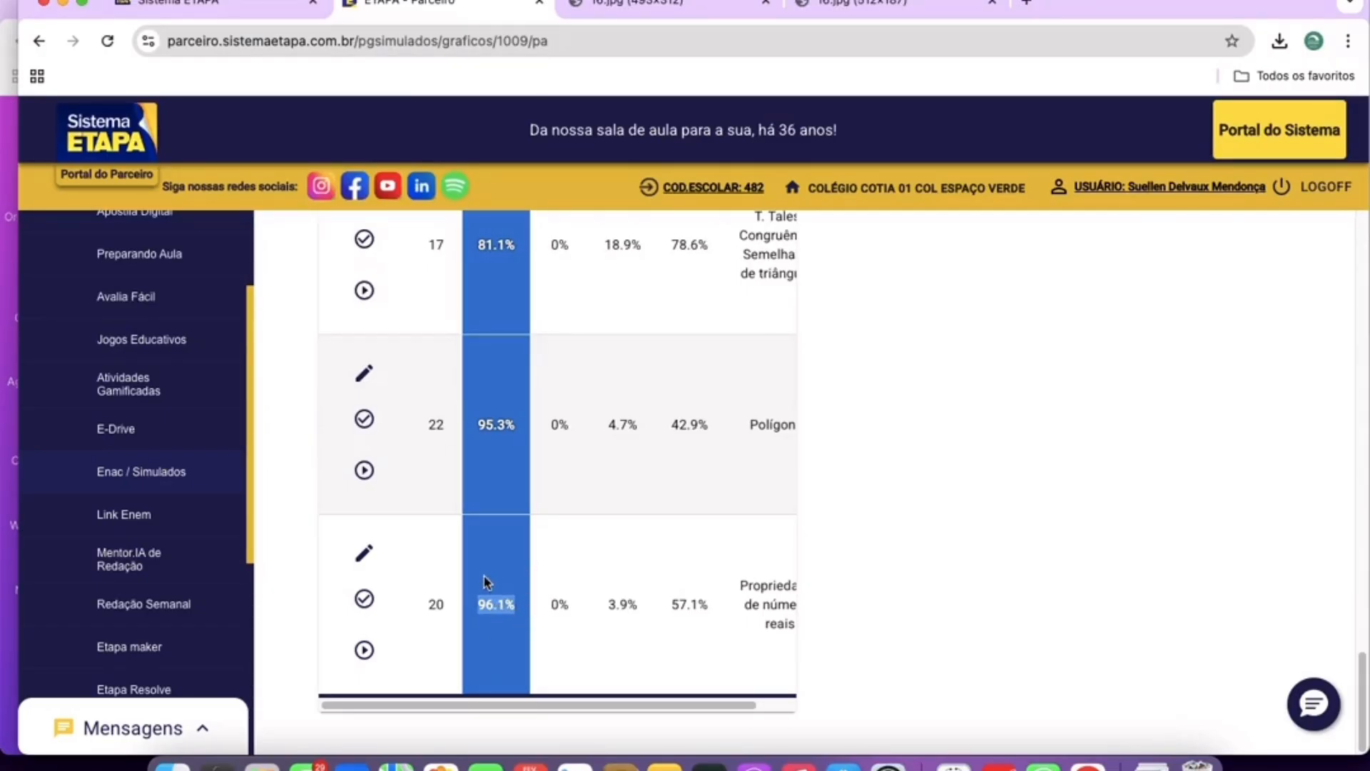
left_click_drag(559, 611, 546, 605)
mouse_move(609, 608)
left_mouse_down()
mouse_move(668, 616)
mouse_move(587, 603)
left_mouse_up()
left_click(628, 614)
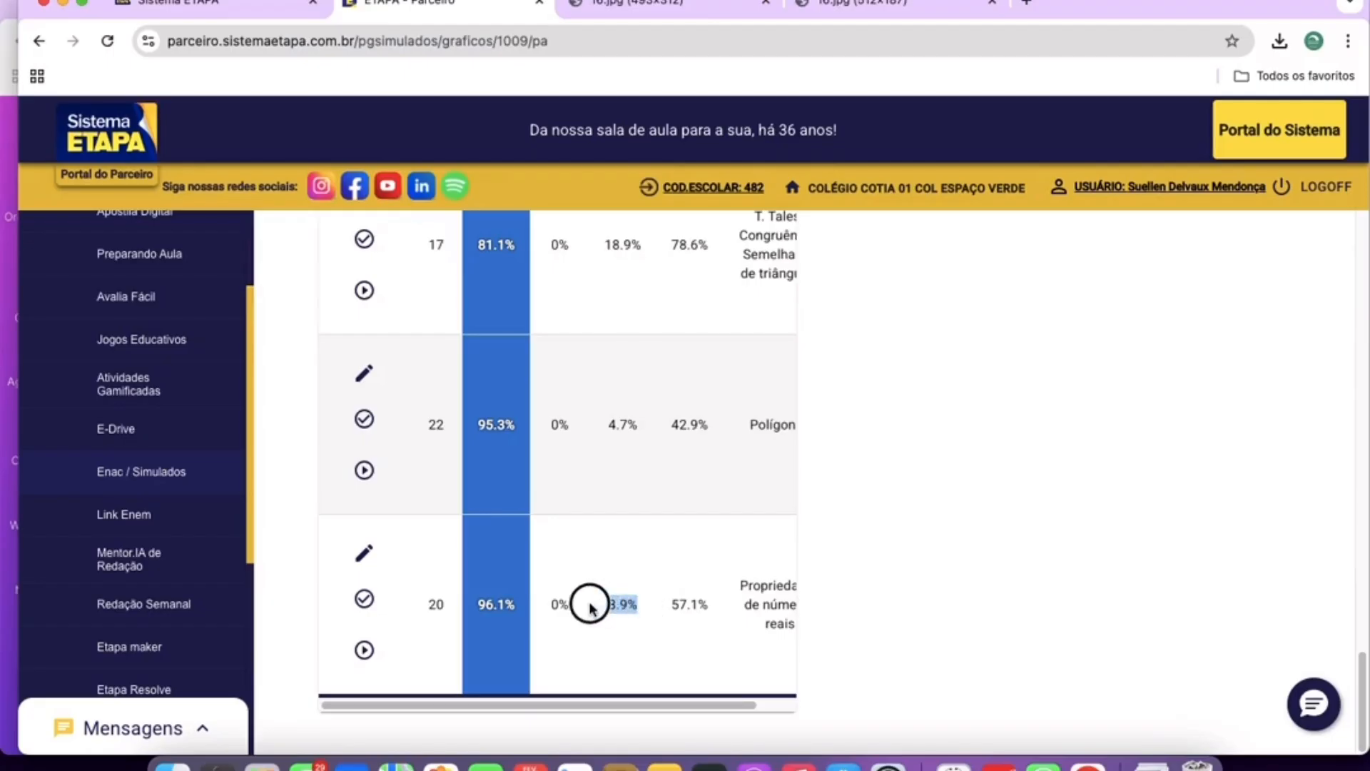
left_click(642, 608)
Scroll back up to the PA report header showing next update 09/02/2026.
scroll(641, 609, "up", 20)
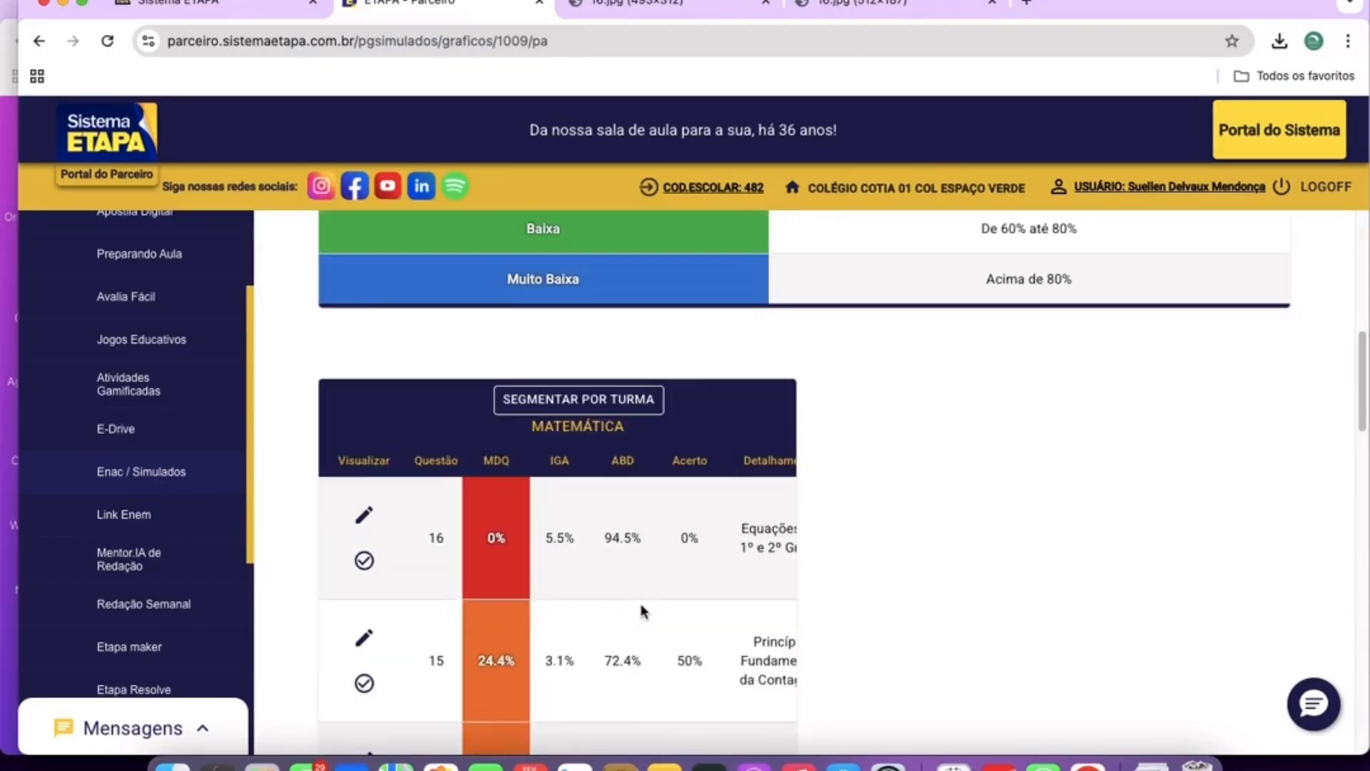
scroll(640, 606, "down", 20)
mouse_move(639, 609)
left_mouse_down()
mouse_move(606, 604)
mouse_move(618, 606)
left_mouse_up()
left_click_drag(722, 609, 670, 602)
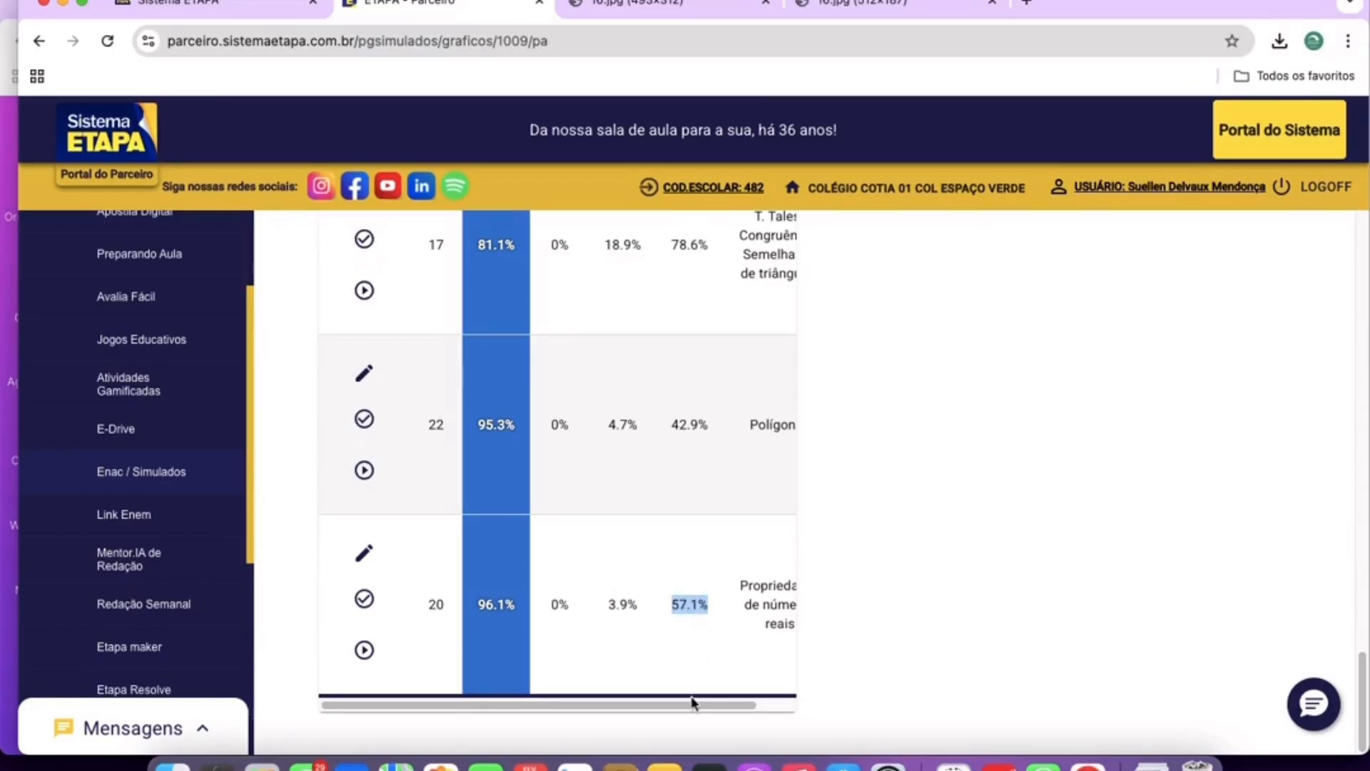
left_click_drag(696, 706, 735, 707)
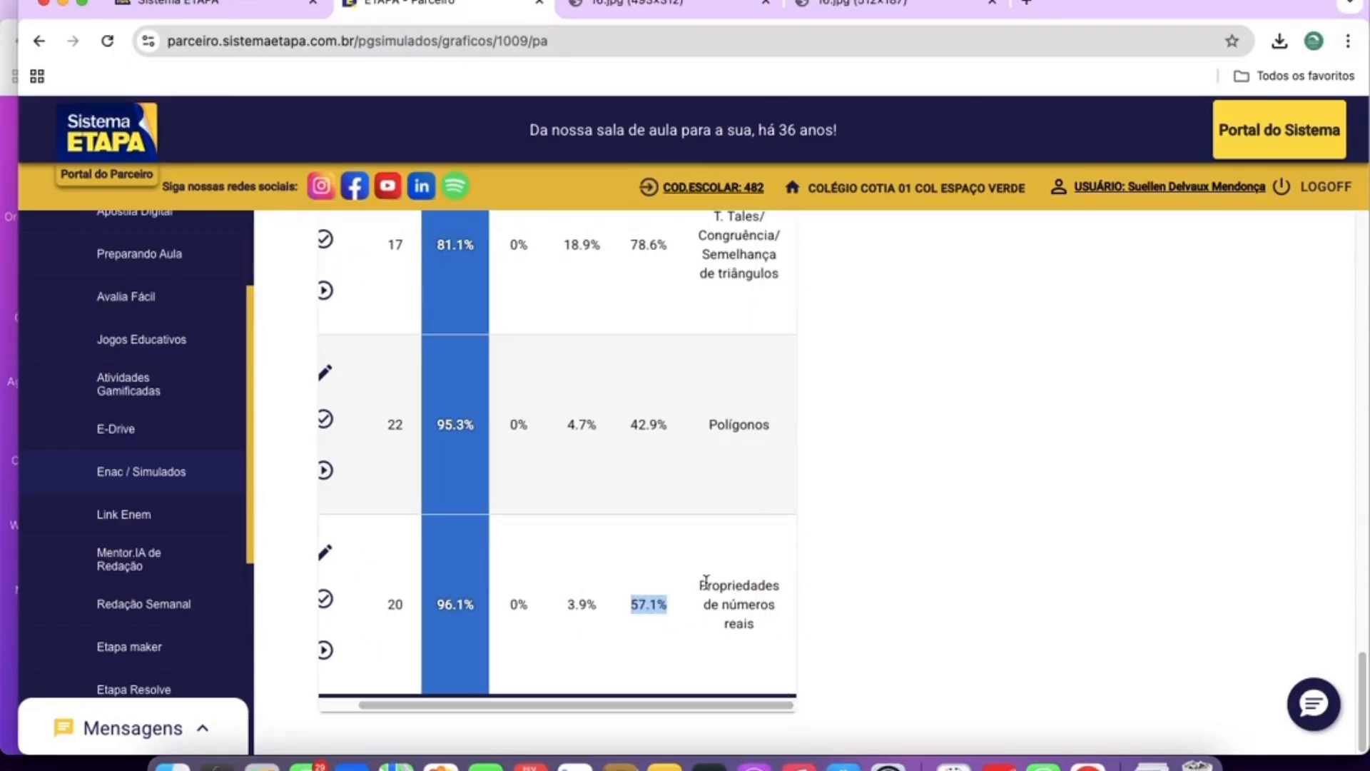
scroll(426, 643, "up", 20)
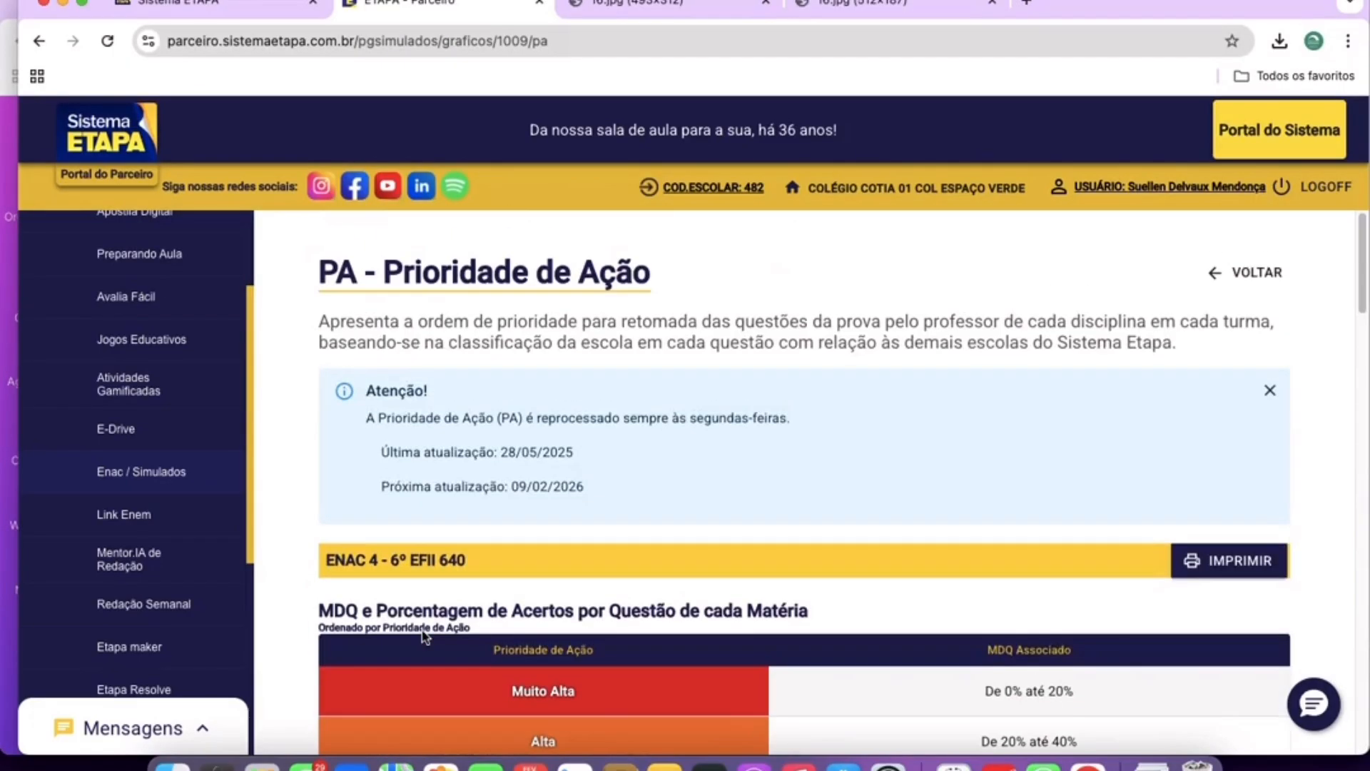
Open the Acesso Link Enem page and focus the cpf field, dismissing autofill suggestions.
left_click(150, 522)
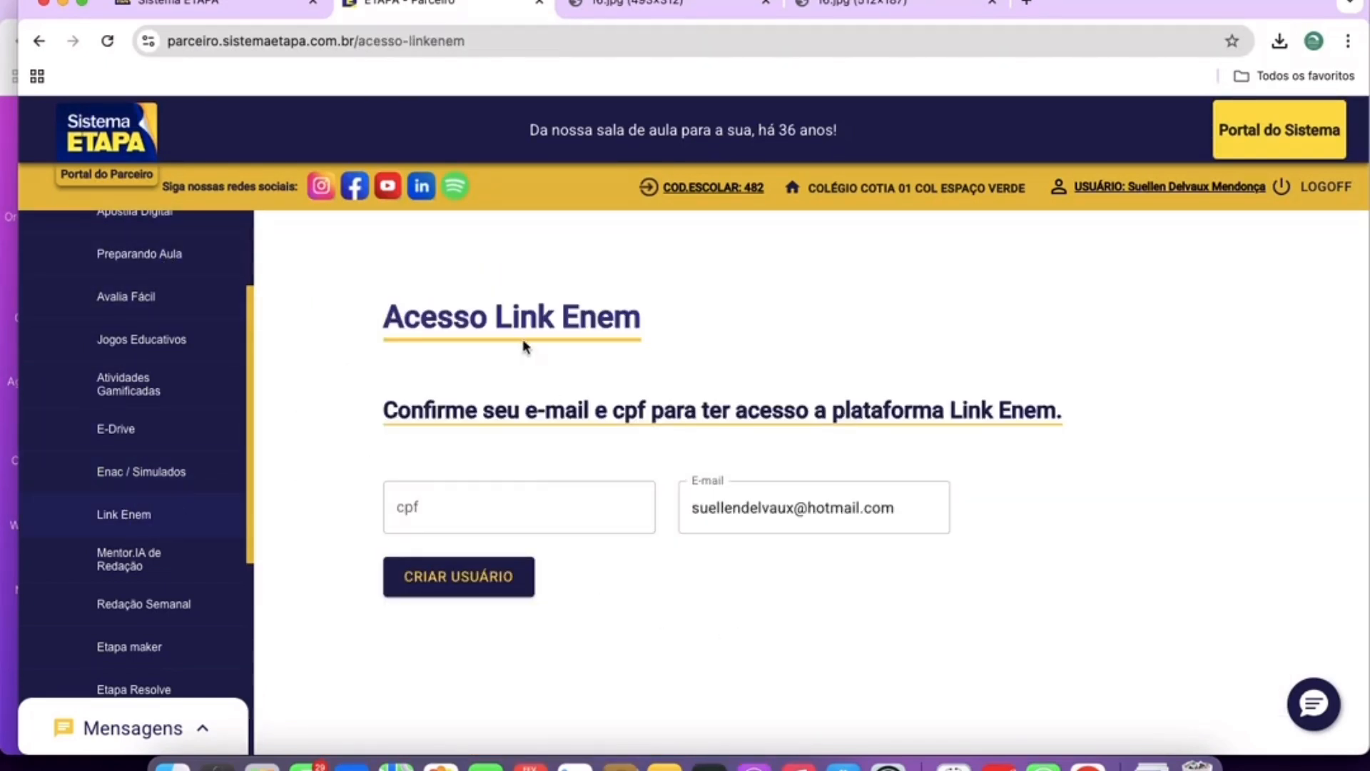
left_click(524, 490)
left_click(765, 455)
Highlight the 'Confirme seu e-mail e cpf' instruction, focusing on the e-mail request.
left_click_drag(625, 411, 1060, 414)
left_click_drag(431, 411, 607, 411)
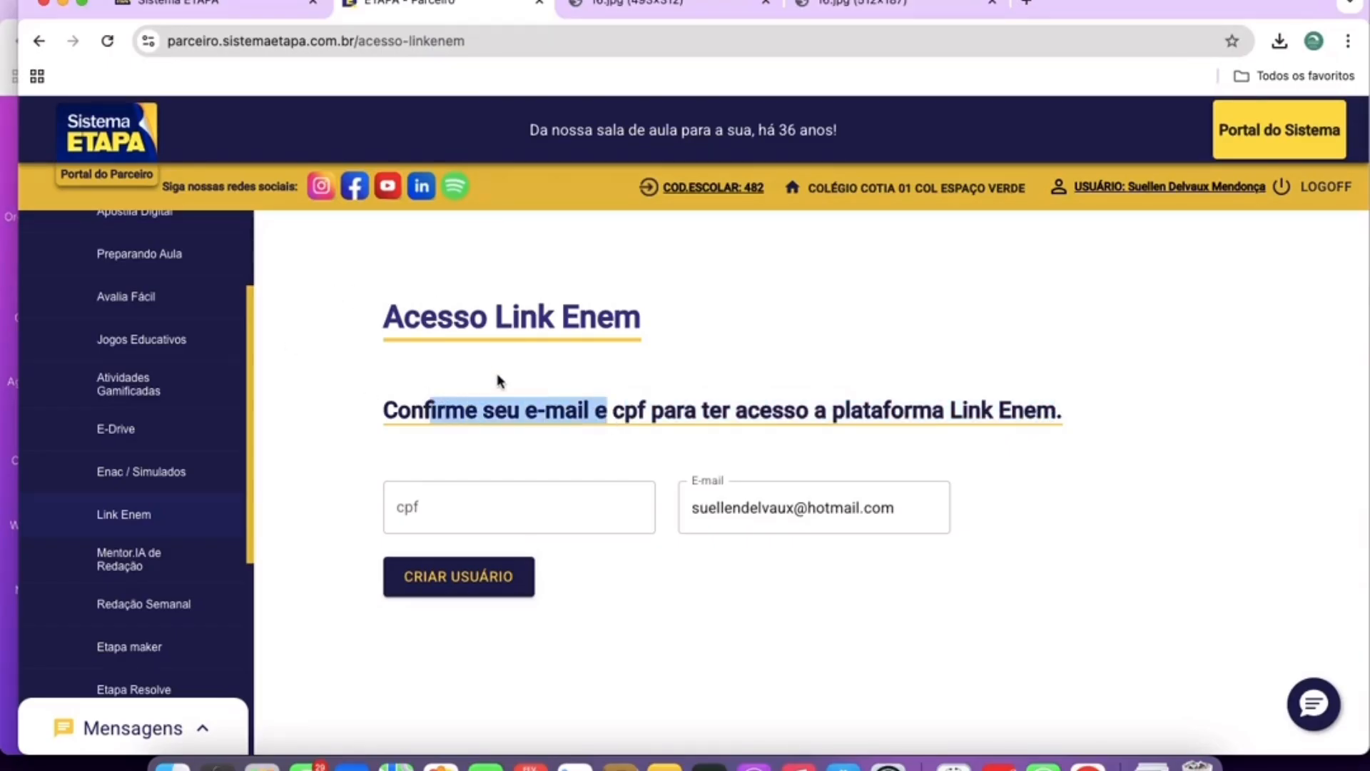
left_click_drag(383, 409, 638, 420)
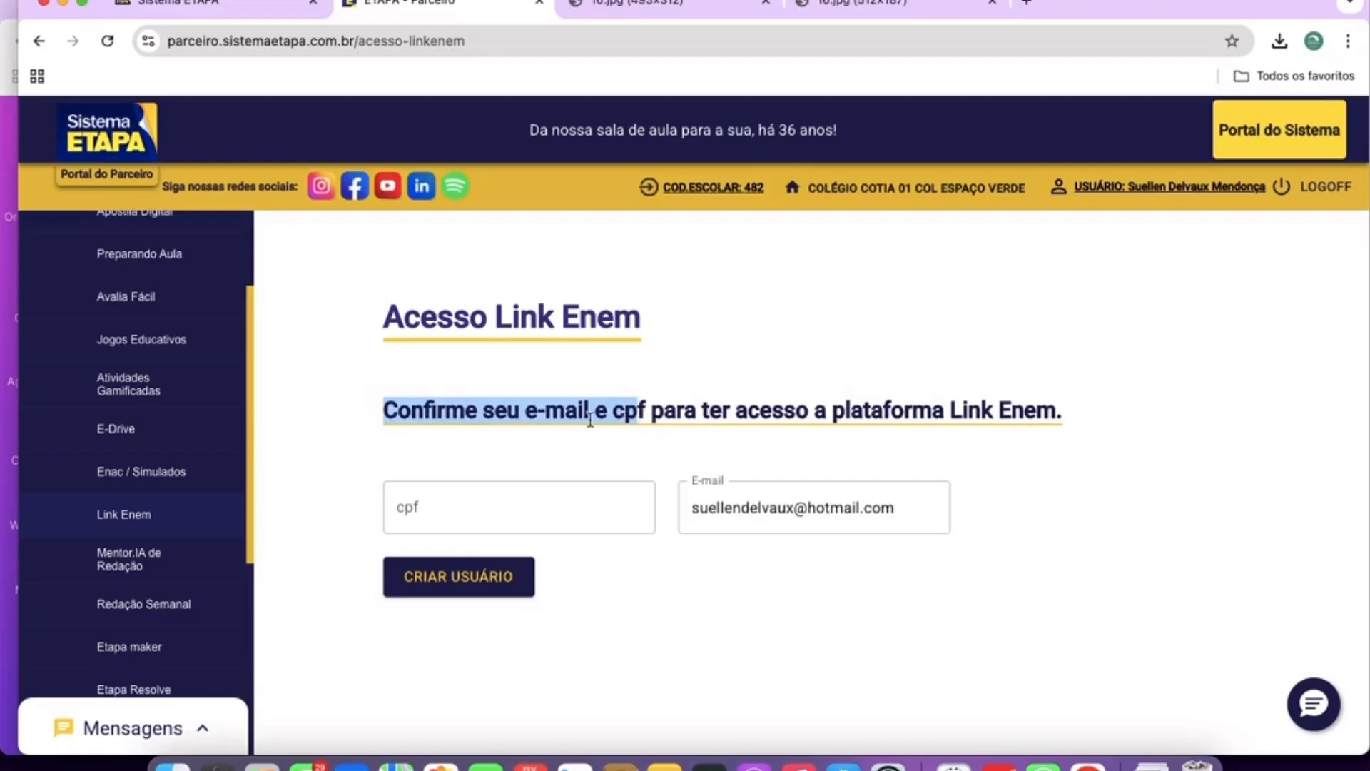
double_click(584, 415)
left_click_drag(430, 407, 597, 413)
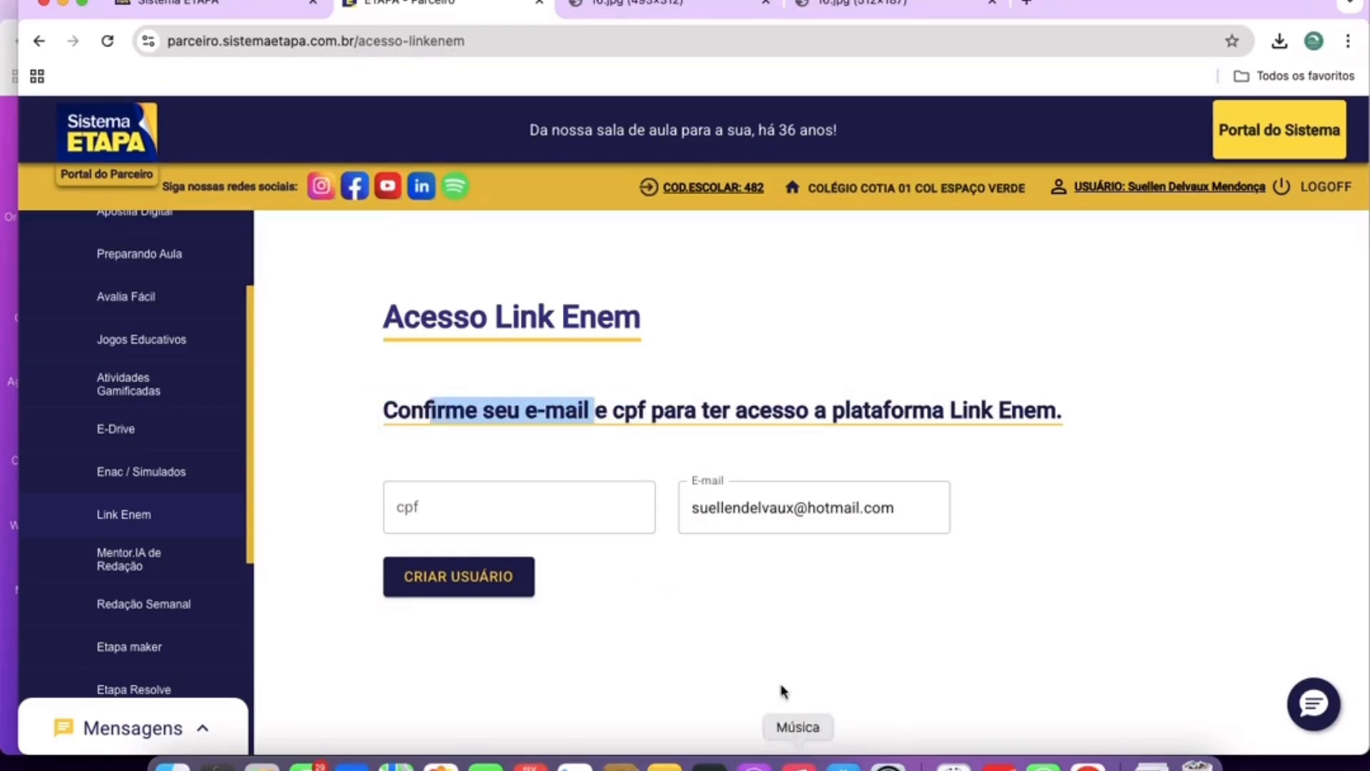
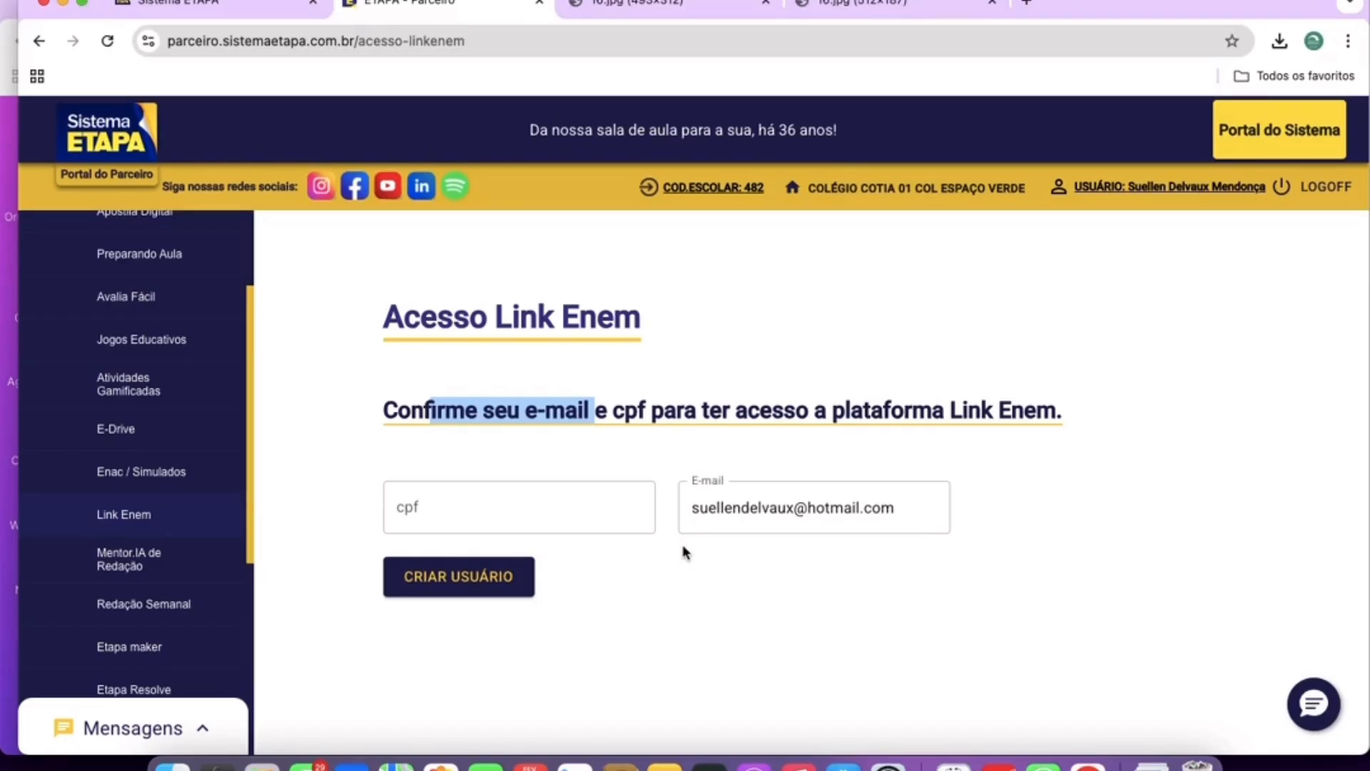
Clear and re-highlight part of the Acesso Link Enem heading sentence.
left_click(501, 406)
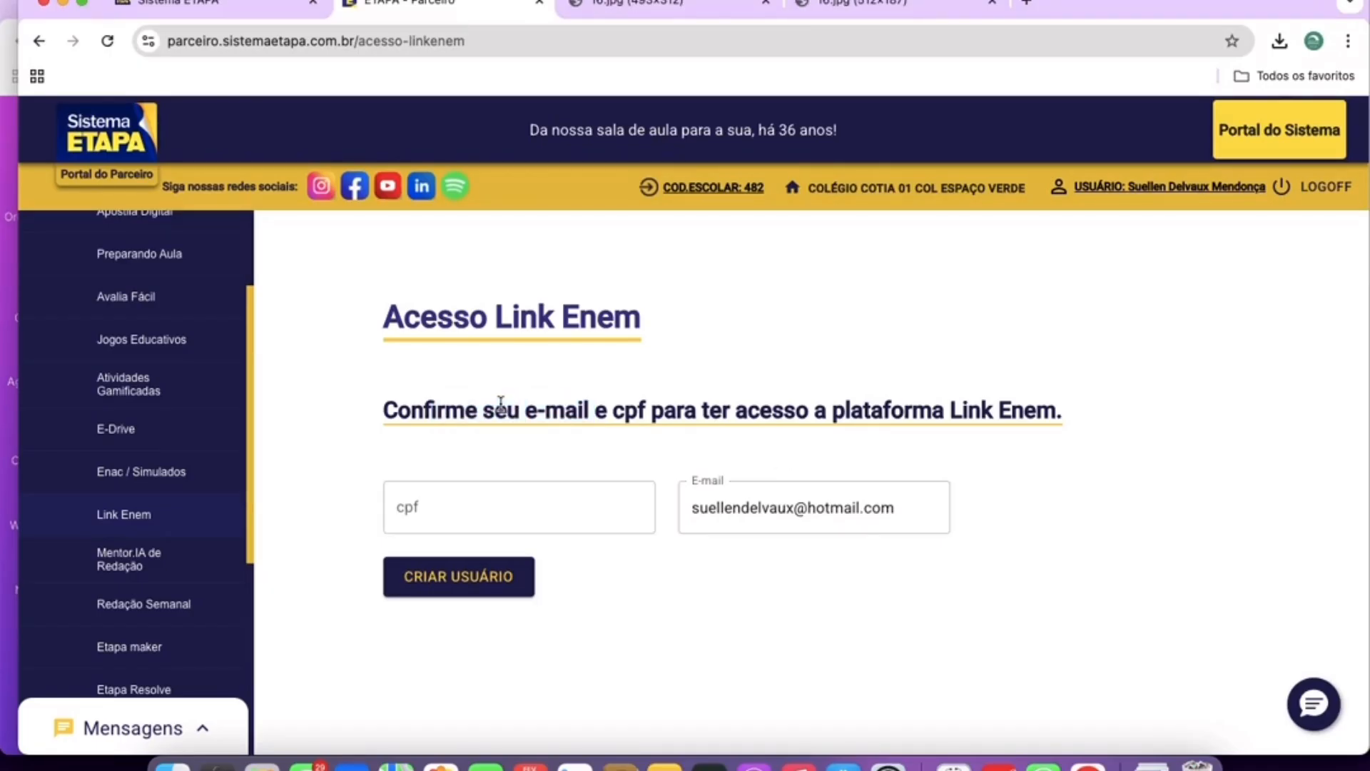
left_click(566, 407)
left_click_drag(698, 419, 905, 417)
left_click(1005, 417)
left_click(437, 408)
Open Mentor.IA de Redação and show the full texts for the youth job-market theme.
left_click(166, 569)
scroll(205, 494, "down", 2)
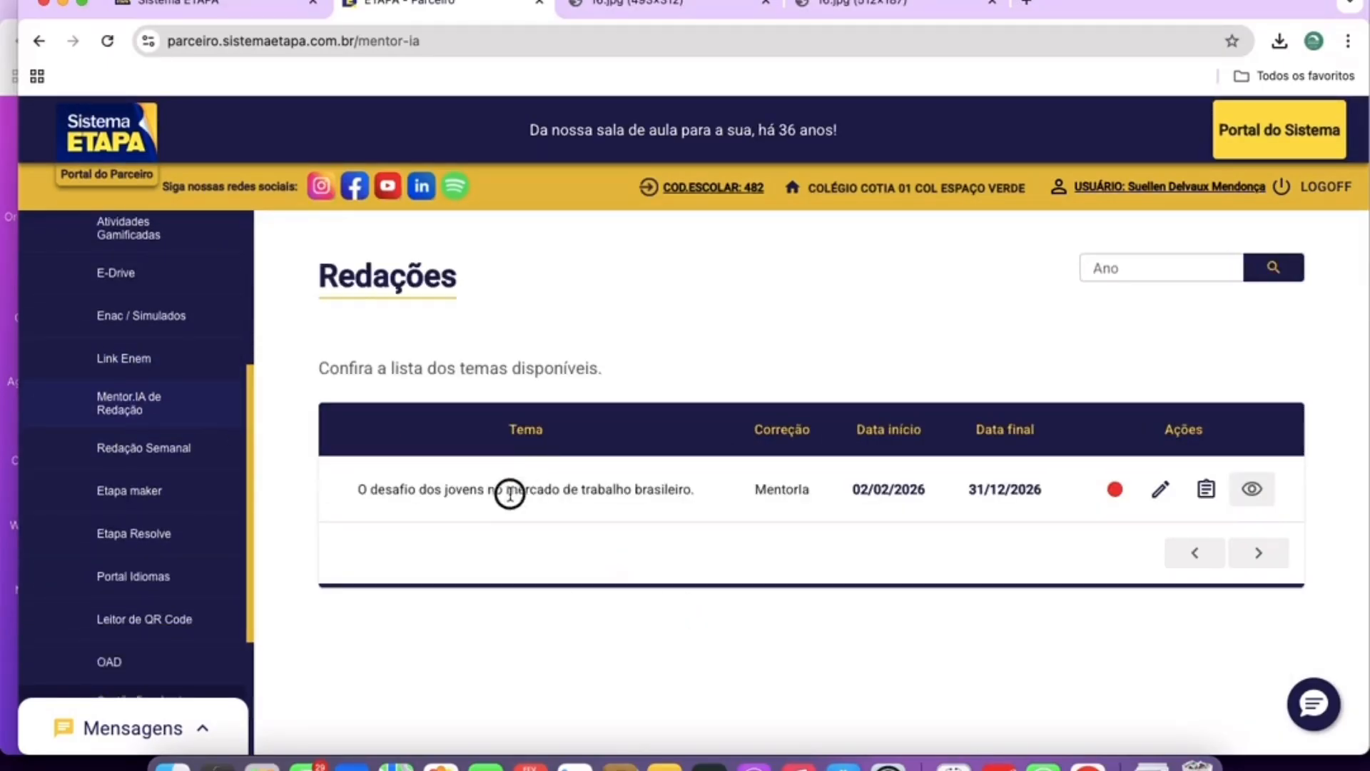
left_click_drag(507, 492, 831, 492)
left_click(916, 524)
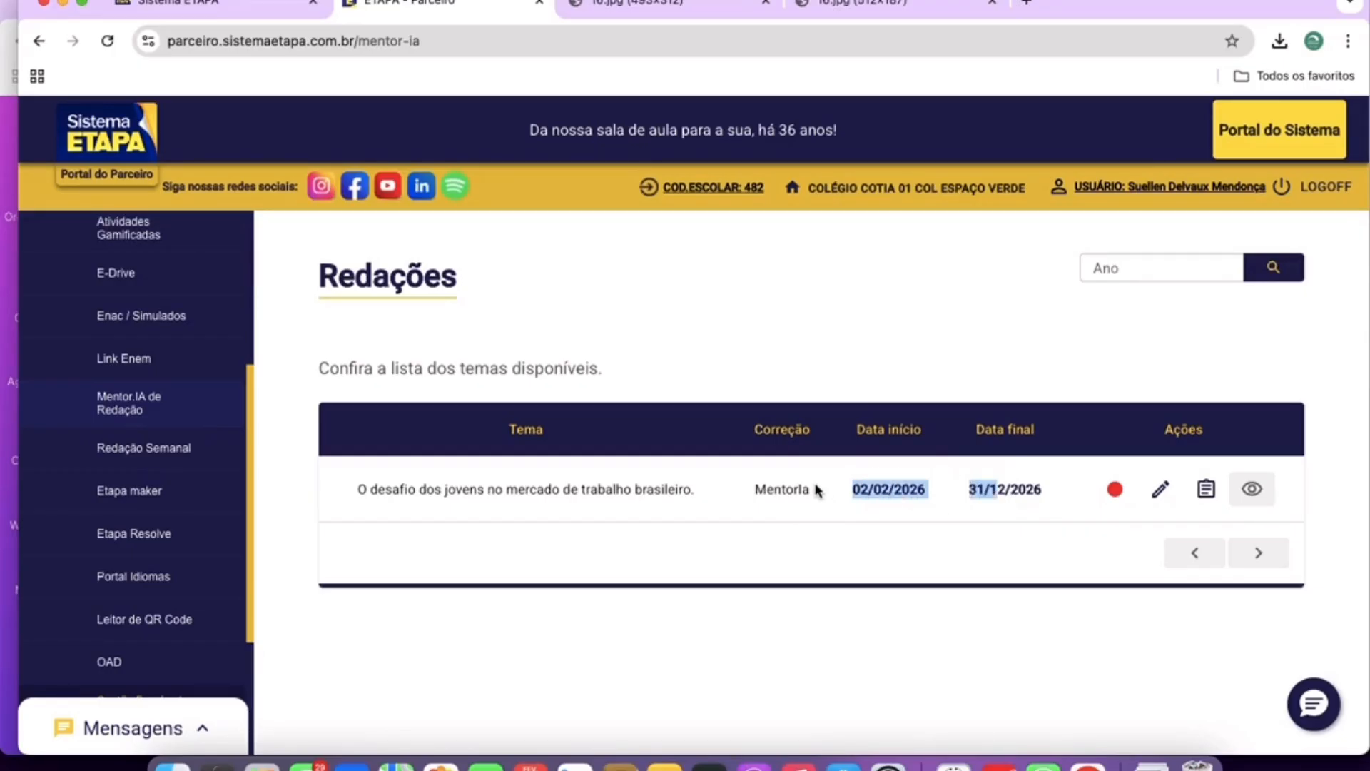
left_click_drag(410, 492, 663, 494)
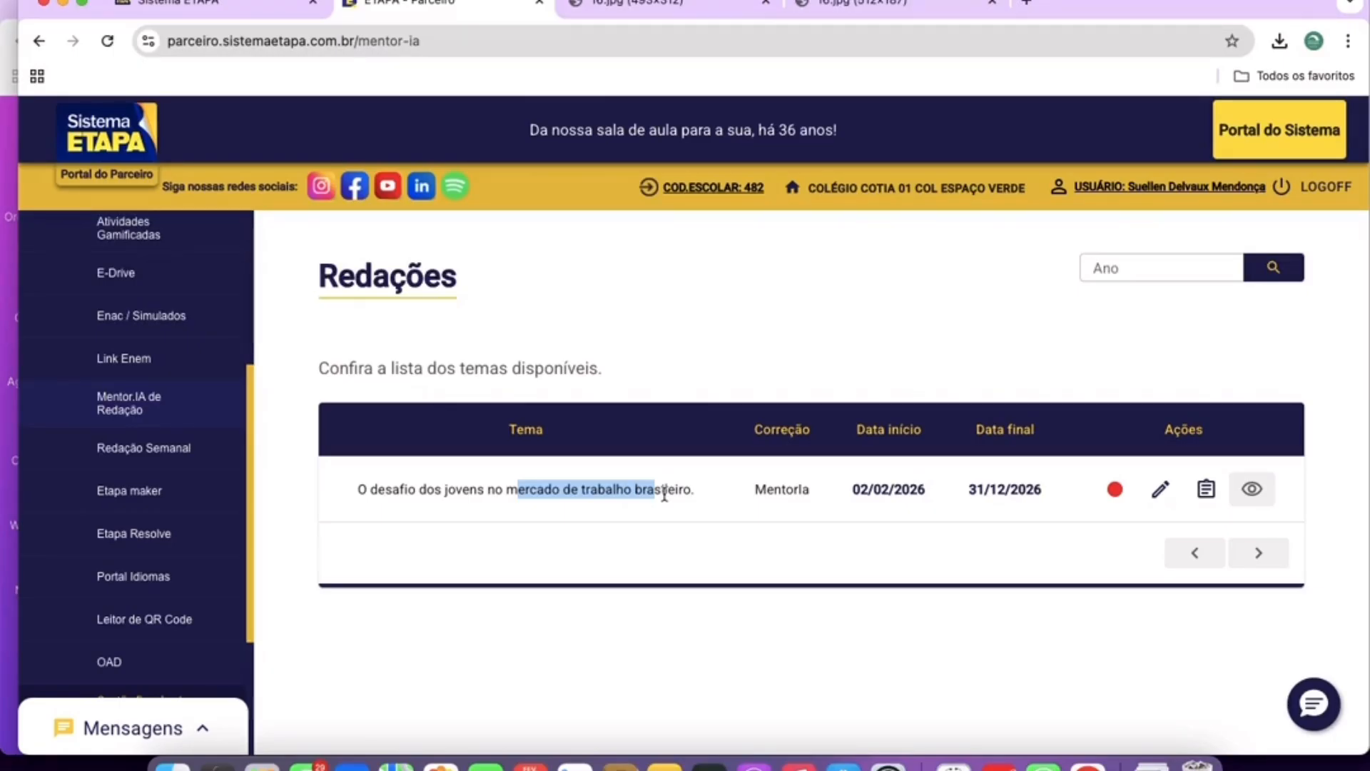
left_click(454, 492)
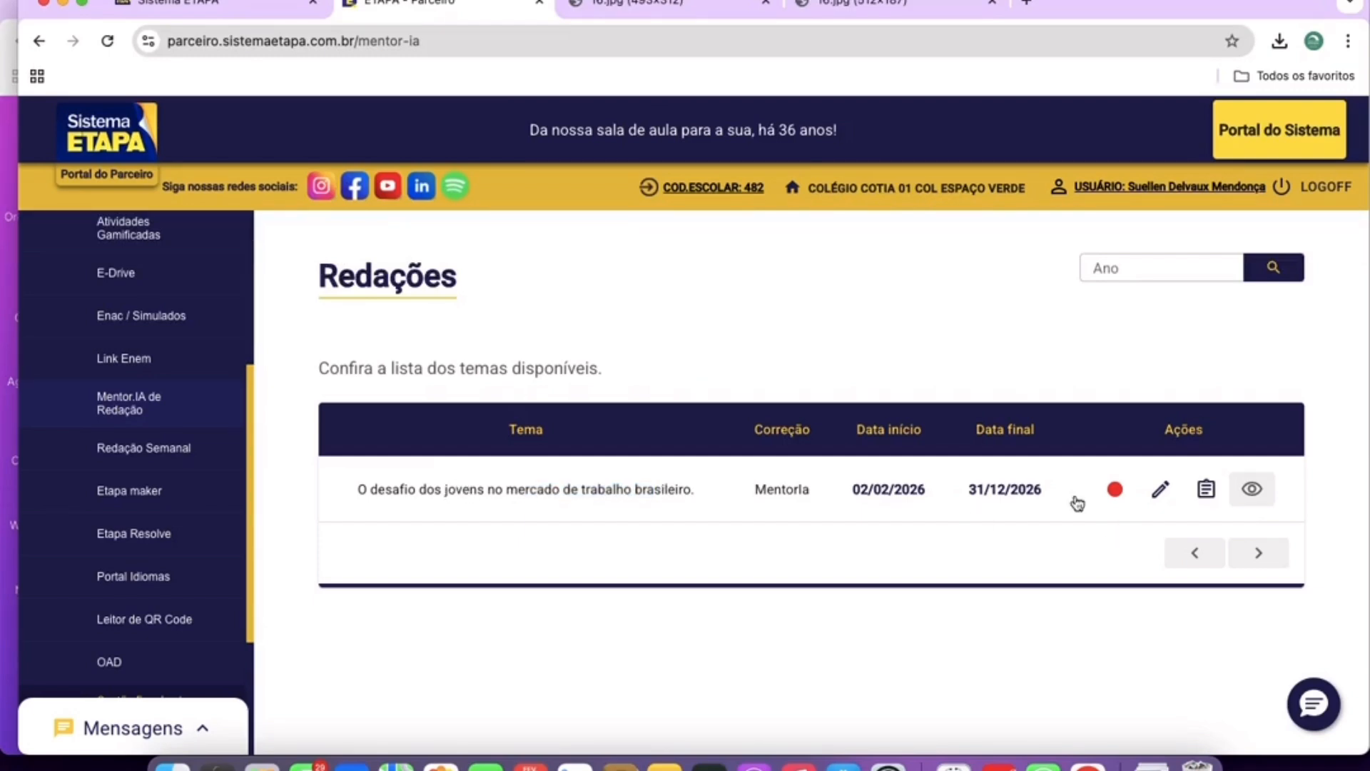
left_click(1206, 491)
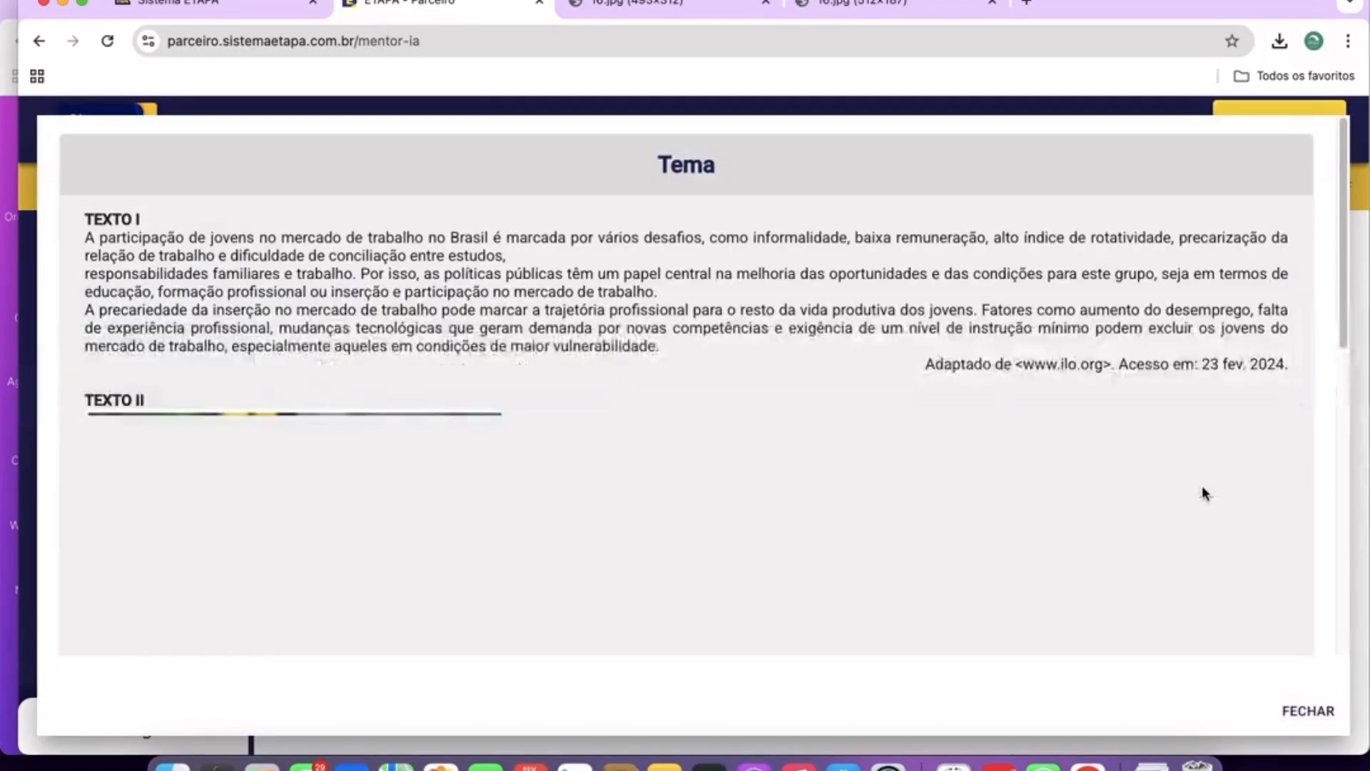
Scroll through the Tema modal's motivating texts and proposal, then close it.
scroll(526, 411, "down", 10)
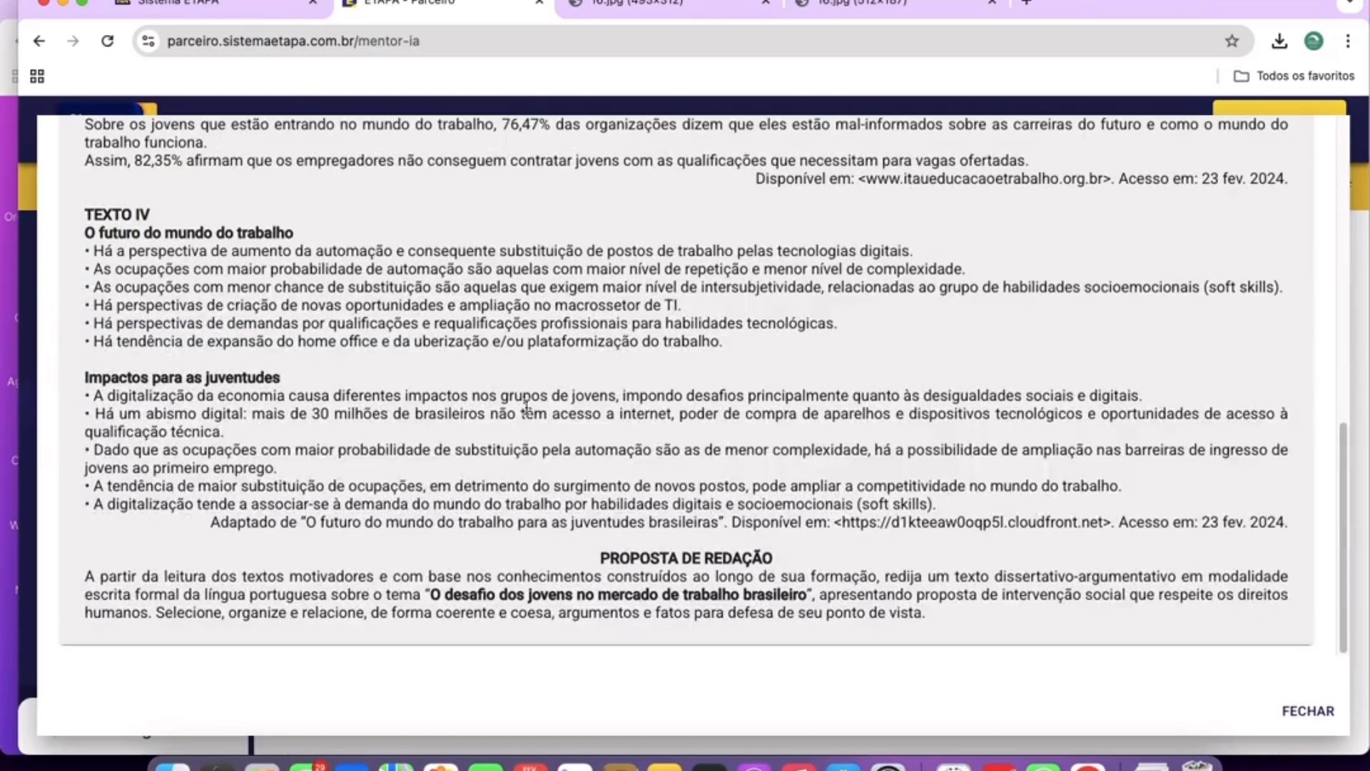
scroll(526, 411, "up", 10)
scroll(1004, 528, "down", 10)
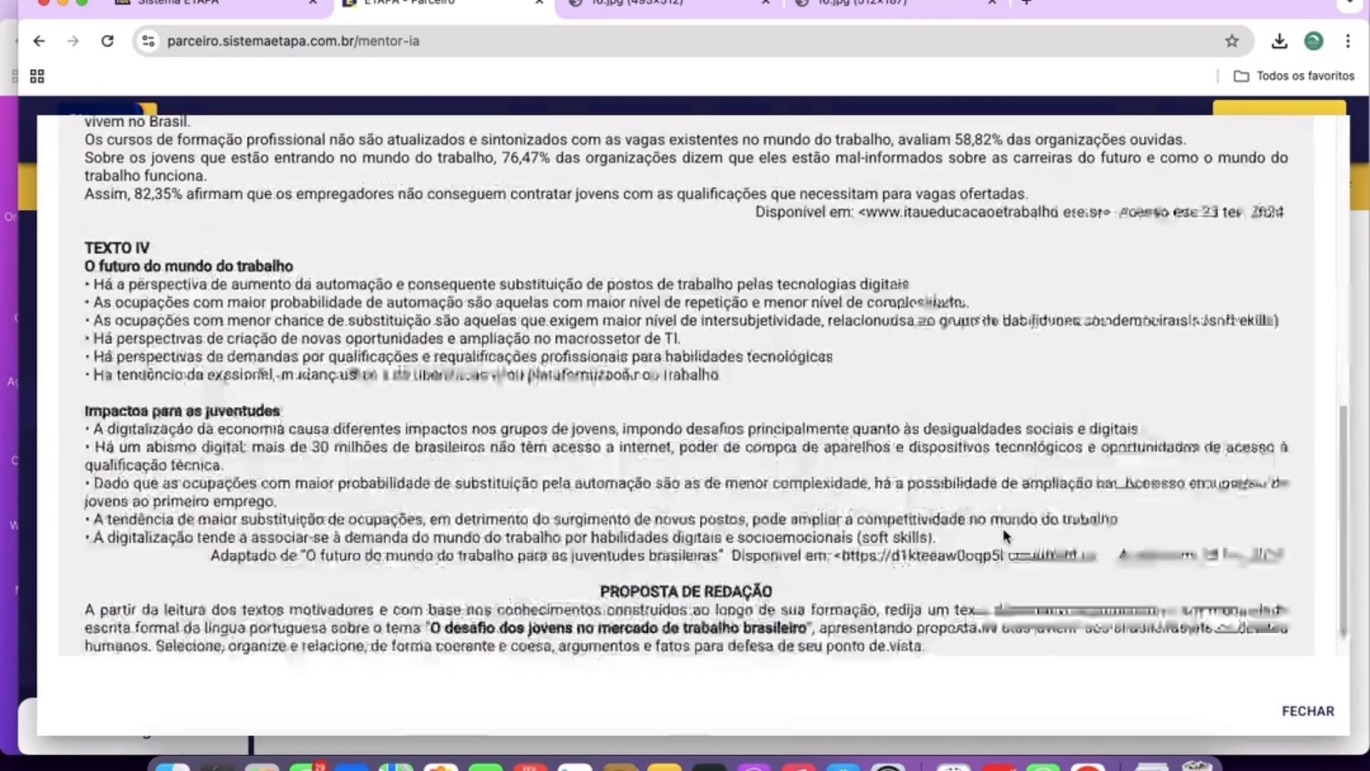
left_click(1306, 712)
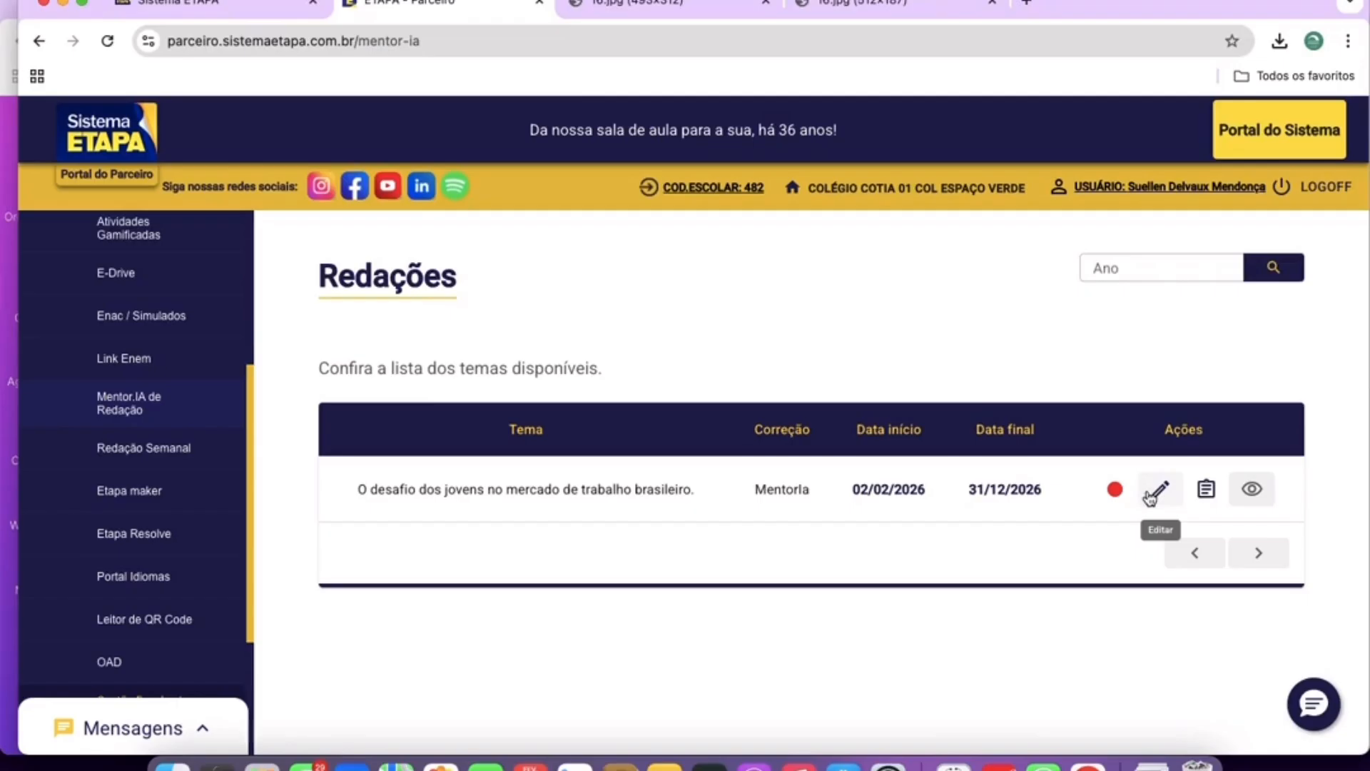
Highlight the start date 02/02/2026 and part of the theme title in the Redações table.
left_click_drag(848, 501, 918, 502)
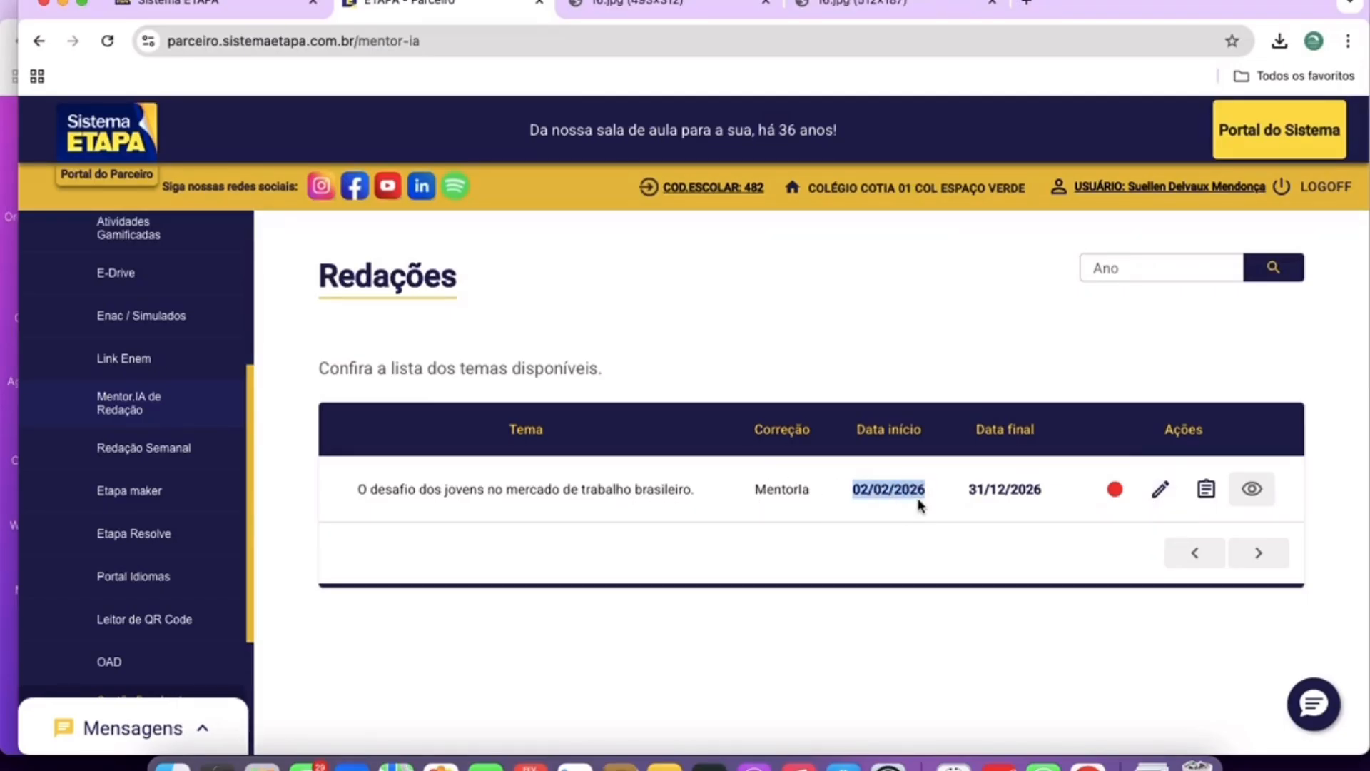
left_click(919, 503)
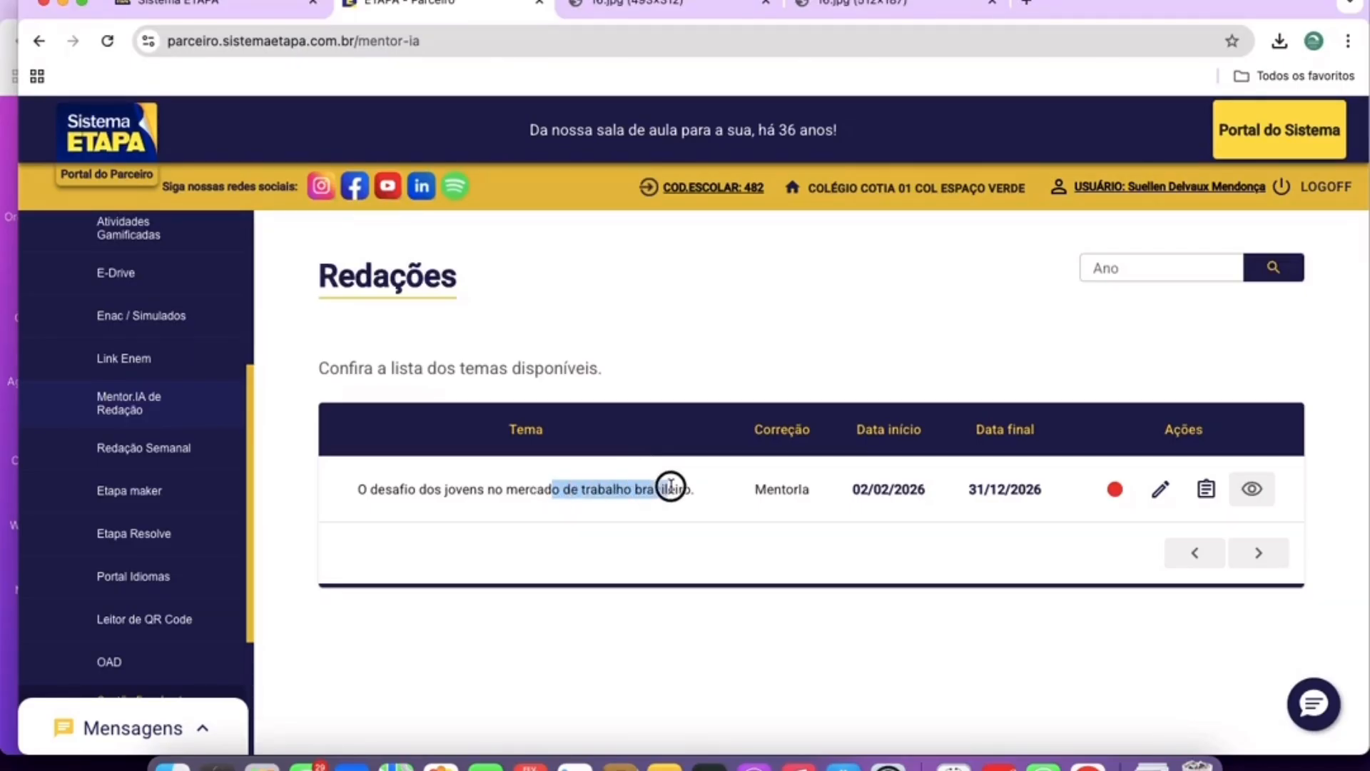
left_click_drag(671, 488, 680, 492)
Open Redação Semanal and review January's weekly essay proposal, then close it.
left_click(194, 466)
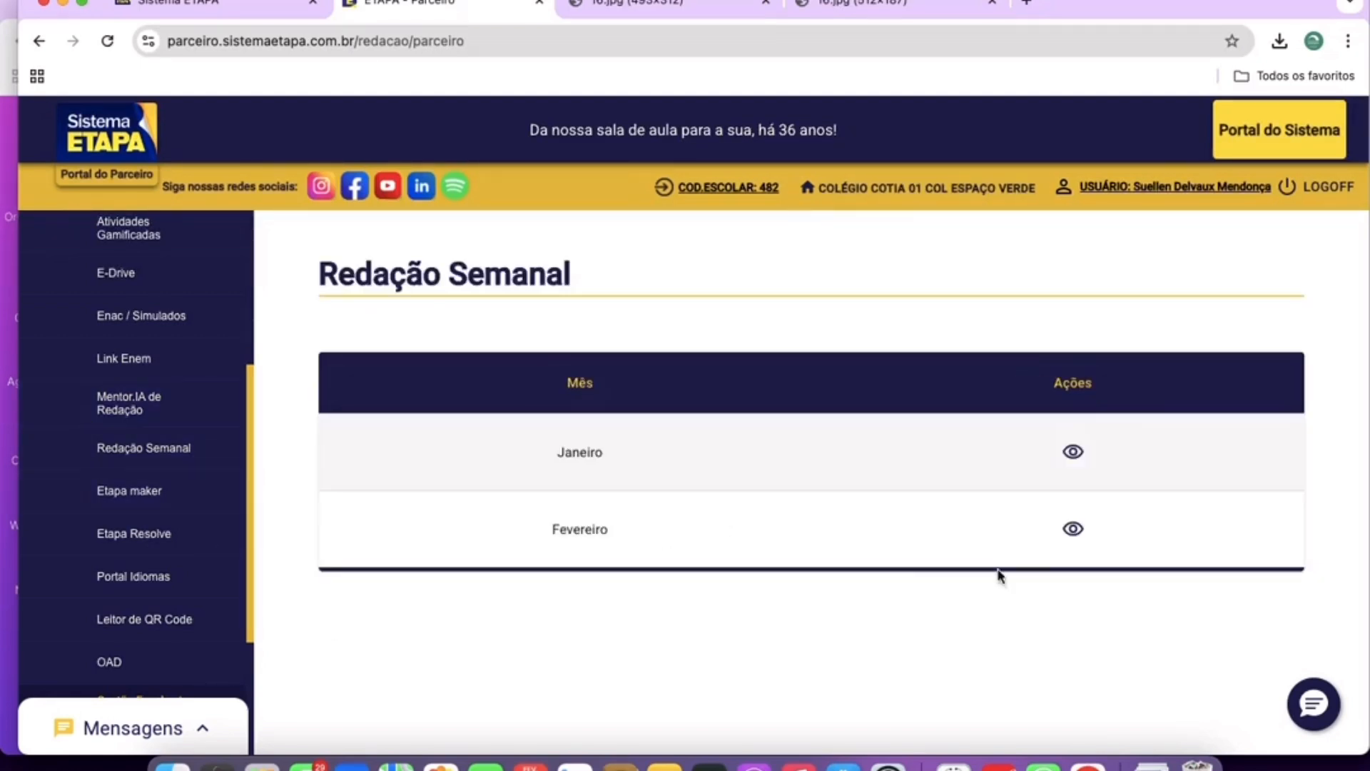
left_click(1072, 451)
scroll(532, 643, "down", 15)
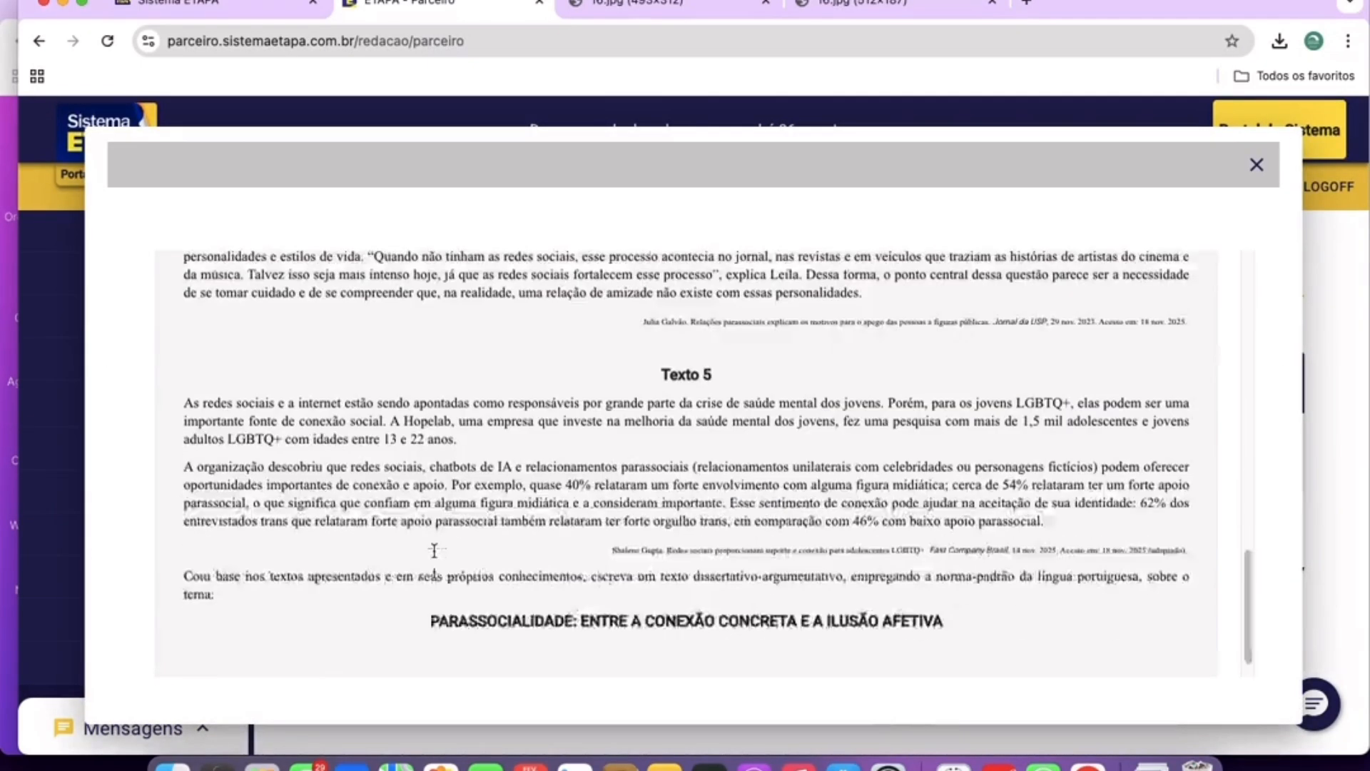
scroll(624, 578, "up", 15)
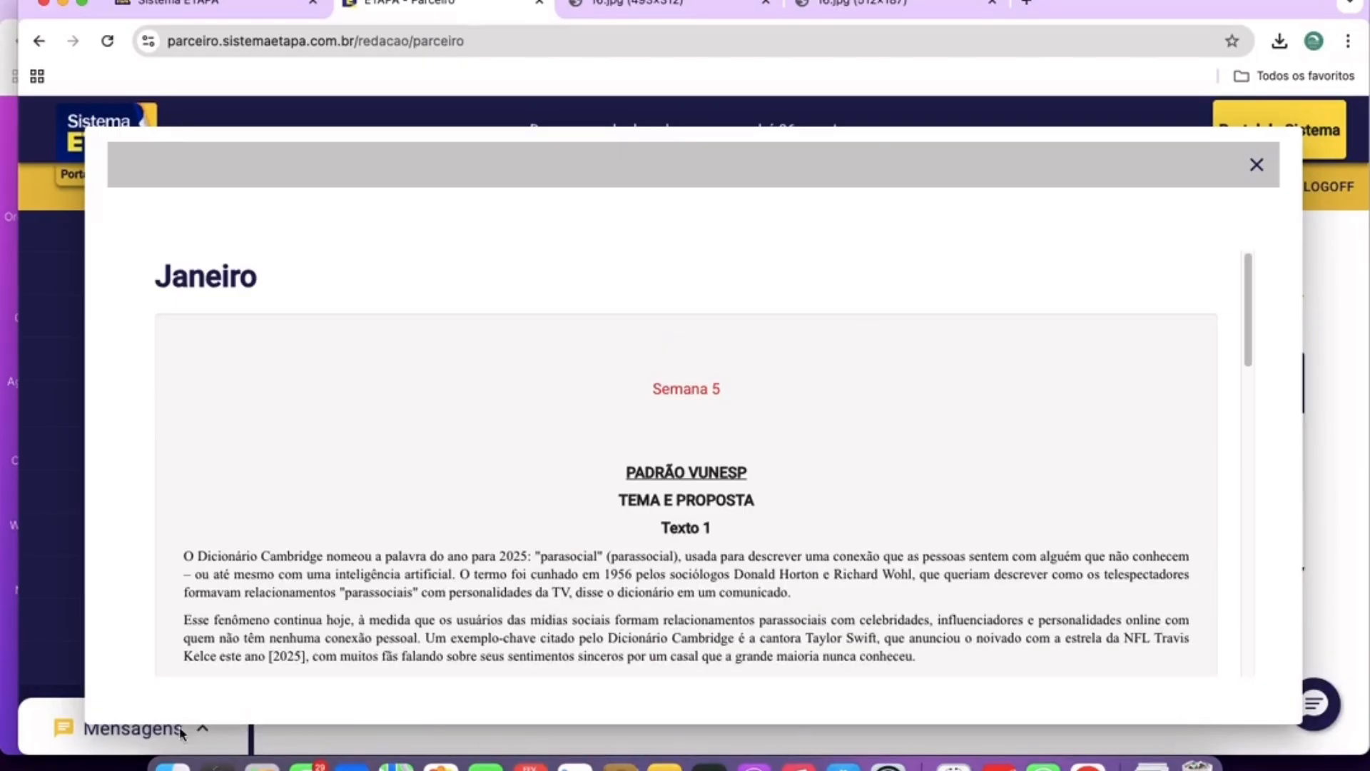
left_click(1257, 165)
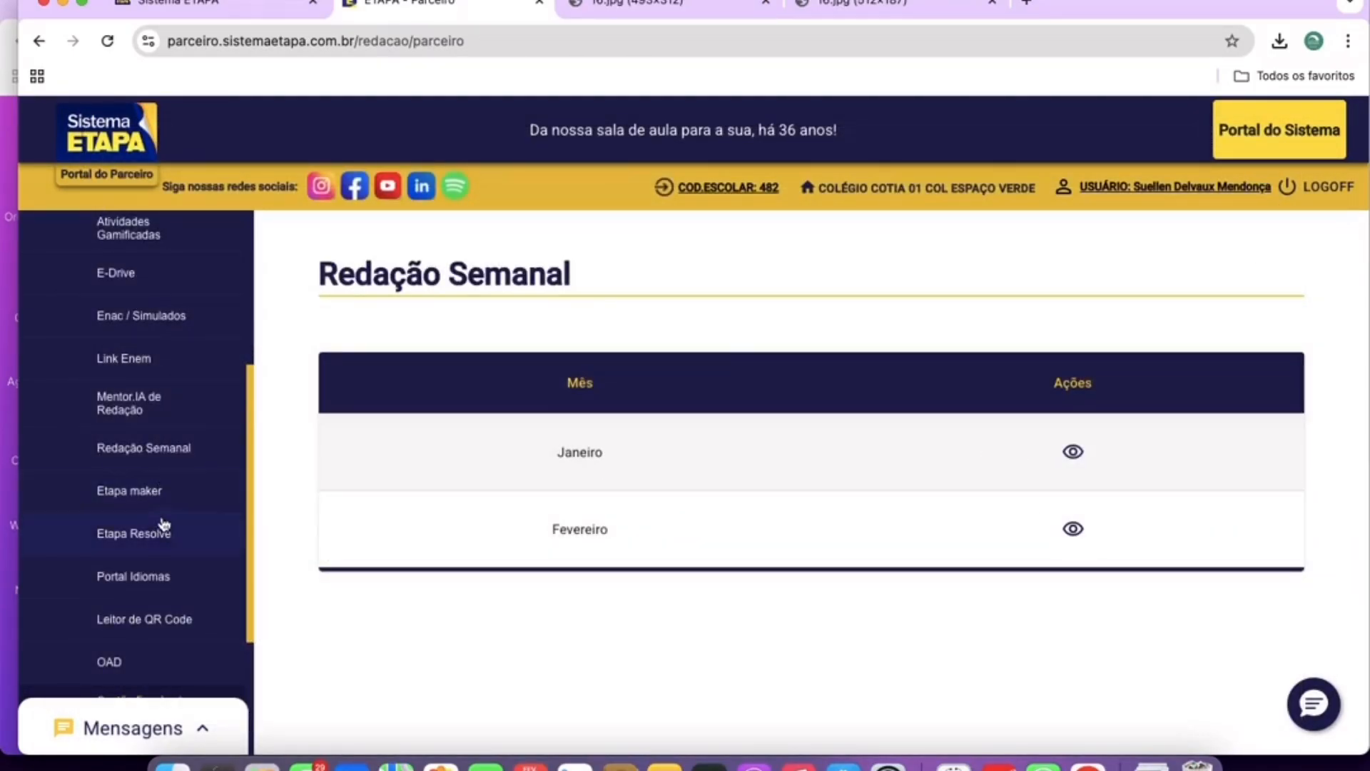
scroll(164, 526, "down", 3)
left_click(170, 356)
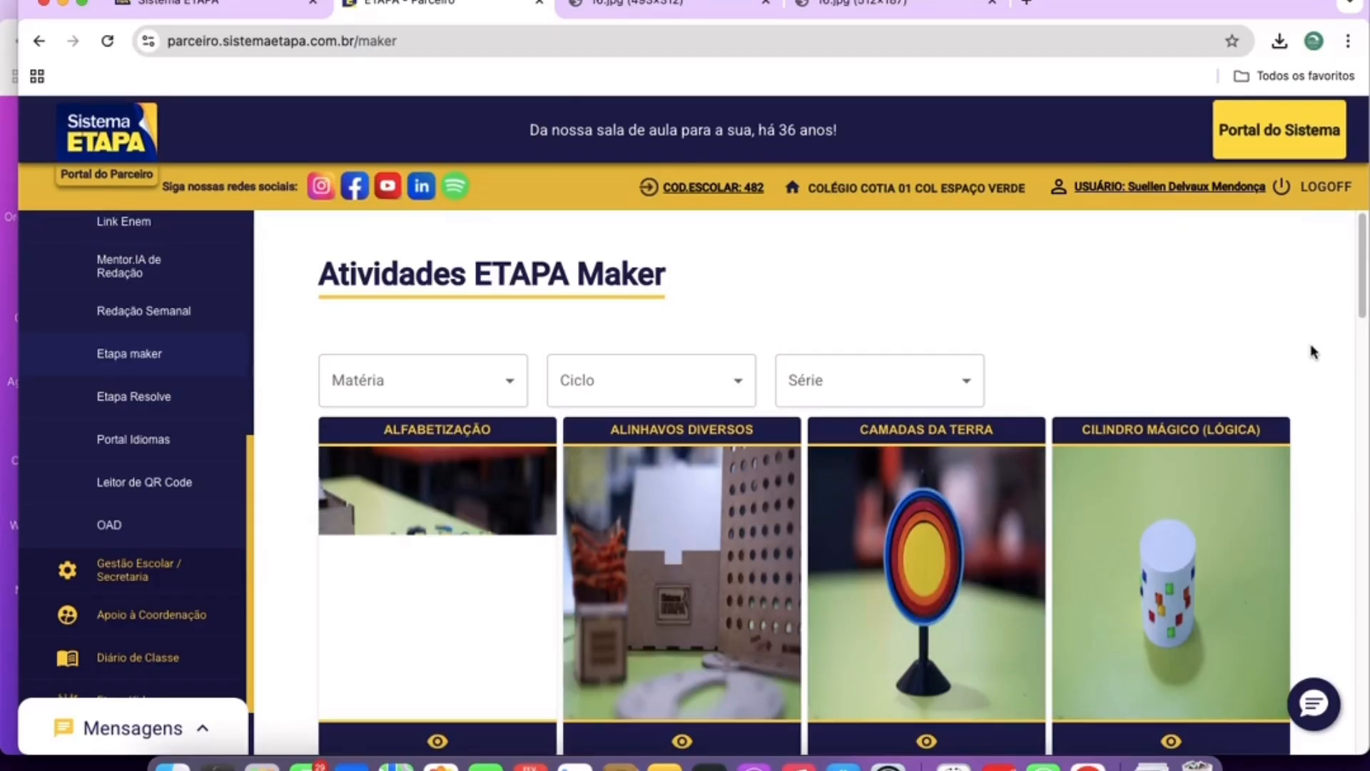
scroll(772, 445, "down", 3)
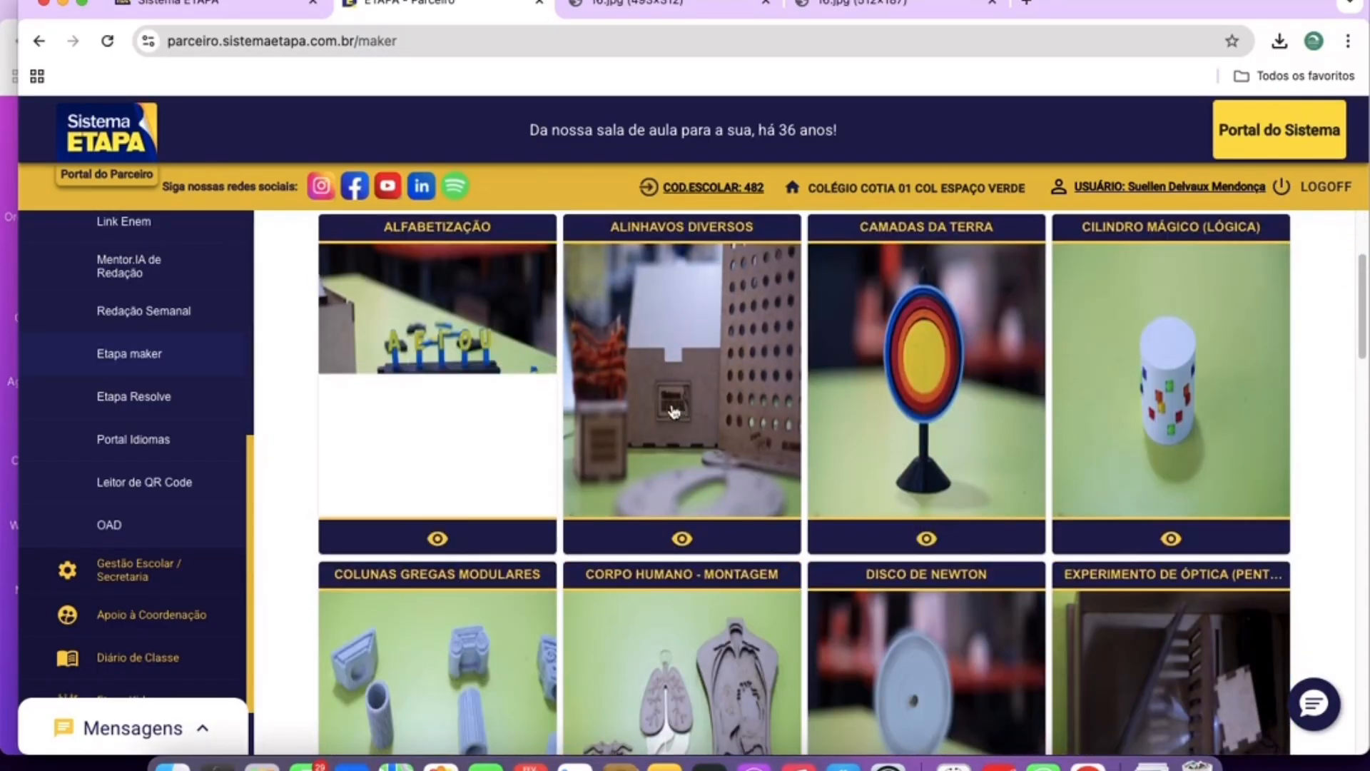
scroll(772, 446, "up", 1)
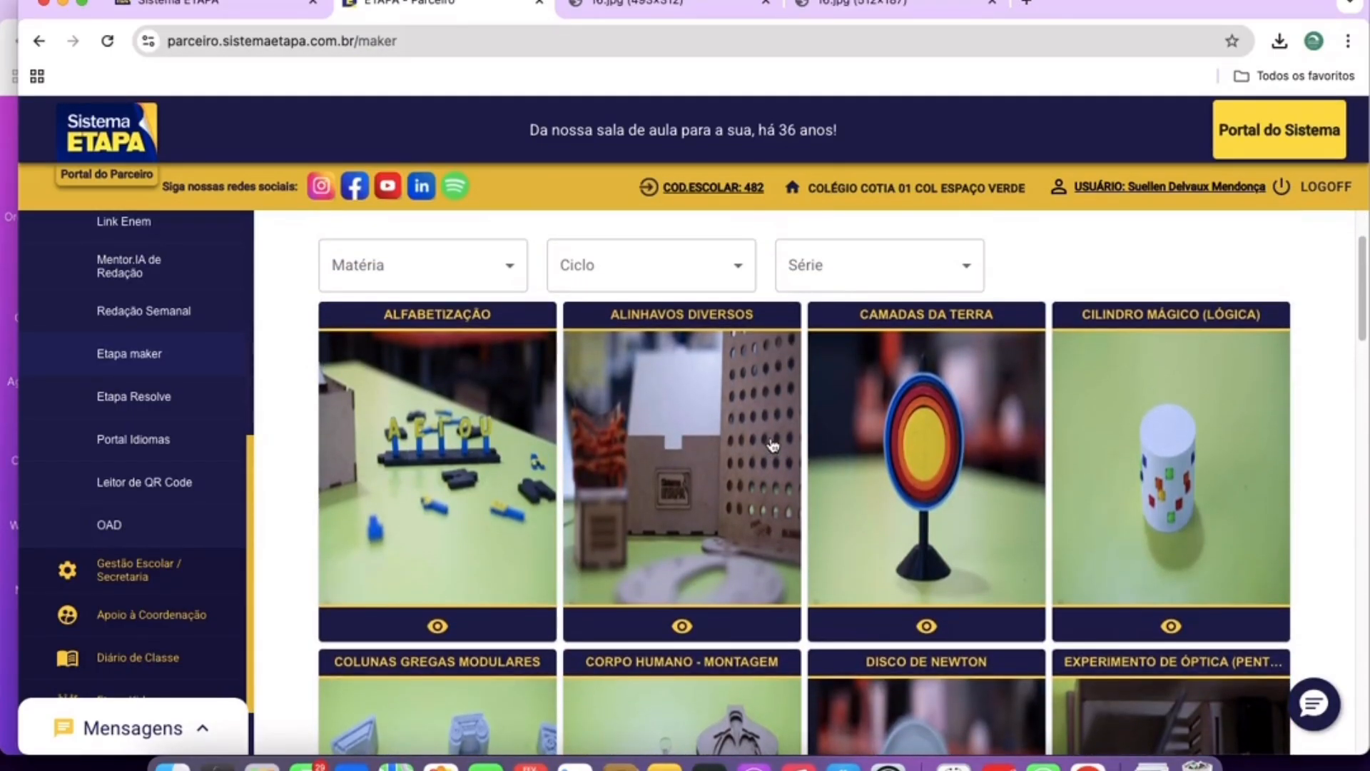
scroll(772, 445, "up", 1)
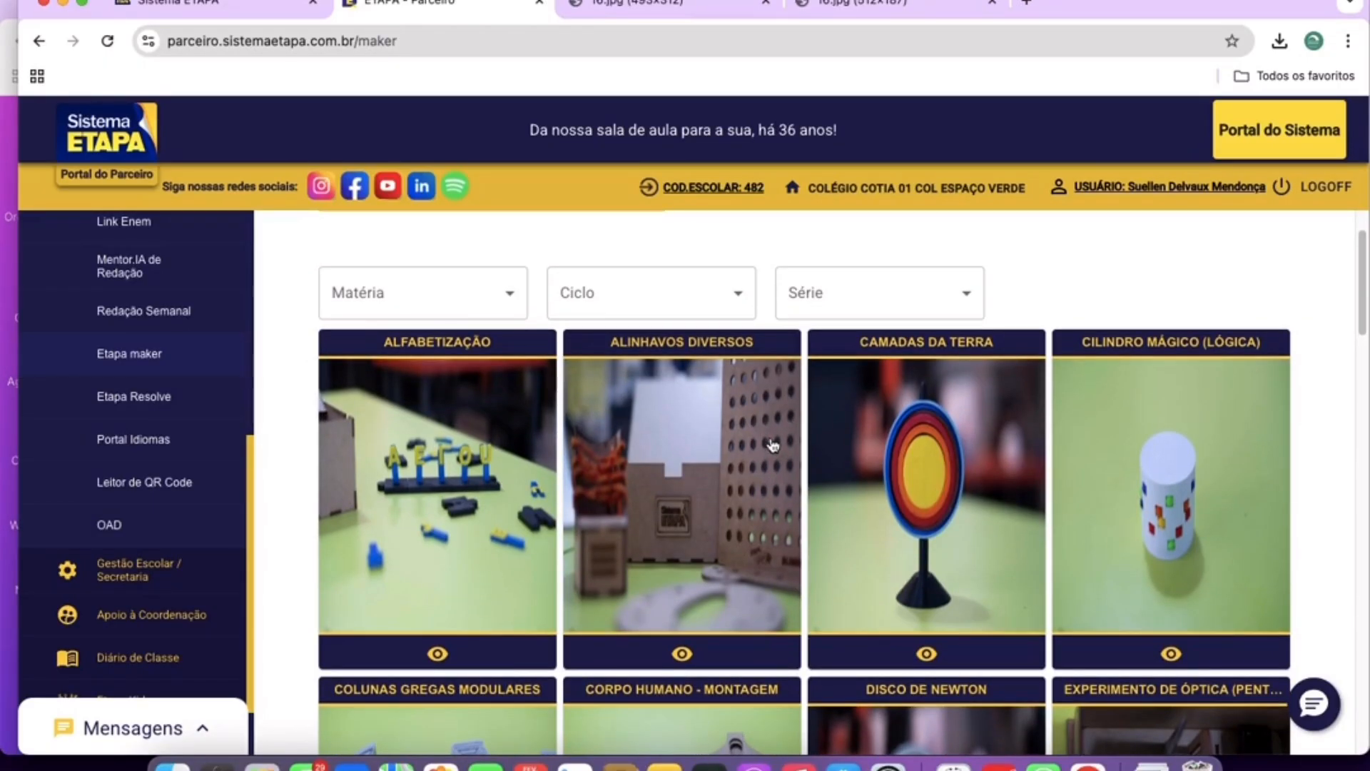
scroll(849, 526, "down", 2)
scroll(850, 526, "down", 6)
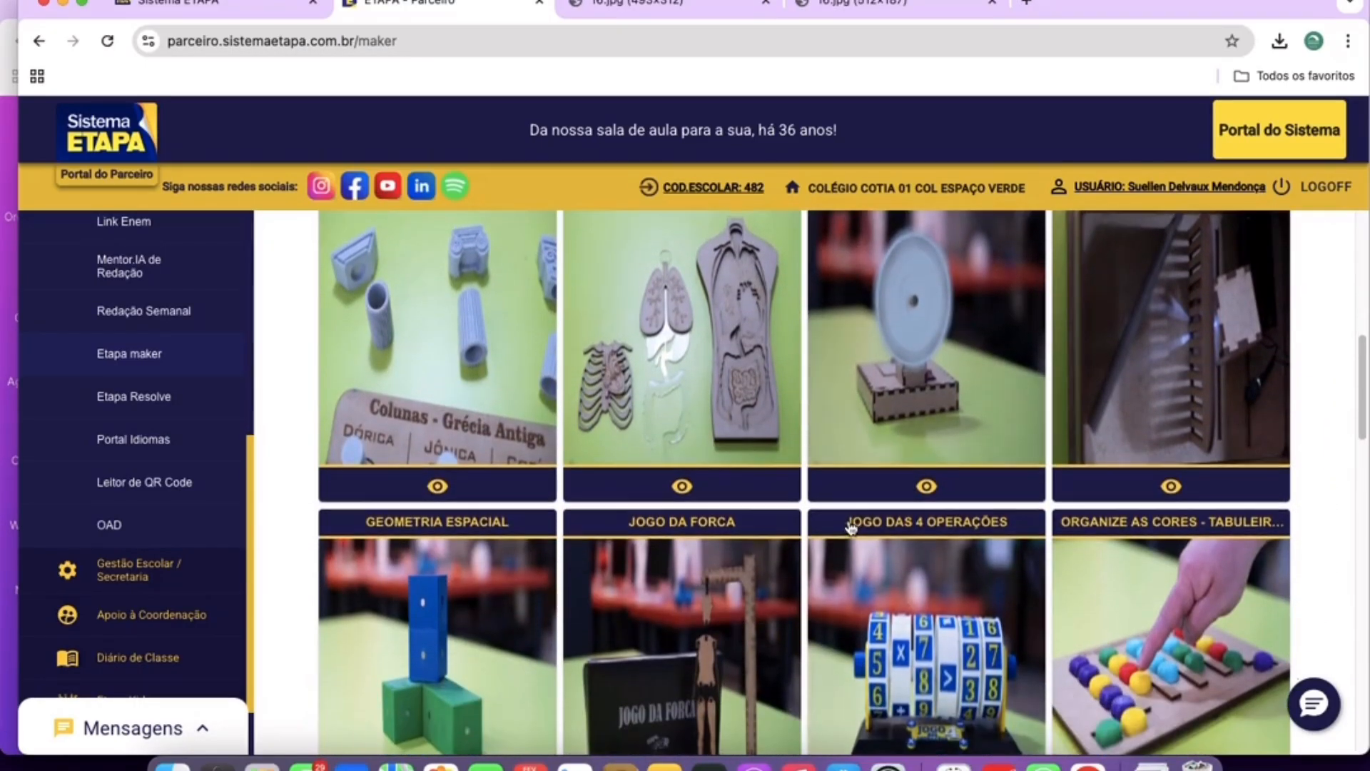
scroll(851, 526, "up", 8)
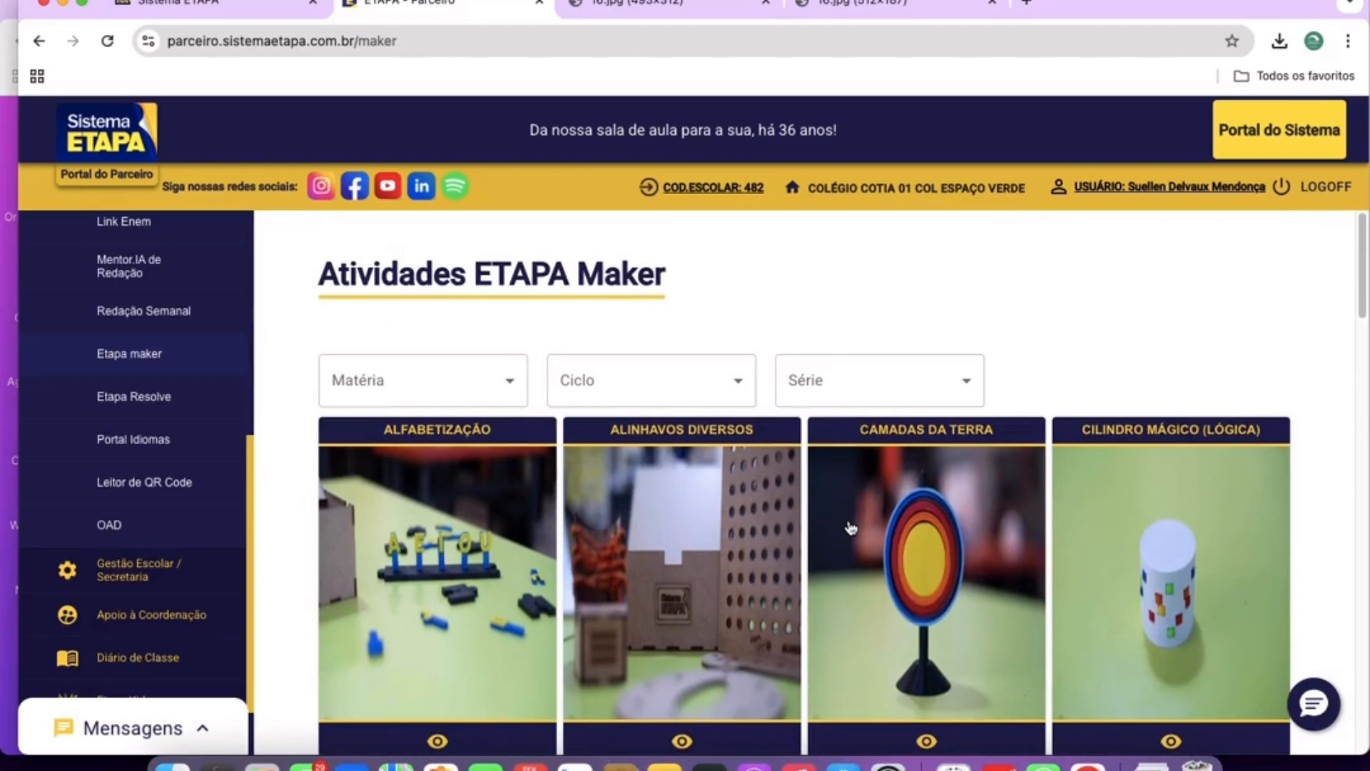
scroll(851, 527, "down", 7)
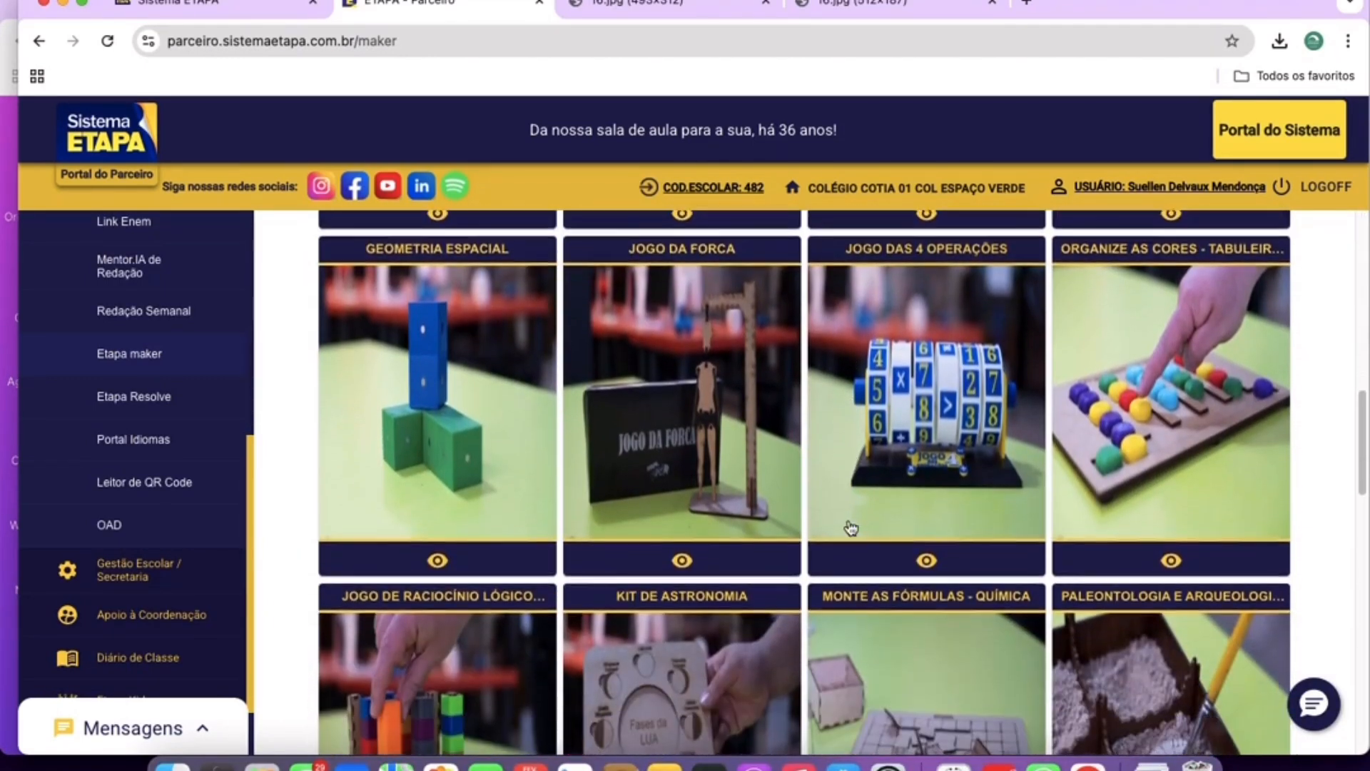
scroll(850, 527, "down", 3)
scroll(849, 526, "down", 4)
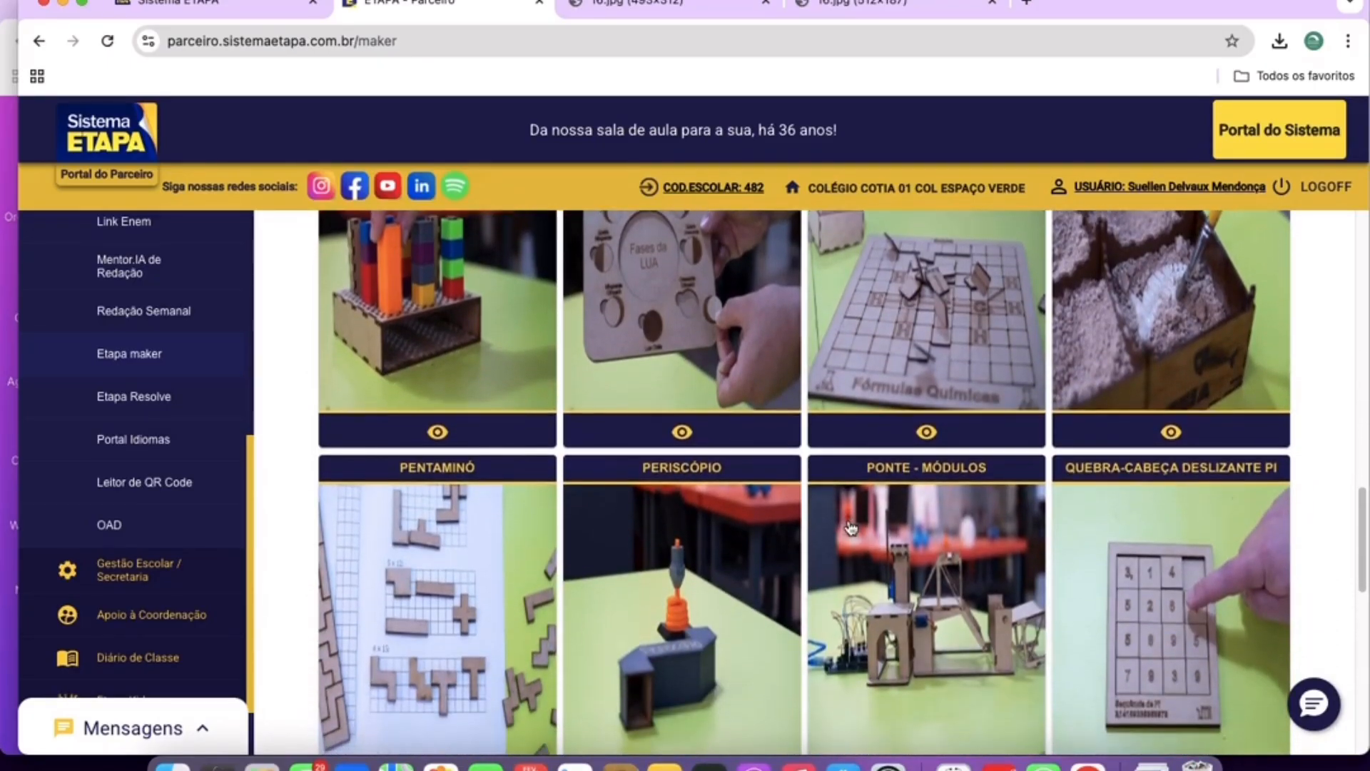
scroll(850, 526, "down", 4)
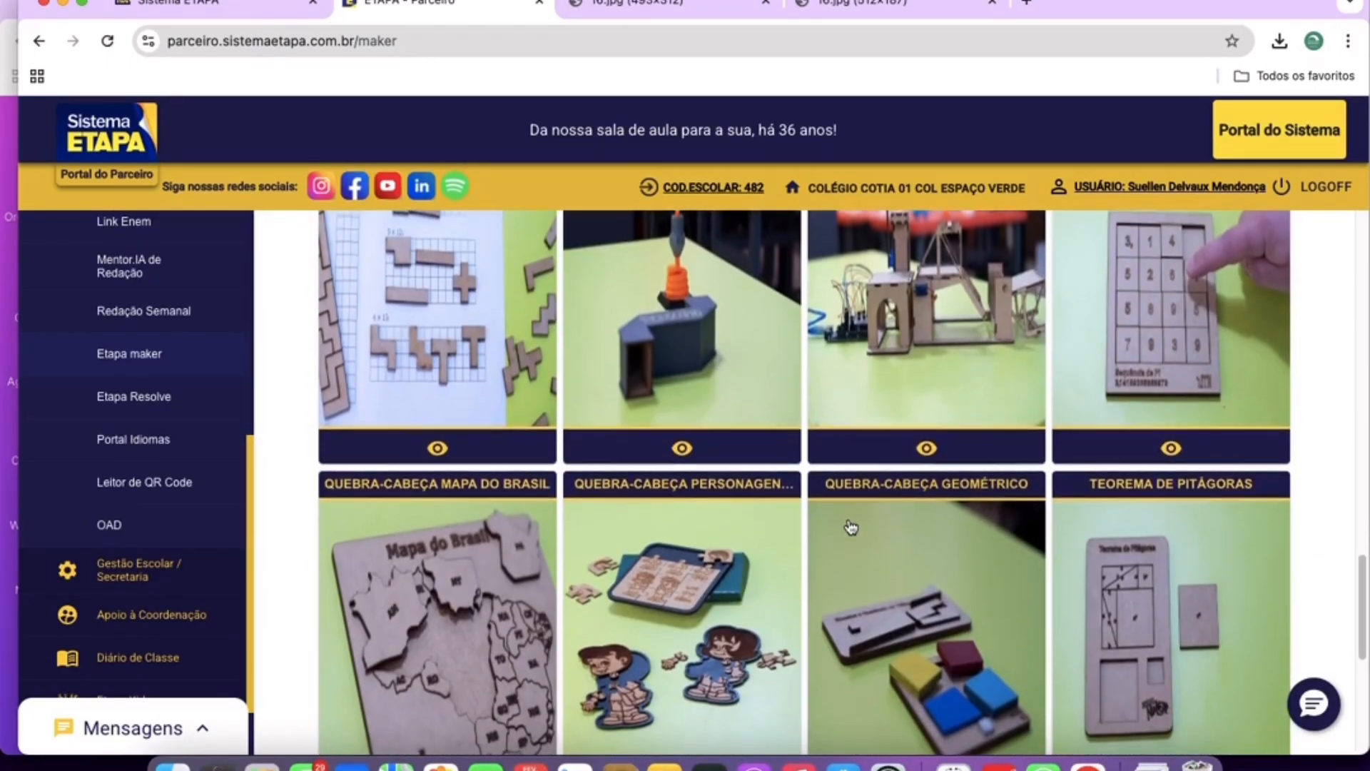
scroll(850, 526, "down", 2)
scroll(555, 424, "up", 1)
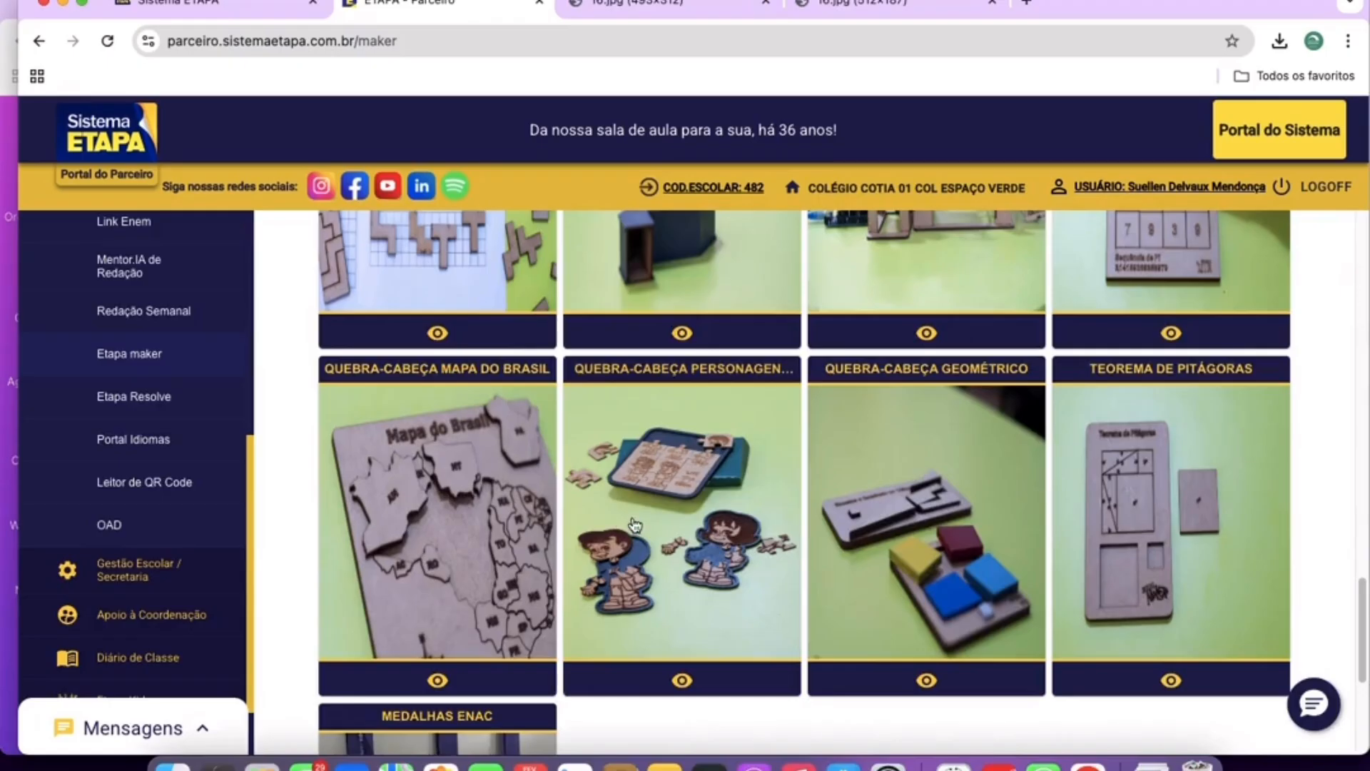
Open Etapa Resolve in a new tab, browse its vestibular logos, then return to ETAPA - Parceiro.
left_click(120, 397)
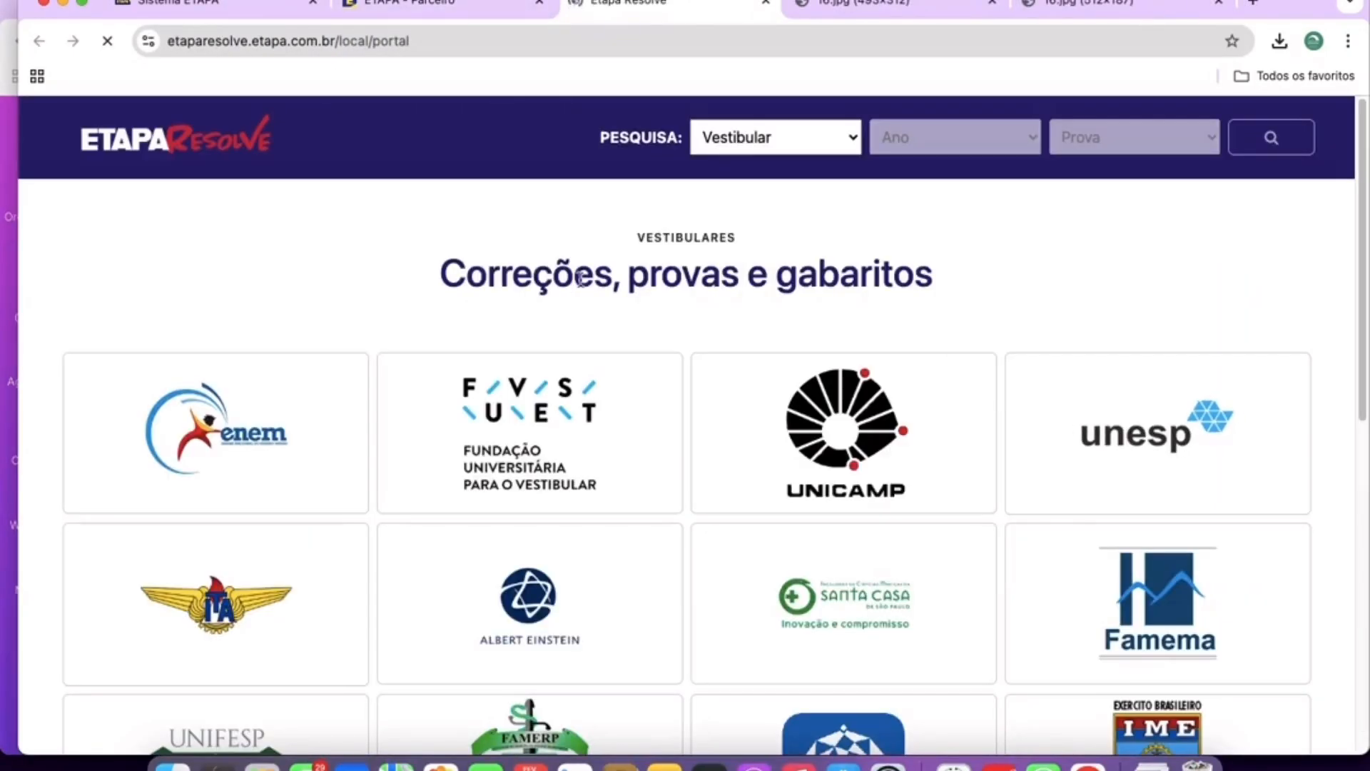
left_click_drag(502, 277, 884, 277)
scroll(818, 362, "down", 5)
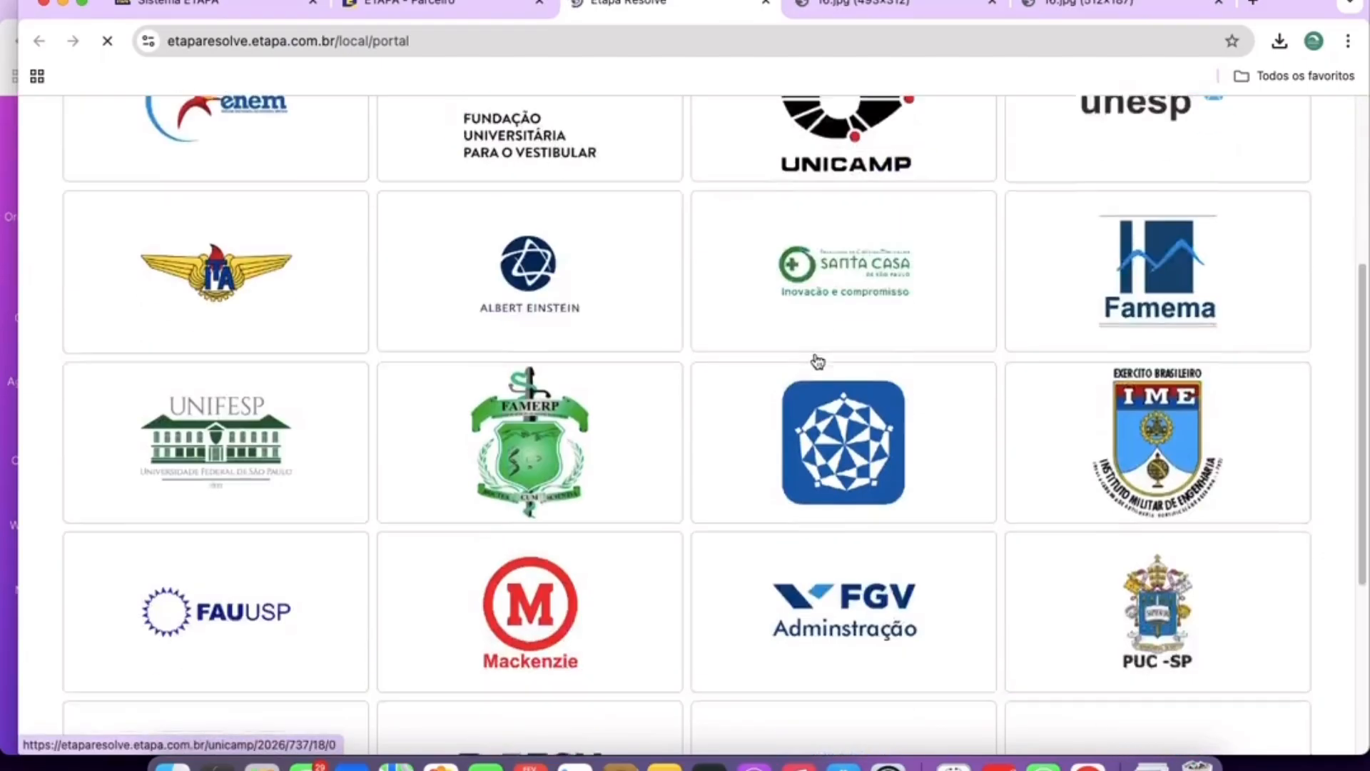
scroll(818, 362, "down", 5)
scroll(818, 362, "up", 10)
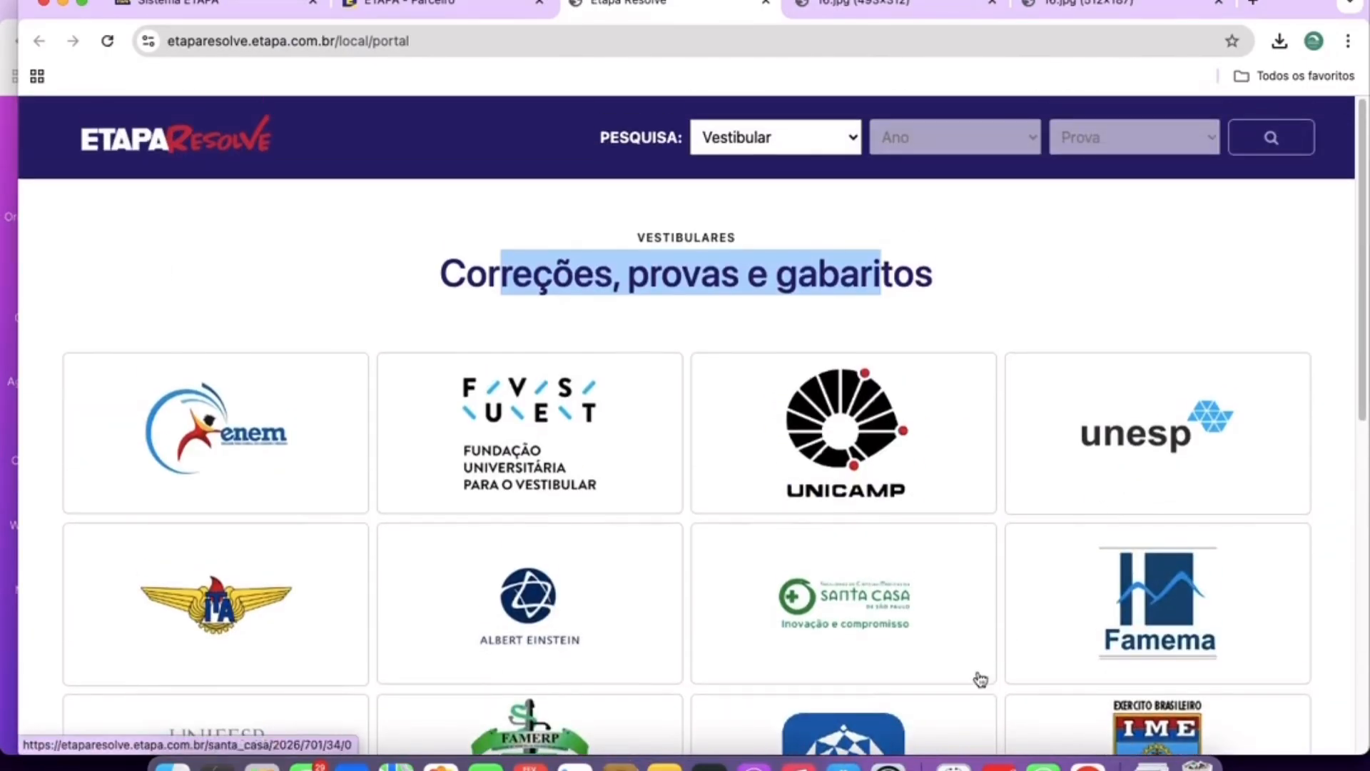
scroll(1263, 517, "down", 1)
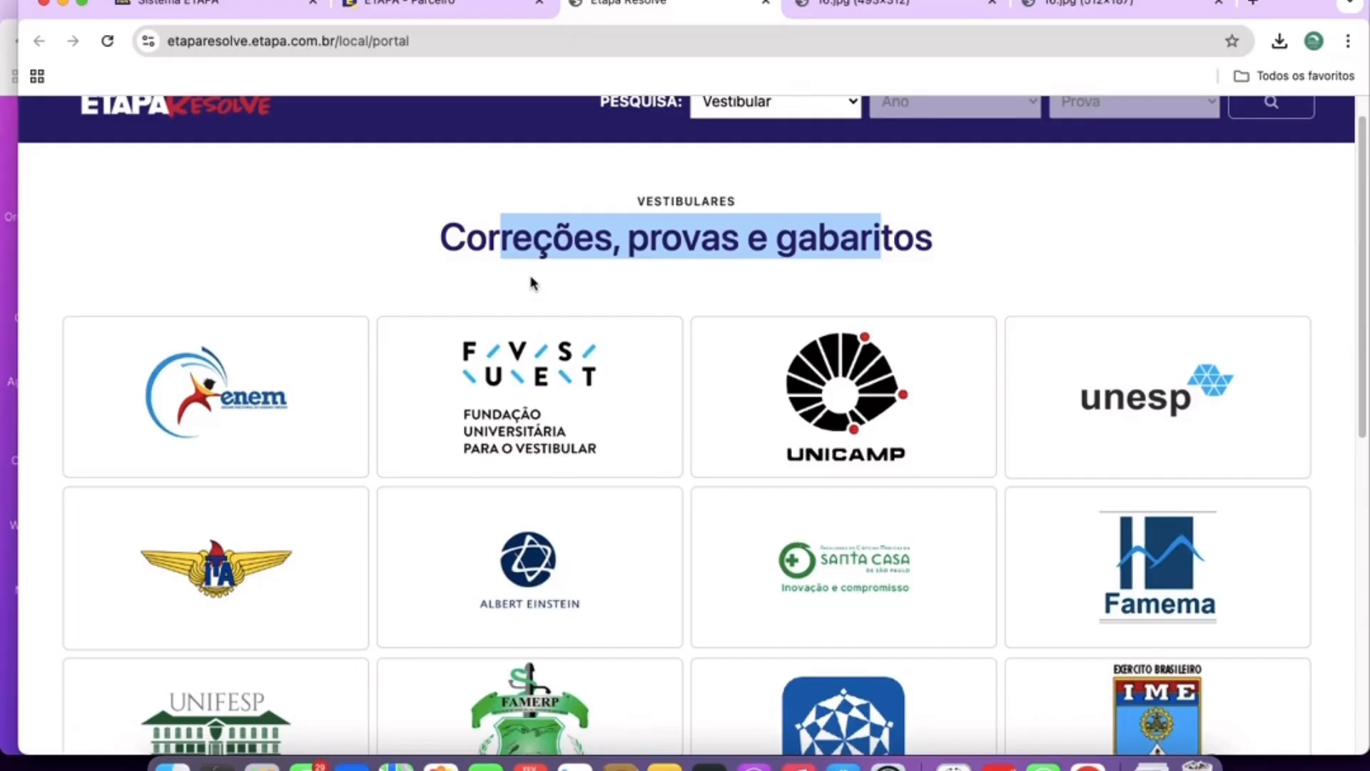
scroll(531, 282, "up", 1)
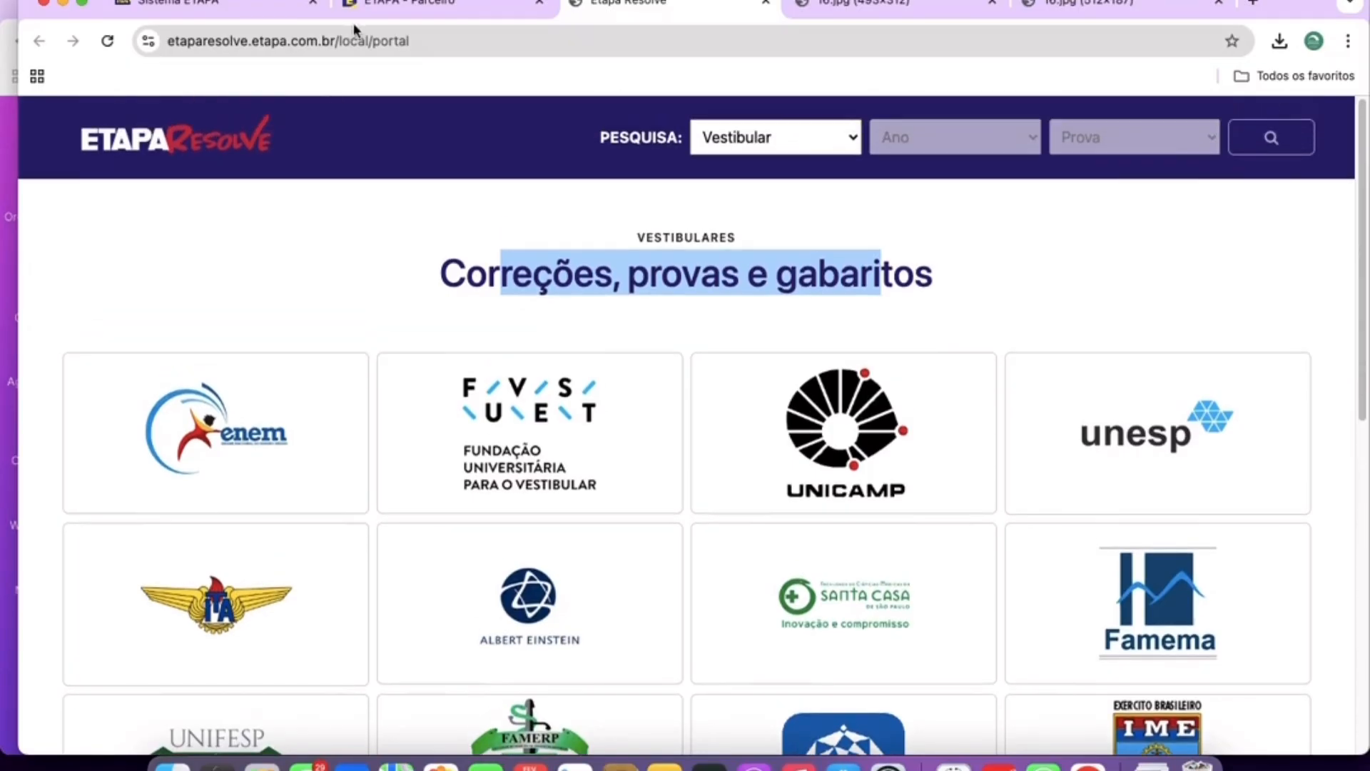
left_click(399, 8)
scroll(174, 456, "down", 1)
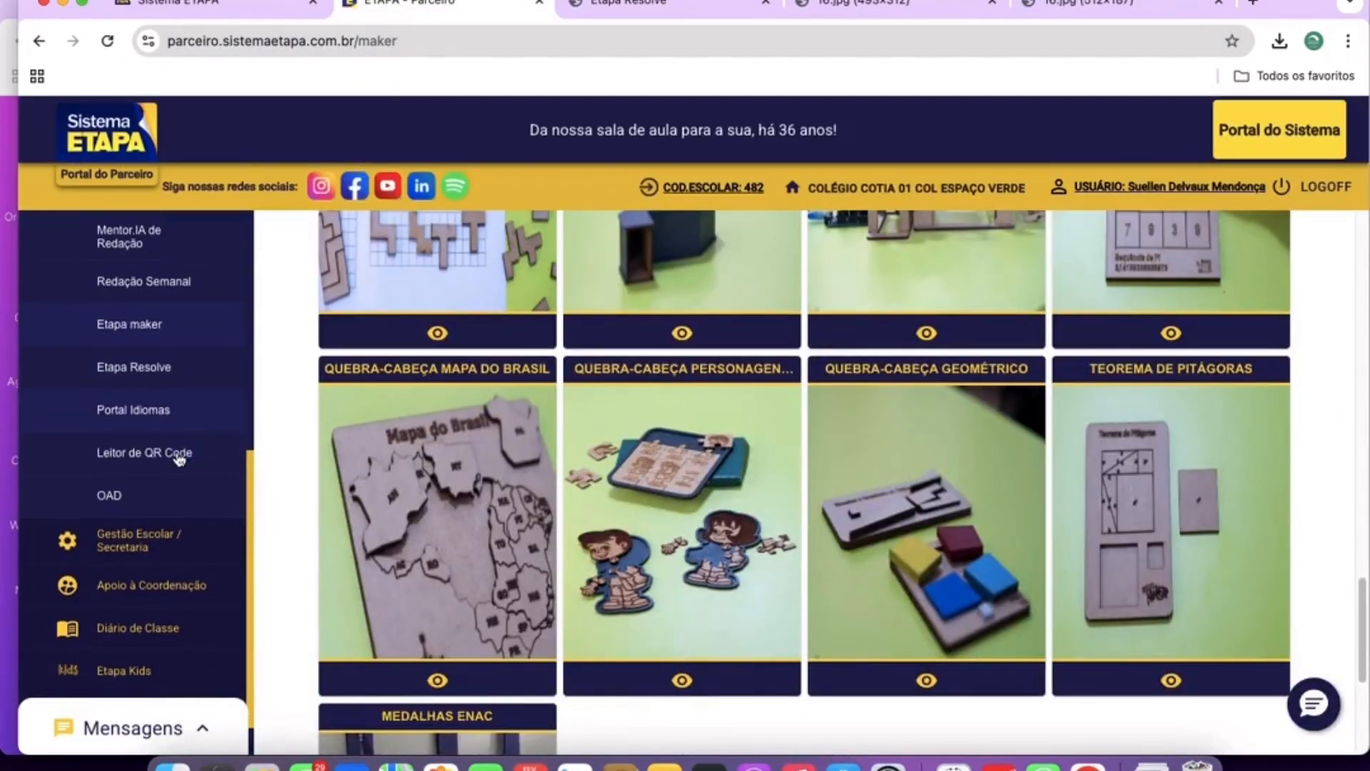
Look over Portal Idiomas' welcome text, then open Leitor de QR Code and focus the Código QR Code field.
left_click(150, 411)
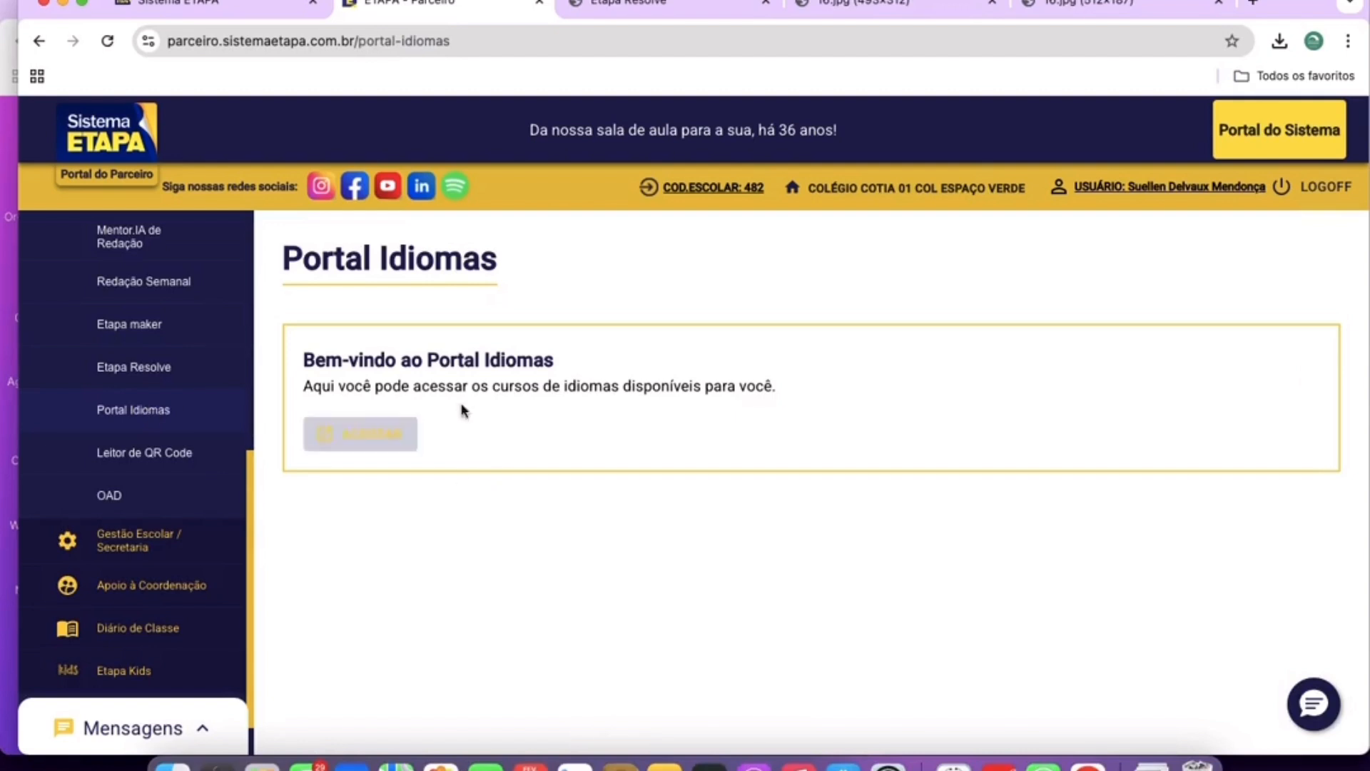
left_click_drag(371, 387, 783, 392)
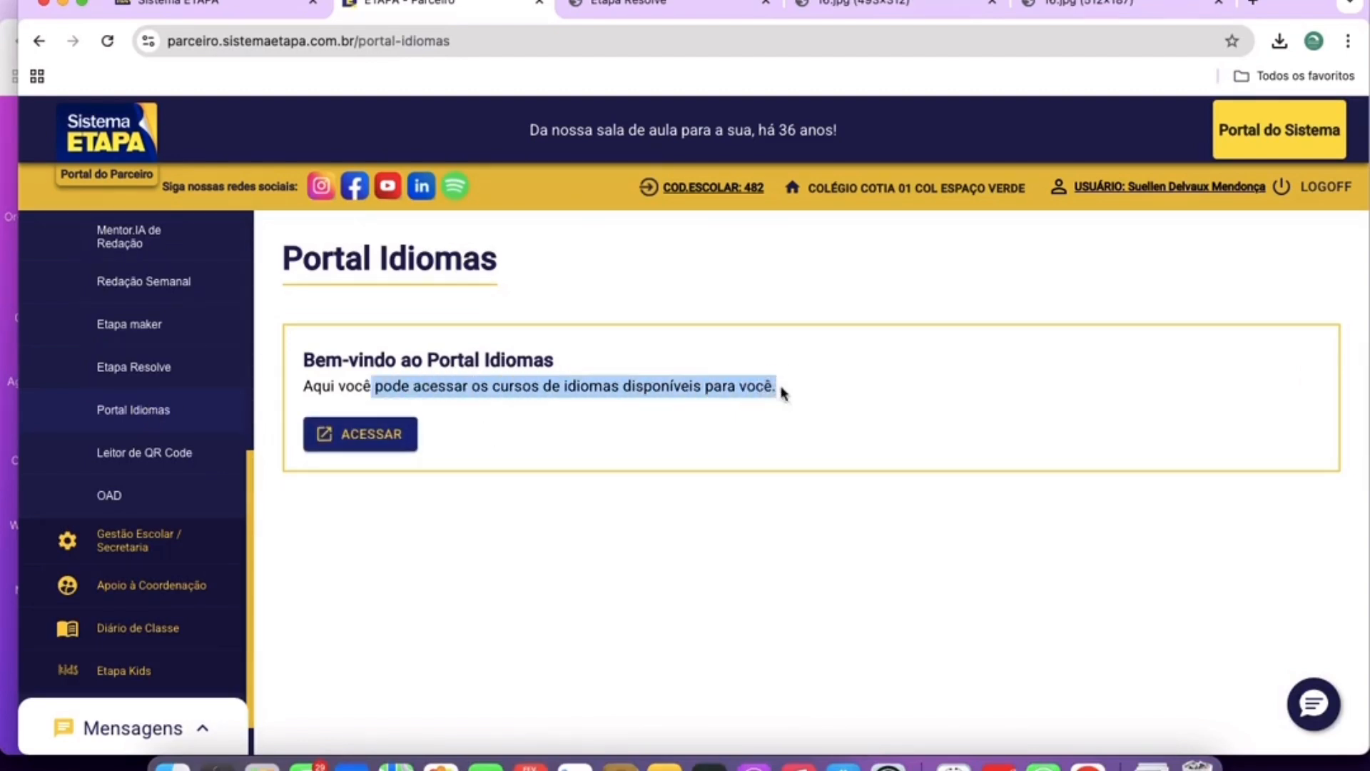
left_click_drag(300, 359, 776, 387)
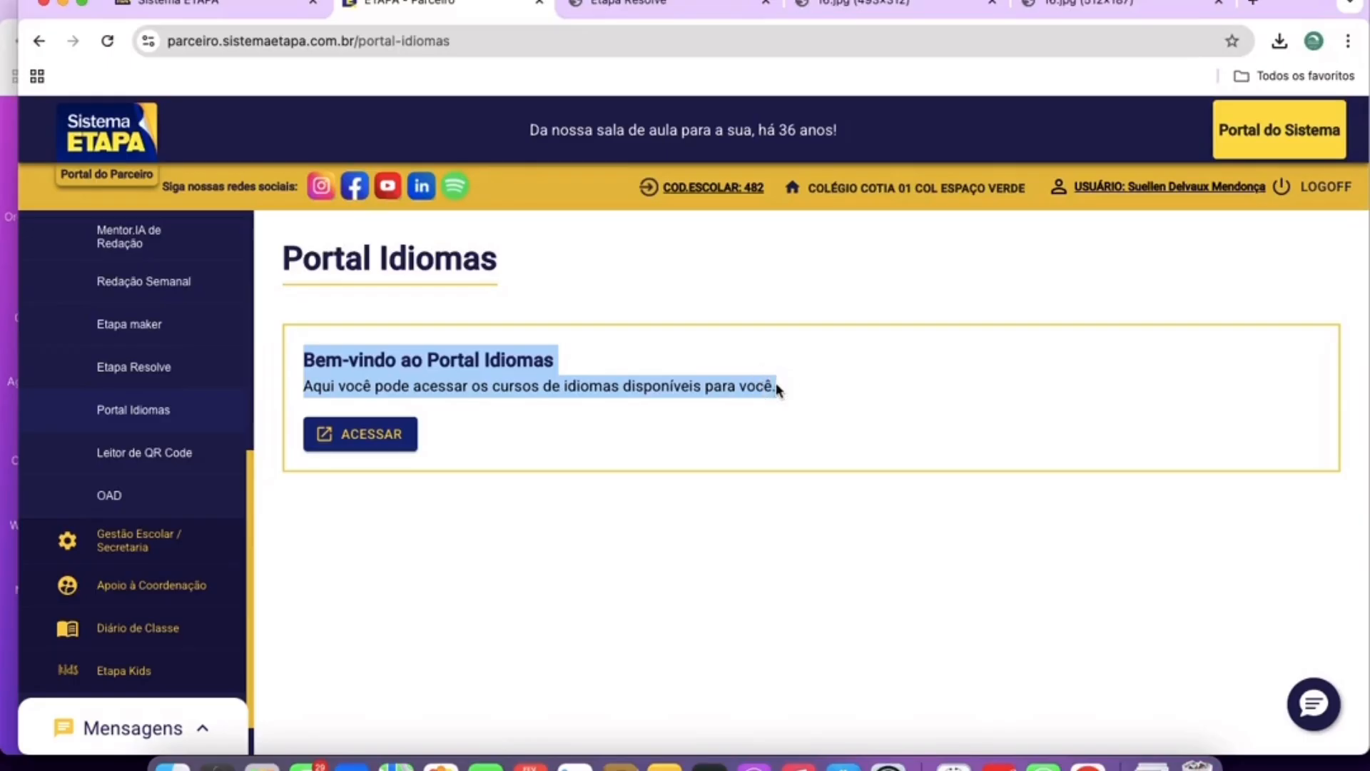
left_click(172, 465)
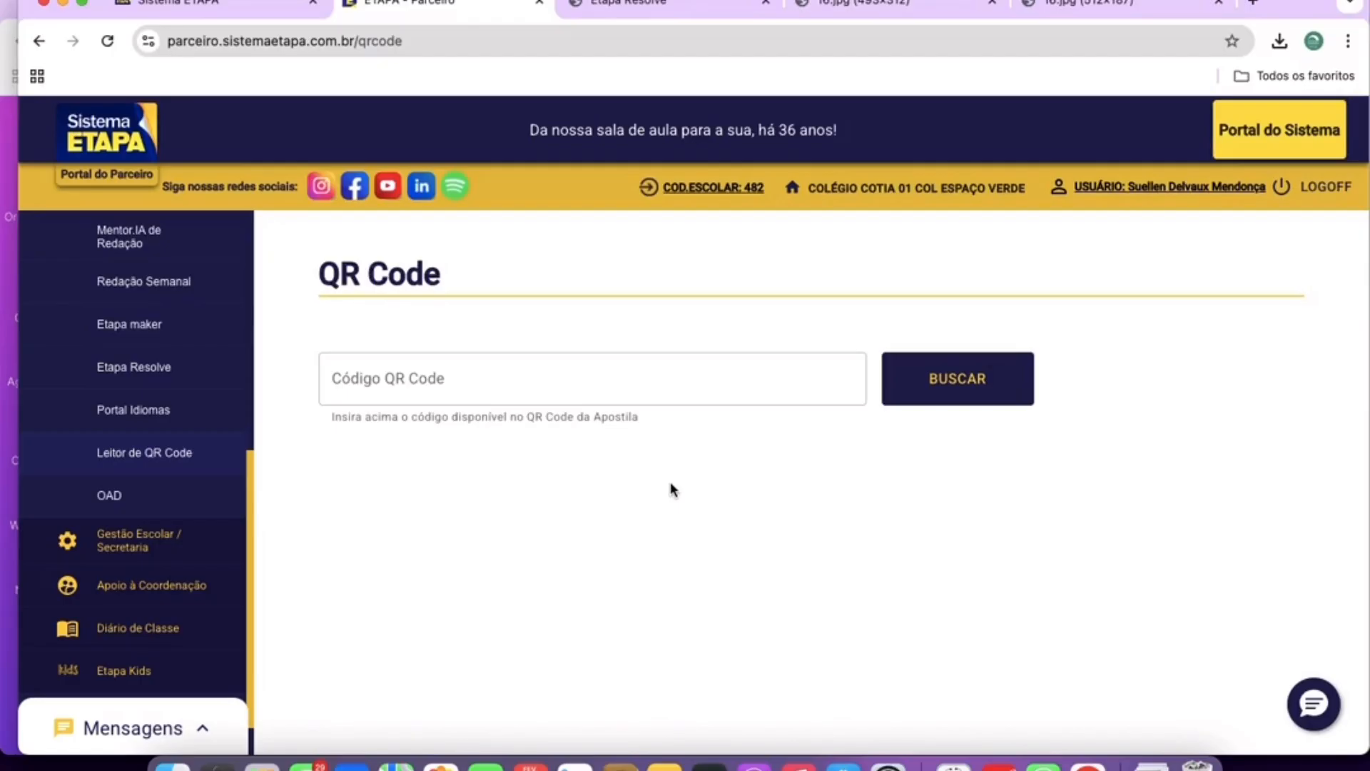
left_click(373, 385)
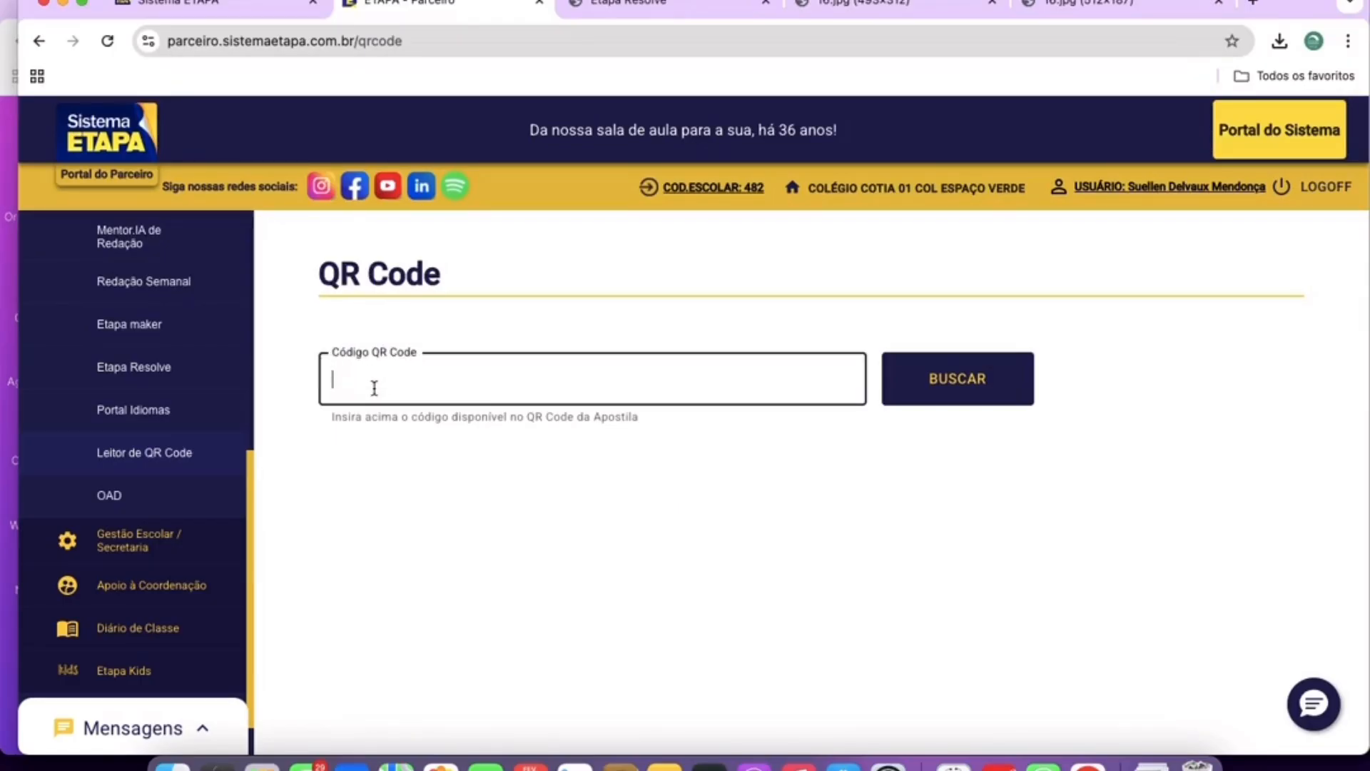
Browse the OAD folders Educação Infantil, Ensino Fundamental Anos Iniciais and Ensino Médio.
left_click(111, 491)
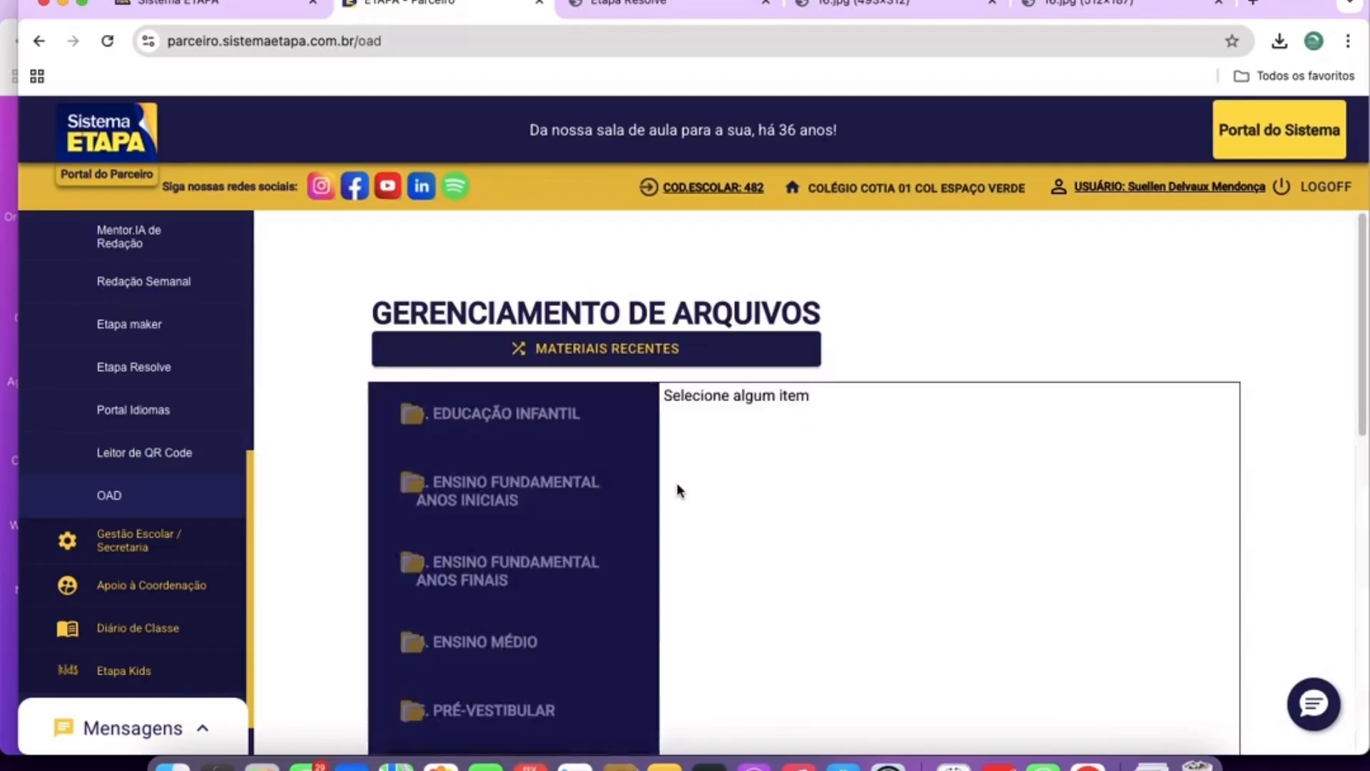
scroll(677, 482, "down", 1)
left_click(467, 393)
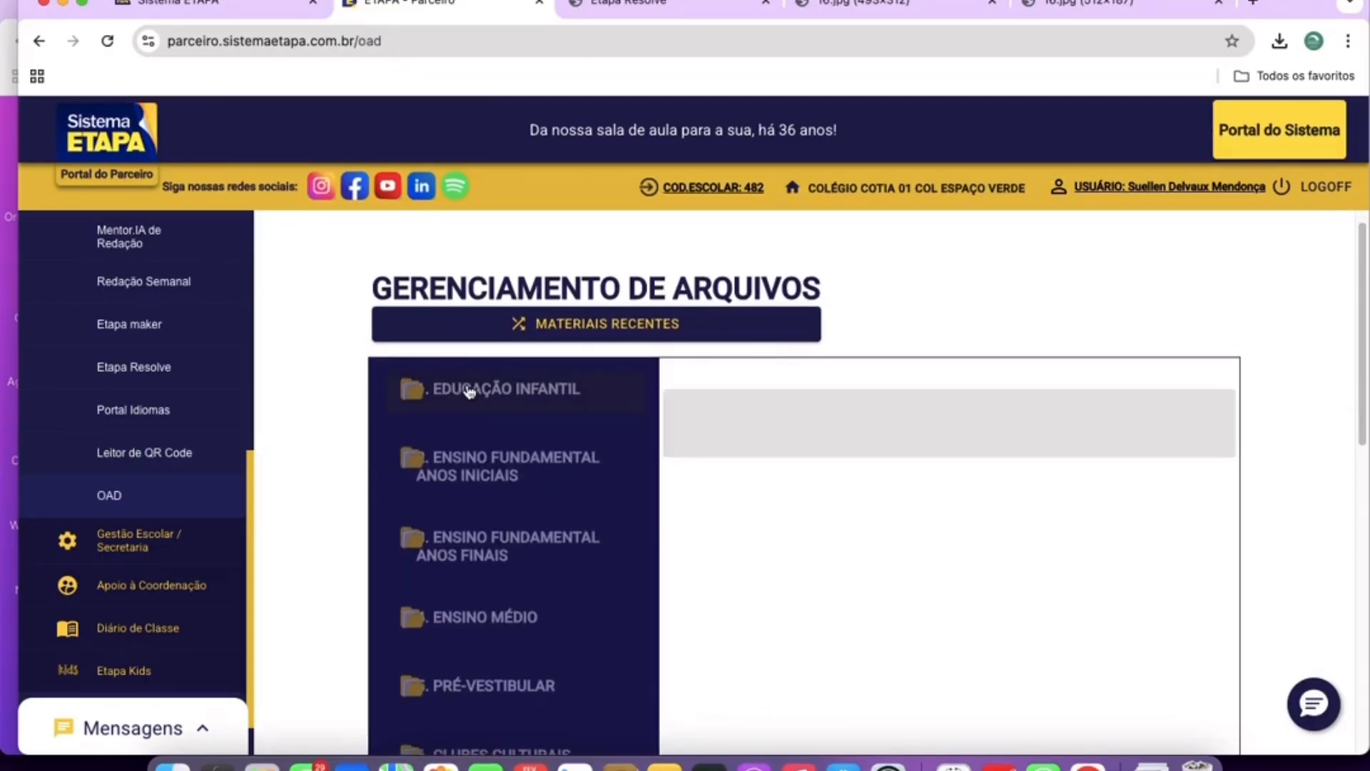
scroll(462, 473, "down", 1)
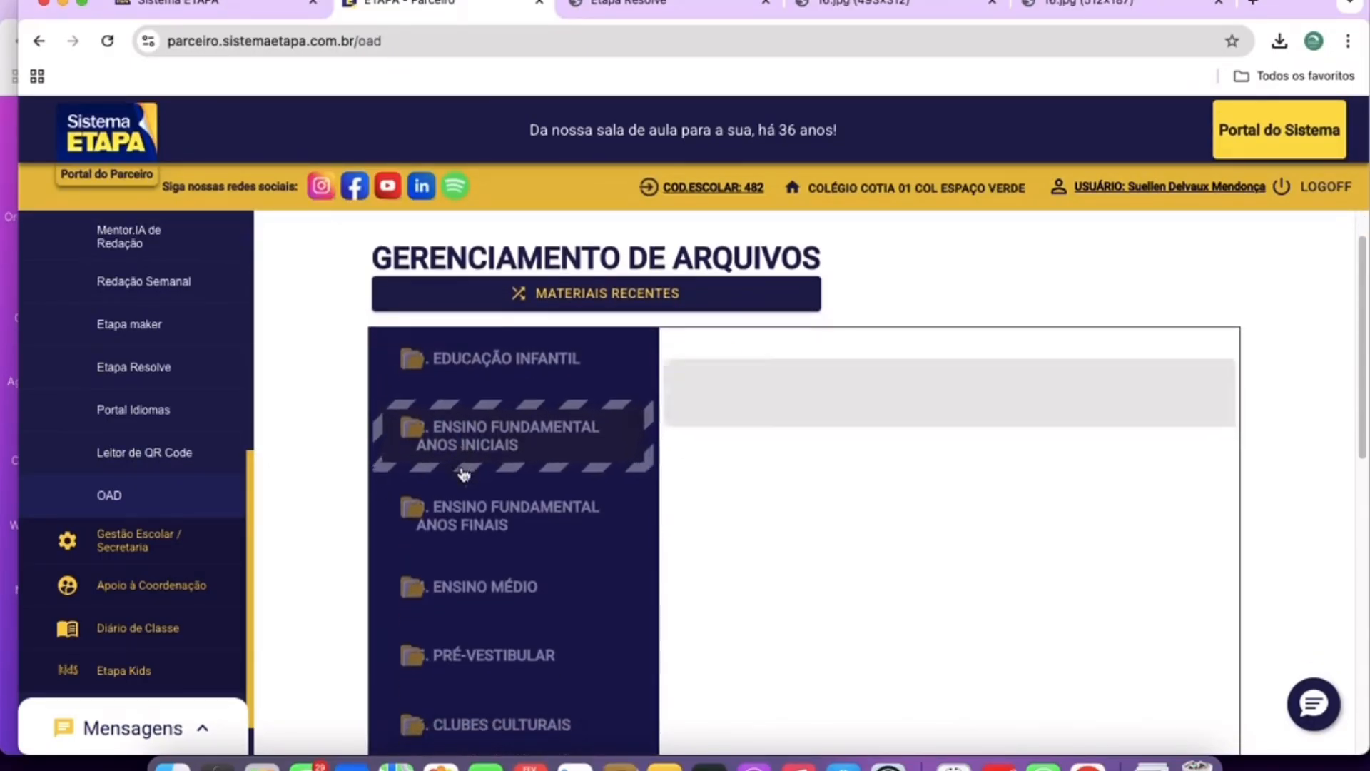
left_click(461, 464)
scroll(134, 406, "up", 7)
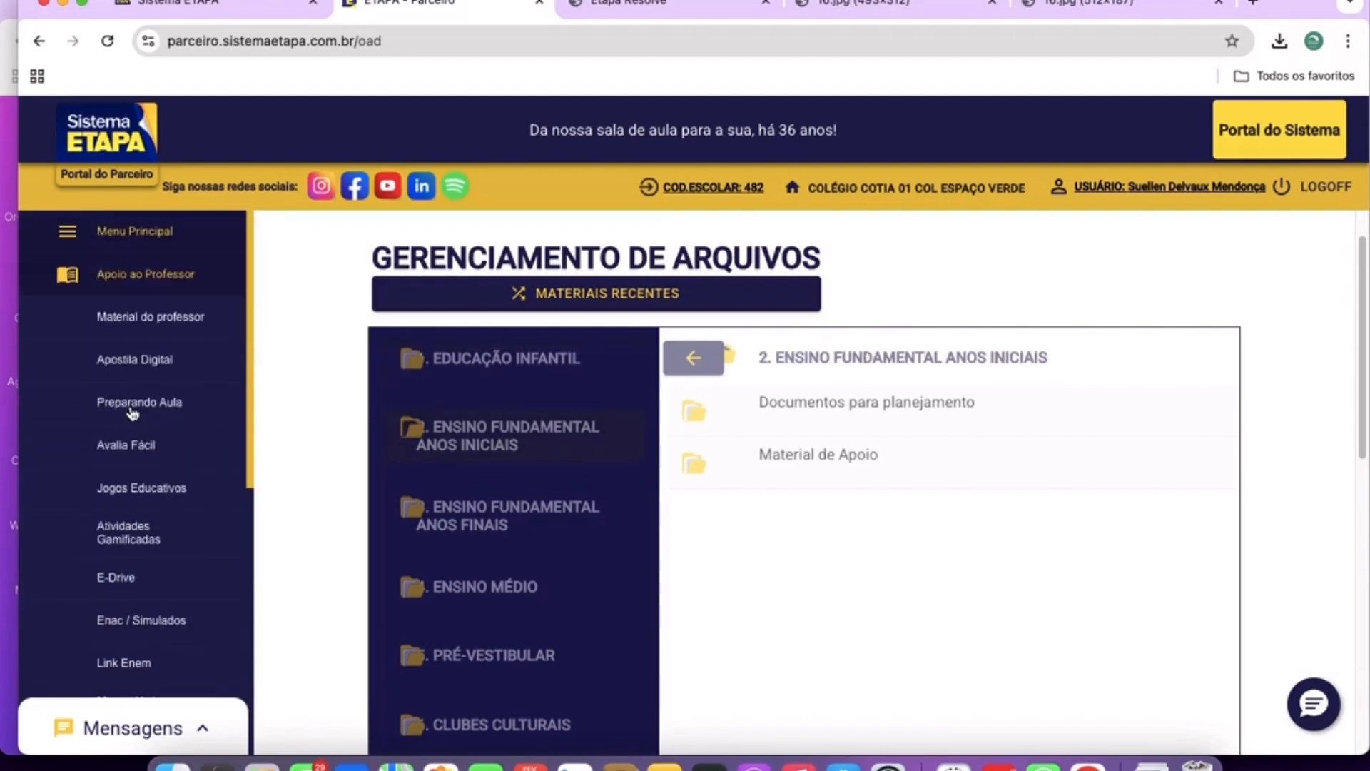
scroll(708, 589, "down", 3)
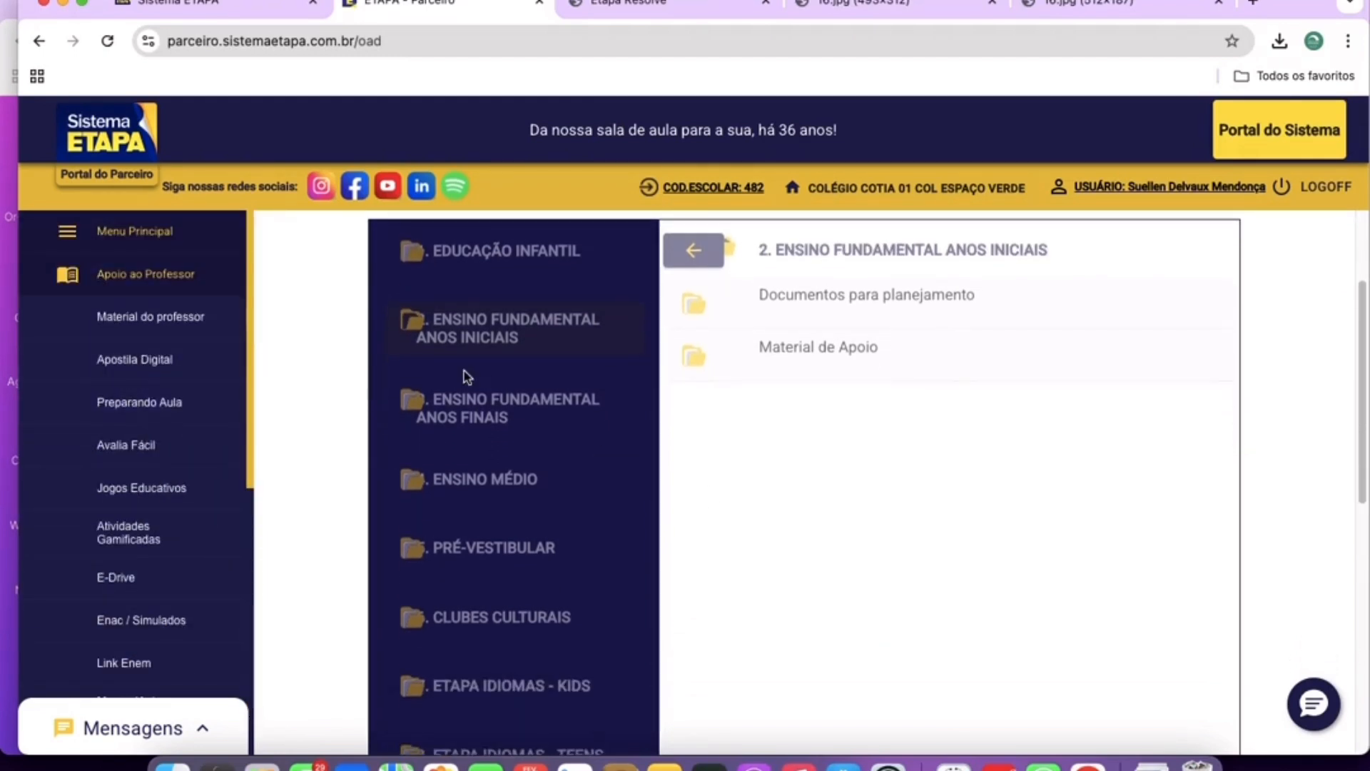
left_click(468, 480)
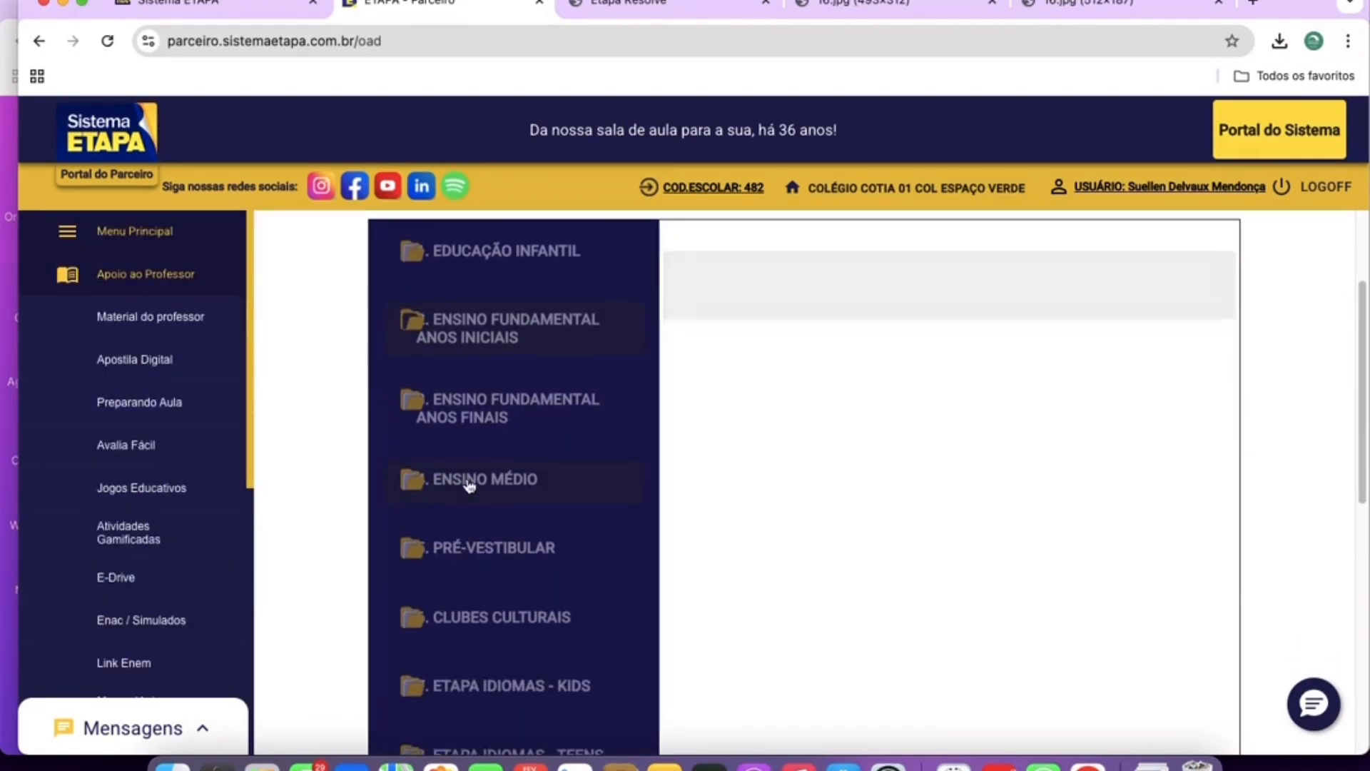
scroll(469, 486, "down", 3)
scroll(470, 486, "down", 6)
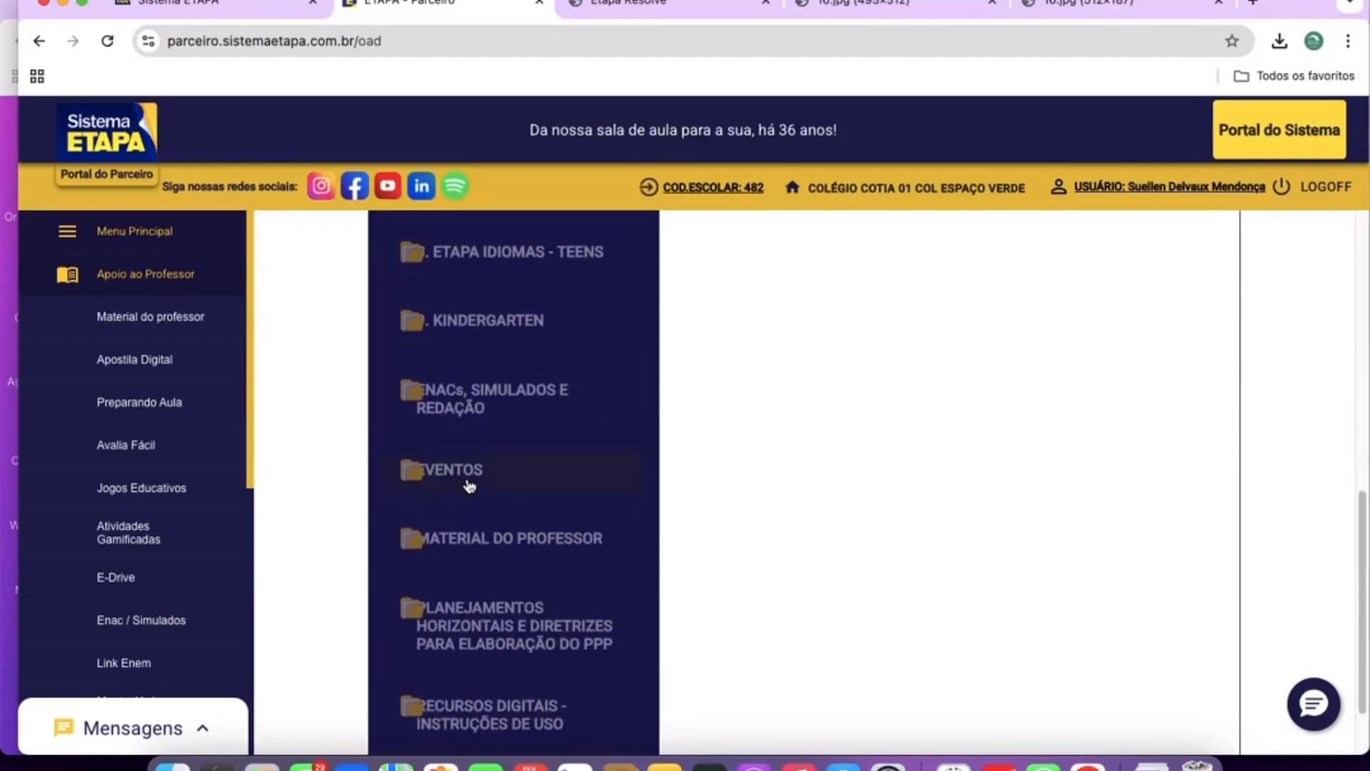
scroll(470, 486, "down", 2)
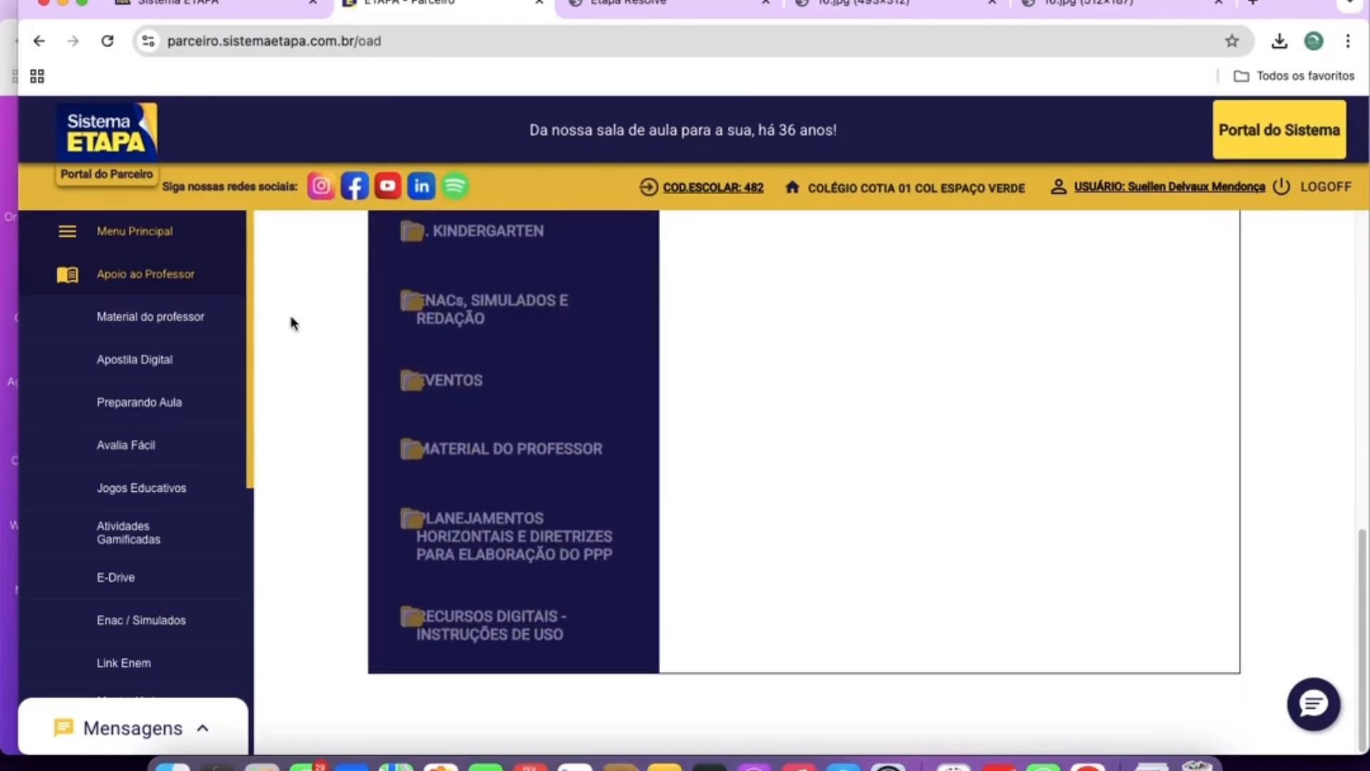
scroll(37, 563, "down", 5)
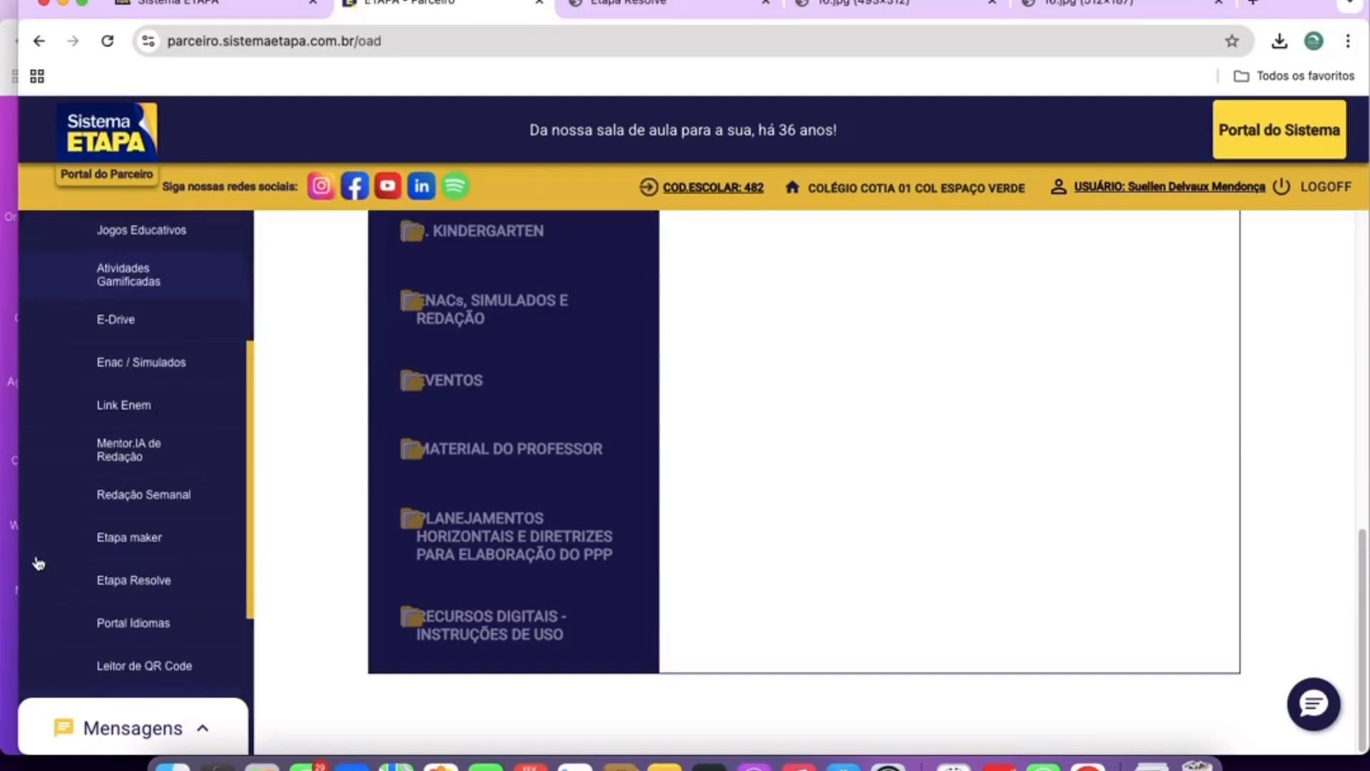
scroll(38, 563, "down", 3)
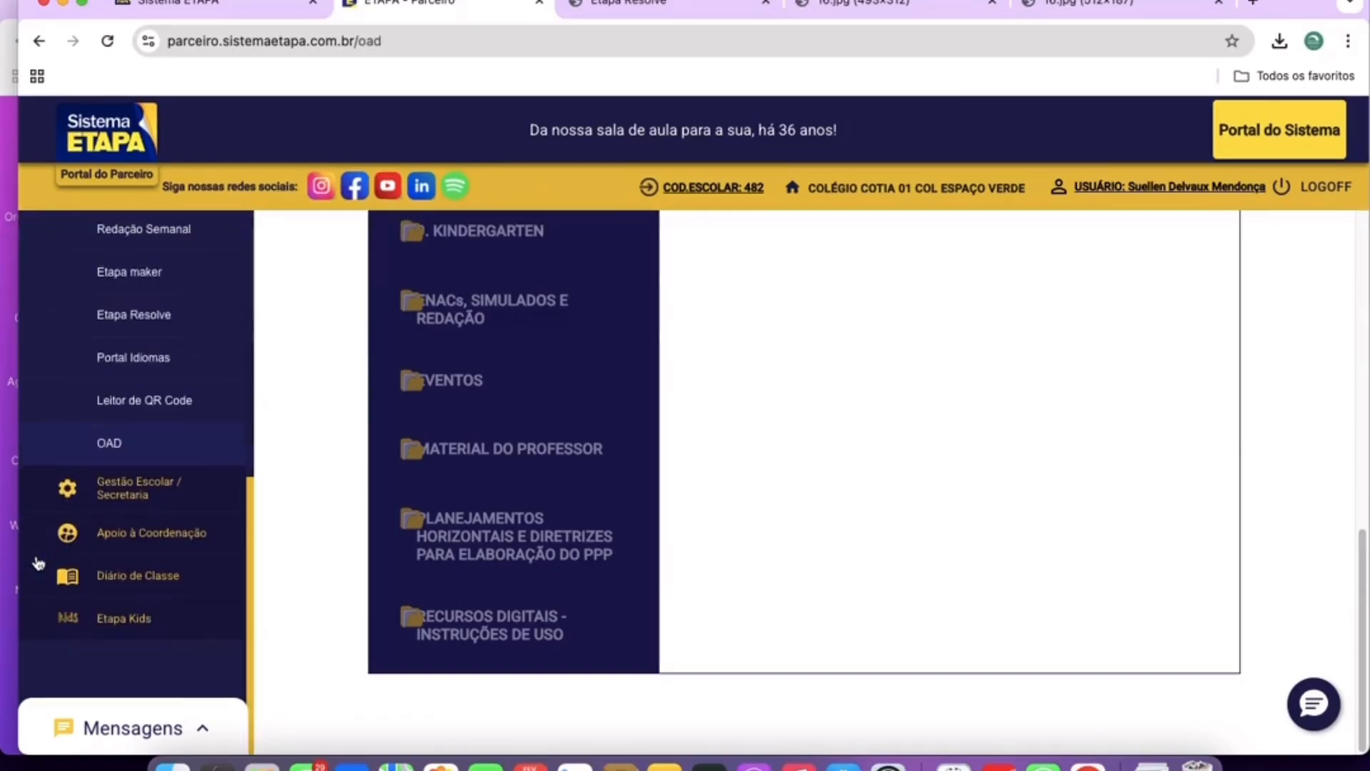
Under Gestão Escolar / Secretaria, view Horário de aula, then the empty 2026 Provas list.
left_click(130, 492)
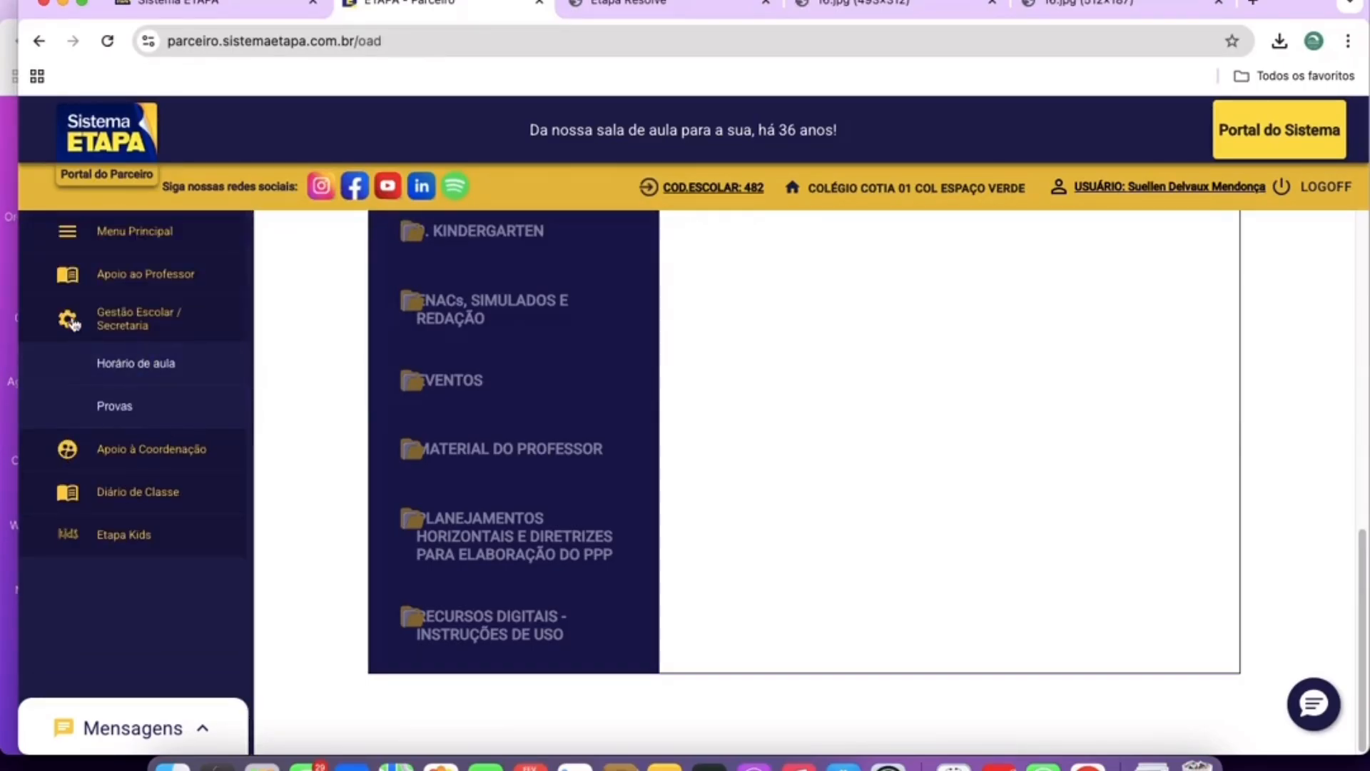
left_click(166, 378)
left_click(136, 416)
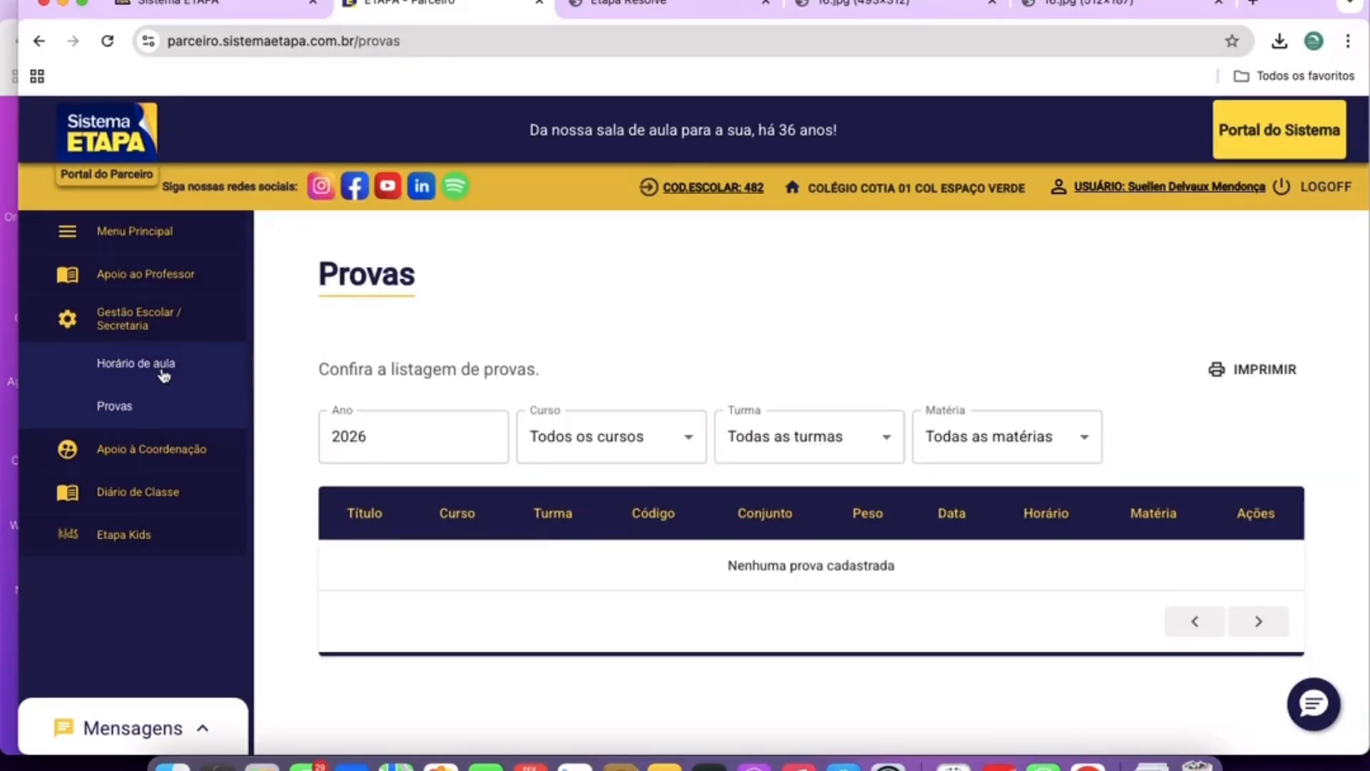
left_click(164, 376)
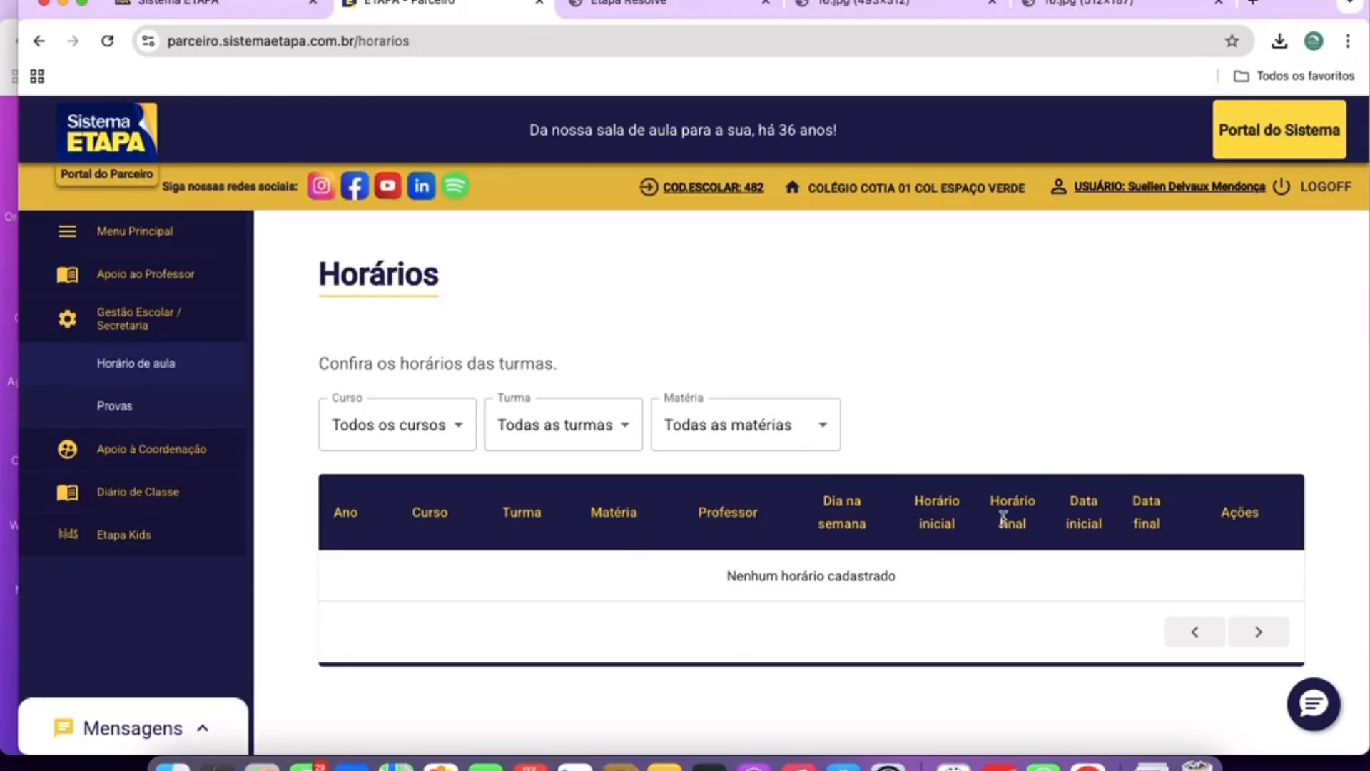
left_click(134, 409)
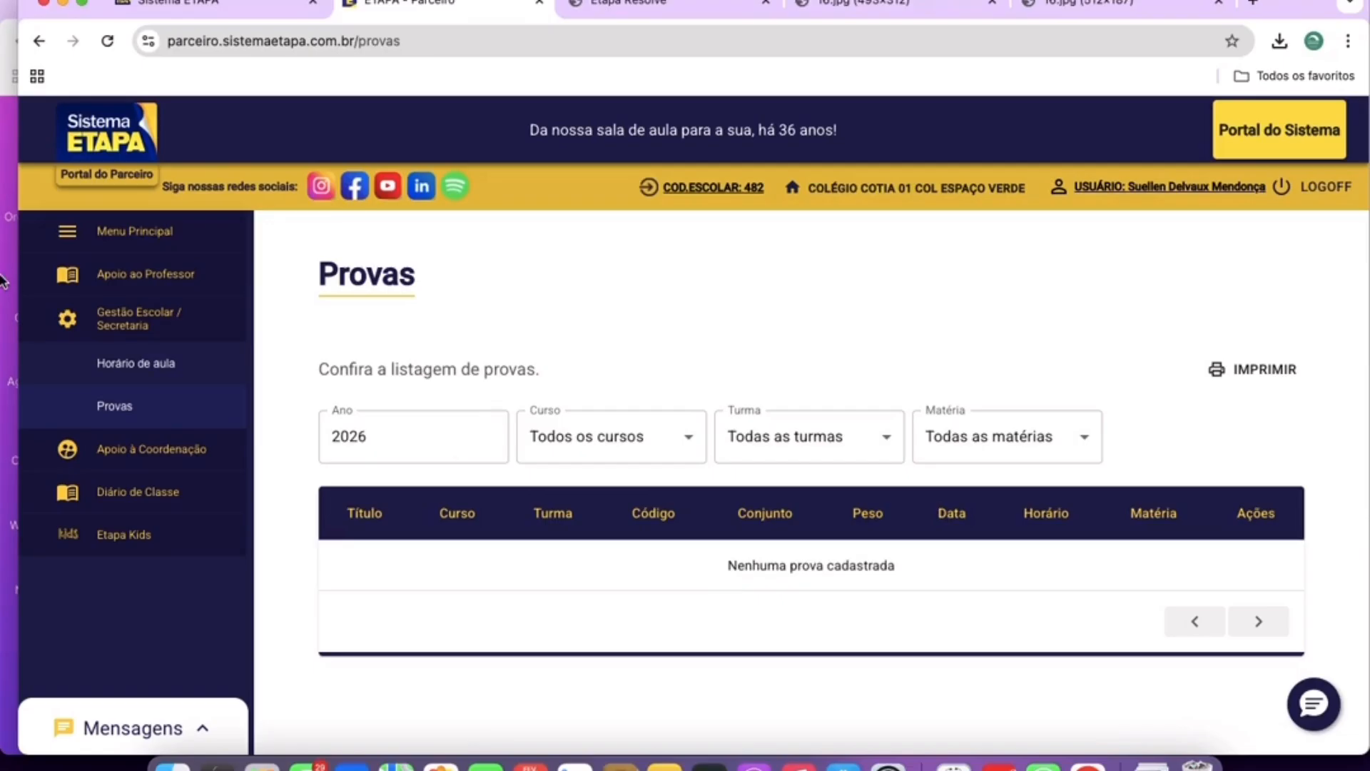
left_click(80, 335)
Open Apoio Direto - Aluno and go to AULAS COM PROFESSORES DO ETAPA > Biologia > Tema Apoio: Biotecnologia.
left_click(95, 463)
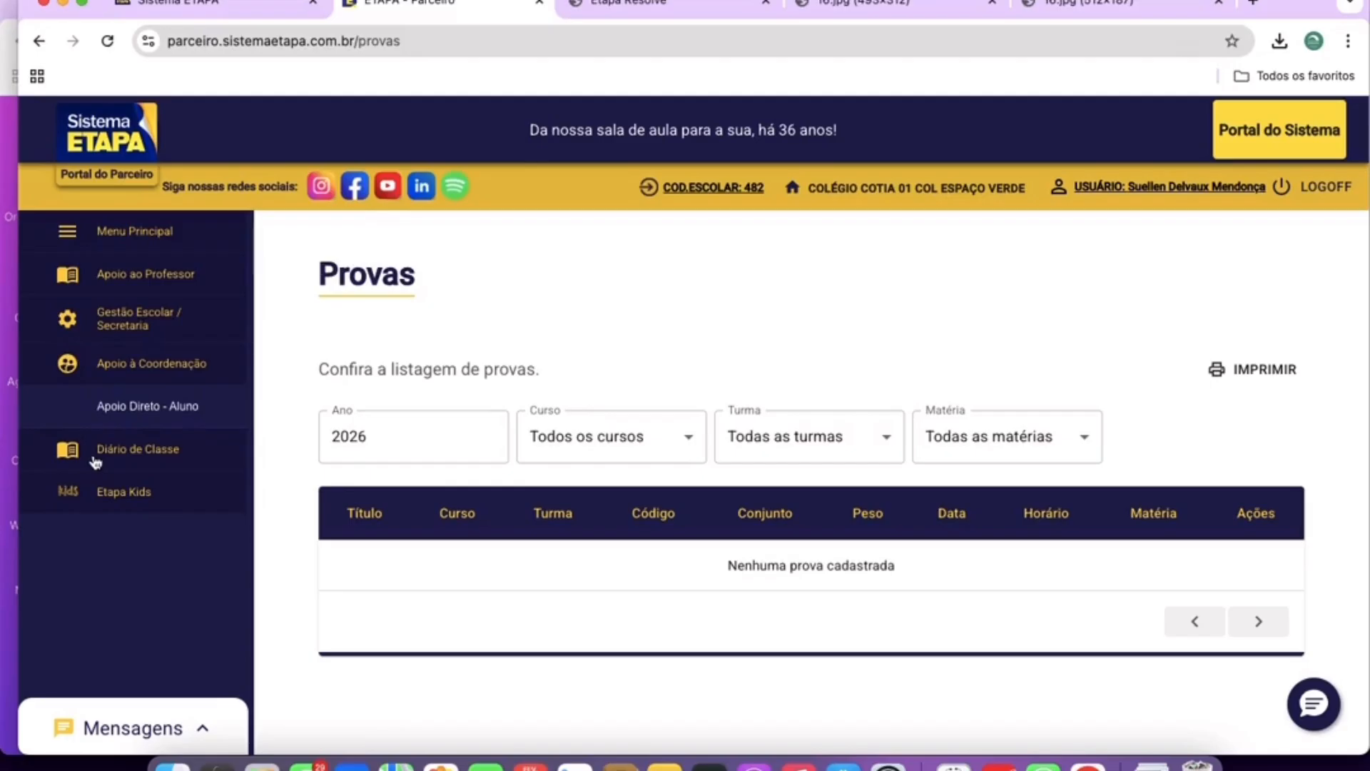
left_click(120, 406)
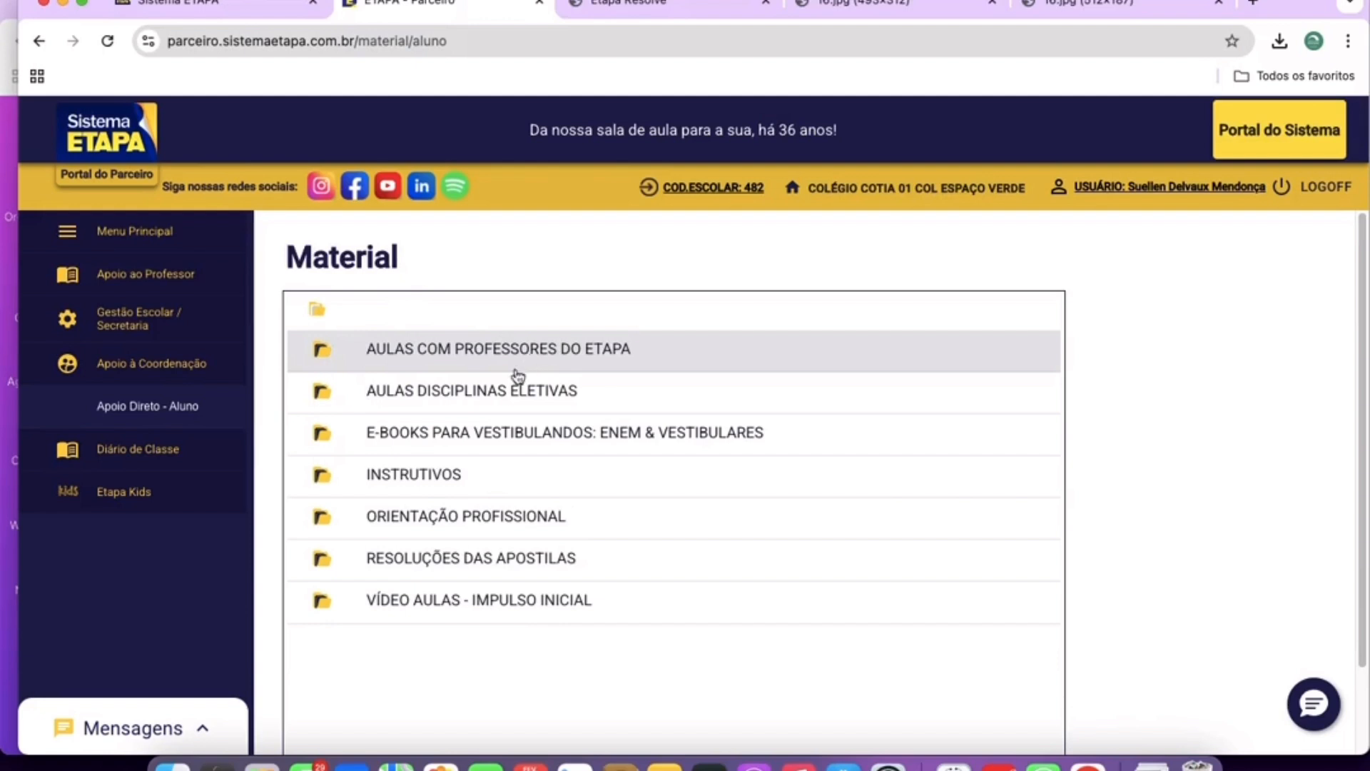
left_click(412, 389)
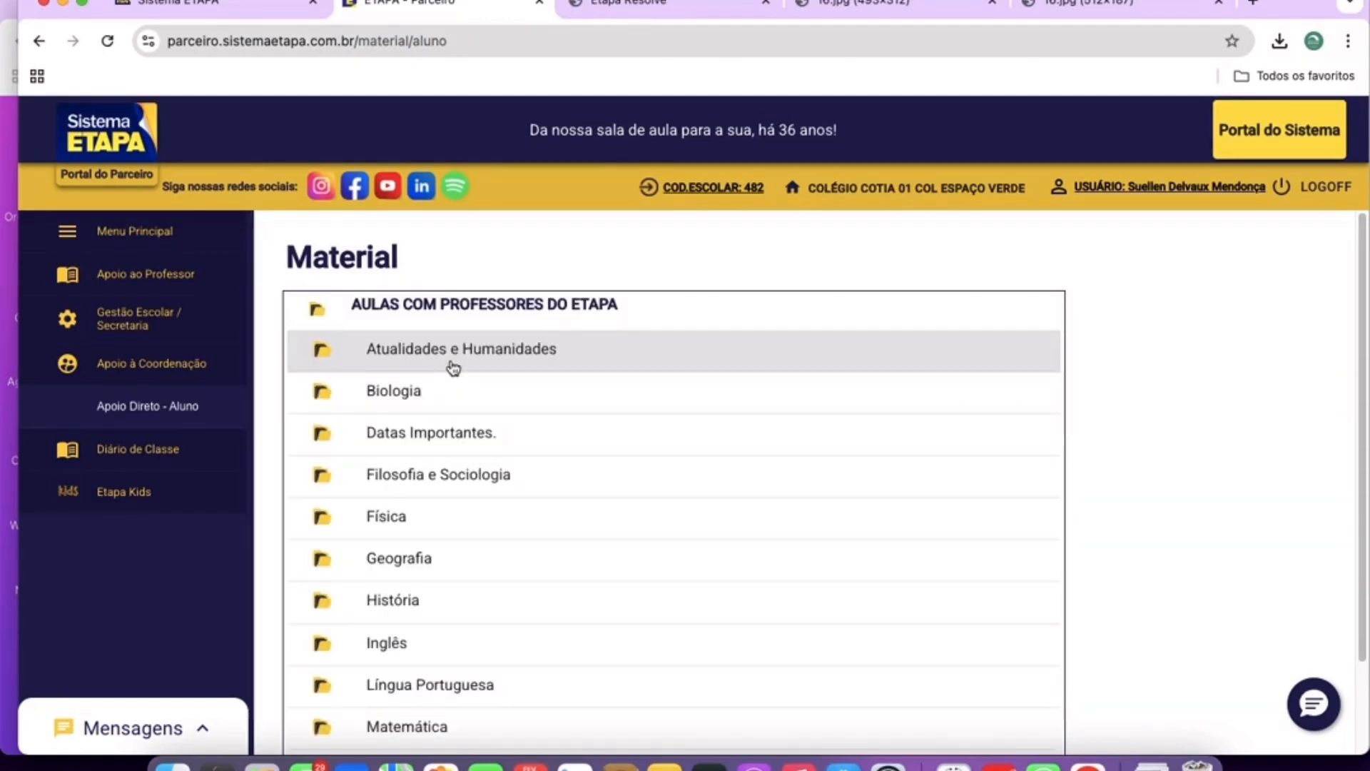
left_click(421, 401)
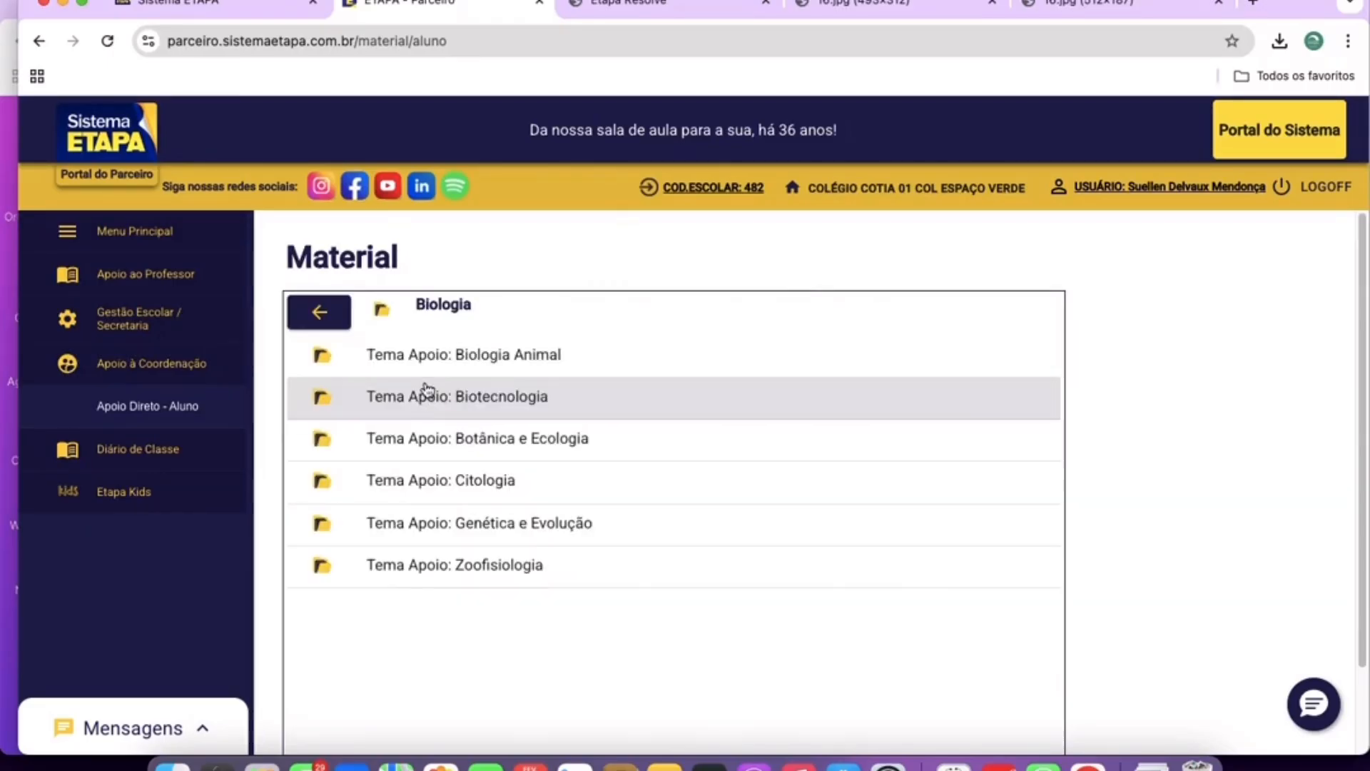
left_click(477, 401)
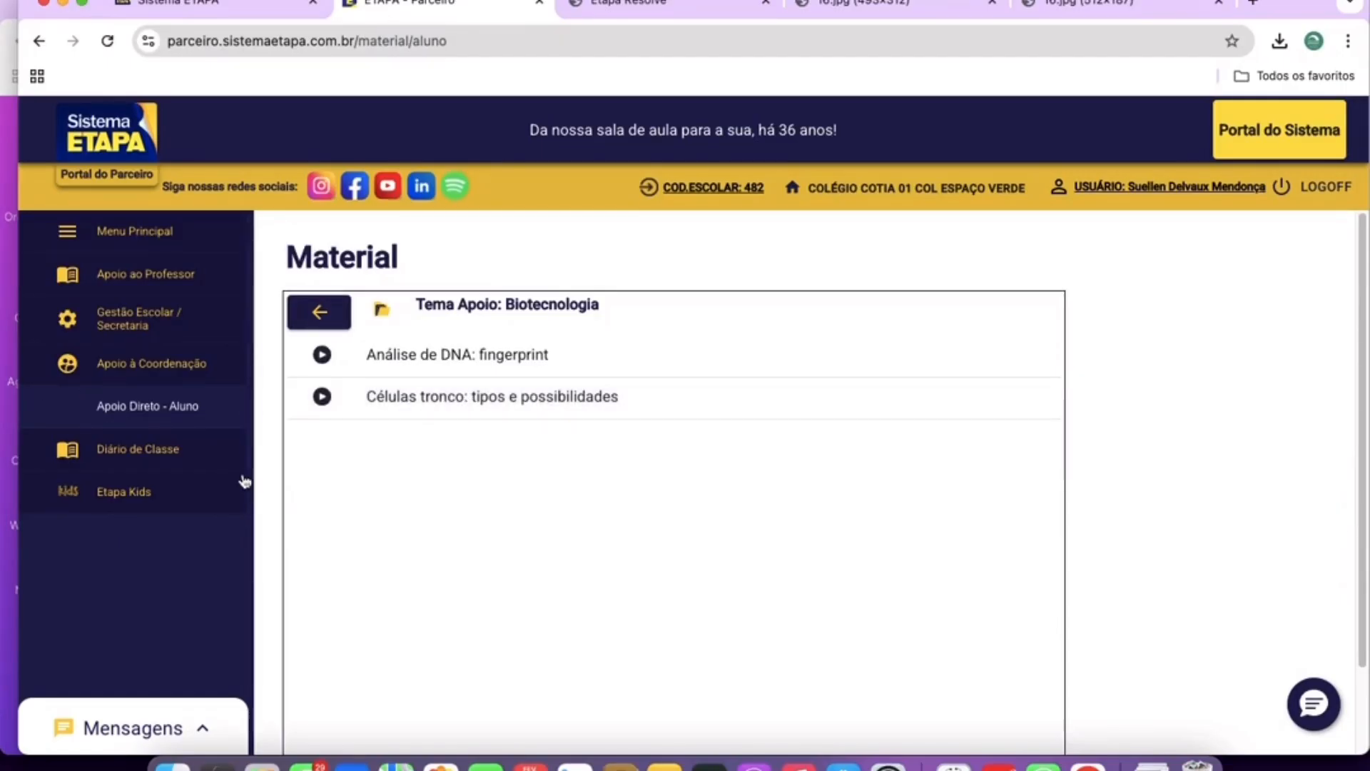
Expand the Diário de Classe and Etapa Kids sidebar sections, then Menu Principal's page list.
left_click(190, 465)
scroll(190, 465, "down", 4)
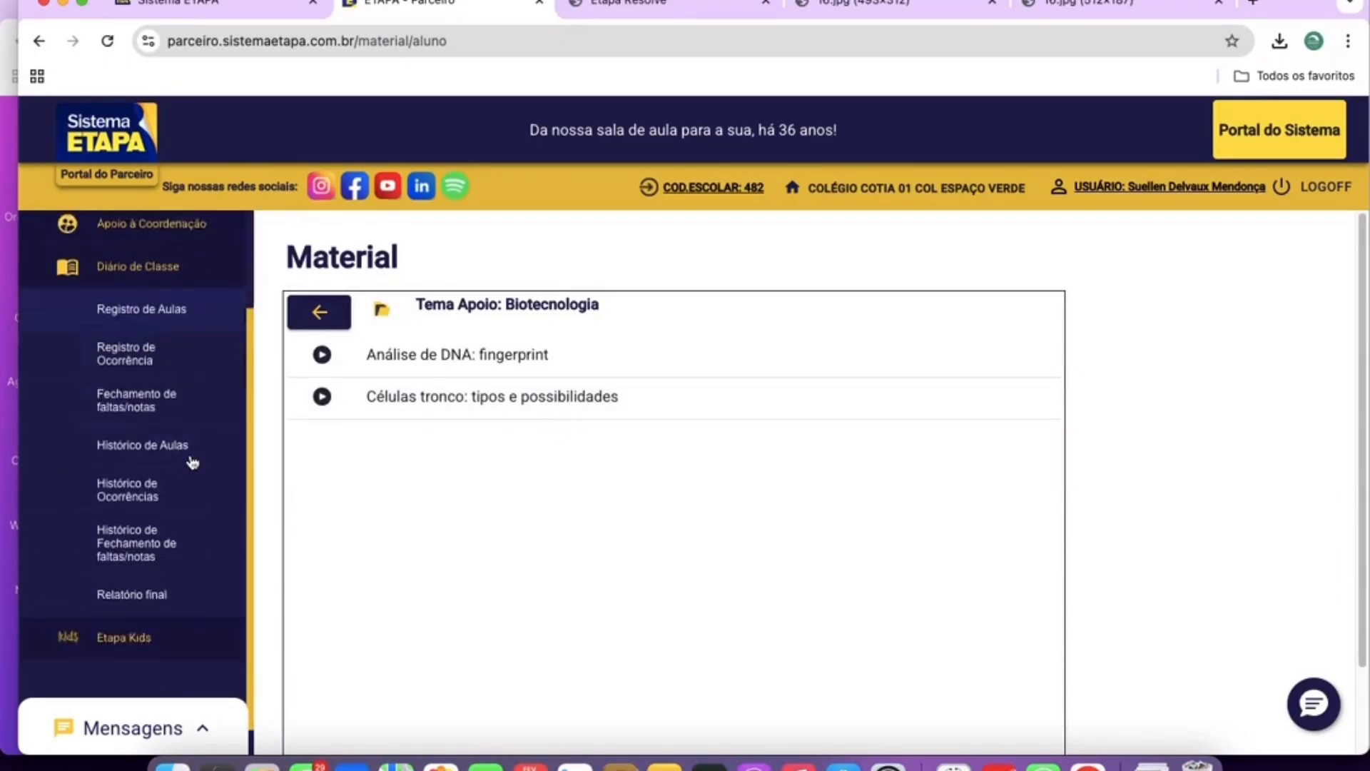
left_click(151, 624)
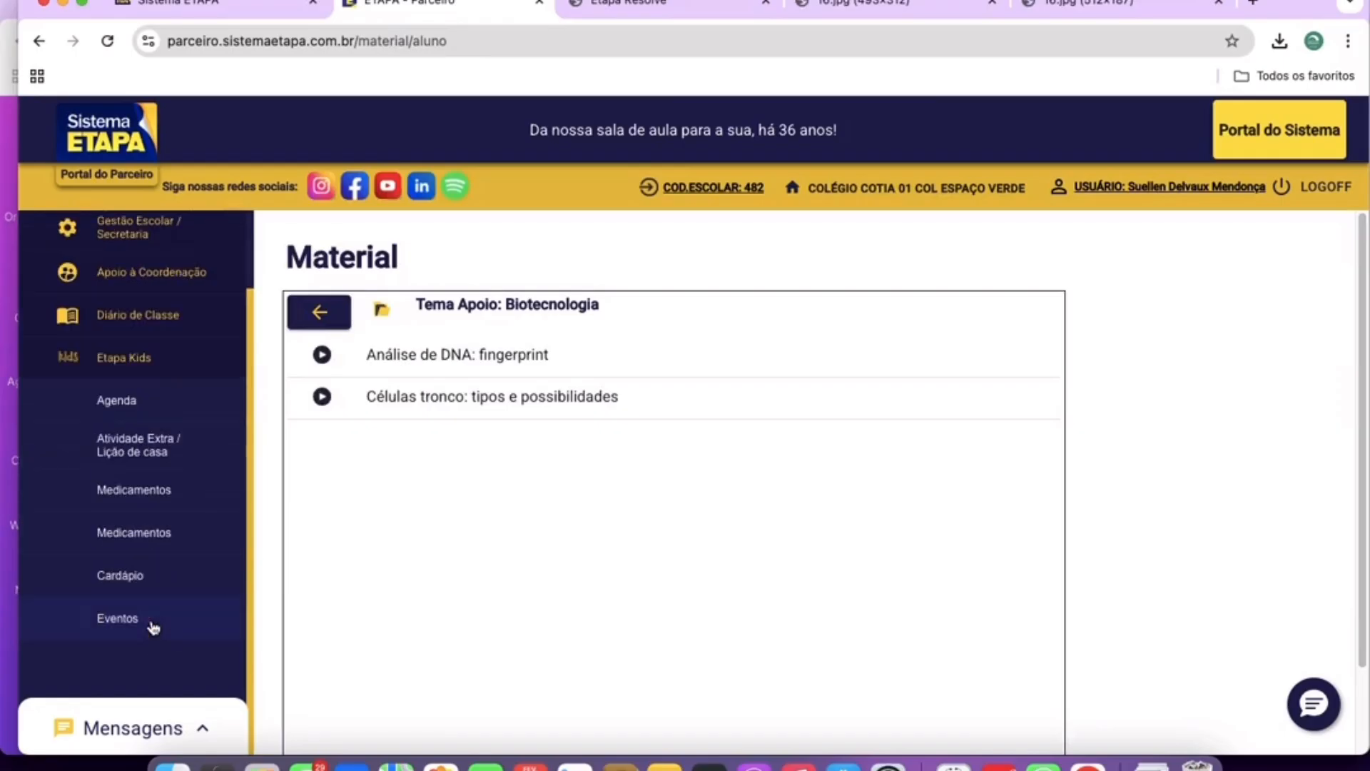
left_click(169, 316)
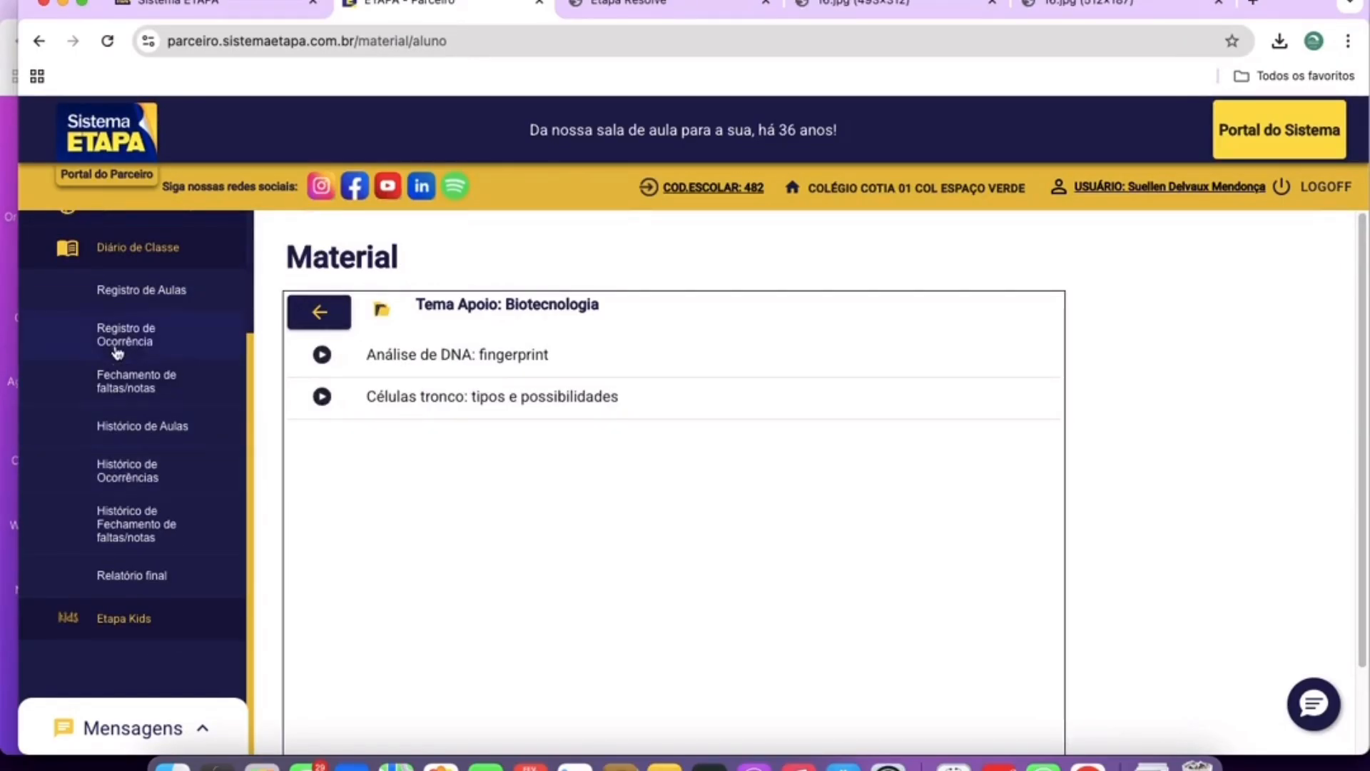
left_click(118, 627)
scroll(149, 468, "up", 3)
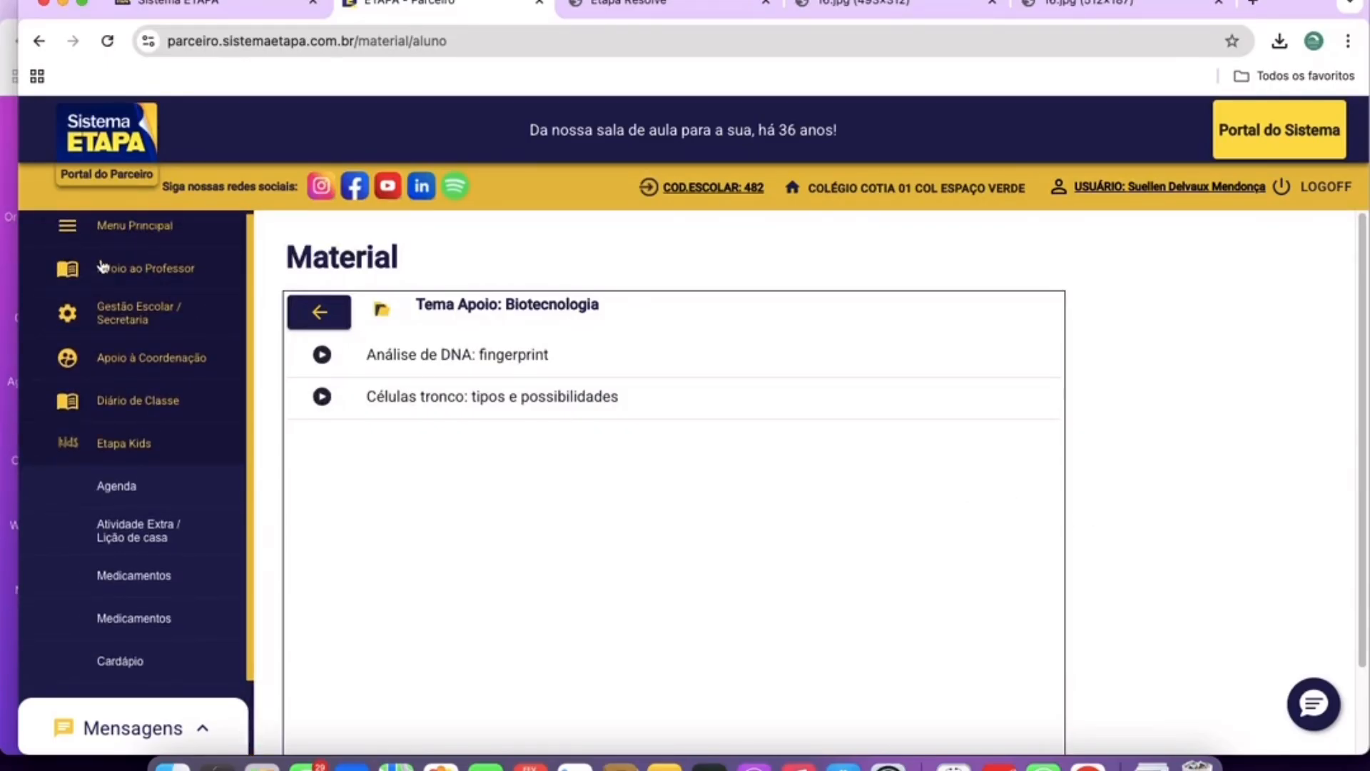
scroll(153, 294, "down", 1)
scroll(164, 257, "up", 1)
left_click(166, 231)
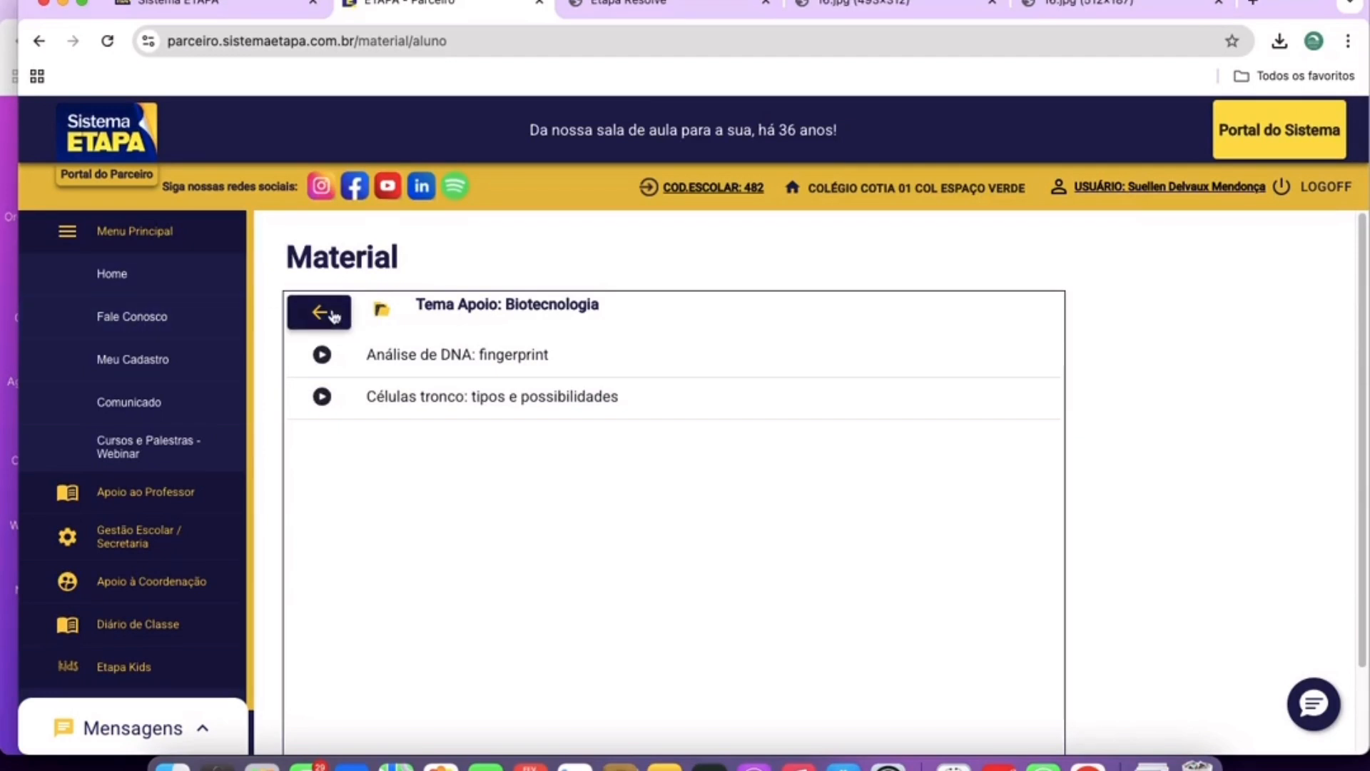
Open Fale Conosco and scroll through its contact form.
left_click(166, 329)
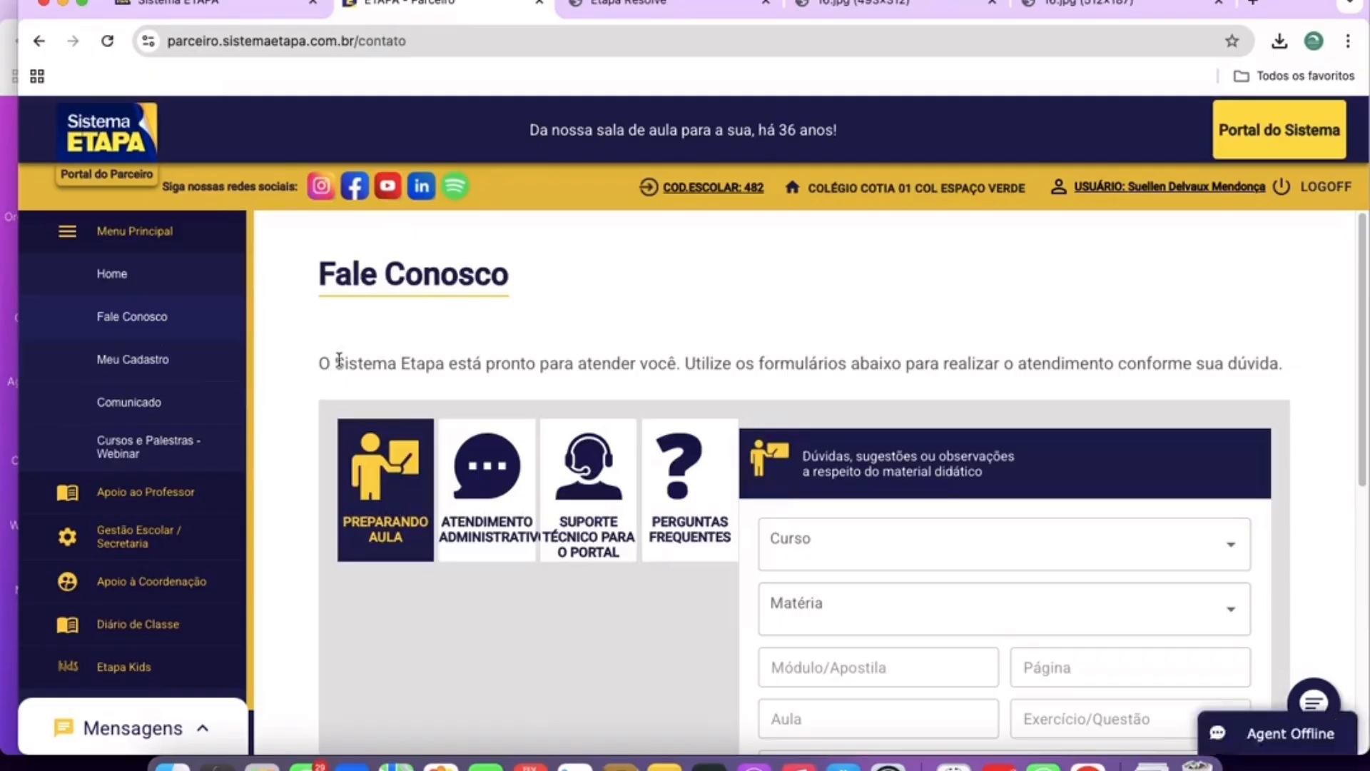
scroll(988, 391, "down", 5)
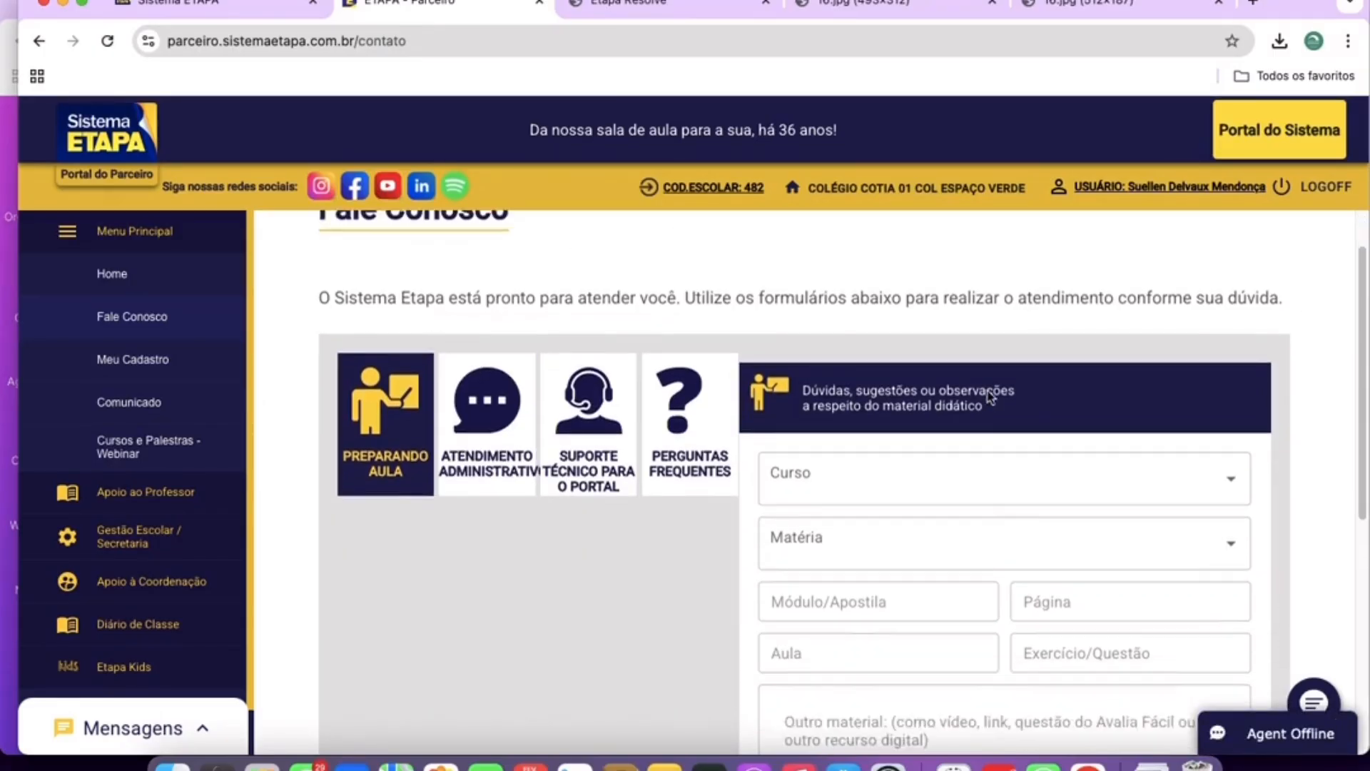
scroll(988, 393, "up", 2)
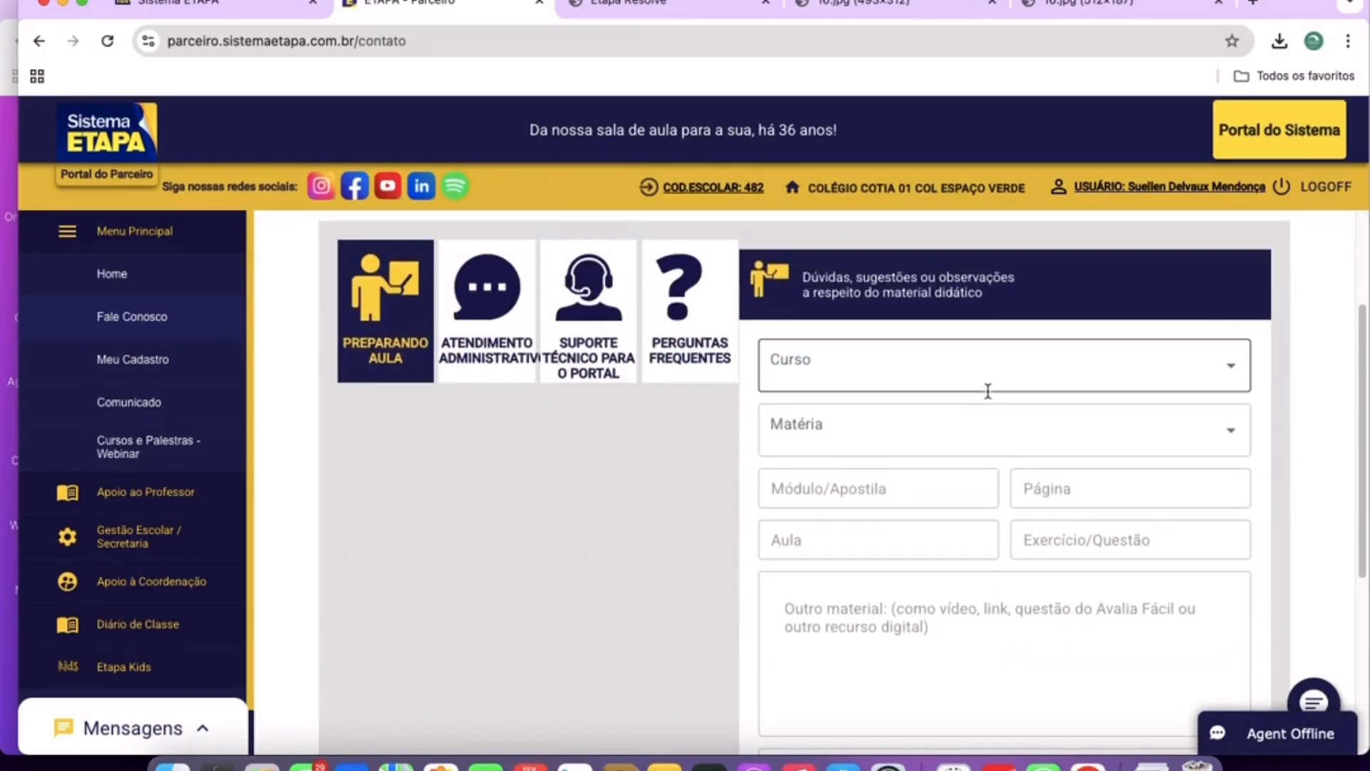
scroll(988, 396, "up", 3)
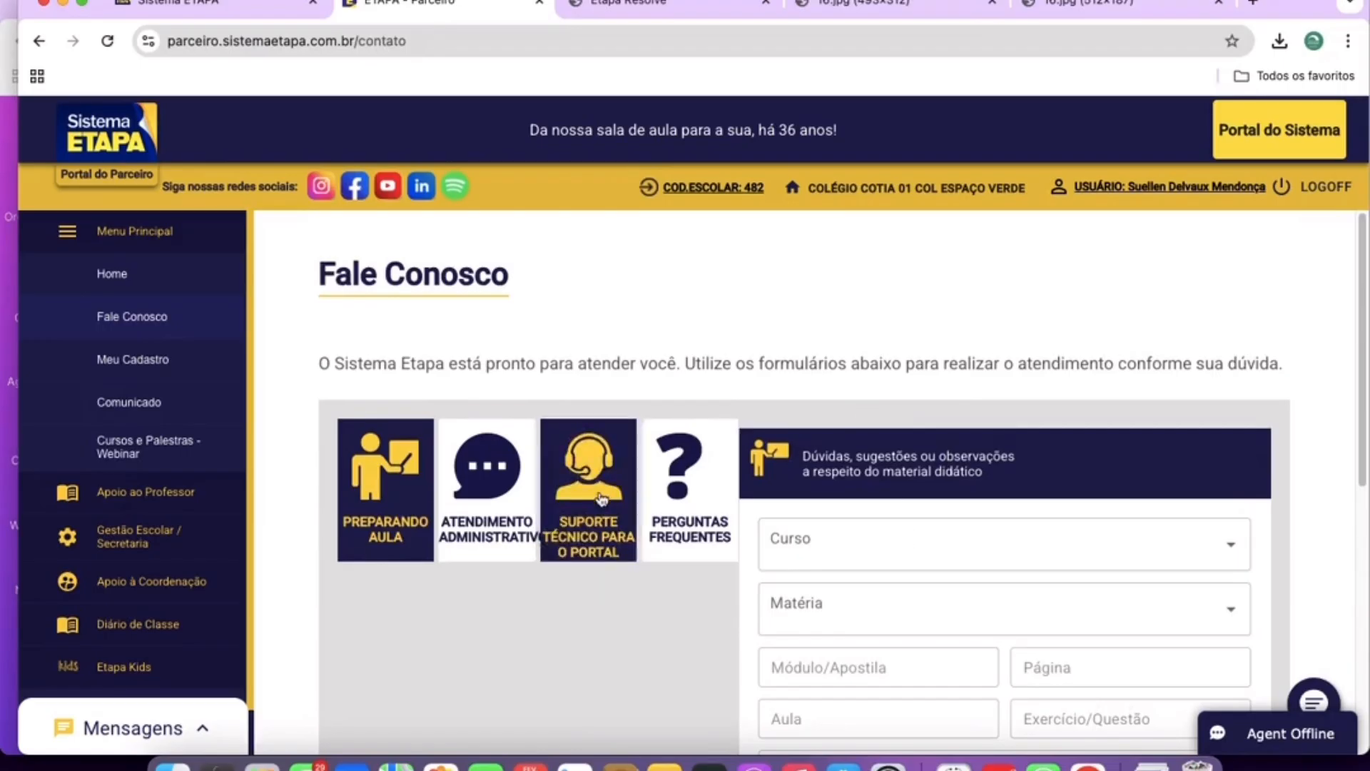
Show Perguntas Frequentes and highlight part of its introductory sentence.
left_click(649, 492)
left_click_drag(497, 364, 1296, 376)
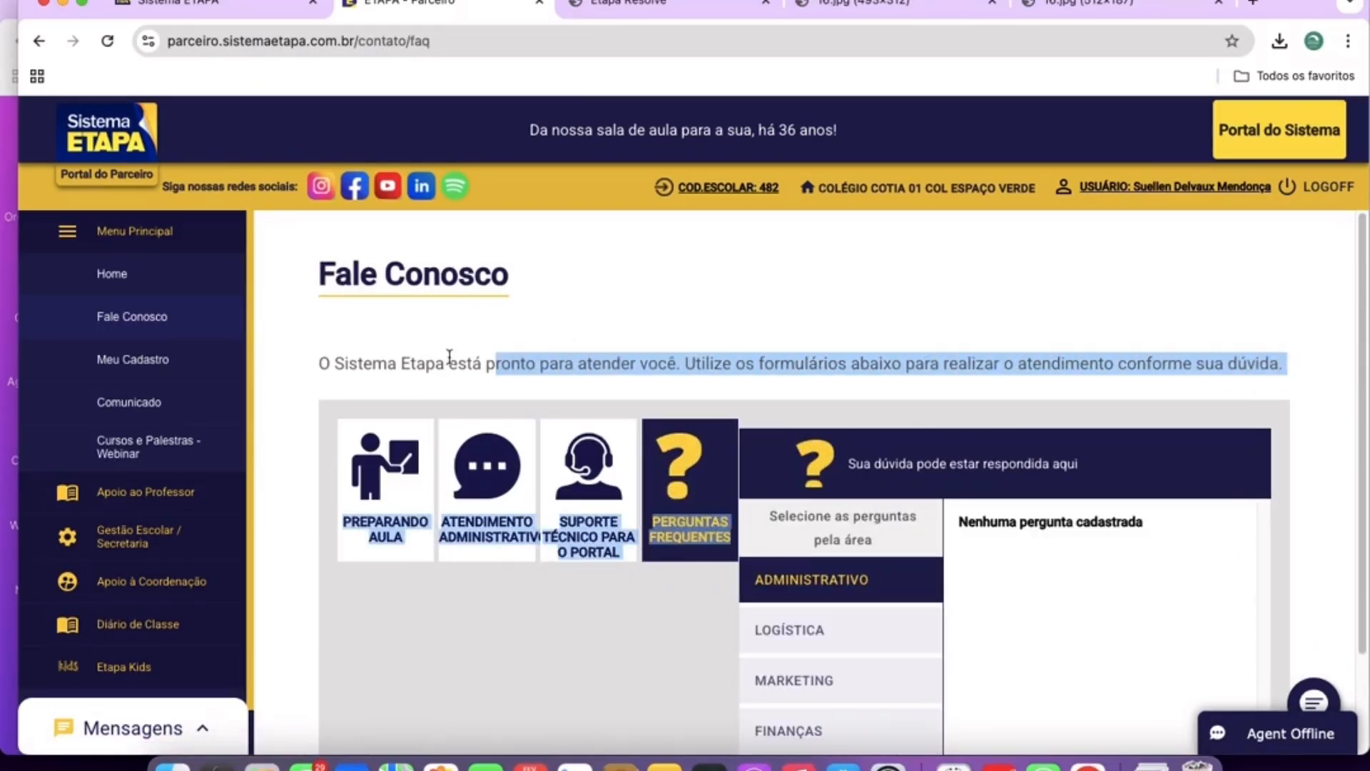
left_click(328, 370)
left_click_drag(371, 364, 722, 364)
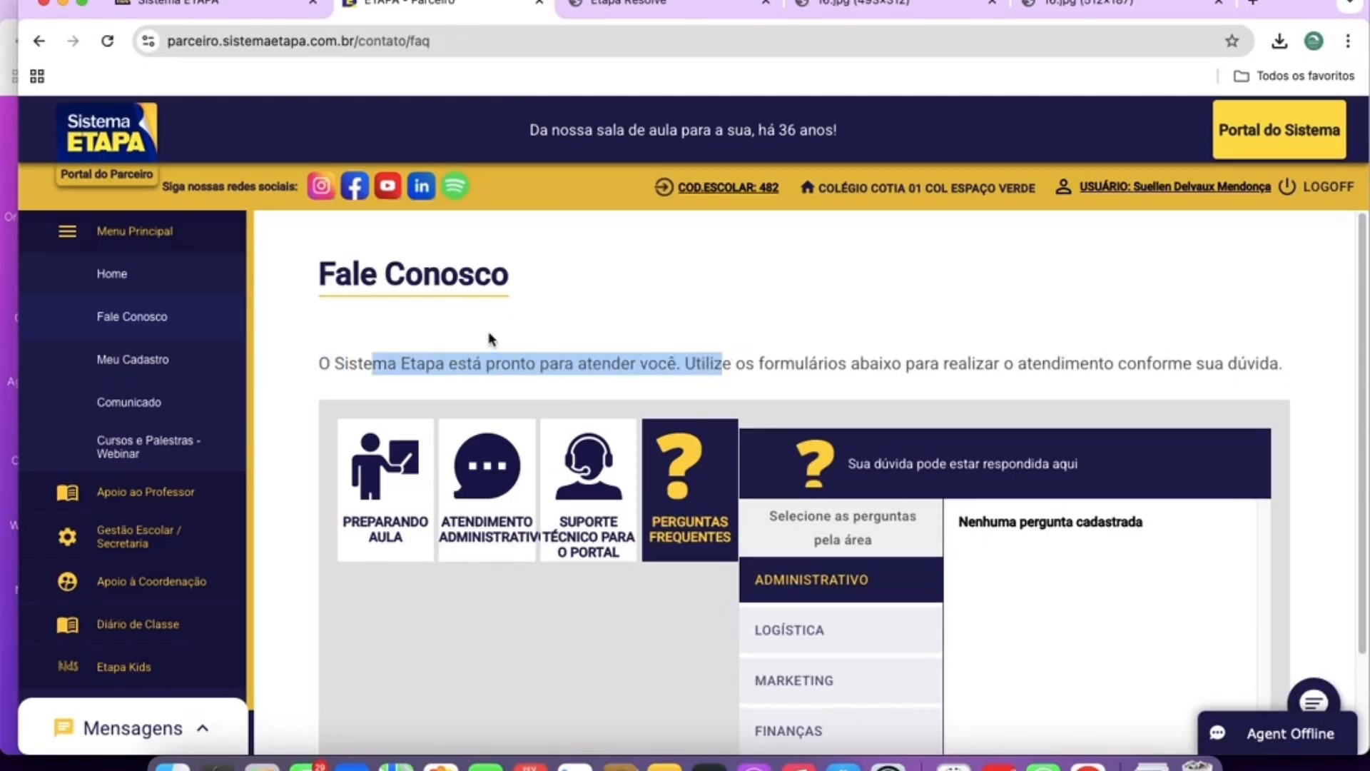